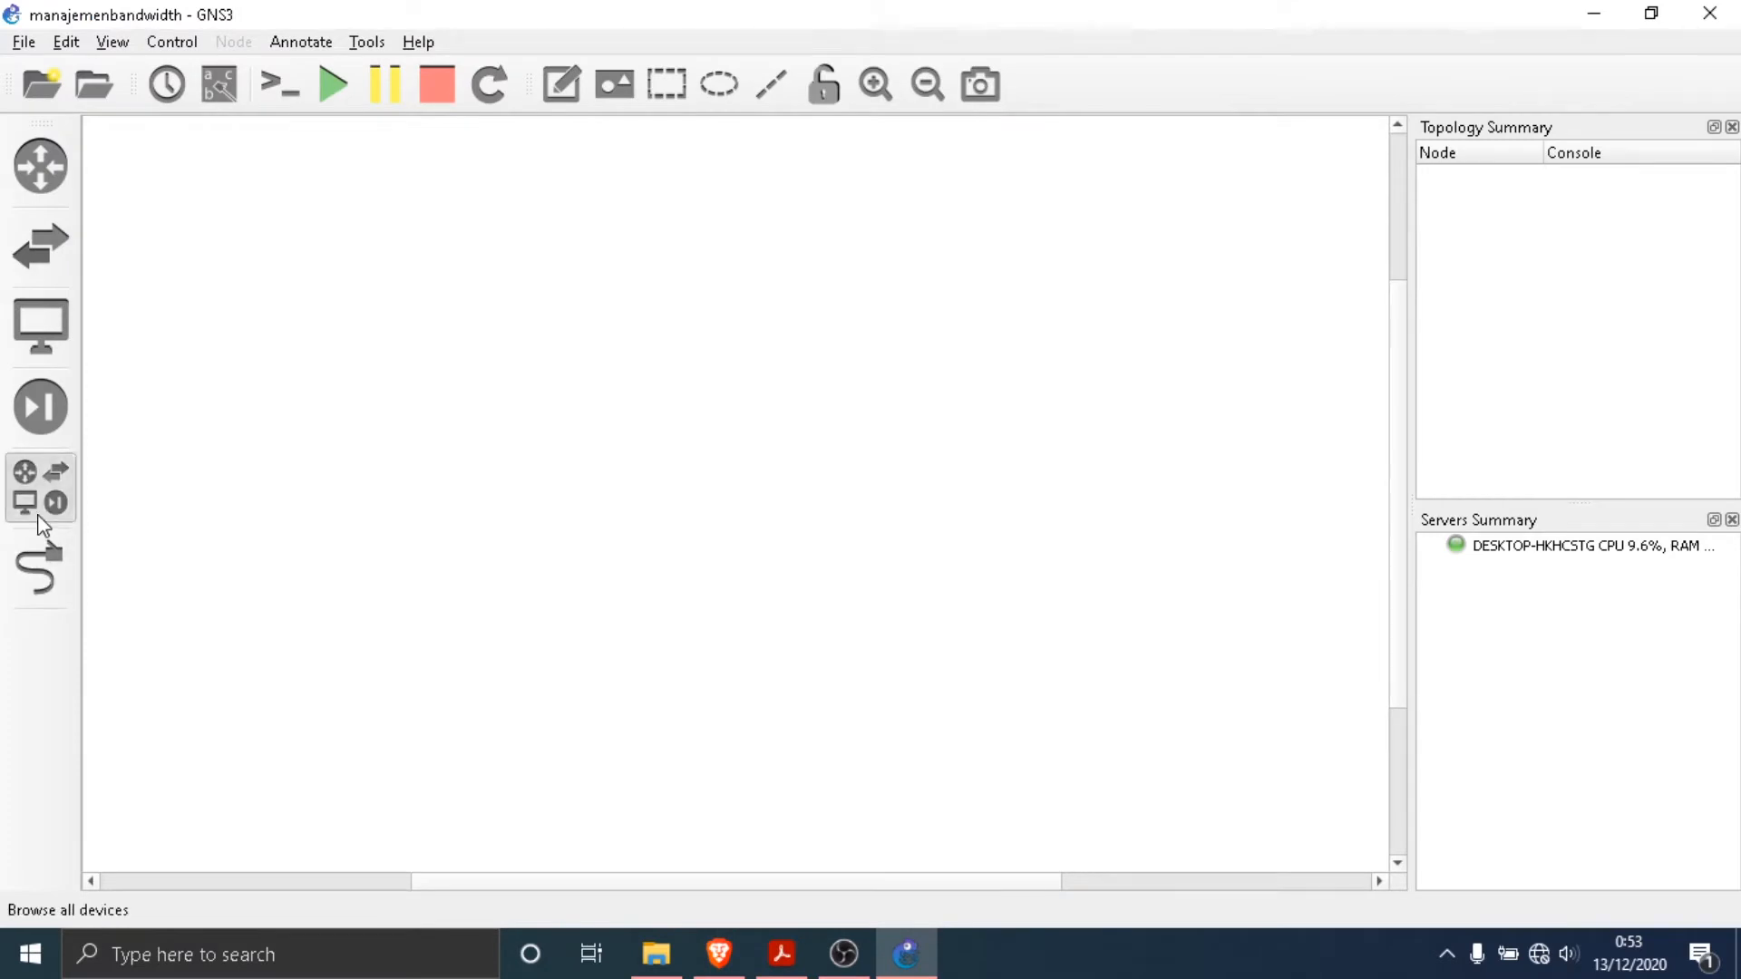
- Add a windows7 node to the empty topology, near the top centre of the canvas
{"action": "left_click", "coordinate": [40, 494]}
{"action": "left_click_drag", "start_coordinate": [176, 563], "coordinate": [921, 238]}
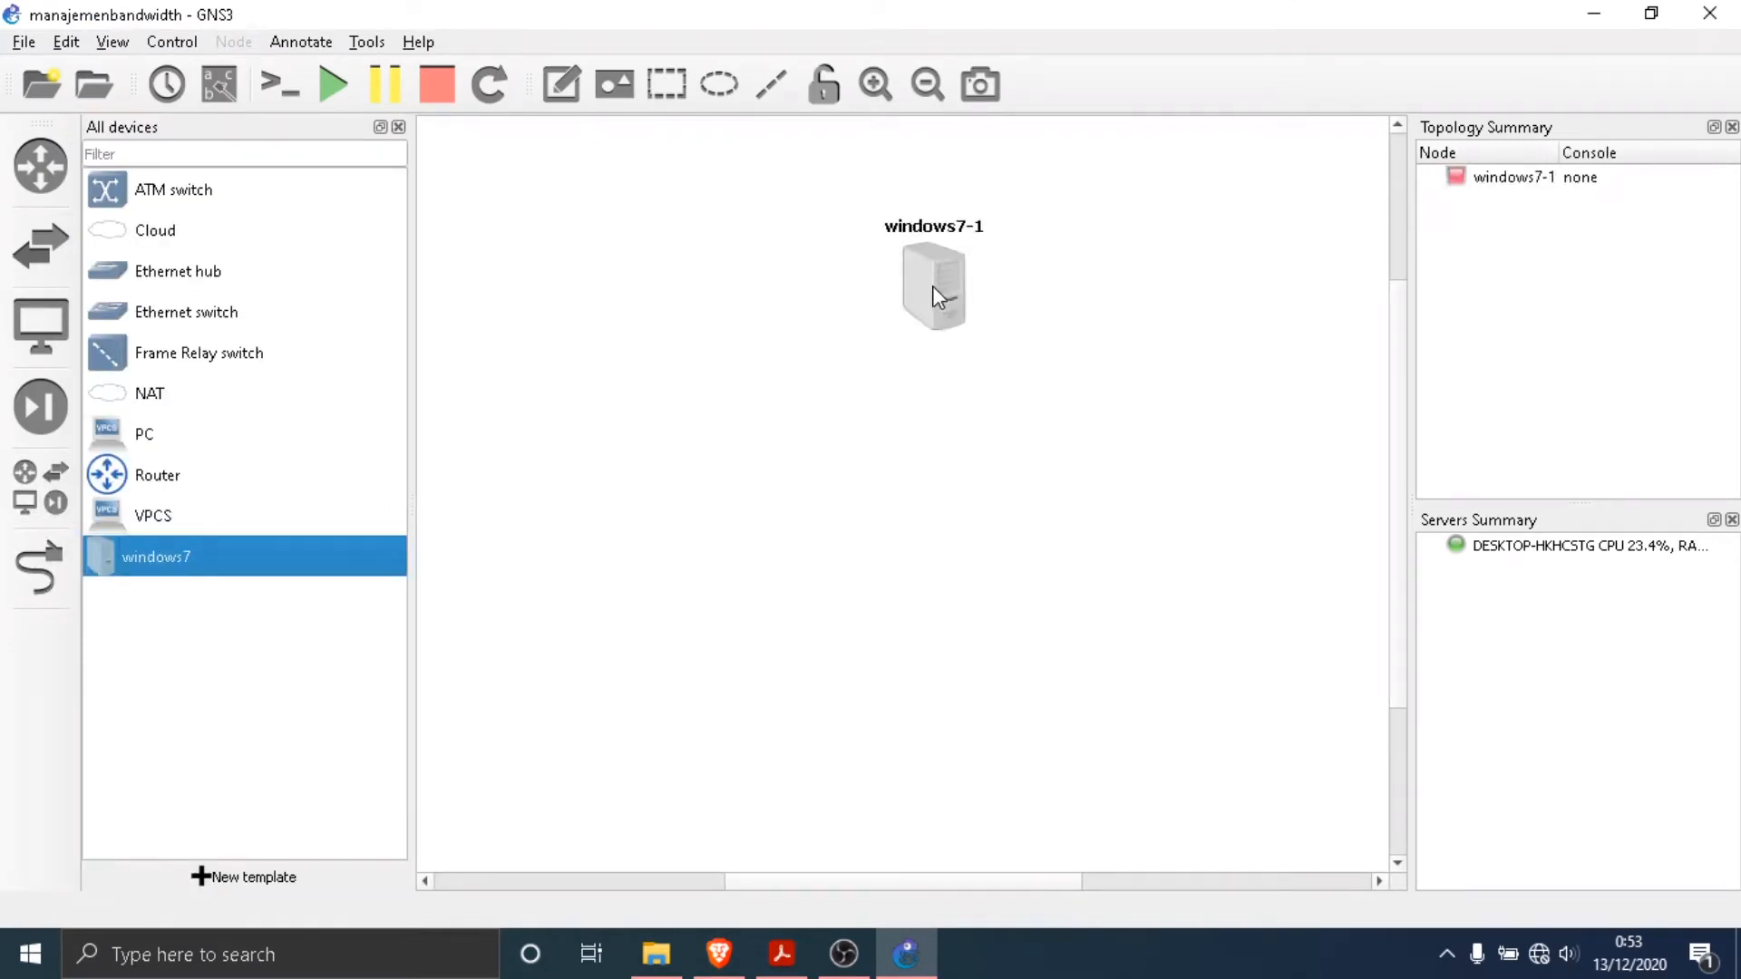
{"action": "left_click_drag", "start_coordinate": [932, 286], "coordinate": [897, 237]}
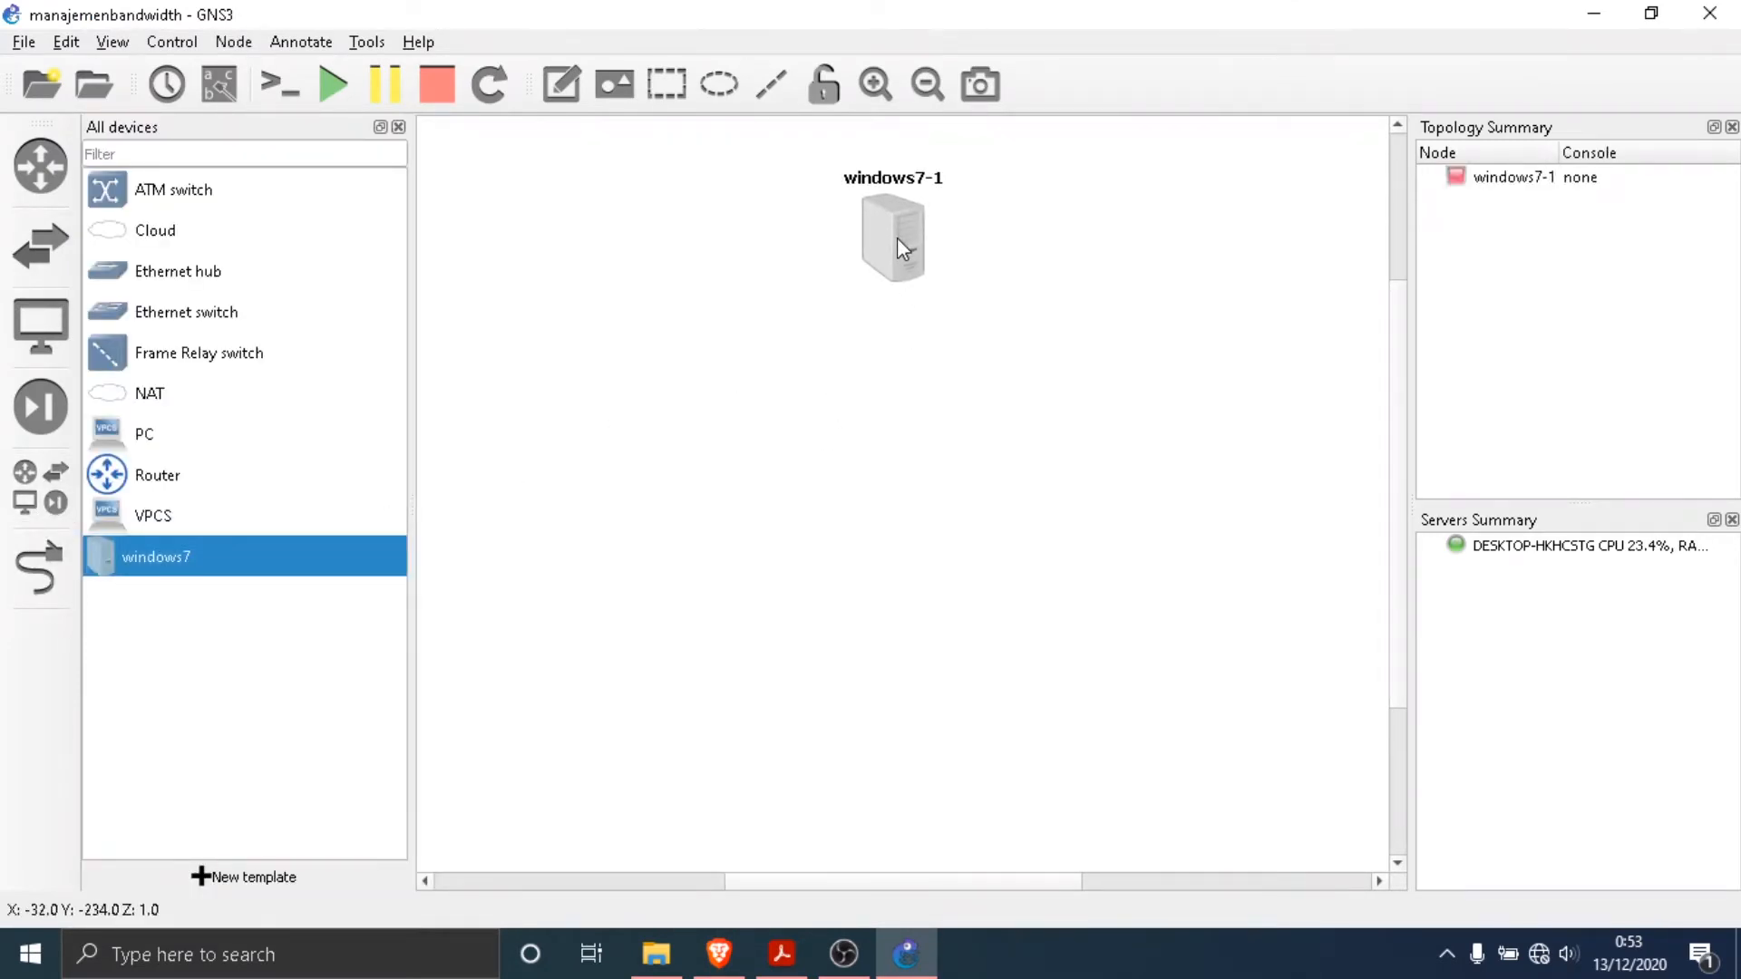
- Add a Router node below windows7-1 and an Ethernet switch below the router, roughly in one column
{"action": "left_click", "coordinate": [782, 954]}
{"action": "left_click", "coordinate": [906, 954]}
{"action": "left_click_drag", "start_coordinate": [176, 496], "coordinate": [916, 461]}
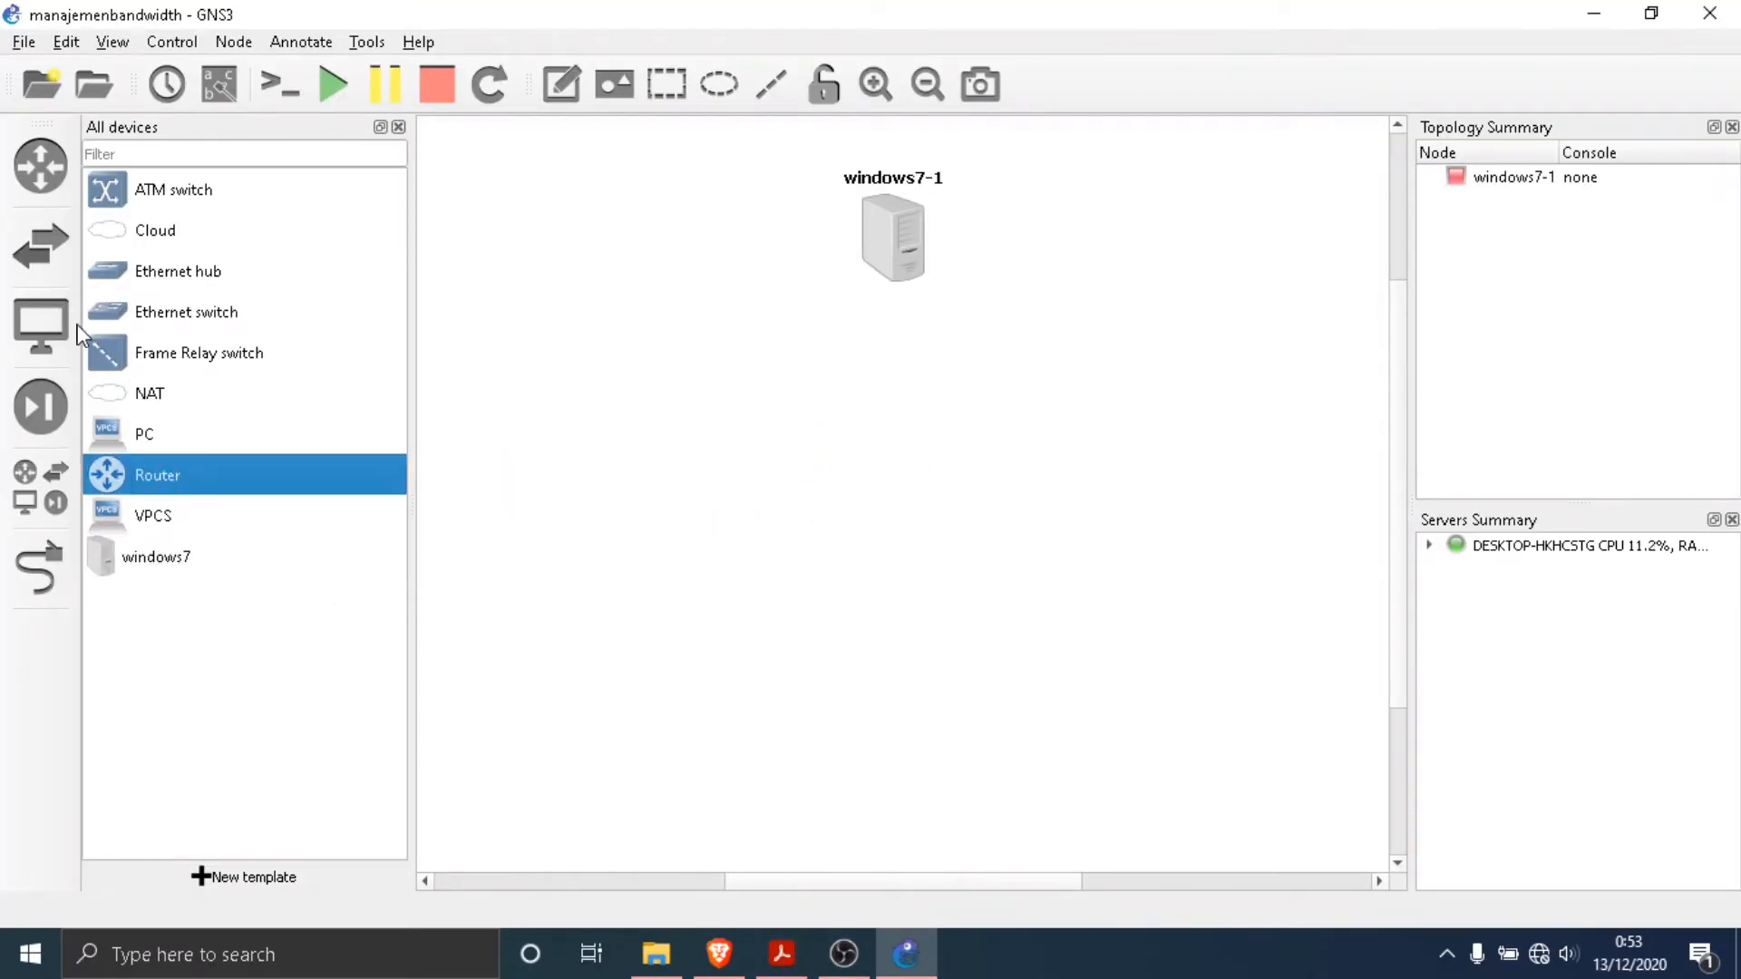
{"action": "left_click_drag", "start_coordinate": [166, 311], "coordinate": [944, 685]}
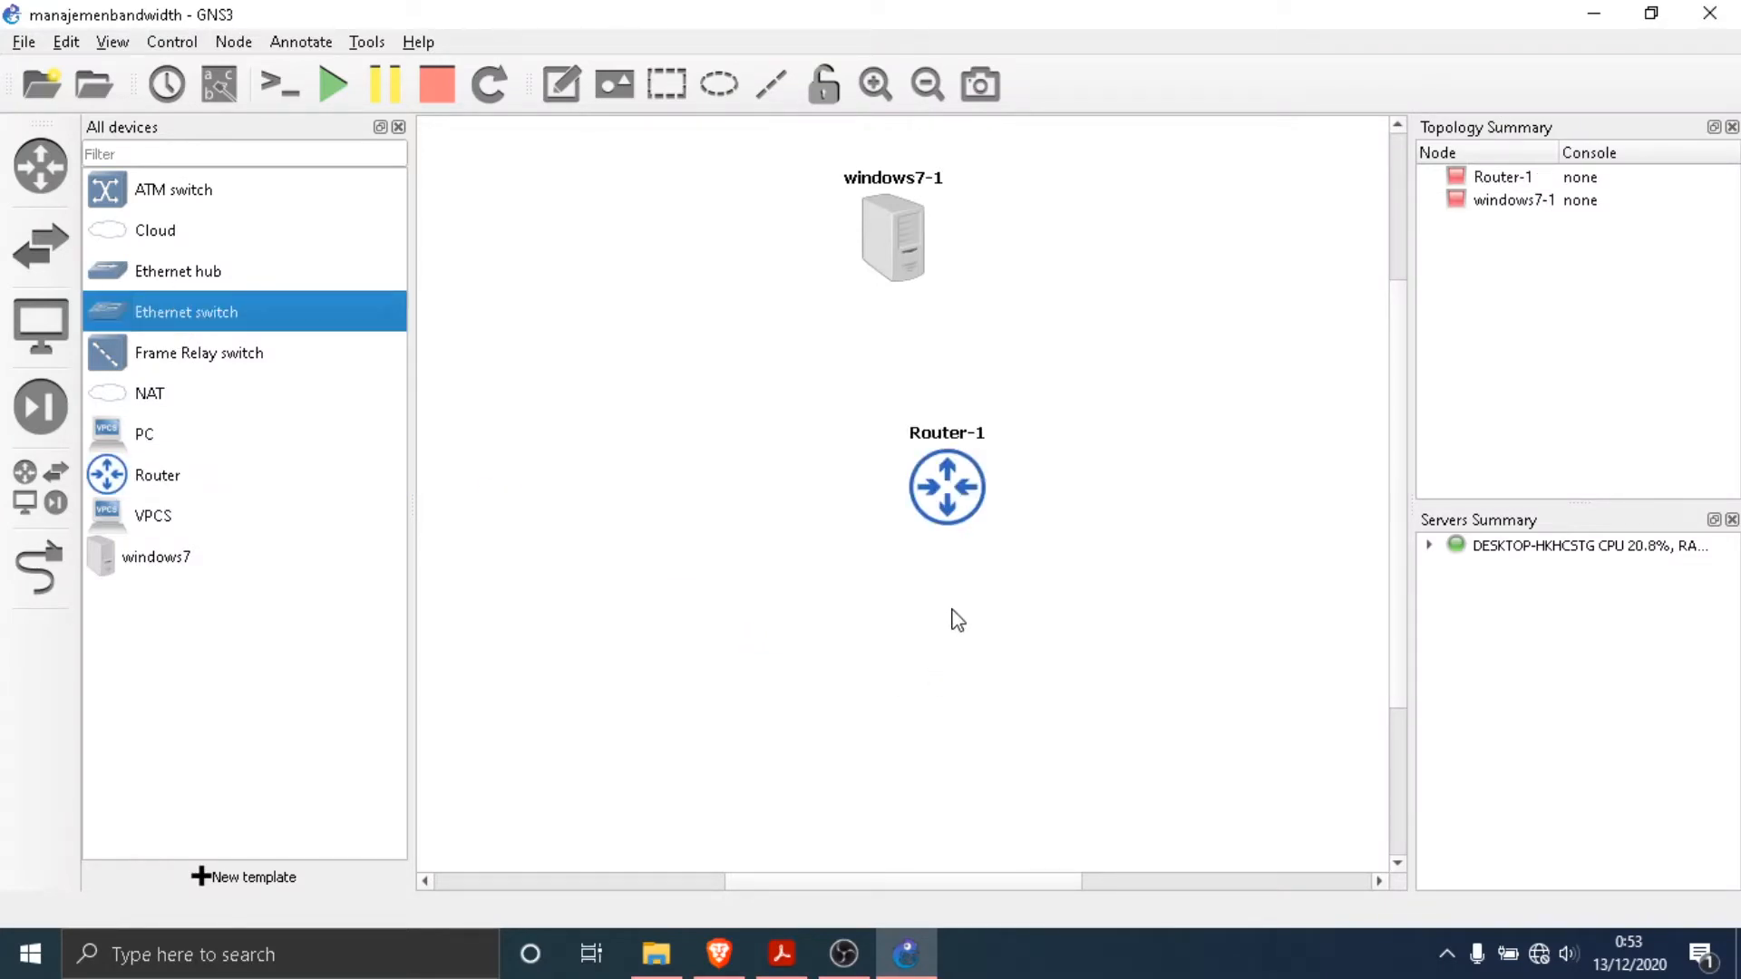
{"action": "left_click_drag", "start_coordinate": [961, 478], "coordinate": [913, 424]}
{"action": "left_click_drag", "start_coordinate": [963, 708], "coordinate": [871, 767]}
{"action": "left_click_drag", "start_coordinate": [921, 464], "coordinate": [914, 489]}
{"action": "left_click_drag", "start_coordinate": [907, 743], "coordinate": [920, 719]}
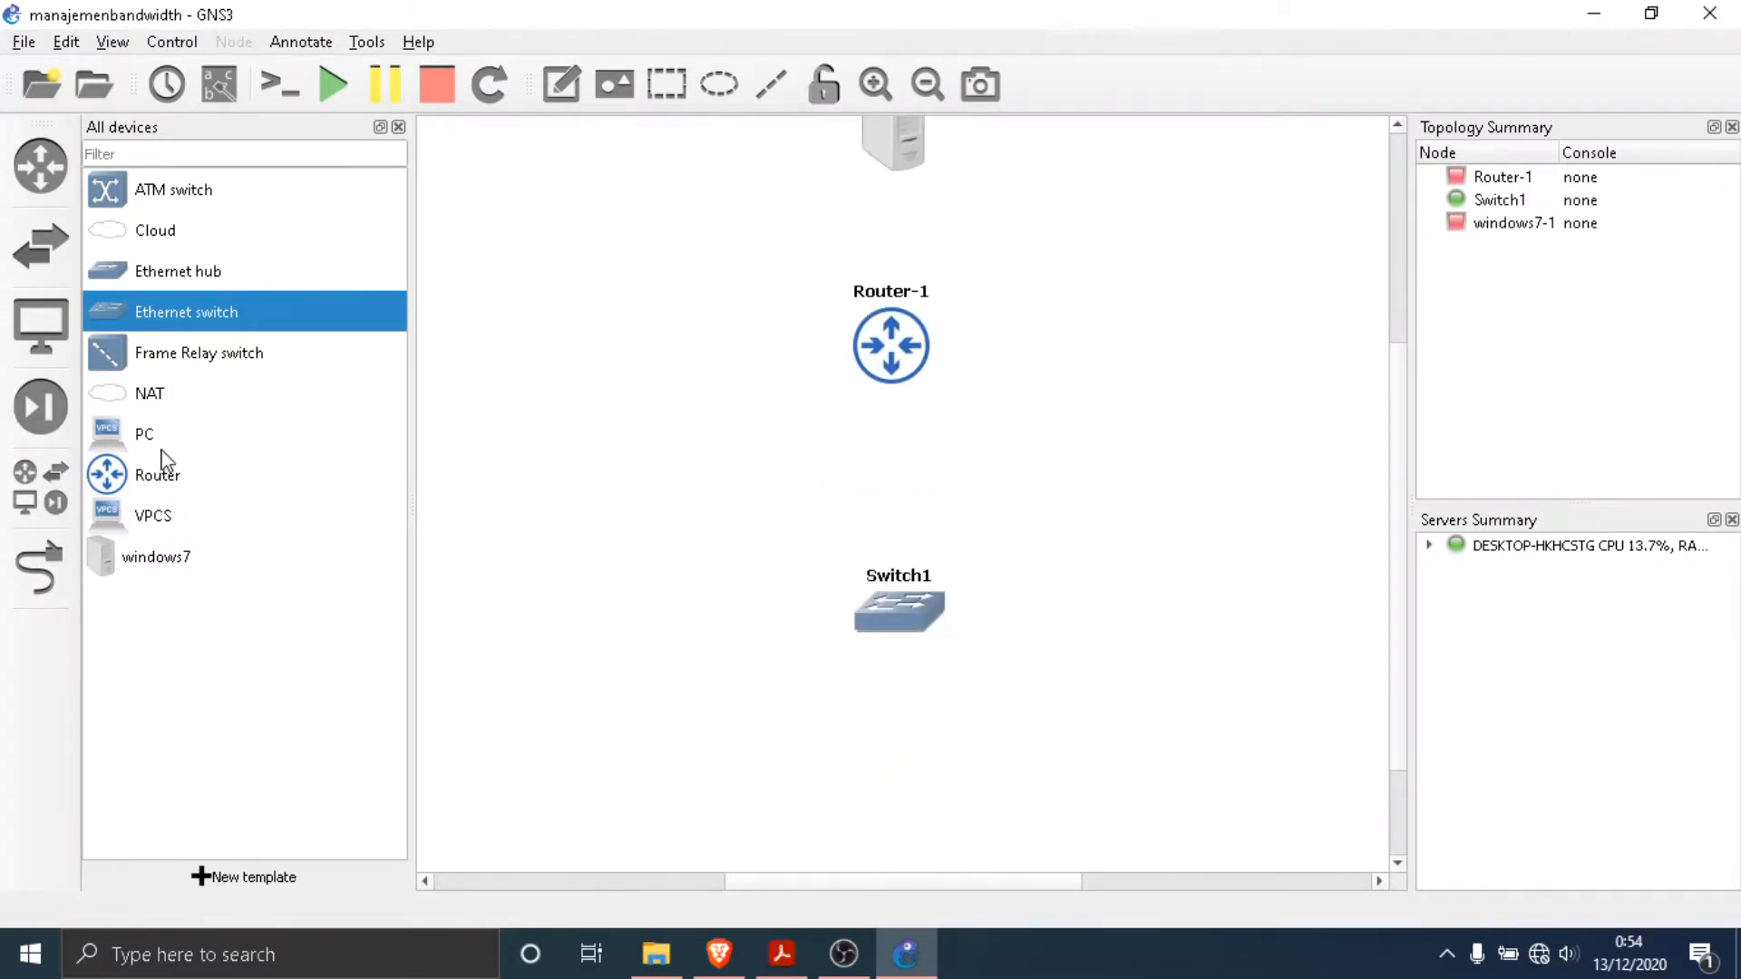
- Add three PC nodes side by side below Switch1
{"action": "left_click_drag", "start_coordinate": [155, 437], "coordinate": [649, 747]}
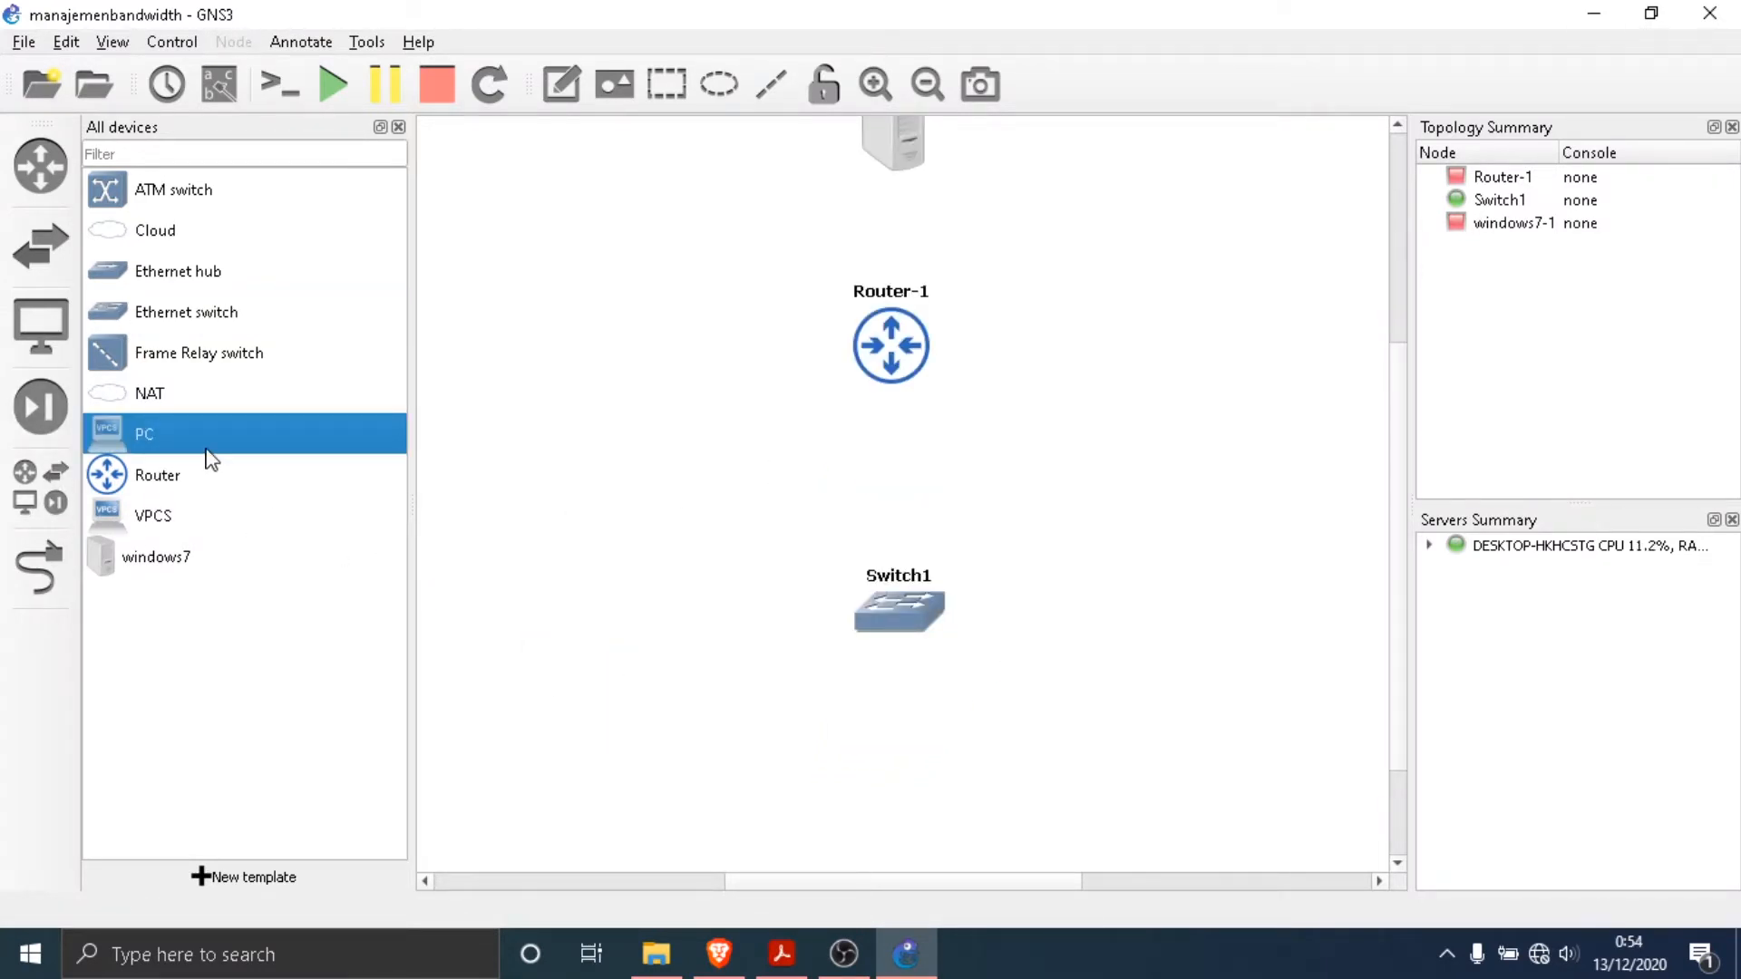
{"action": "left_click_drag", "start_coordinate": [195, 451], "coordinate": [954, 802]}
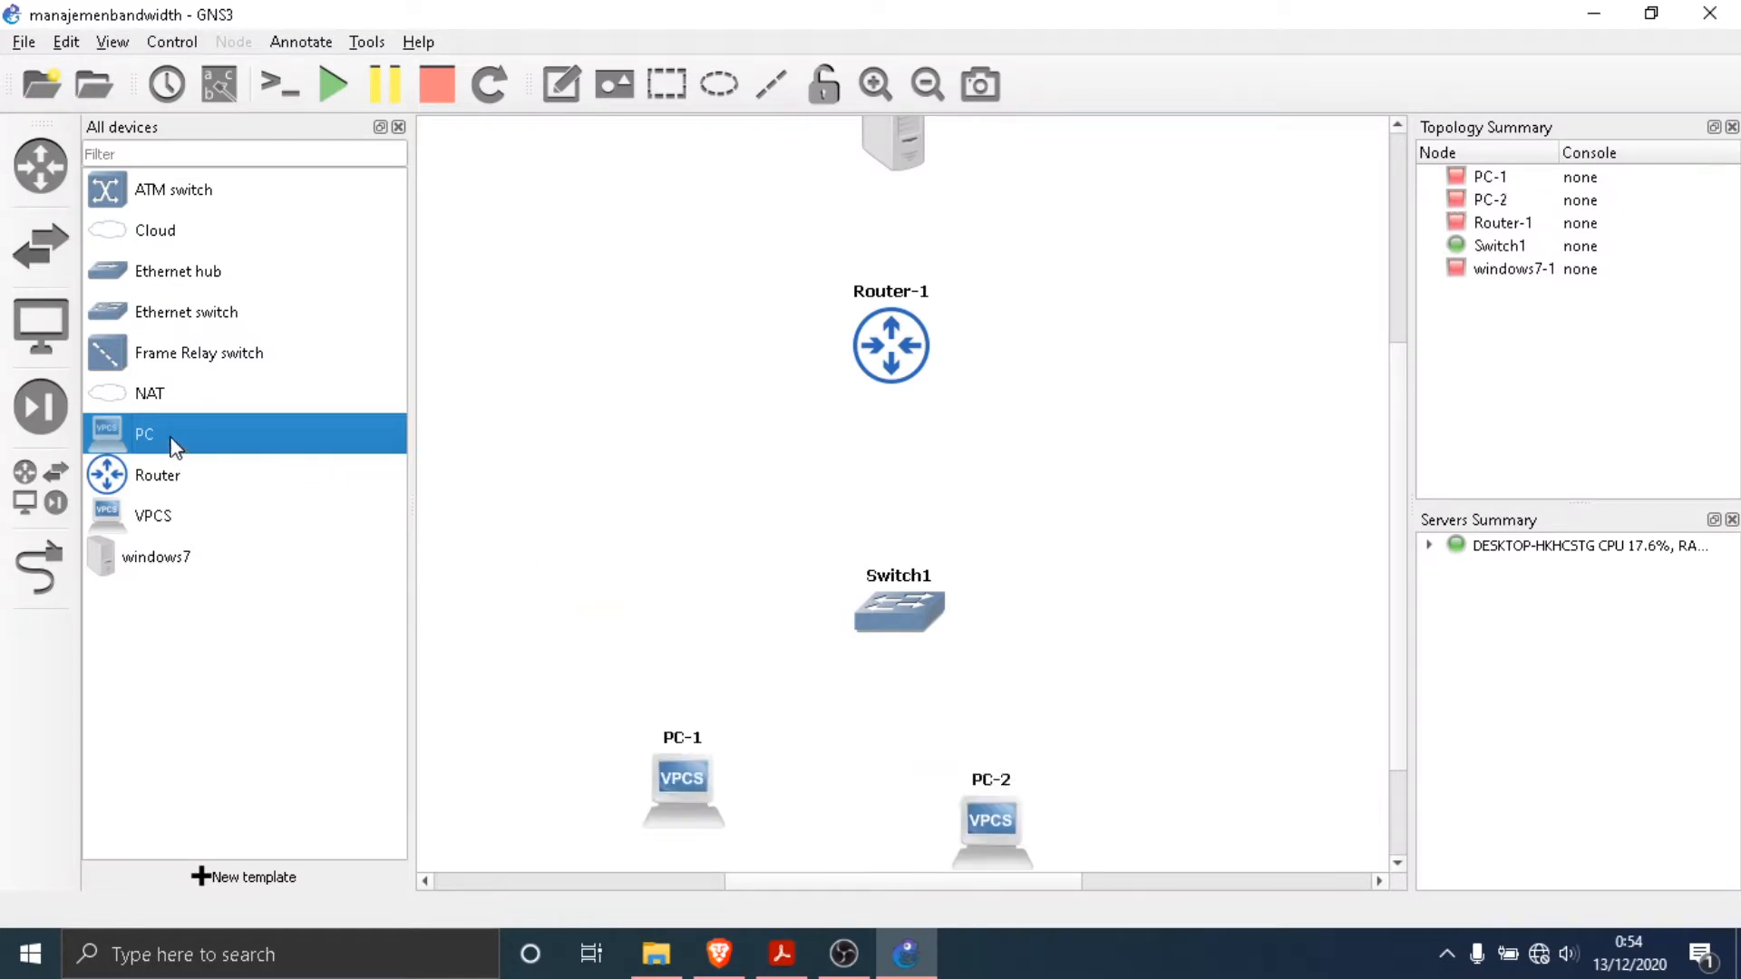
{"action": "left_click_drag", "start_coordinate": [171, 450], "coordinate": [1238, 807]}
- Turn on interface labels and snapping to the grid for the topology view
{"action": "left_click", "coordinate": [112, 41]}
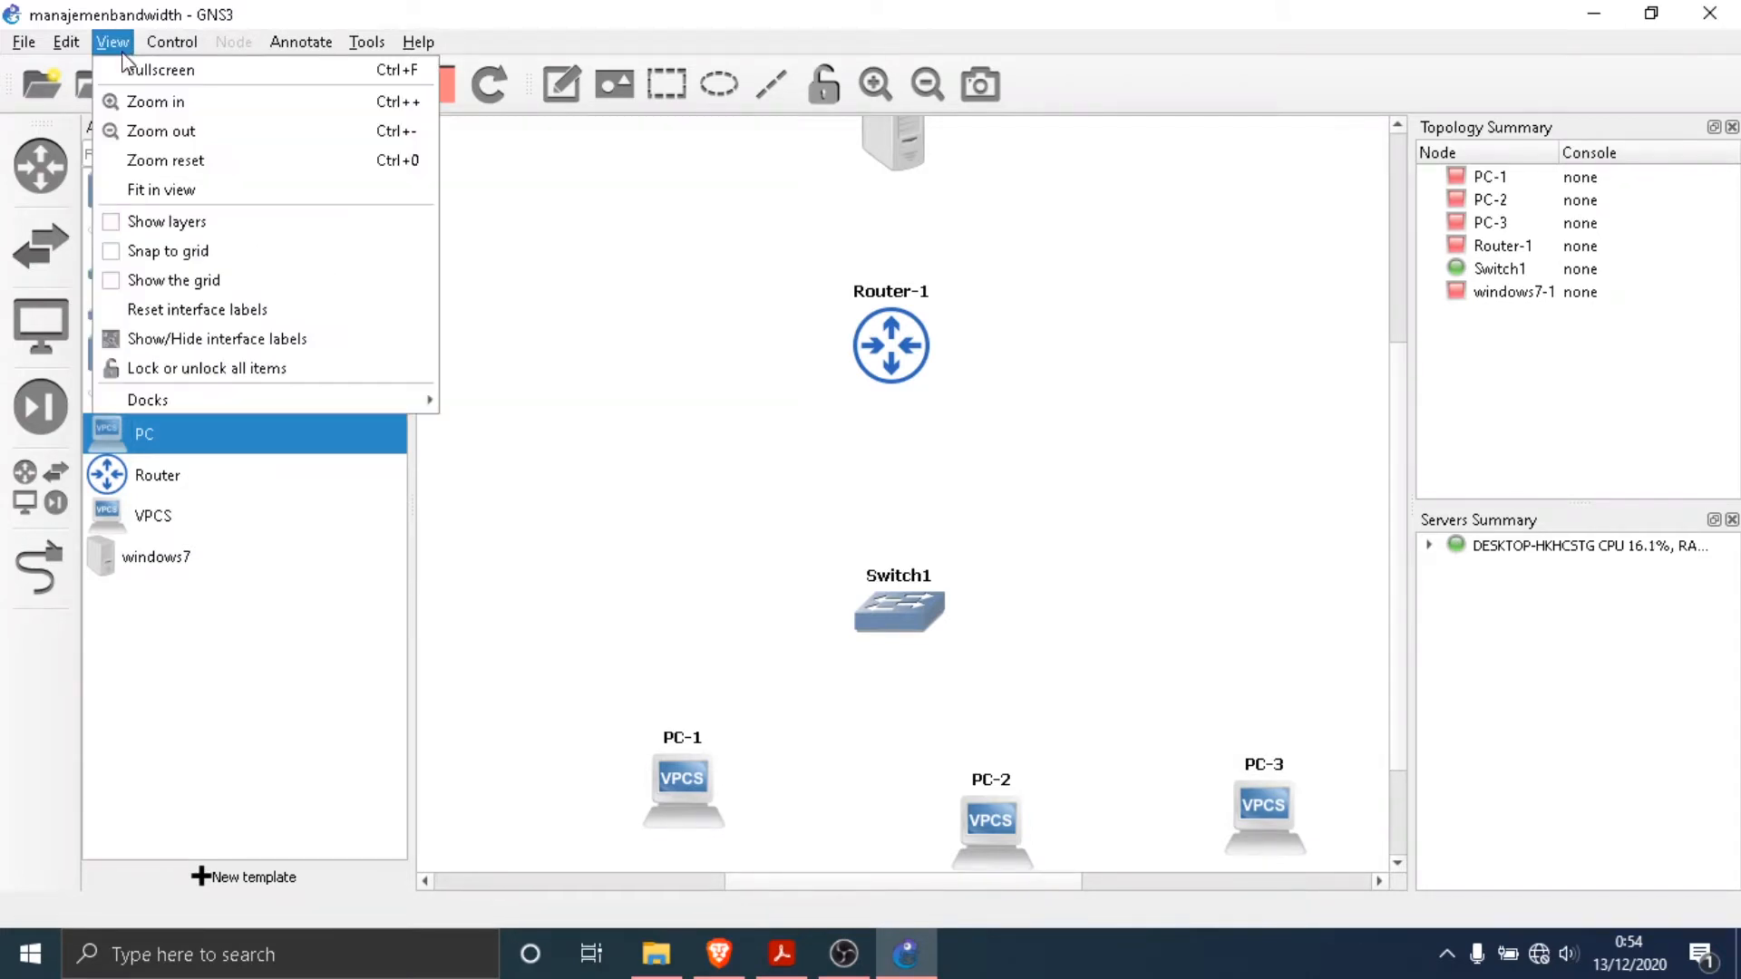
{"action": "left_click", "coordinate": [264, 343]}
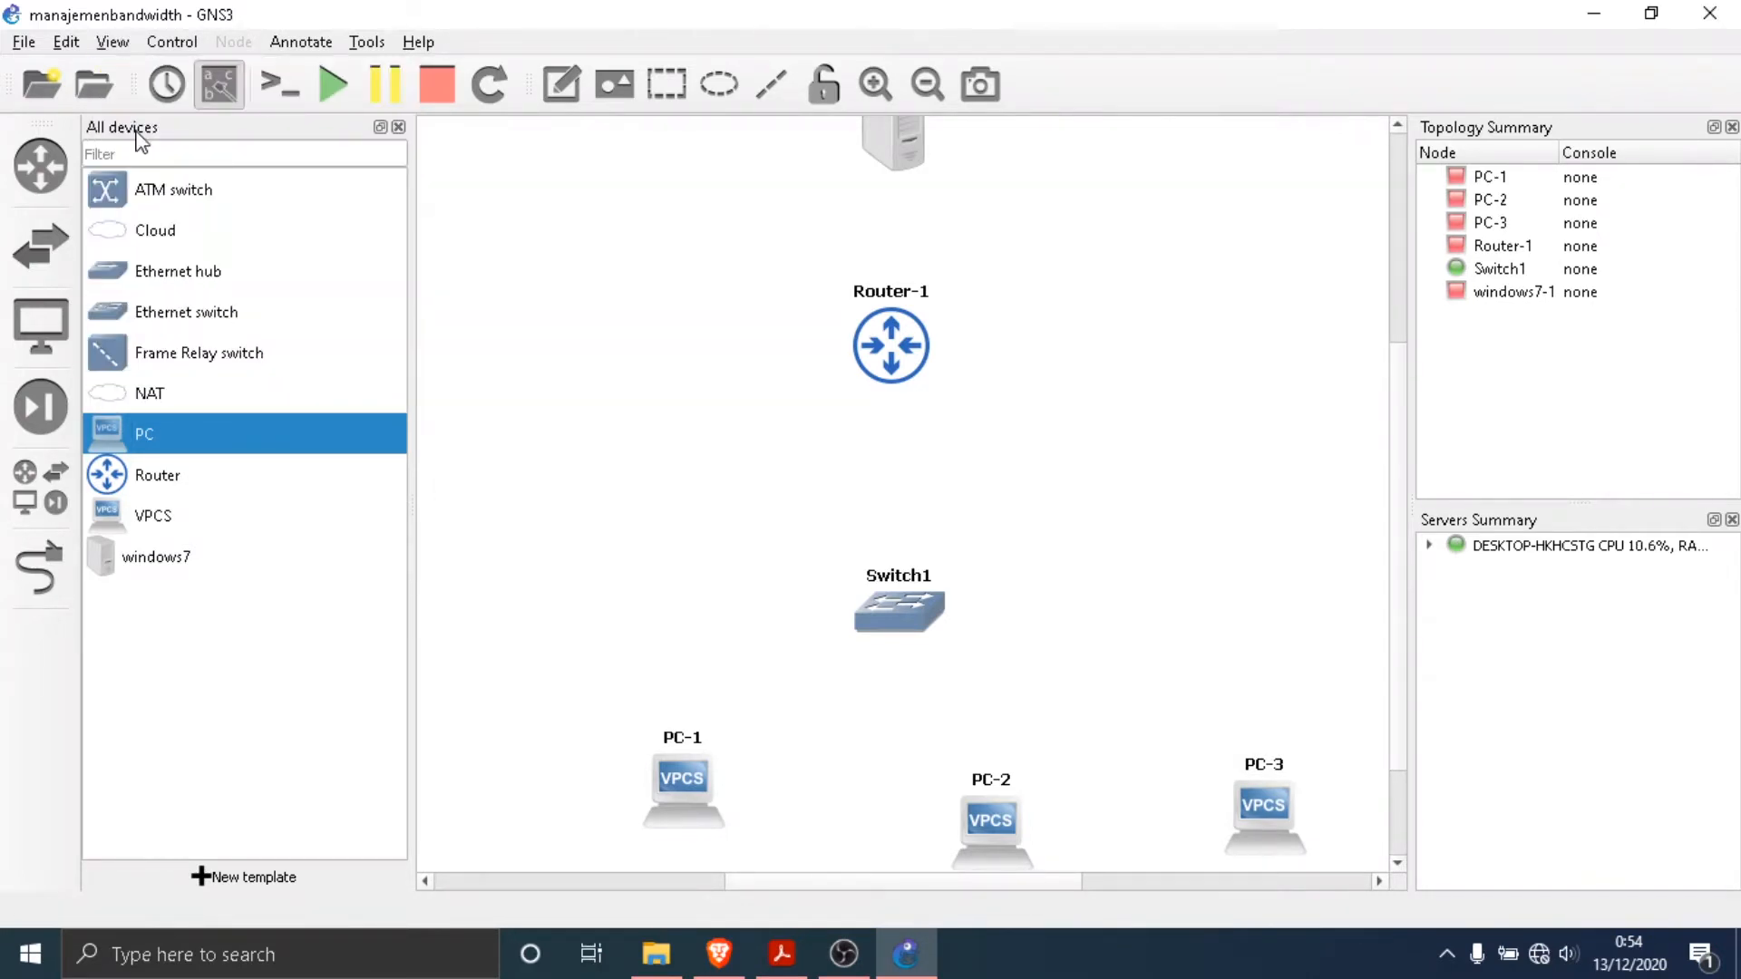
{"action": "left_click", "coordinate": [113, 42]}
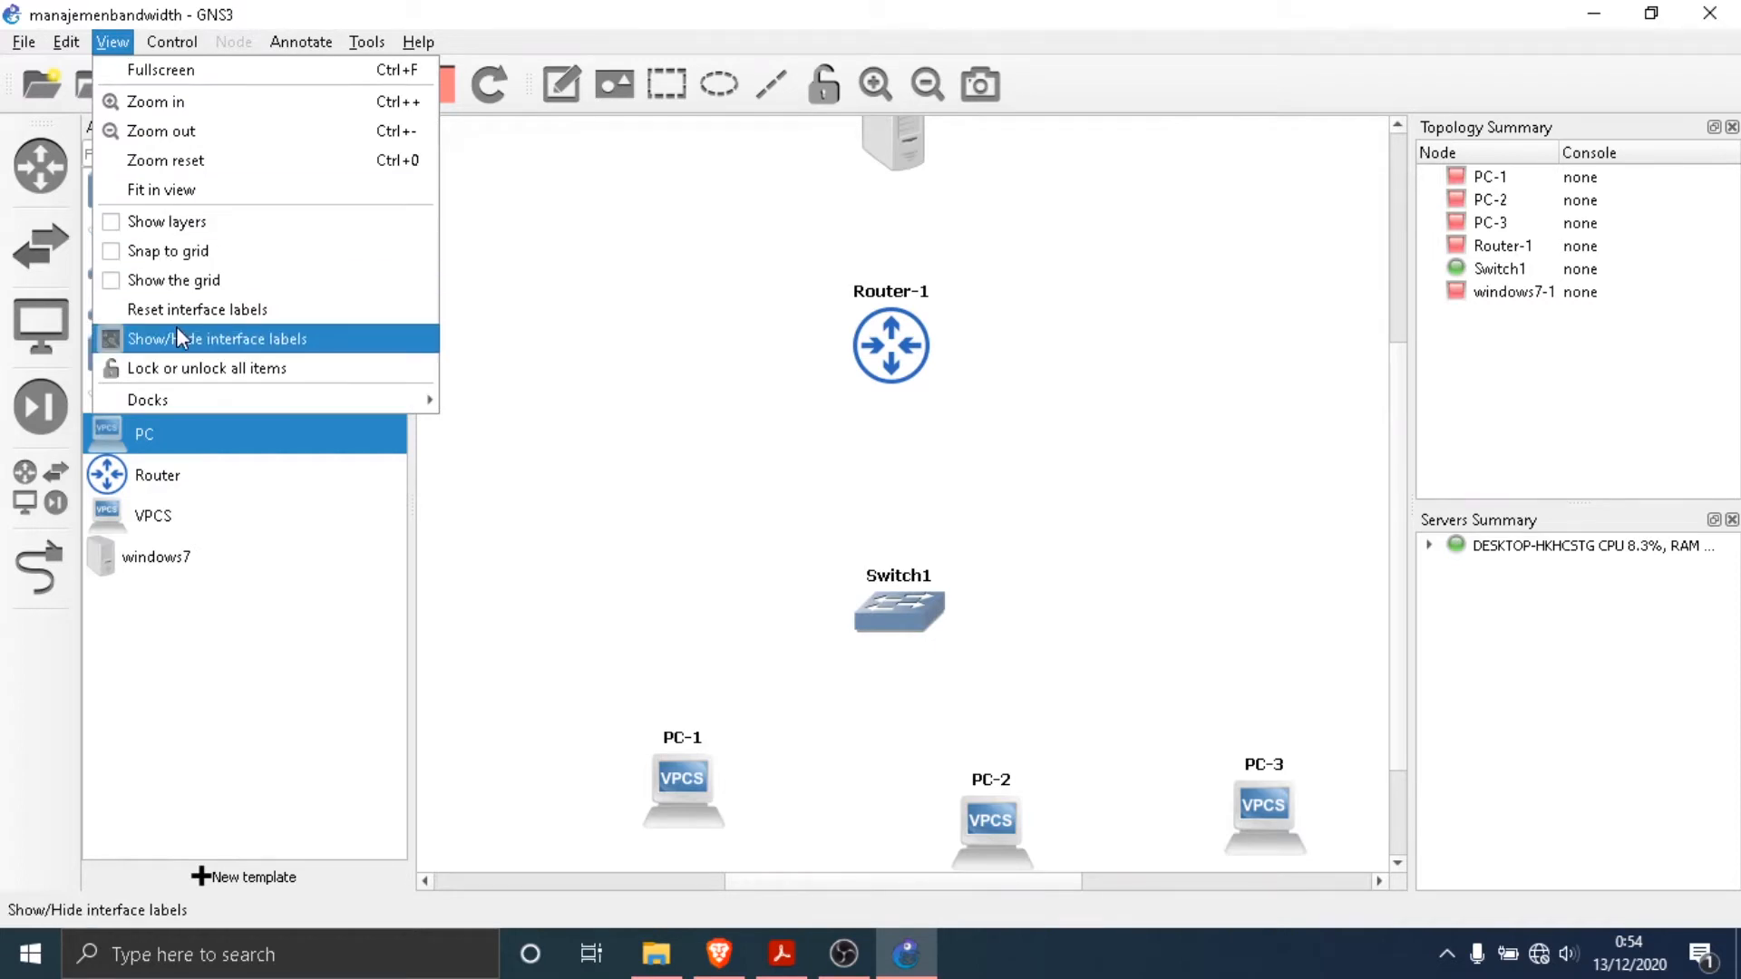
{"action": "left_click", "coordinate": [207, 264]}
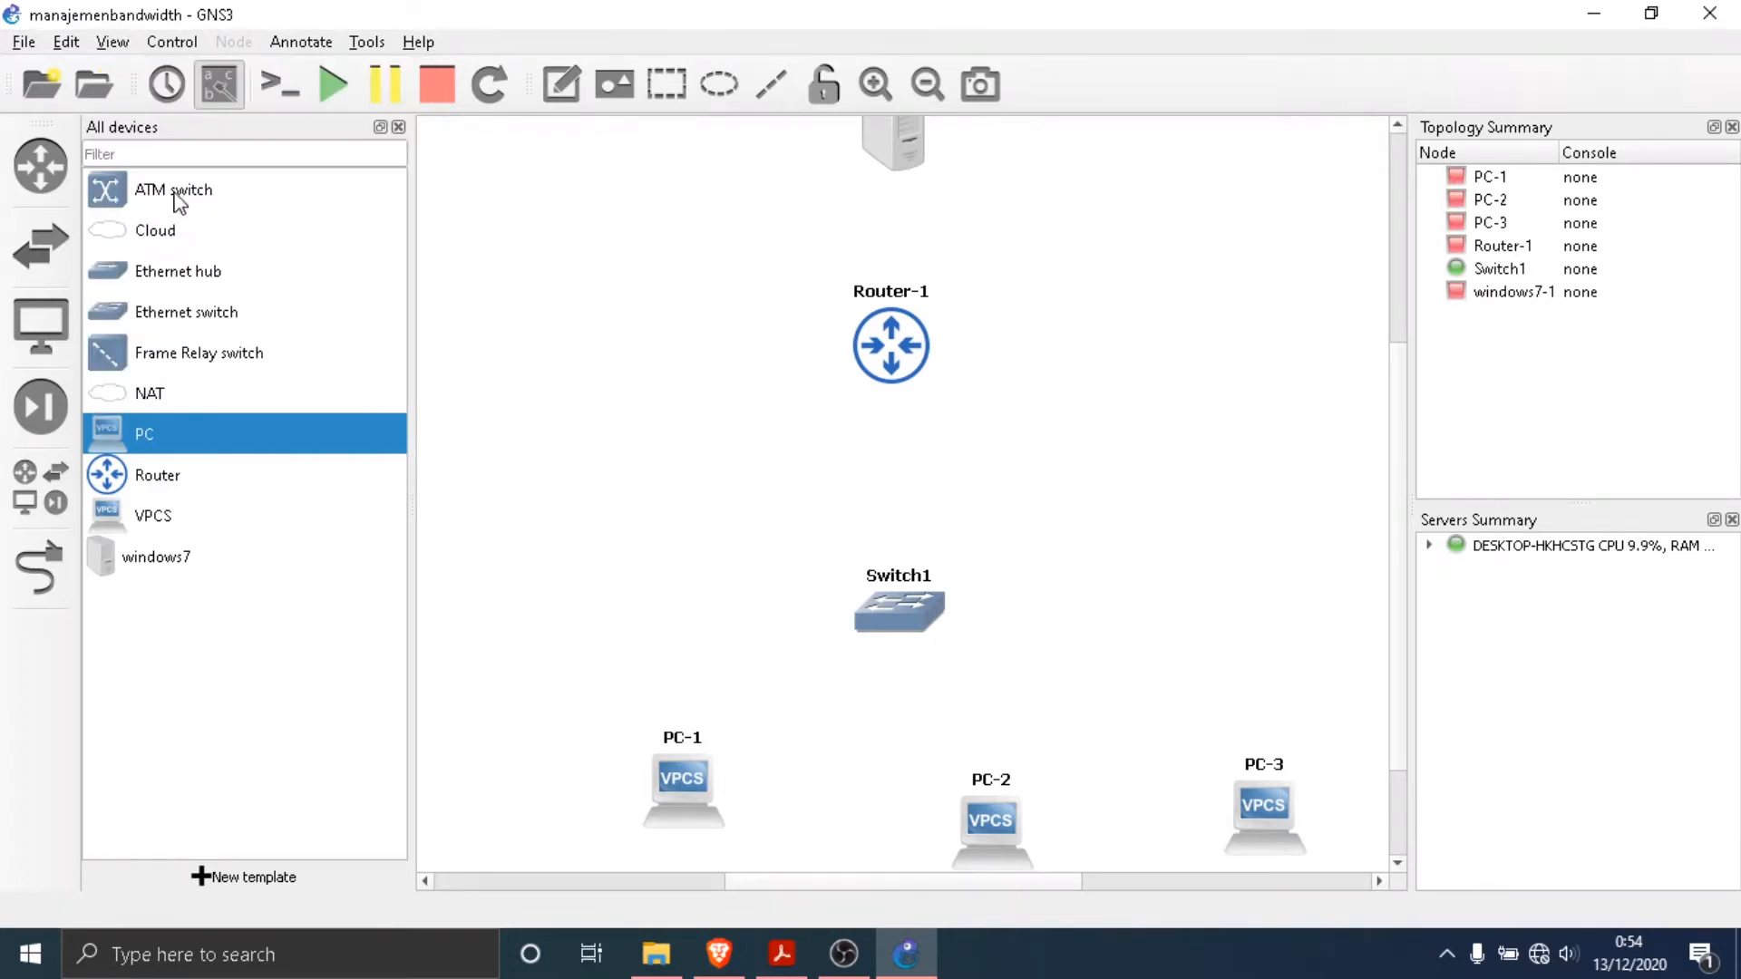
- Show the layers and the grid on the topology canvas
{"action": "left_click", "coordinate": [125, 43]}
{"action": "left_click", "coordinate": [147, 230]}
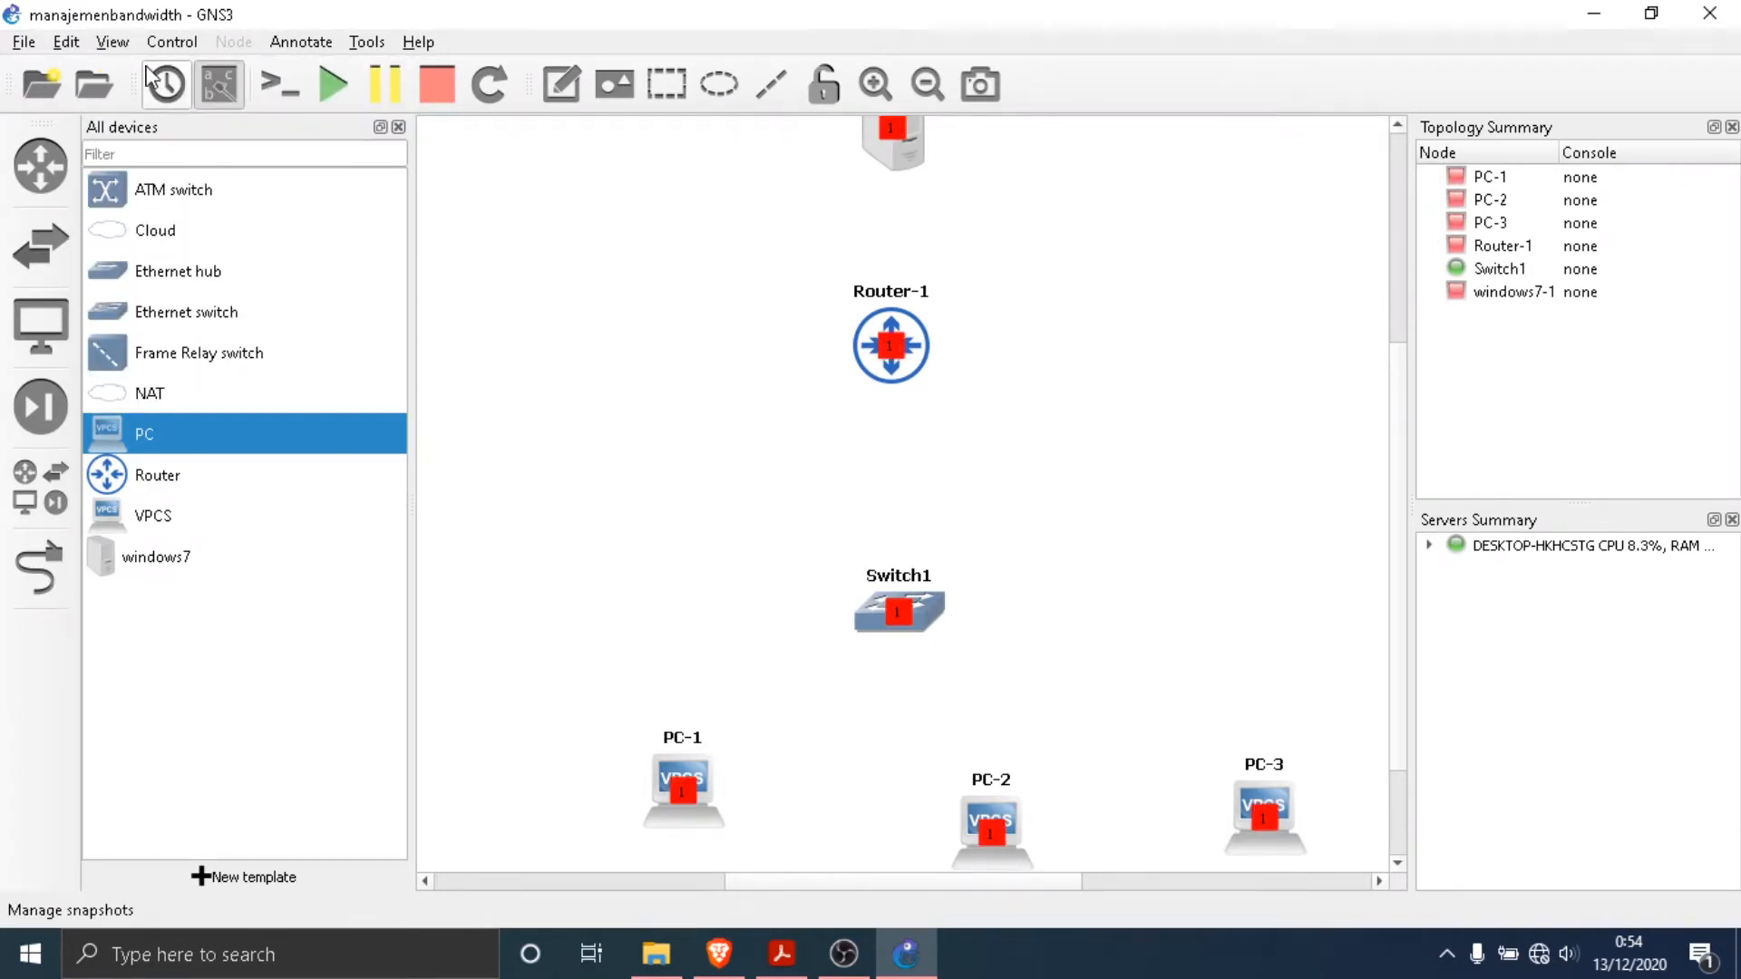
{"action": "left_click", "coordinate": [113, 42]}
{"action": "left_click", "coordinate": [179, 281]}
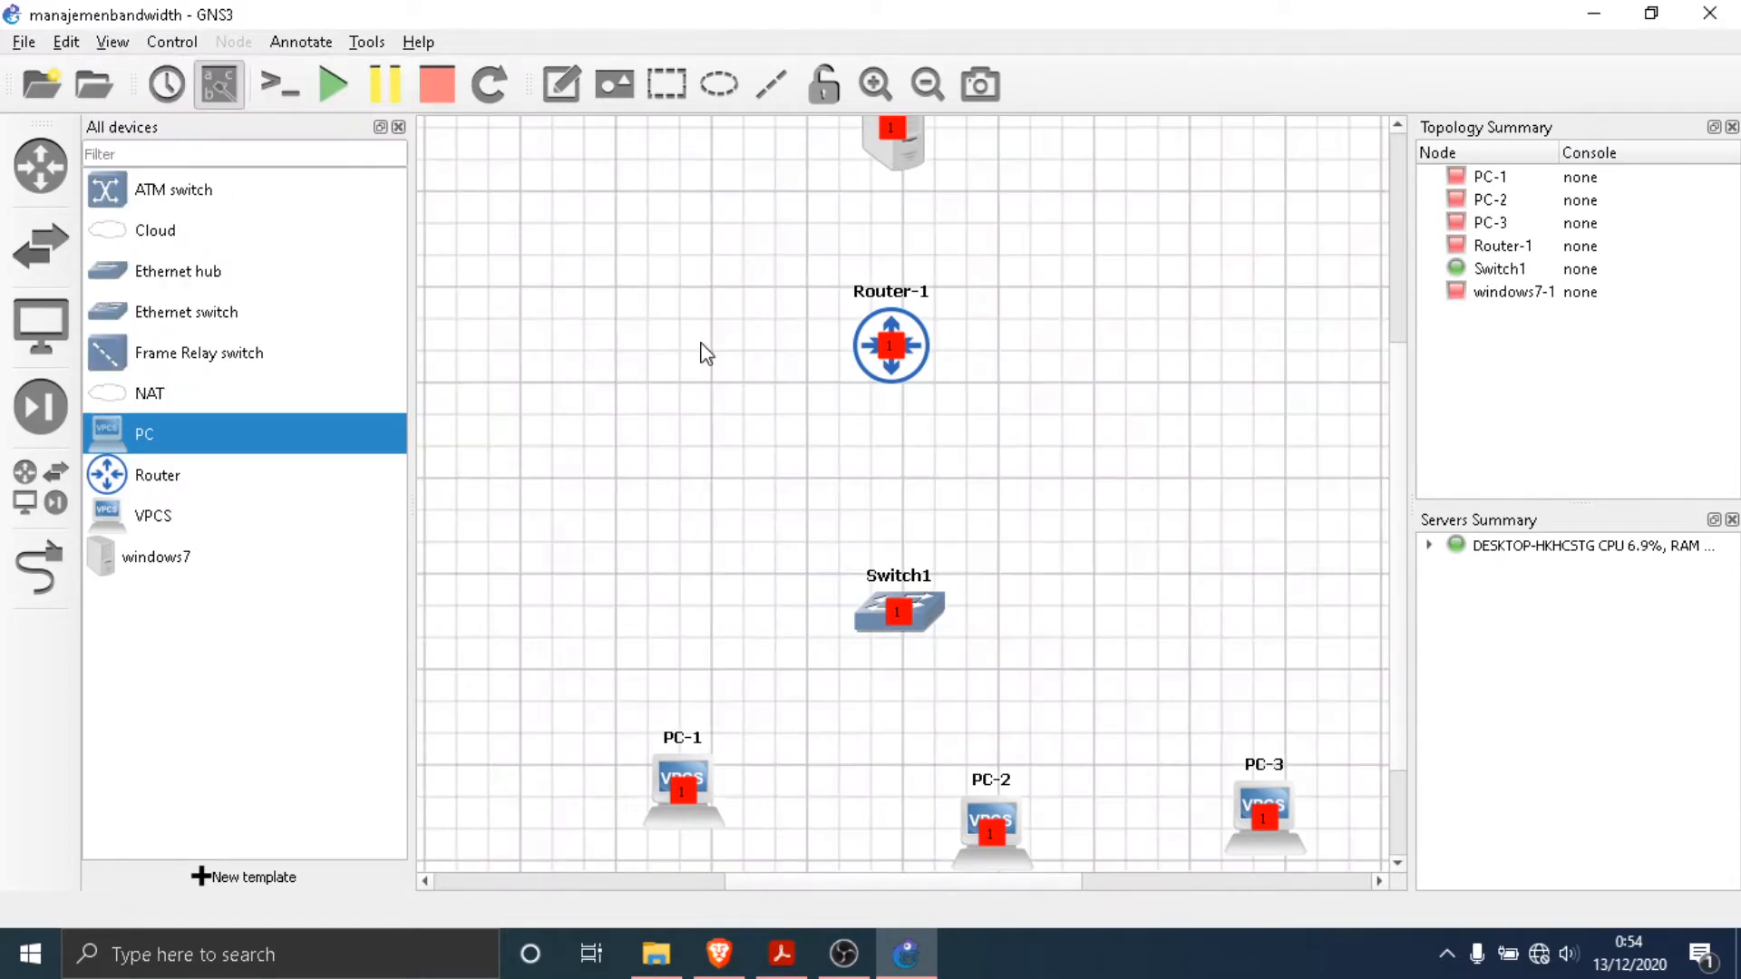
- Hide the device list and arrange PC-1, PC-2 and PC-3 in an evenly spaced row below Switch1
{"action": "left_click", "coordinate": [398, 127]}
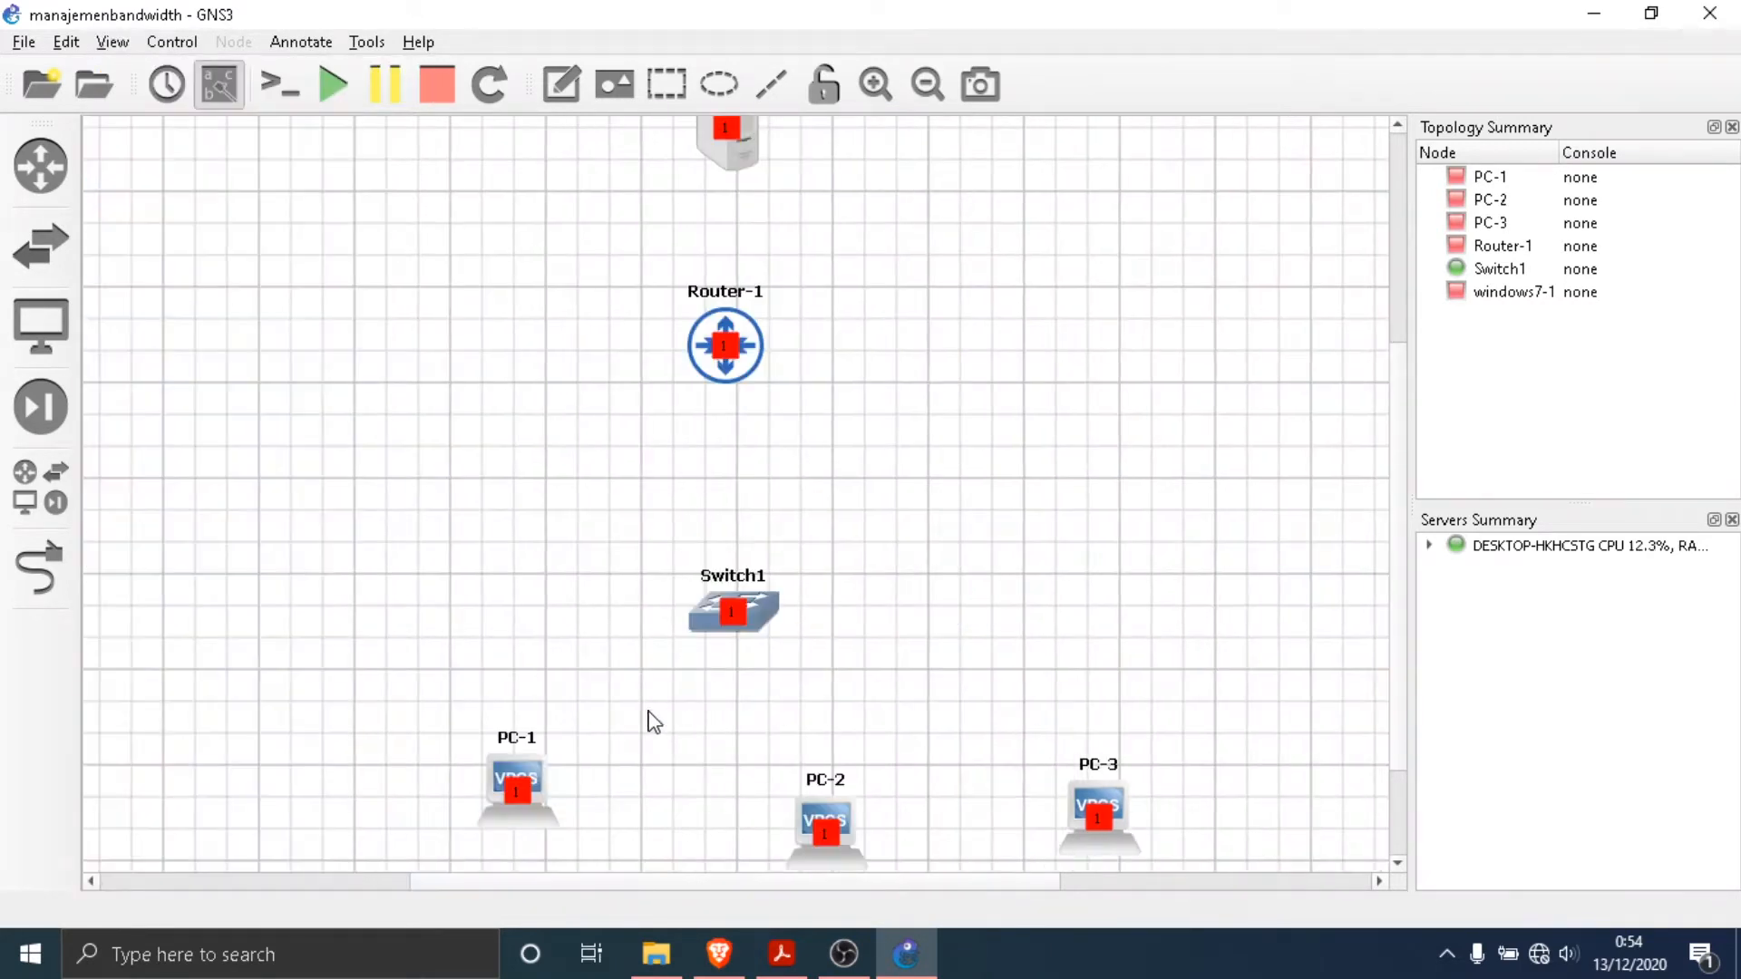
{"action": "left_click_drag", "start_coordinate": [499, 766], "coordinate": [431, 821]}
{"action": "scroll", "coordinate": [425, 810], "scroll_direction": "down", "scroll_amount": 2}
{"action": "left_click_drag", "start_coordinate": [810, 682], "coordinate": [736, 684]}
{"action": "left_click_drag", "start_coordinate": [1061, 683], "coordinate": [984, 725]}
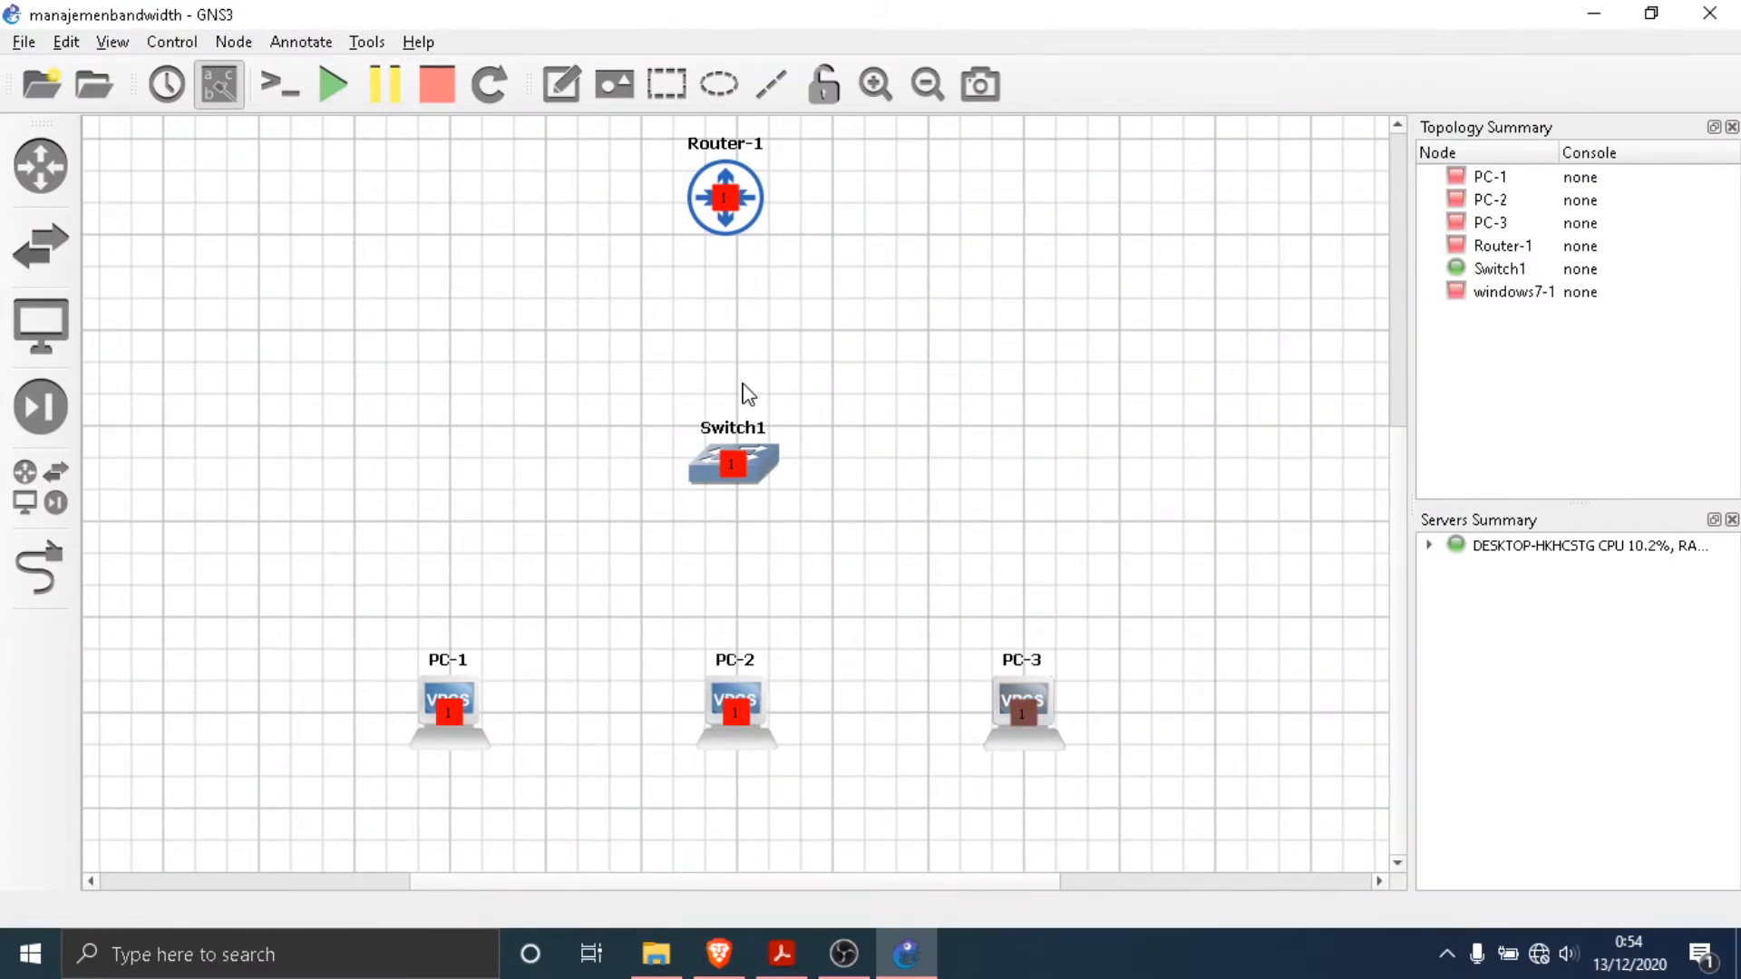
- Align Switch1, Router-1 and windows7-1 in an evenly spaced vertical column above PC-2
{"action": "scroll", "coordinate": [742, 388], "scroll_direction": "up", "scroll_amount": 3}
{"action": "scroll", "coordinate": [602, 610], "scroll_direction": "down", "scroll_amount": 3}
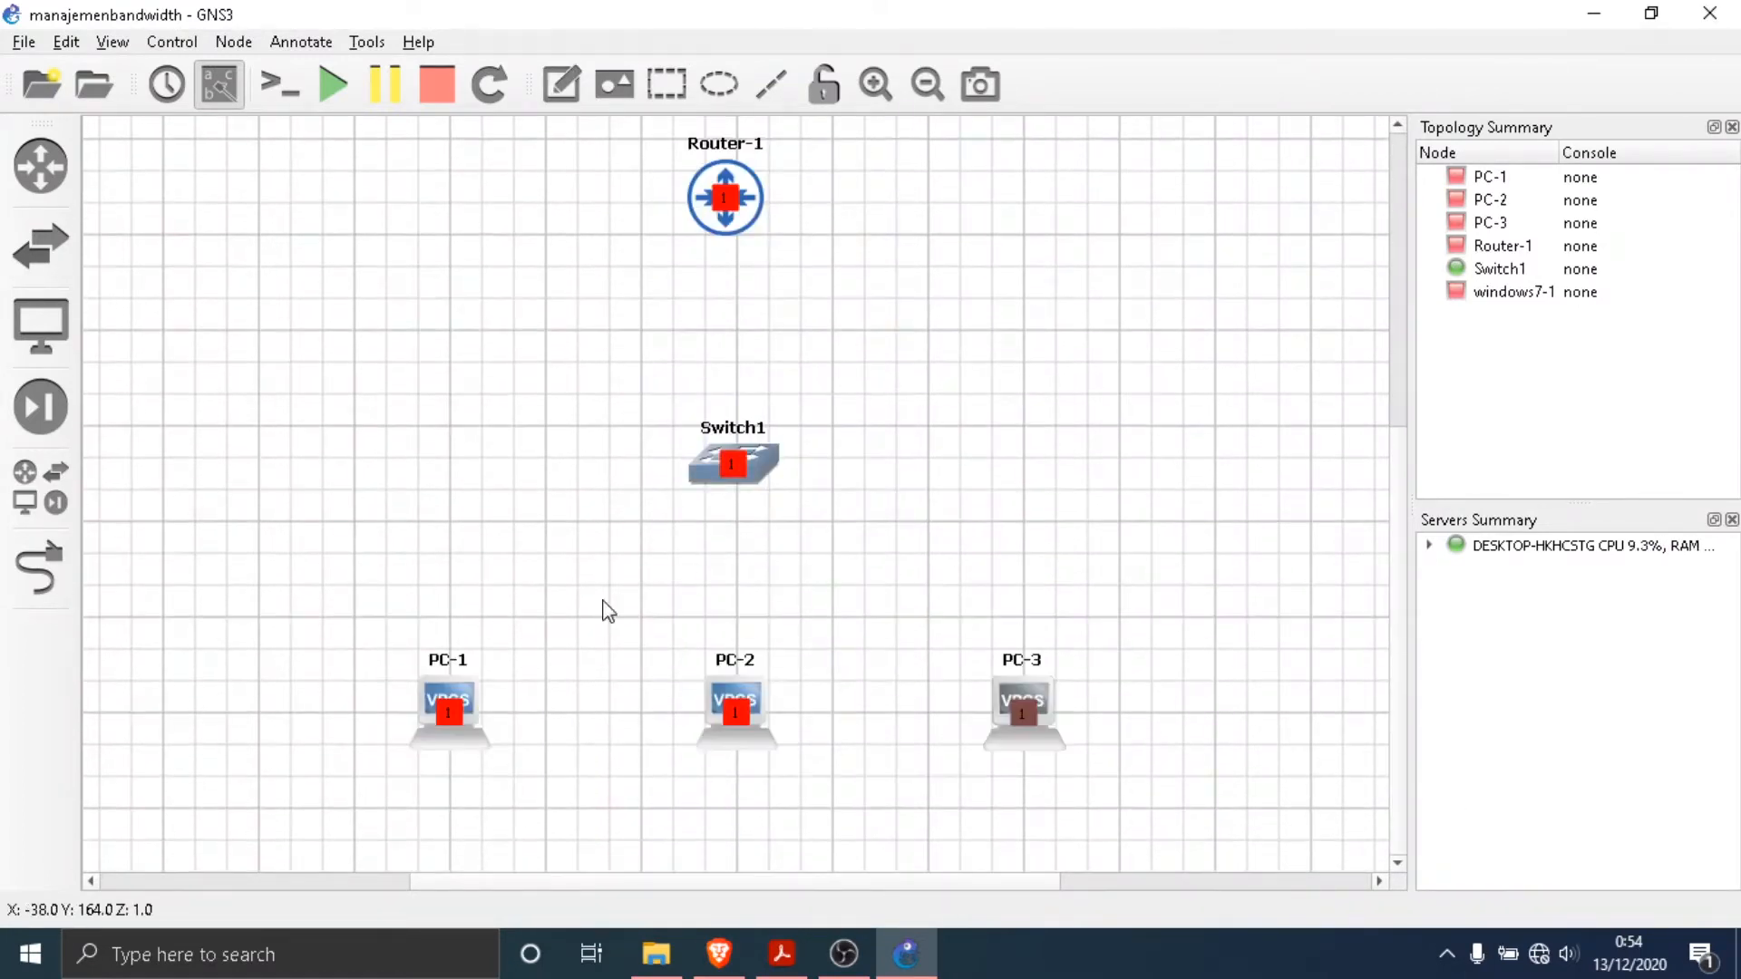
{"action": "left_click", "coordinate": [66, 42]}
{"action": "mouse_move", "coordinate": [113, 42]}
{"action": "left_click", "coordinate": [162, 133]}
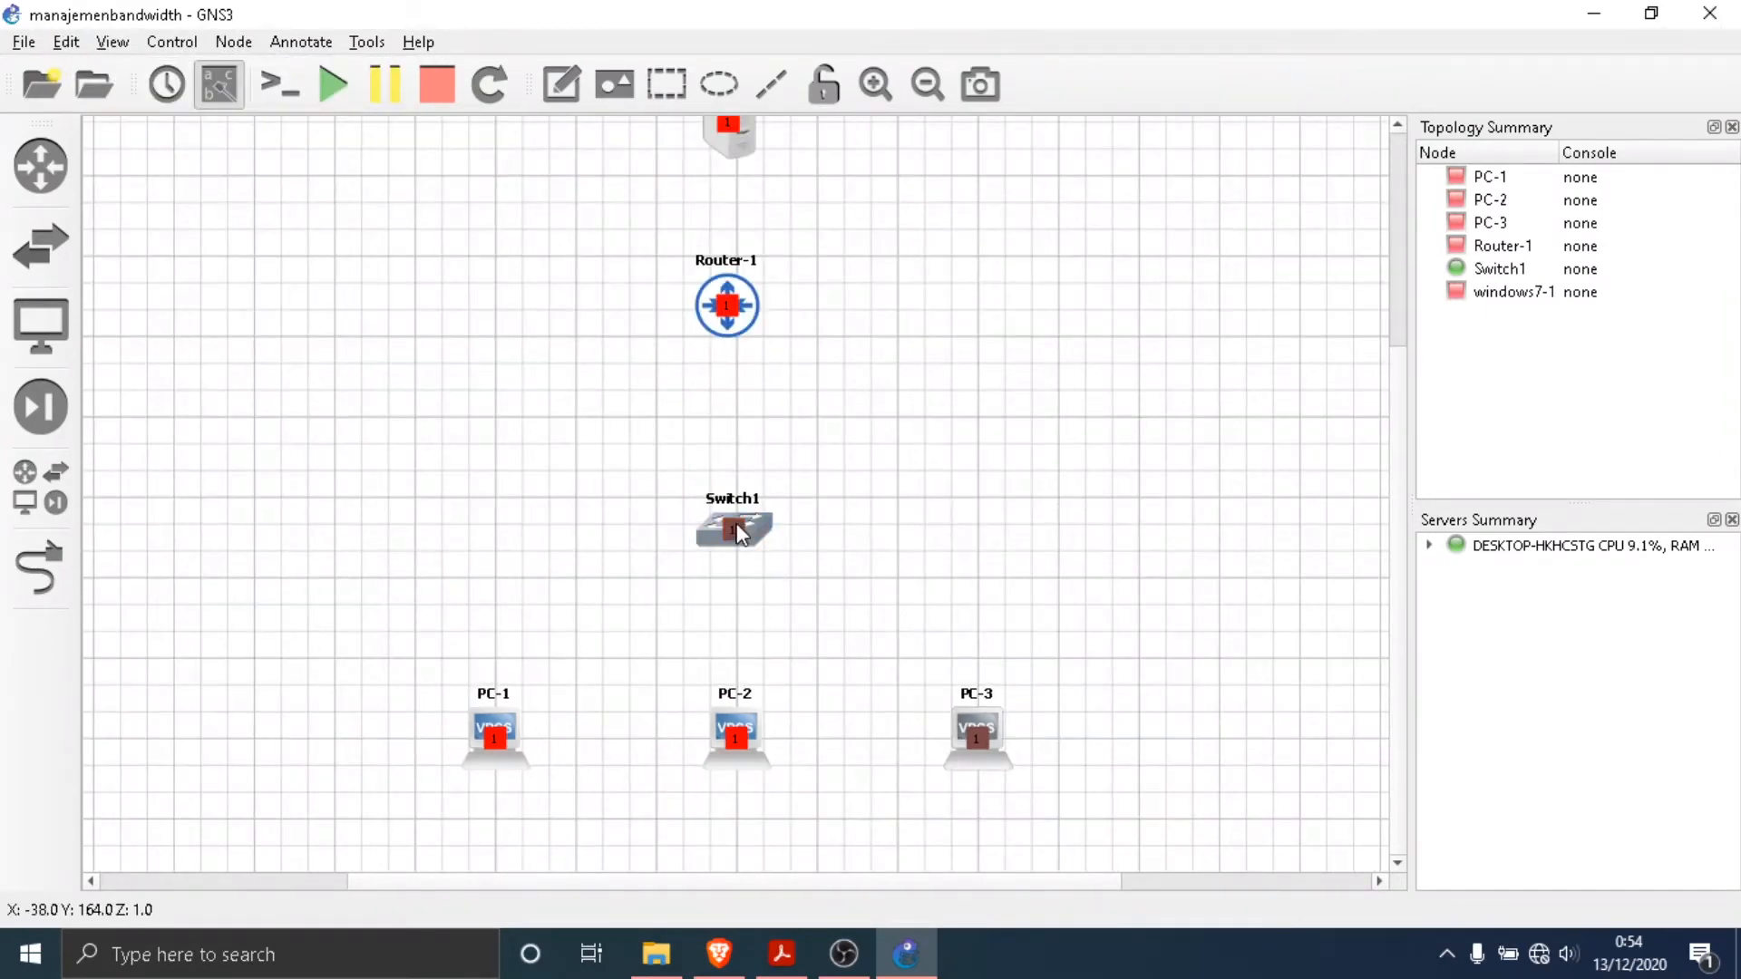
{"action": "left_click_drag", "start_coordinate": [735, 530], "coordinate": [738, 579]}
{"action": "left_click_drag", "start_coordinate": [731, 278], "coordinate": [740, 390]}
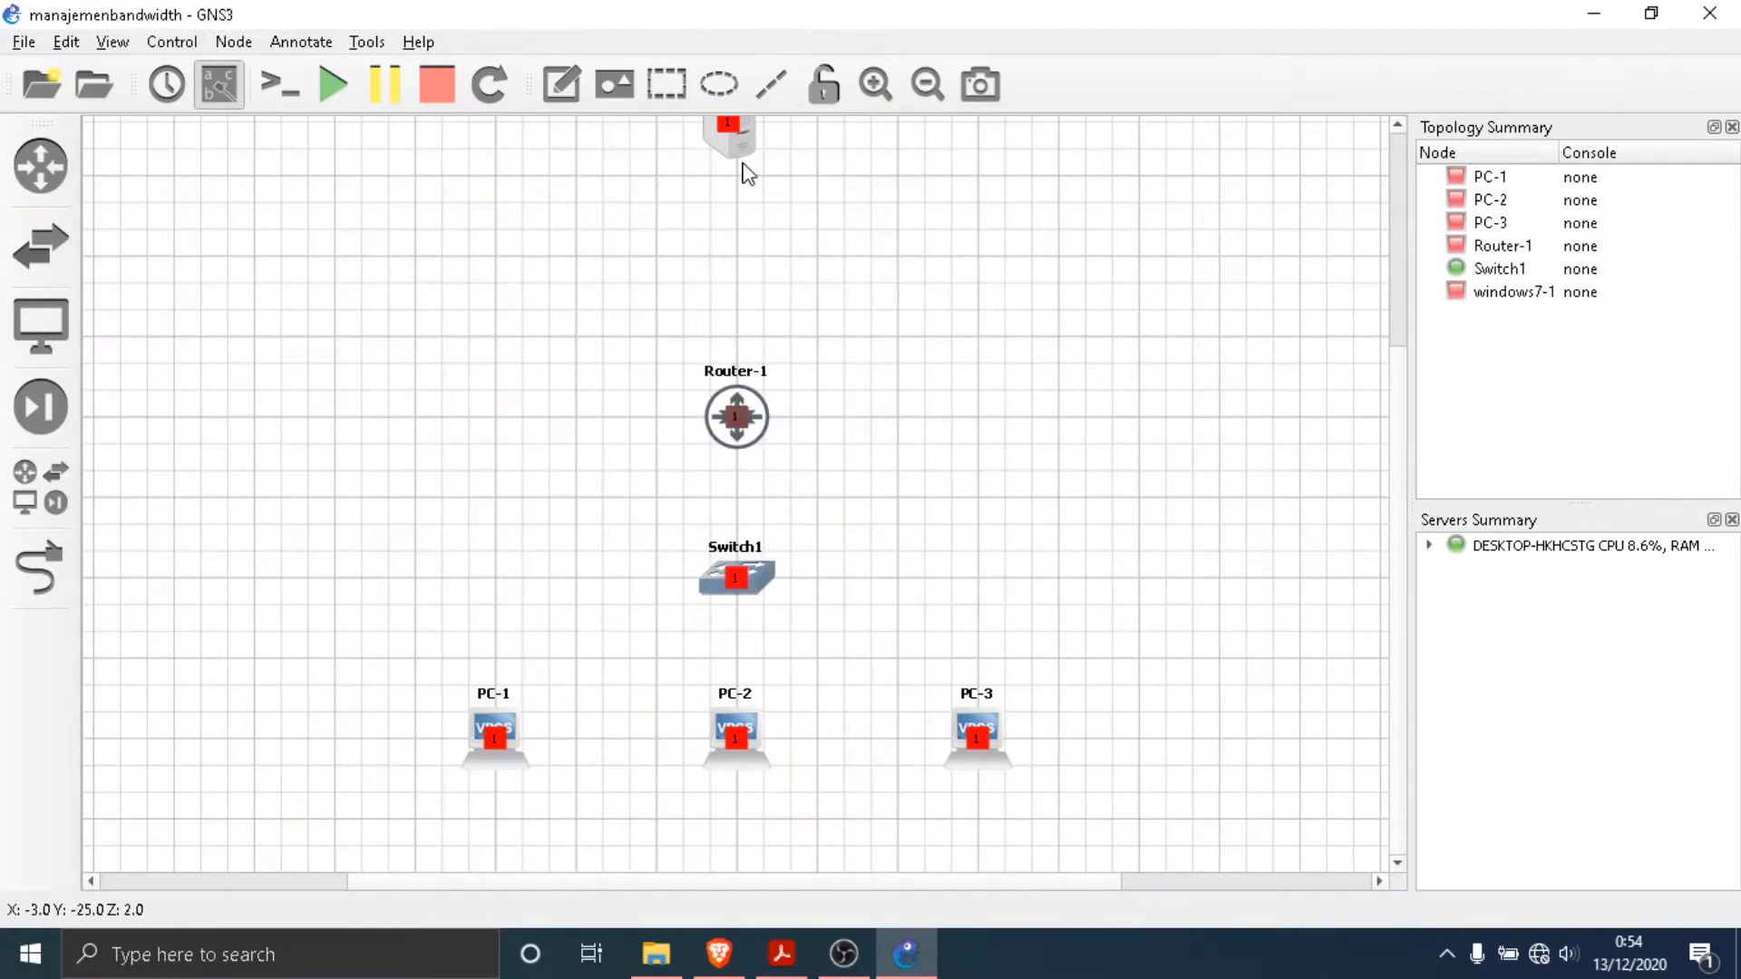
{"action": "left_click_drag", "start_coordinate": [742, 134], "coordinate": [749, 254]}
{"action": "left_click", "coordinate": [807, 290]}
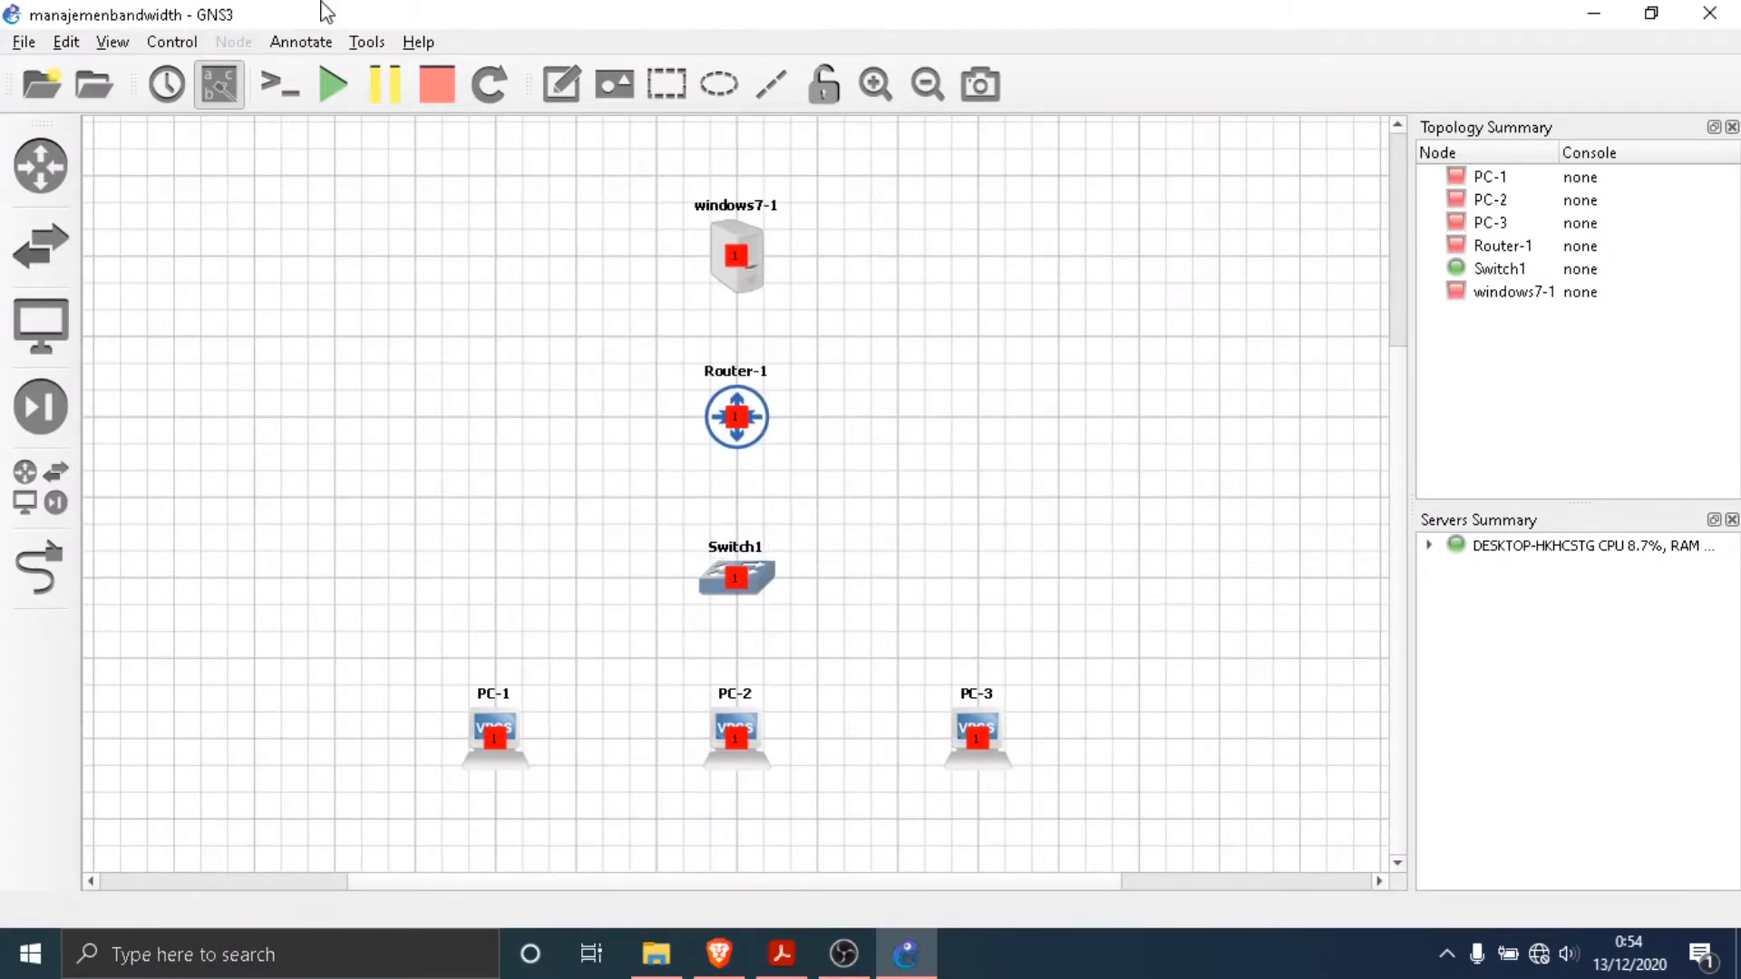
- Link the Ethernet0 interface of windows7-1 to Ethernet0 of Router-1
{"action": "left_click", "coordinate": [112, 42]}
{"action": "left_click", "coordinate": [146, 102]}
{"action": "scroll", "coordinate": [667, 337], "scroll_direction": "up", "scroll_amount": 3}
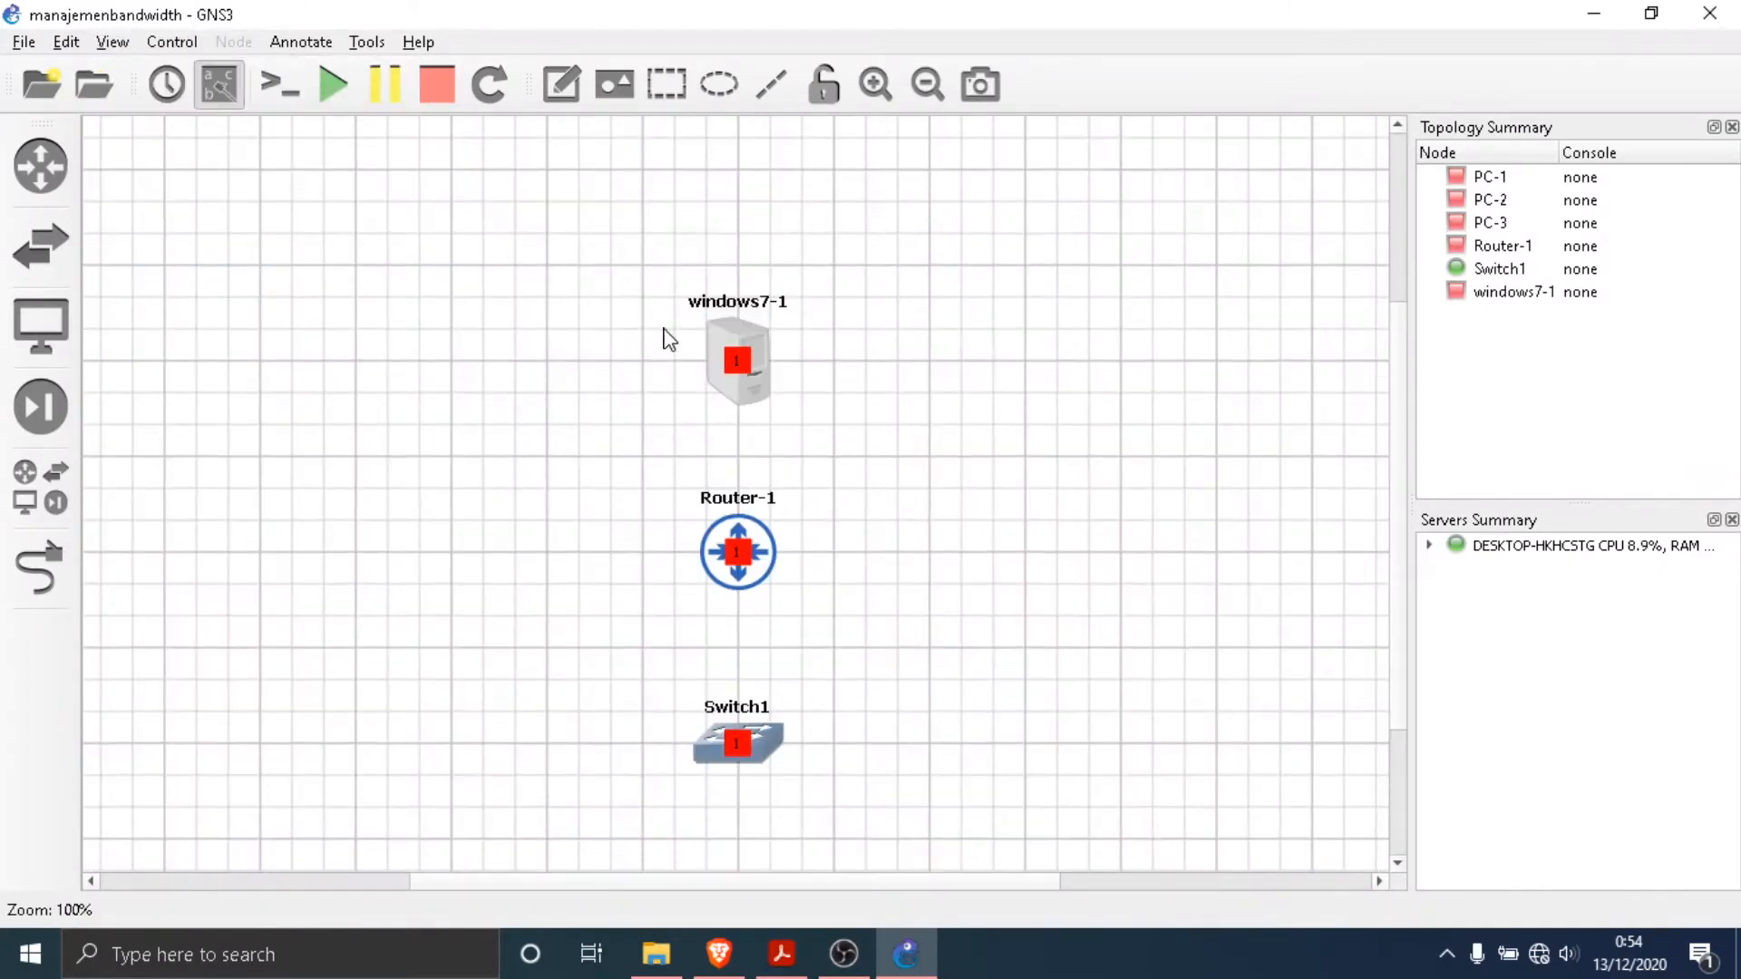
{"action": "scroll", "coordinate": [666, 338], "scroll_direction": "down", "scroll_amount": 2}
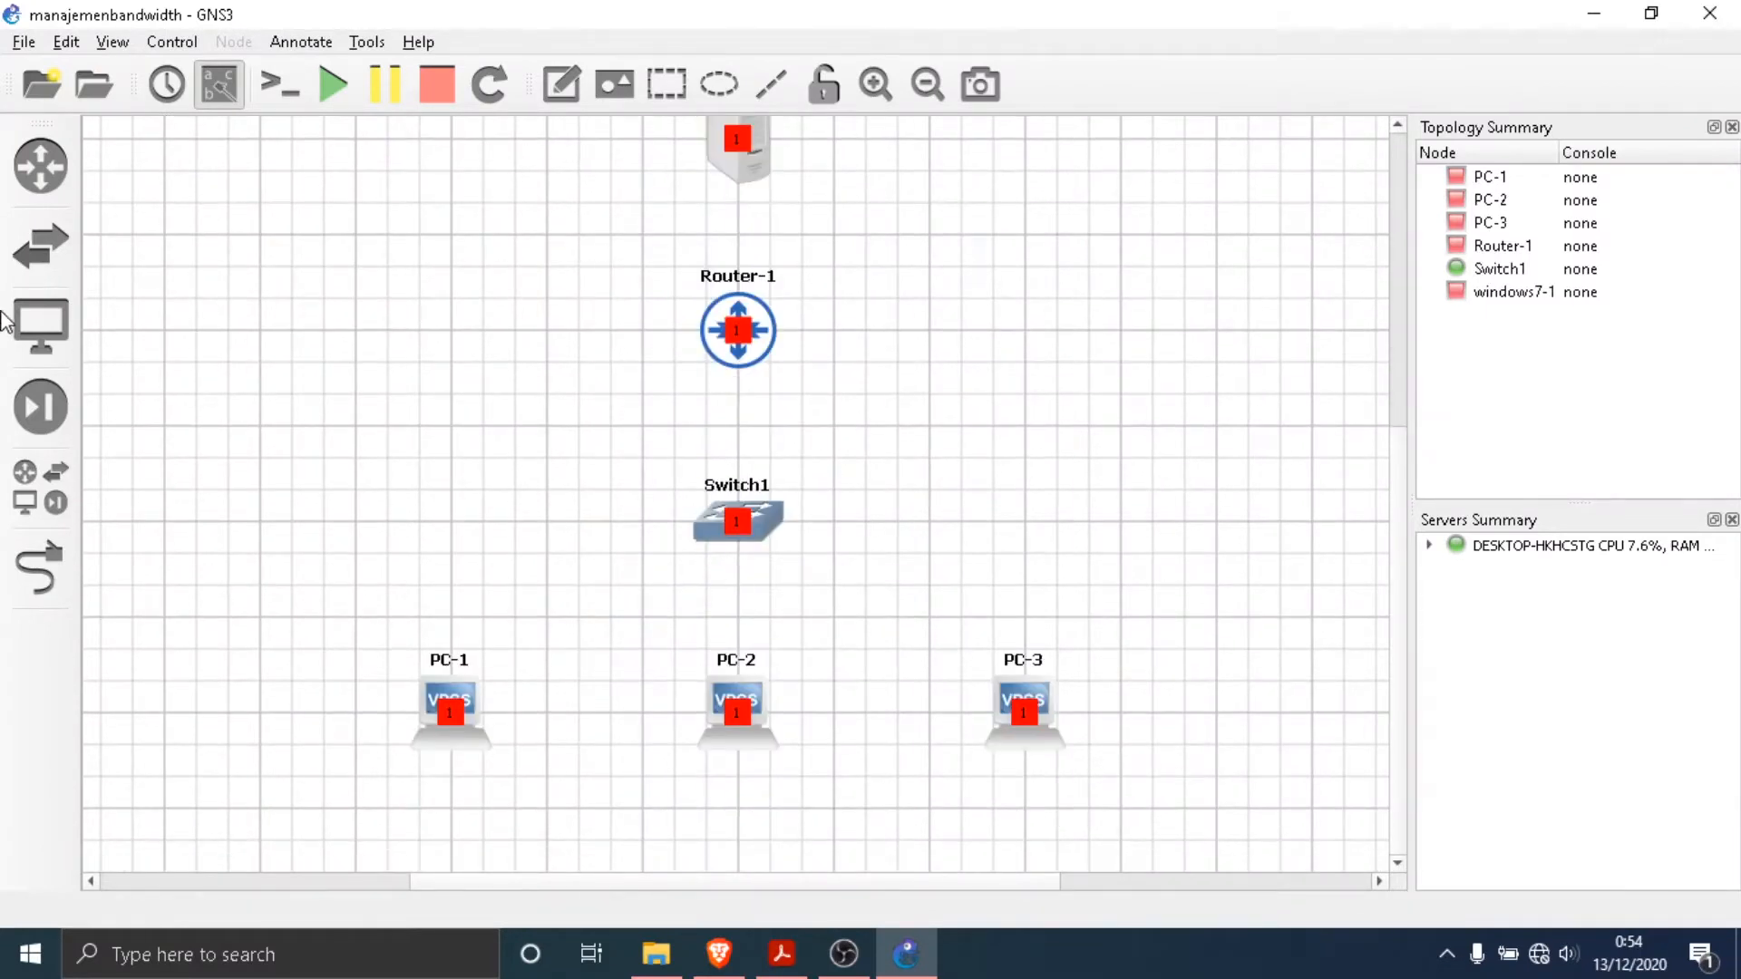
{"action": "left_click", "coordinate": [40, 569]}
{"action": "scroll", "coordinate": [726, 363], "scroll_direction": "up", "scroll_amount": 1}
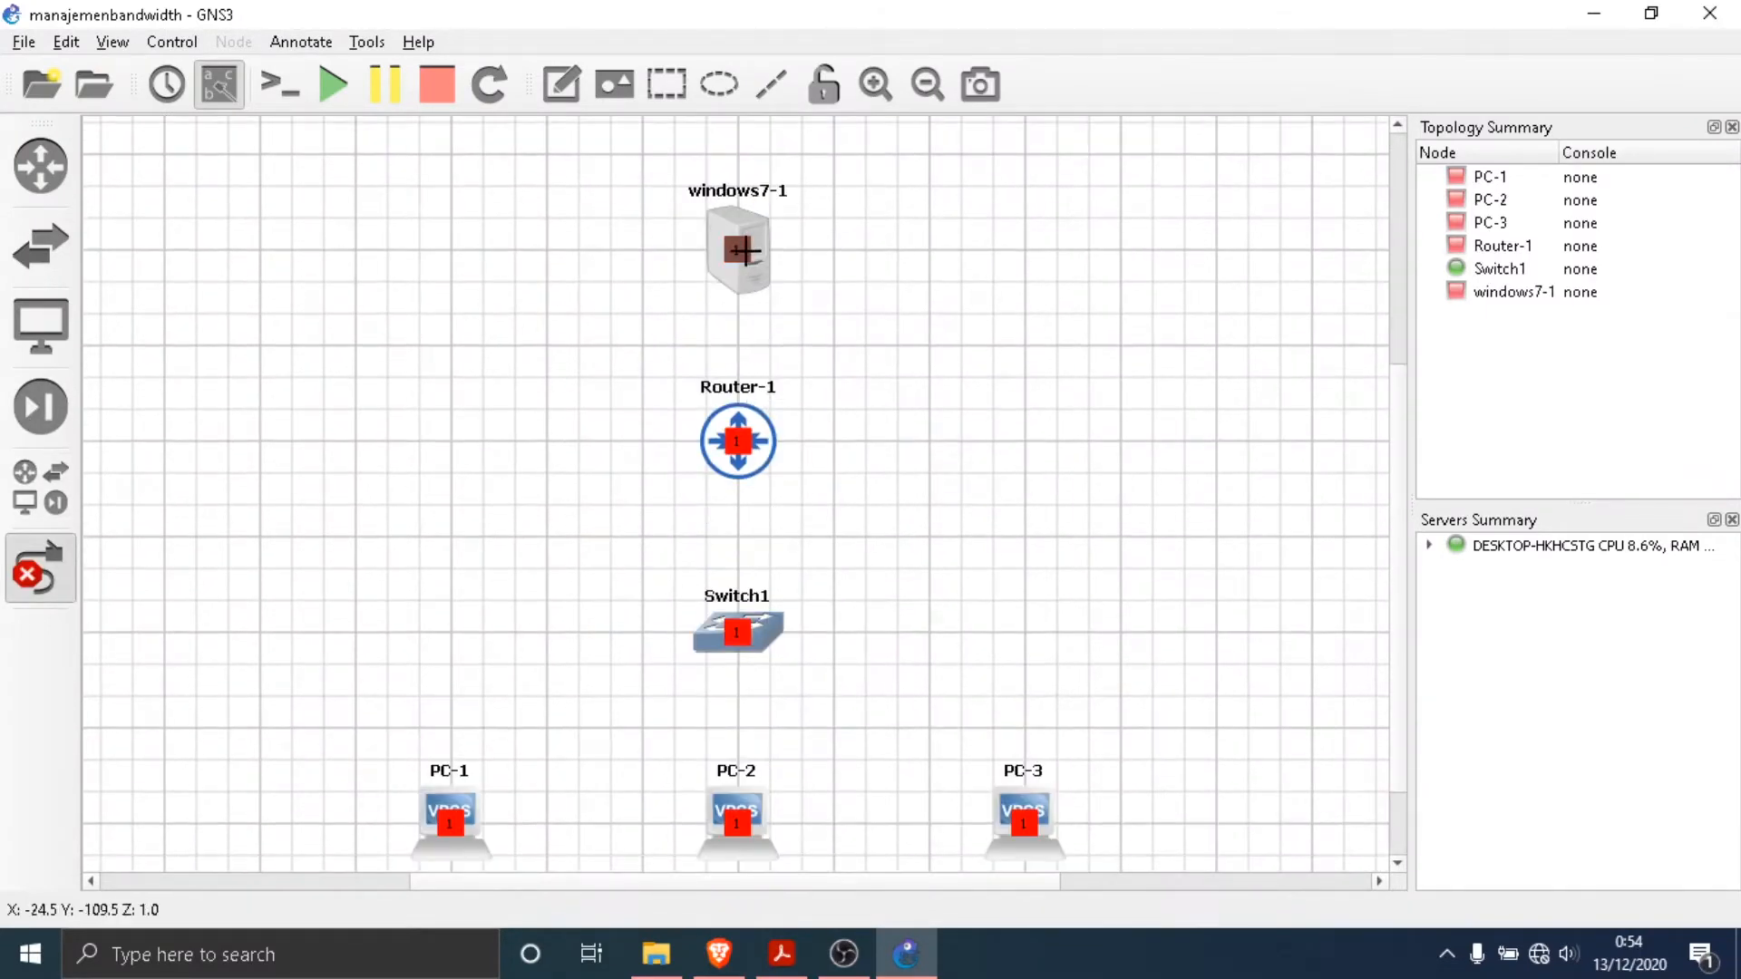
{"action": "left_click", "coordinate": [744, 252]}
{"action": "left_click", "coordinate": [787, 267]}
{"action": "left_click", "coordinate": [735, 439]}
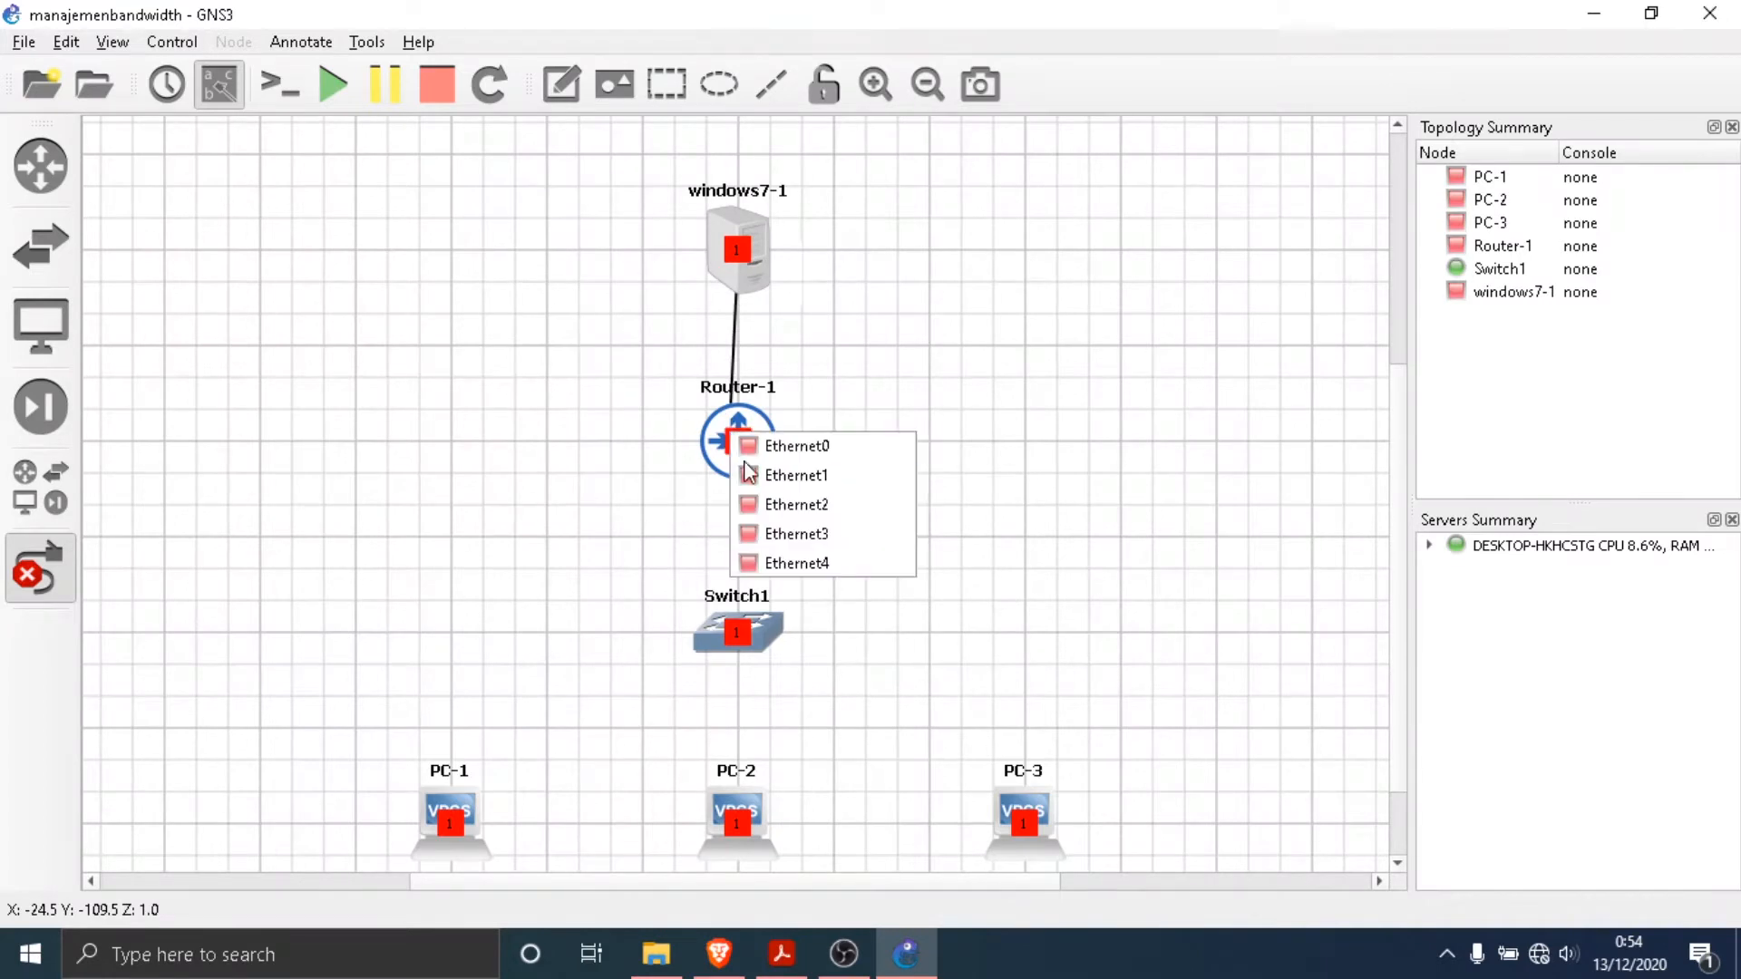
{"action": "left_click", "coordinate": [745, 445]}
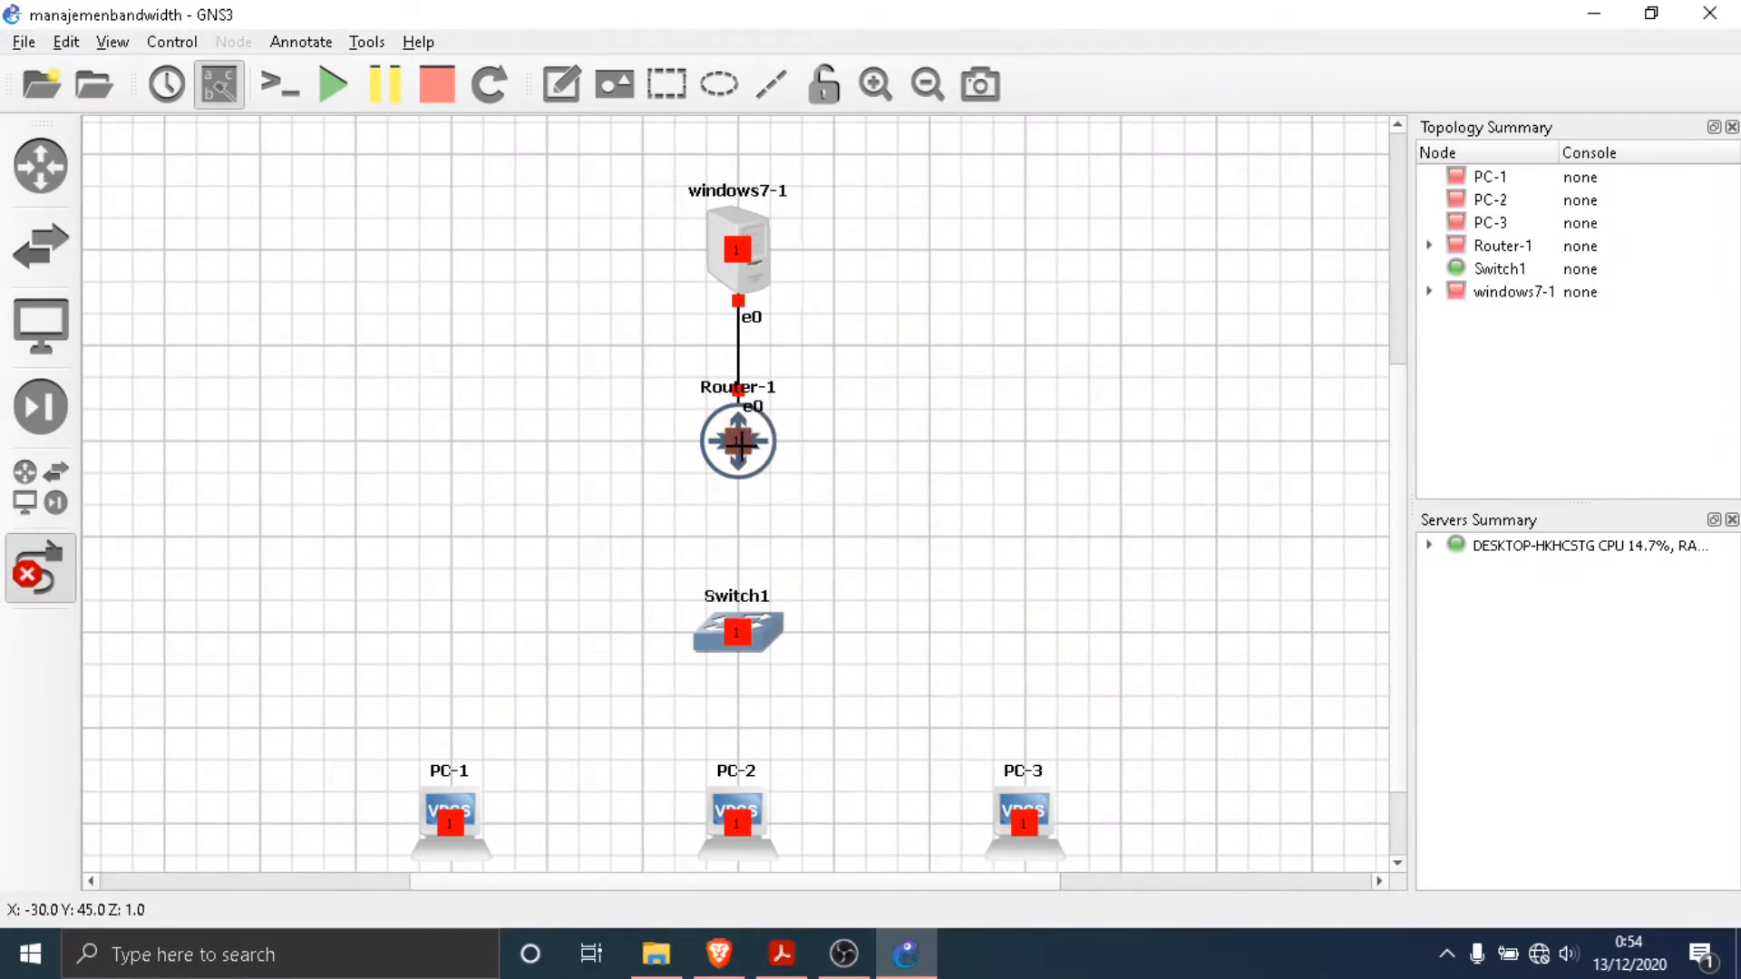
- Link Ethernet1 of Router-1 to Ethernet0 of Switch1
{"action": "left_click", "coordinate": [739, 443]}
{"action": "left_click", "coordinate": [819, 492]}
{"action": "left_click", "coordinate": [736, 644]}
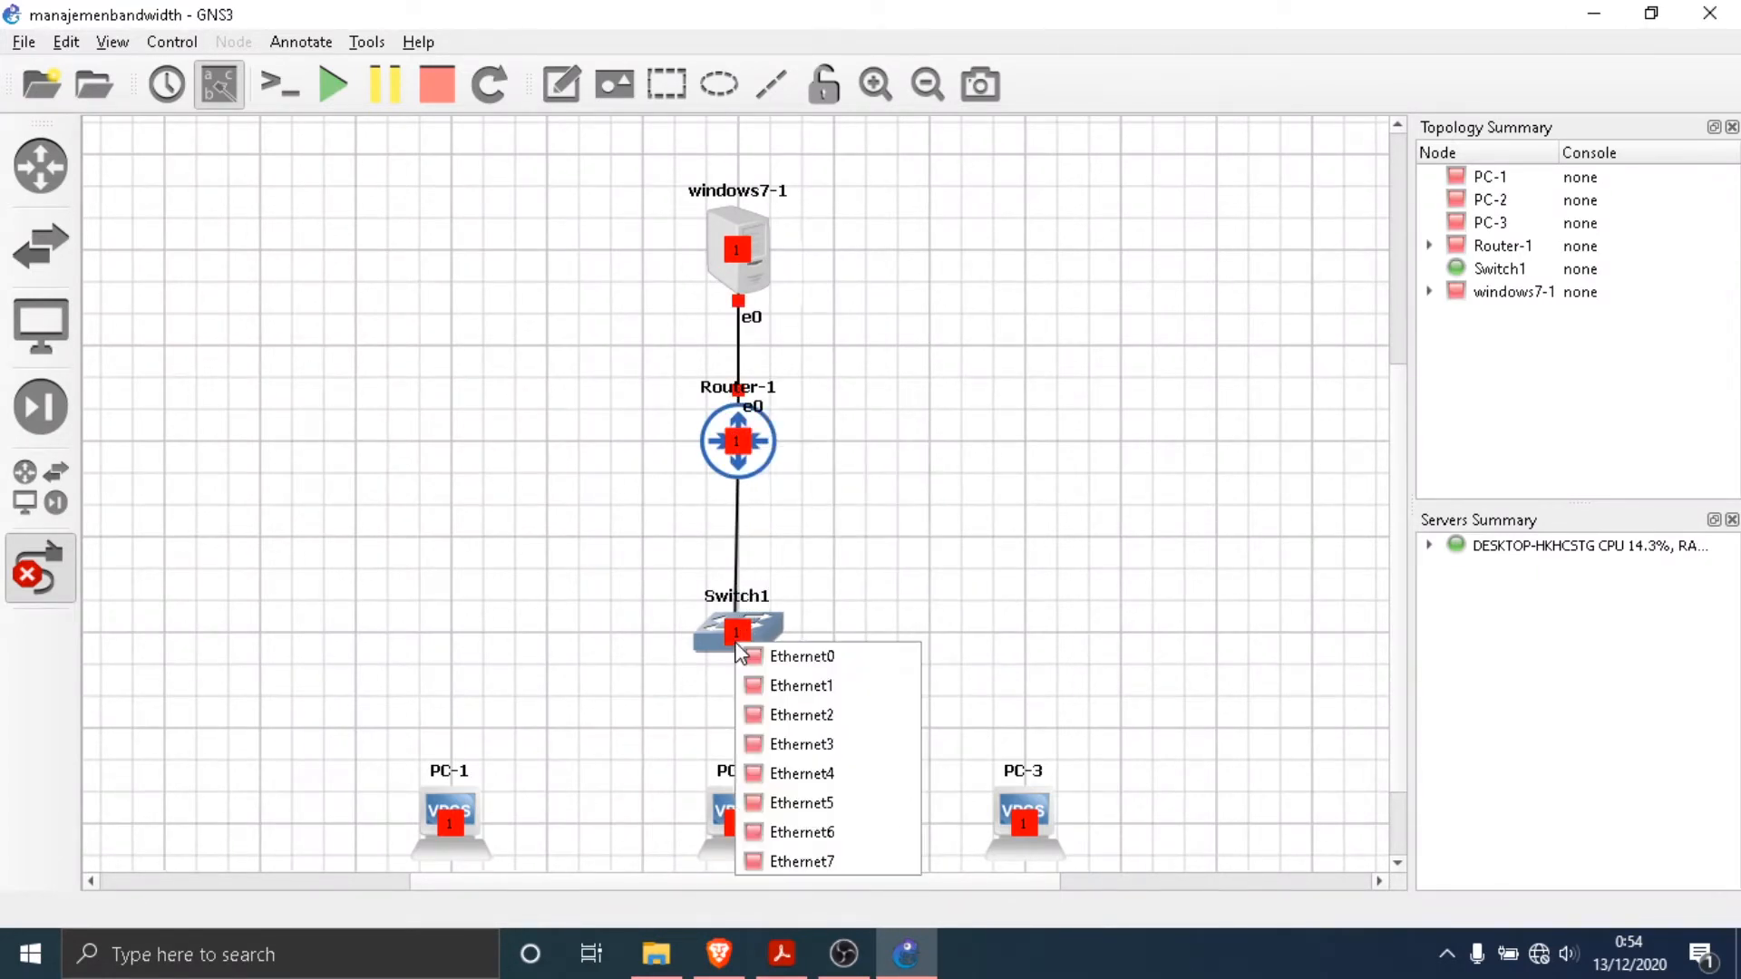
{"action": "left_click", "coordinate": [747, 661]}
- Link Ethernet1 of Switch1 to Ethernet0 of PC-1
{"action": "scroll", "coordinate": [868, 488], "scroll_direction": "down", "scroll_amount": 2}
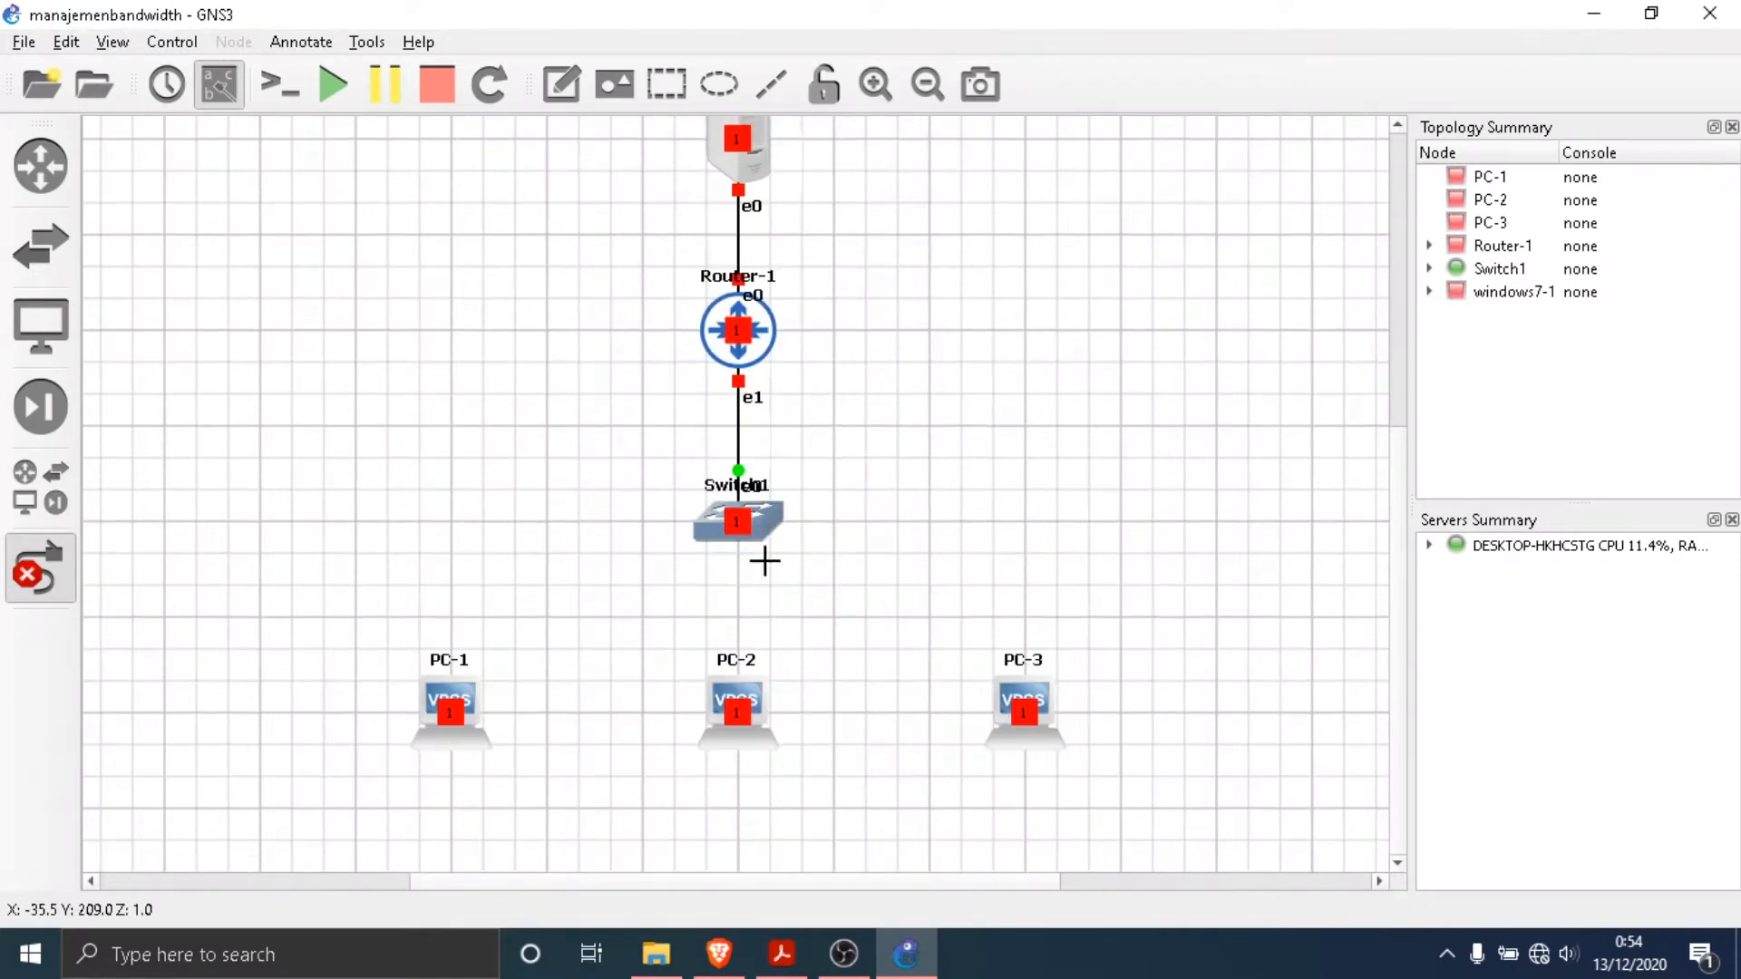
{"action": "left_click", "coordinate": [734, 522]}
{"action": "left_click", "coordinate": [782, 565]}
{"action": "left_click", "coordinate": [456, 720]}
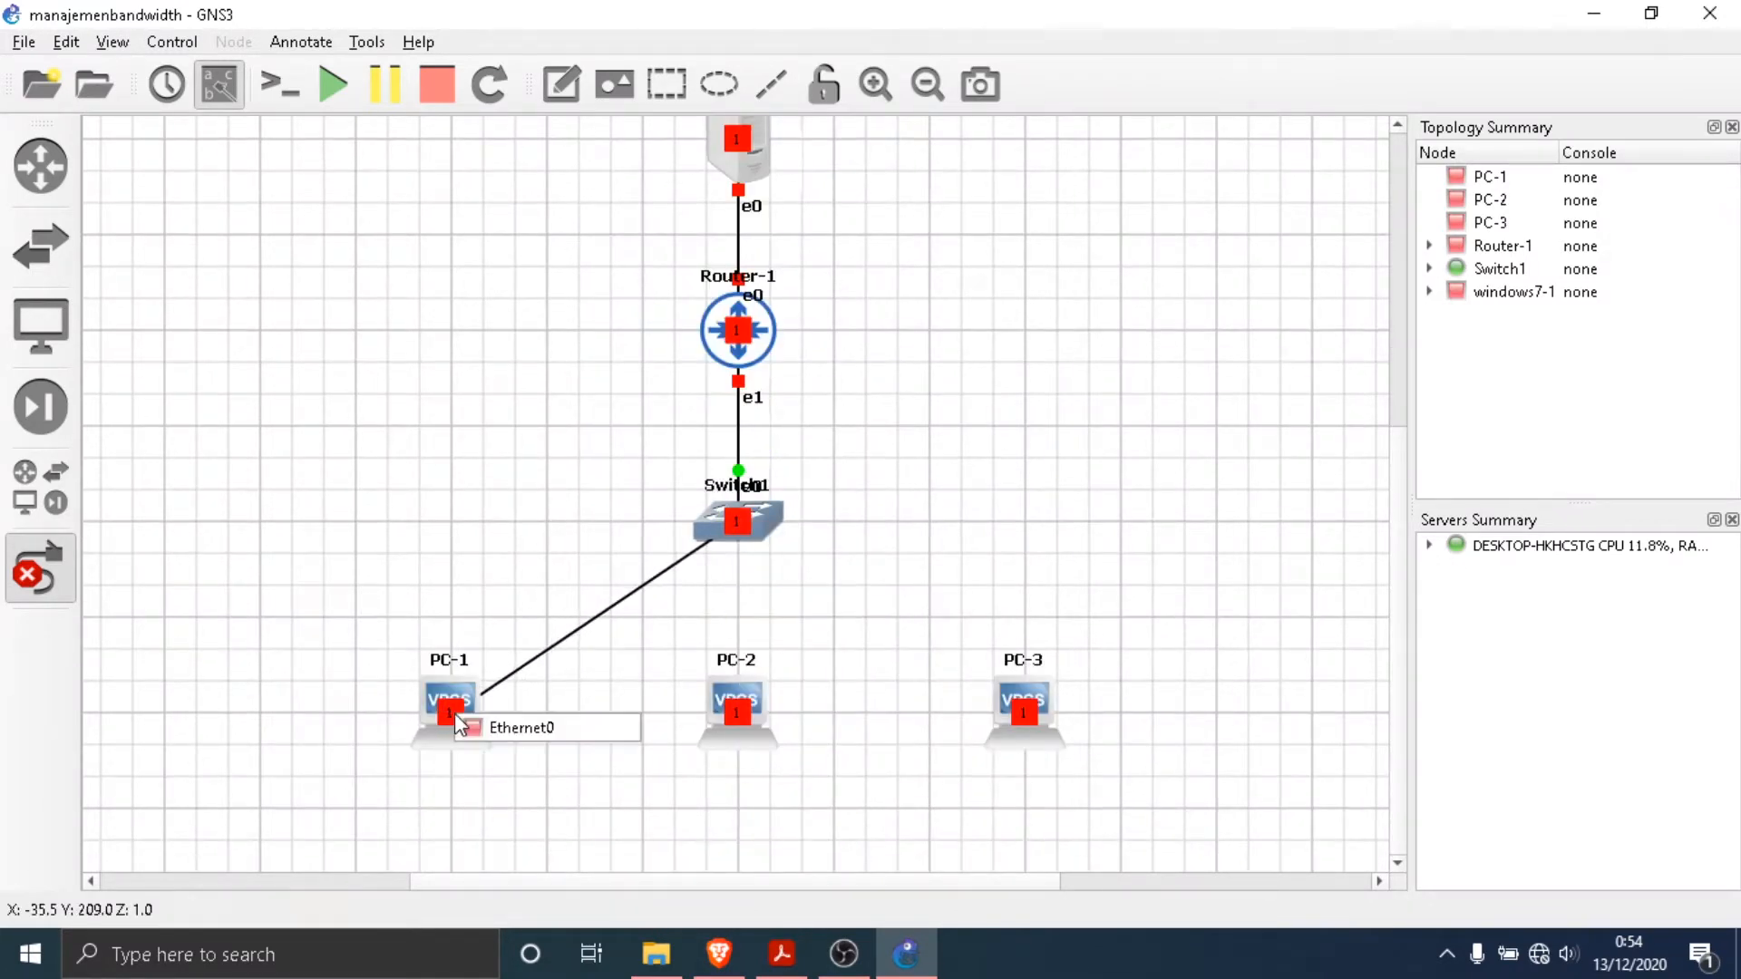
{"action": "left_click", "coordinate": [521, 728]}
- Link Ethernet2 of Switch1 to Ethernet0 of PC-2
{"action": "left_click", "coordinate": [739, 518]}
{"action": "left_click", "coordinate": [816, 594]}
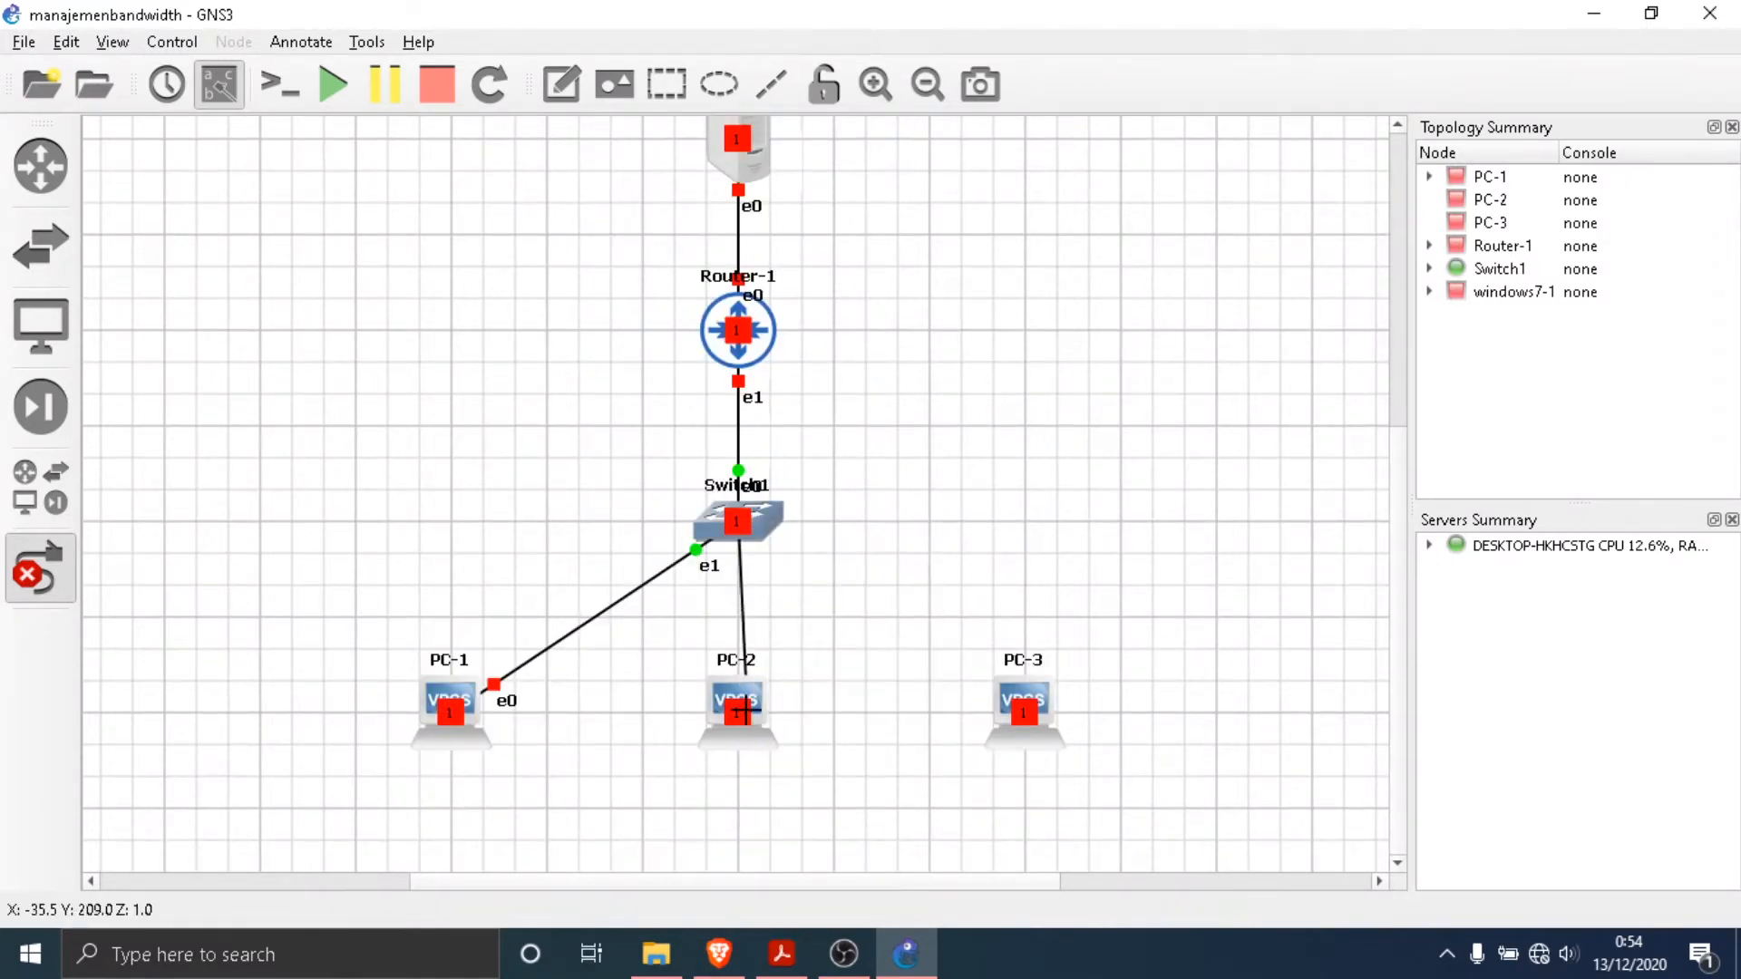
{"action": "left_click", "coordinate": [743, 709]}
{"action": "left_click", "coordinate": [780, 727]}
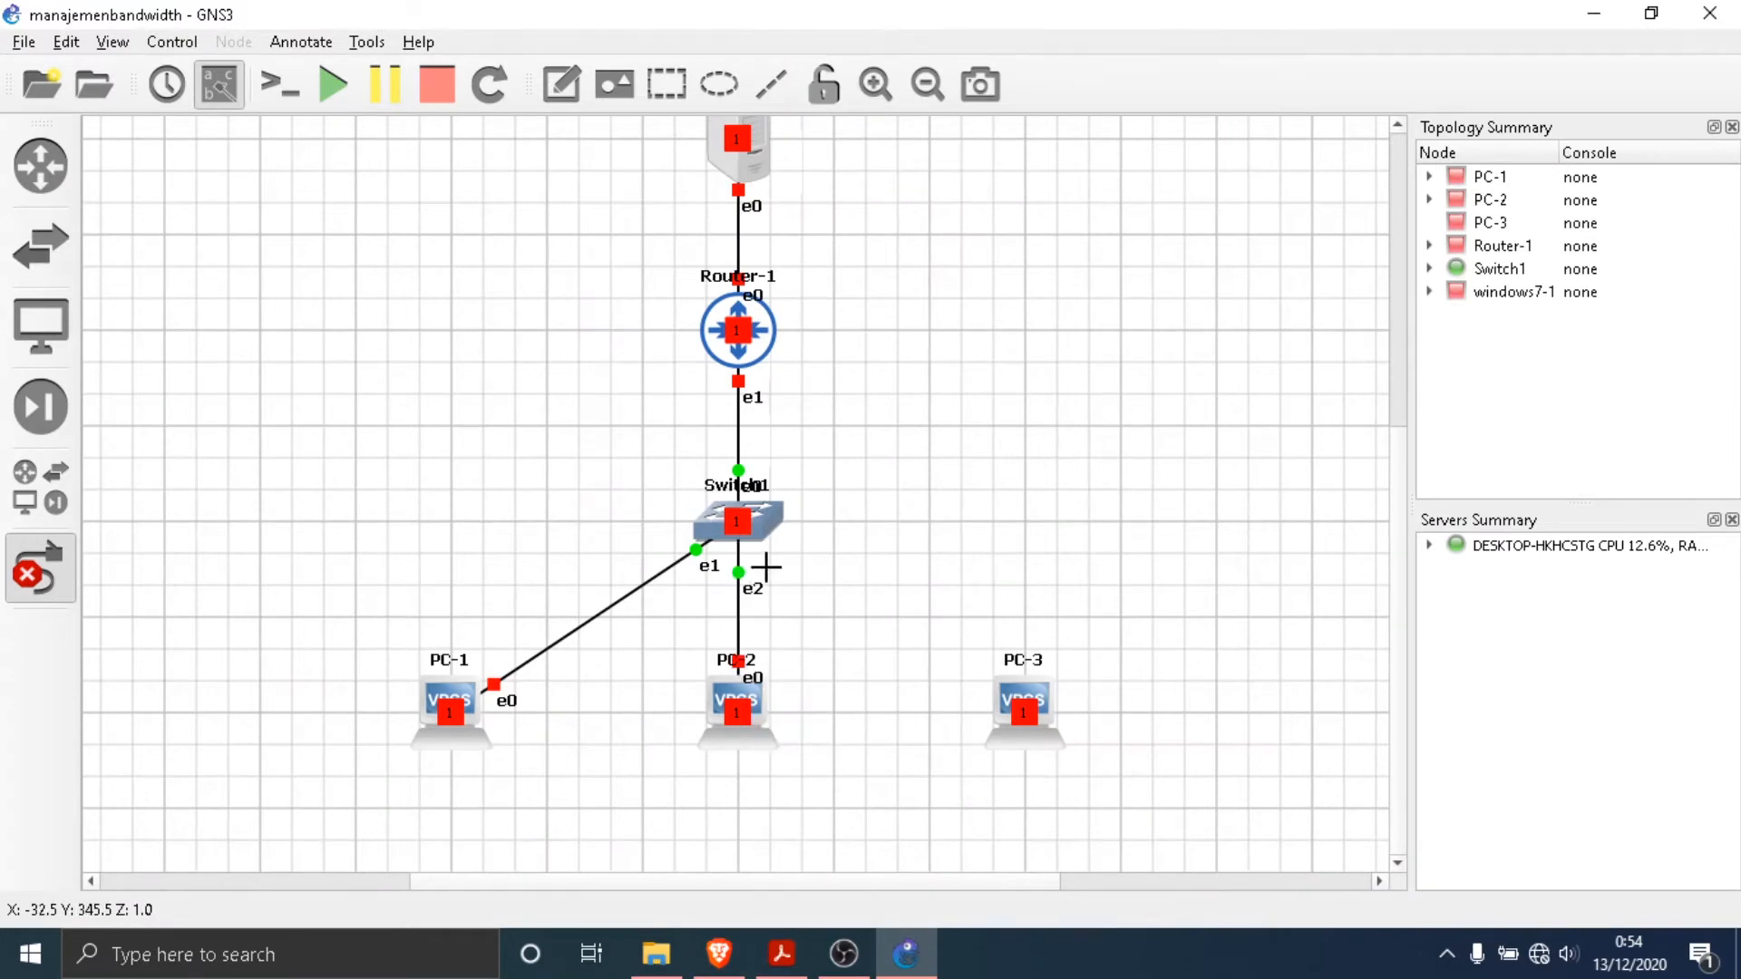
- Link Ethernet3 of Switch1 to Ethernet0 of PC-3 and finish adding links
{"action": "left_click", "coordinate": [753, 524]}
{"action": "left_click", "coordinate": [811, 608]}
{"action": "left_click", "coordinate": [1018, 699]}
{"action": "left_click", "coordinate": [1034, 710]}
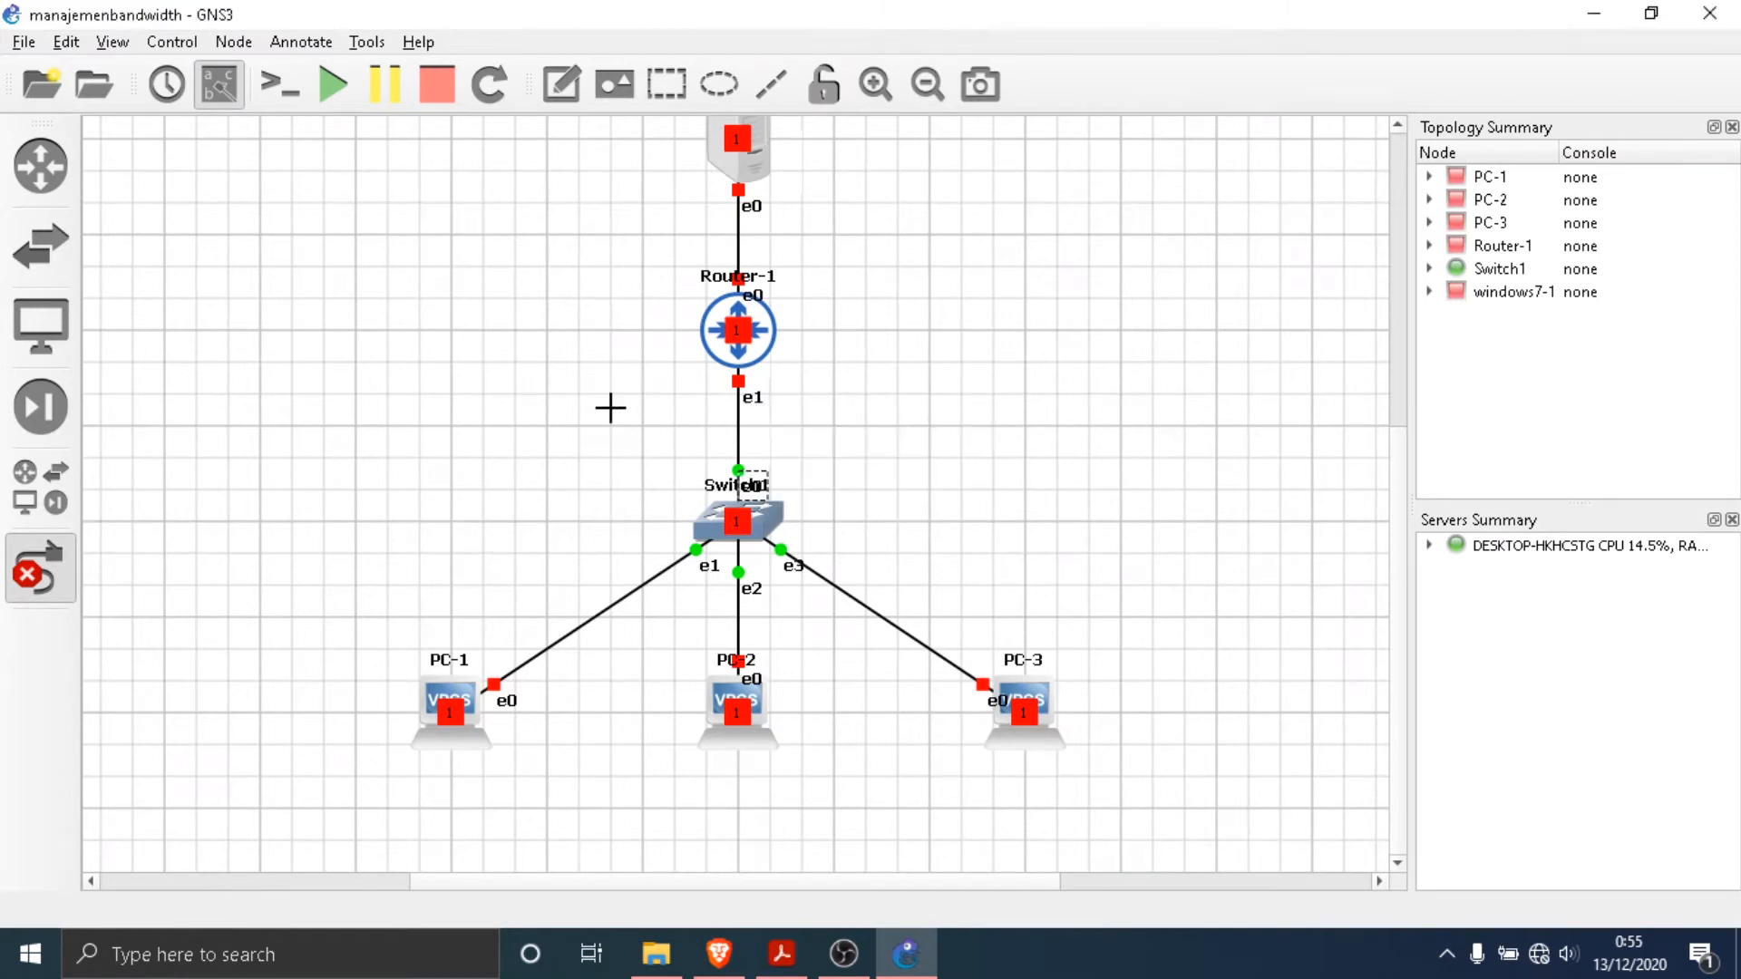
{"action": "left_click", "coordinate": [39, 567]}
- Change the hostname of windows7-1 to Server
{"action": "scroll", "coordinate": [825, 405], "scroll_direction": "up", "scroll_amount": 4}
{"action": "scroll", "coordinate": [766, 373], "scroll_direction": "down", "scroll_amount": 2}
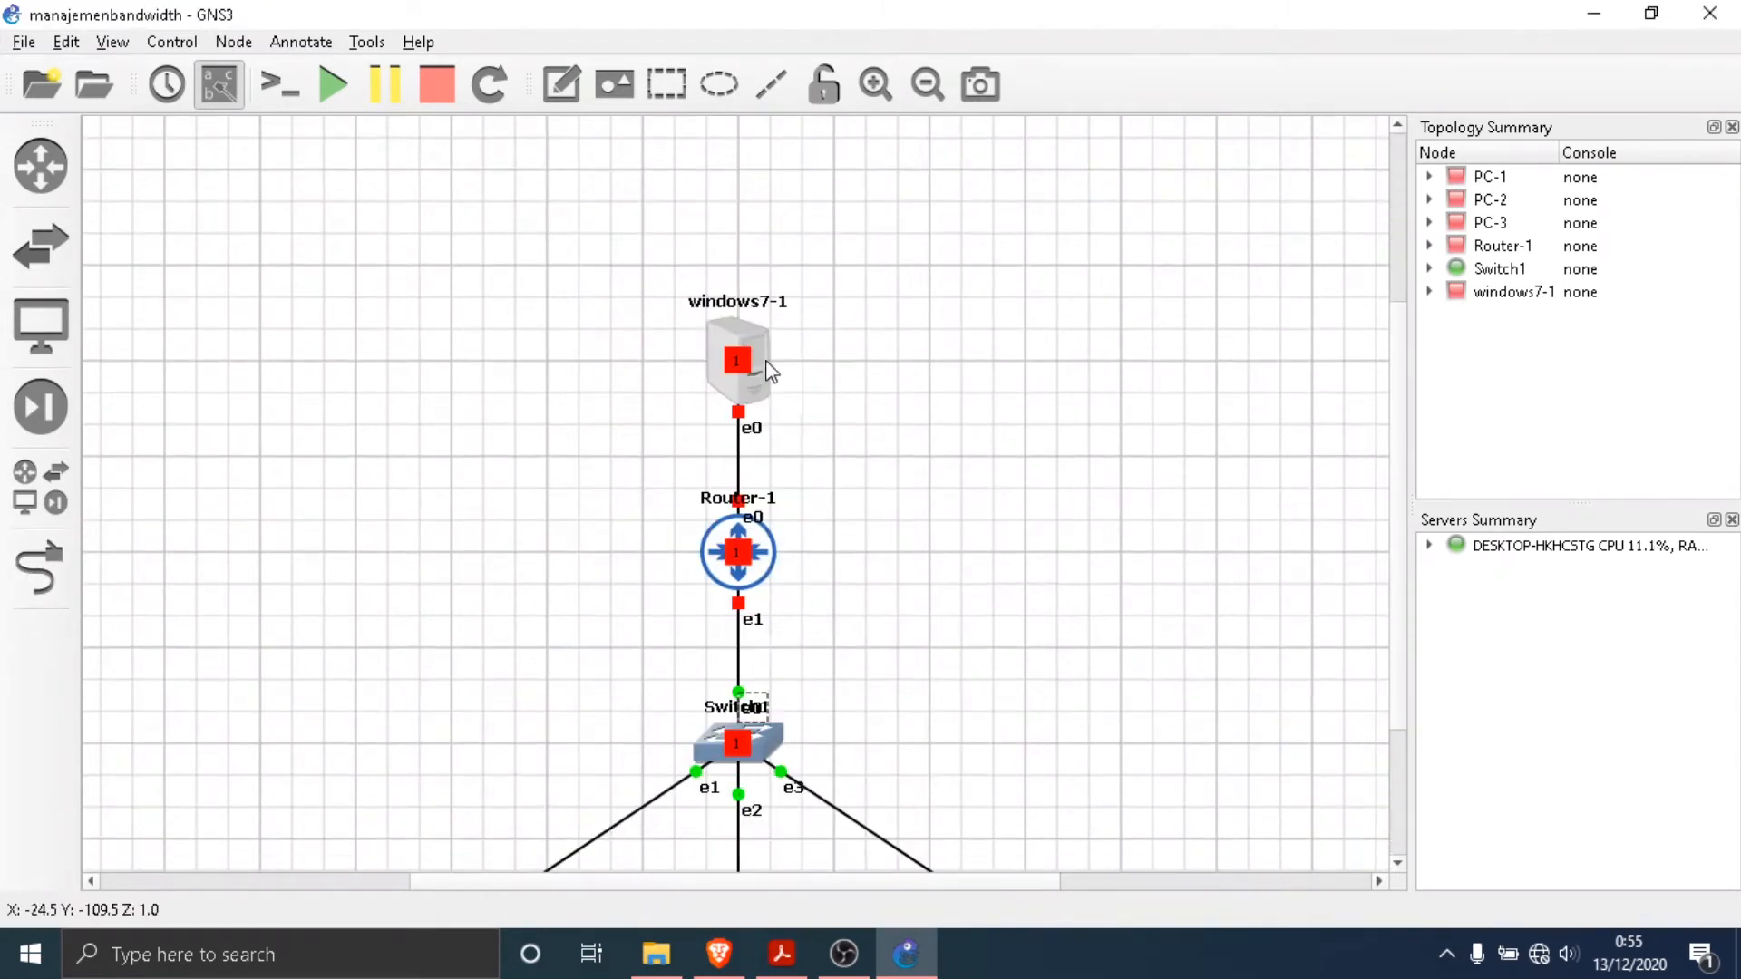
{"action": "double_click", "coordinate": [778, 307]}
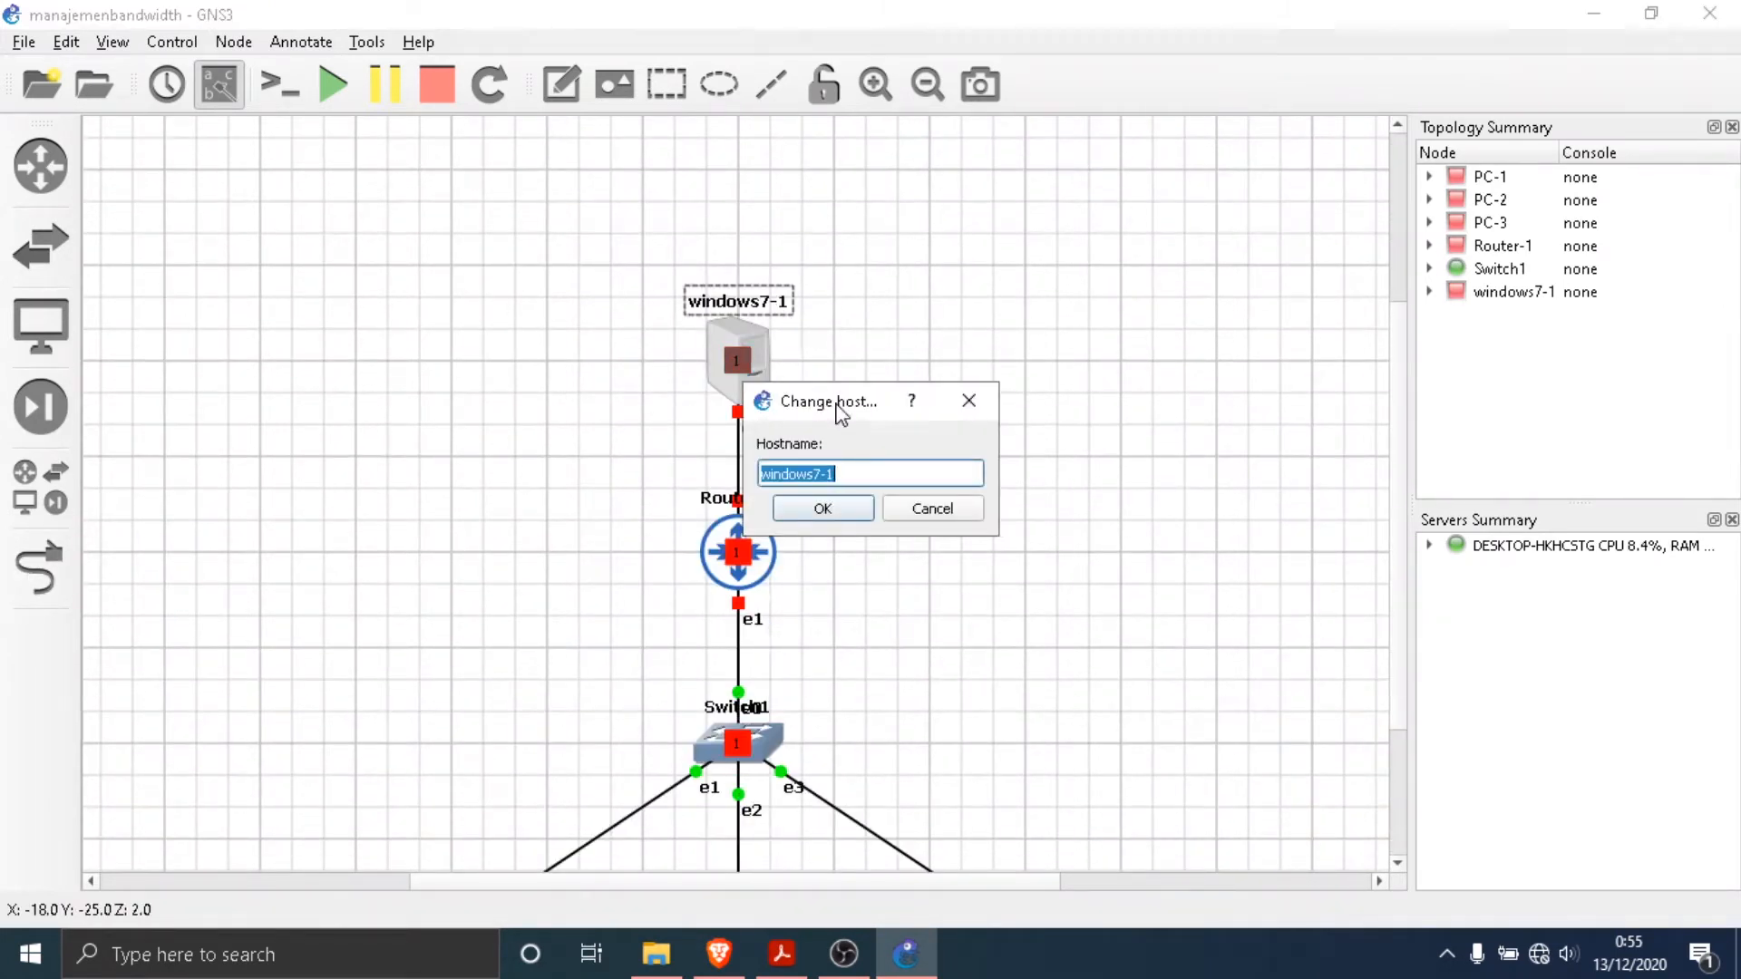
{"action": "type", "text": "Server"}
{"action": "key", "text": "Return"}
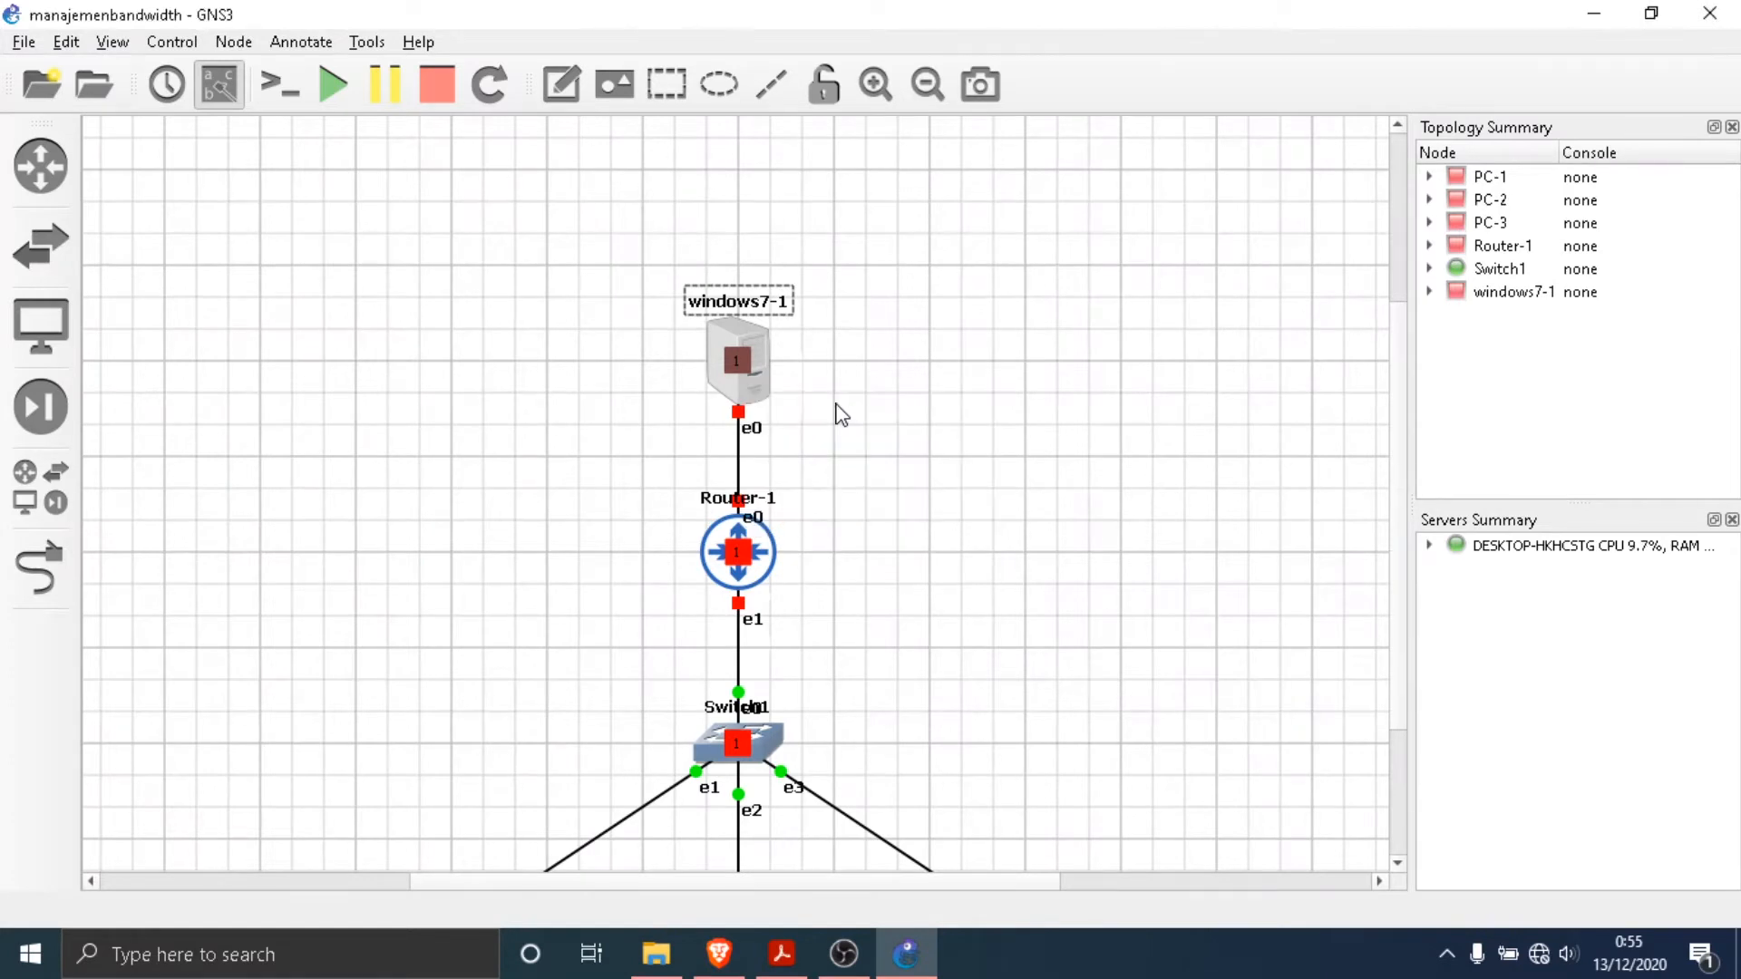
{"action": "scroll", "coordinate": [830, 417], "scroll_direction": "down", "scroll_amount": 2}
{"action": "scroll", "coordinate": [798, 299], "scroll_direction": "down", "scroll_amount": 2}
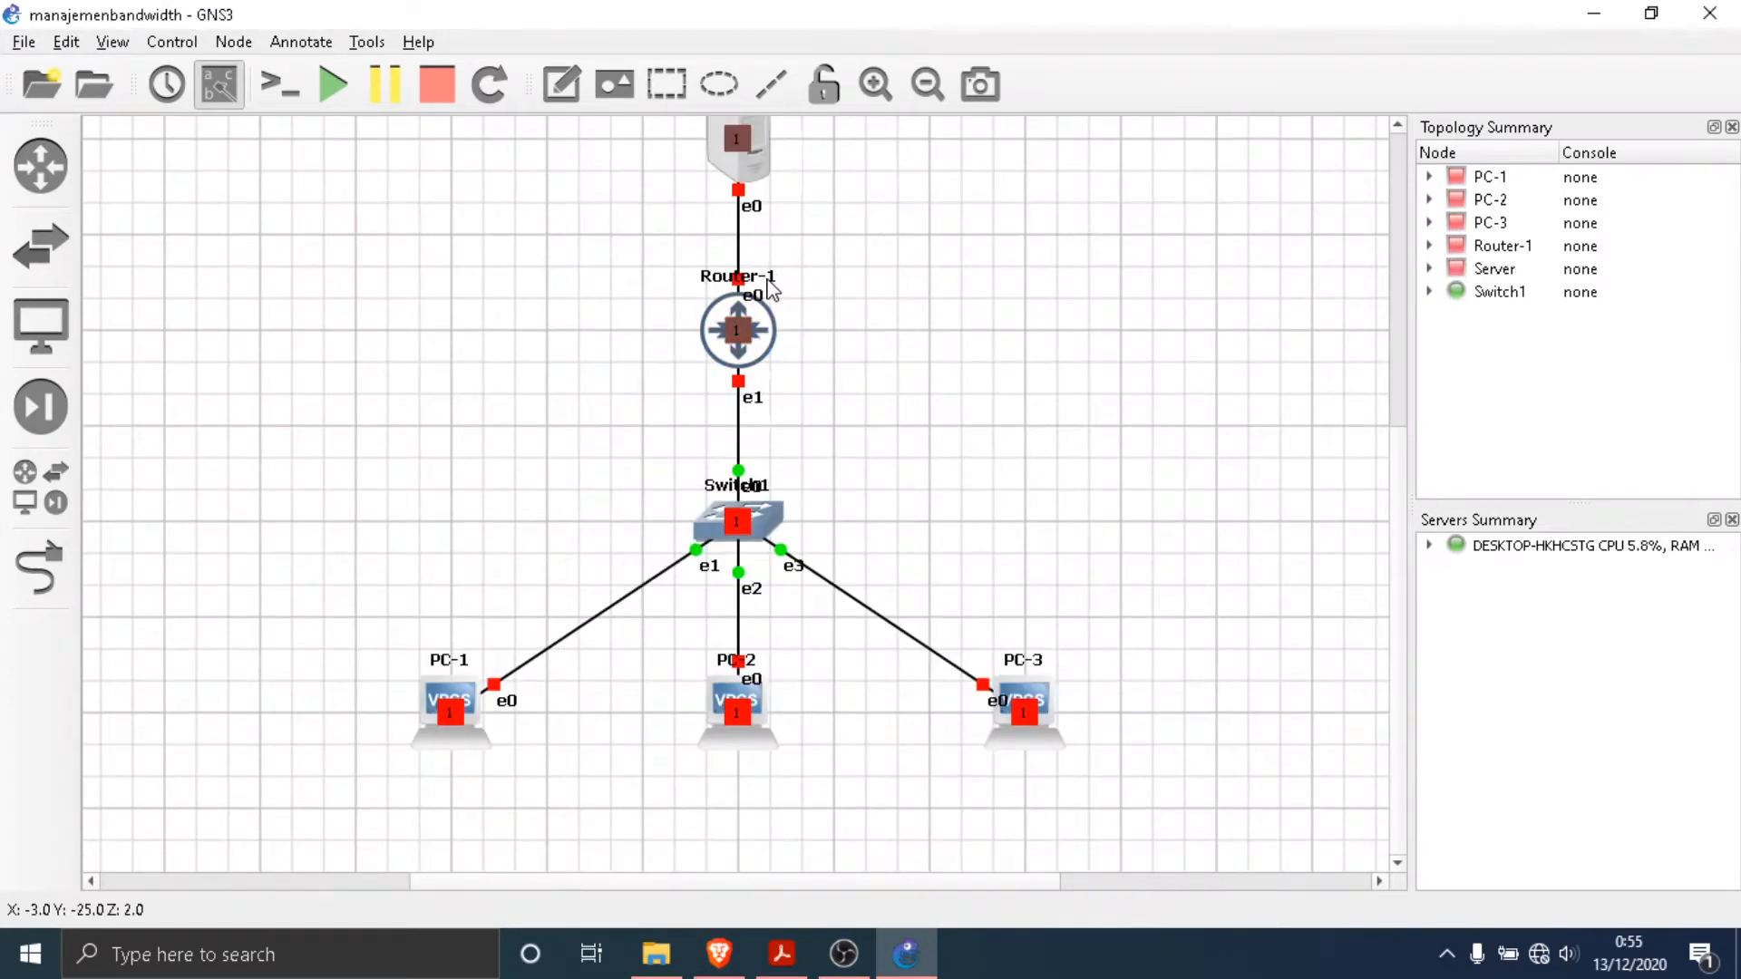
{"action": "left_click", "coordinate": [719, 494]}
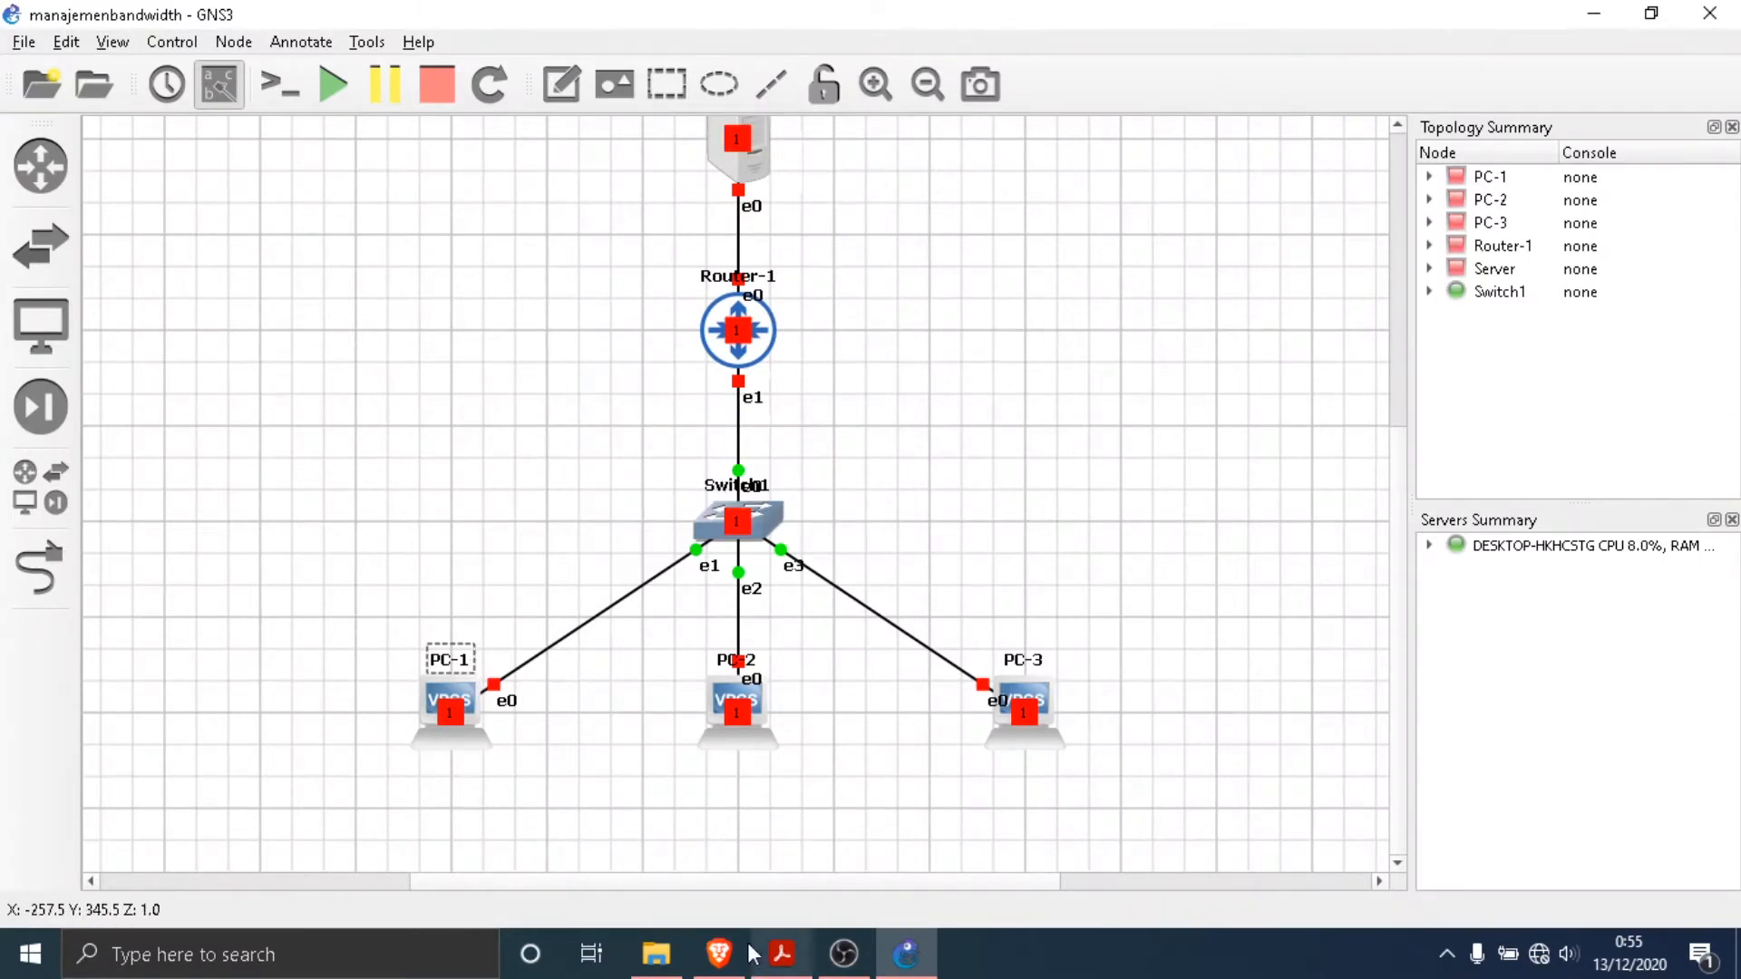
- Change the hostname of PC-1 to Adm
{"action": "left_click", "coordinate": [781, 954]}
{"action": "left_click", "coordinate": [906, 954]}
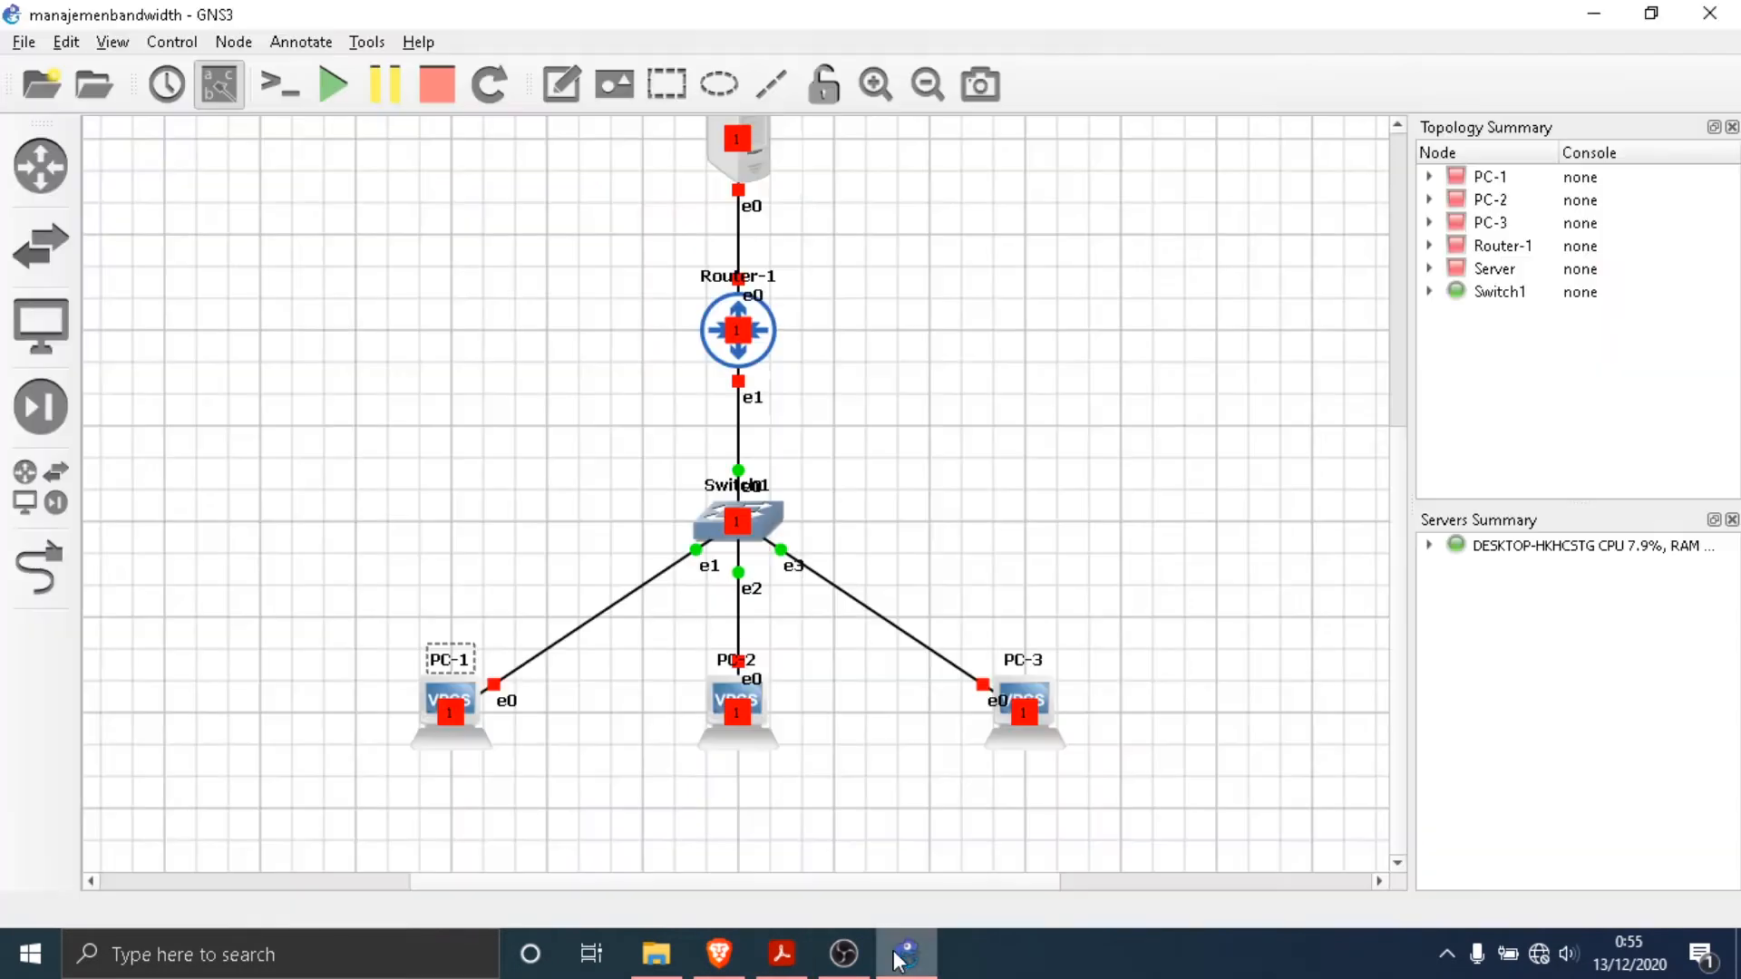
{"action": "double_click", "coordinate": [460, 668]}
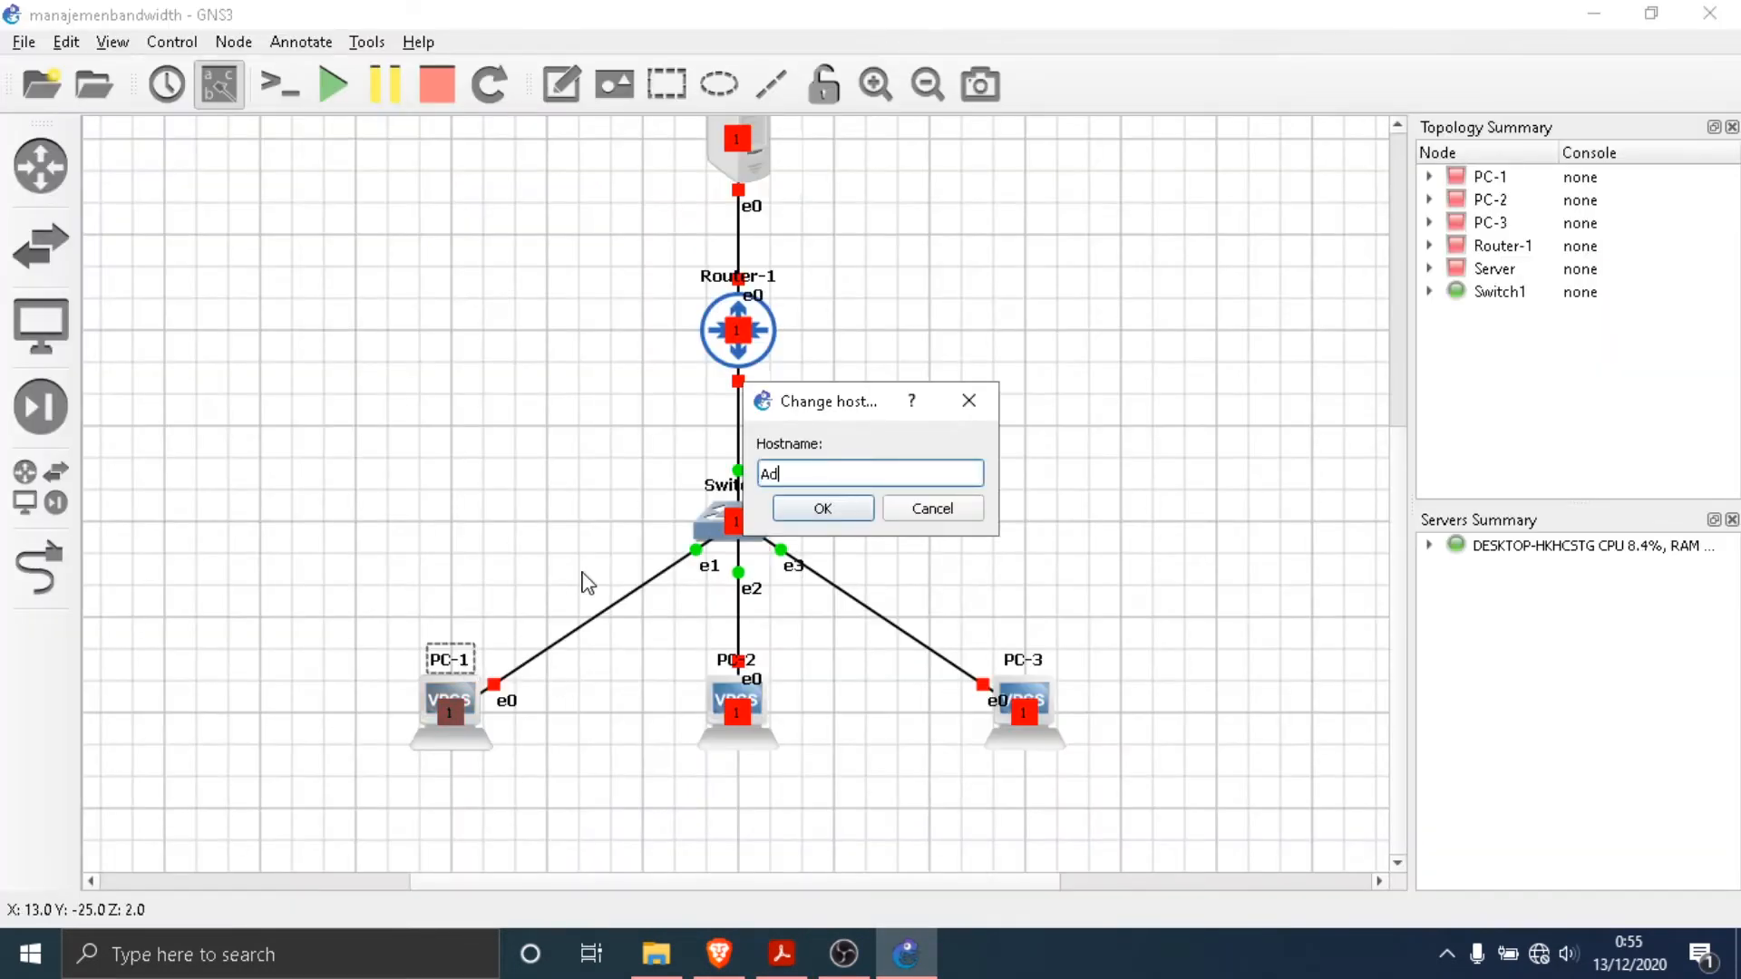
{"action": "left_click", "coordinate": [844, 517]}
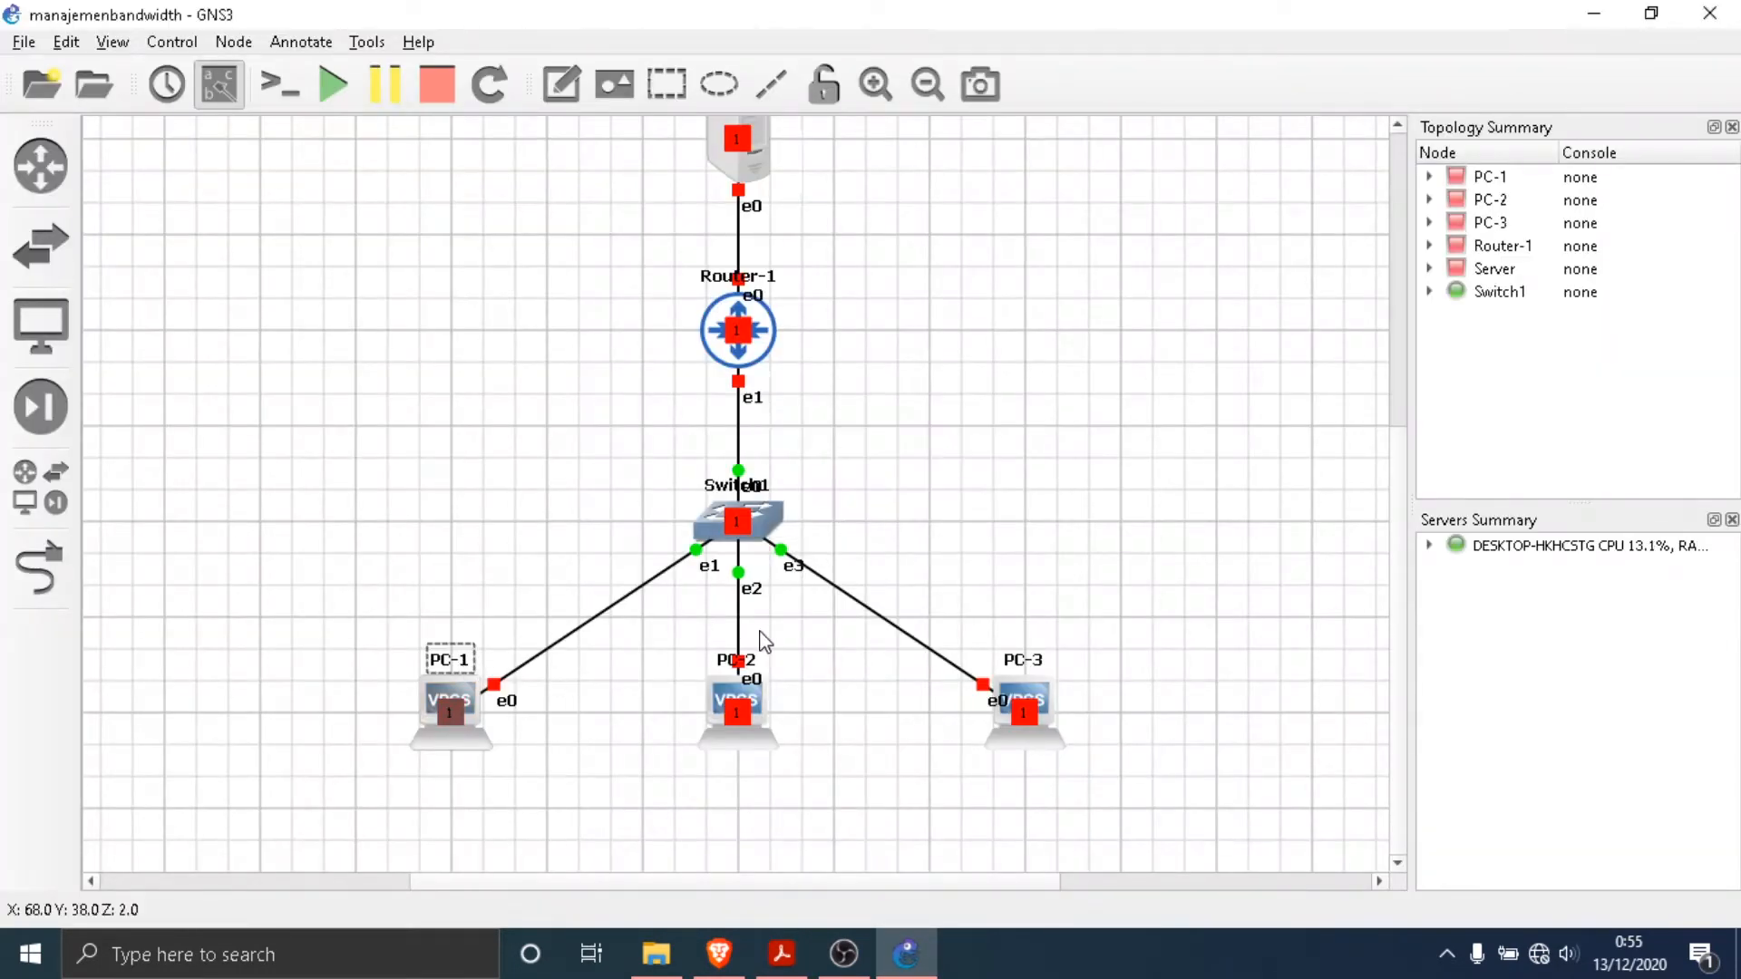
- Change the hostname of PC-2 to Finance
{"action": "double_click", "coordinate": [725, 668]}
{"action": "type", "text": "Finance"}
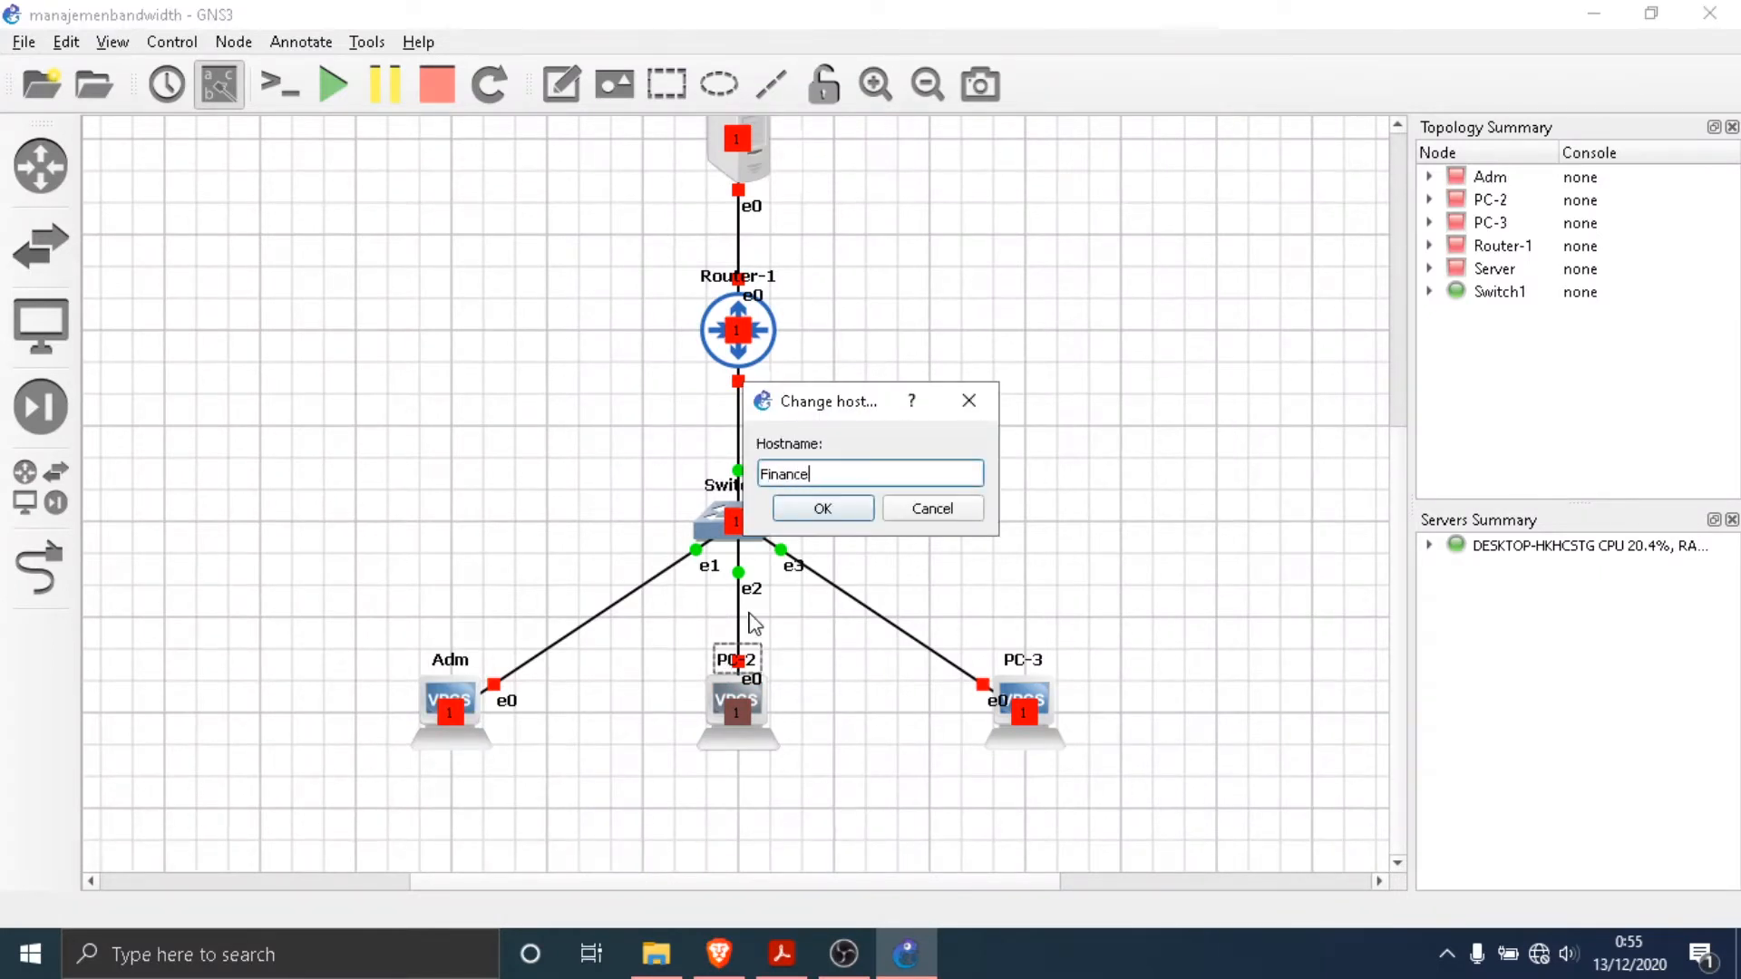
{"action": "key", "text": "Return"}
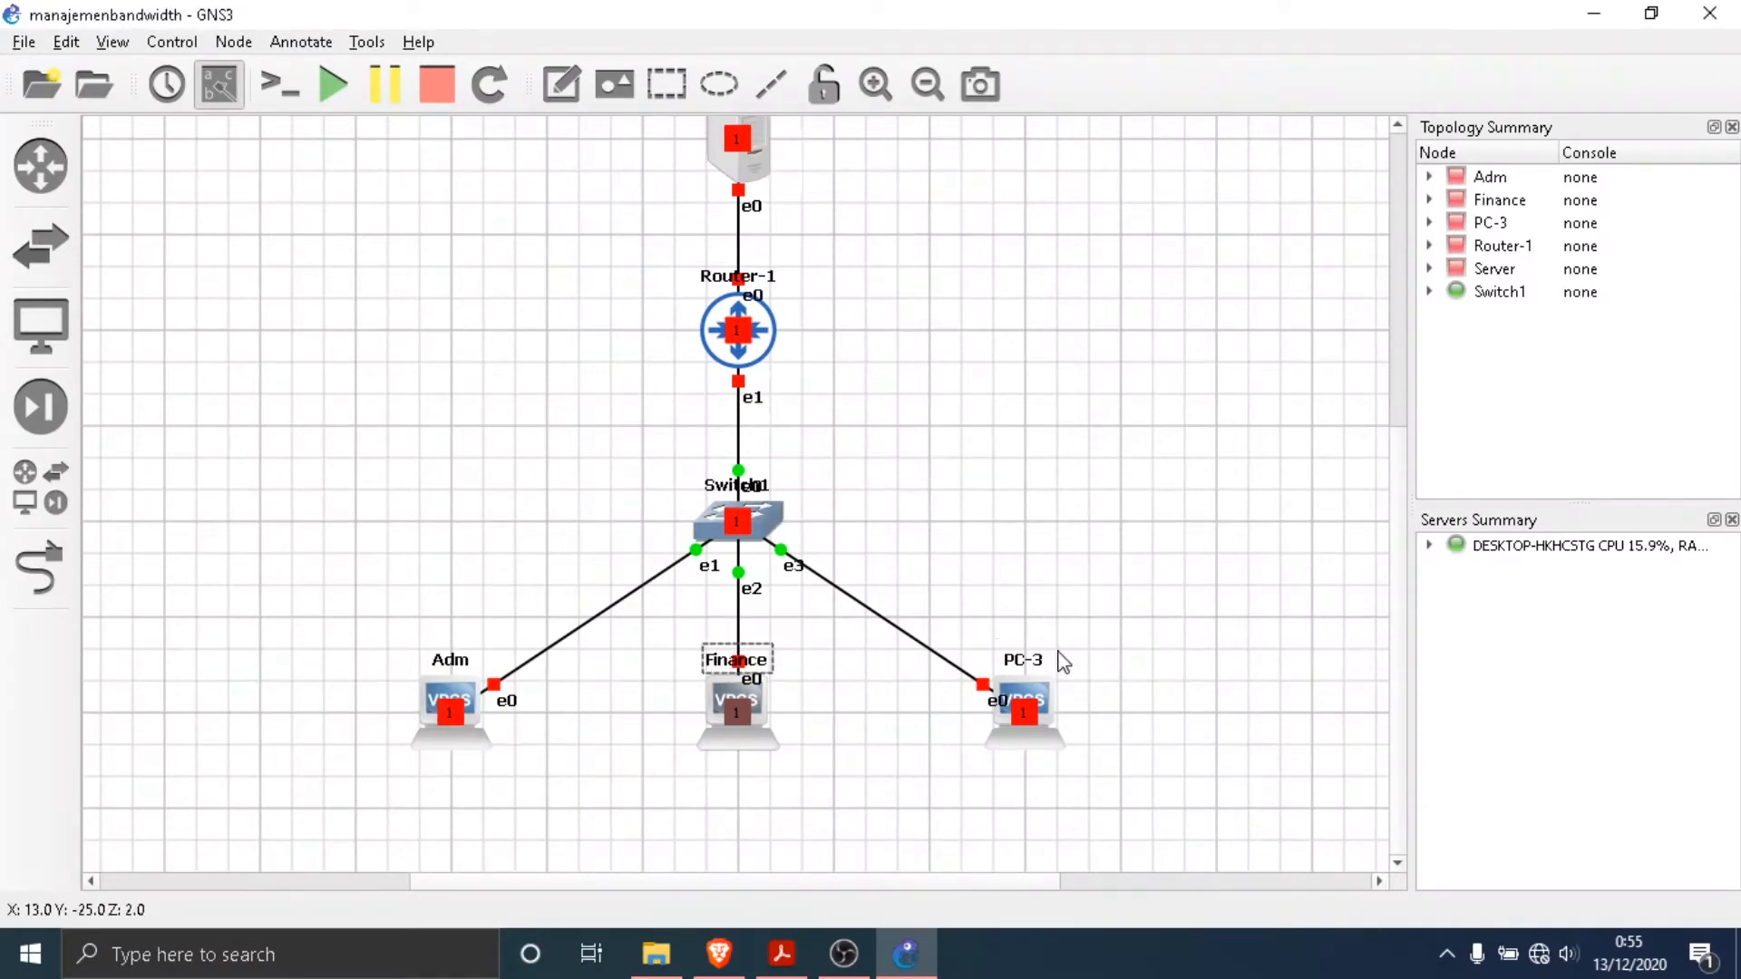
- Change the hostname of PC-3 to Manager and clear the selection
{"action": "double_click", "coordinate": [1033, 660]}
{"action": "type", "text": "Ma"}
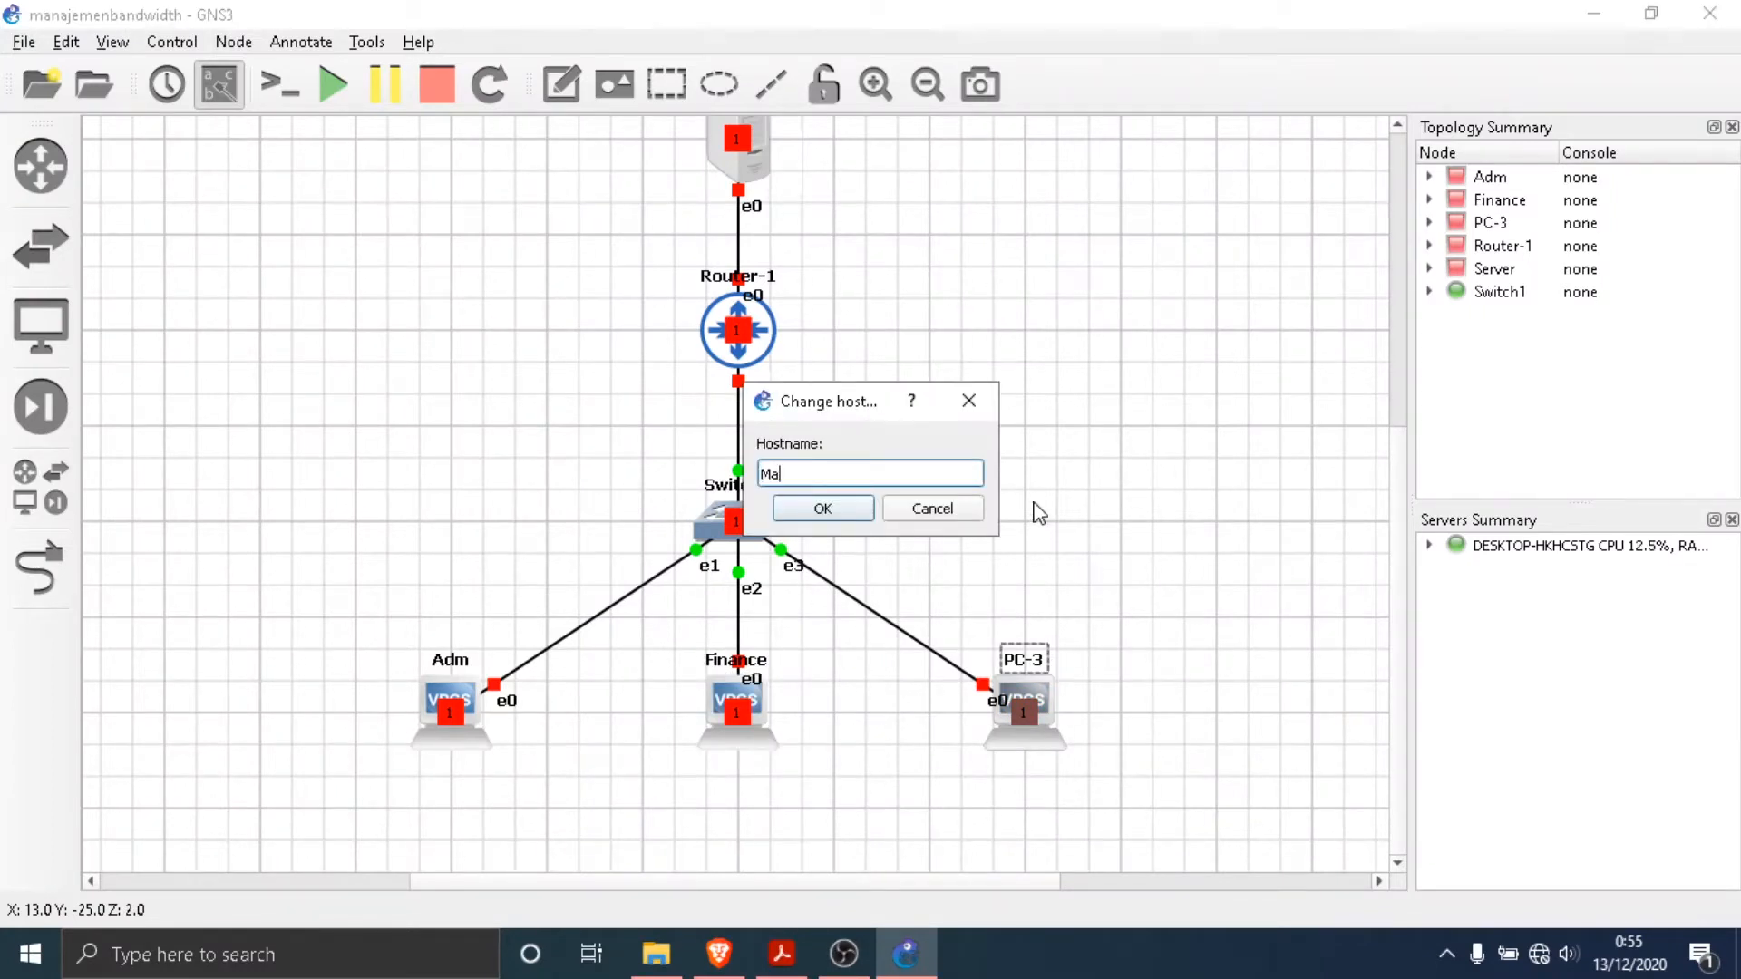
{"action": "type", "text": "nager"}
{"action": "left_click", "coordinate": [862, 513]}
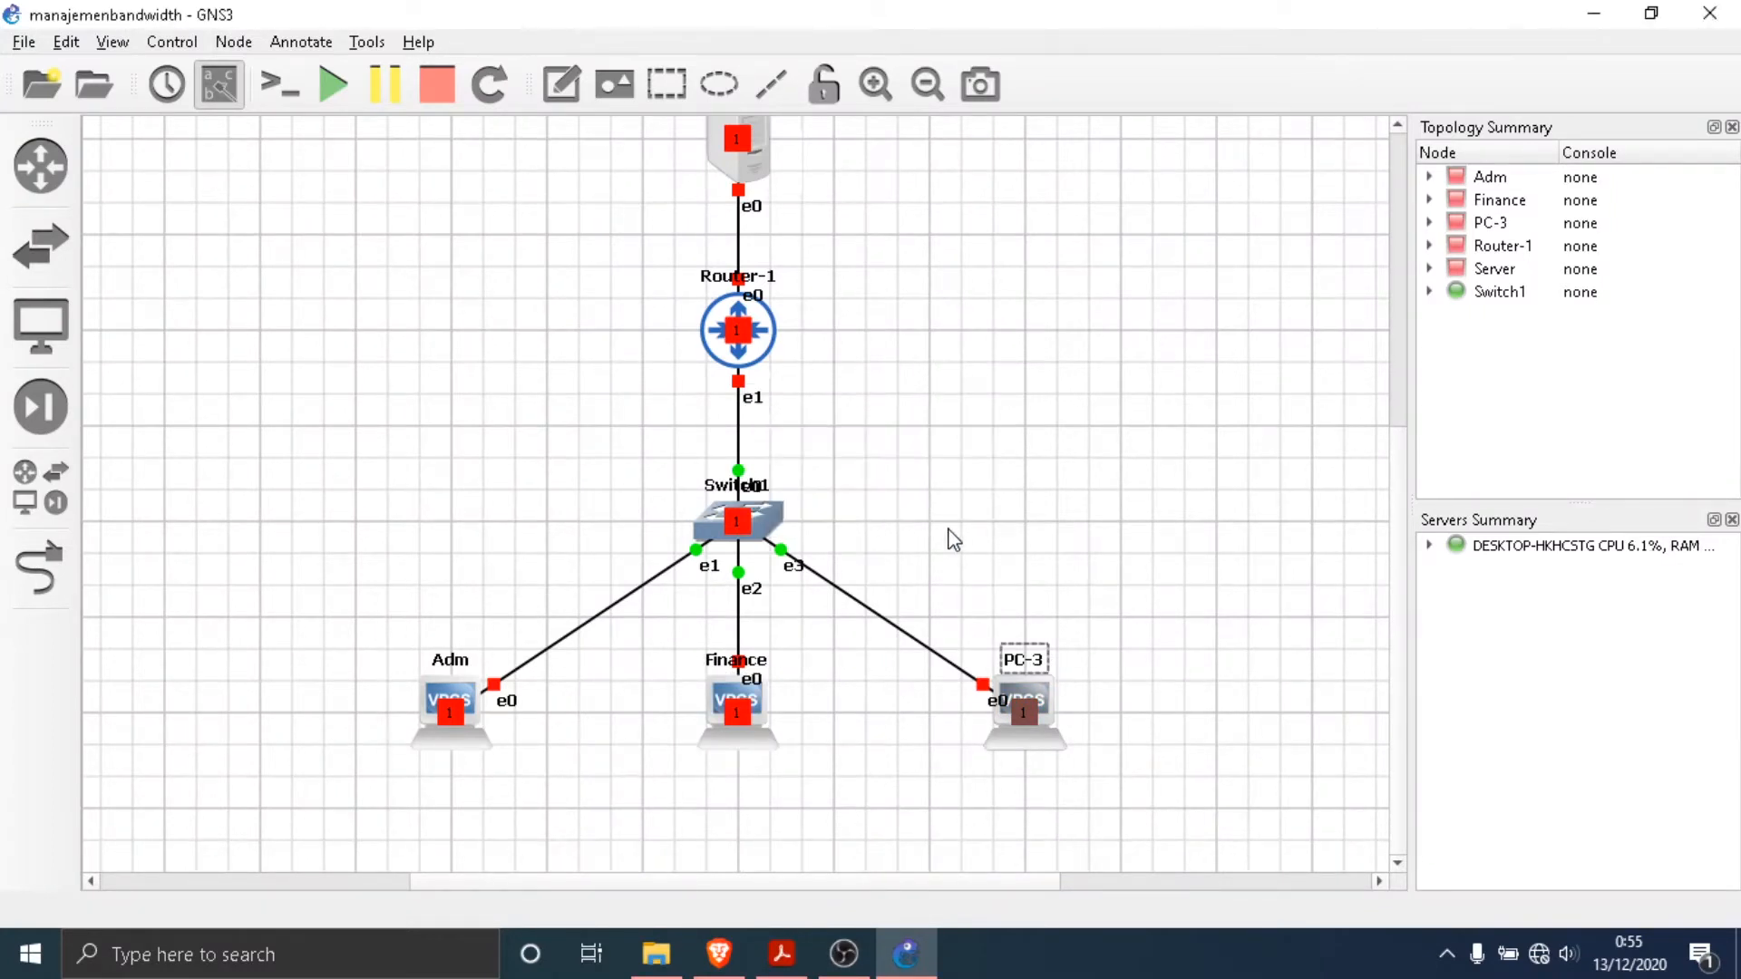
{"action": "left_click", "coordinate": [1197, 451]}
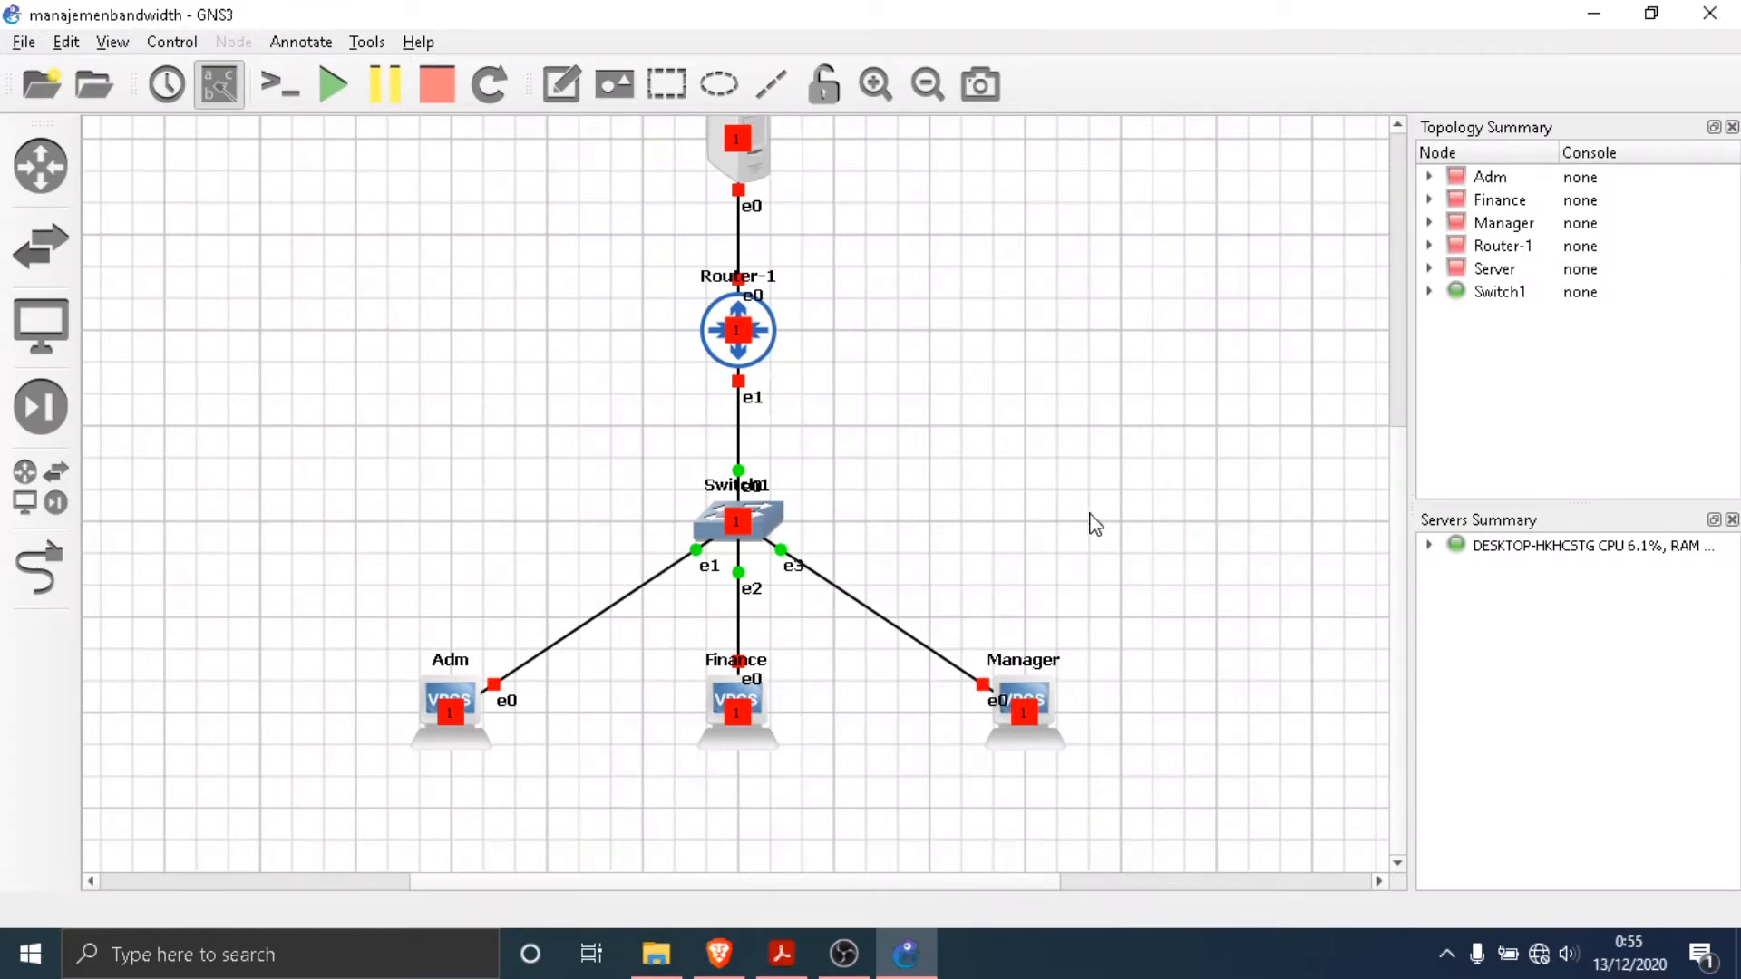
- Hide the layer numbers displayed on the topology's nodes
{"action": "scroll", "coordinate": [1097, 524], "scroll_direction": "up", "scroll_amount": 3}
{"action": "scroll", "coordinate": [1097, 525], "scroll_direction": "down", "scroll_amount": 2}
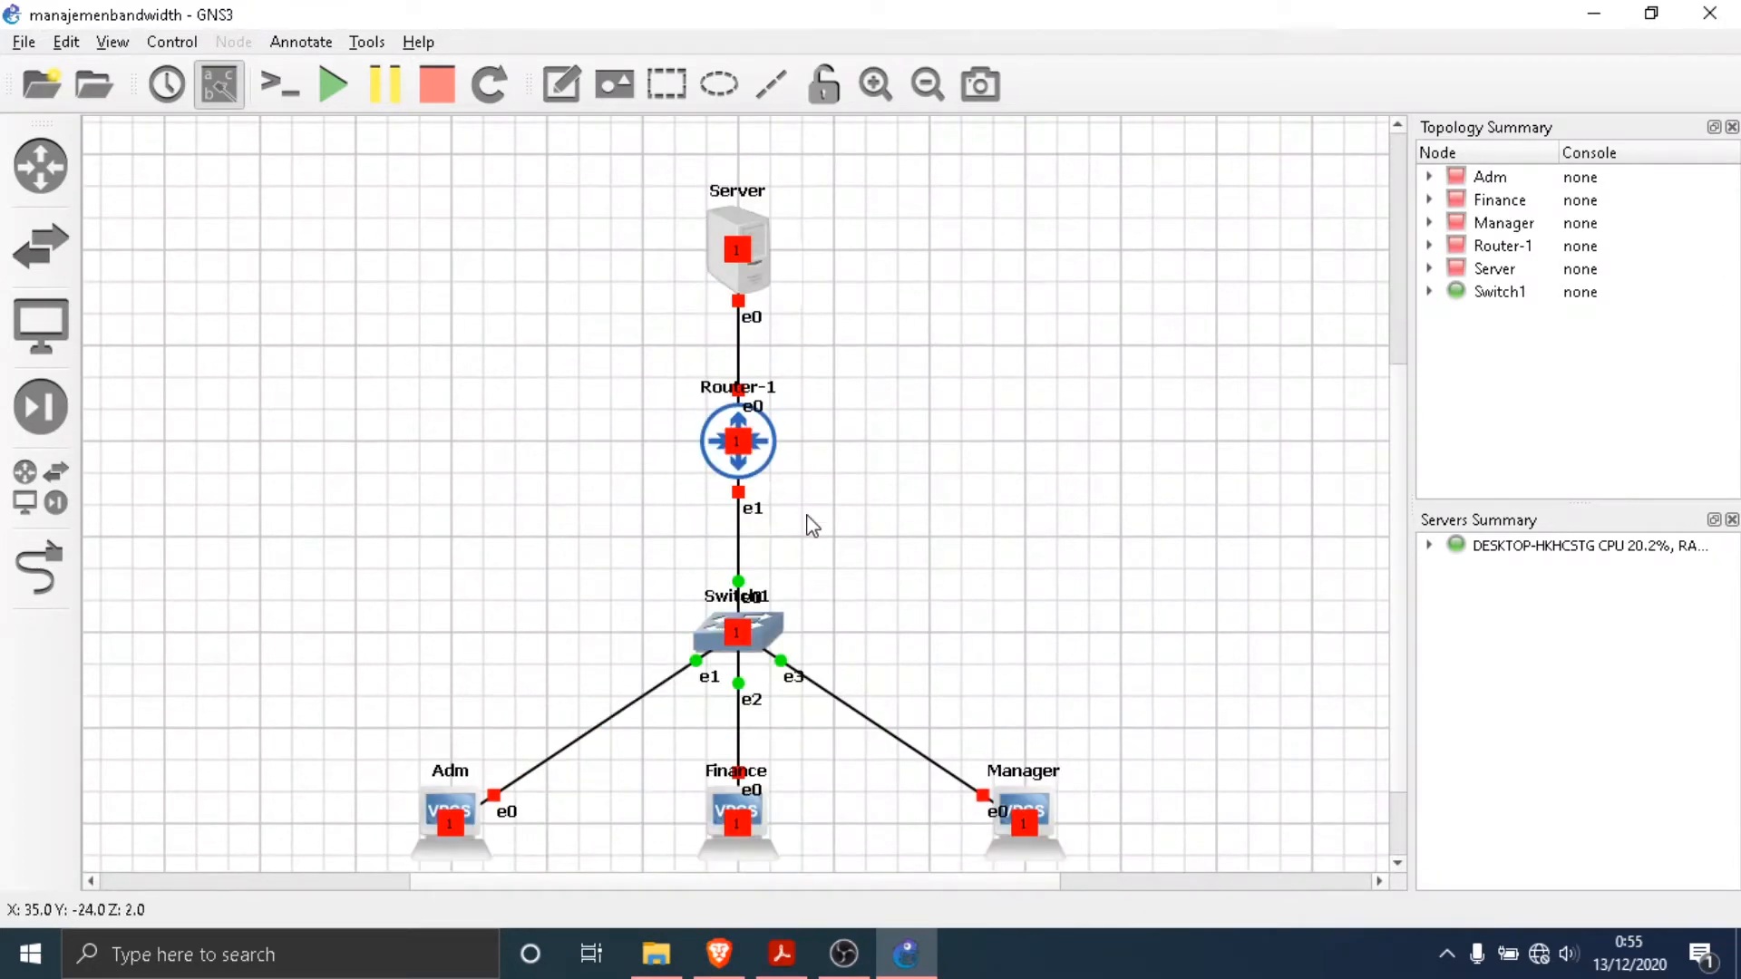
{"action": "left_click", "coordinate": [112, 42]}
{"action": "left_click", "coordinate": [167, 222]}
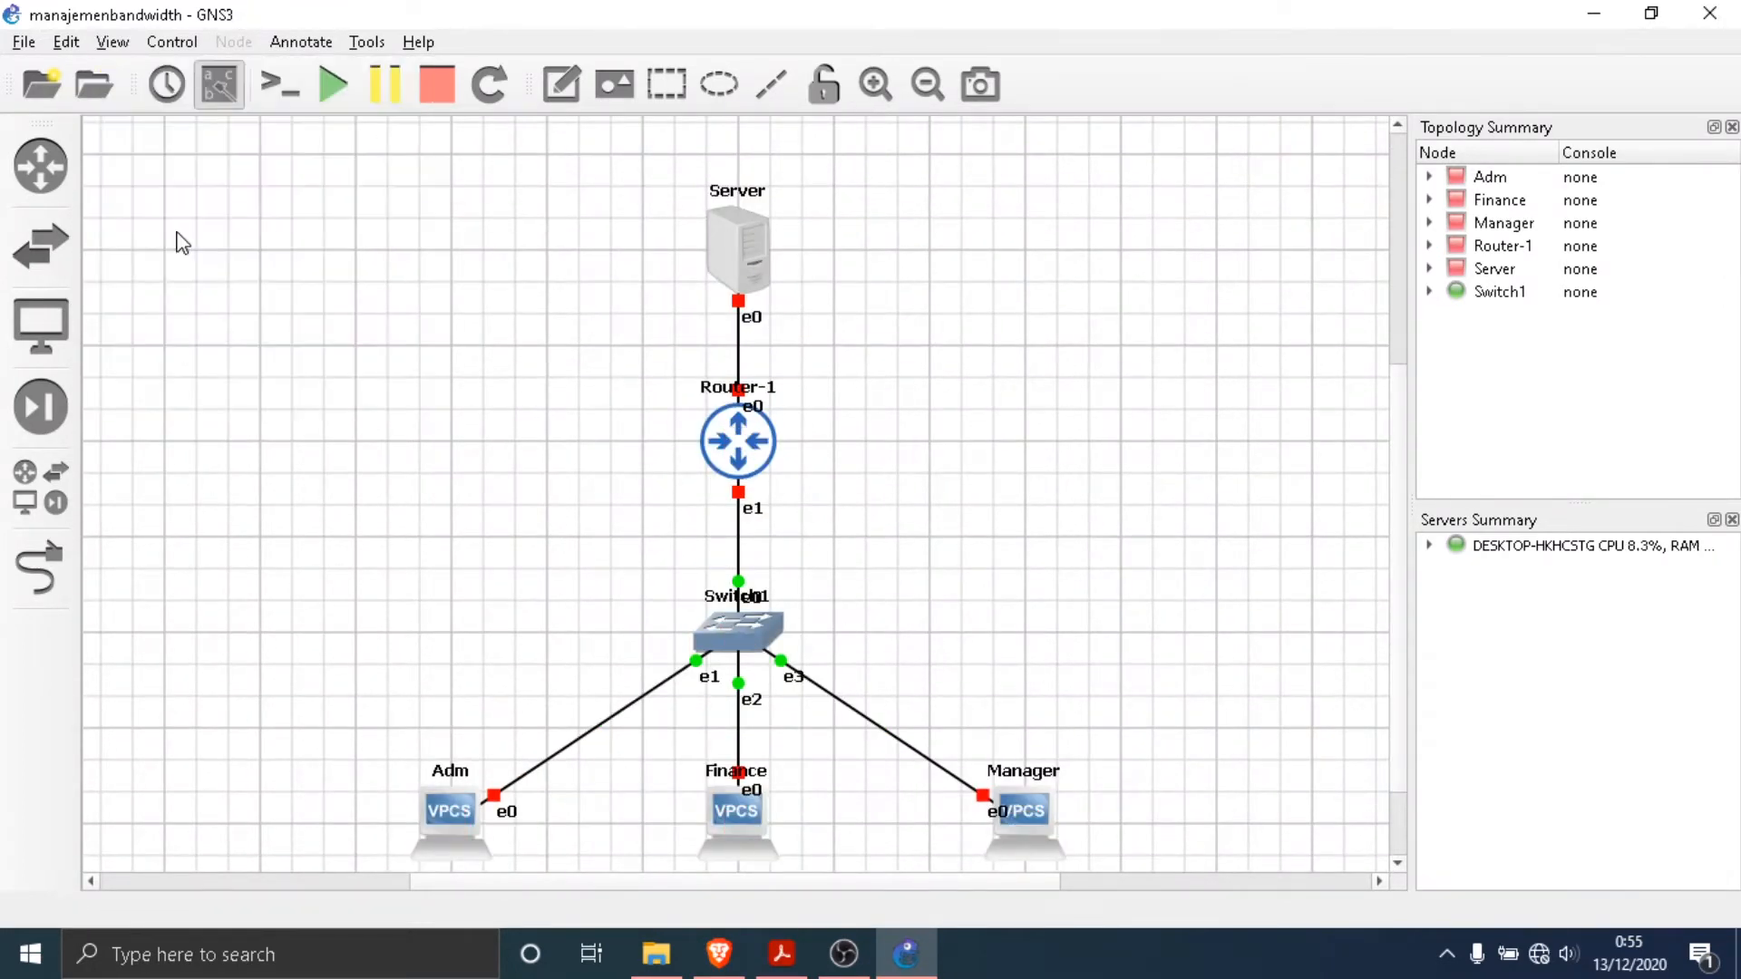
{"action": "scroll", "coordinate": [940, 532], "scroll_direction": "down", "scroll_amount": 2}
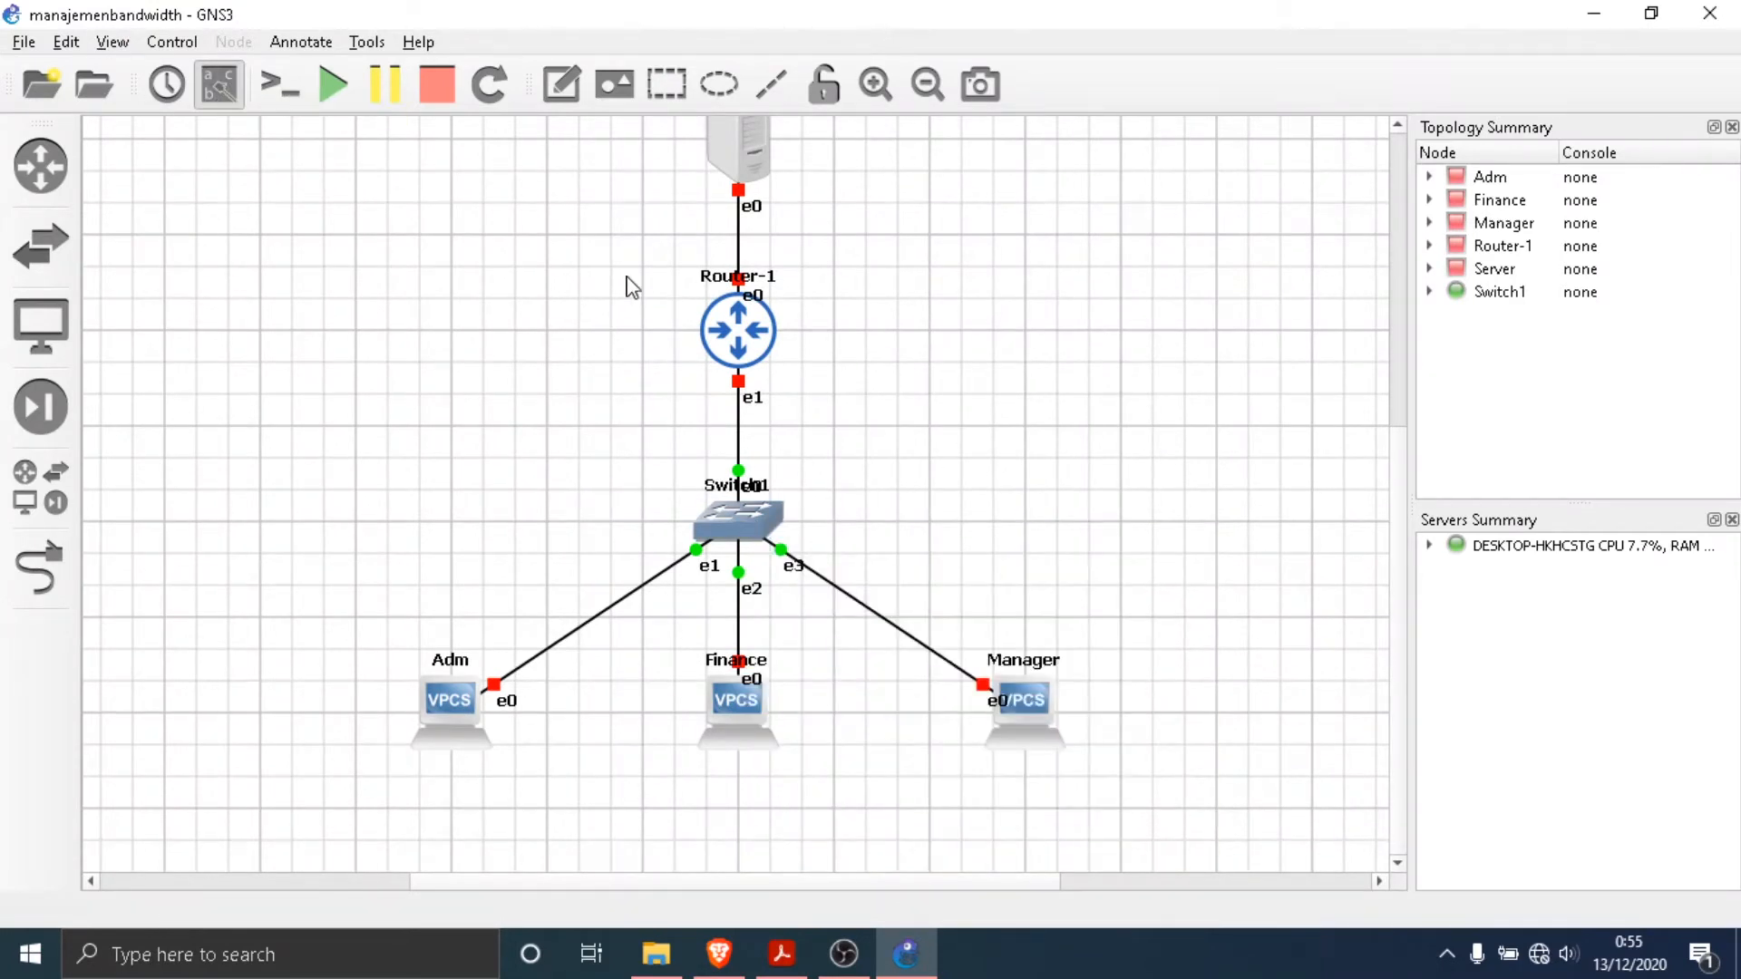
{"action": "scroll", "coordinate": [607, 282], "scroll_direction": "up", "scroll_amount": 1}
{"action": "scroll", "coordinate": [573, 283], "scroll_direction": "down", "scroll_amount": 1}
{"action": "scroll", "coordinate": [539, 230], "scroll_direction": "up", "scroll_amount": 1}
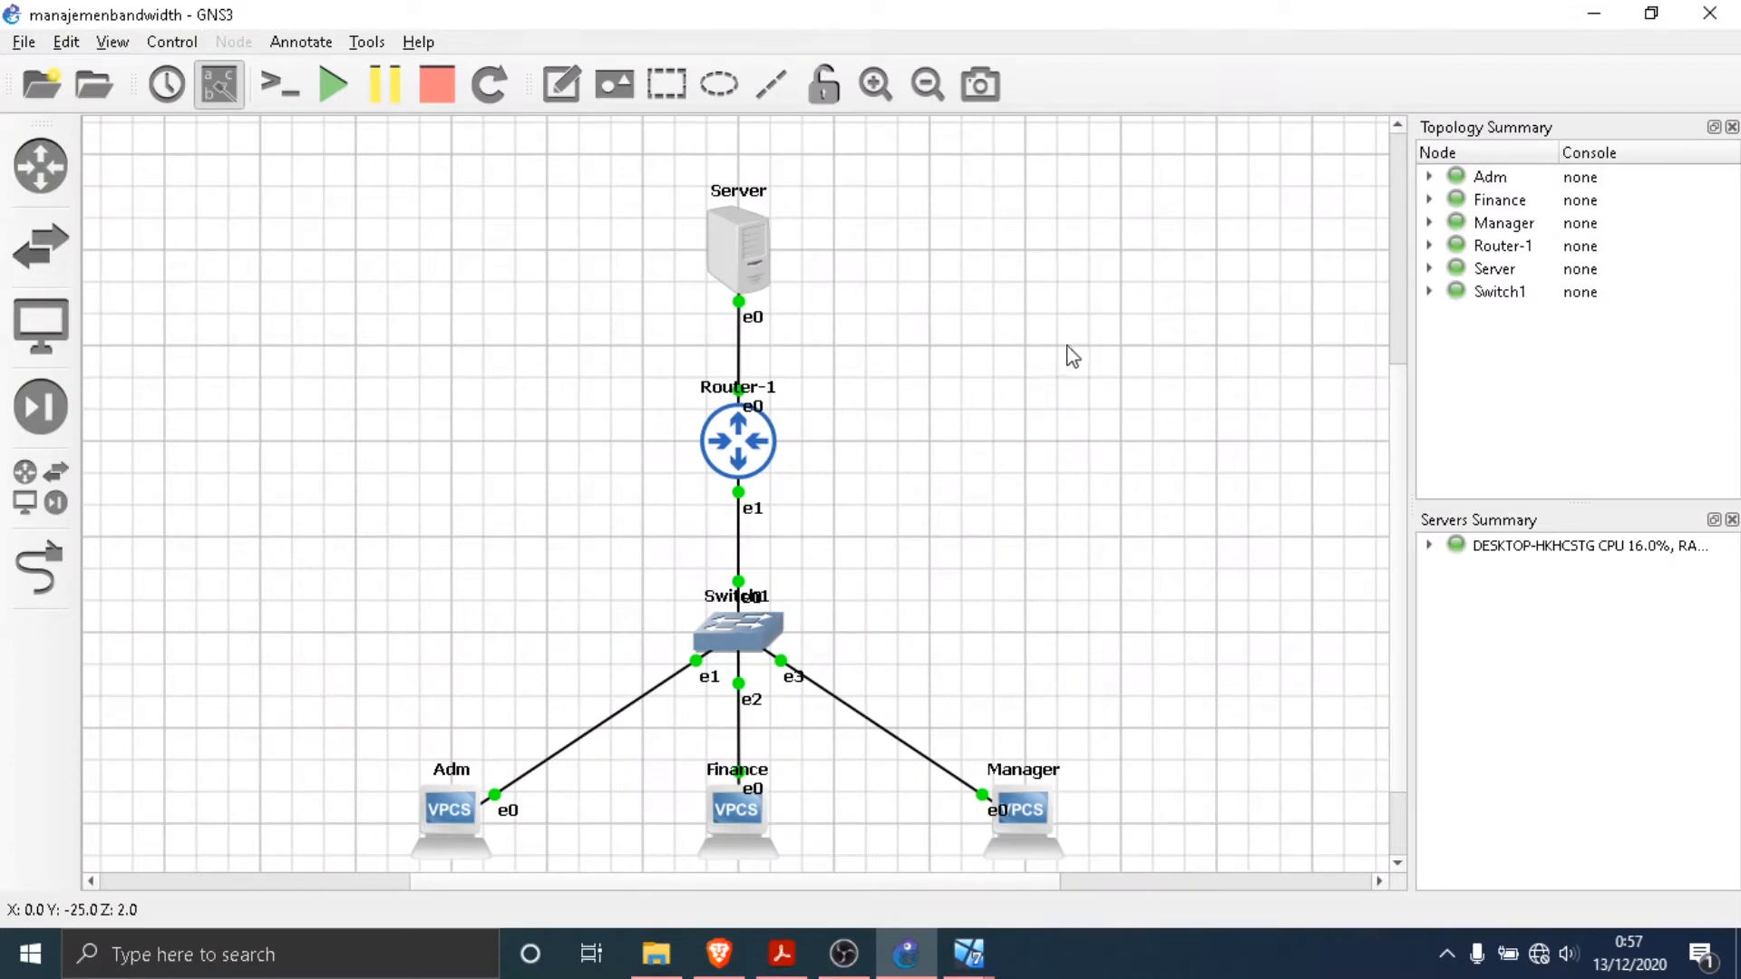
- Switch to the Adm virtual machine in VirtualBox and dismiss its desktop cleanup notice
{"action": "mouse_move", "coordinate": [969, 955]}
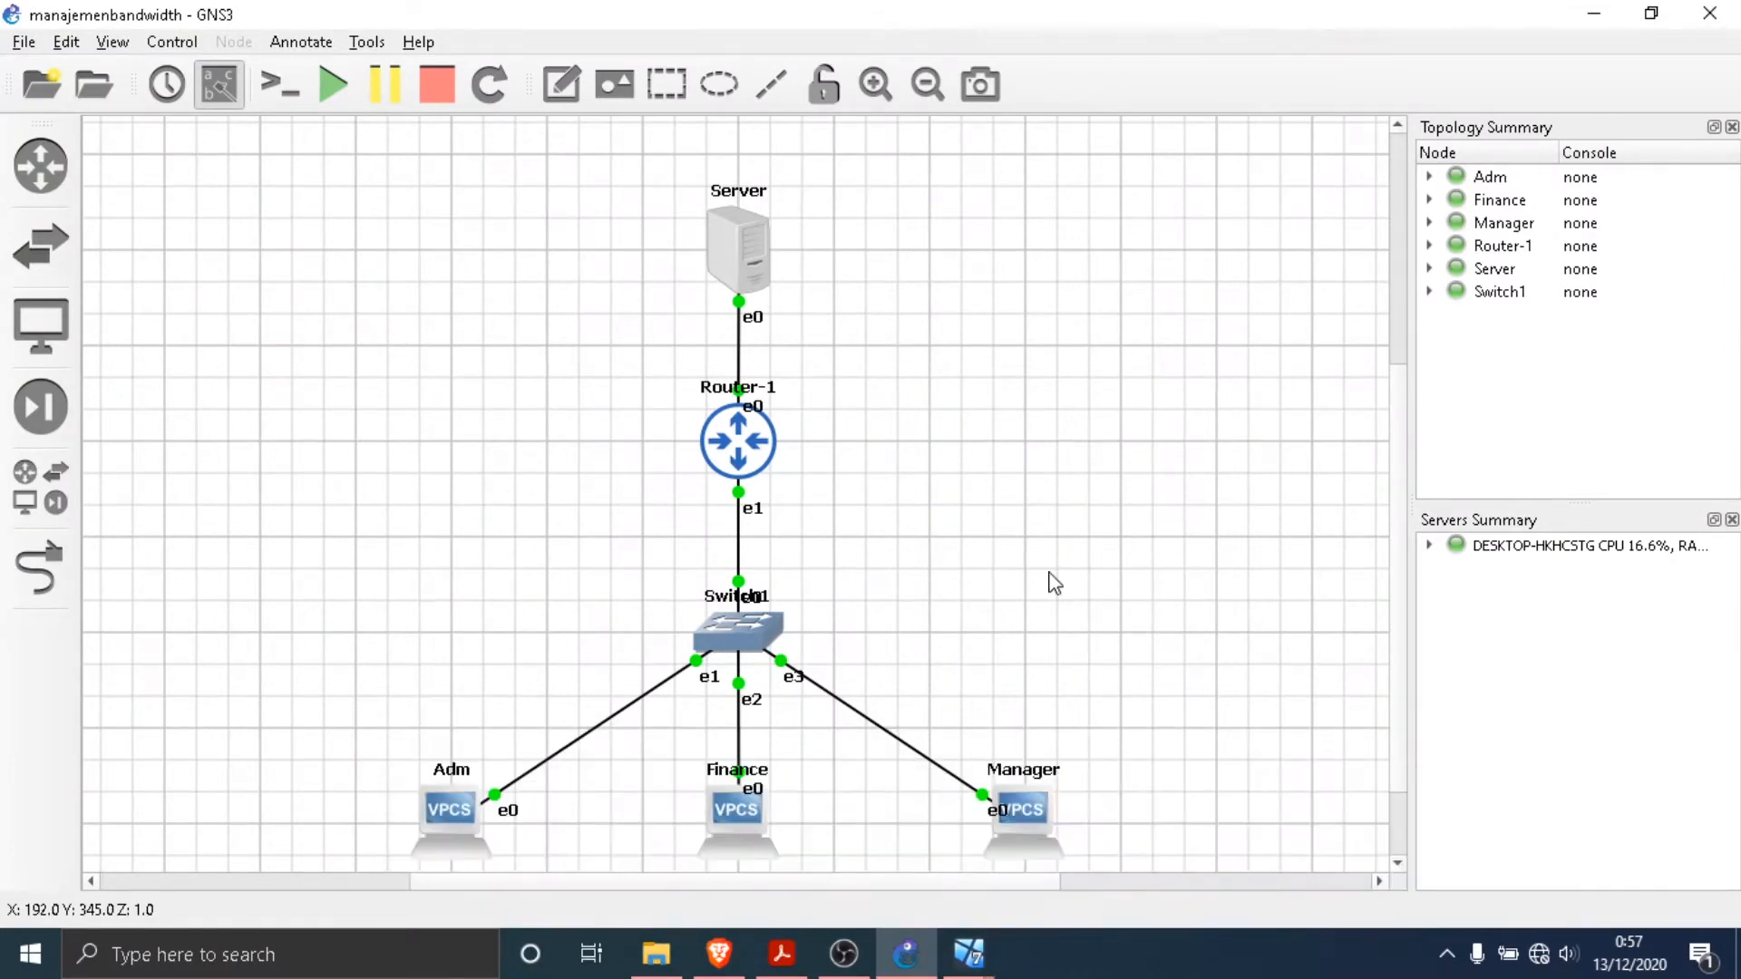
{"action": "left_click", "coordinate": [774, 853]}
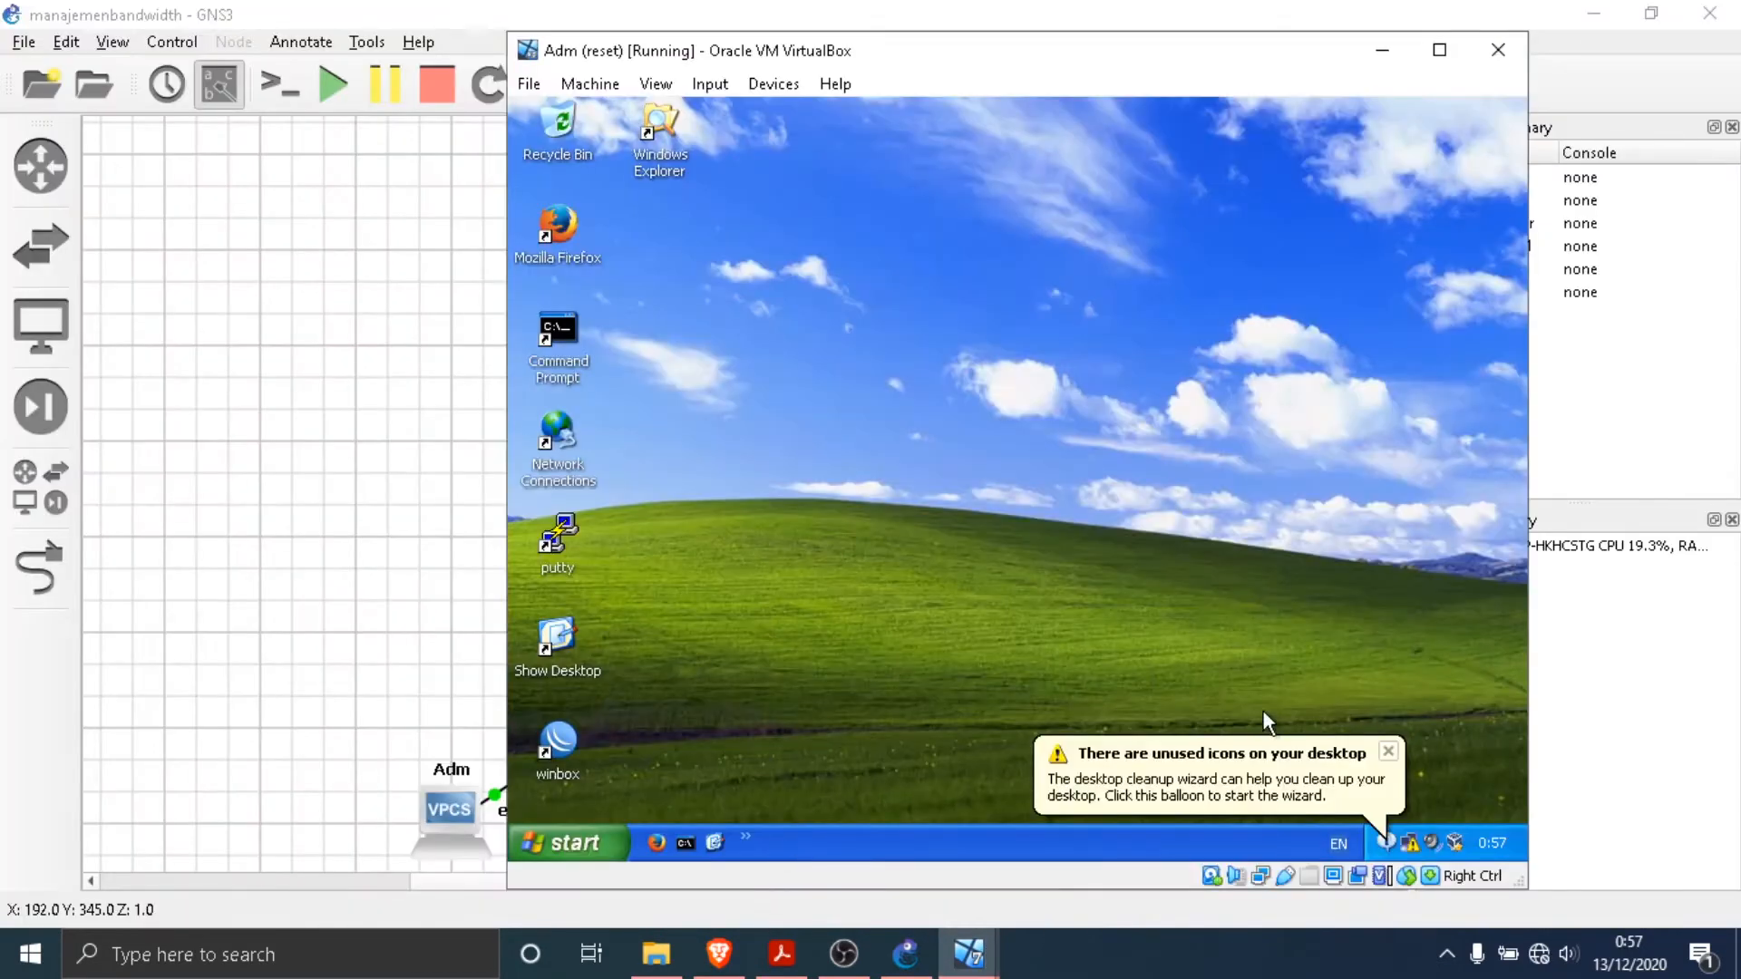
{"action": "left_click", "coordinate": [1391, 750]}
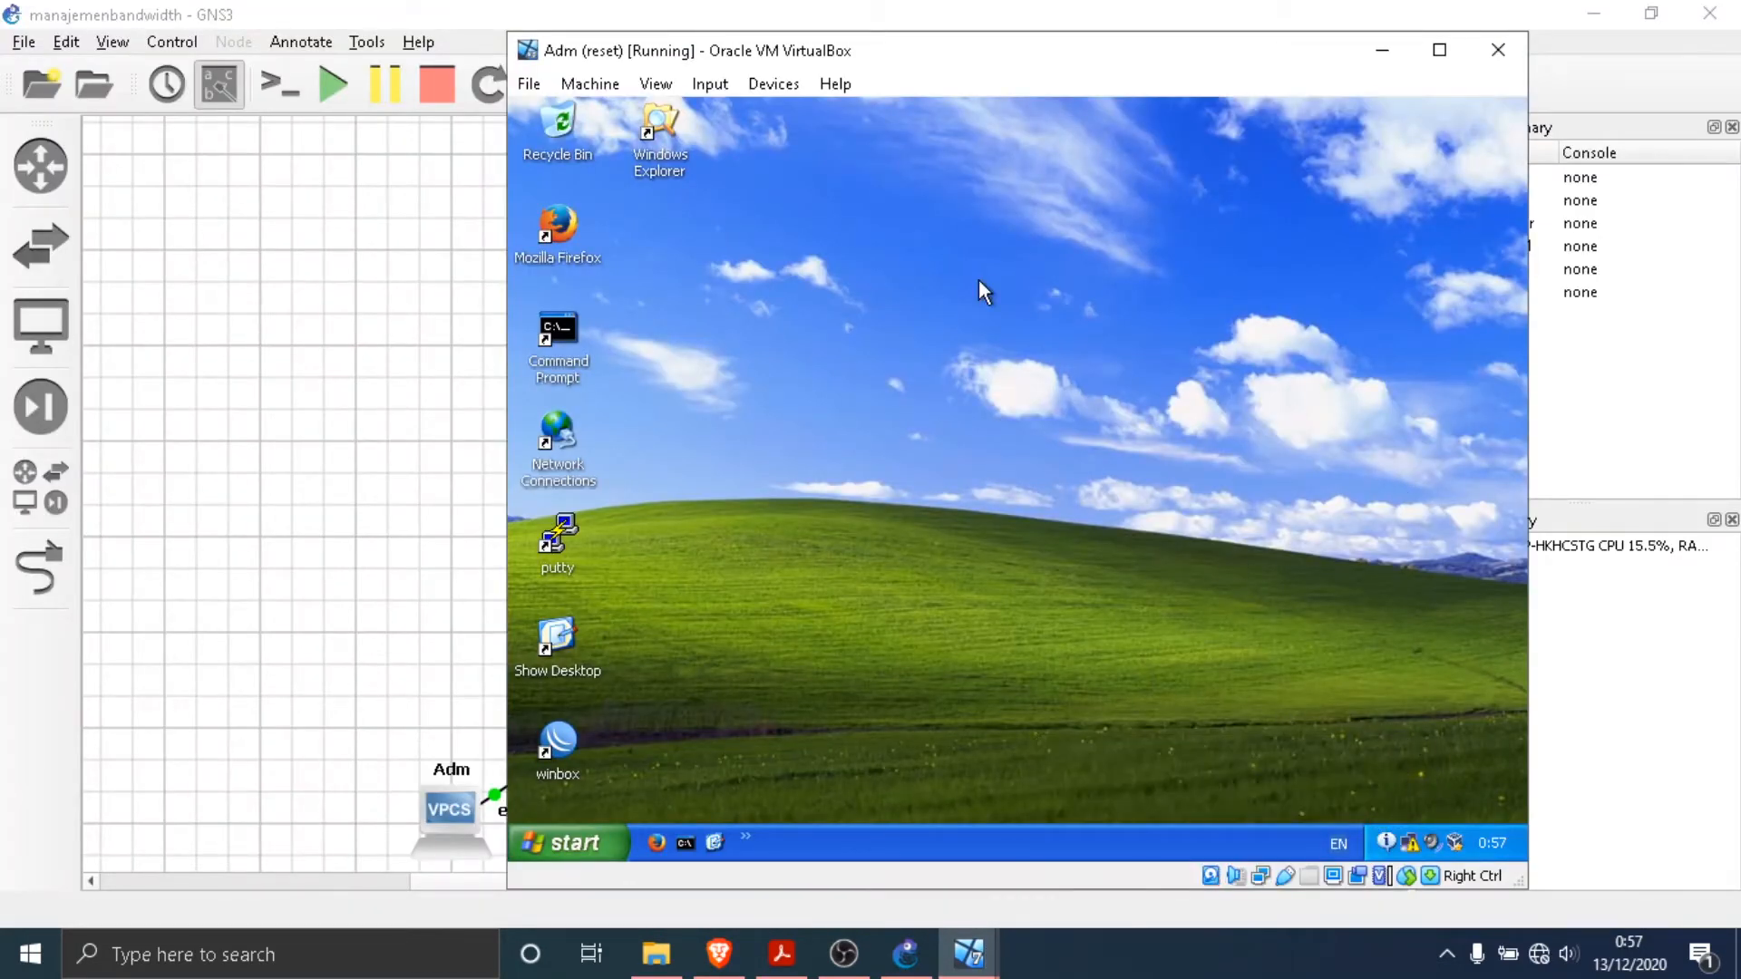
- Open the Local Area Connection properties from Adm's network connections
{"action": "right_click", "coordinate": [1410, 845]}
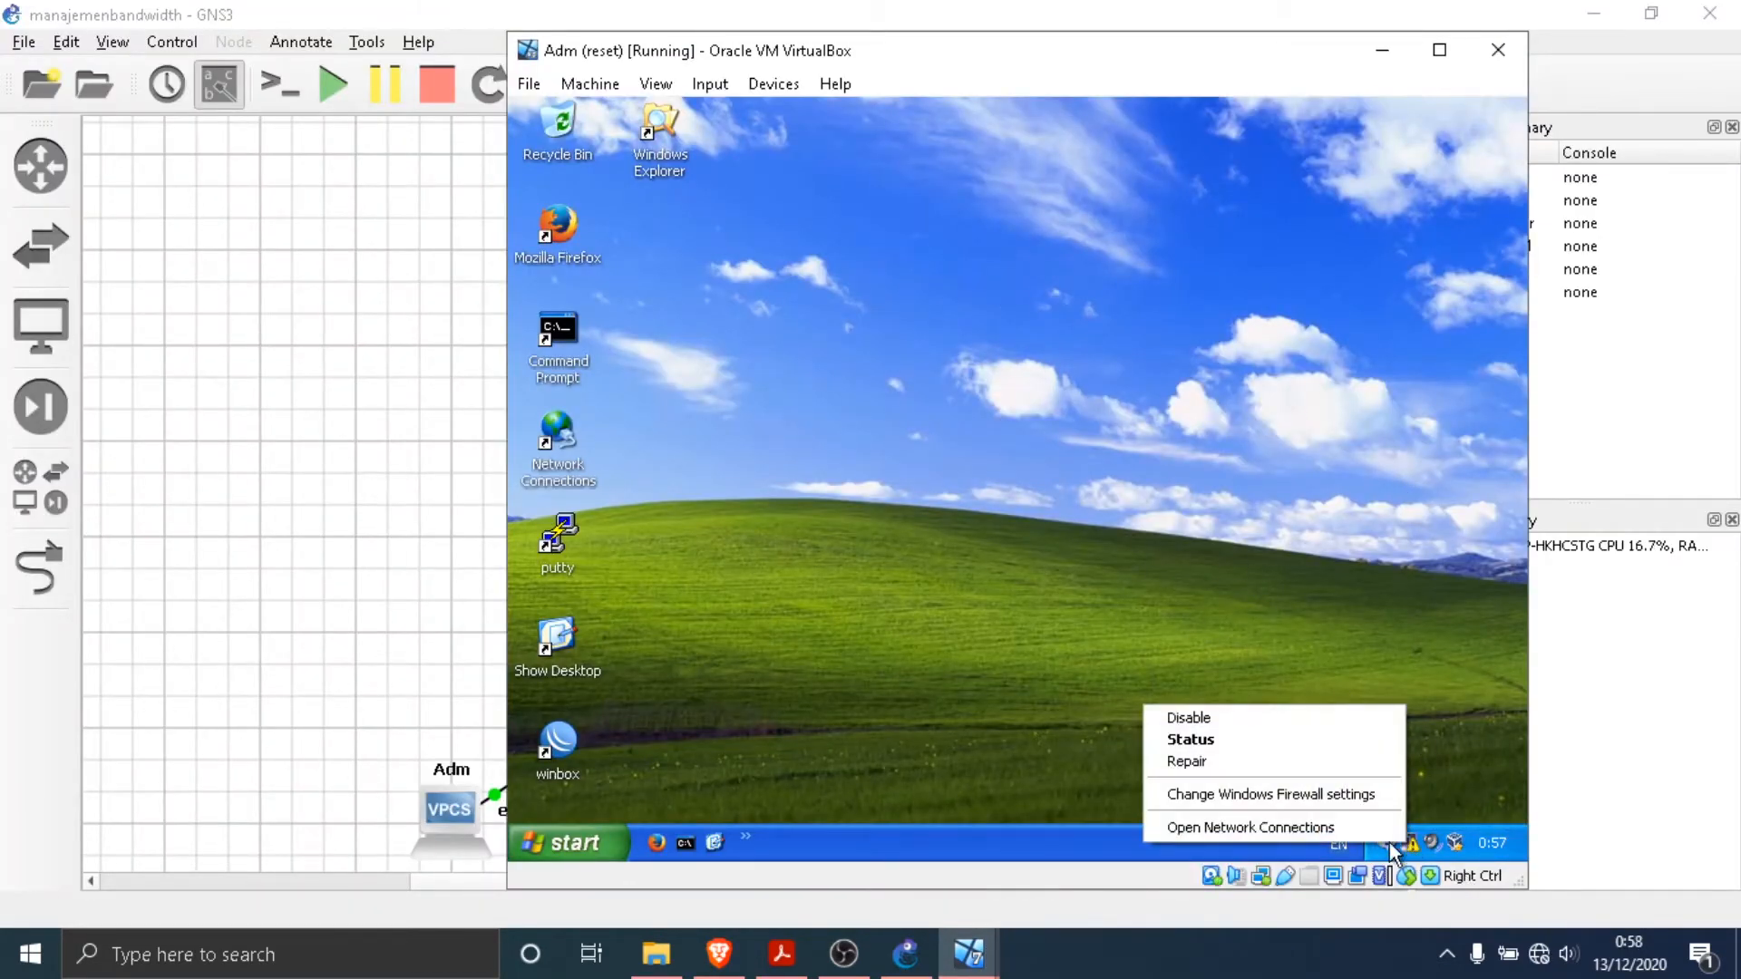
{"action": "left_click", "coordinate": [1351, 827]}
{"action": "left_click", "coordinate": [936, 432]}
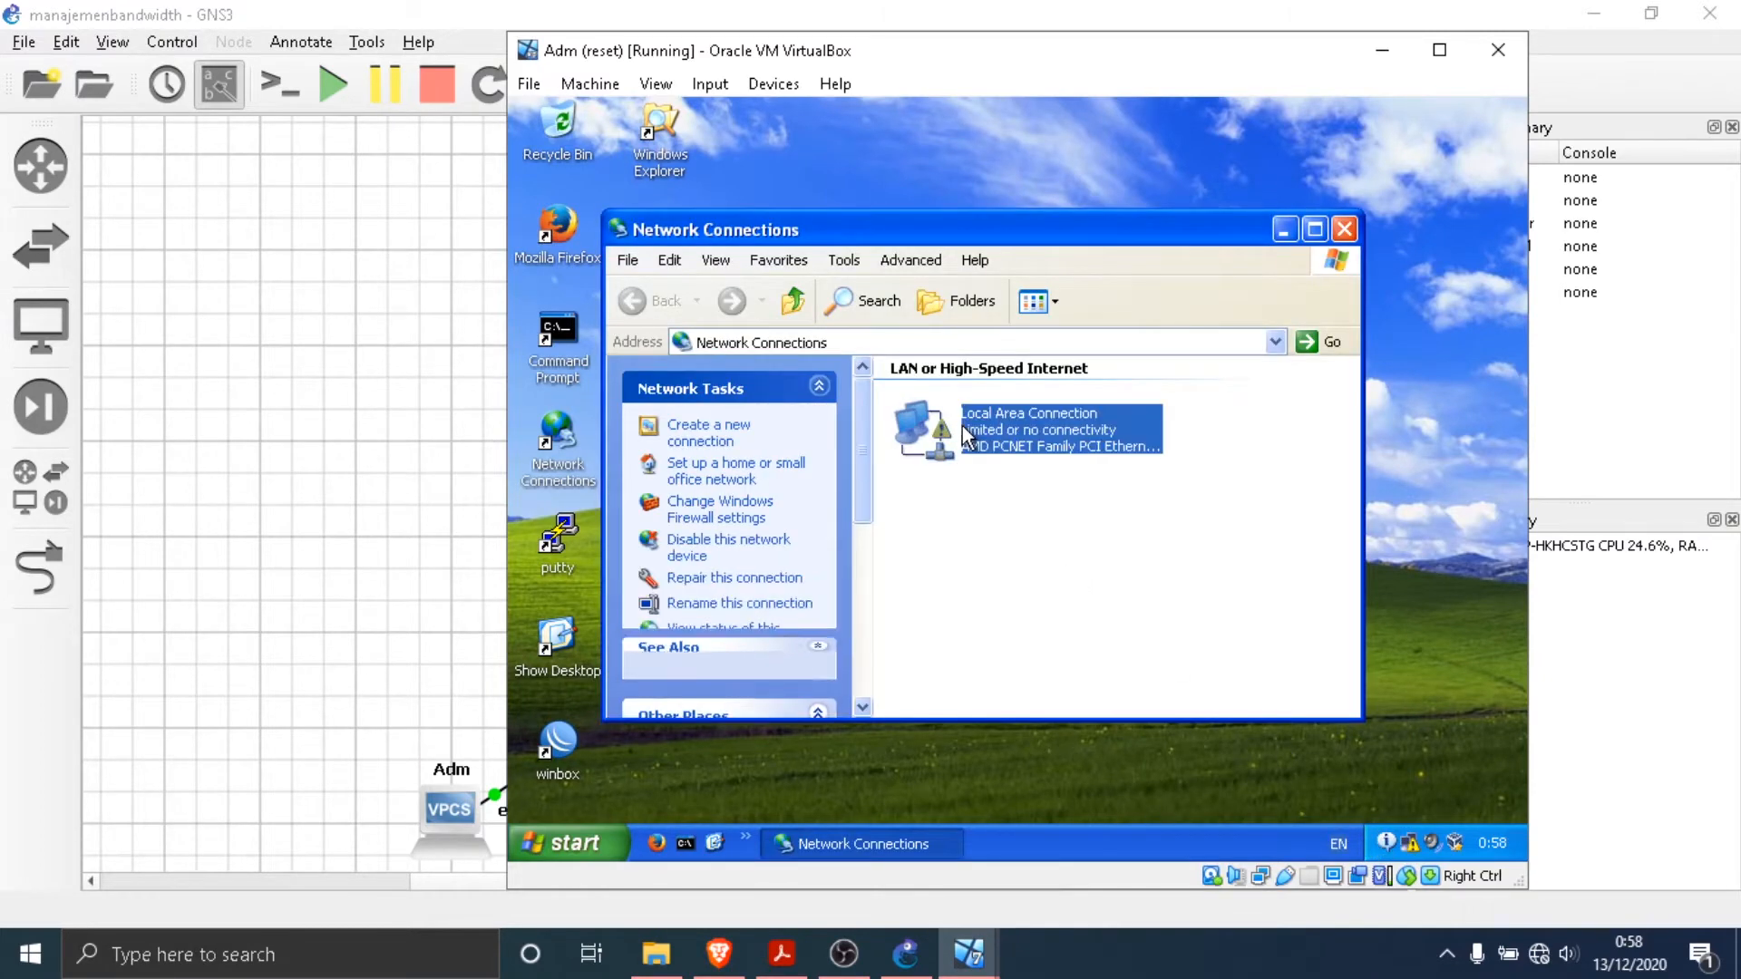
{"action": "right_click", "coordinate": [962, 425]}
{"action": "left_click", "coordinate": [1053, 618]}
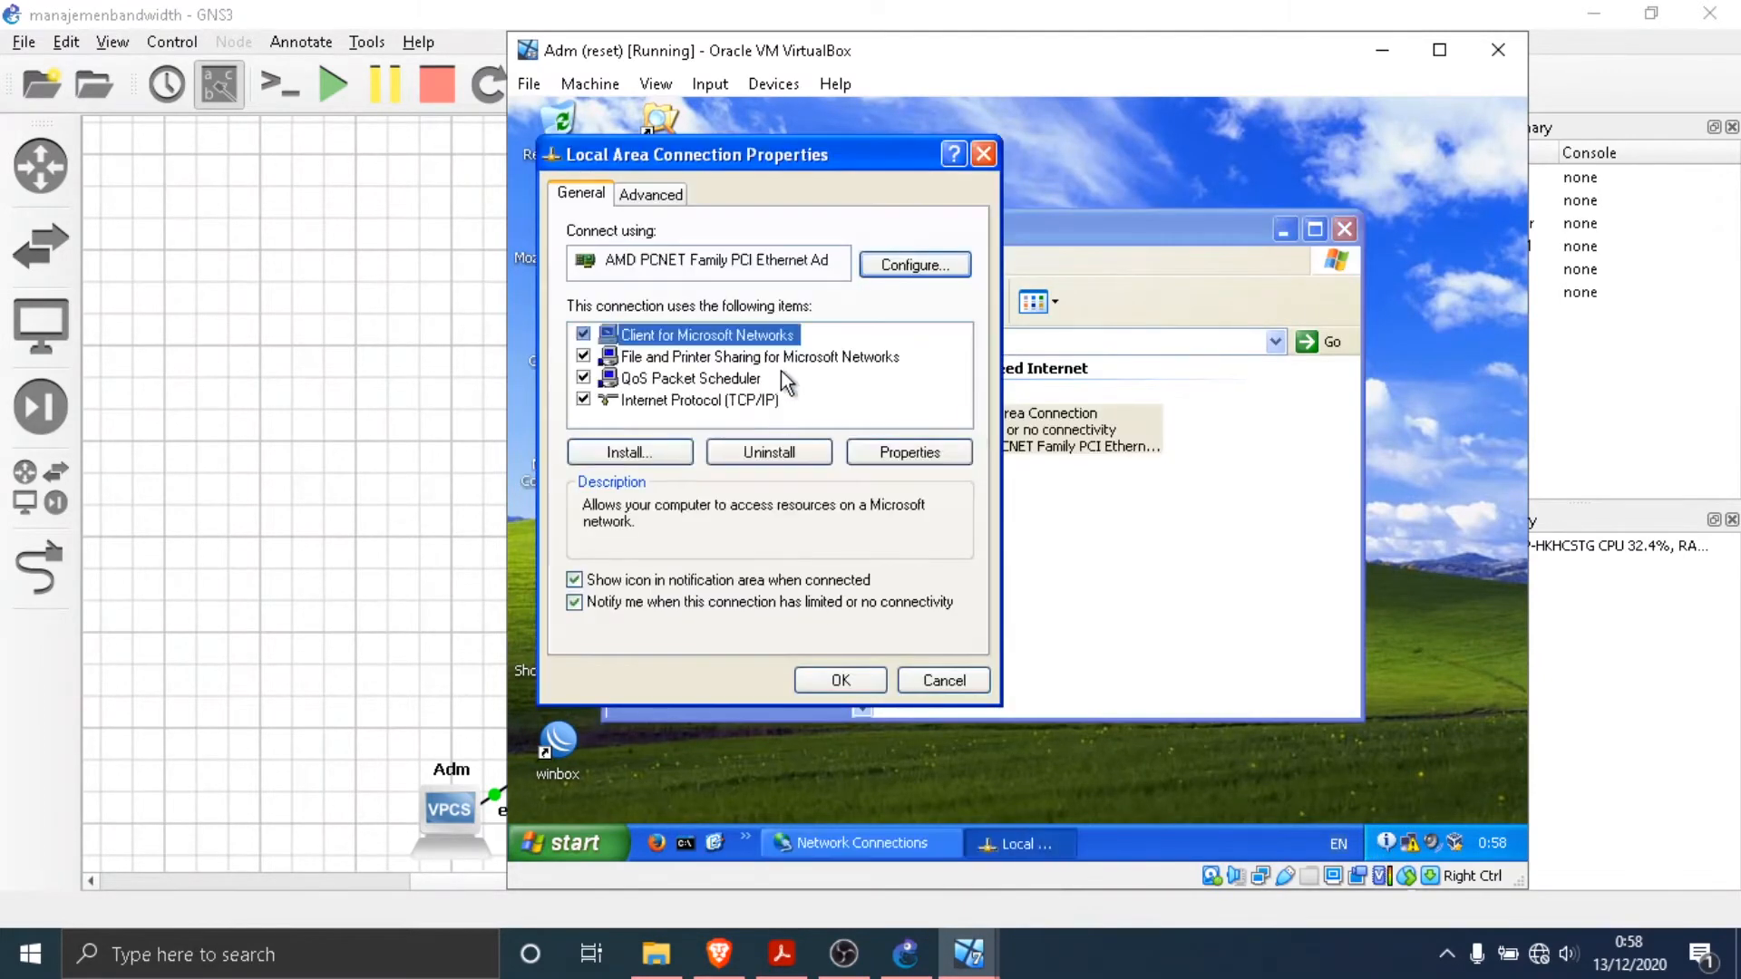
- Switch Adm's Internet Protocol (TCP/IP) to manual addressing and enter the IP address 192.168.1.2, as given in the PDF network diagram
{"action": "left_click", "coordinate": [762, 400]}
{"action": "left_click", "coordinate": [905, 452]}
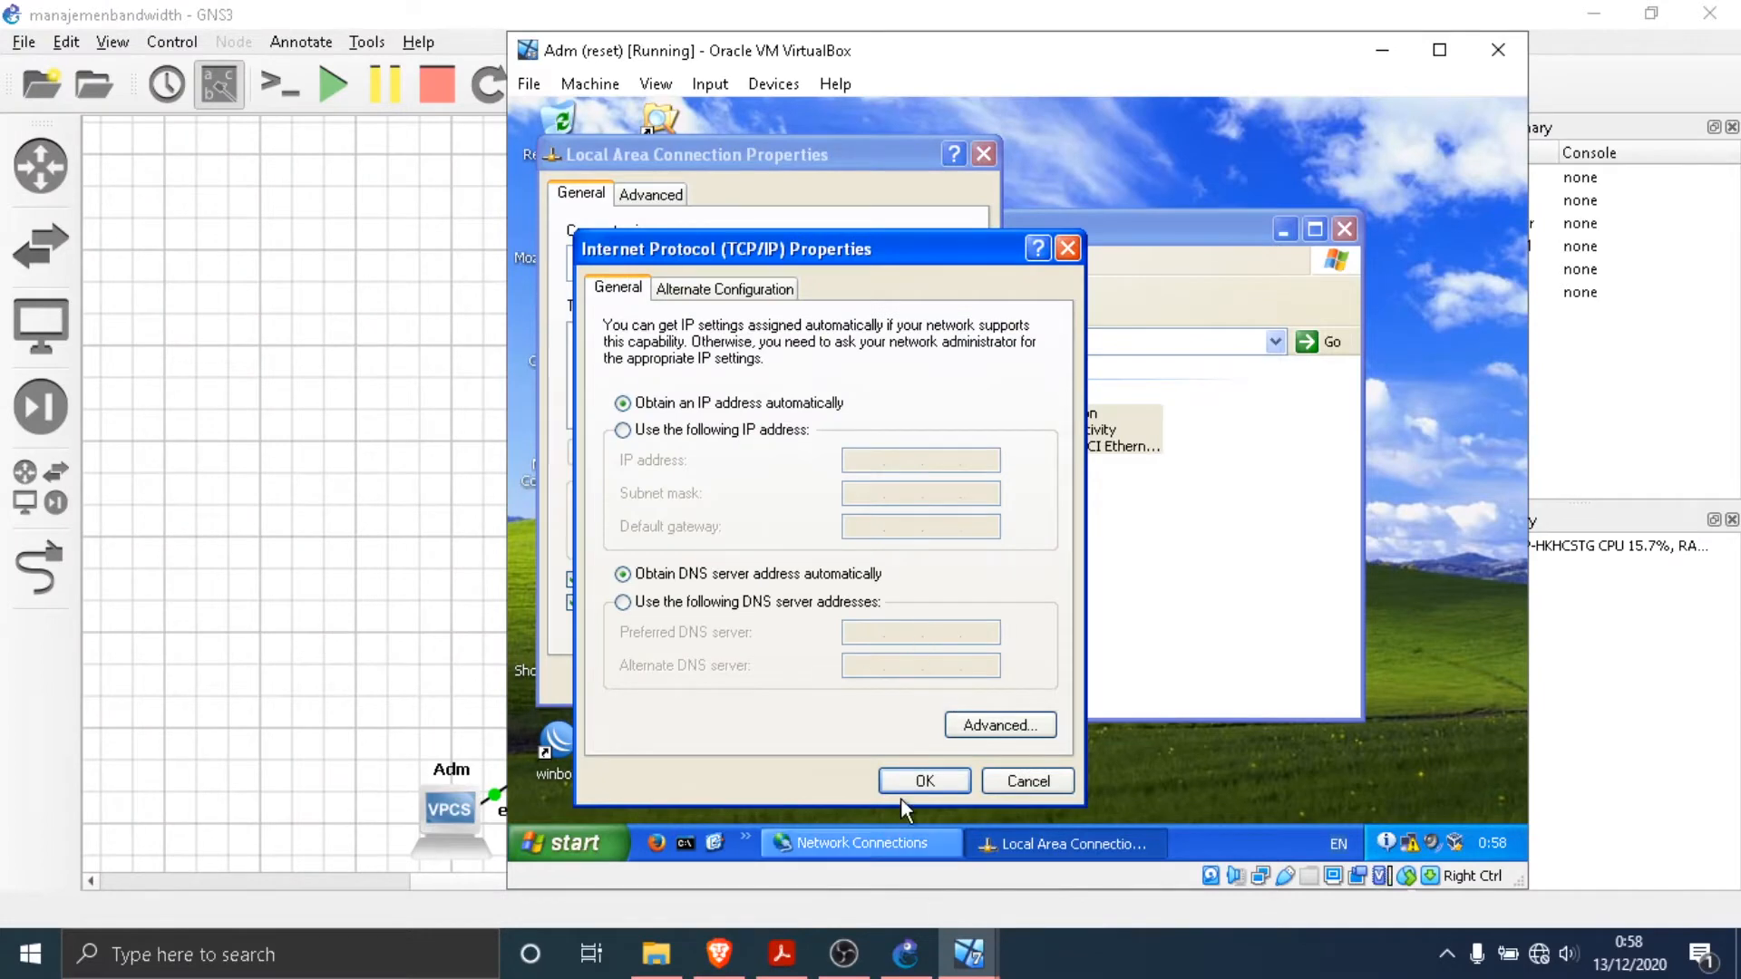
{"action": "left_click", "coordinate": [794, 432]}
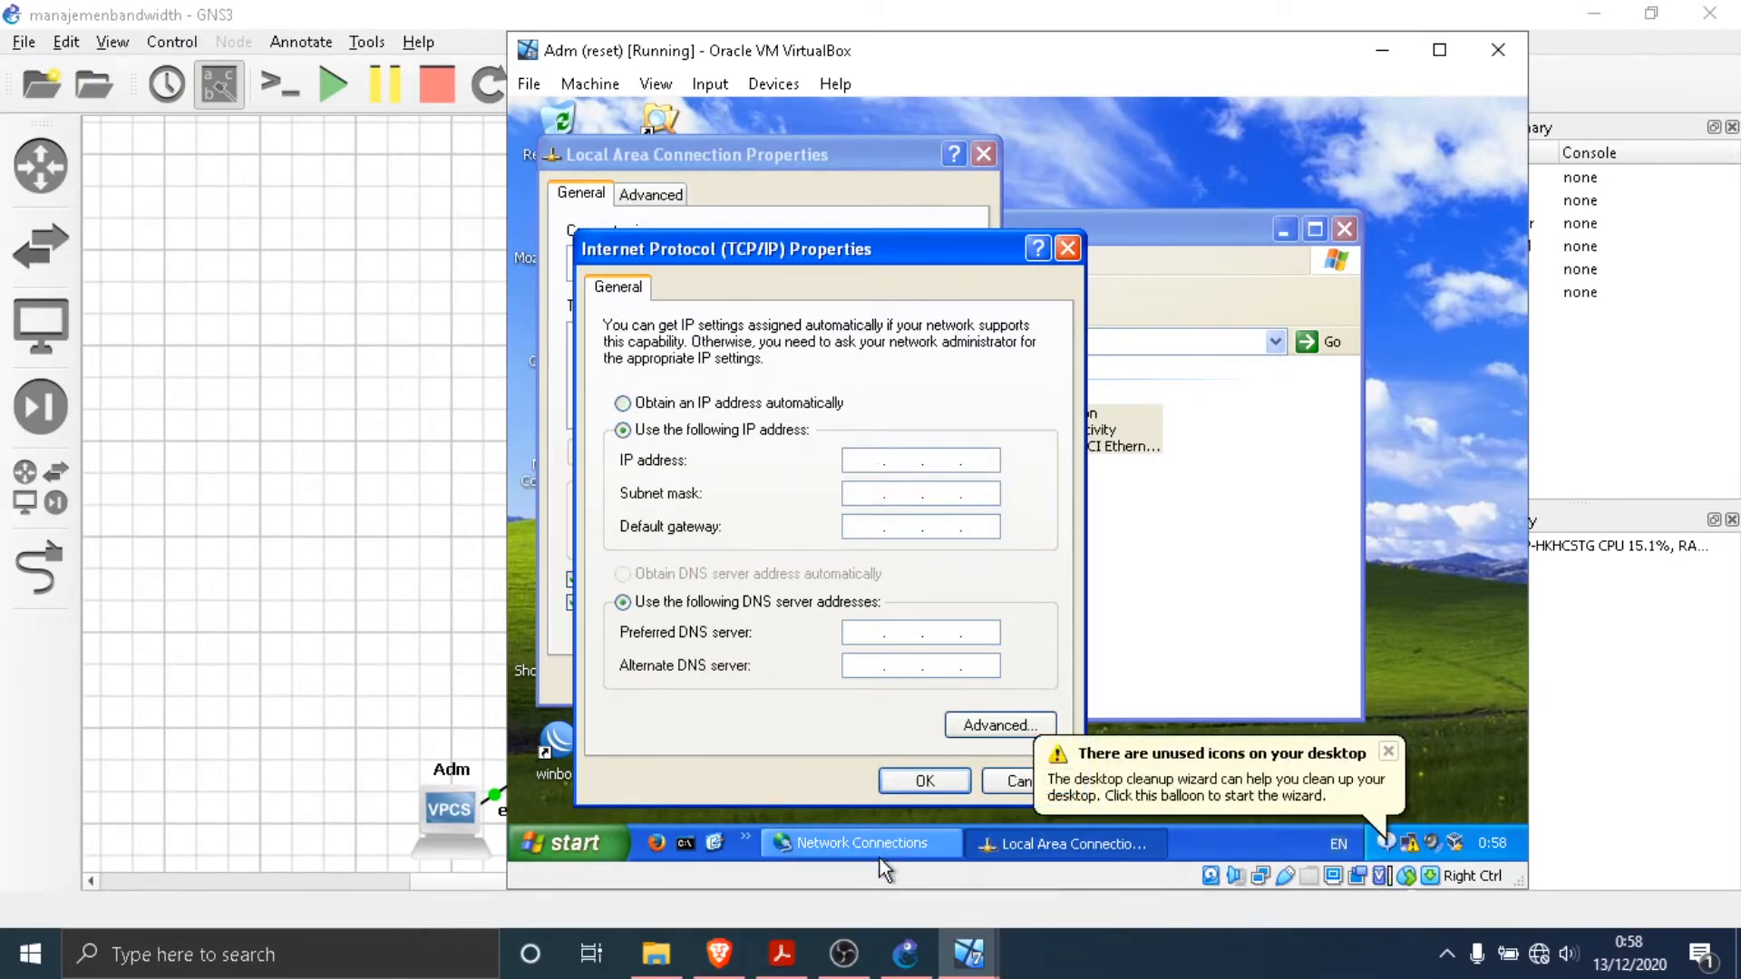
{"action": "left_click", "coordinate": [782, 954]}
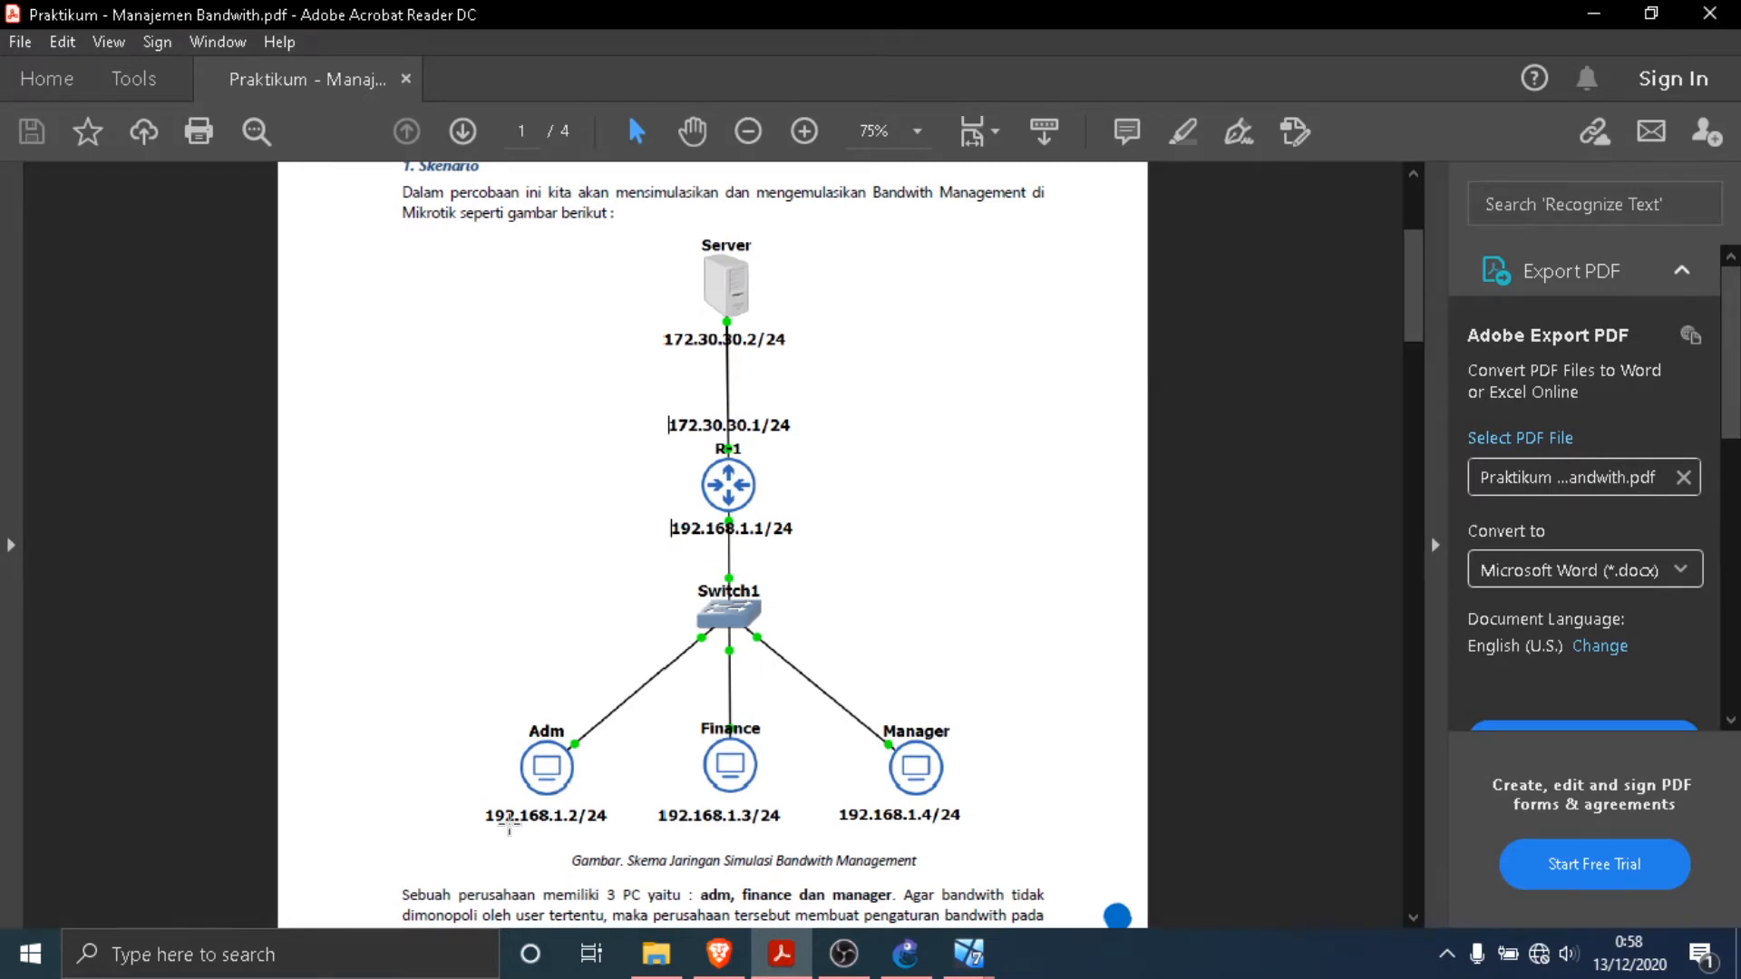
{"action": "left_click", "coordinate": [968, 954]}
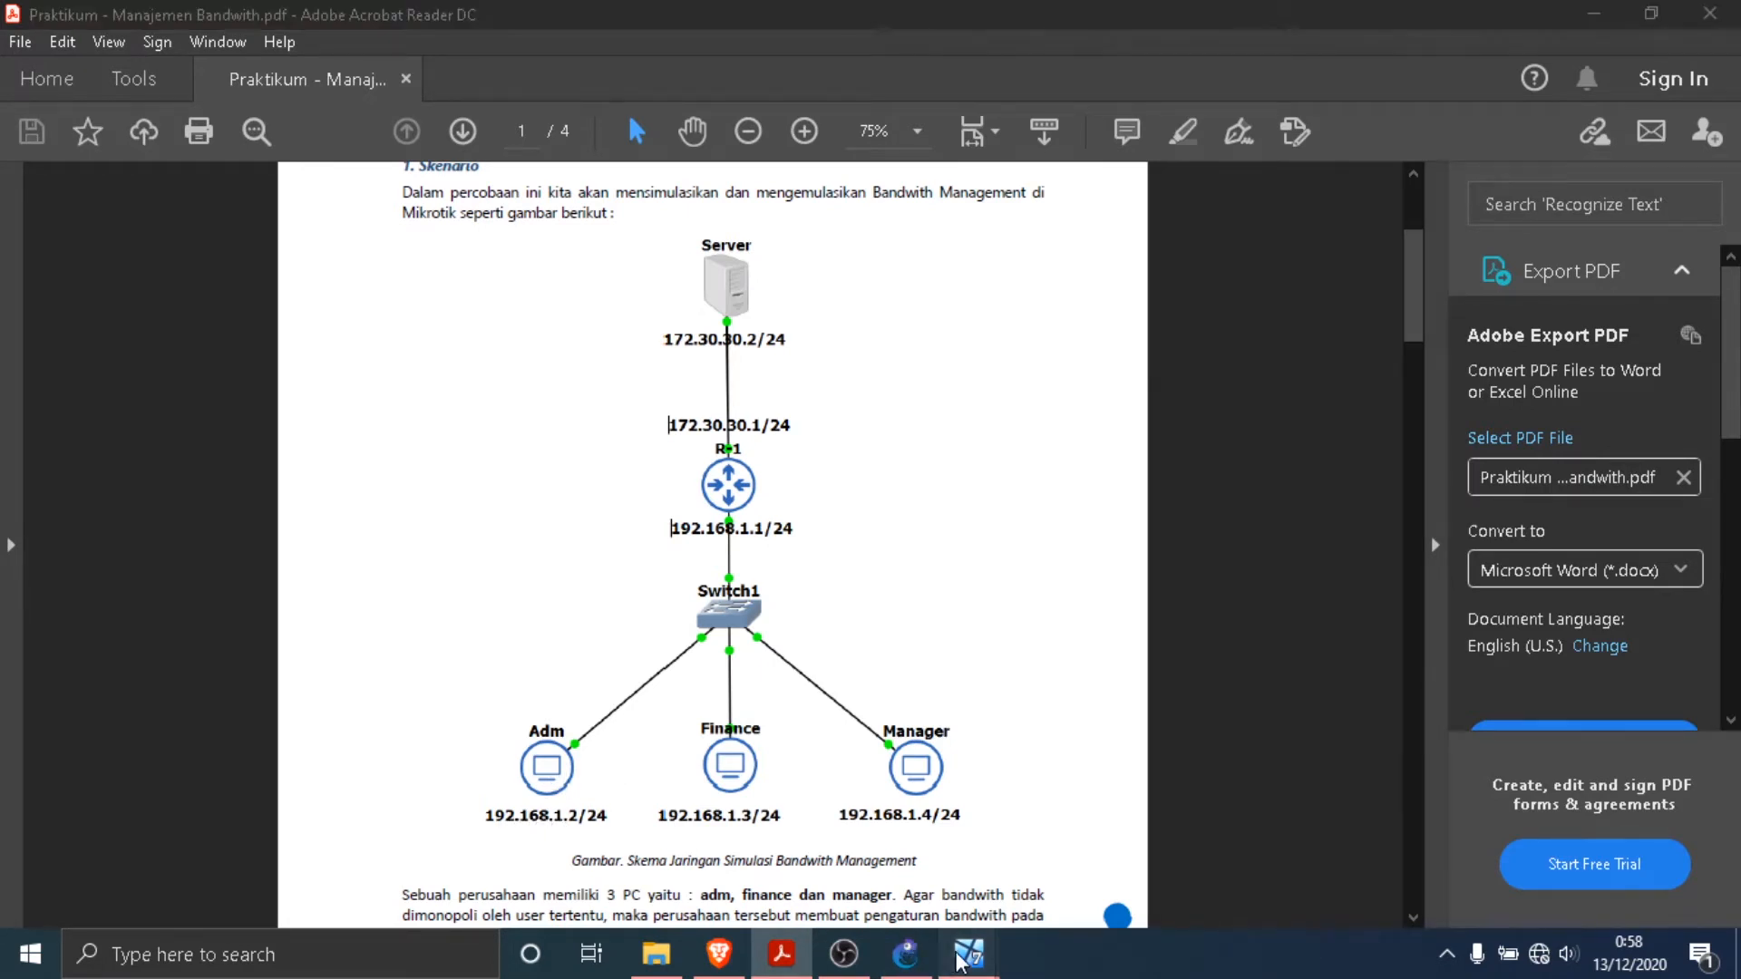
{"action": "left_click", "coordinate": [843, 866]}
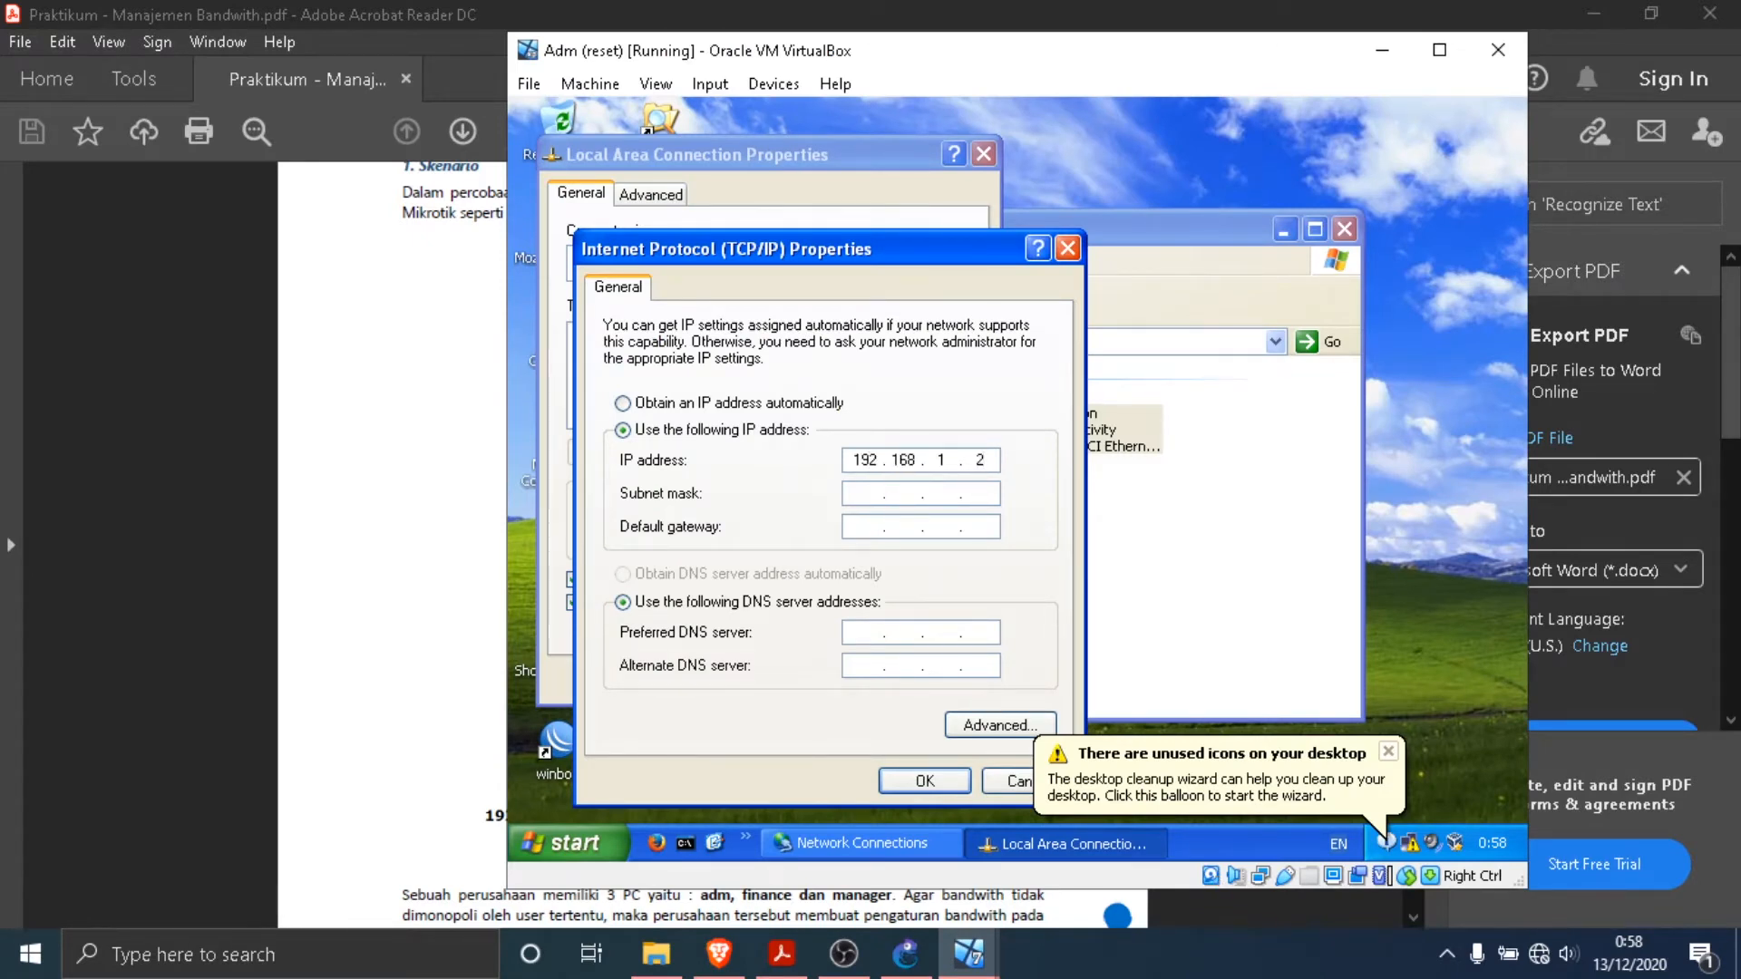
- Fill in Adm's subnet mask and default gateway, consulting the PDF network diagram, apply the settings and close the network connections
{"action": "left_click", "coordinate": [868, 497]}
{"action": "left_click", "coordinate": [782, 954]}
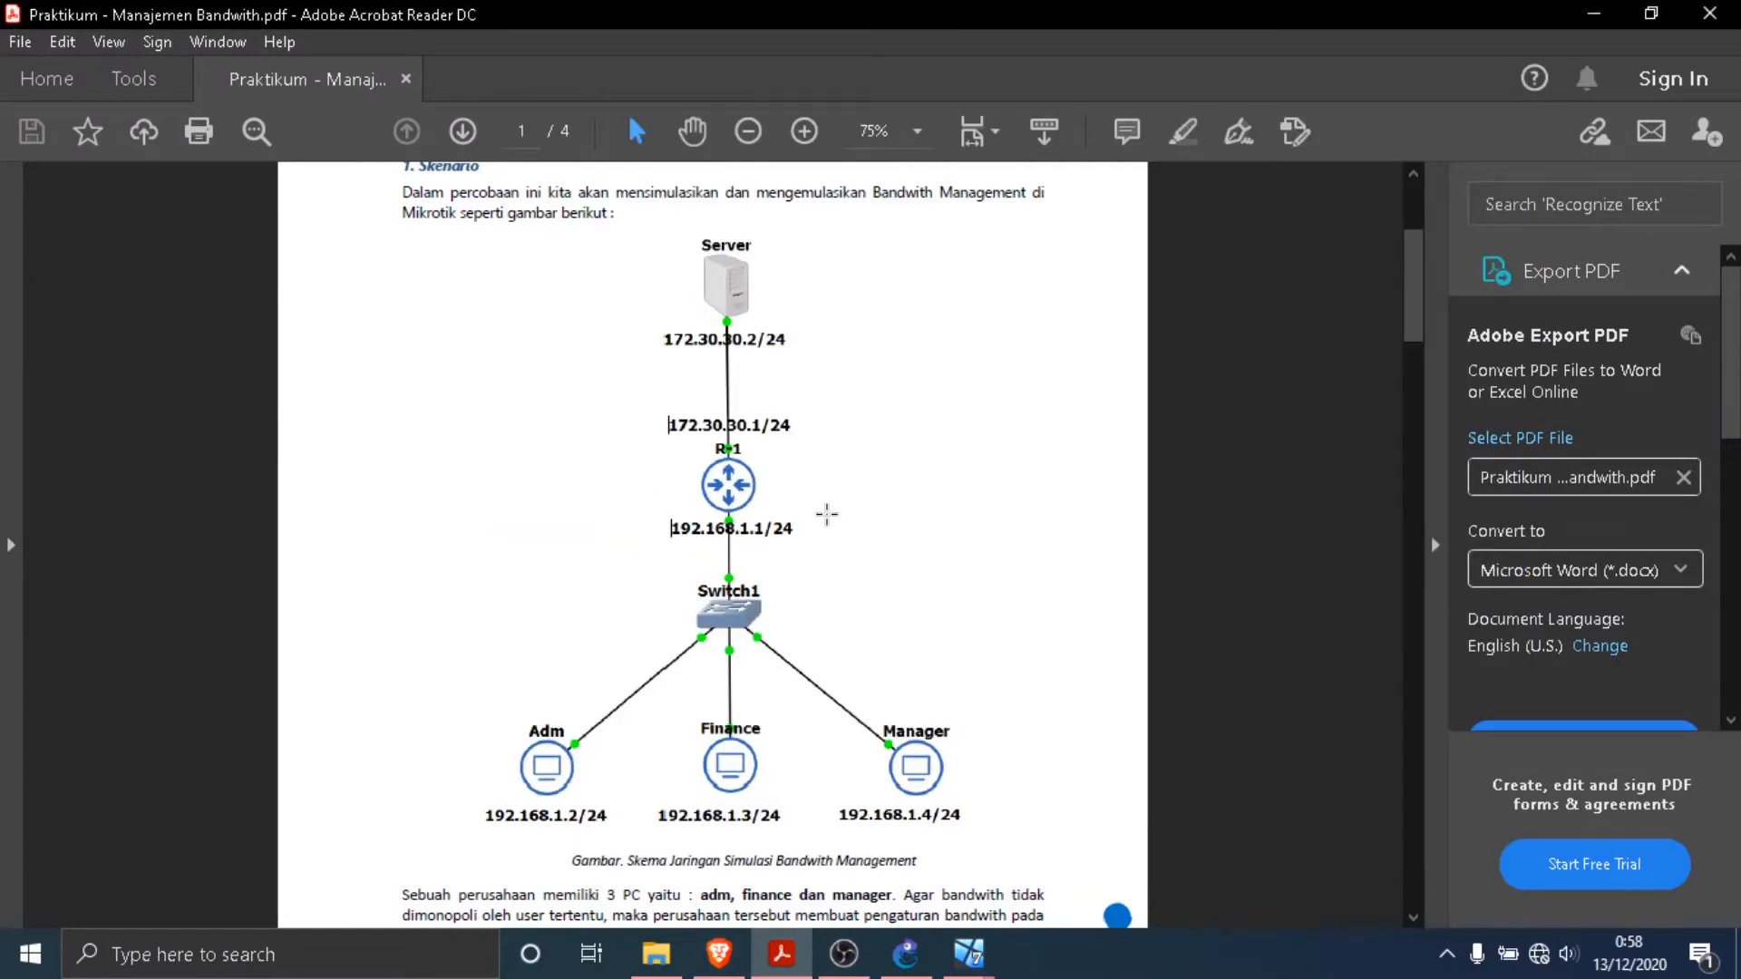
{"action": "mouse_move", "coordinate": [968, 954]}
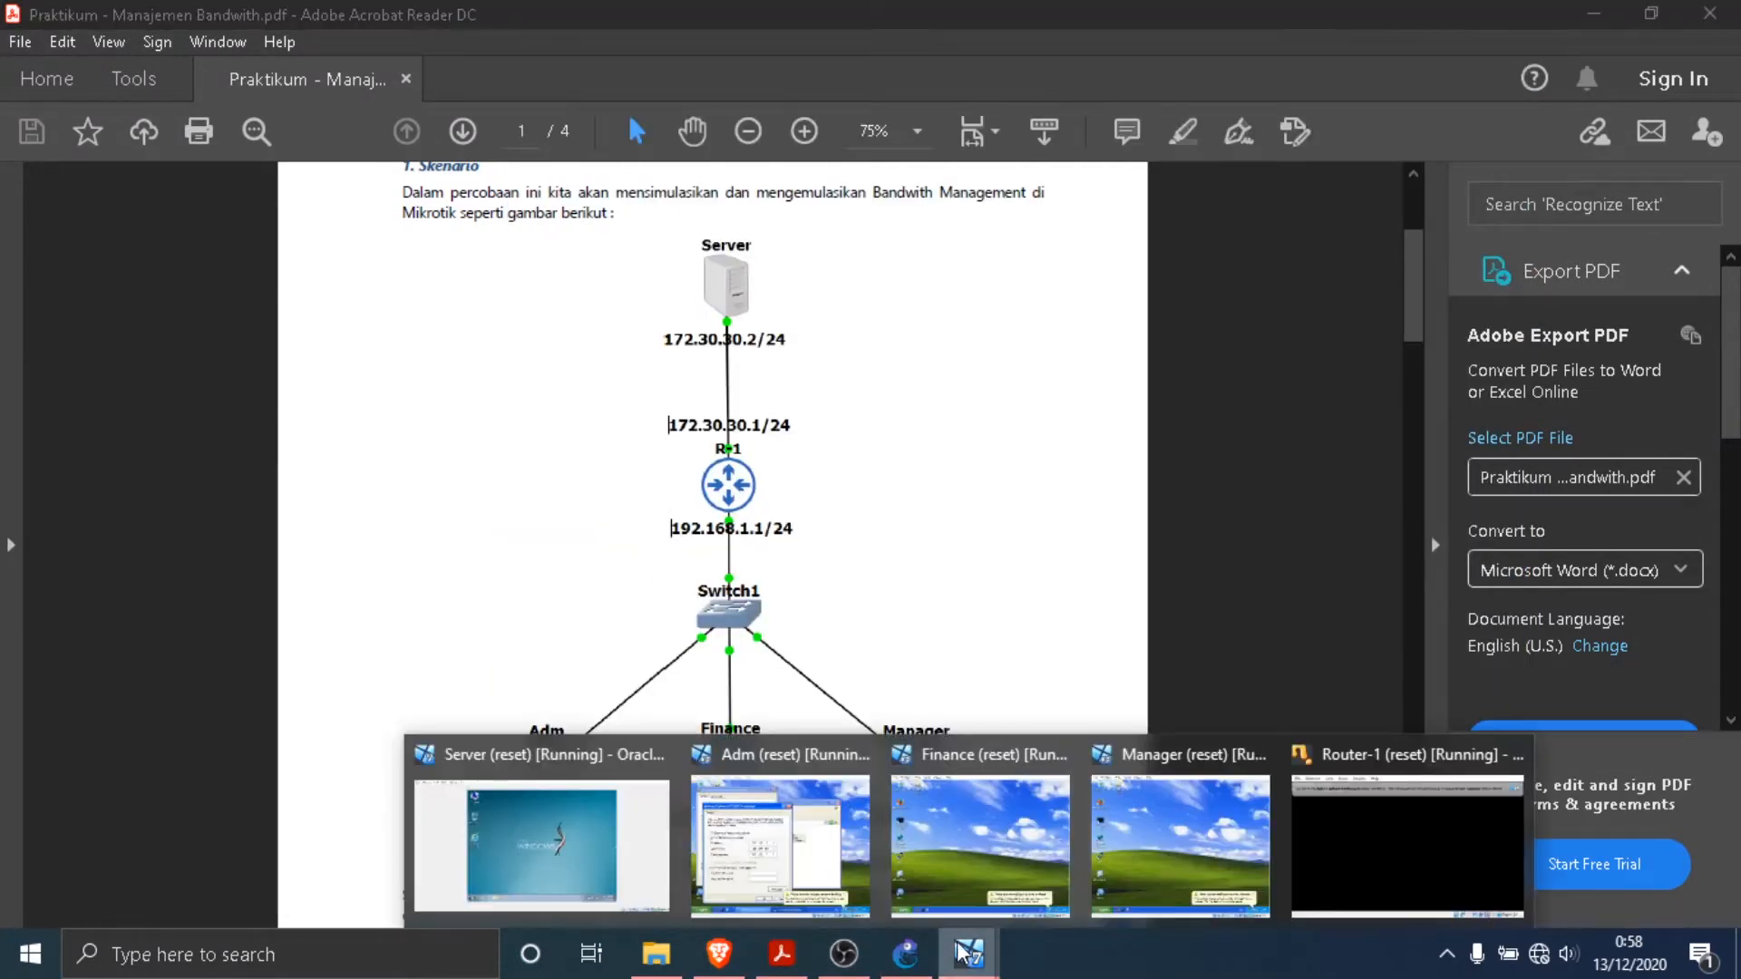
{"action": "left_click", "coordinate": [754, 830]}
{"action": "left_click", "coordinate": [925, 781]}
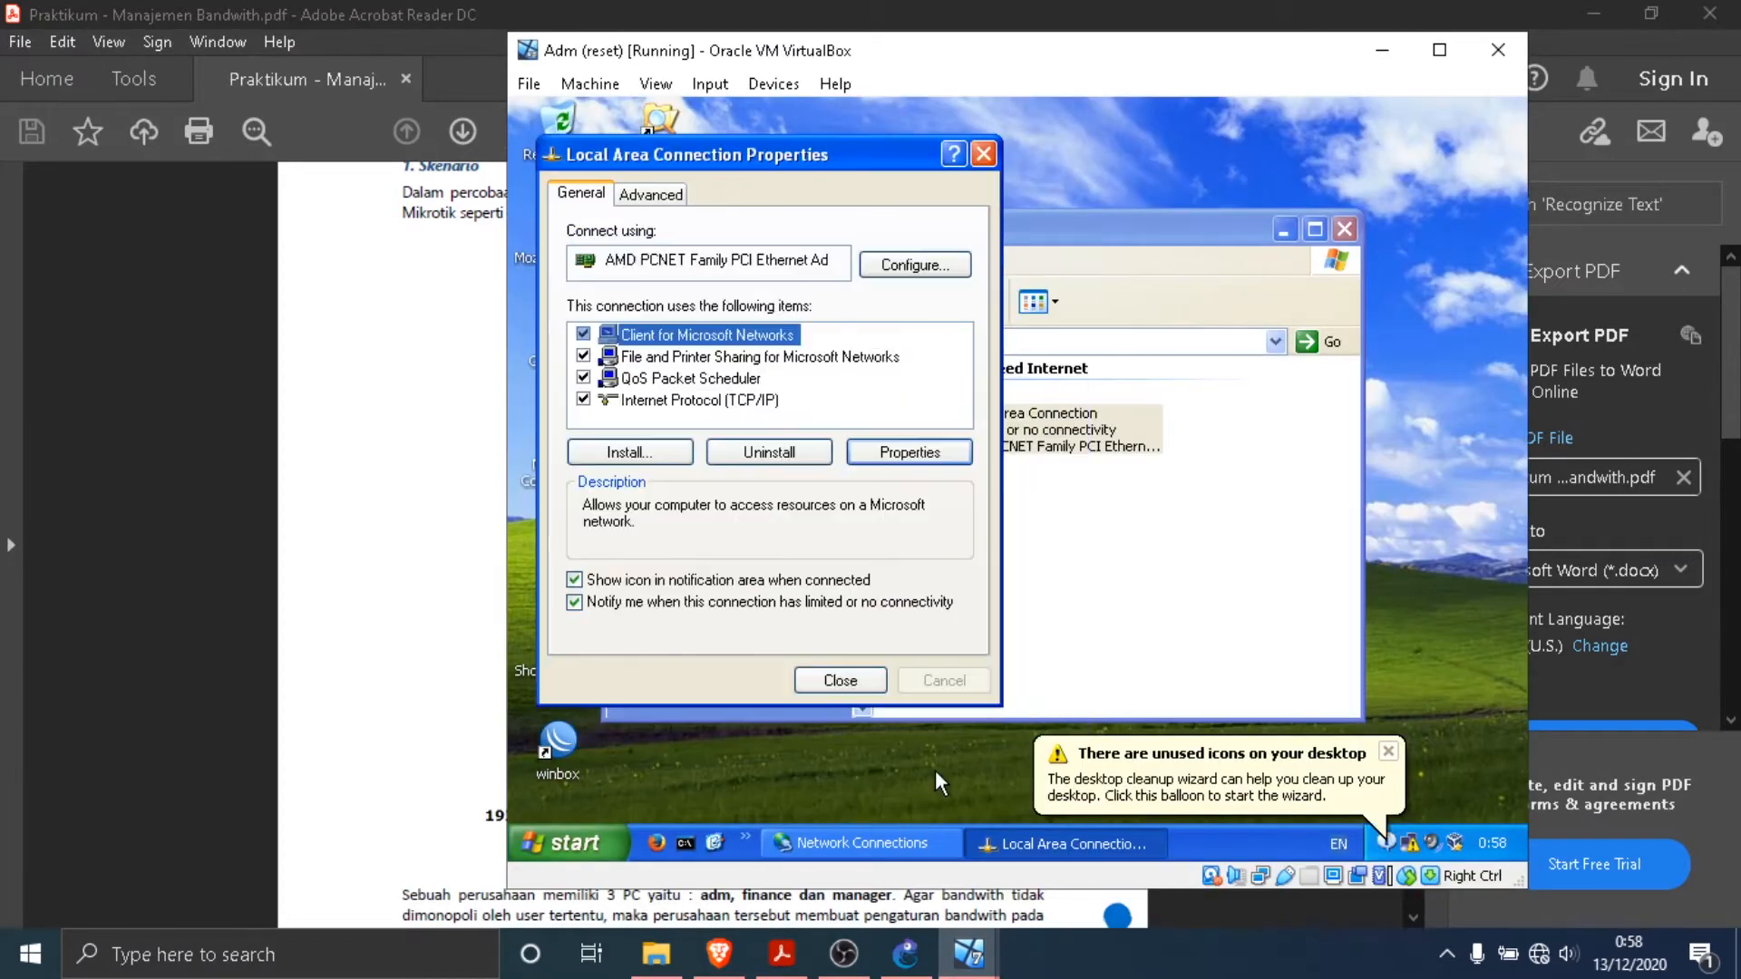
{"action": "left_click", "coordinate": [832, 682]}
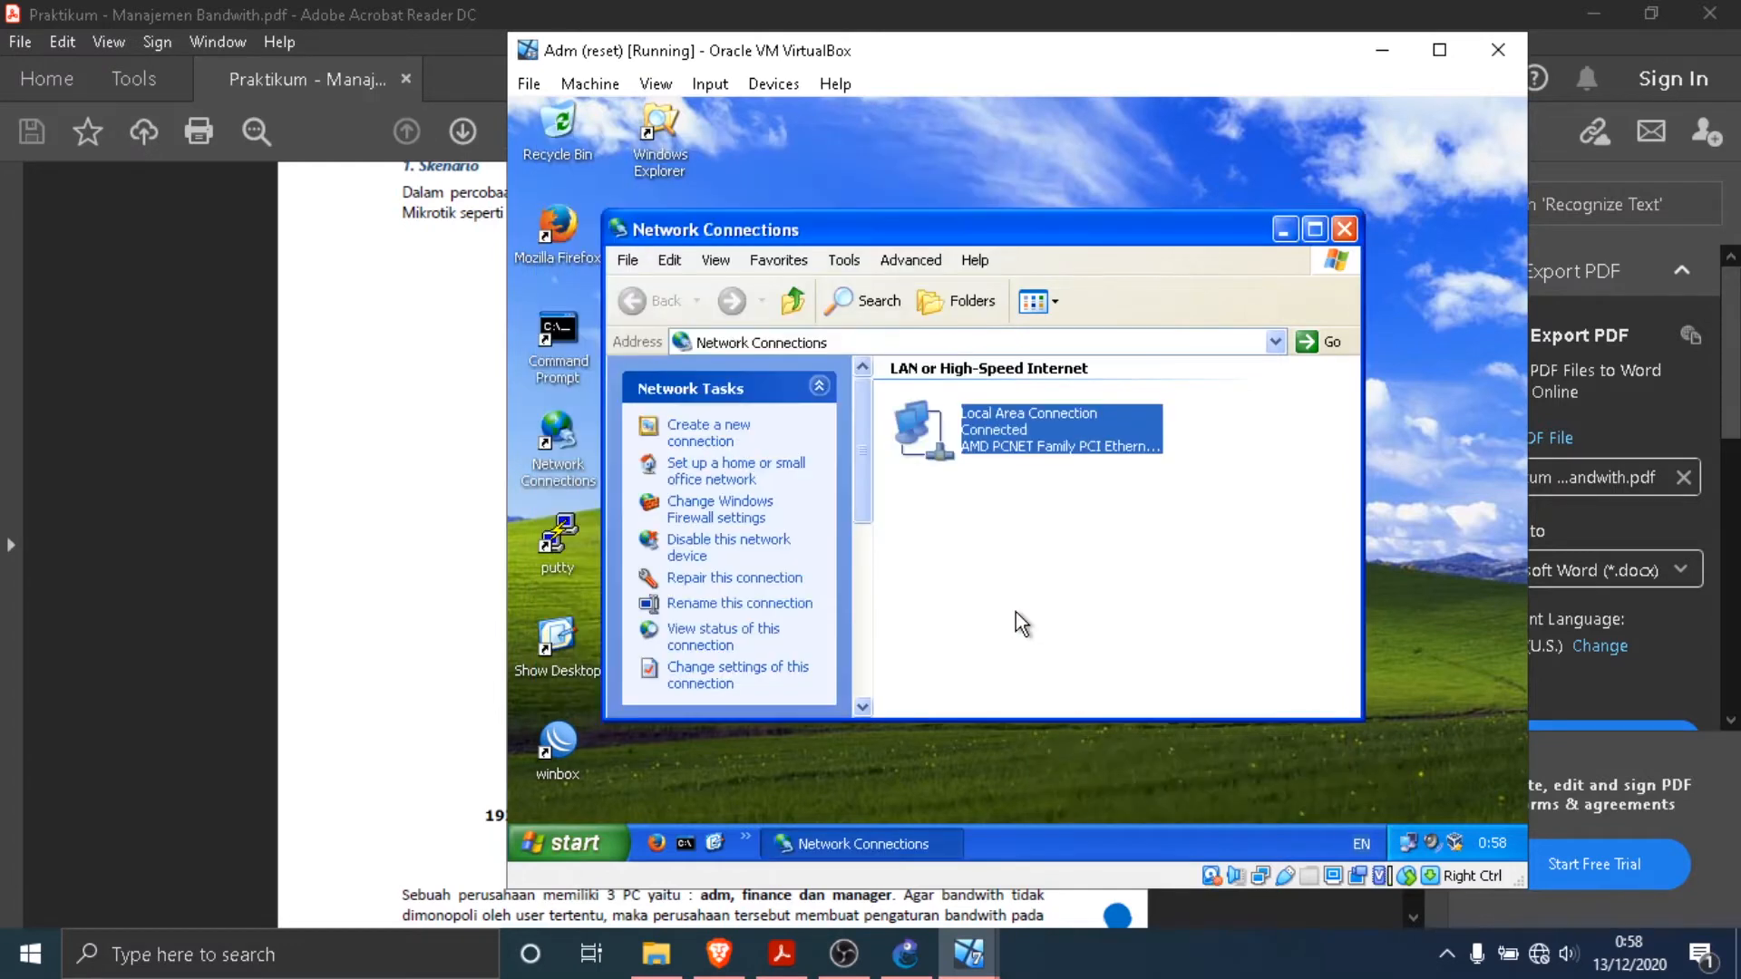
{"action": "left_click", "coordinate": [1348, 236]}
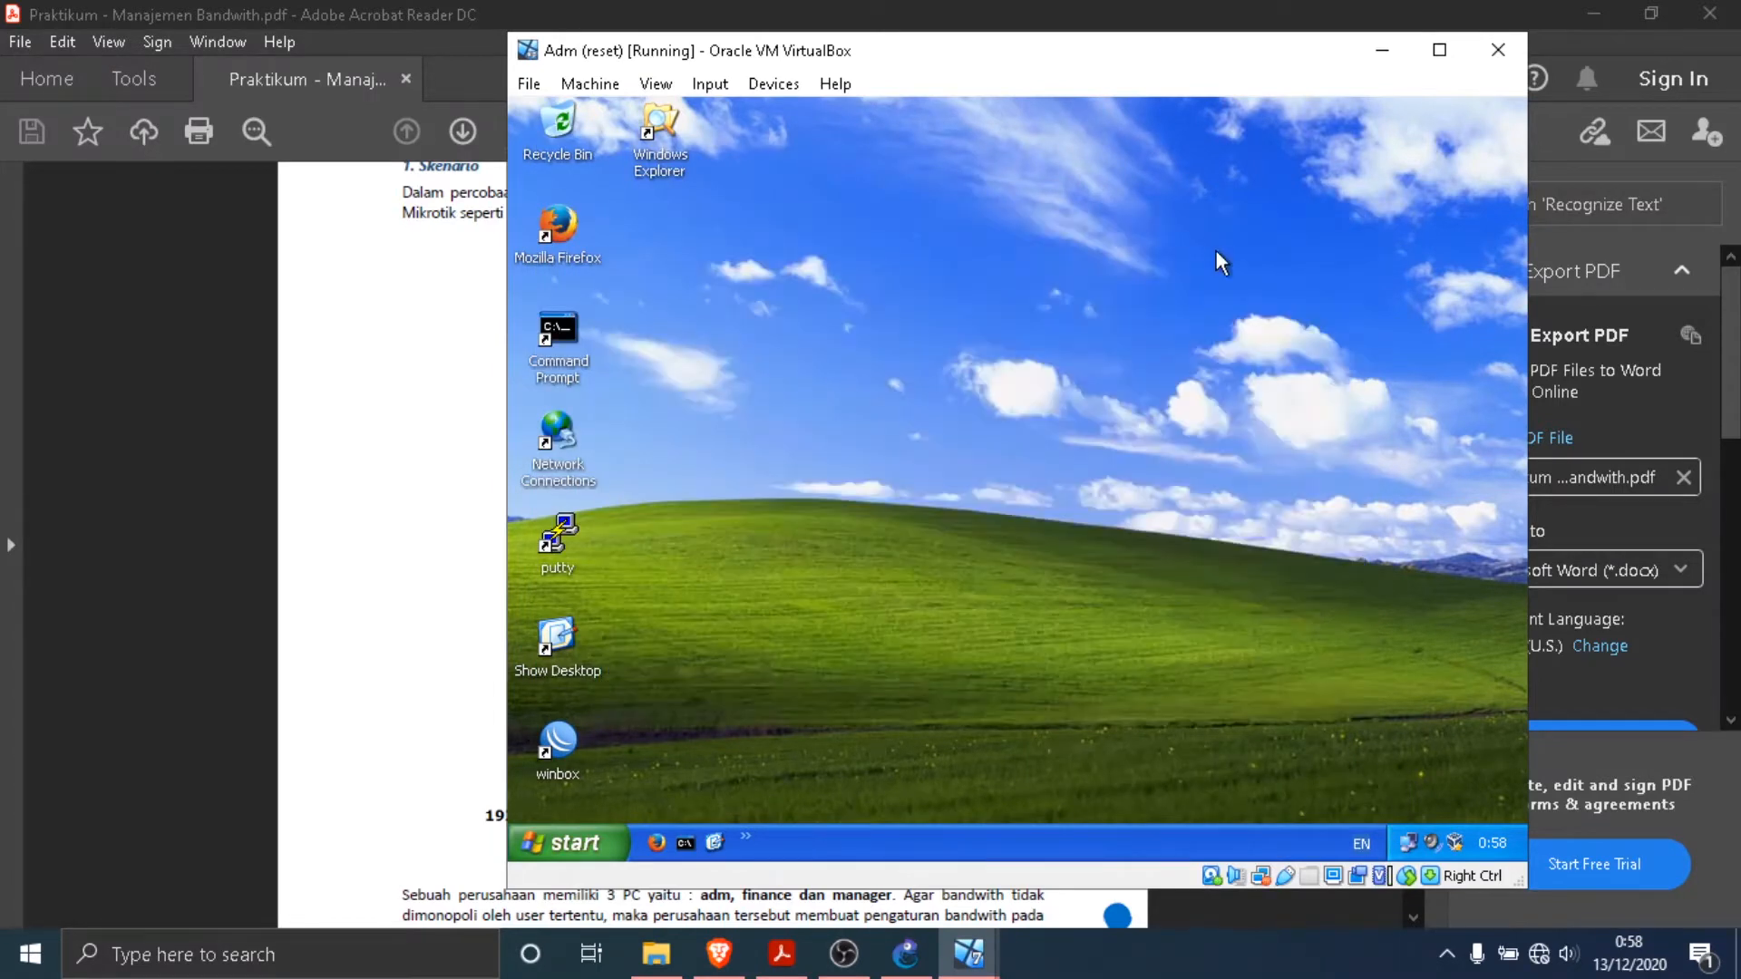
- Switch to the Finance virtual machine and move its window fully into view
{"action": "mouse_move", "coordinate": [968, 954]}
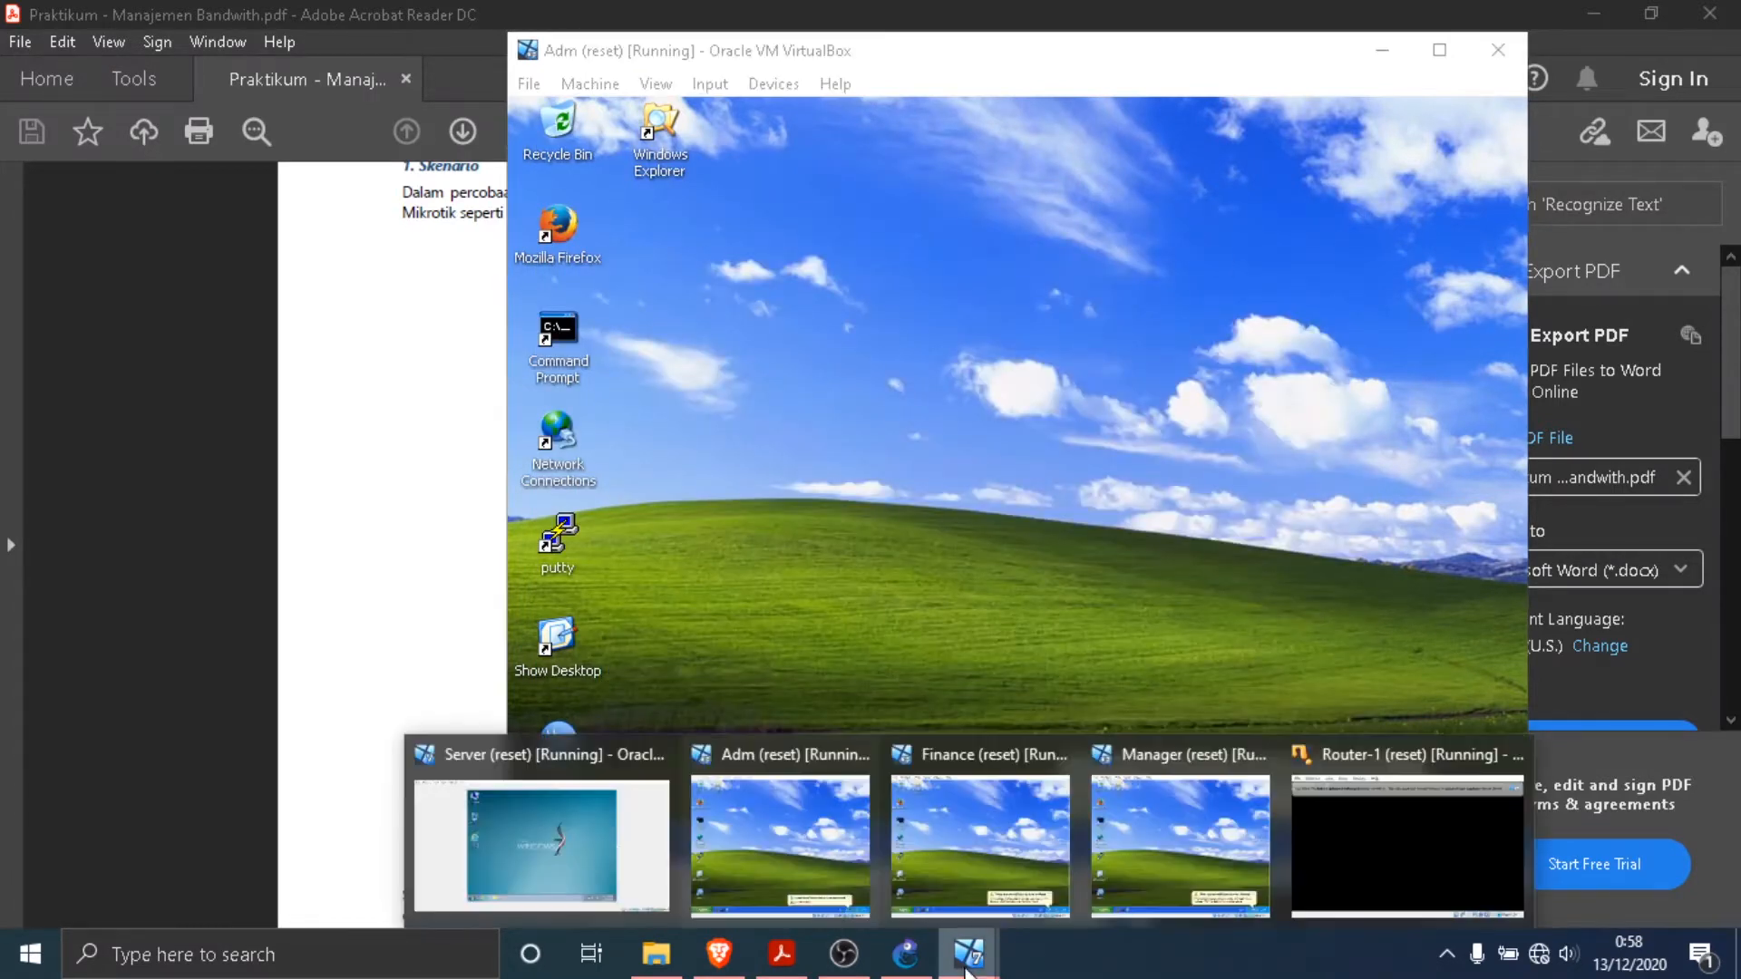
{"action": "left_click", "coordinate": [940, 830]}
{"action": "left_click", "coordinate": [1382, 50]}
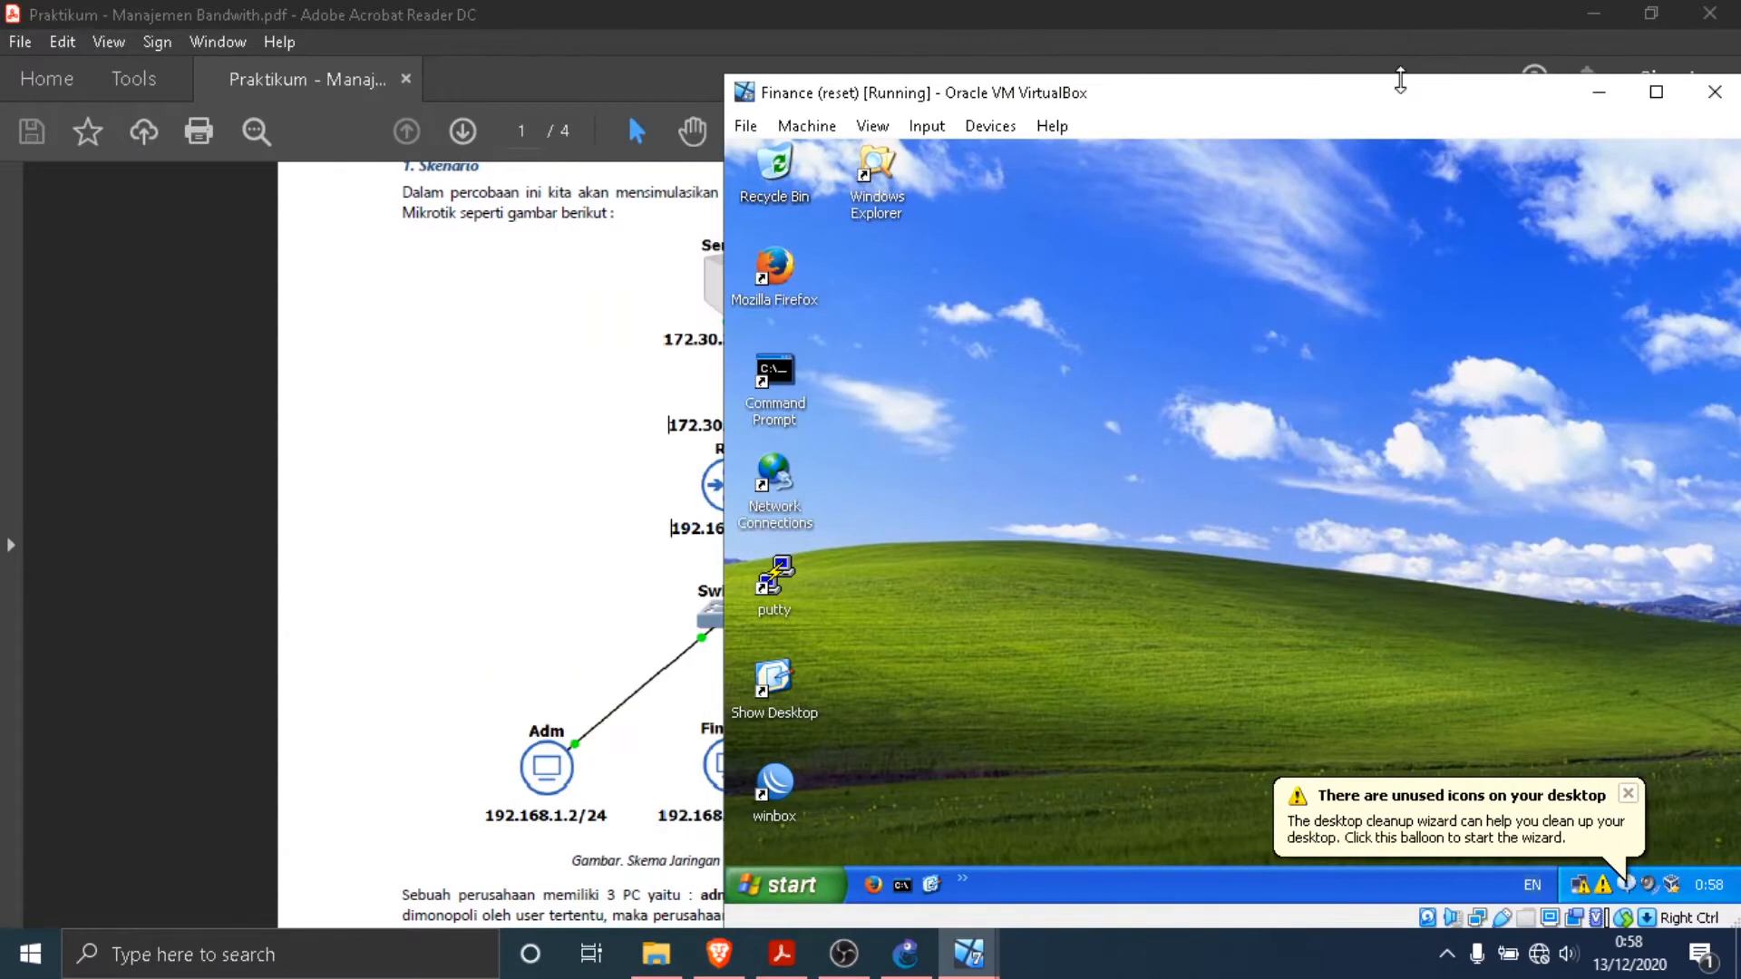
{"action": "left_click_drag", "start_coordinate": [1390, 91], "coordinate": [1179, 31]}
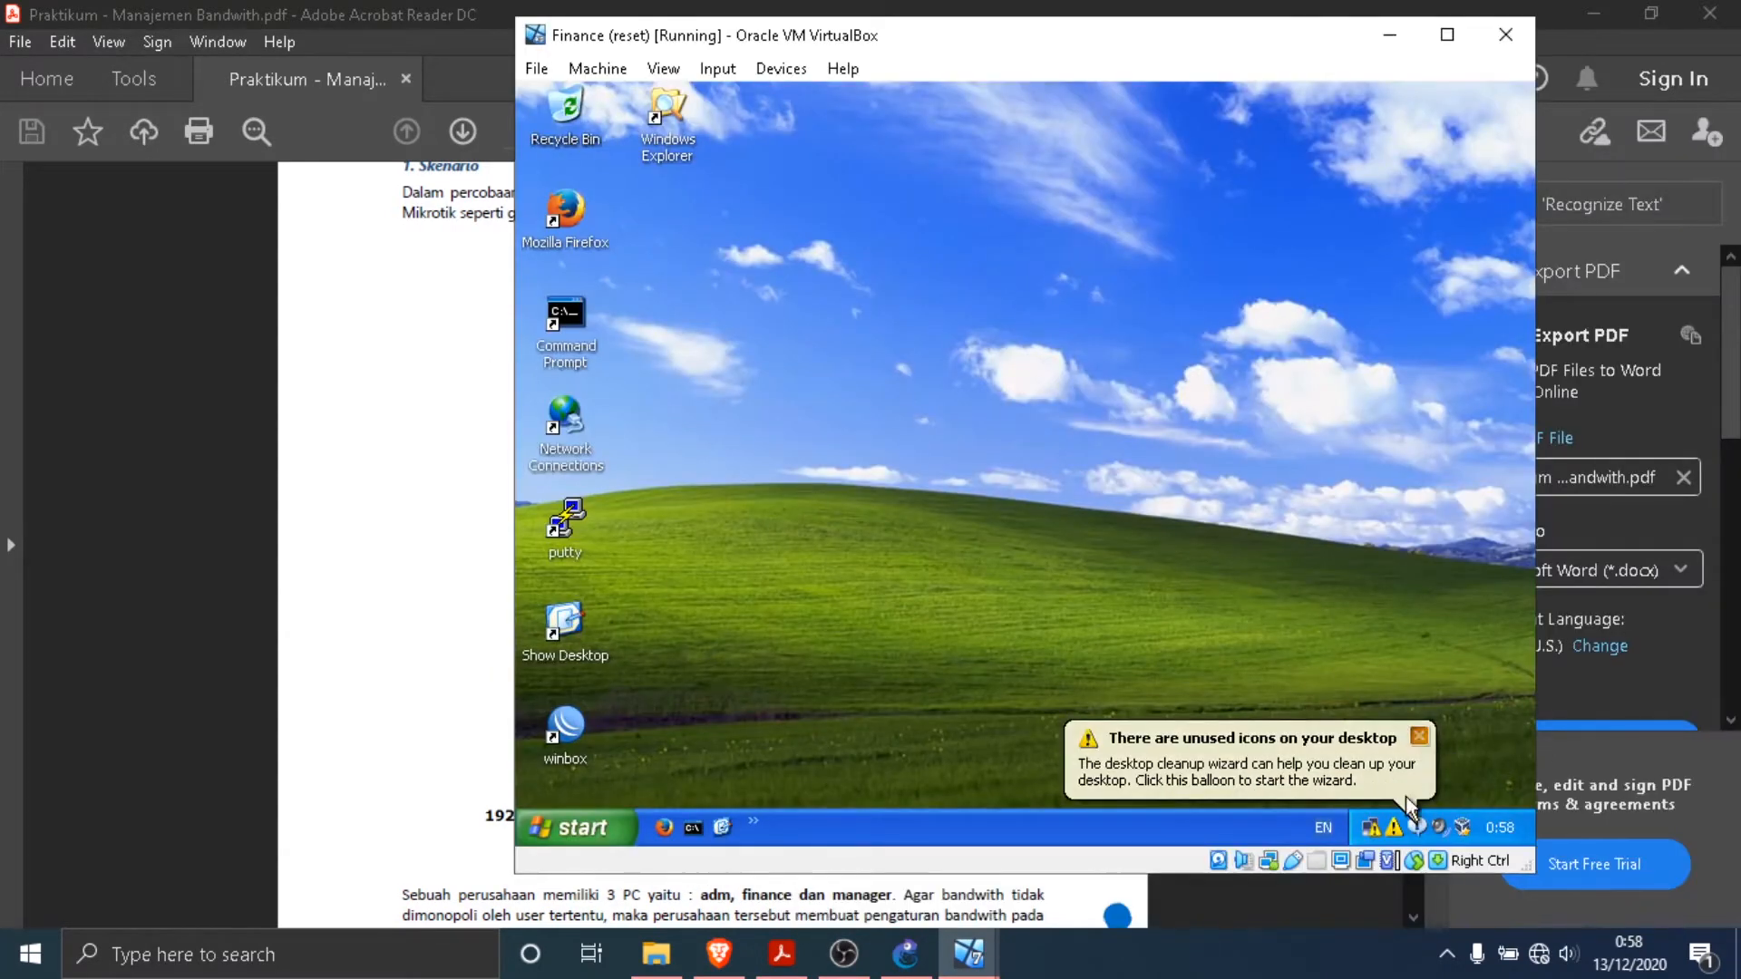
- Open the Internet Protocol (TCP/IP) properties of Finance's Local Area Connection
{"action": "right_click", "coordinate": [1369, 827]}
{"action": "left_click", "coordinate": [1345, 816]}
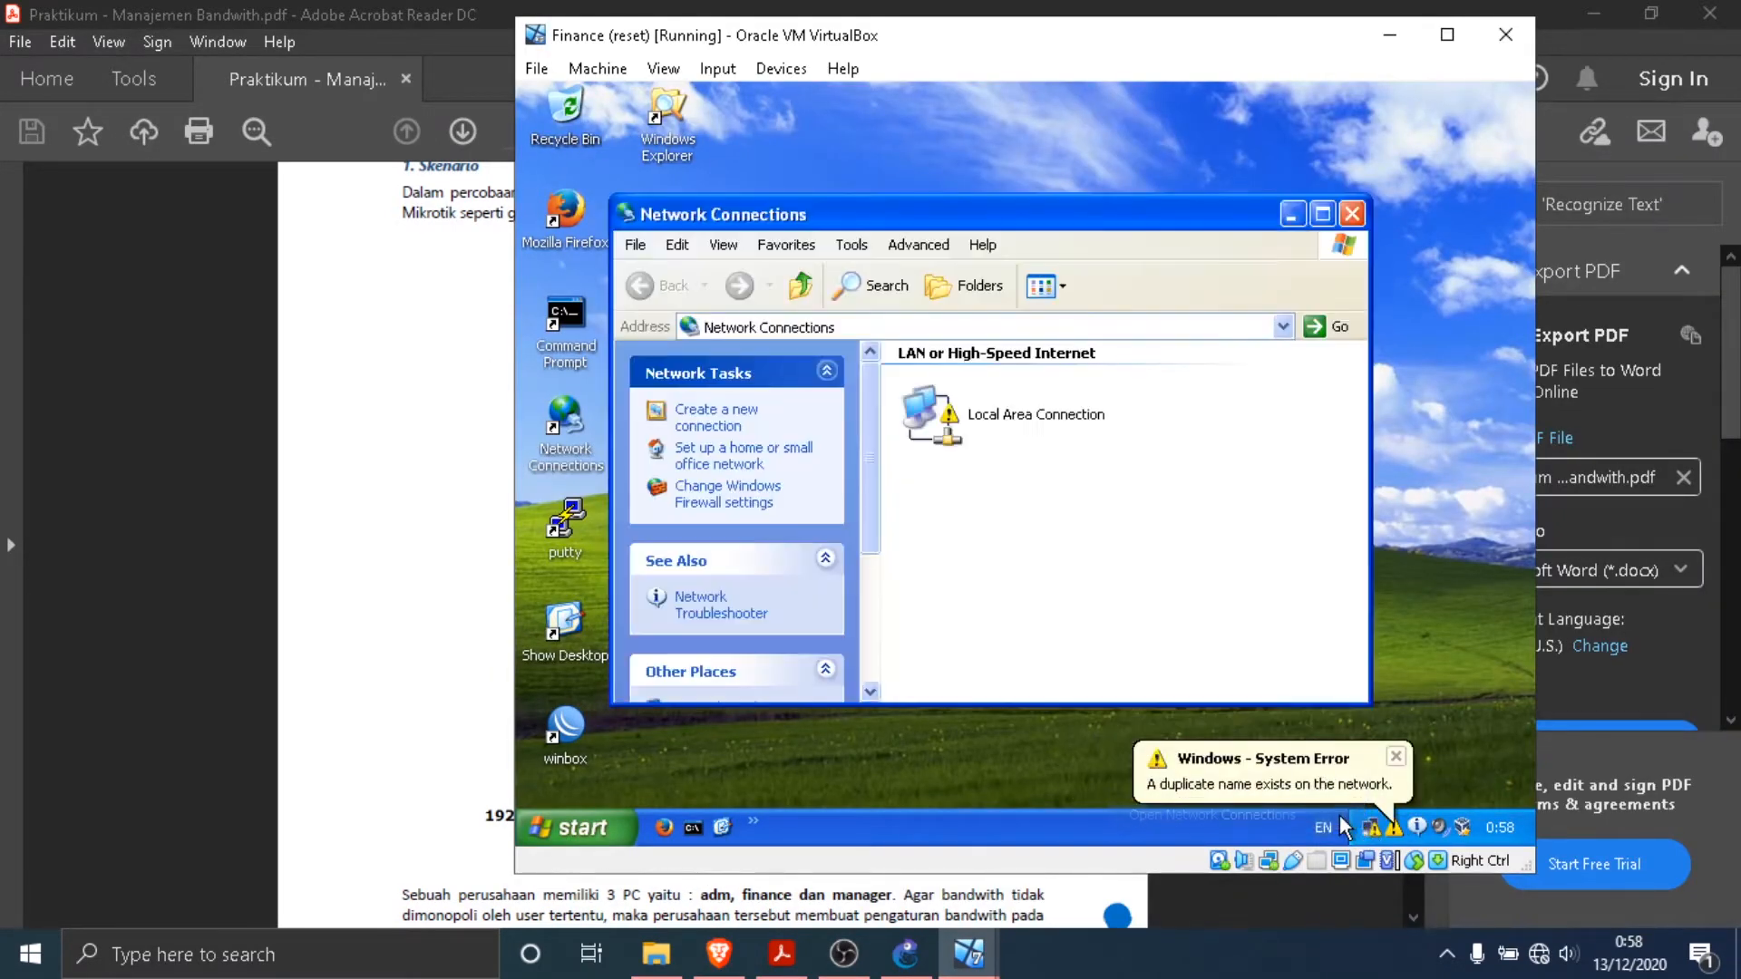
{"action": "right_click", "coordinate": [955, 412]}
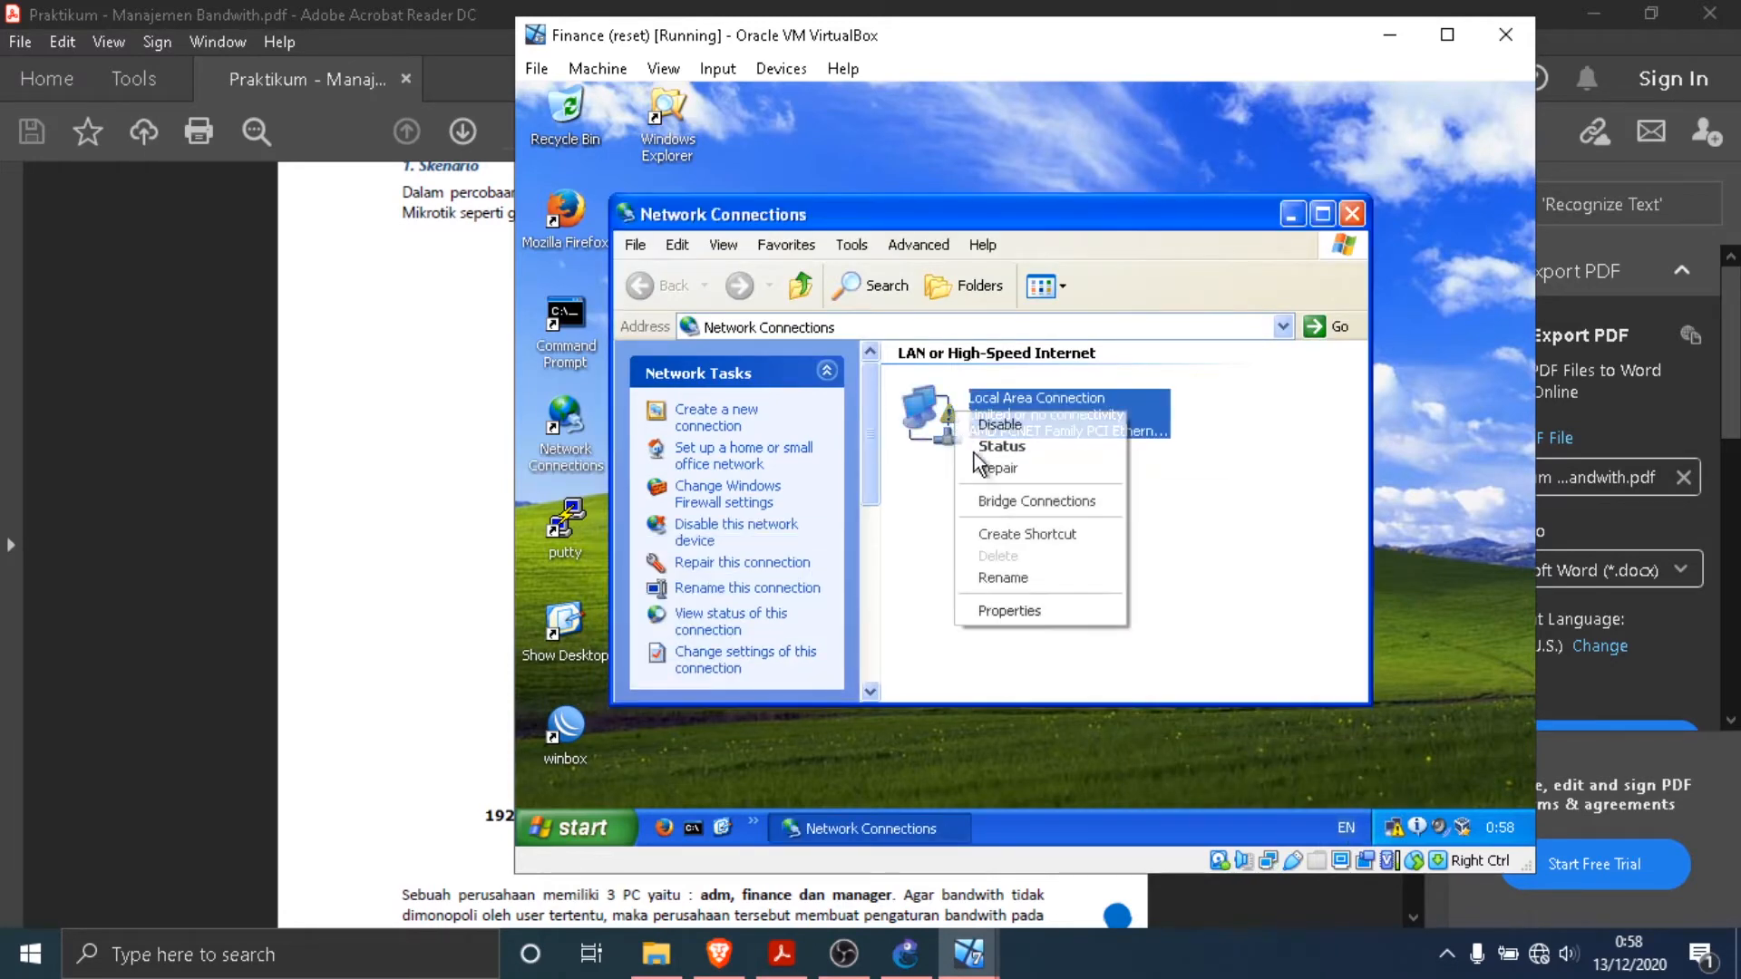
{"action": "left_click", "coordinate": [1003, 609]}
{"action": "left_click", "coordinate": [766, 388]}
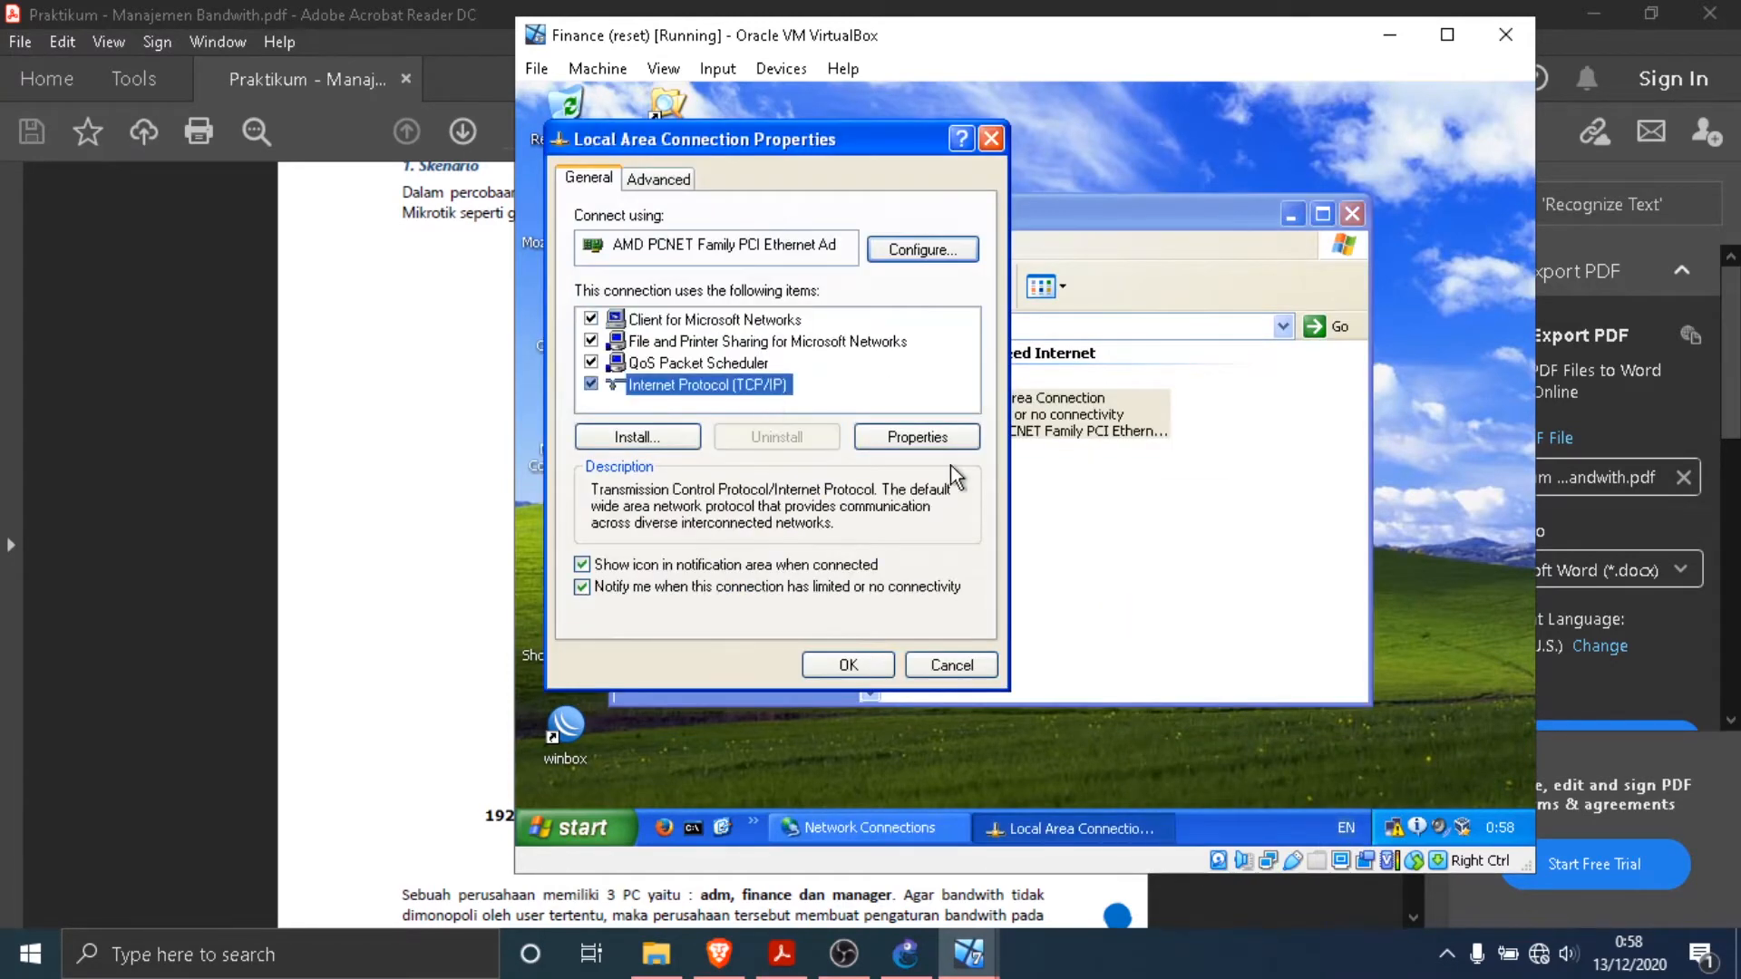
{"action": "left_click", "coordinate": [917, 440]}
- Switch Finance to manual addressing and set its IP address to 192.168.1.3, as given in the PDF network diagram
{"action": "left_click", "coordinate": [809, 423]}
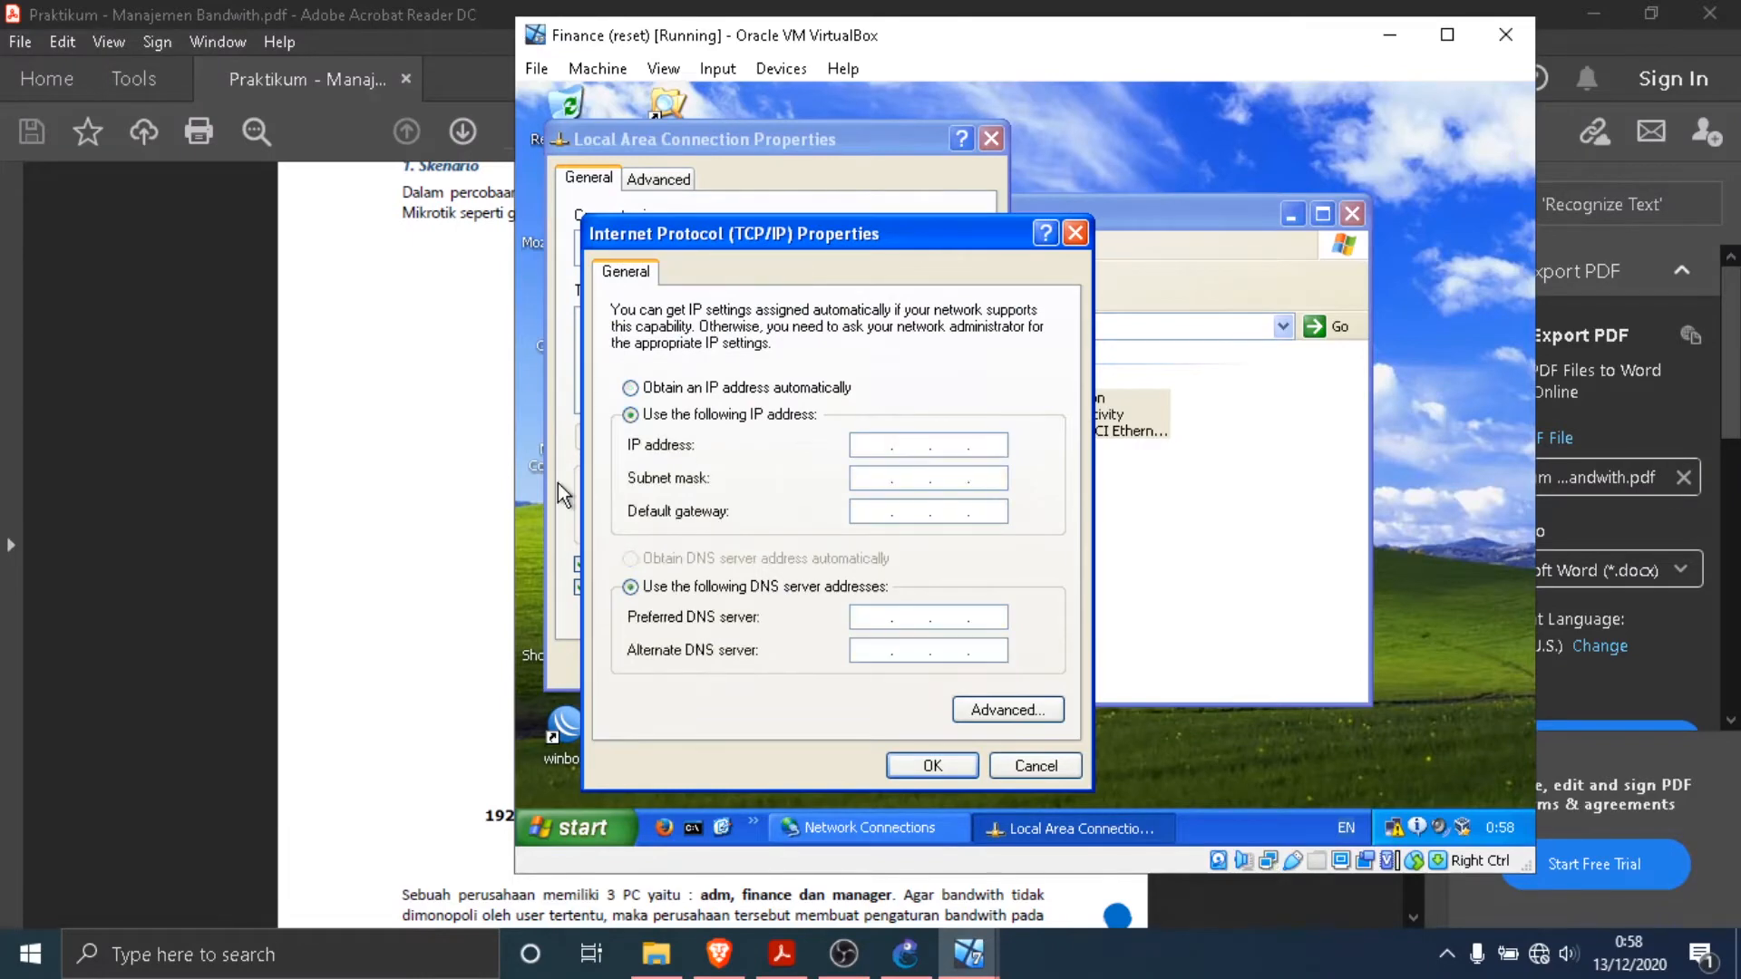
{"action": "left_click", "coordinate": [466, 517]}
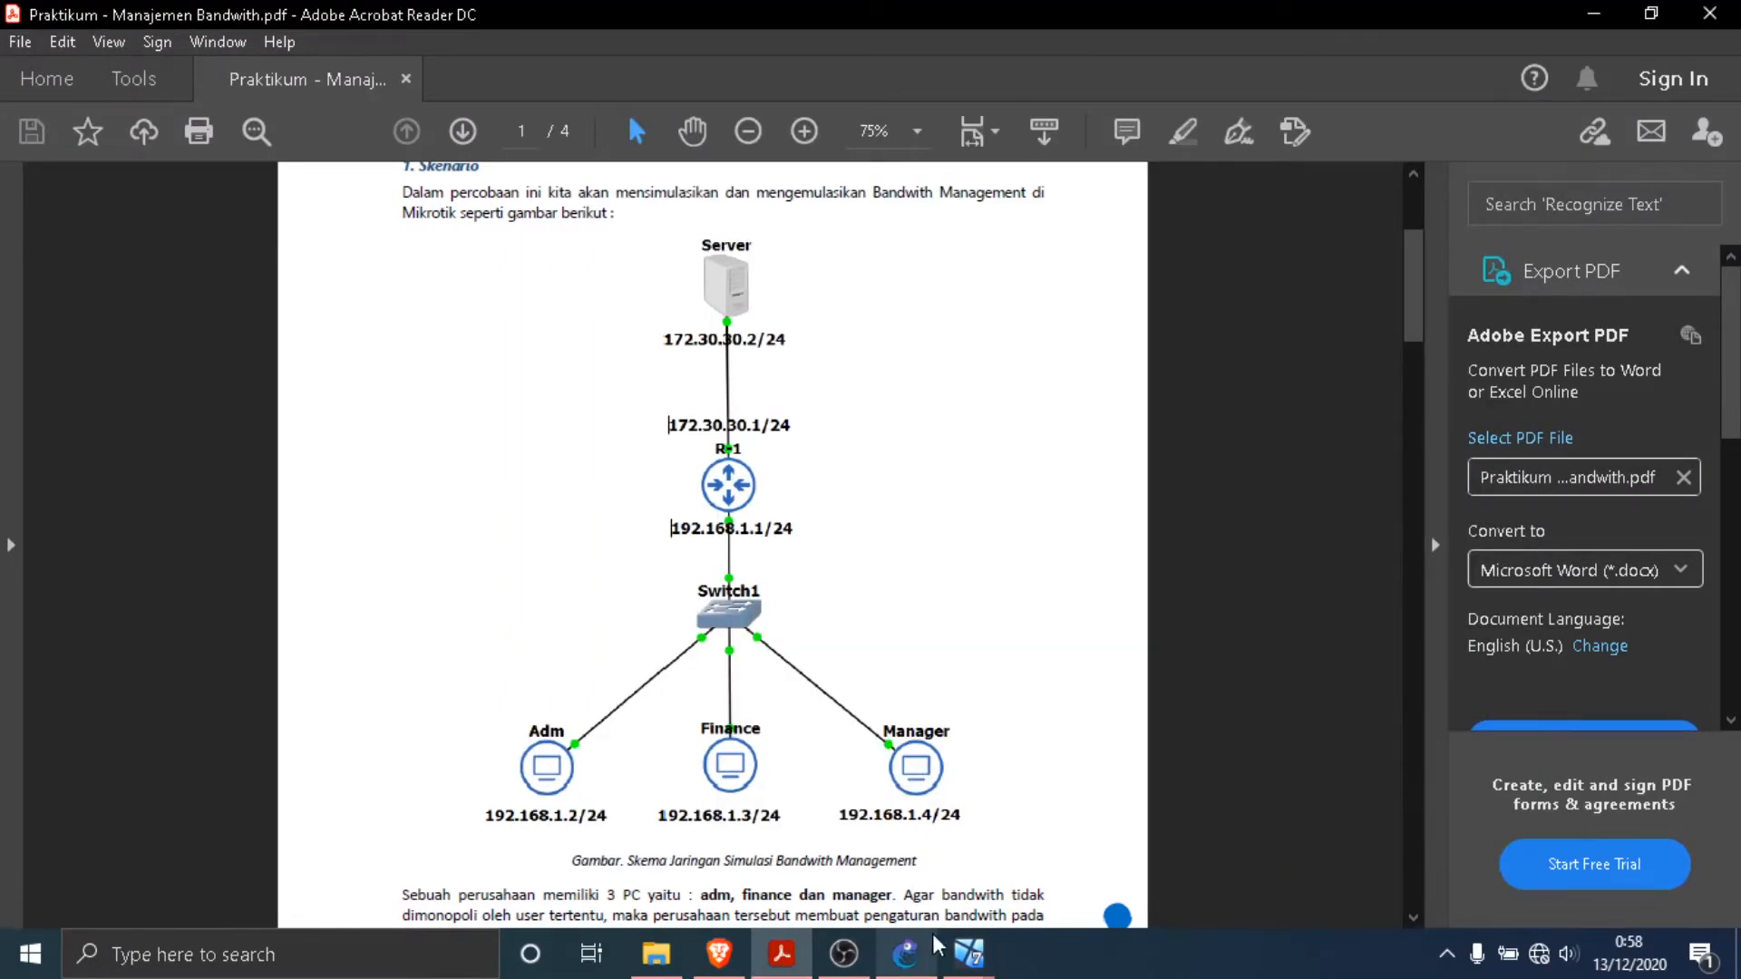
{"action": "left_click", "coordinate": [968, 952]}
{"action": "left_click", "coordinate": [1048, 830]}
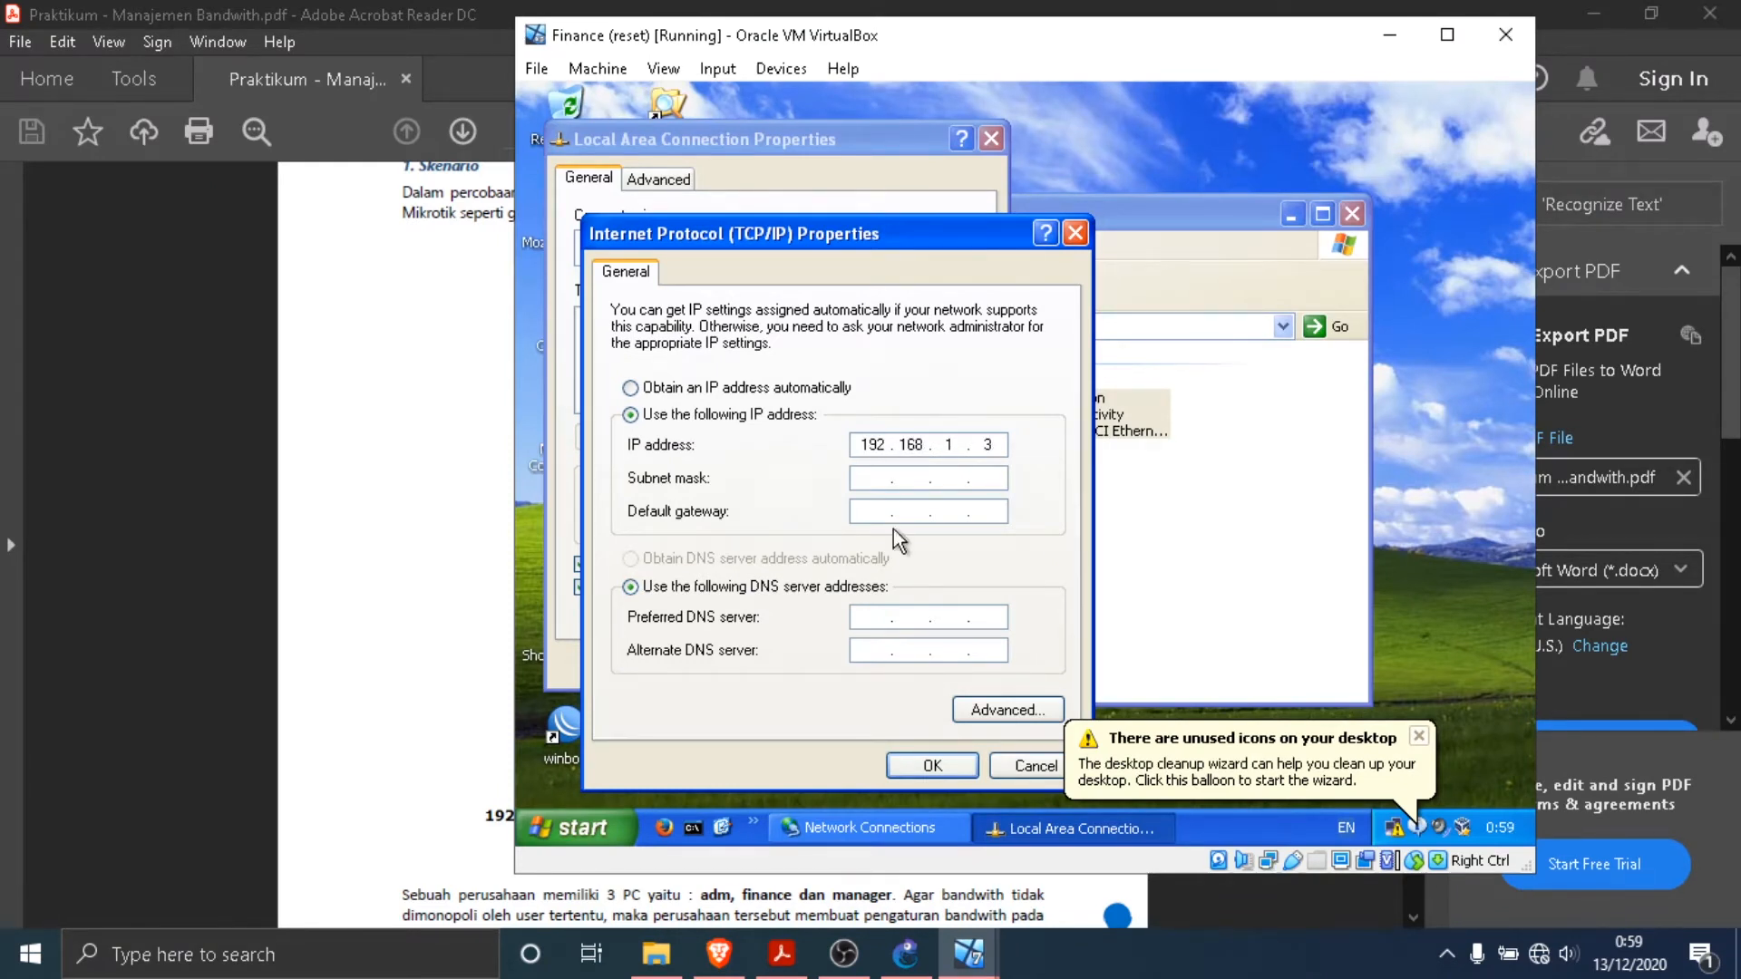
- Set Finance's subnet mask to 255.255.255.0 and its default gateway to the router's LAN address, apply the settings and close the network connections
{"action": "left_click", "coordinate": [875, 478]}
{"action": "left_click", "coordinate": [877, 513]}
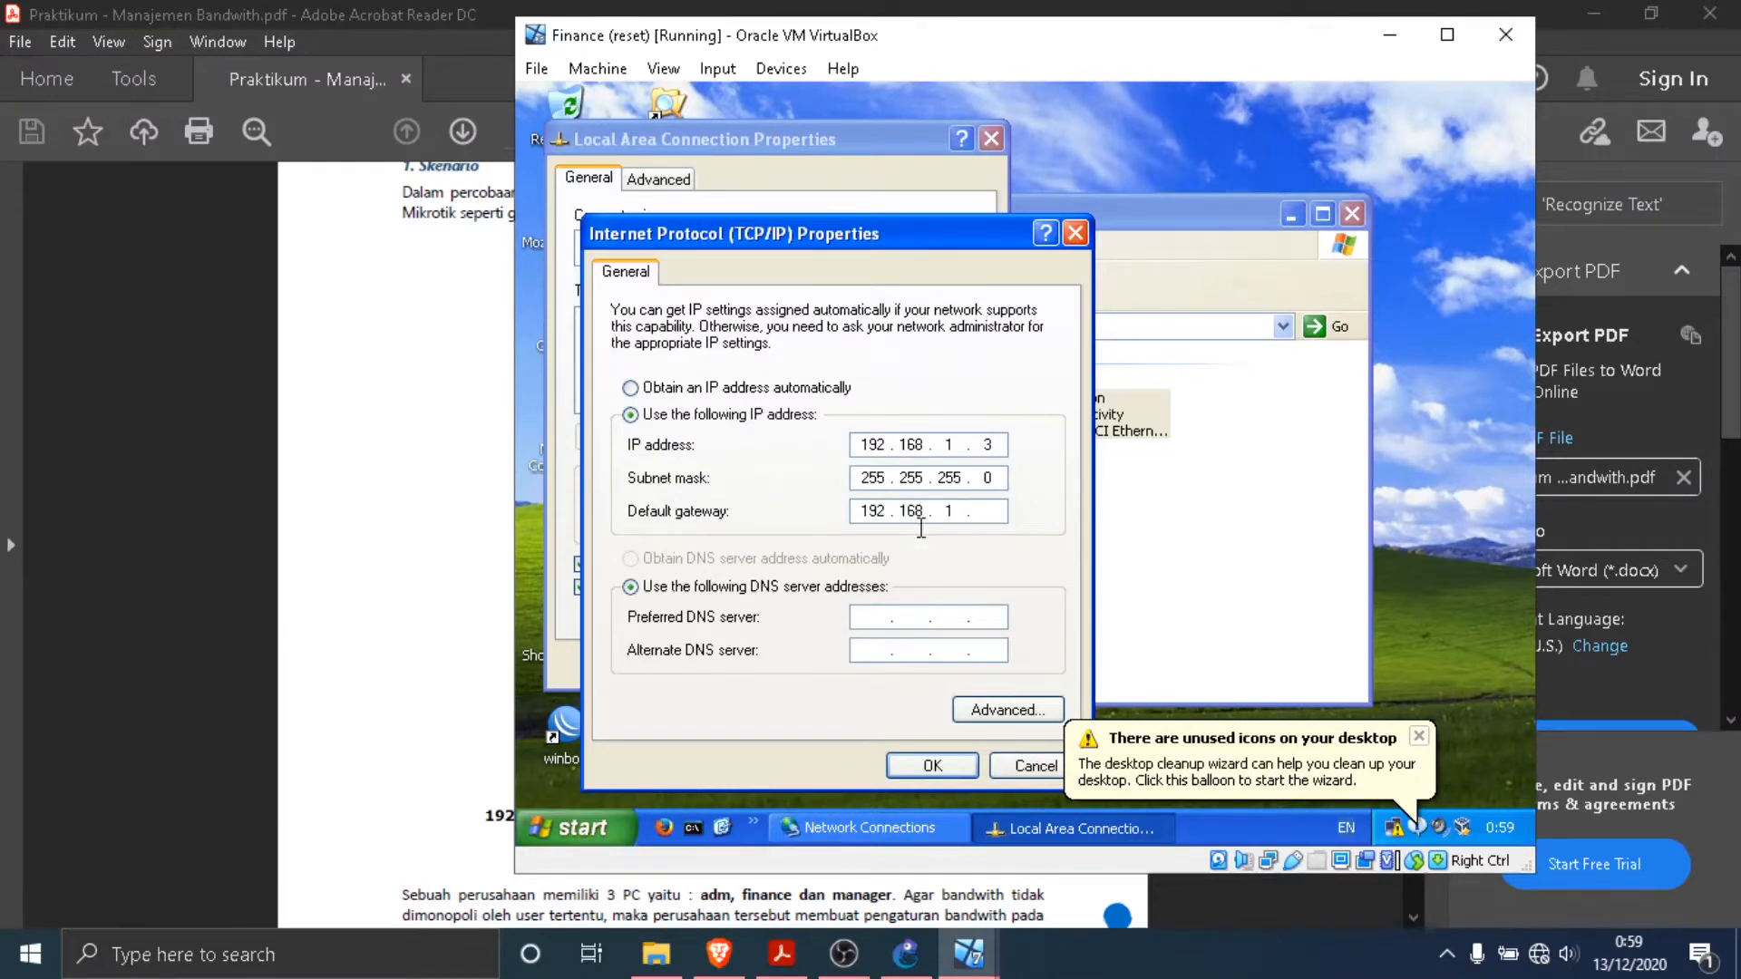
{"action": "left_click", "coordinate": [935, 765]}
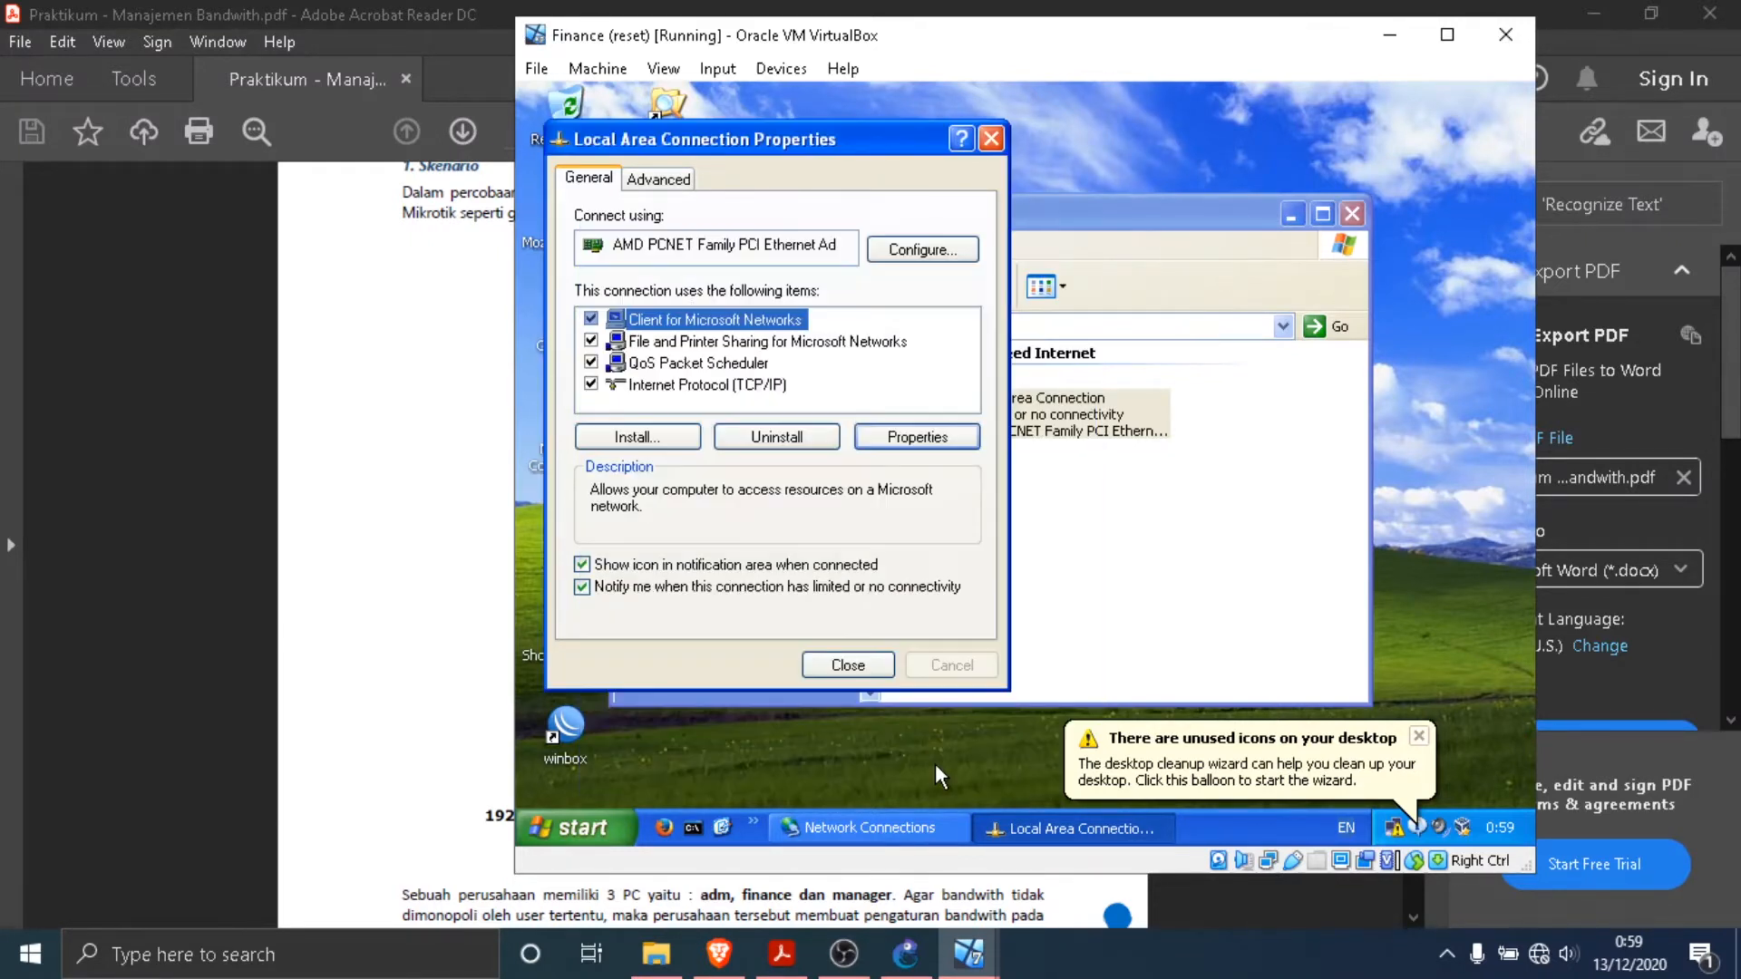
{"action": "left_click", "coordinate": [853, 665]}
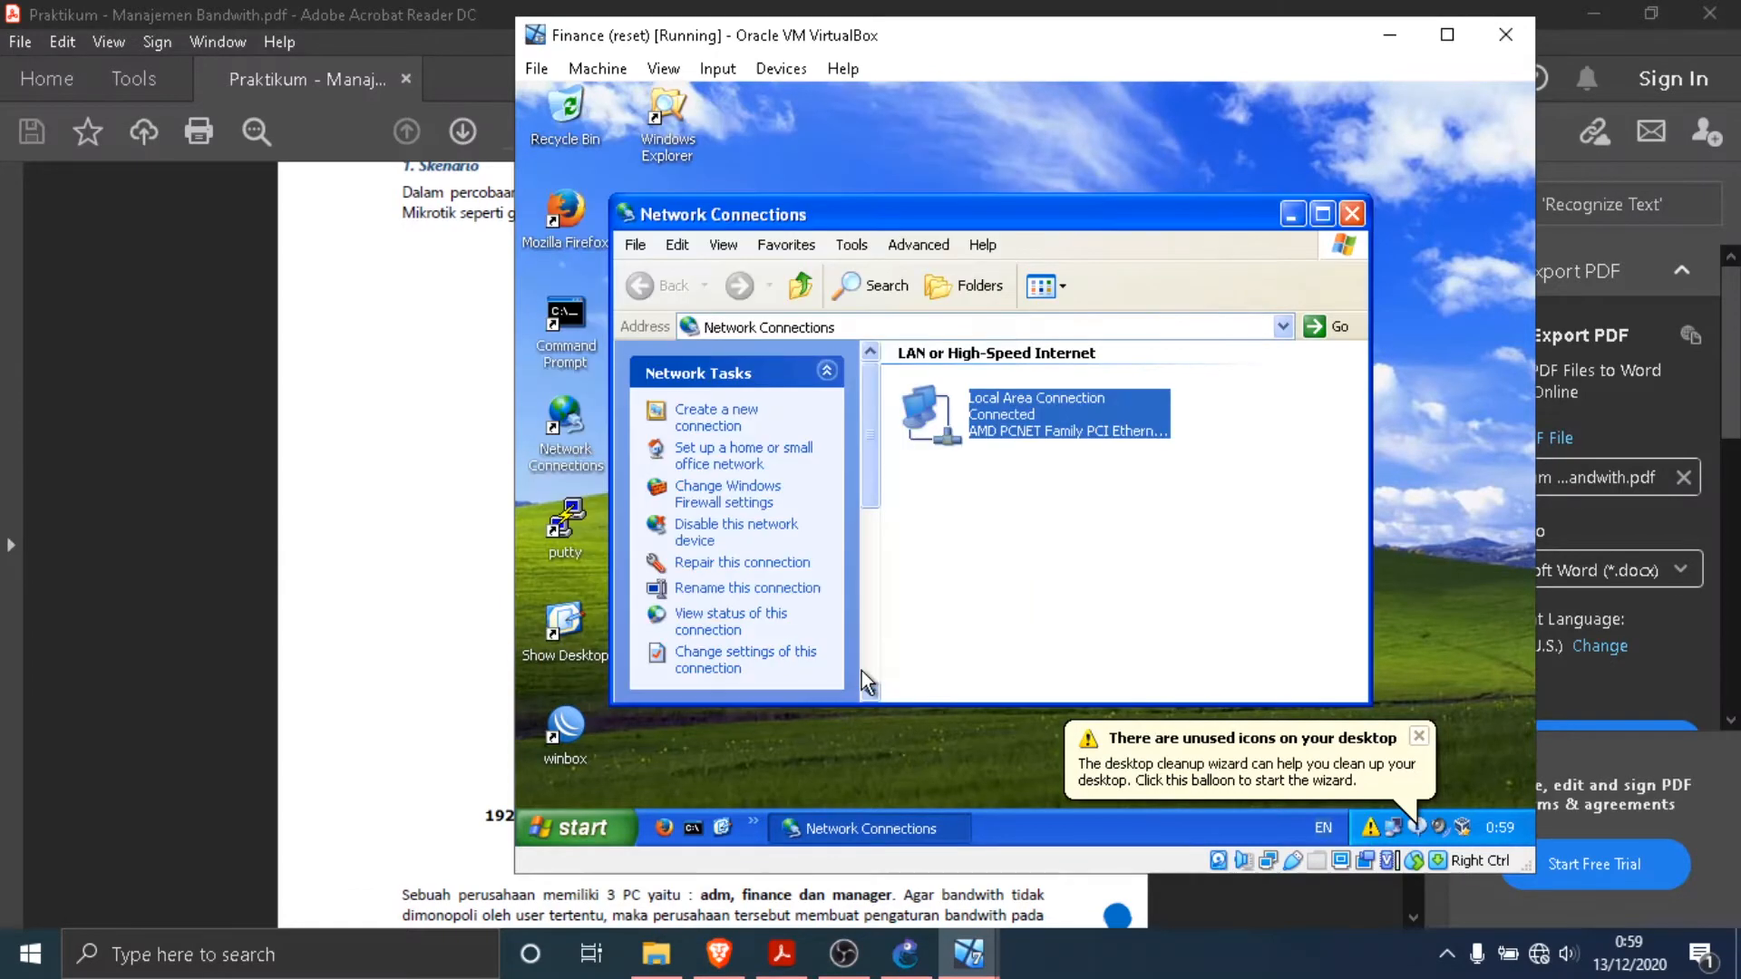
{"action": "left_click", "coordinate": [1056, 617]}
{"action": "left_click", "coordinate": [1352, 214]}
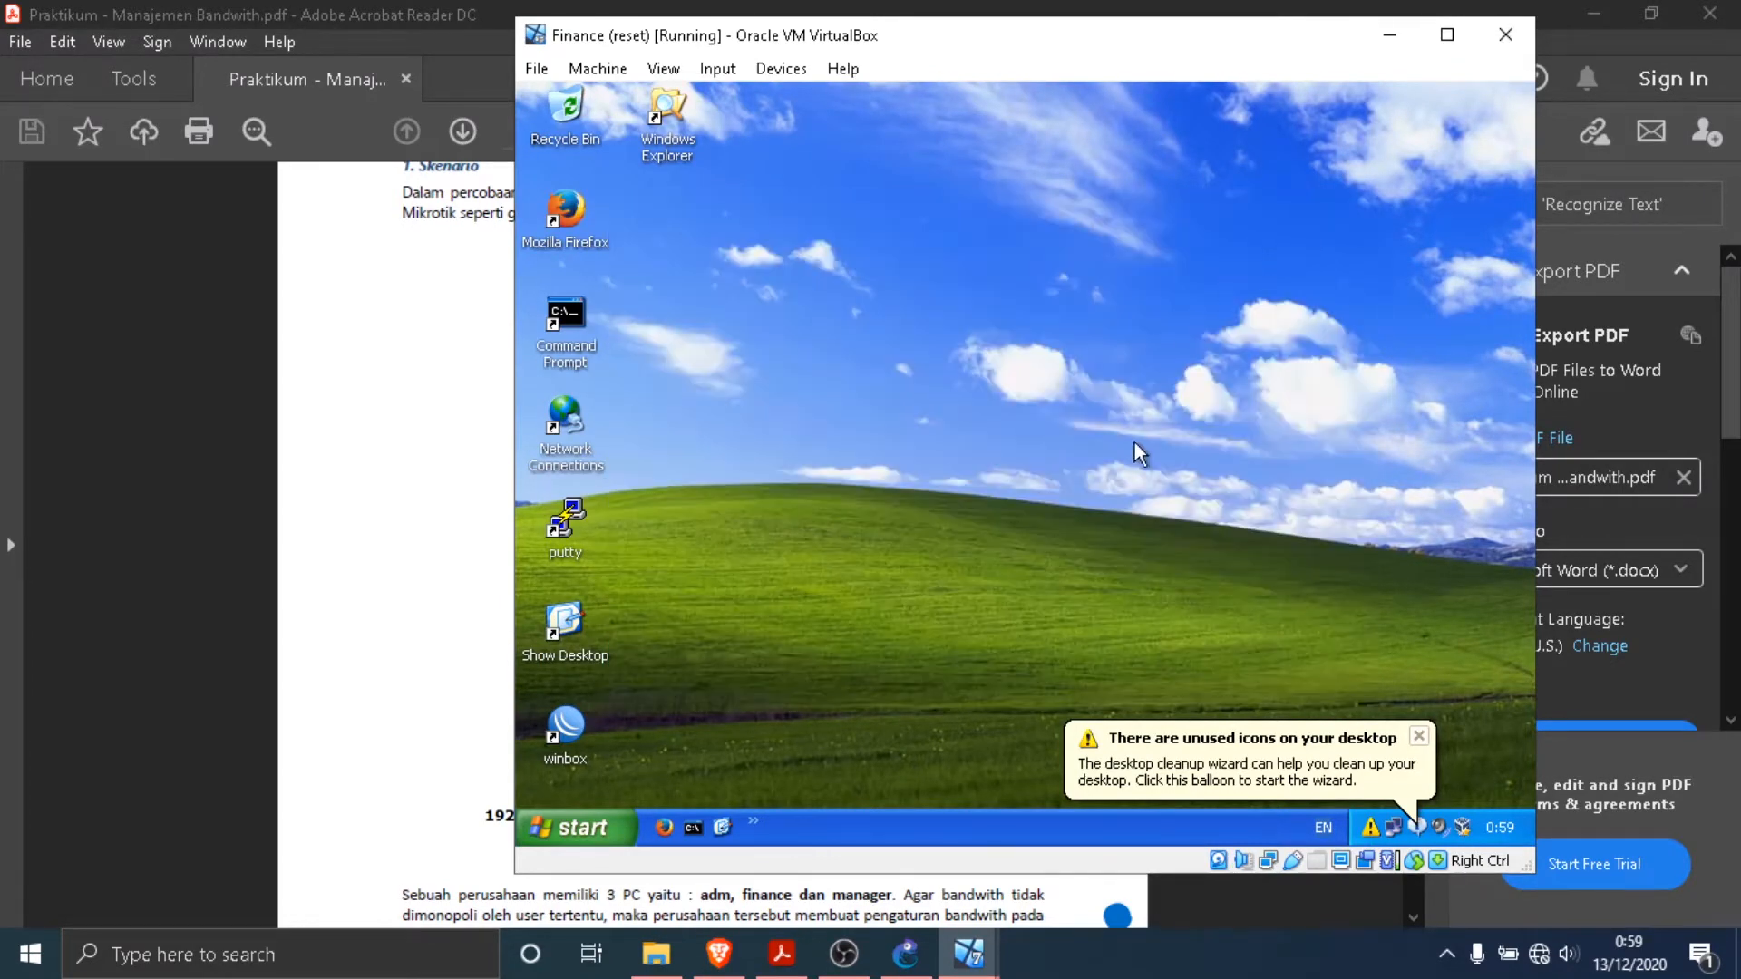
- Switch to the Manager virtual machine, minimize Finance, move Manager's window fully into view and dismiss its notifications
{"action": "mouse_move", "coordinate": [968, 954]}
{"action": "left_click", "coordinate": [1148, 832]}
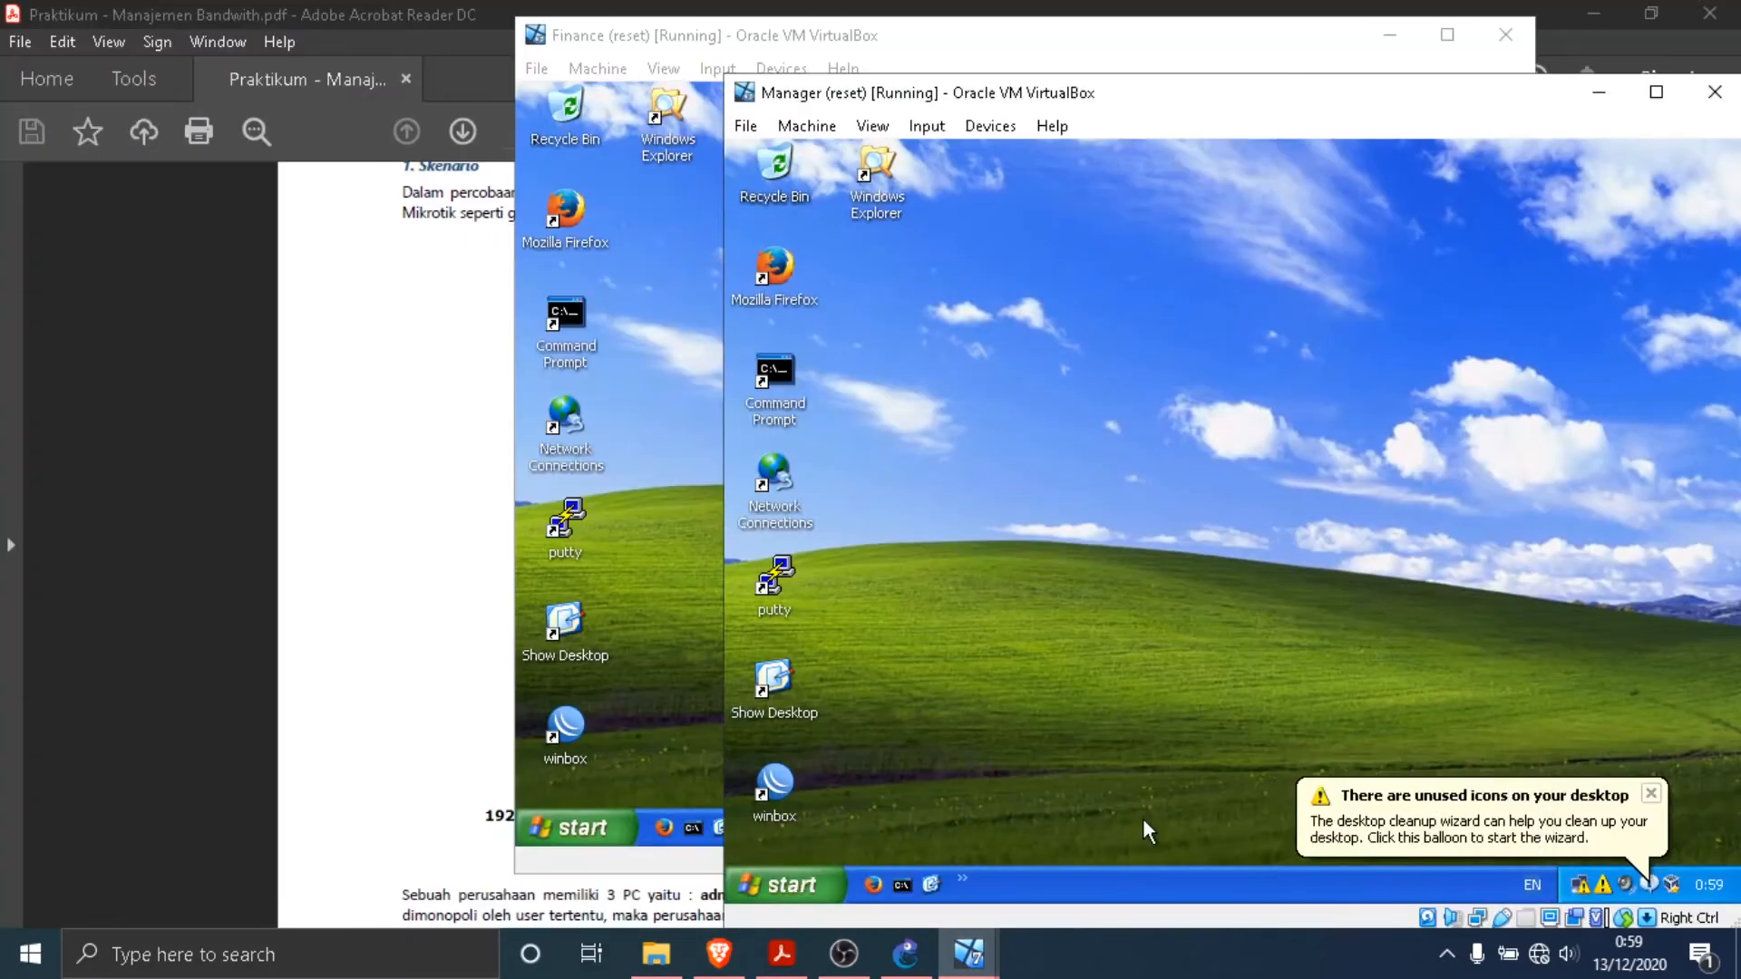
{"action": "left_click", "coordinate": [1651, 795]}
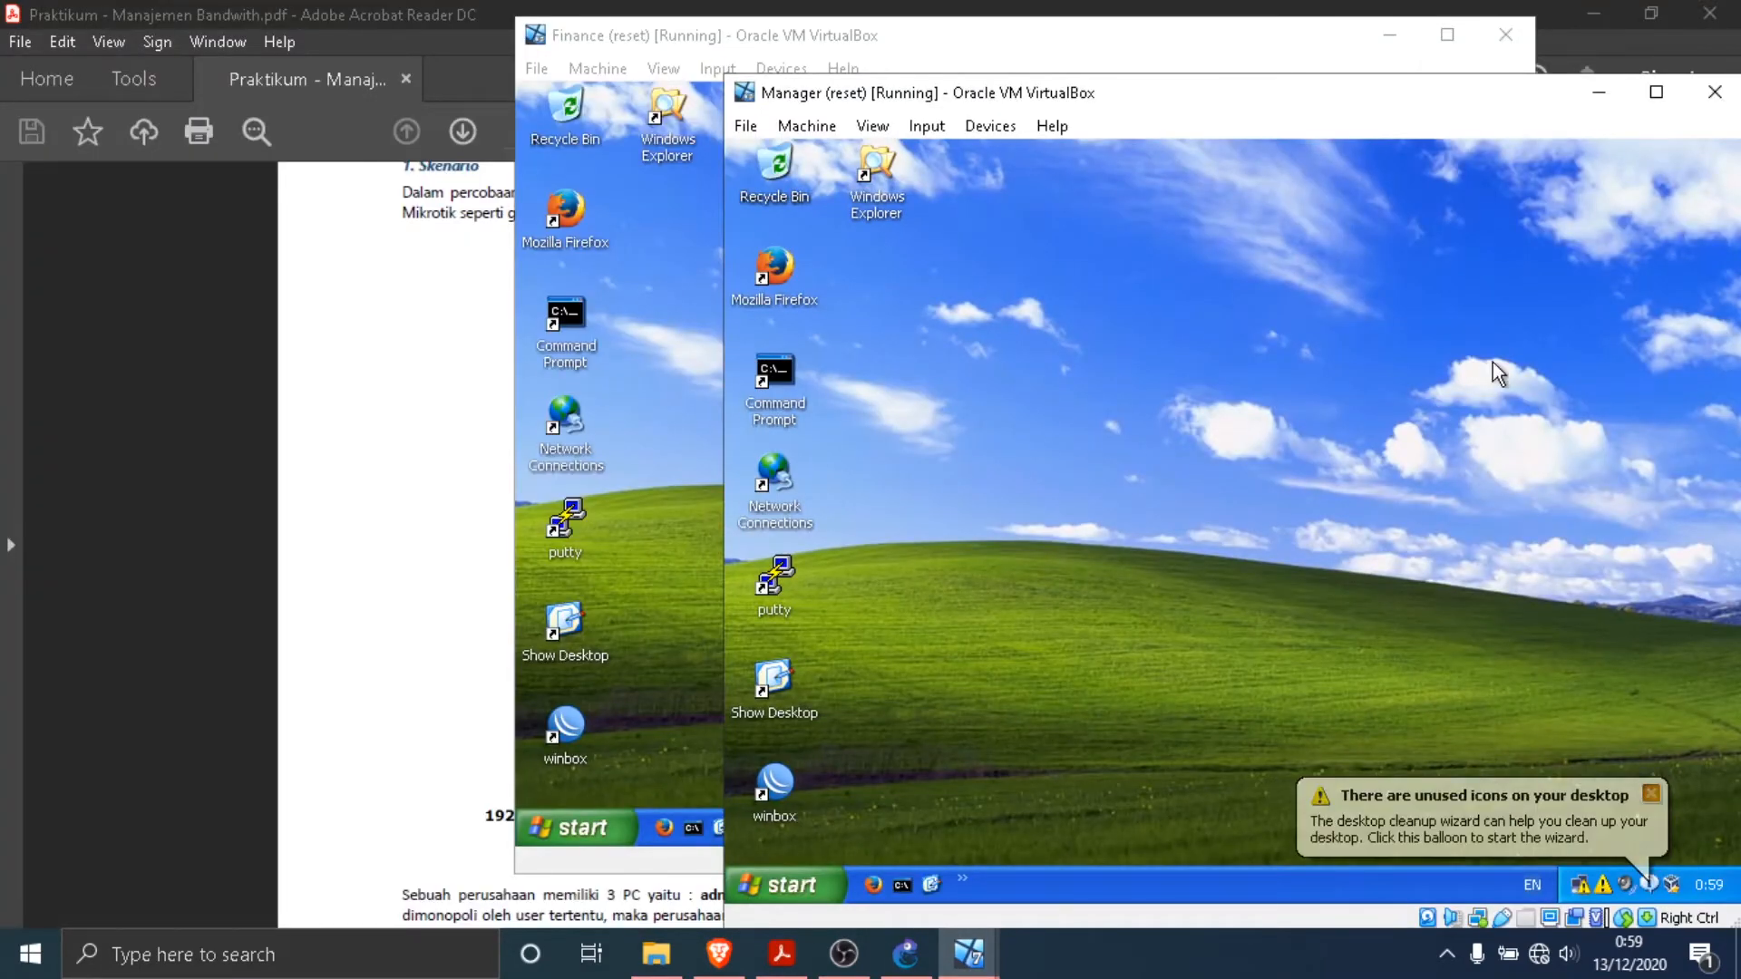
{"action": "left_click", "coordinate": [1382, 36]}
{"action": "left_click_drag", "start_coordinate": [1360, 93], "coordinate": [911, 43]}
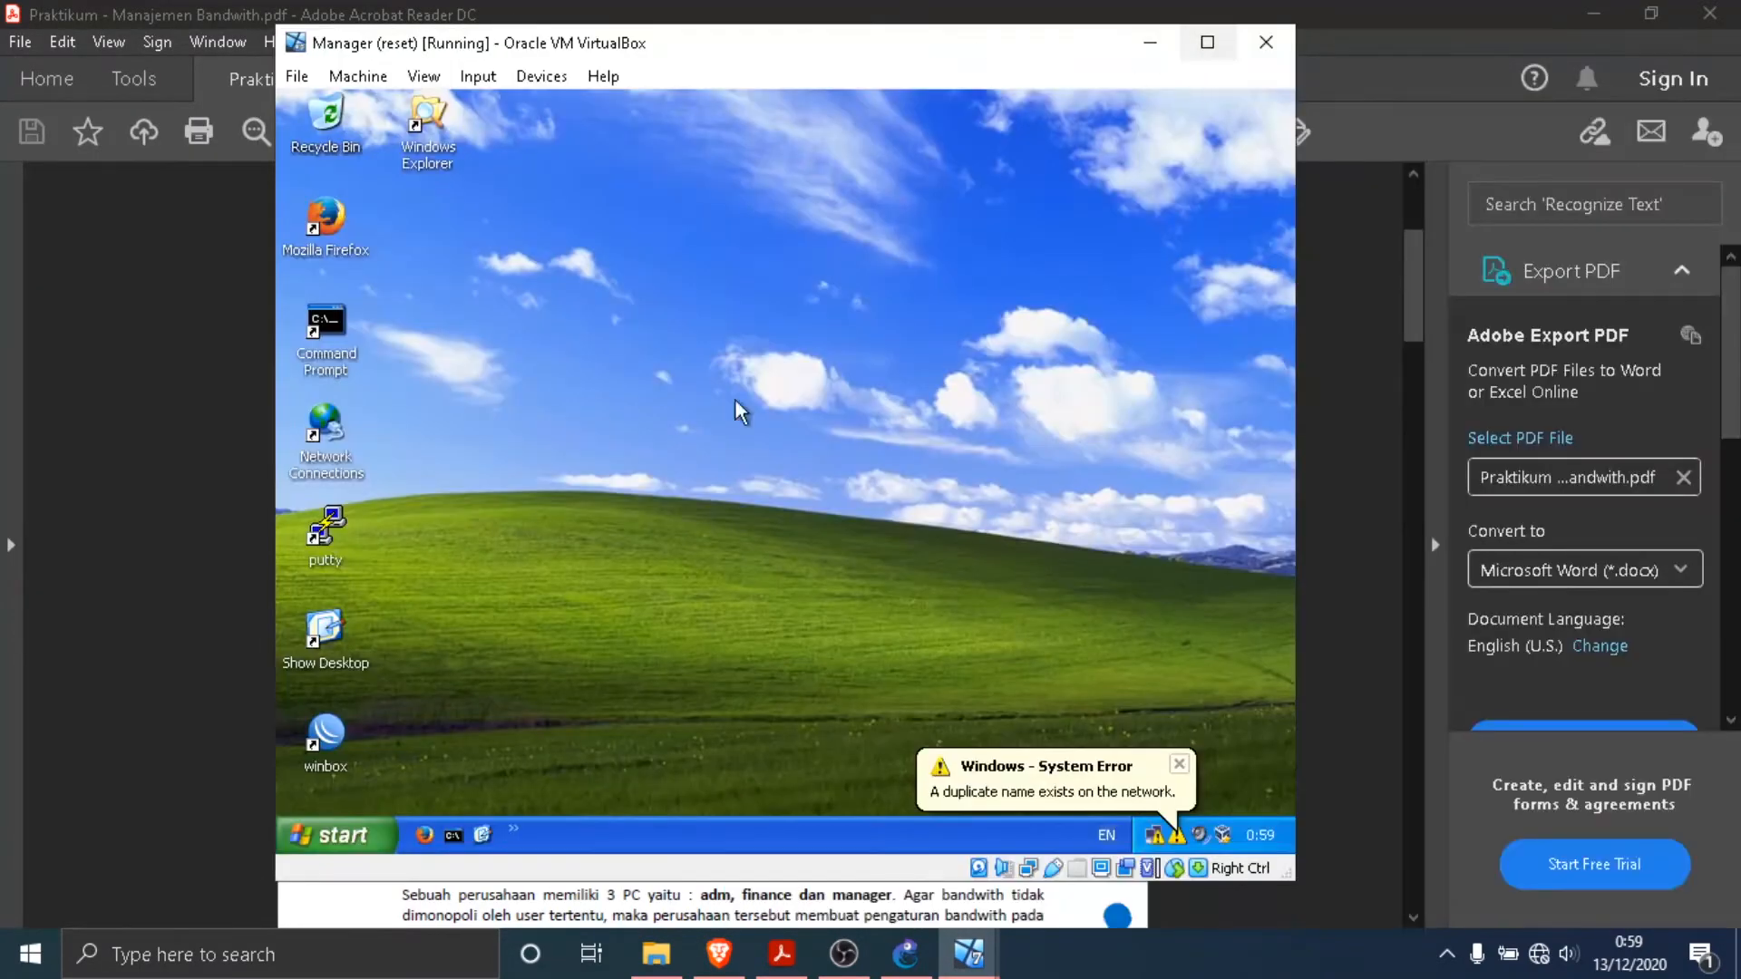
{"action": "left_click", "coordinate": [1179, 765]}
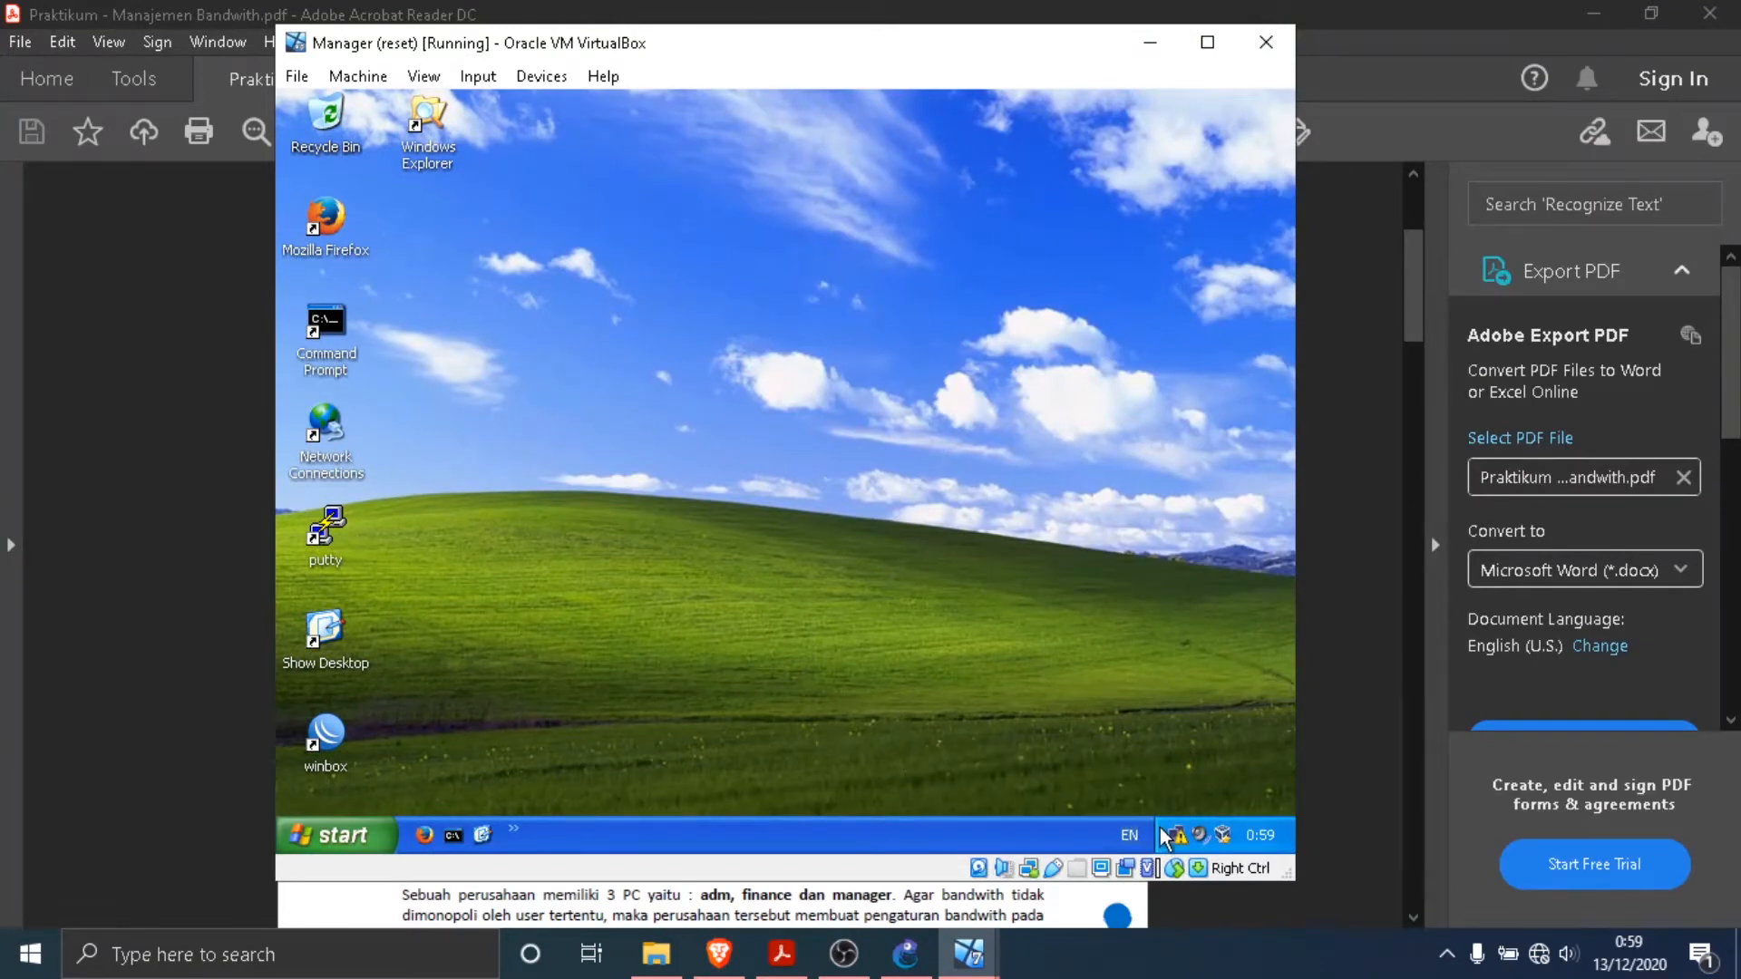
- Open the Internet Protocol (TCP/IP) properties of Manager's Local Area Connection
{"action": "right_click", "coordinate": [1163, 833]}
{"action": "left_click", "coordinate": [1186, 829]}
{"action": "right_click", "coordinate": [1179, 838]}
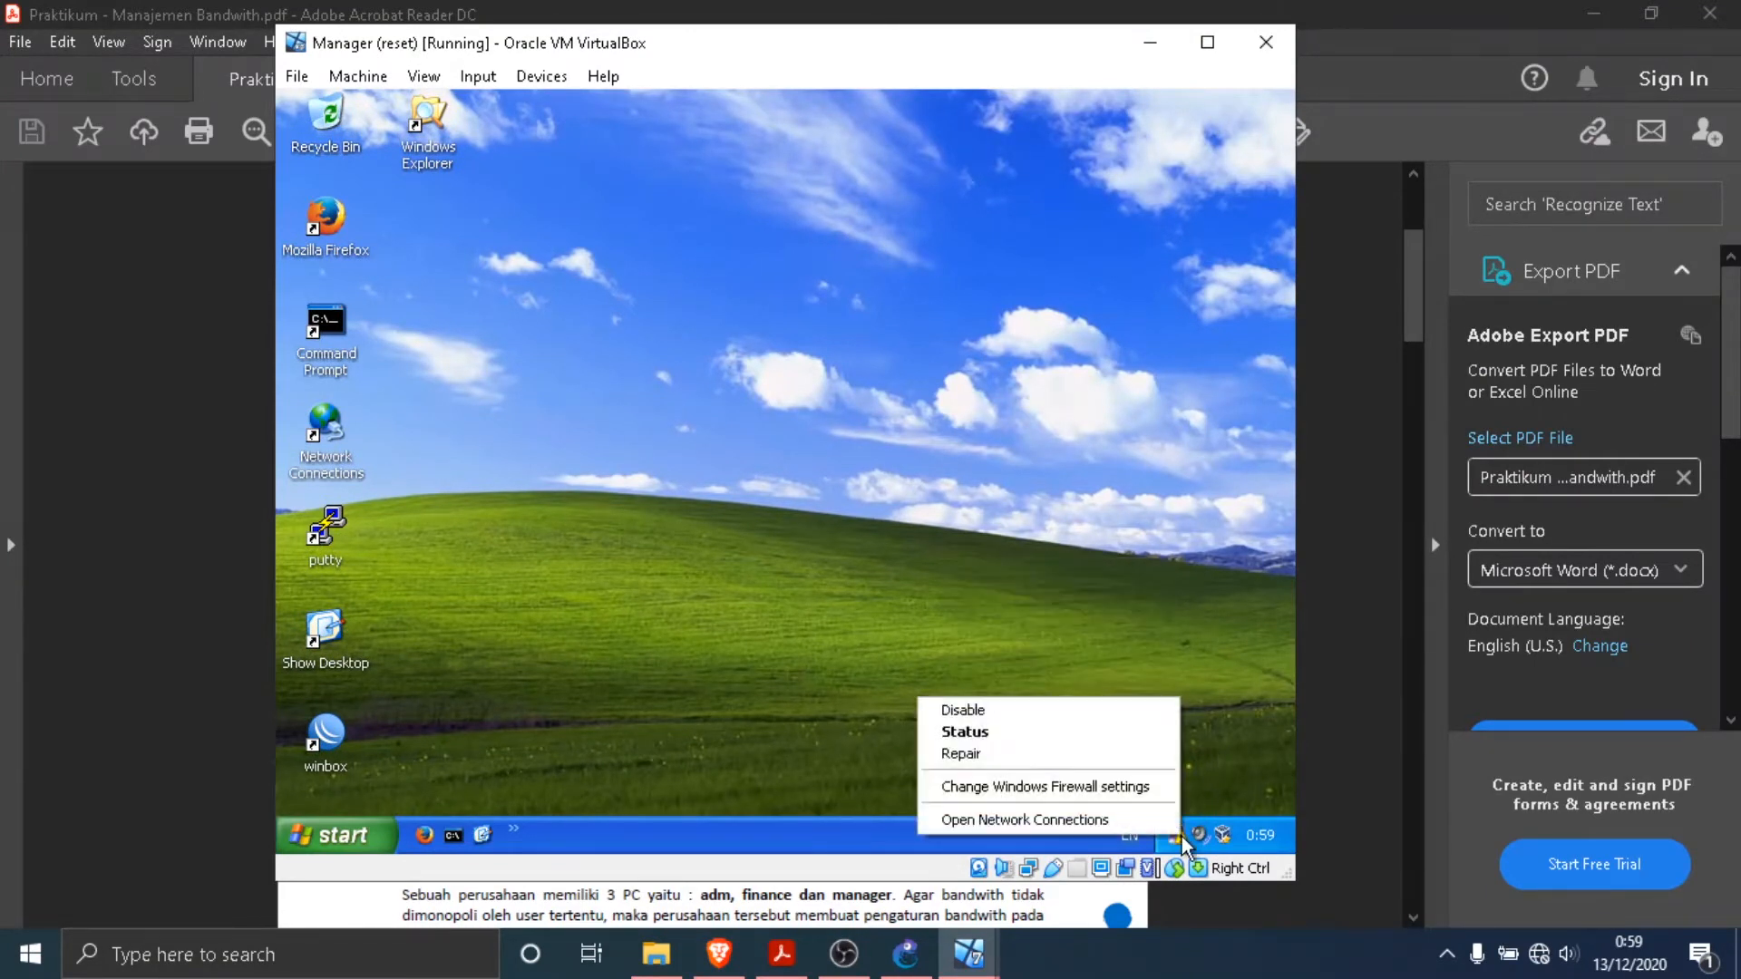
{"action": "left_click", "coordinate": [1025, 819]}
{"action": "right_click", "coordinate": [758, 424]}
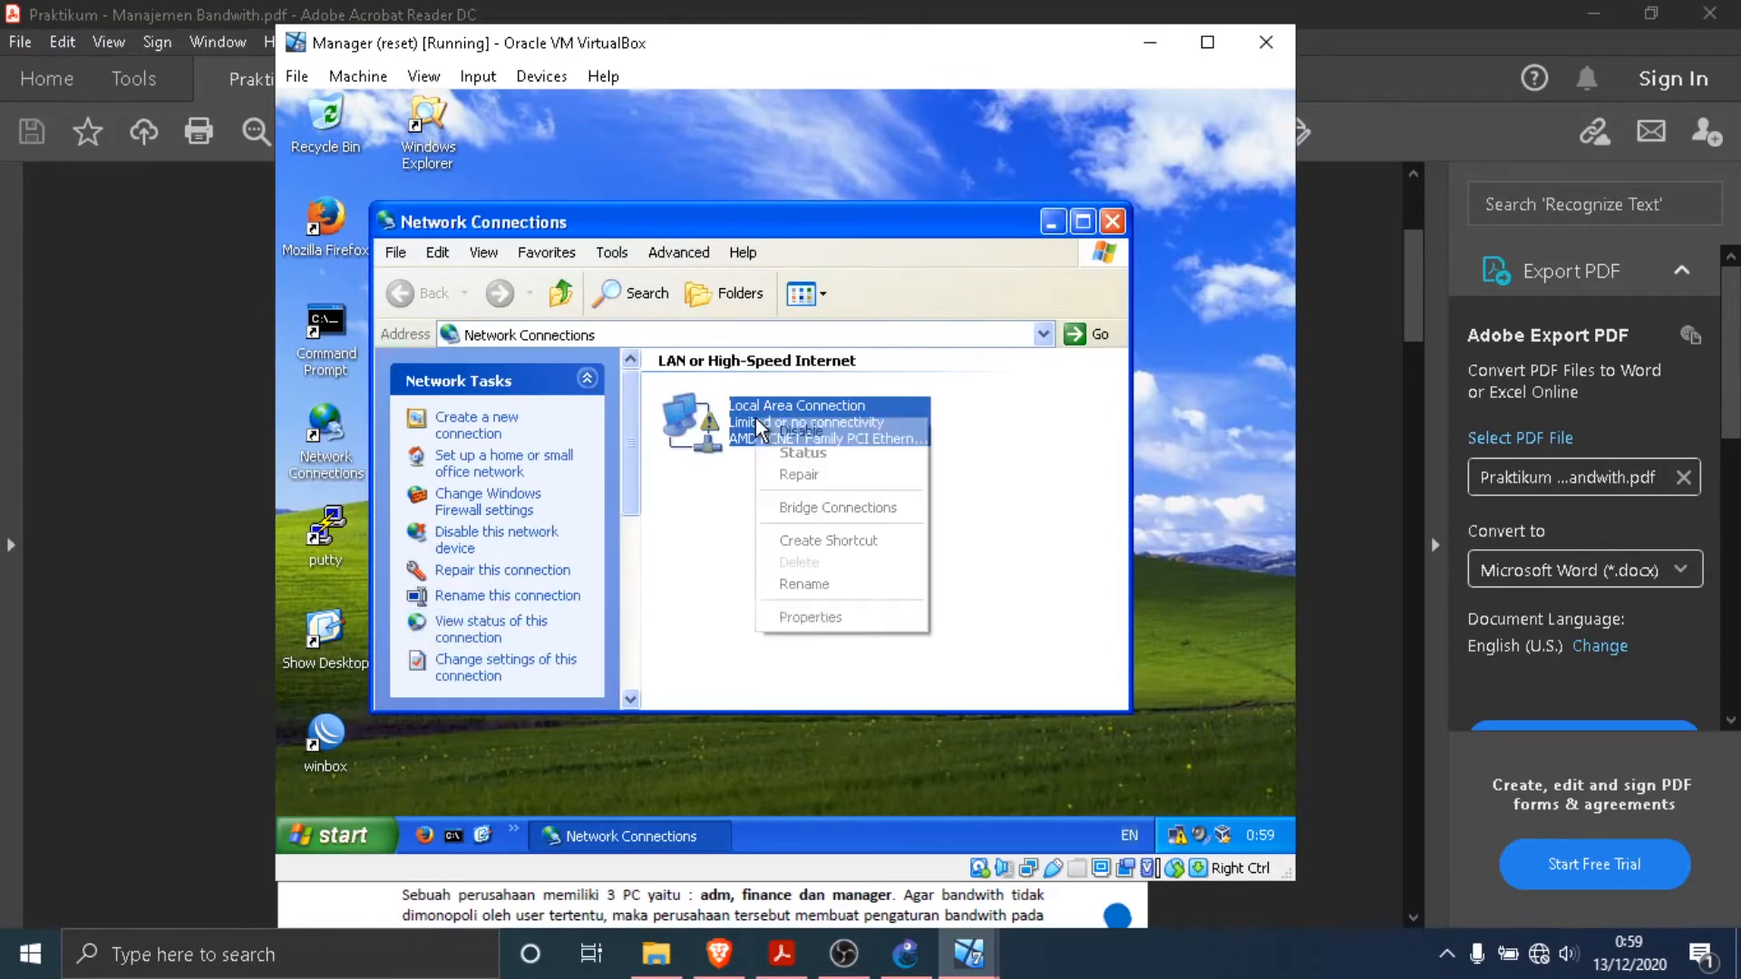
{"action": "left_click", "coordinate": [851, 616]}
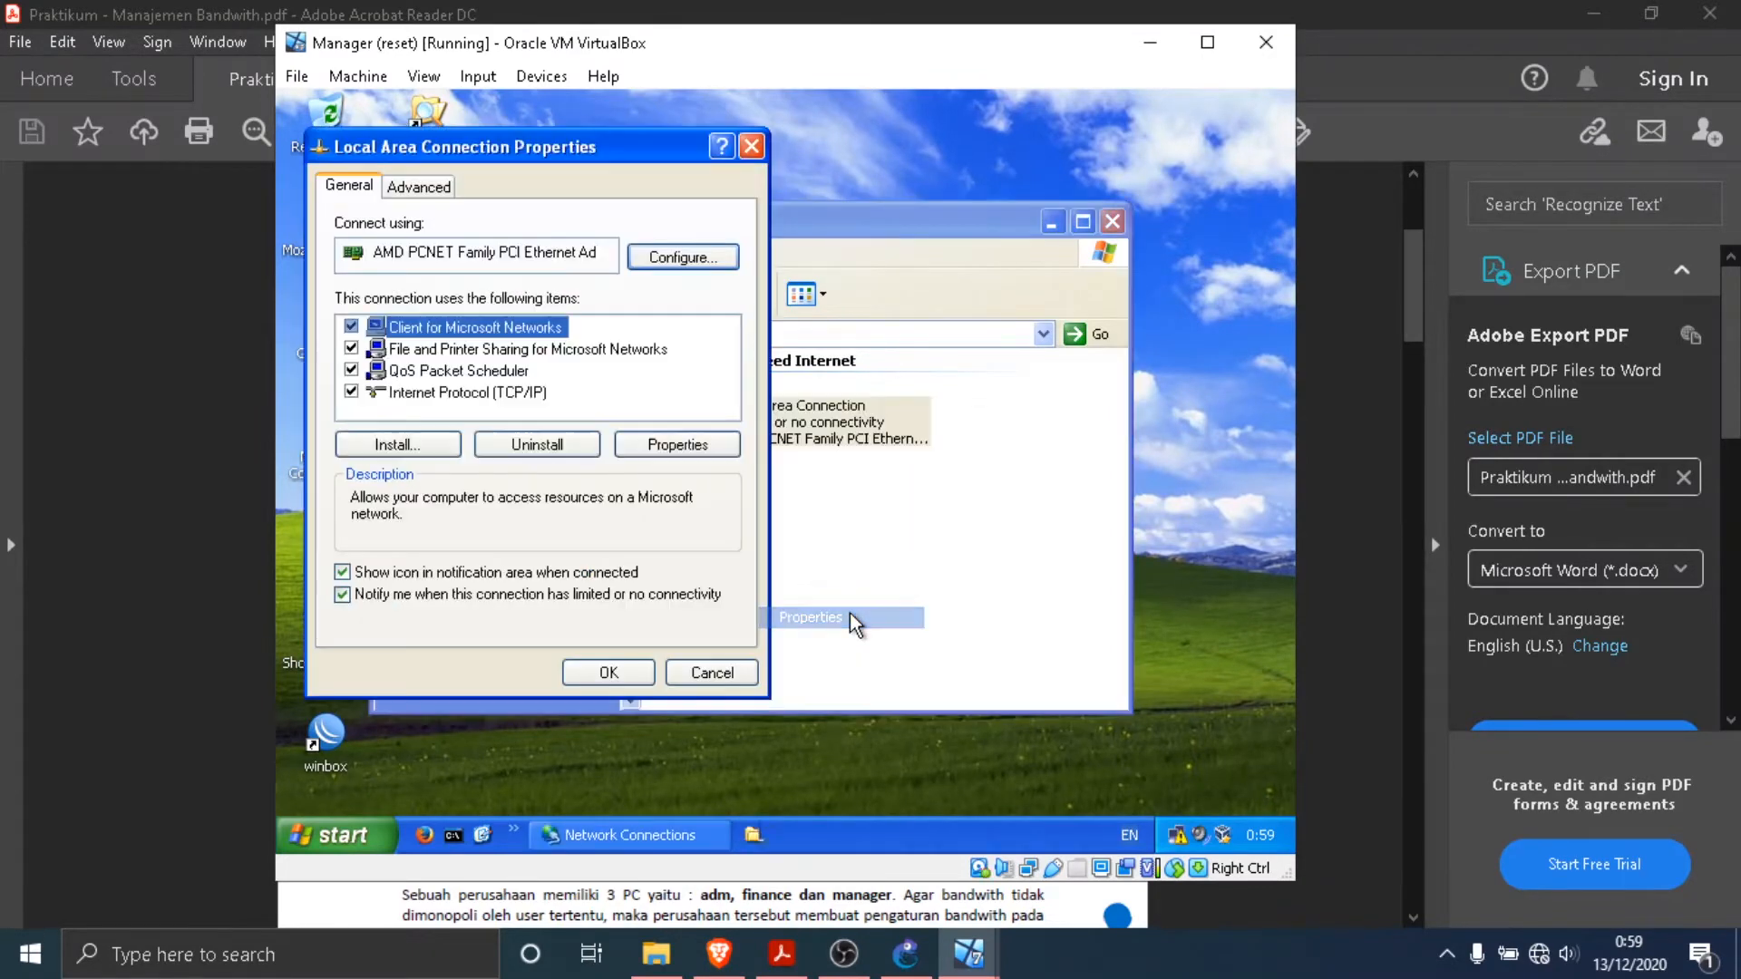
{"action": "left_click", "coordinate": [524, 399]}
{"action": "left_click", "coordinate": [672, 444]}
- Switch Manager to manual addressing and set its IP address to 192.168.1.4, as given in the PDF network diagram
{"action": "left_click", "coordinate": [542, 424]}
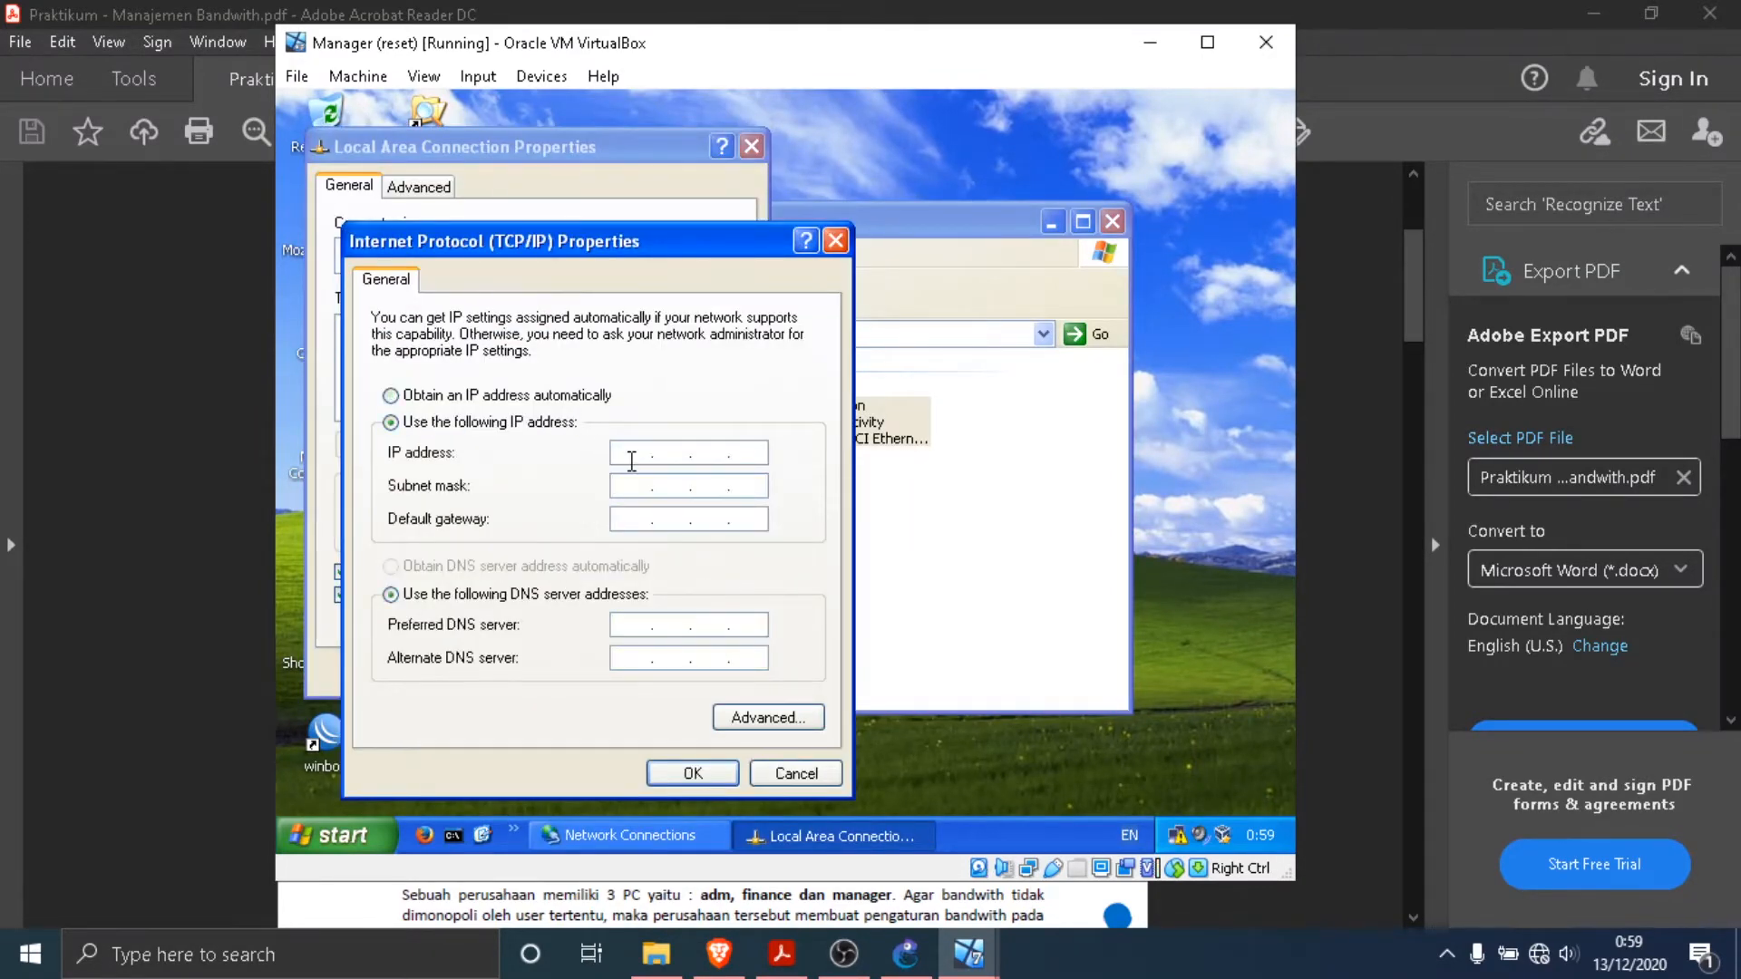
{"action": "left_click", "coordinate": [632, 461]}
{"action": "type", "text": "192 . 168 . ."}
{"action": "left_click", "coordinate": [264, 520]}
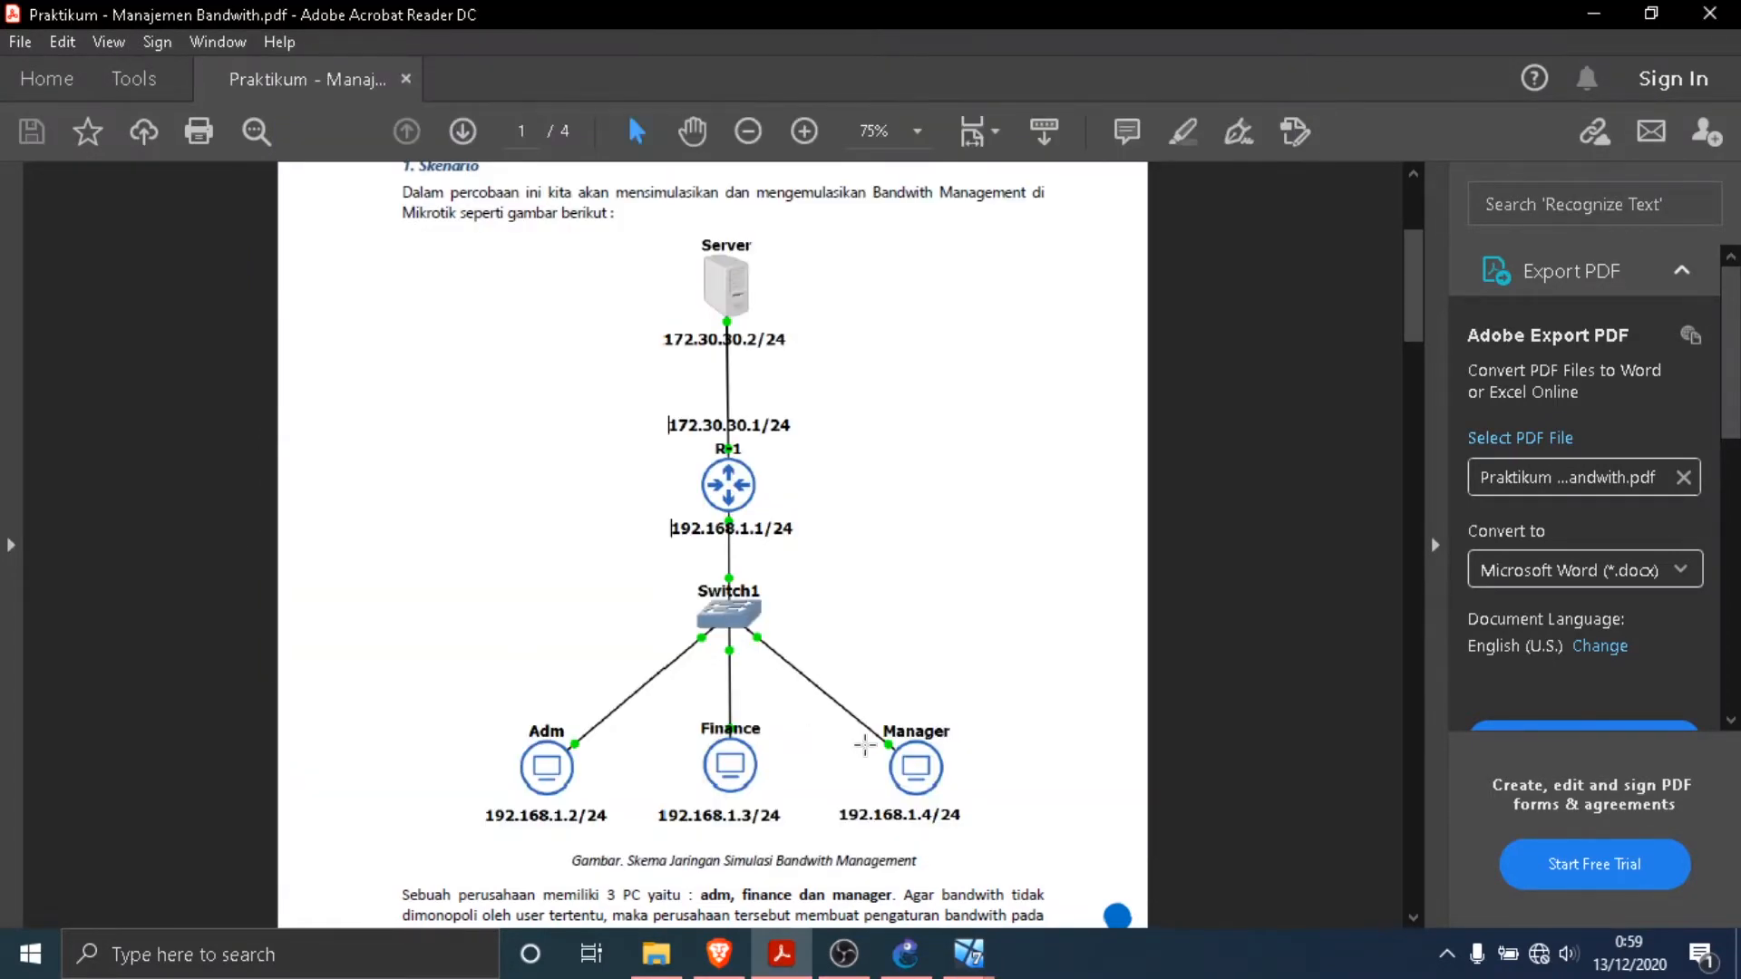
{"action": "mouse_move", "coordinate": [979, 962]}
{"action": "left_click", "coordinate": [1179, 844]}
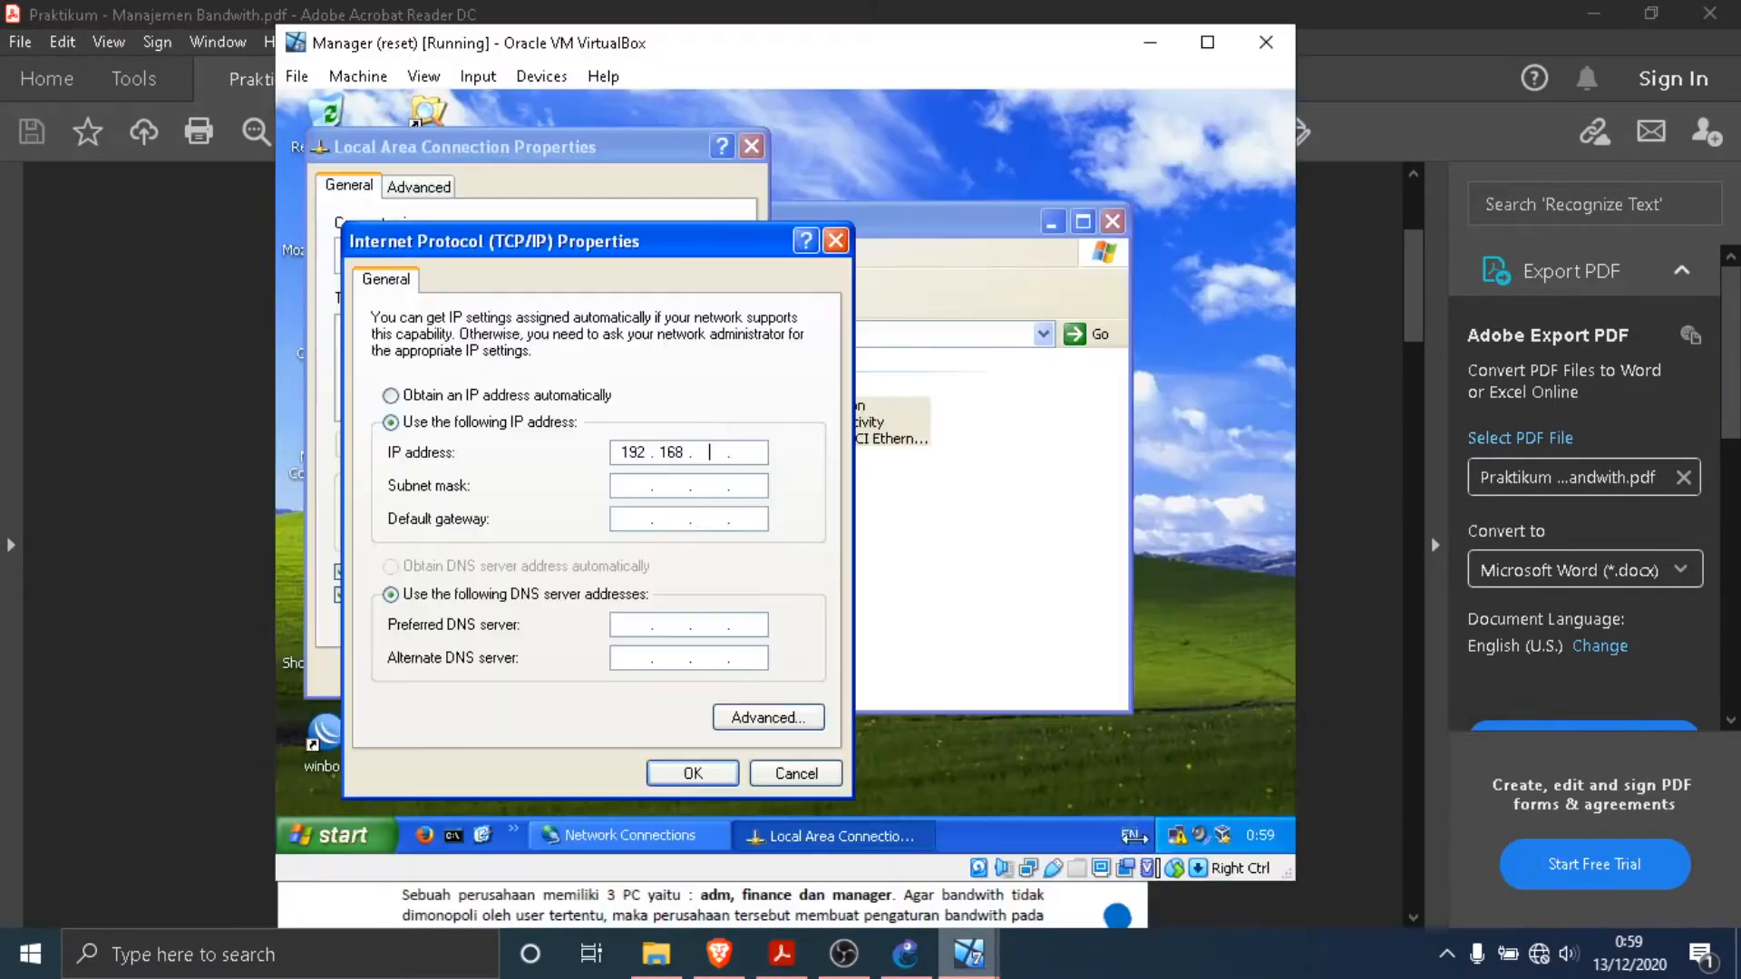
{"action": "type", "text": "1"}
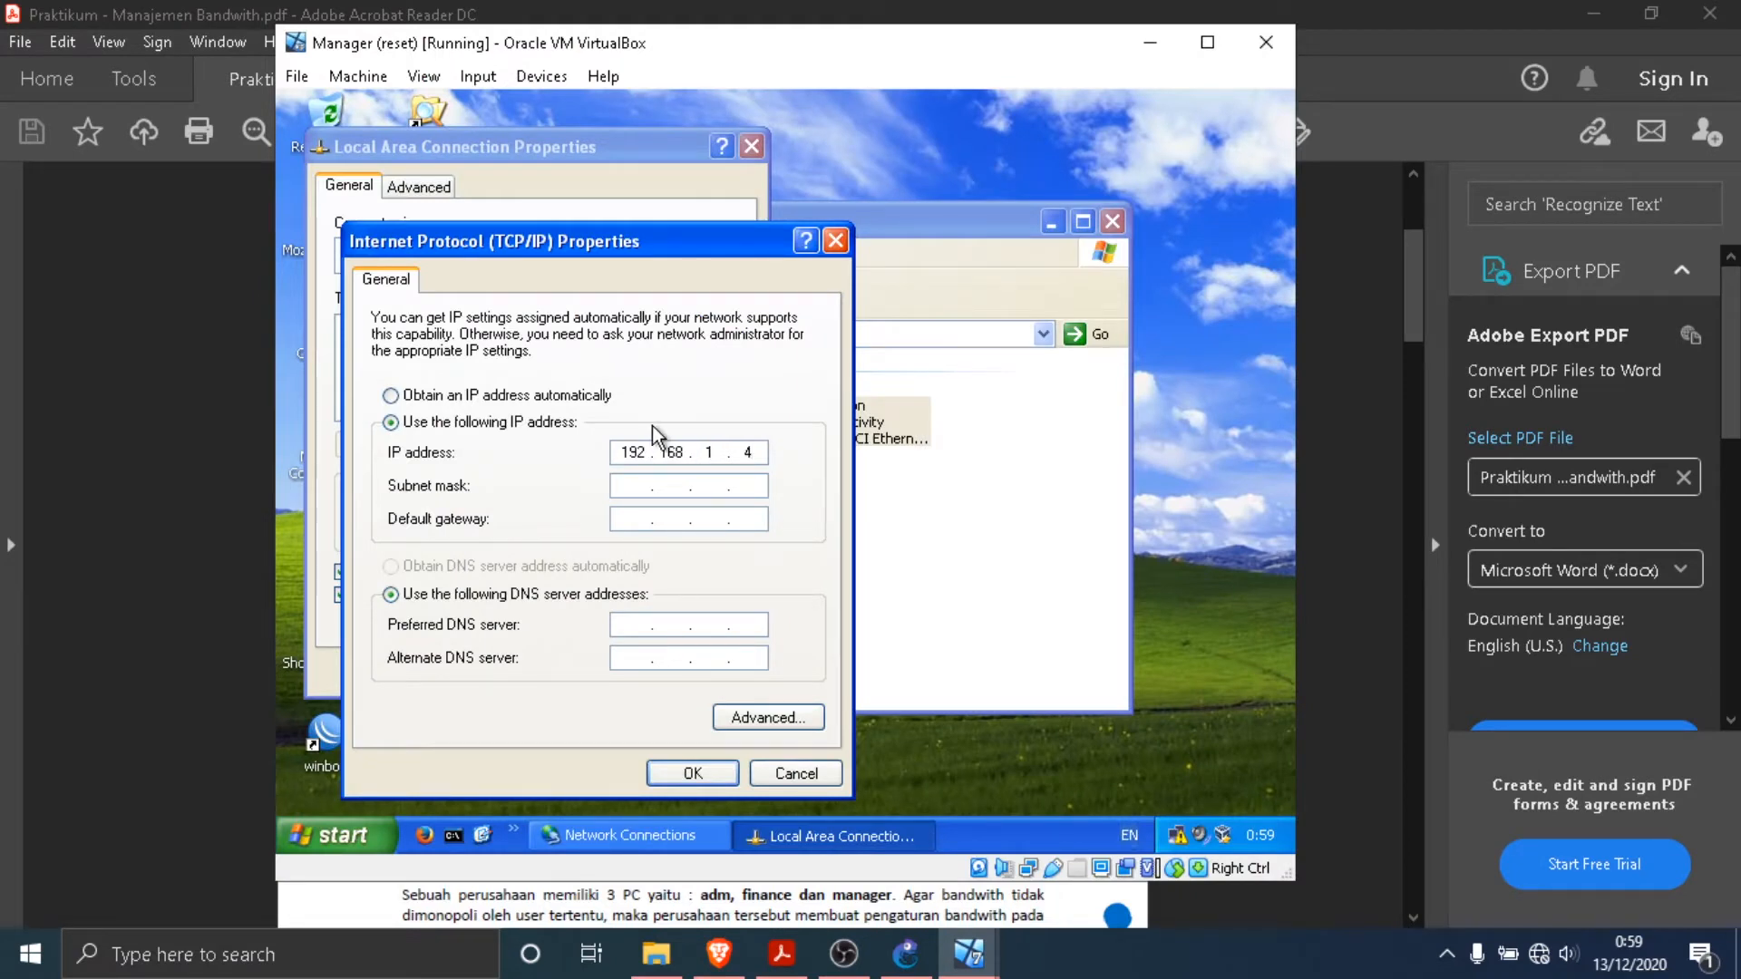
- Set Manager's subnet mask to 255.255.255.0 and default gateway to 192.168.1.1, apply the settings, close the network connections and dismiss the notifications
{"action": "left_click", "coordinate": [635, 488]}
{"action": "type", "text": "192.168.1."}
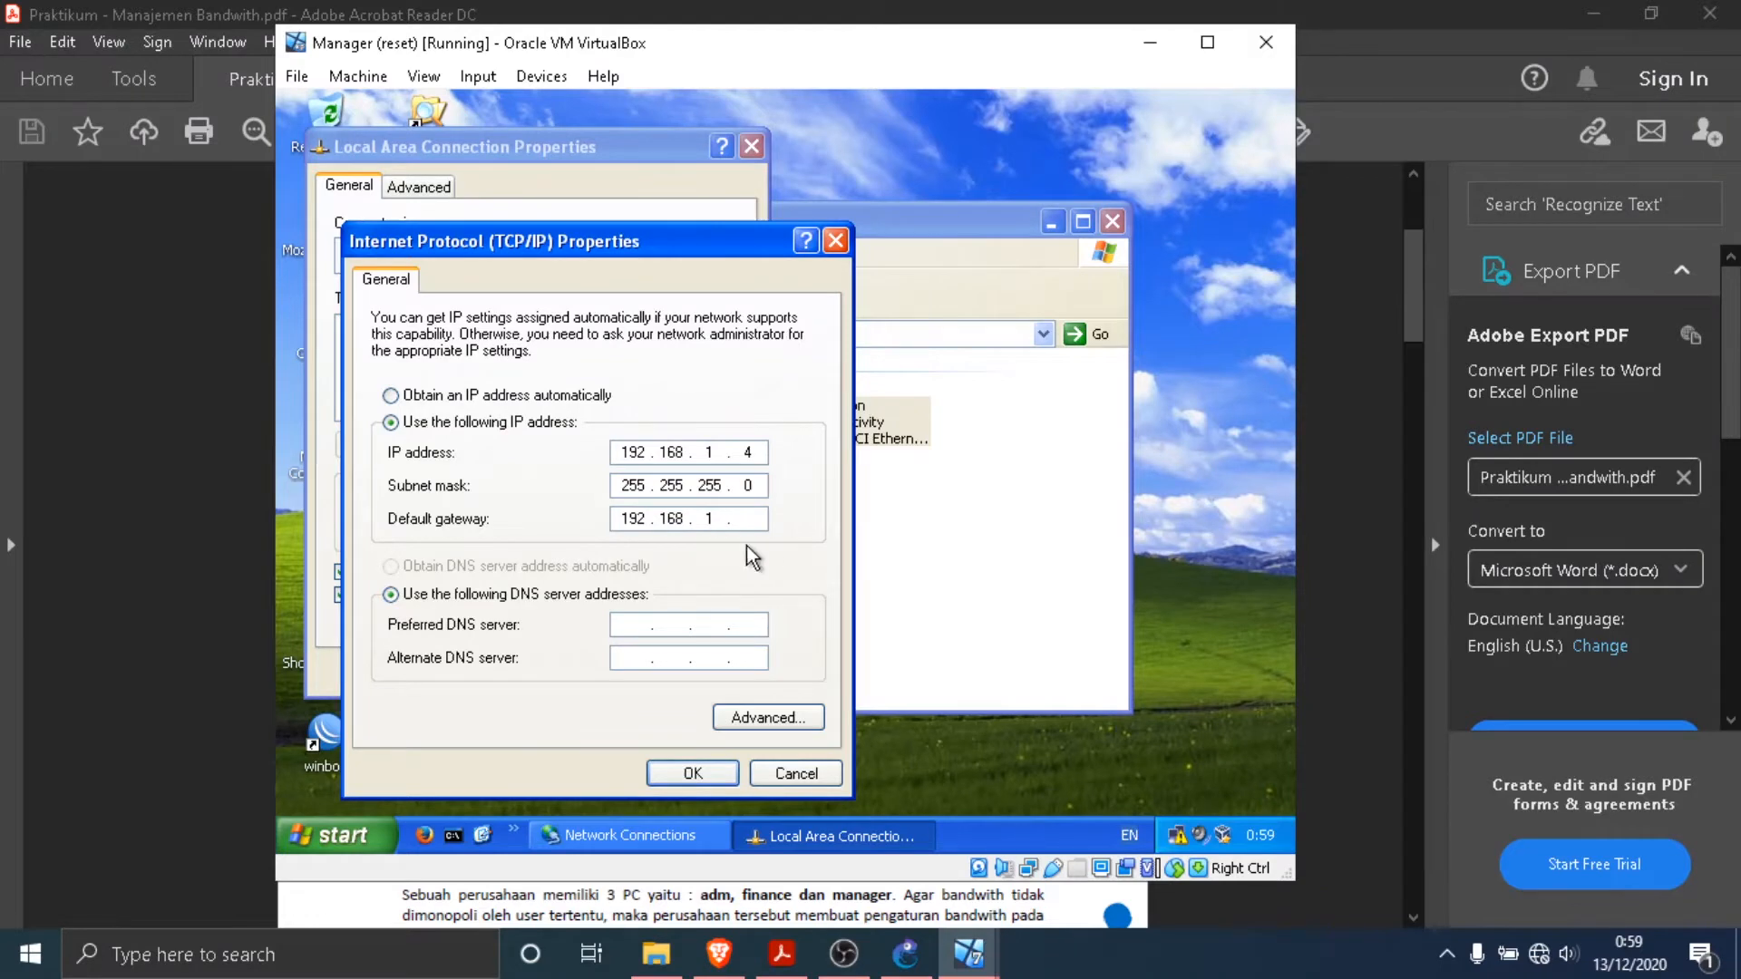
{"action": "type", "text": "1"}
{"action": "left_click", "coordinate": [717, 778]}
{"action": "left_click", "coordinate": [634, 680]}
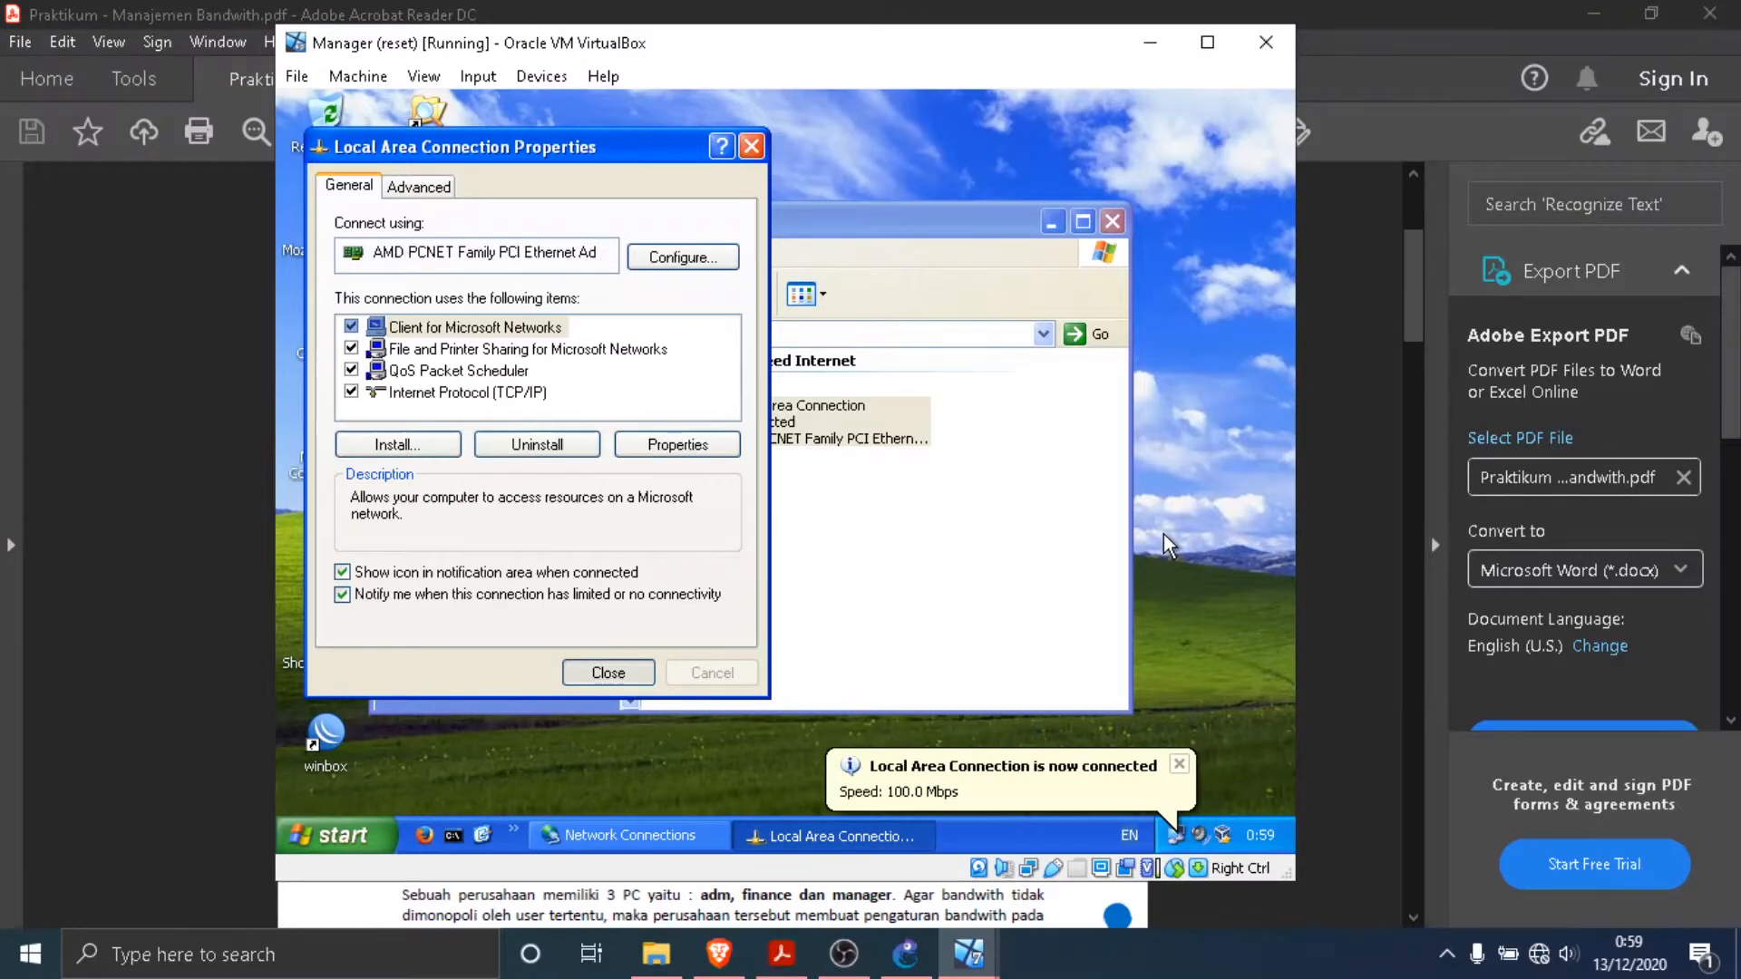
{"action": "left_click", "coordinate": [1124, 227]}
{"action": "left_click", "coordinate": [1179, 765]}
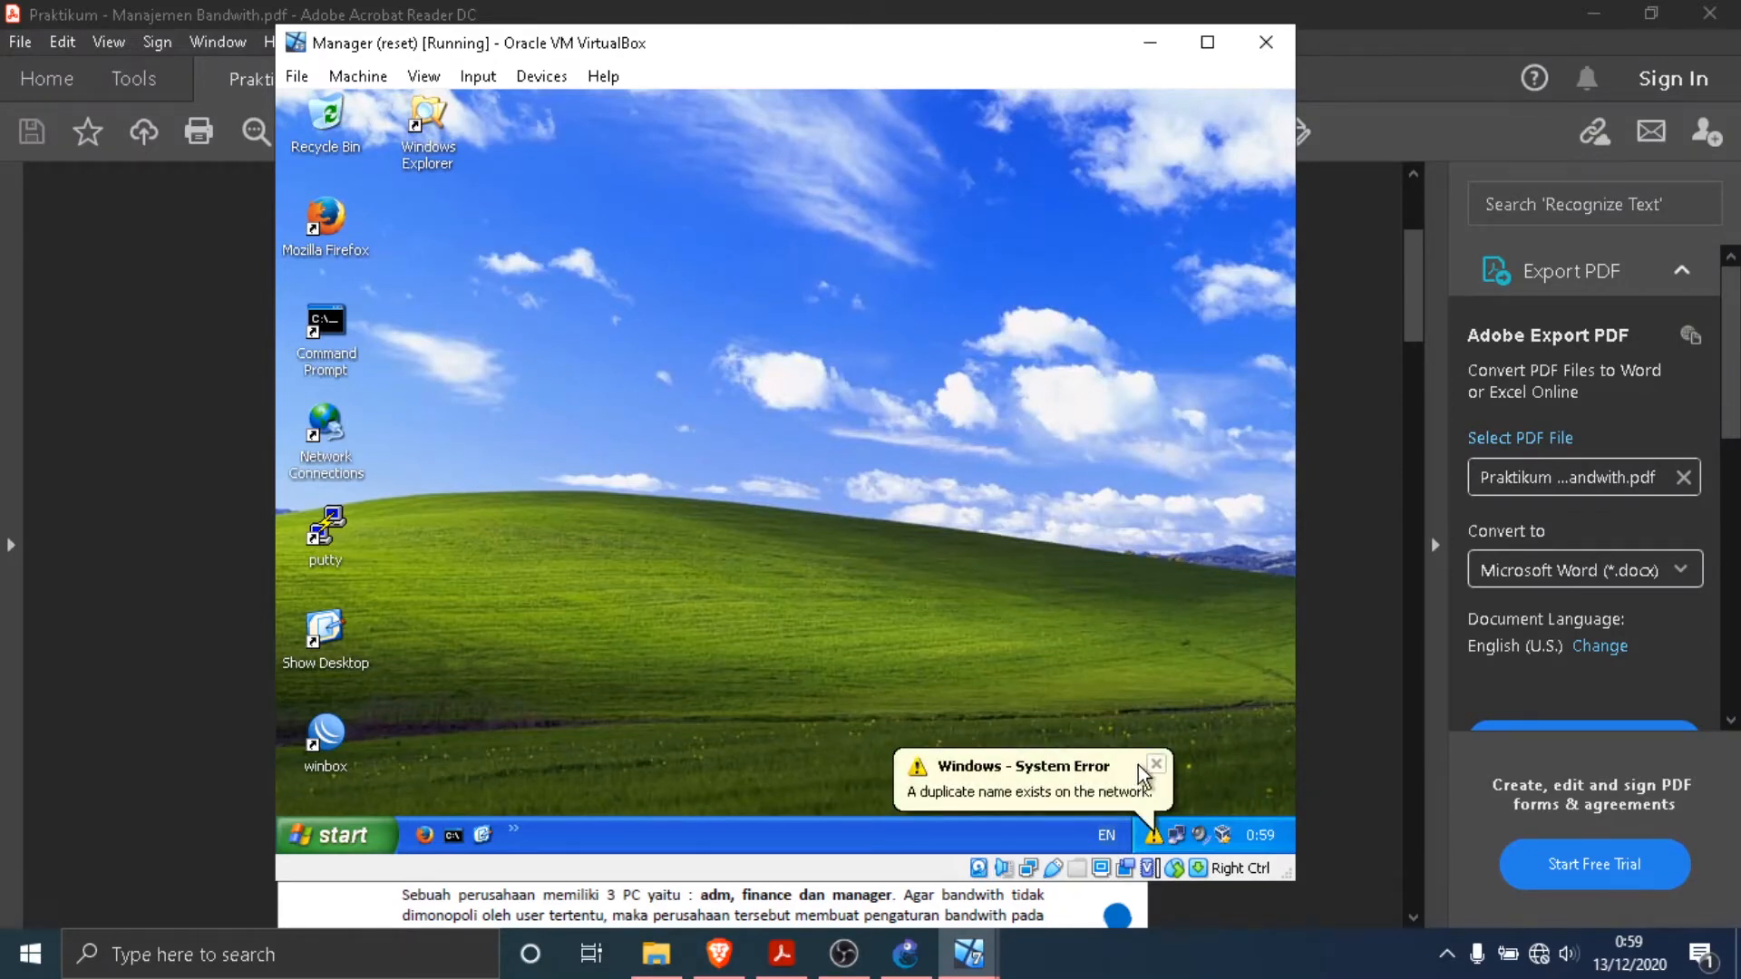
{"action": "left_click", "coordinate": [1155, 764]}
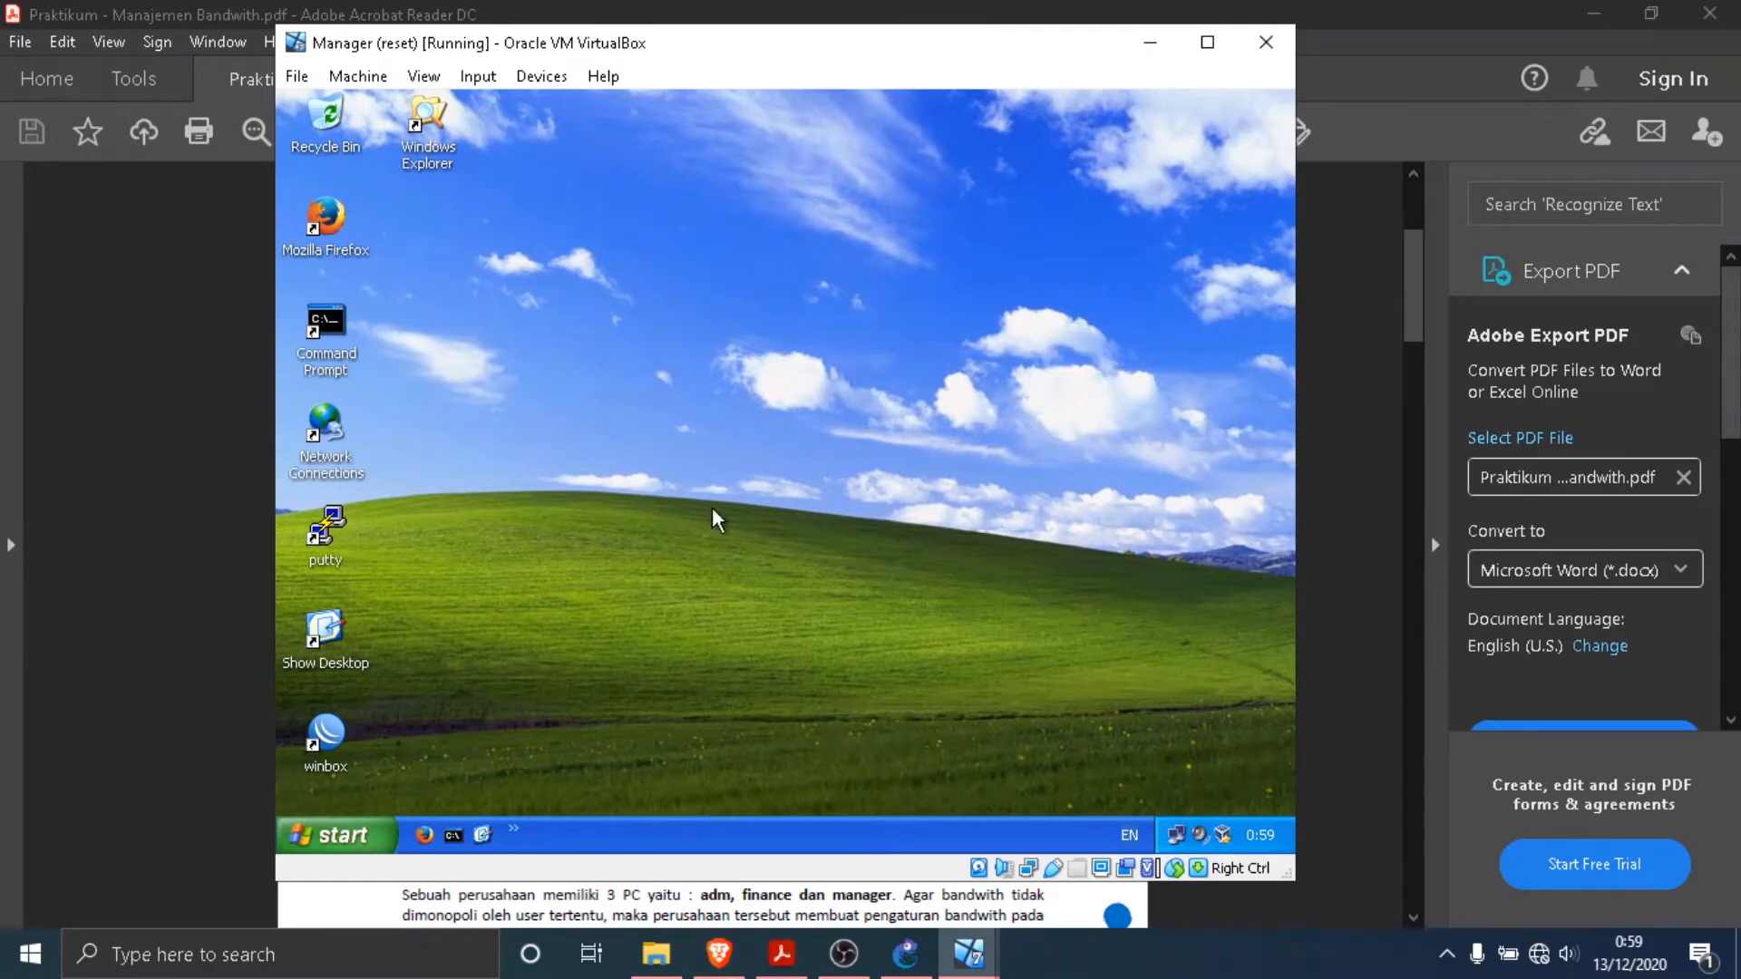
- Ping Adm at 192.168.1.2 and Finance at 192.168.1.3 from Manager's Command Prompt, and close the prompt
{"action": "double_click", "coordinate": [342, 329]}
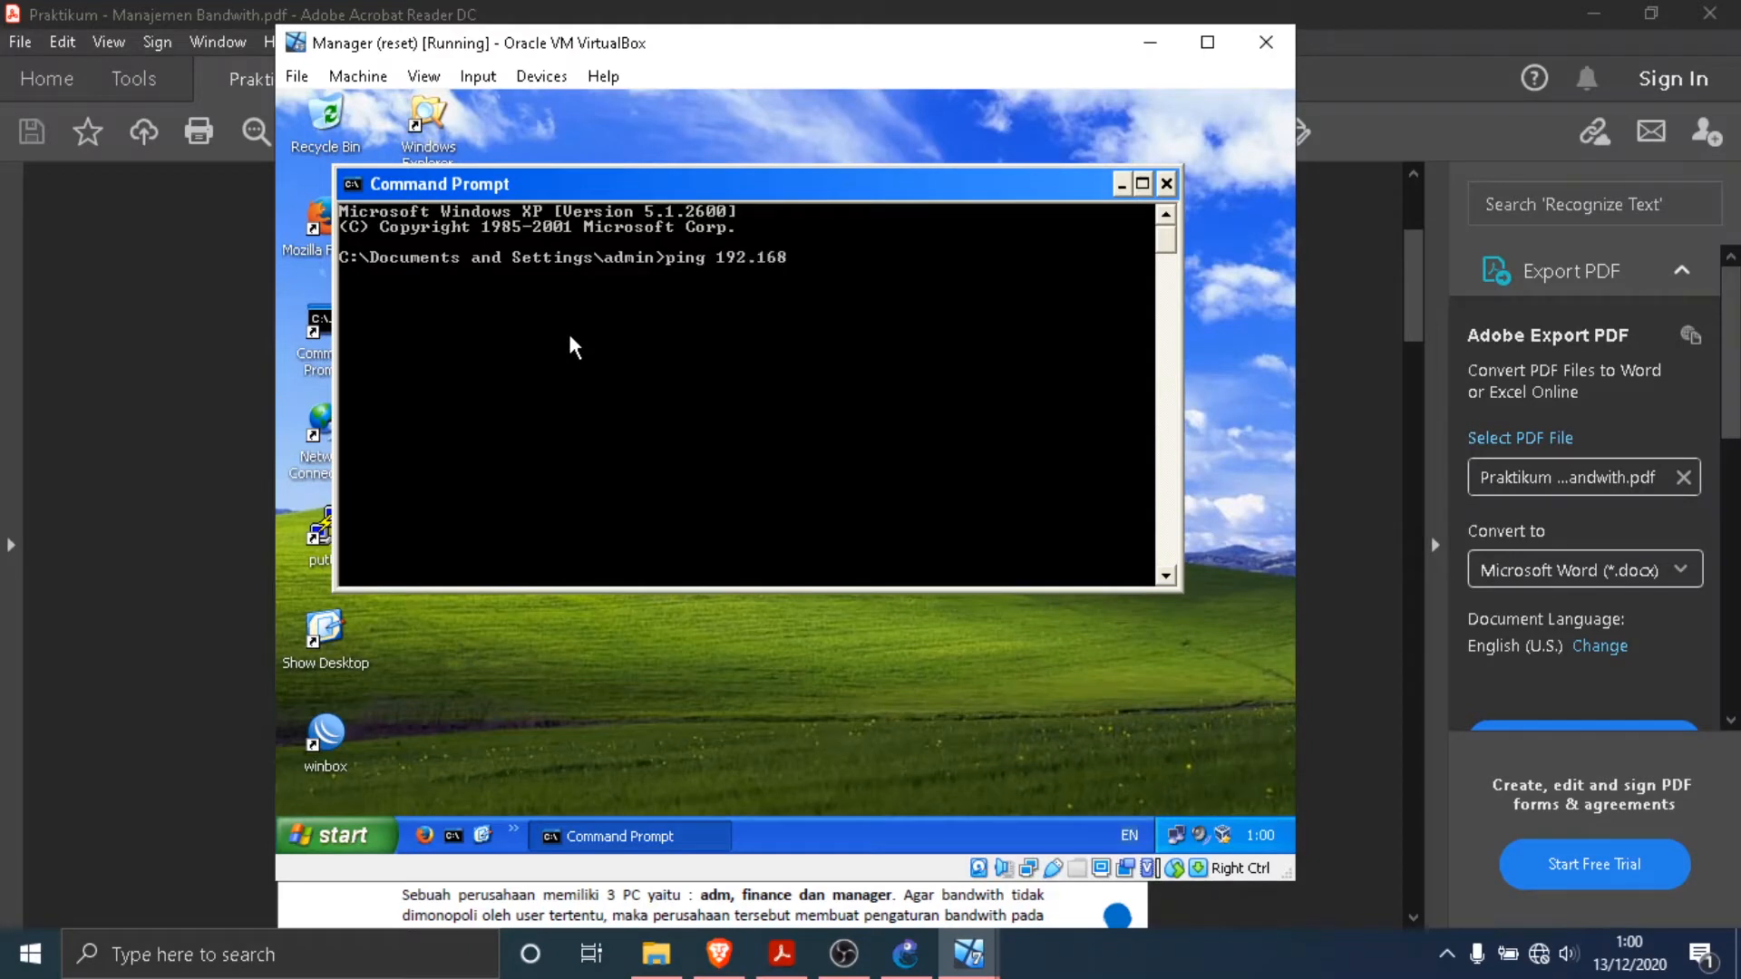
{"action": "key", "text": "Return"}
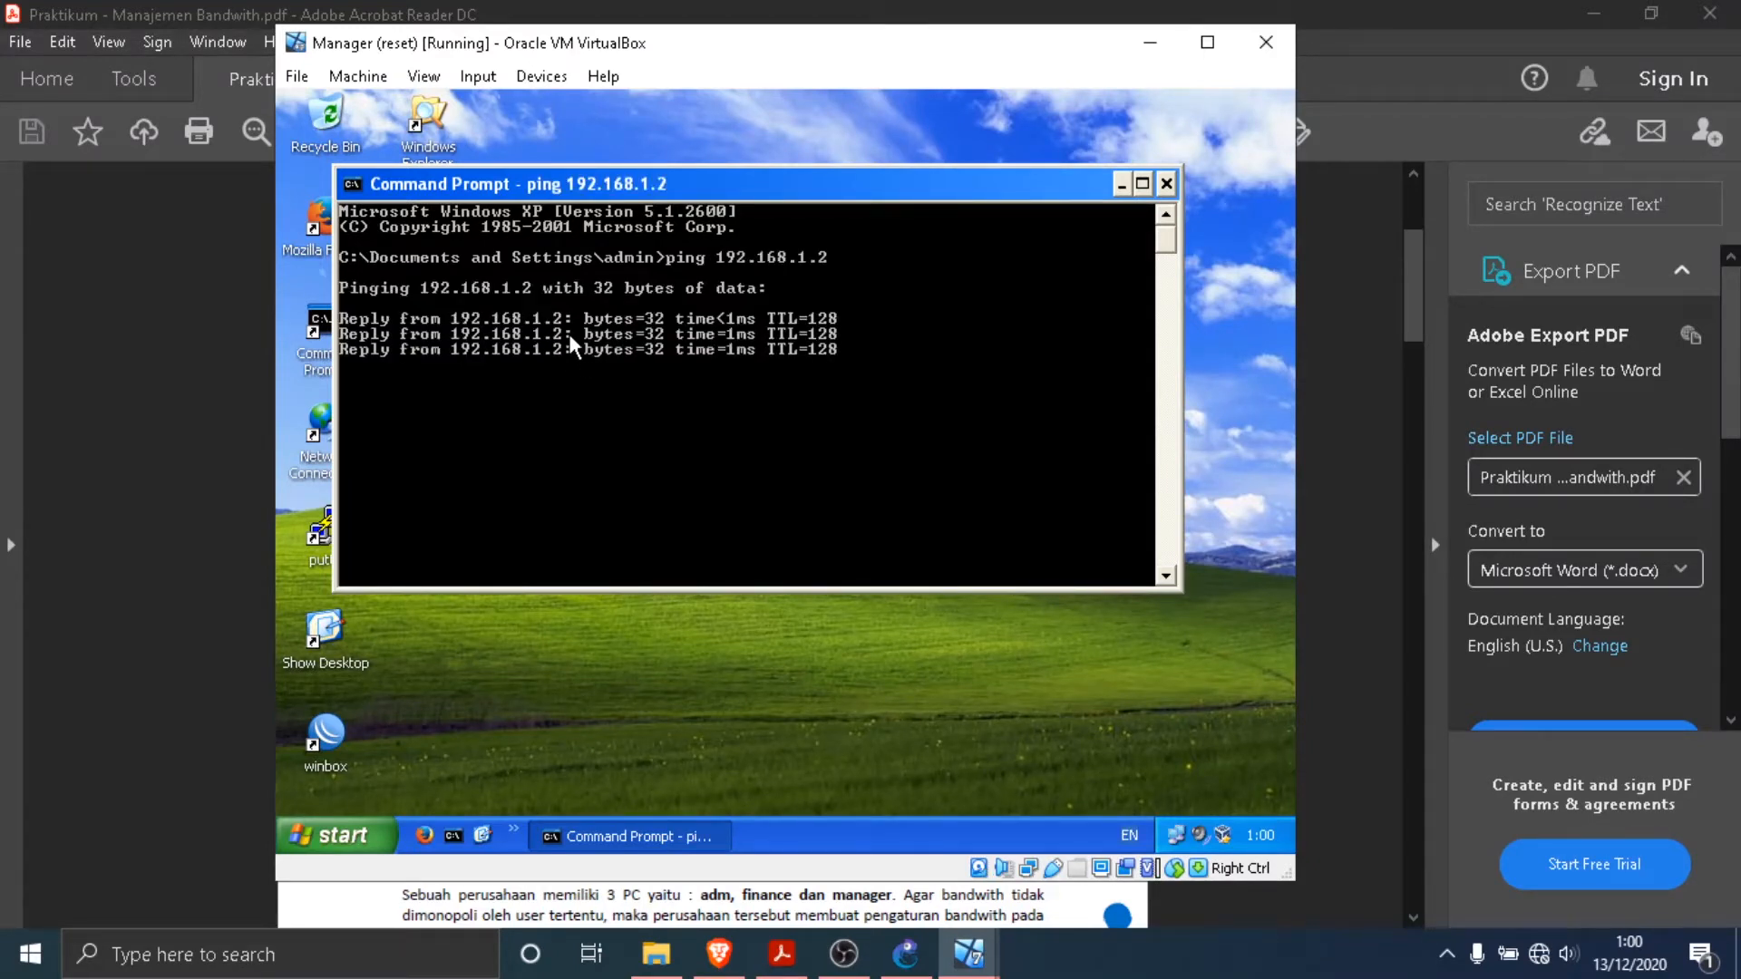
{"action": "key", "text": "Up"}
{"action": "key", "text": "BackSpace"}
{"action": "type", "text": "3"}
{"action": "key", "text": "Return"}
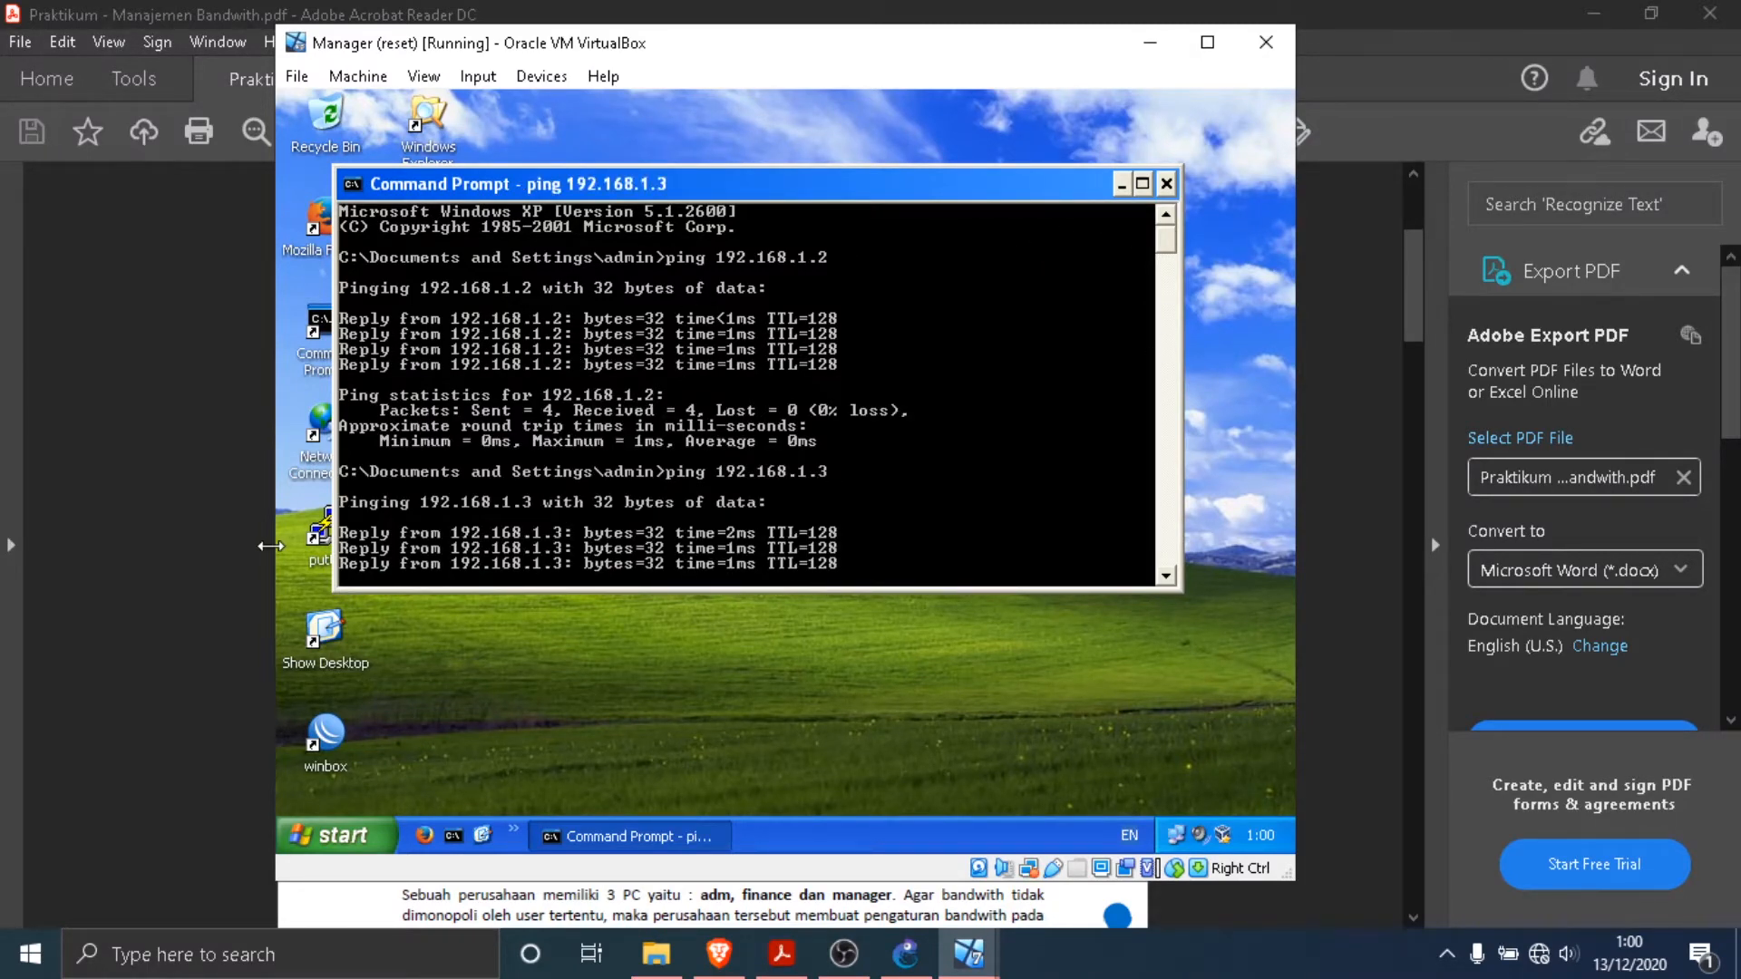
{"action": "left_click", "coordinate": [1167, 184]}
- Switch to the Finance virtual machine and ping Adm at 192.168.1.2 from its Command Prompt
{"action": "mouse_move", "coordinate": [965, 957]}
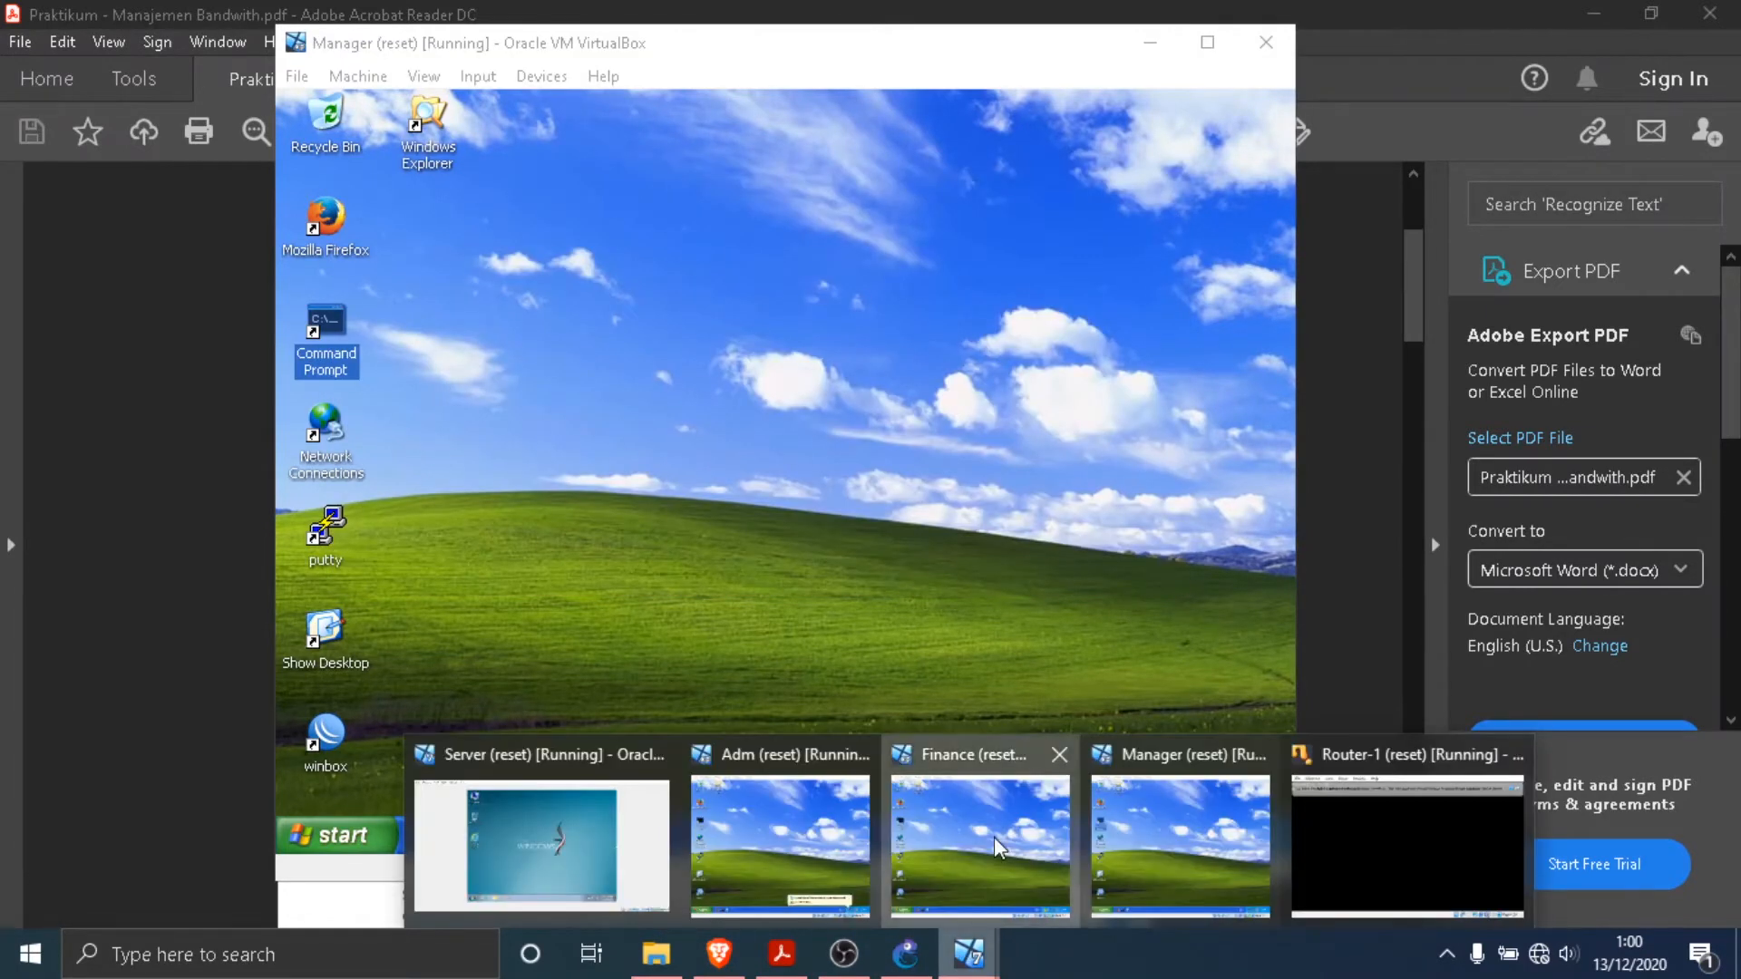
{"action": "left_click", "coordinate": [996, 842]}
{"action": "left_click", "coordinate": [694, 828]}
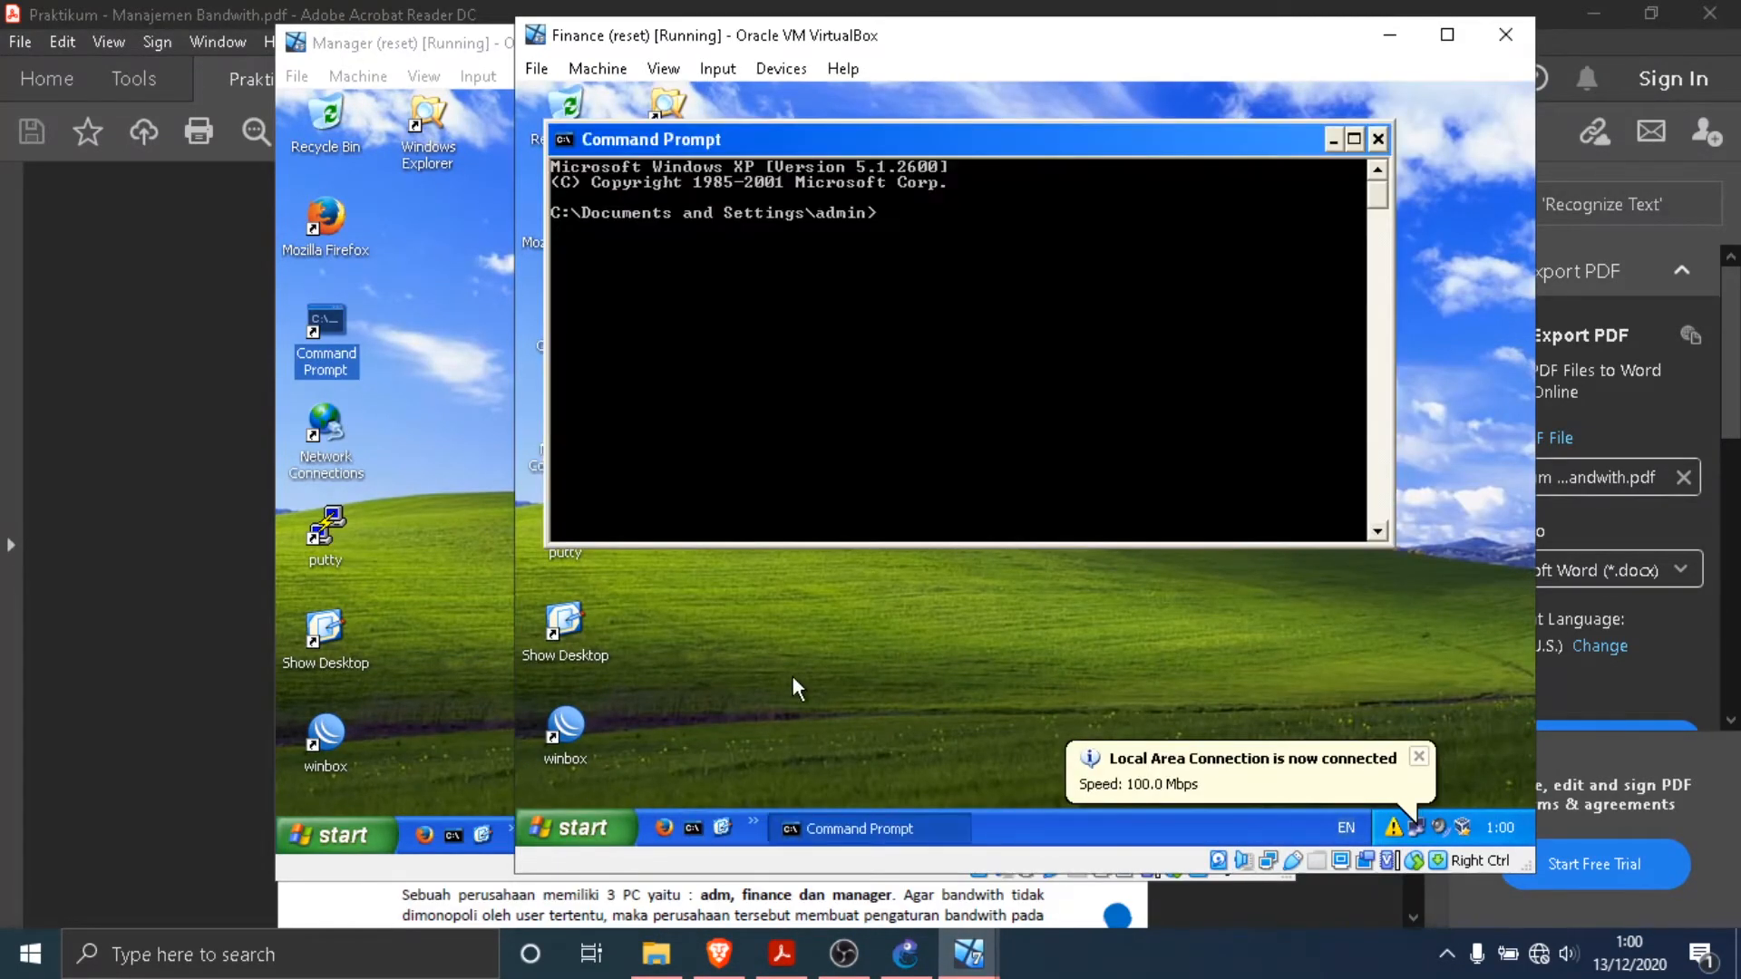
{"action": "type", "text": "ping 192.168.1.2"}
{"action": "key", "text": "Return"}
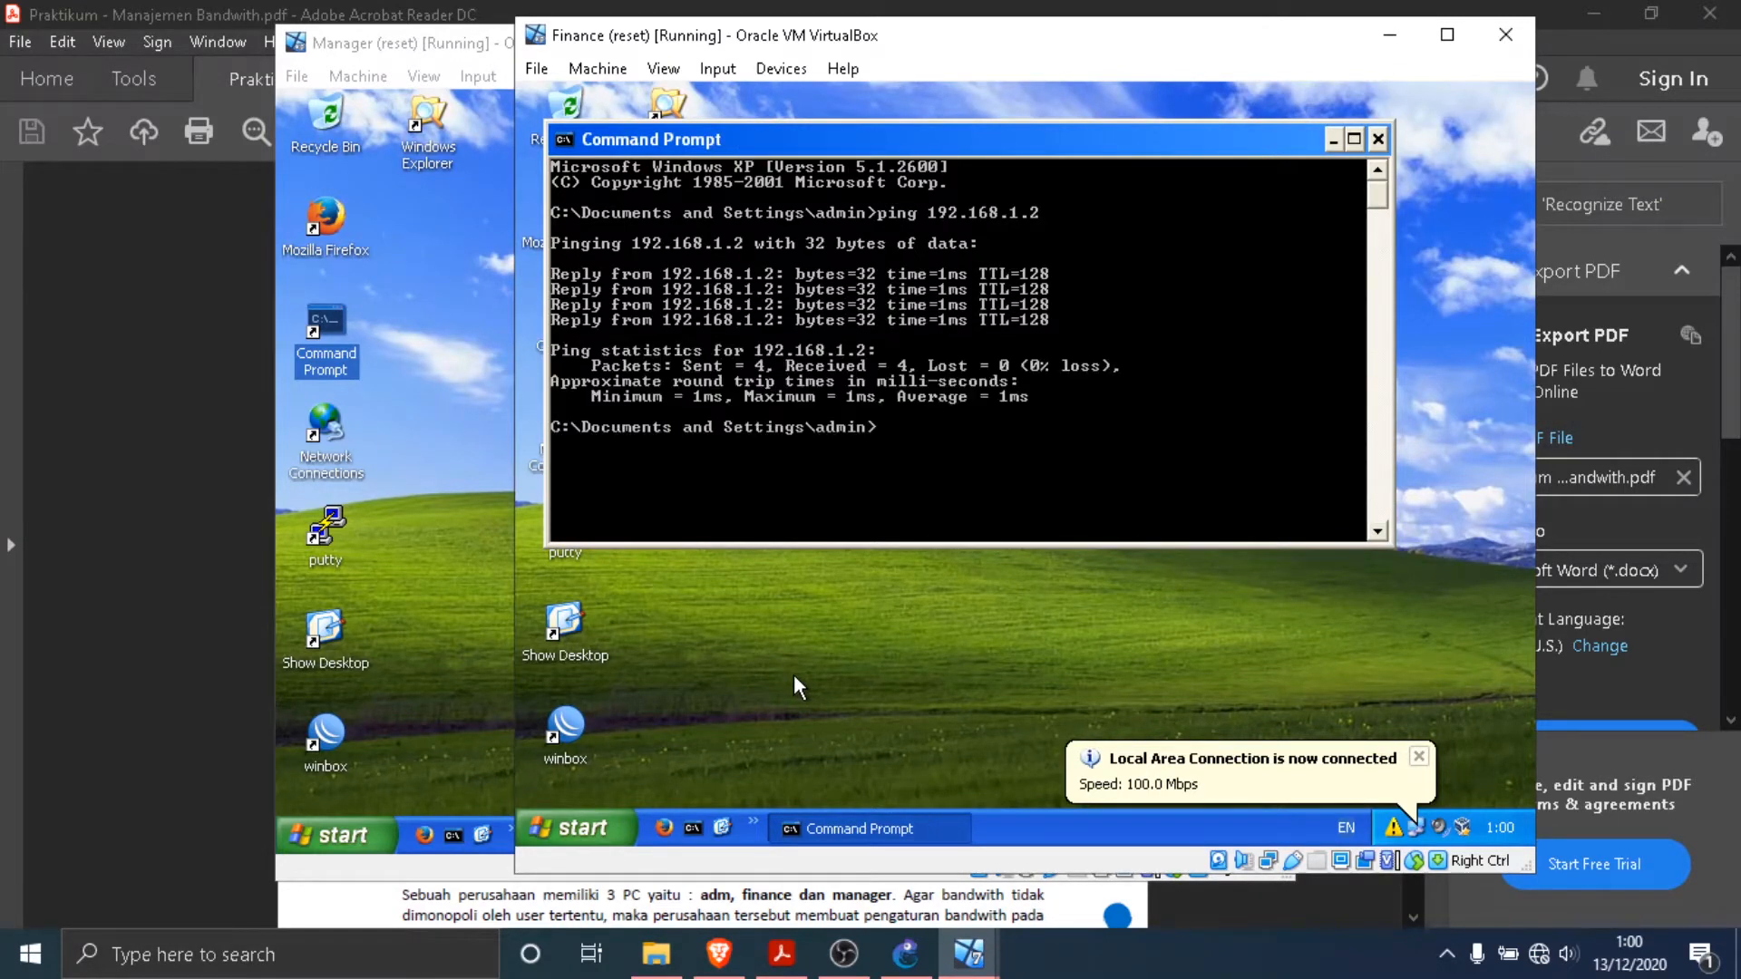
- Ping Manager at 192.168.1.4 from Finance's Command Prompt
{"action": "key", "text": "Up"}
{"action": "key", "text": "BackSpace"}
{"action": "type", "text": "4"}
{"action": "key", "text": "Return"}
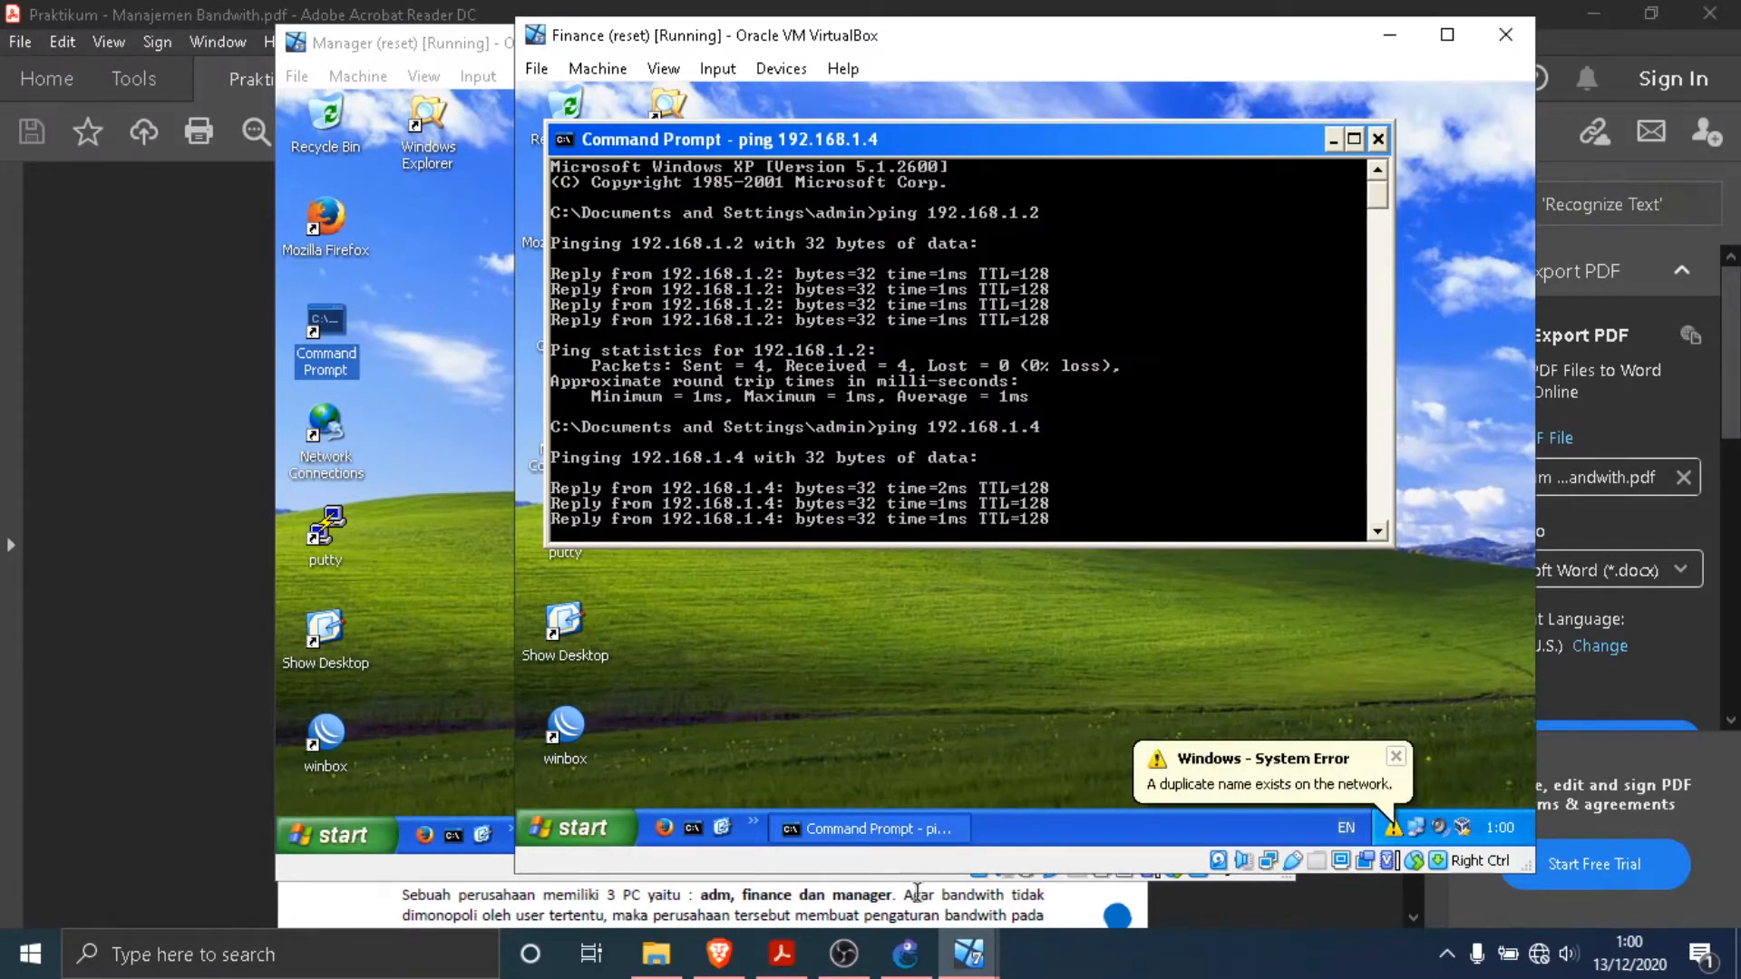
- Switch to the Adm virtual machine and ping Finance at 192.168.1.3 from its Command Prompt
{"action": "left_click", "coordinate": [963, 959]}
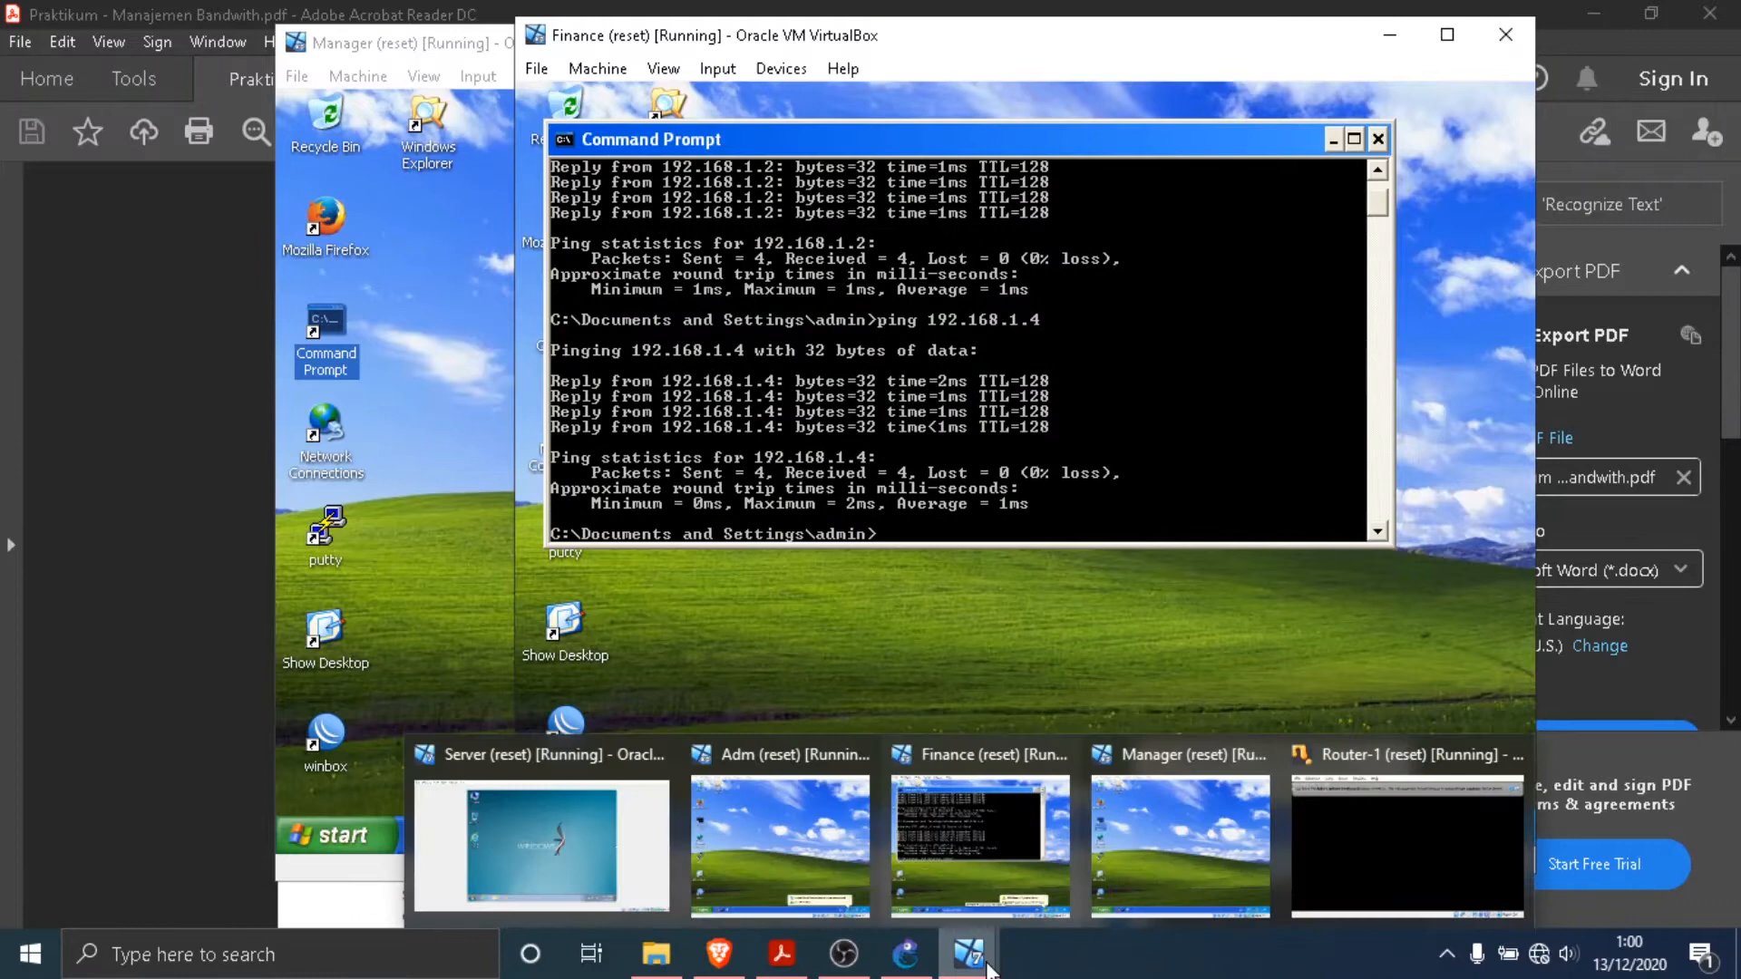
{"action": "left_click", "coordinate": [813, 857]}
{"action": "left_click", "coordinate": [683, 835]}
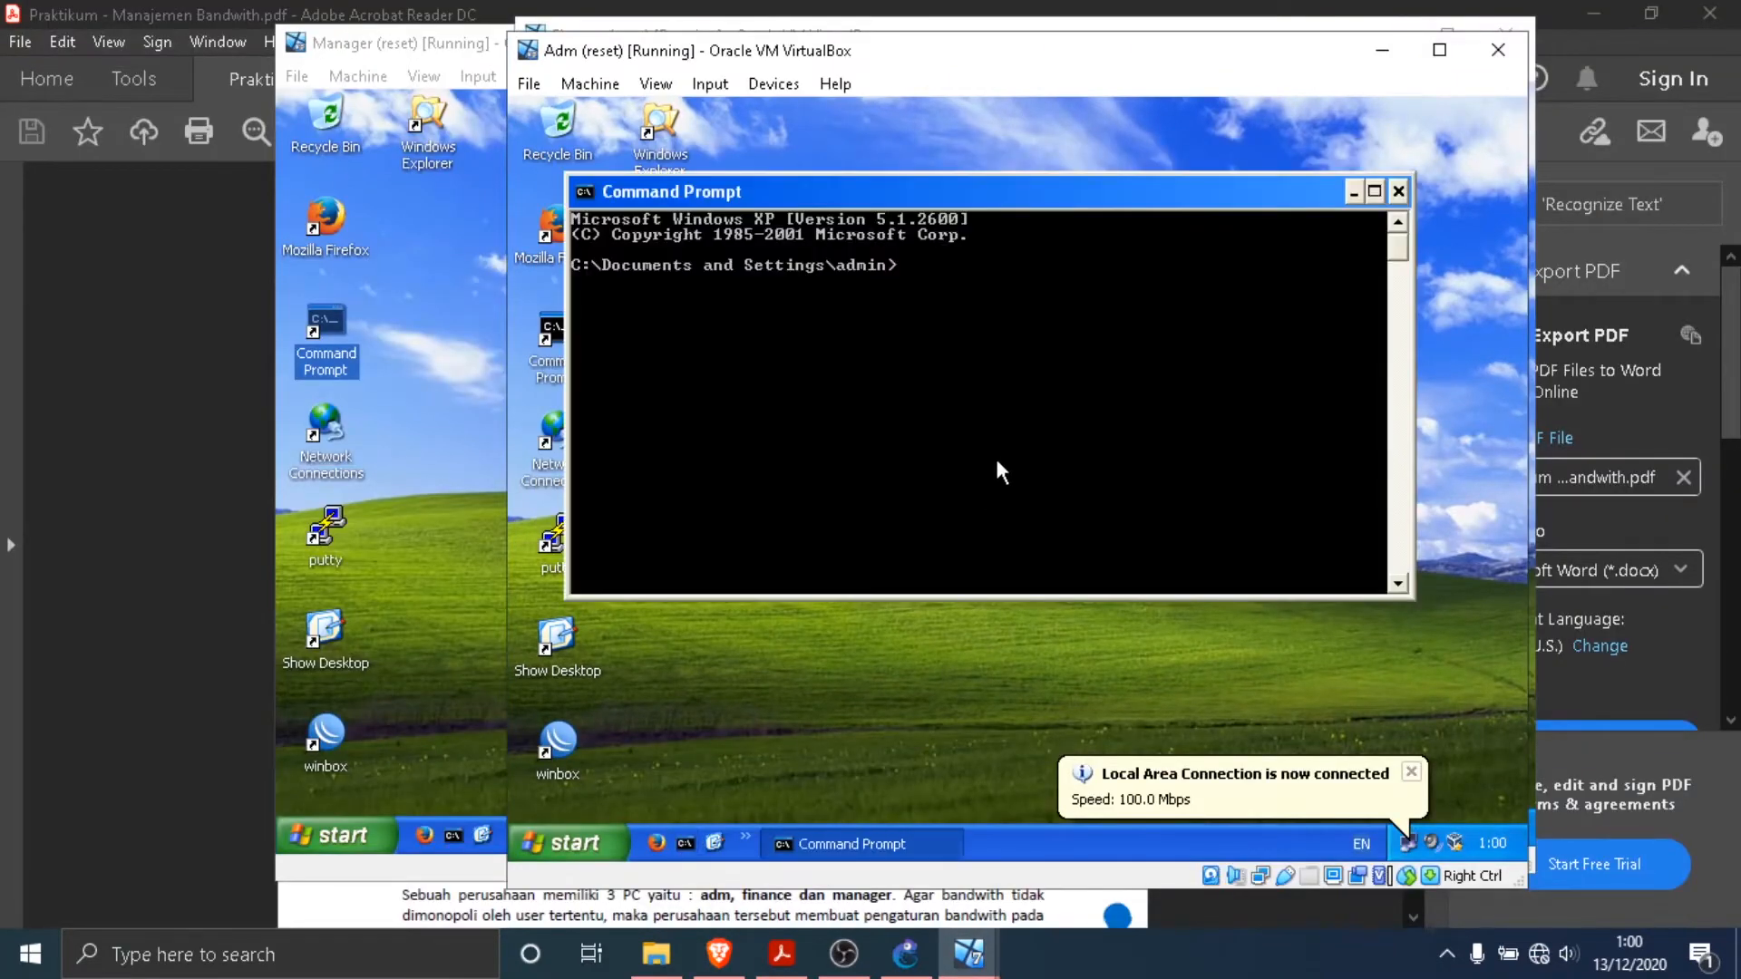
{"action": "type", "text": "ping 192.168.1.3"}
{"action": "key", "text": "Return"}
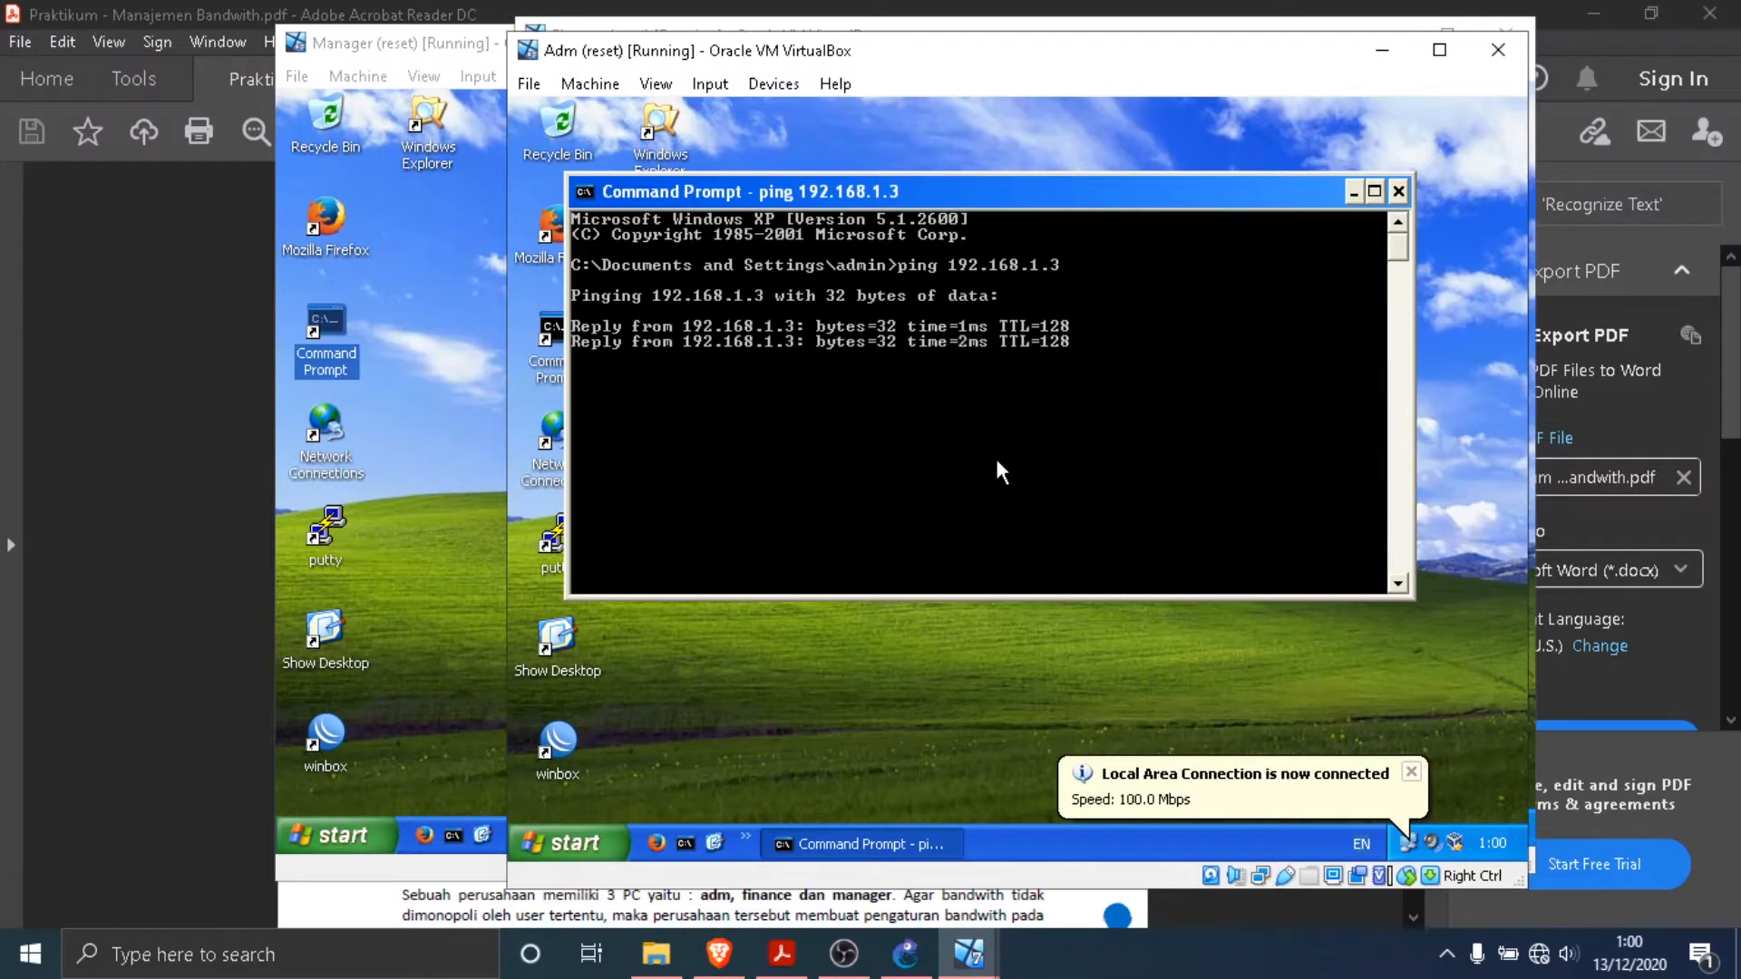
- Ping Manager at 192.168.1.4 from Adm's Command Prompt, and close the prompt
{"action": "key", "text": "Up"}
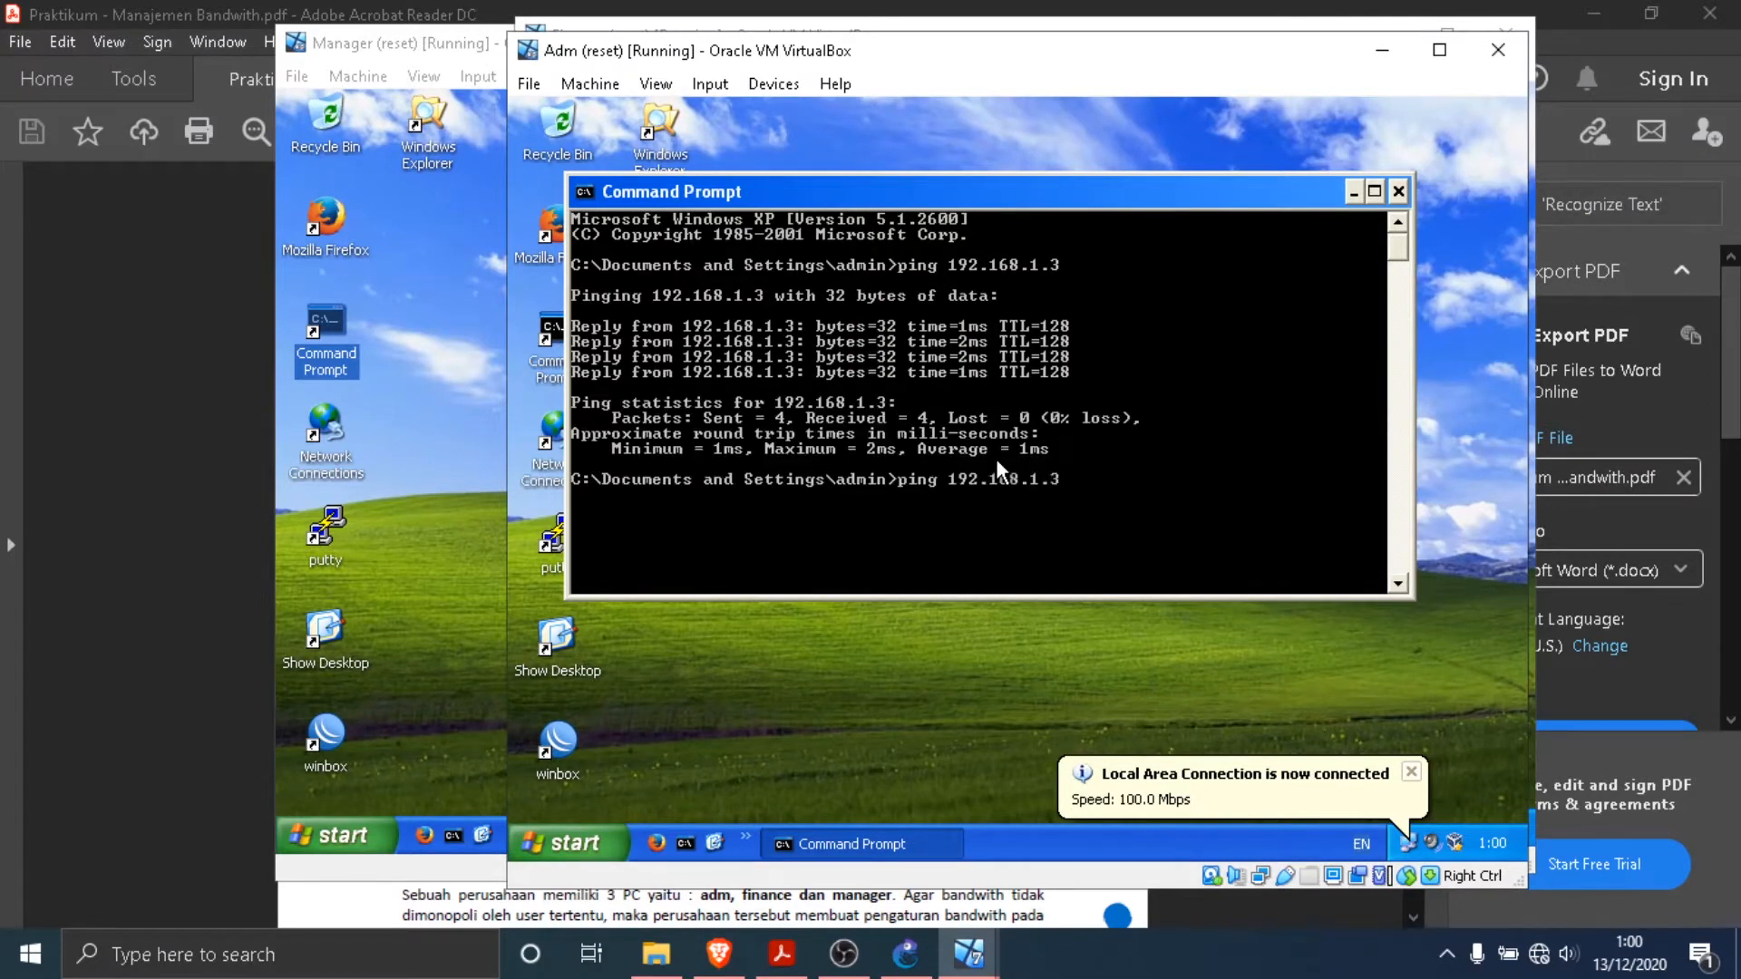
{"action": "key", "text": "BackSpace"}
{"action": "type", "text": "4"}
{"action": "key", "text": "Return"}
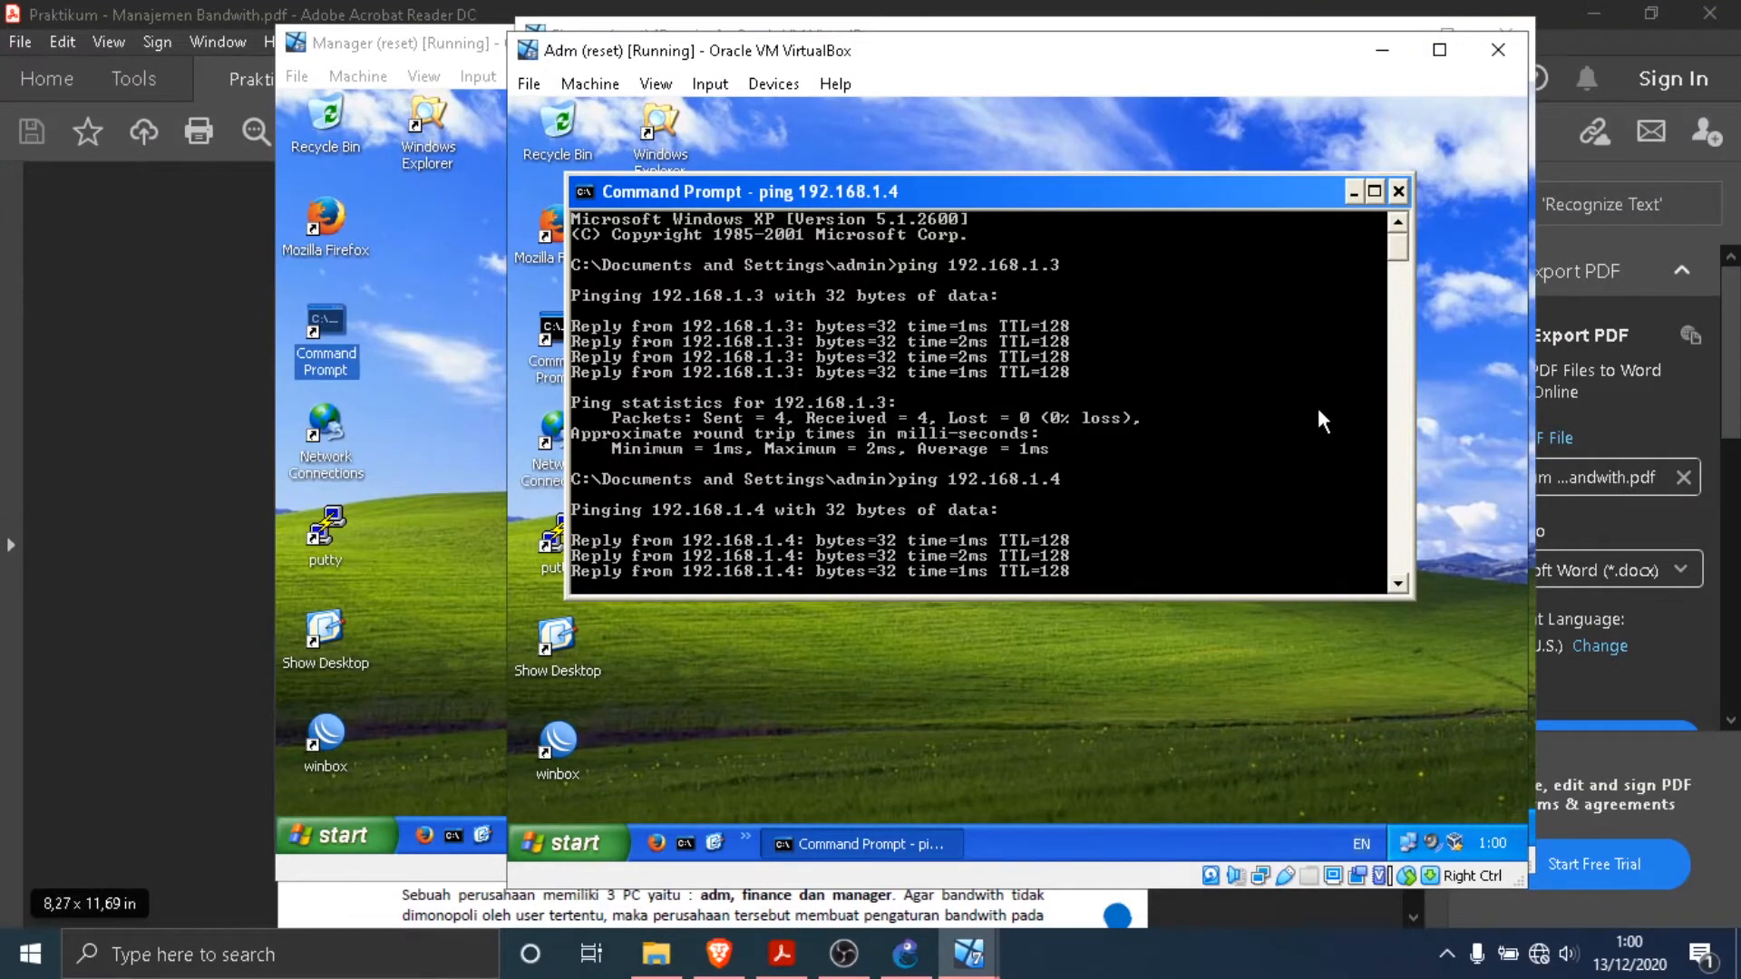
{"action": "left_click", "coordinate": [1399, 190]}
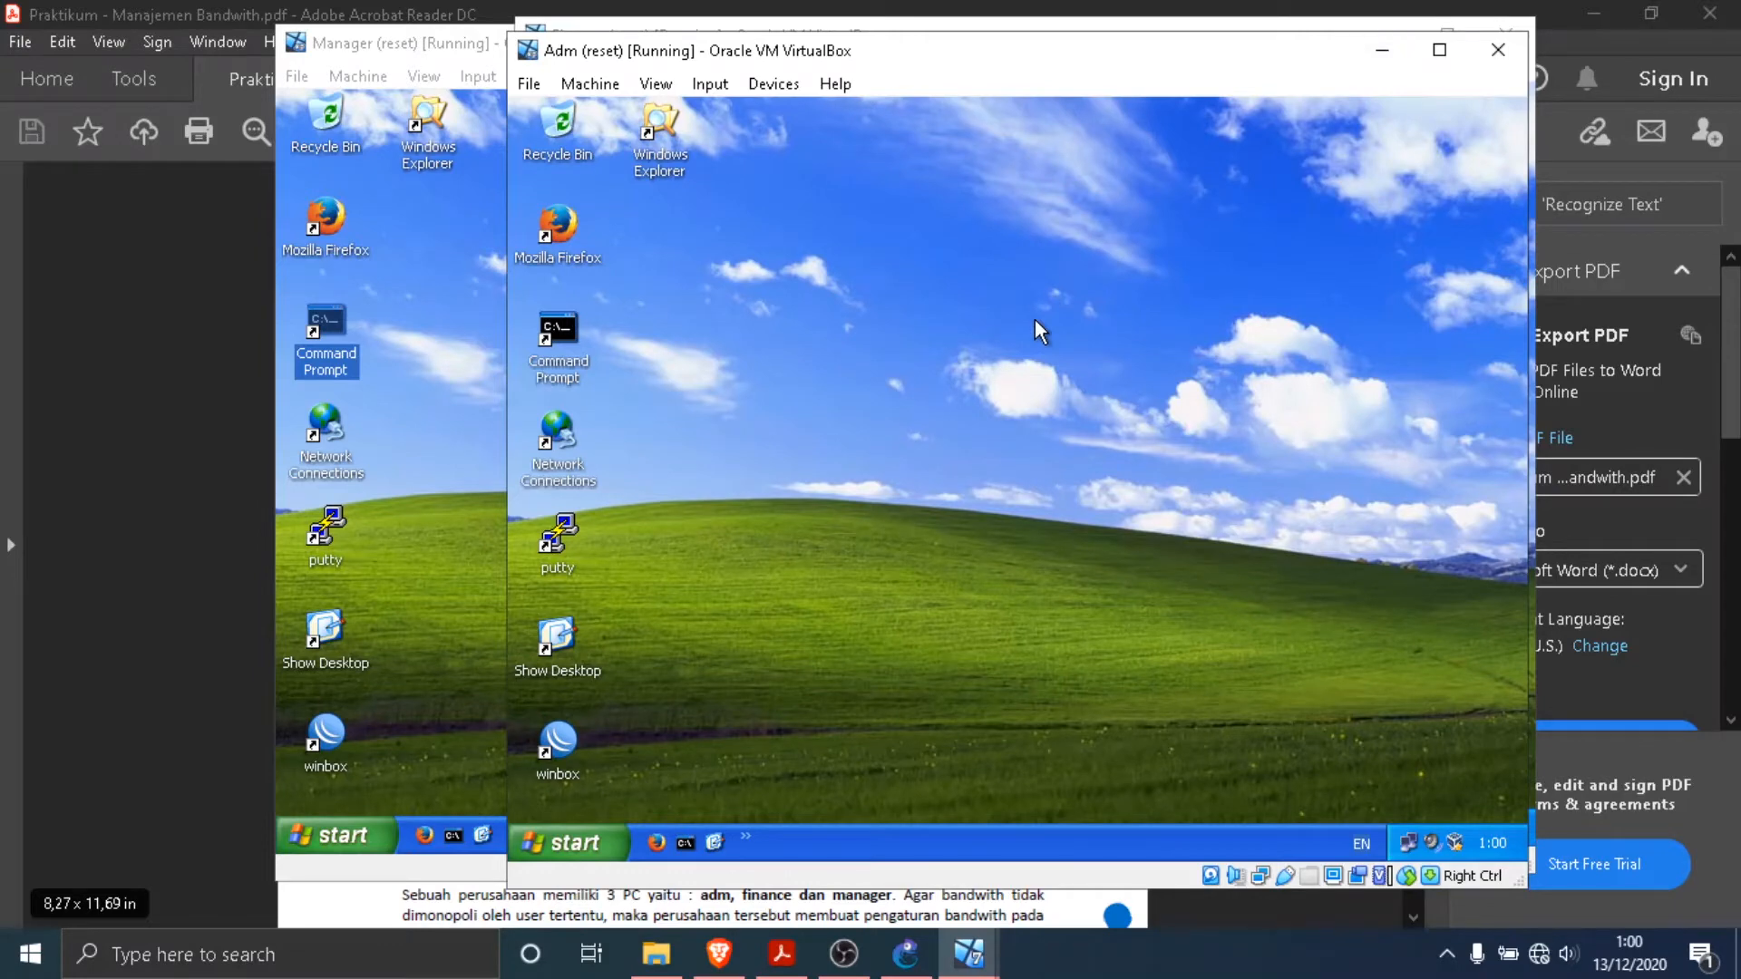
- Minimize the Manager, Adm and Finance virtual machines, closing Finance's Command Prompt, and switch to the Server virtual machine
{"action": "left_click", "coordinate": [441, 438]}
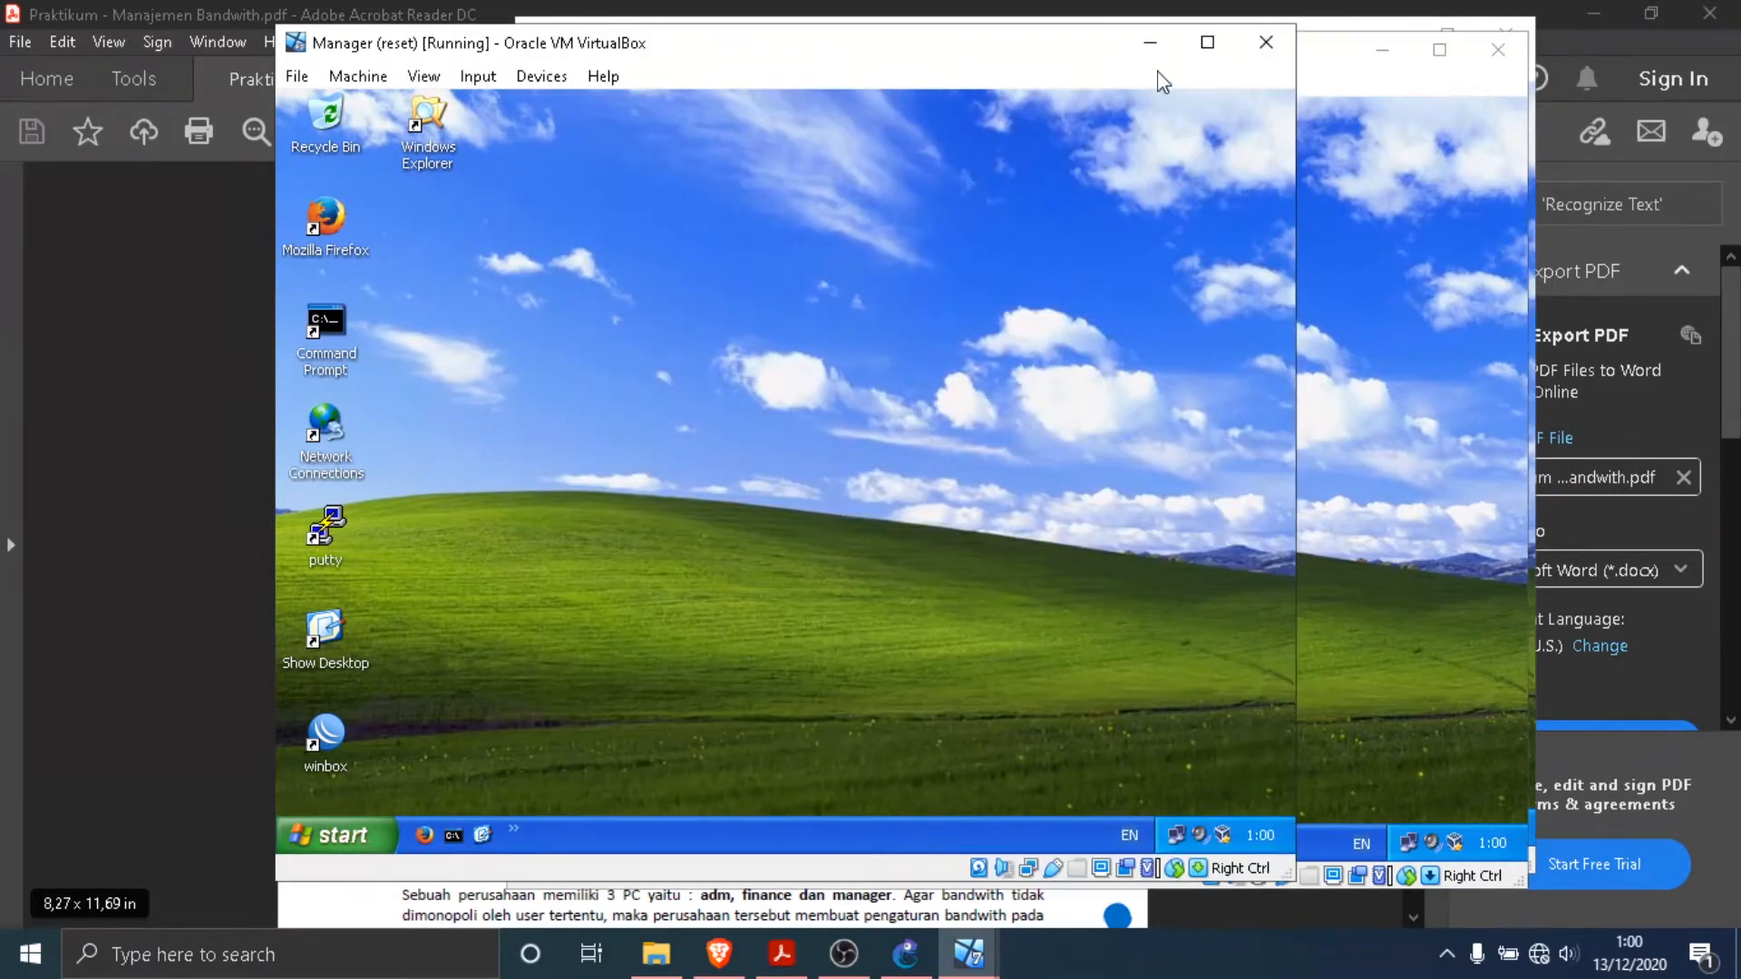
{"action": "left_click", "coordinate": [1150, 42]}
{"action": "left_click", "coordinate": [1382, 49]}
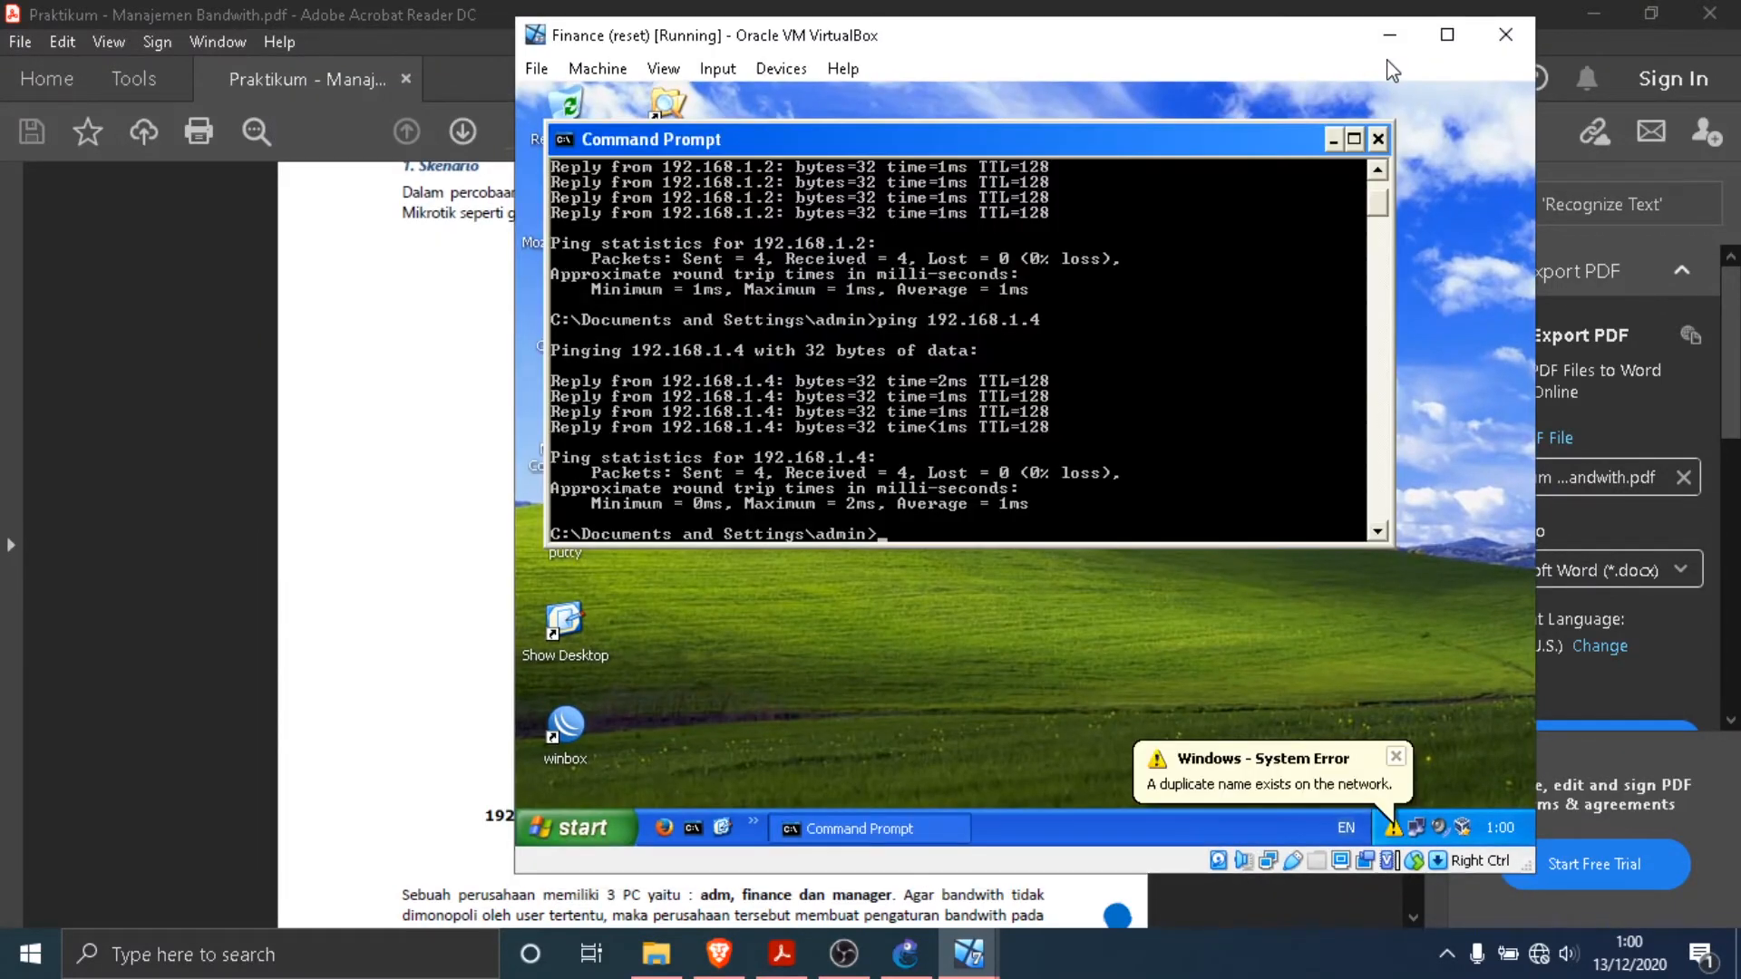
{"action": "left_click", "coordinate": [1377, 139]}
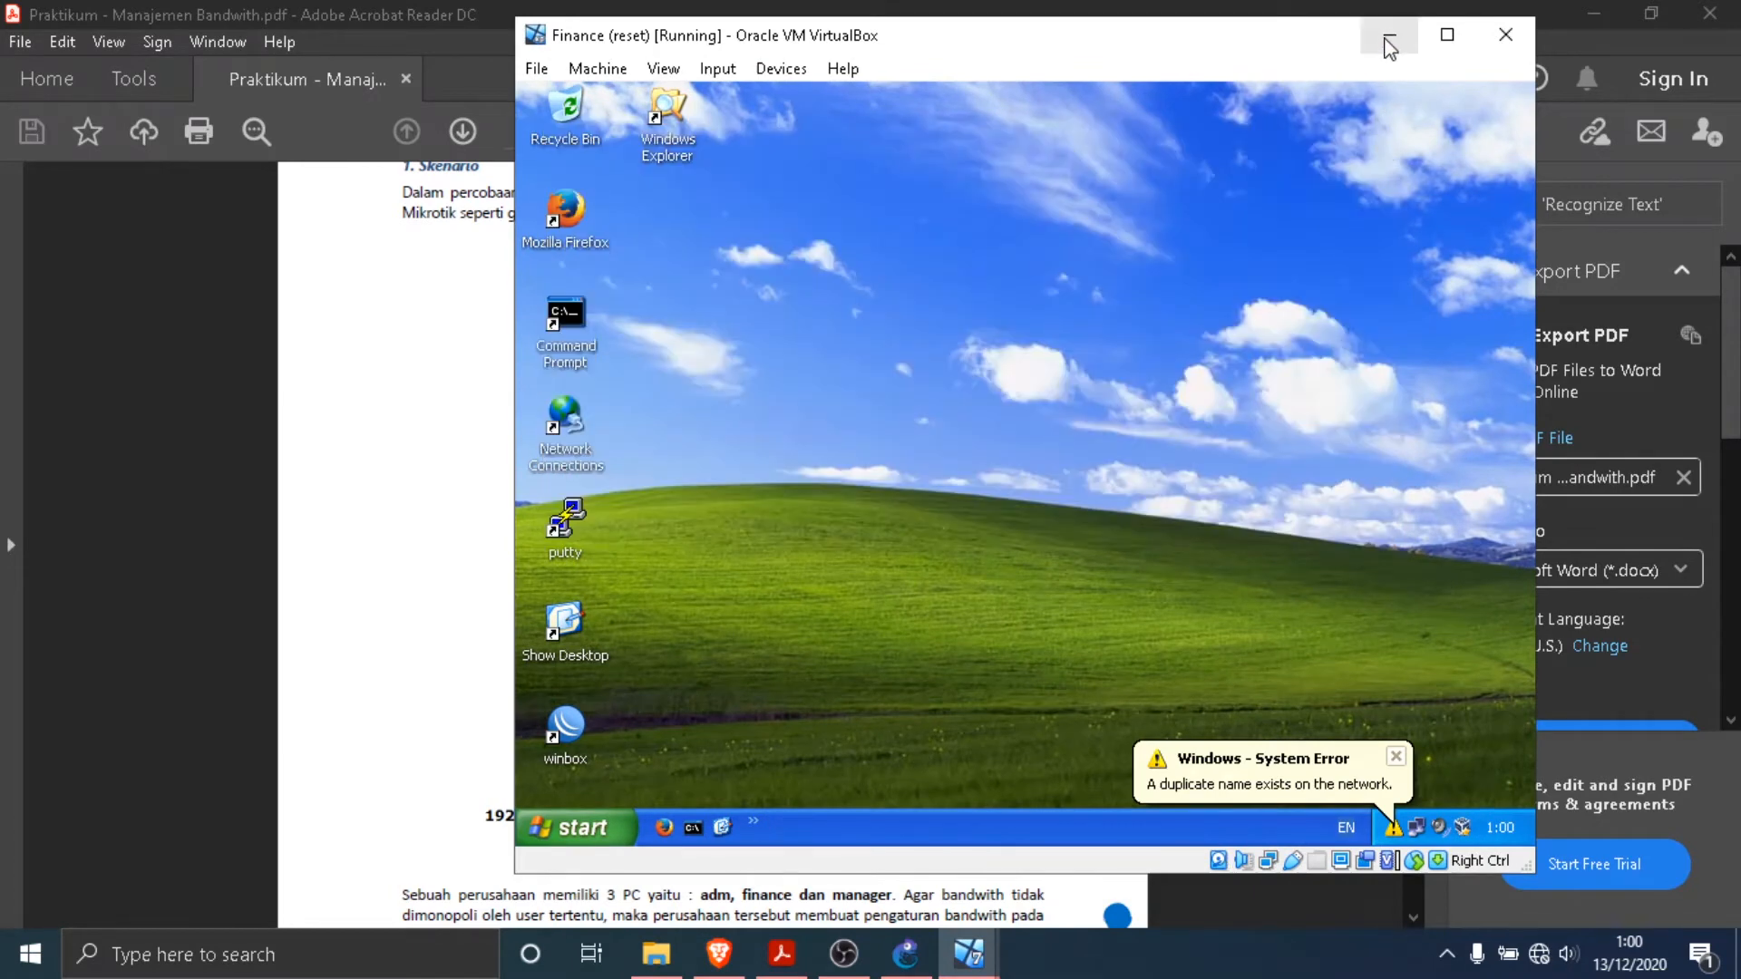
{"action": "left_click", "coordinate": [1388, 44]}
{"action": "mouse_move", "coordinate": [961, 963]}
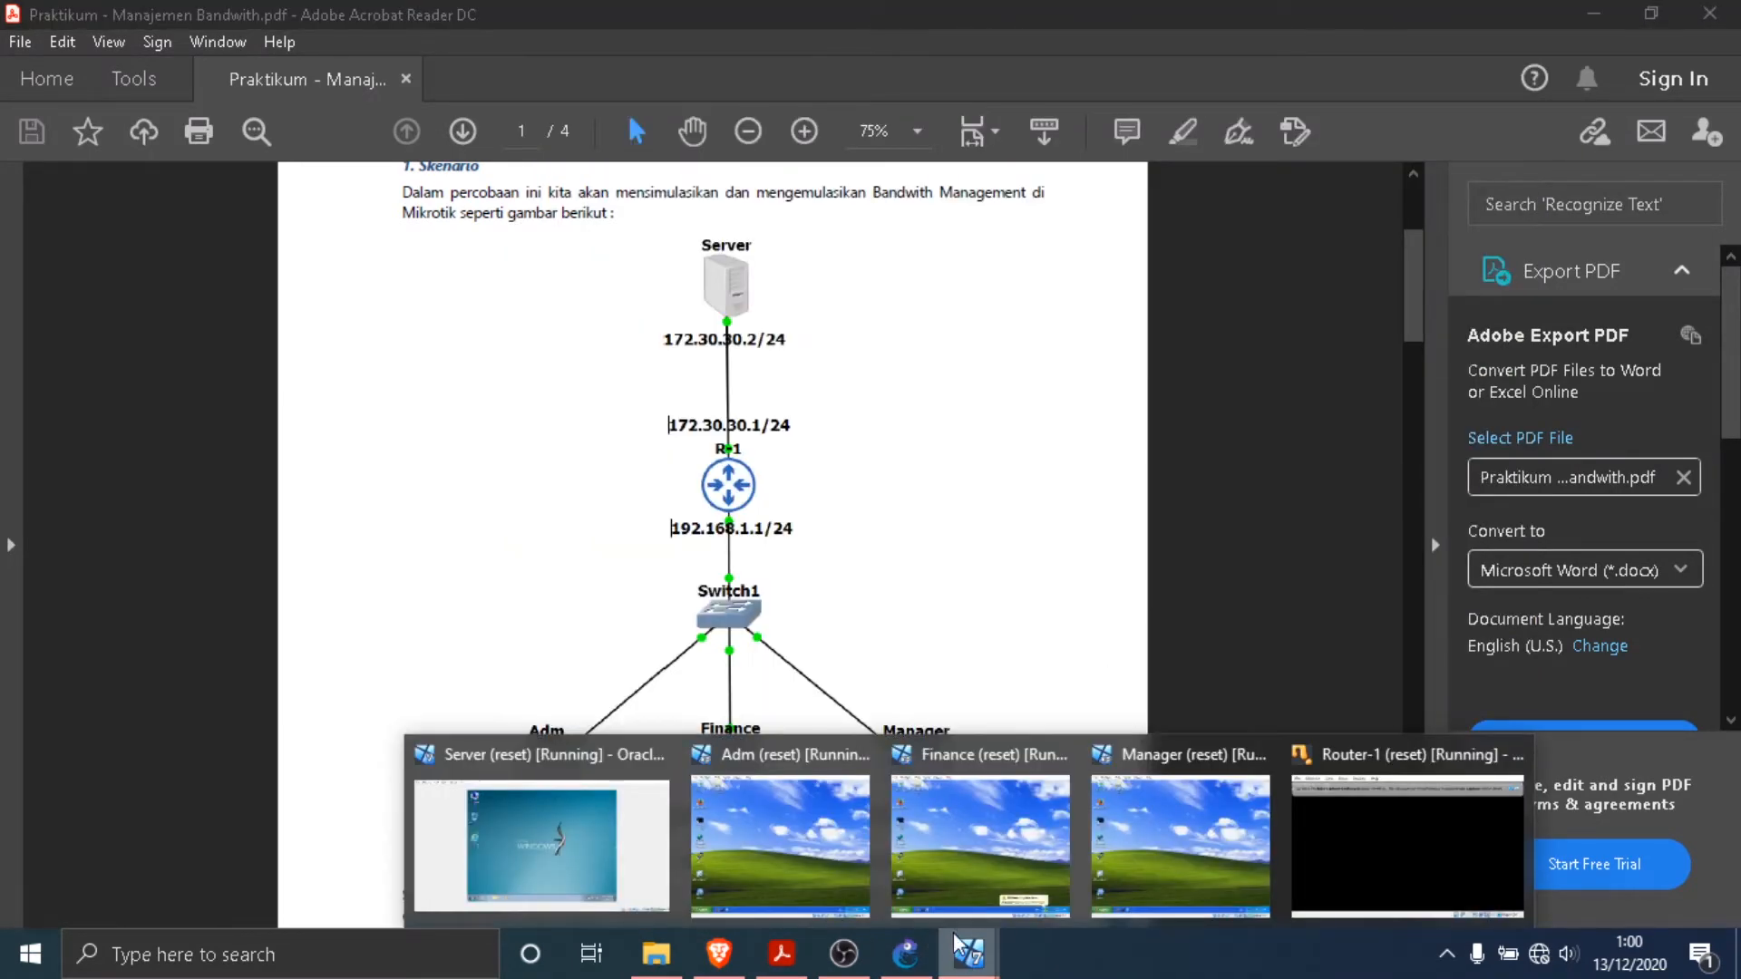
{"action": "left_click", "coordinate": [541, 843]}
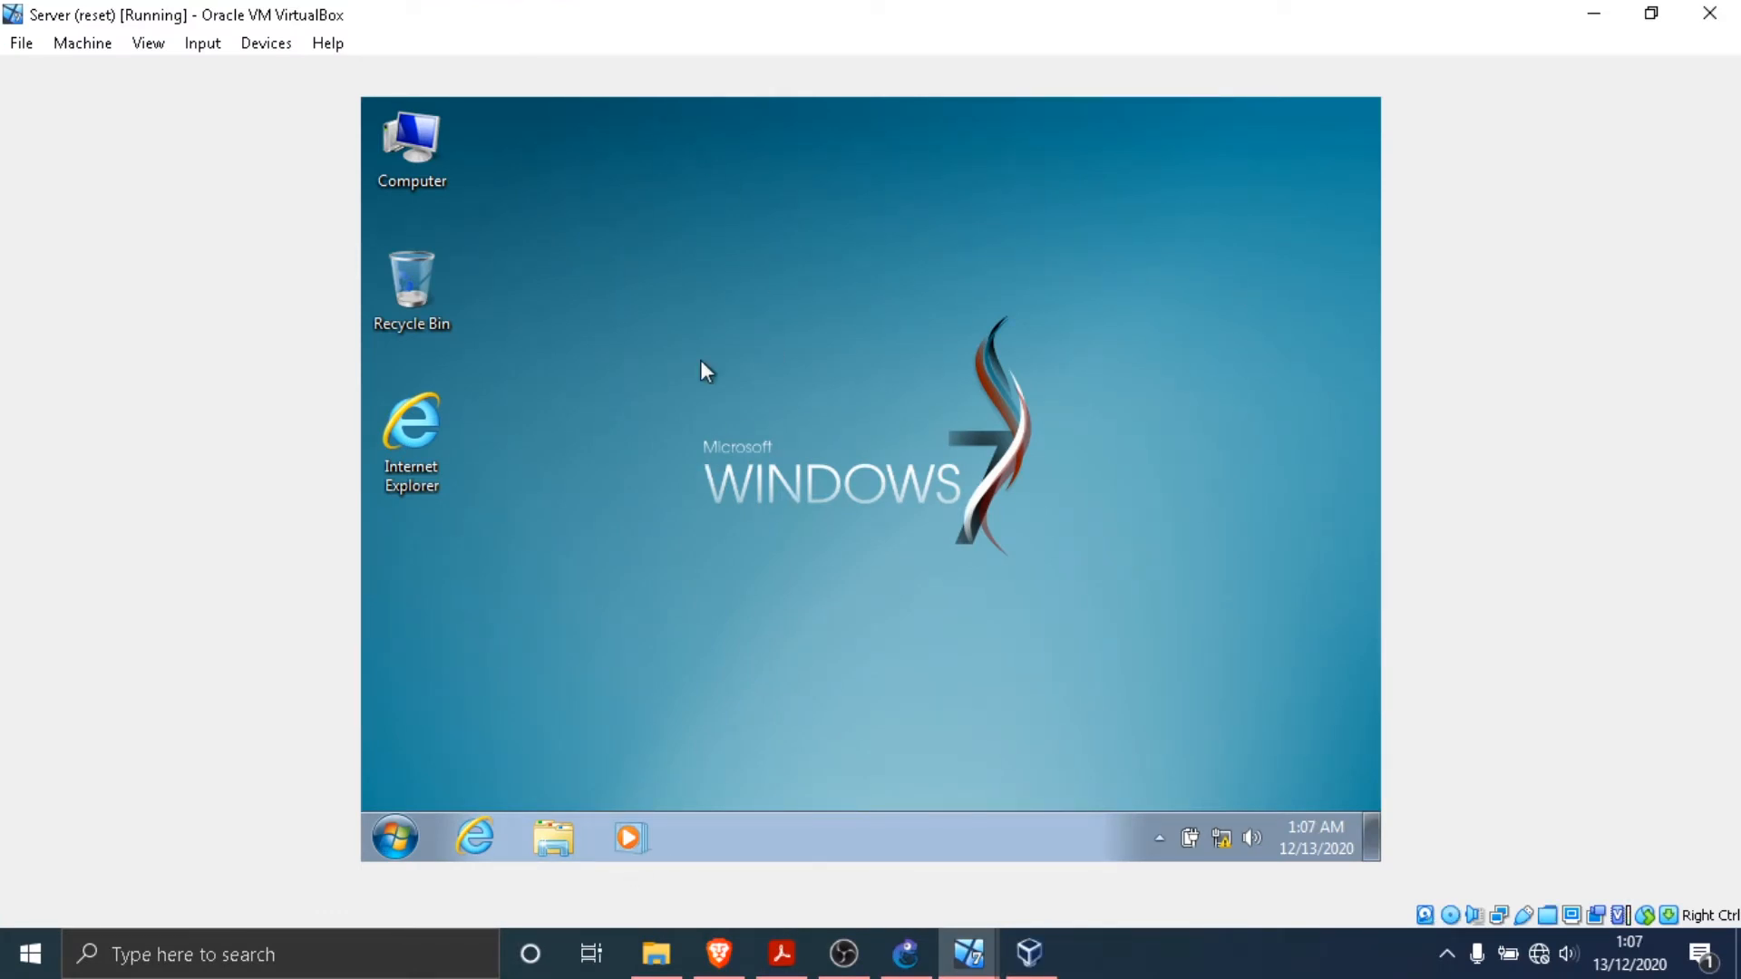
{"action": "left_click_drag", "start_coordinate": [606, 261], "coordinate": [1062, 529]}
{"action": "left_click_drag", "start_coordinate": [1062, 598], "coordinate": [645, 329]}
{"action": "left_click_drag", "start_coordinate": [903, 404], "coordinate": [1138, 640]}
{"action": "left_click_drag", "start_coordinate": [765, 291], "coordinate": [925, 617]}
- Create a desktop shortcut to winbox-2.2.18 from the Server's Downloads folder
{"action": "left_click", "coordinate": [553, 848]}
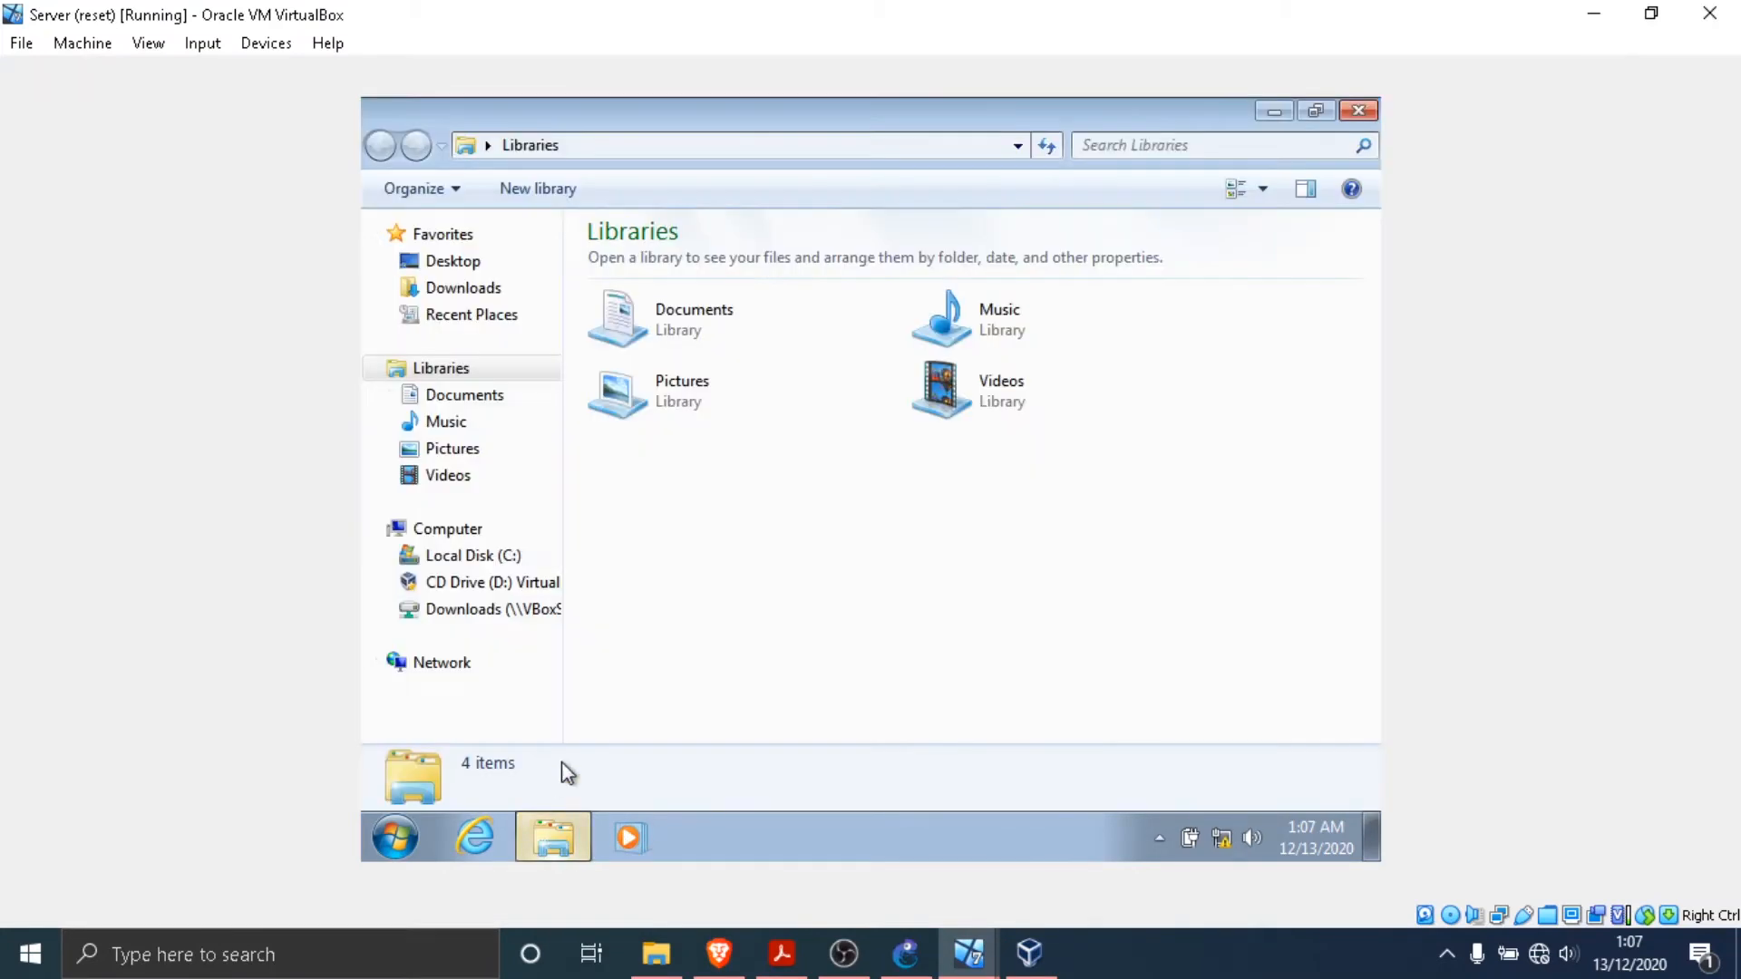
{"action": "left_click", "coordinate": [494, 291]}
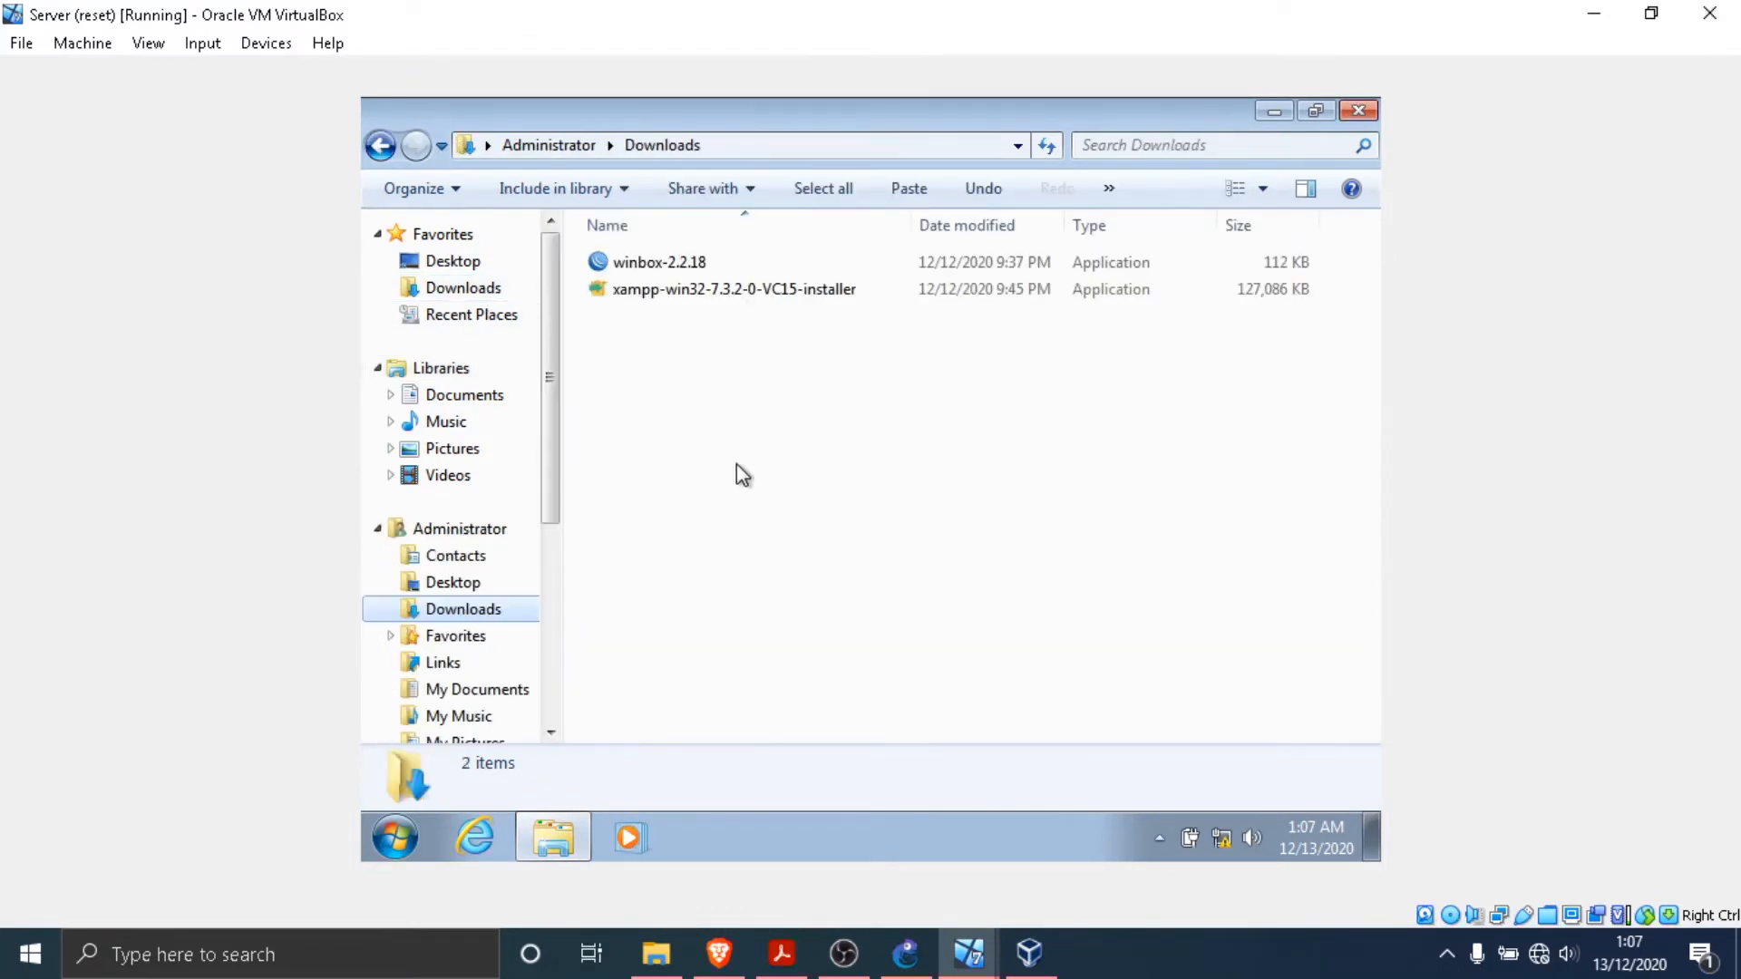
{"action": "left_click", "coordinate": [695, 271]}
{"action": "right_click", "coordinate": [694, 268]}
{"action": "mouse_move", "coordinate": [968, 568]}
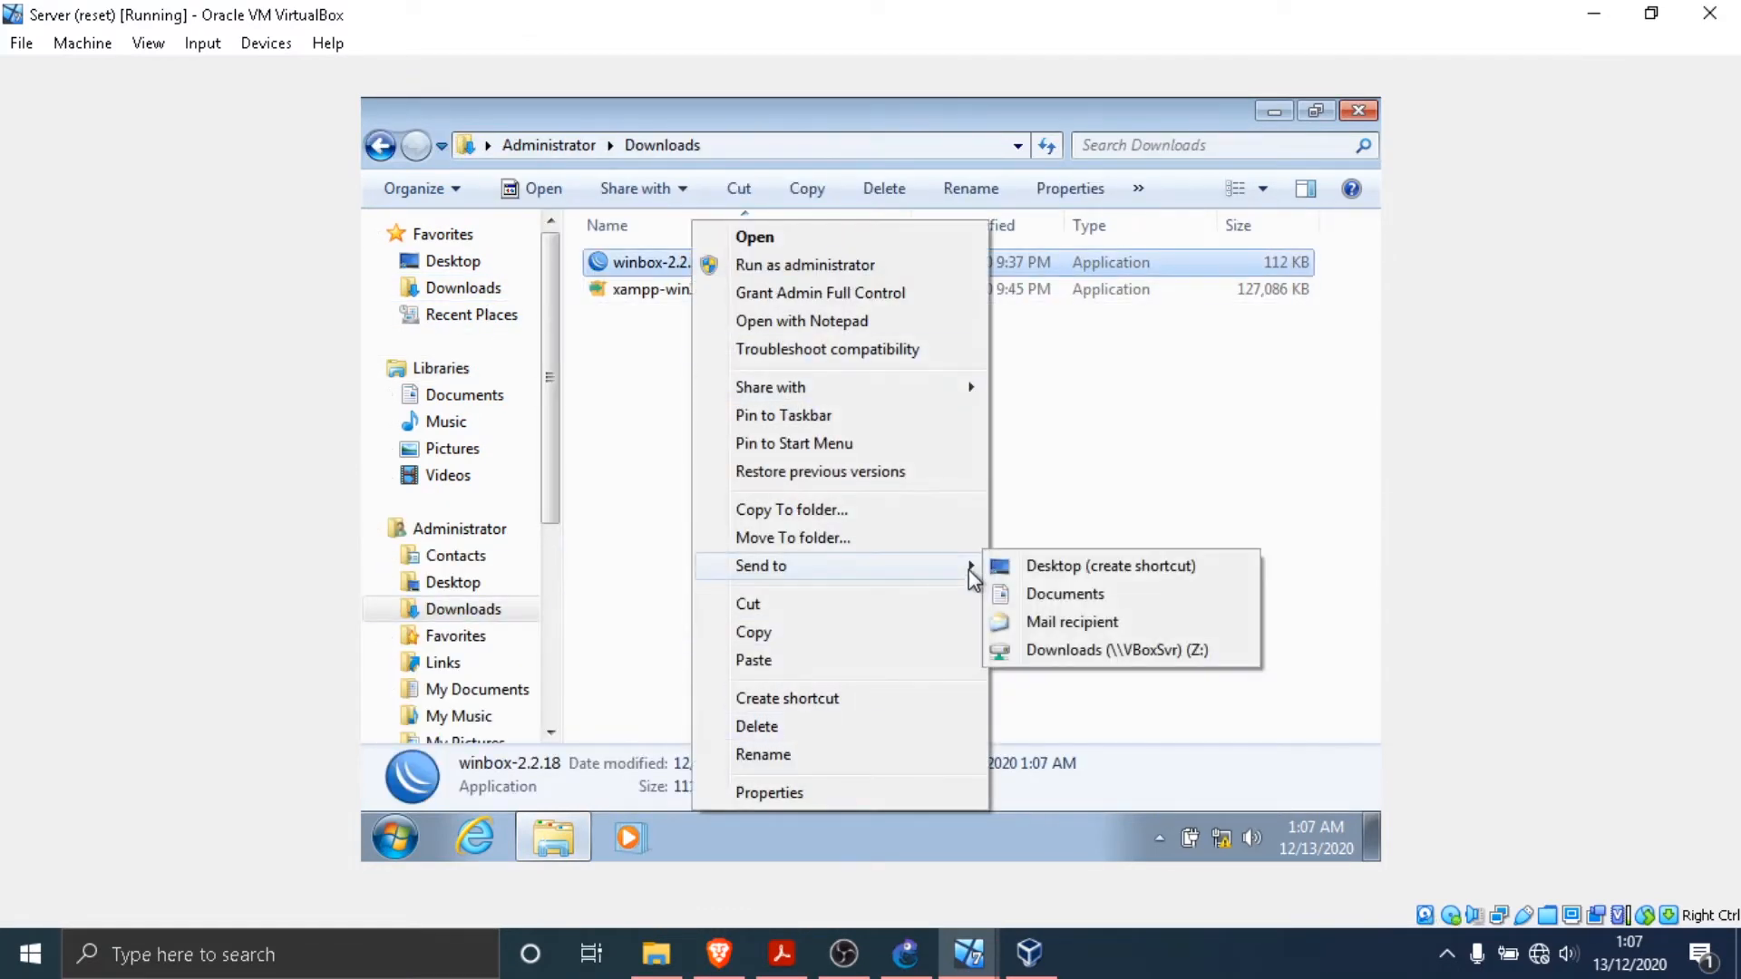
{"action": "left_click", "coordinate": [1064, 569]}
{"action": "left_click", "coordinate": [909, 489]}
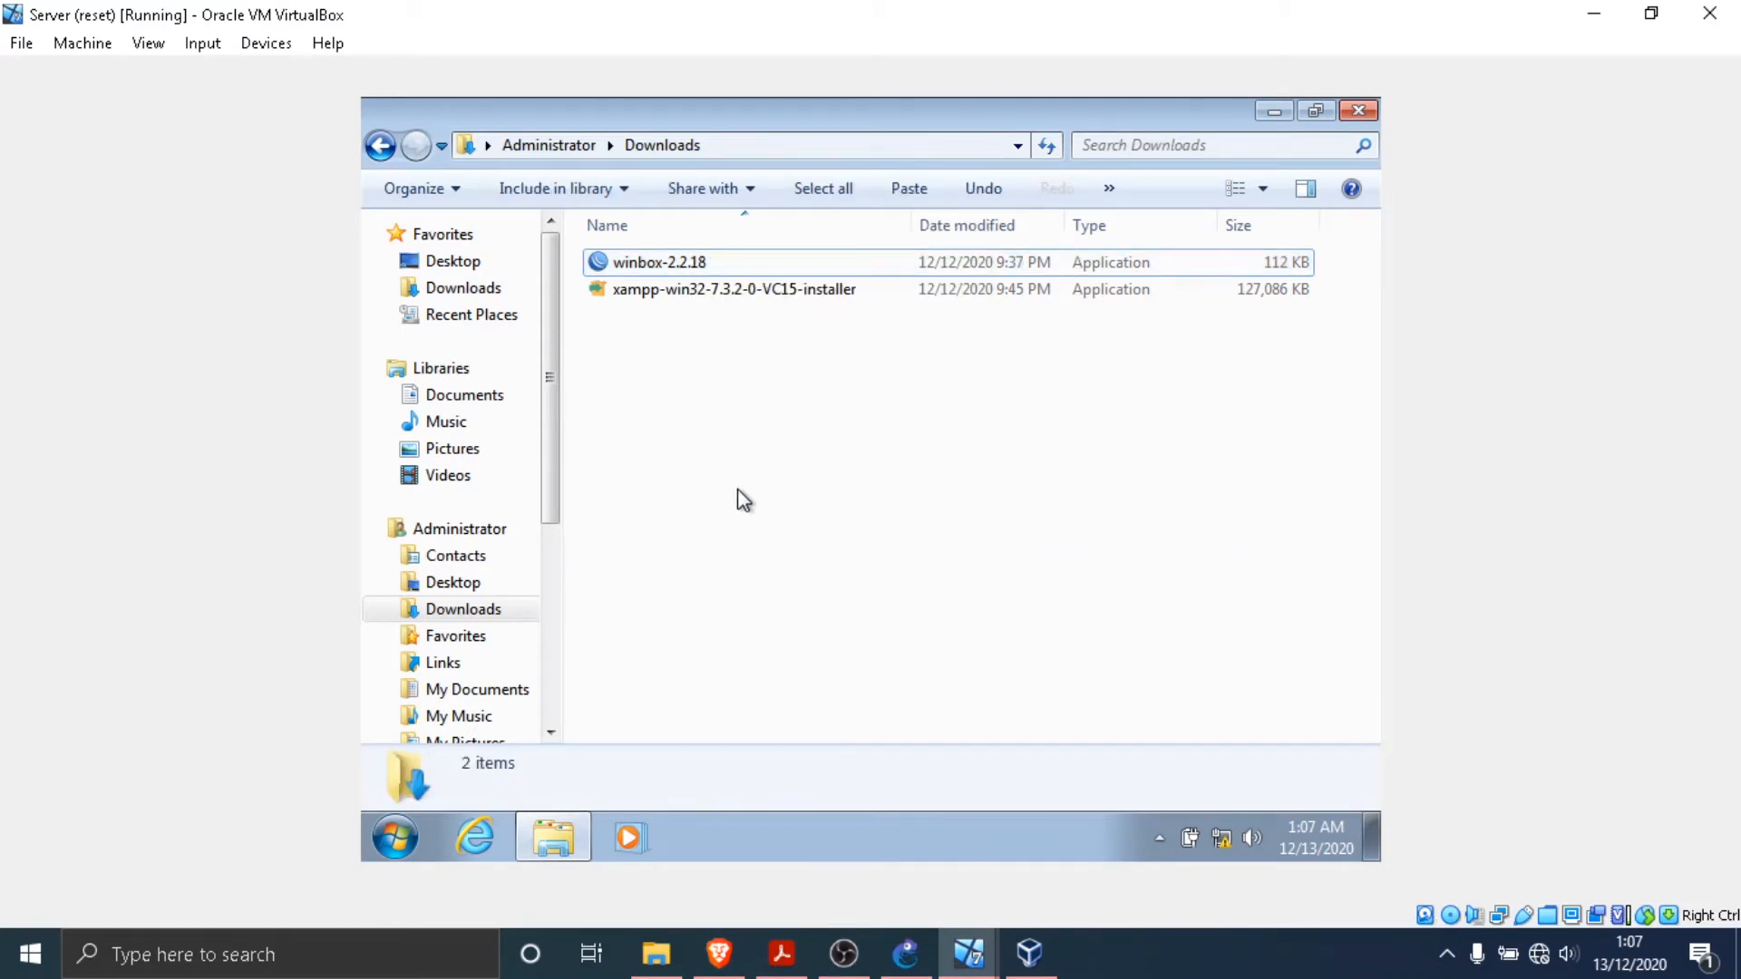
- Launch the xampp-win32-7.3.2-0-VC15-installer, check the experiment steps in the practicum PDF, and return to the Server virtual machine
{"action": "double_click", "coordinate": [699, 289]}
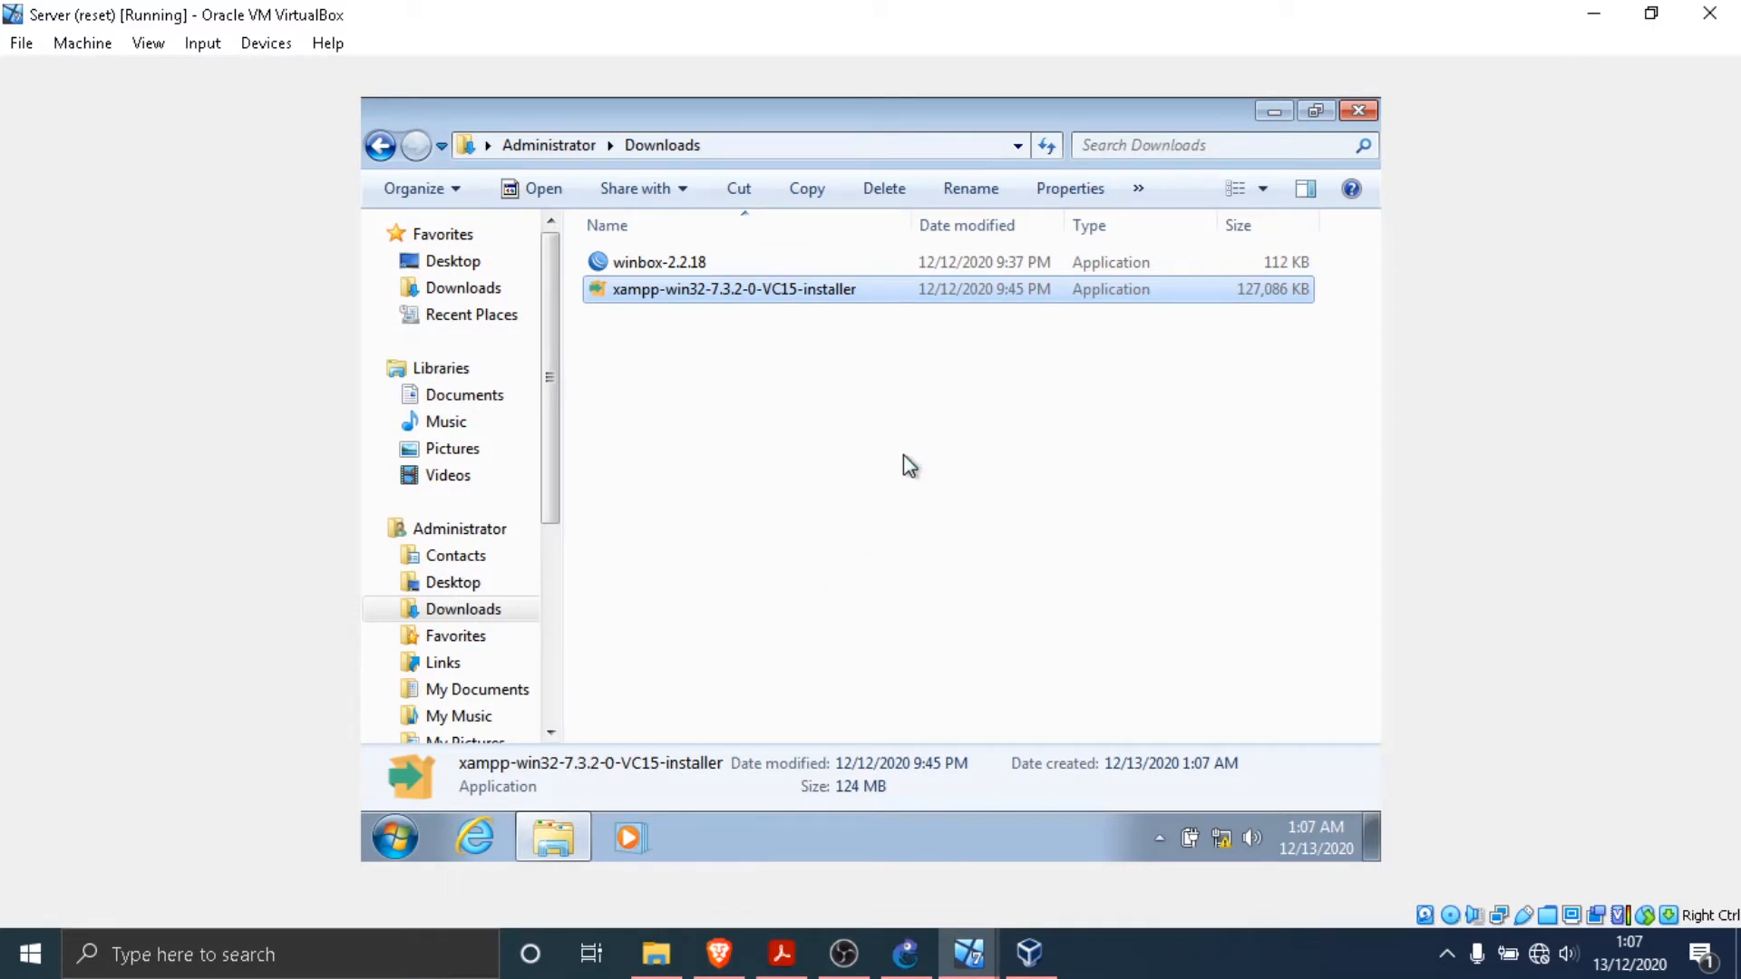
{"action": "left_click", "coordinate": [798, 957]}
{"action": "scroll", "coordinate": [874, 447], "scroll_direction": "down", "scroll_amount": 8}
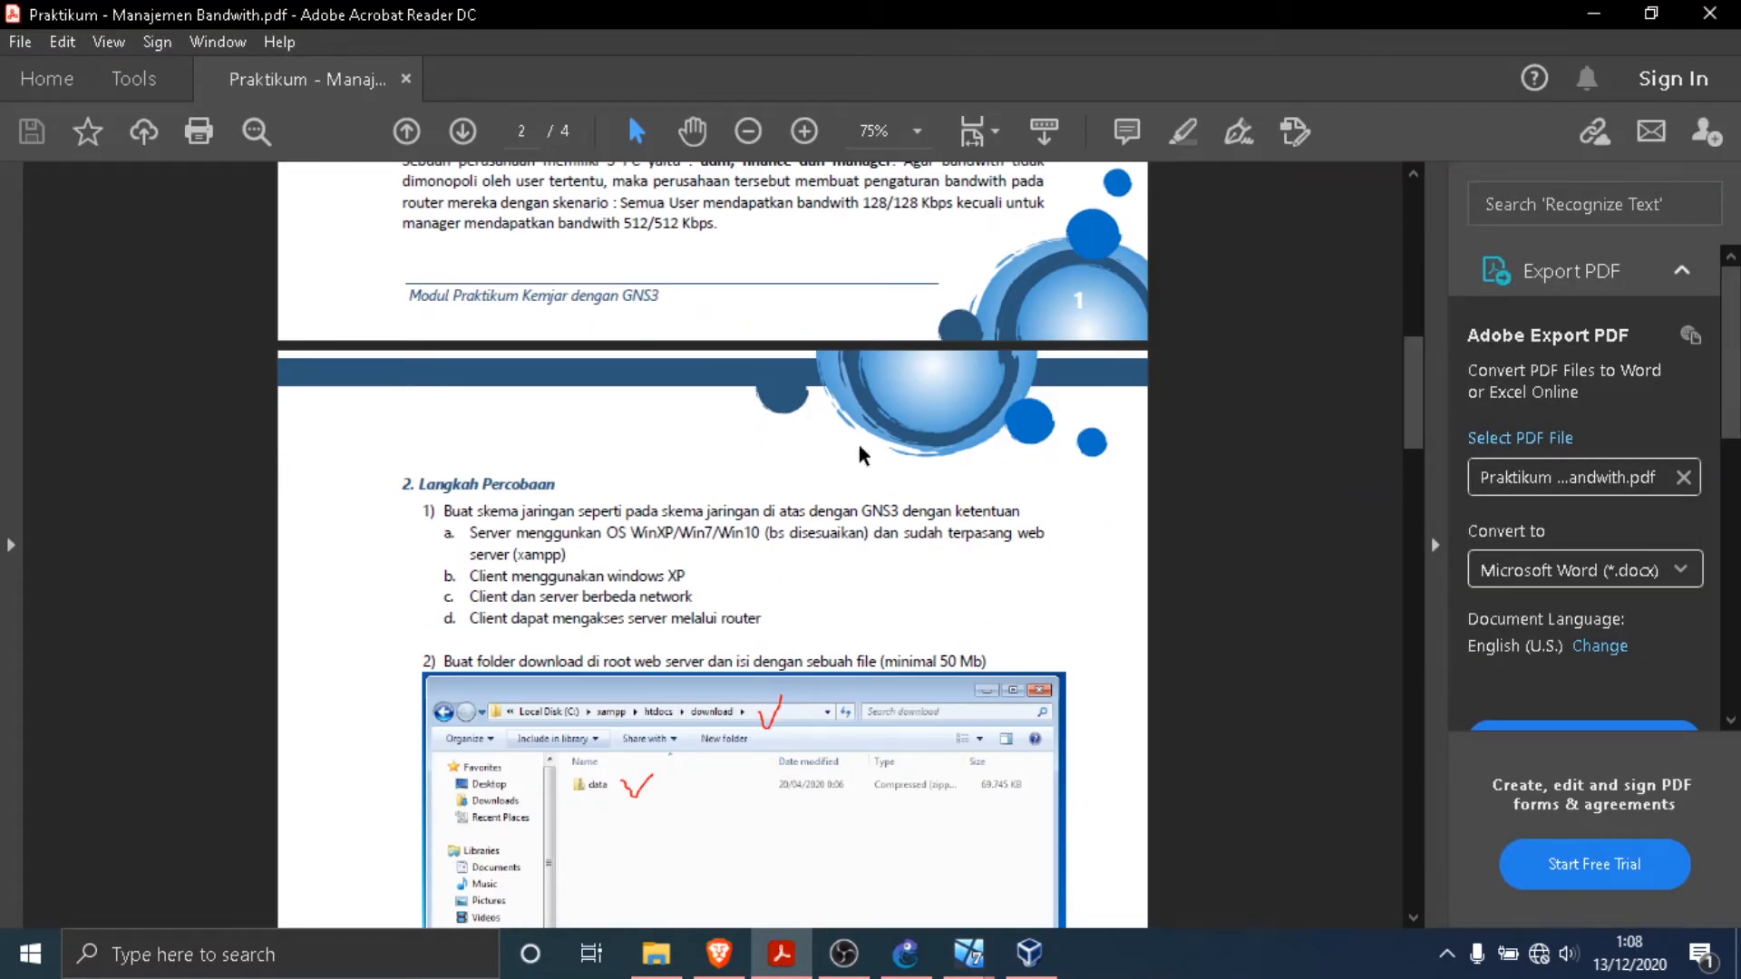
{"action": "left_click", "coordinate": [969, 952]}
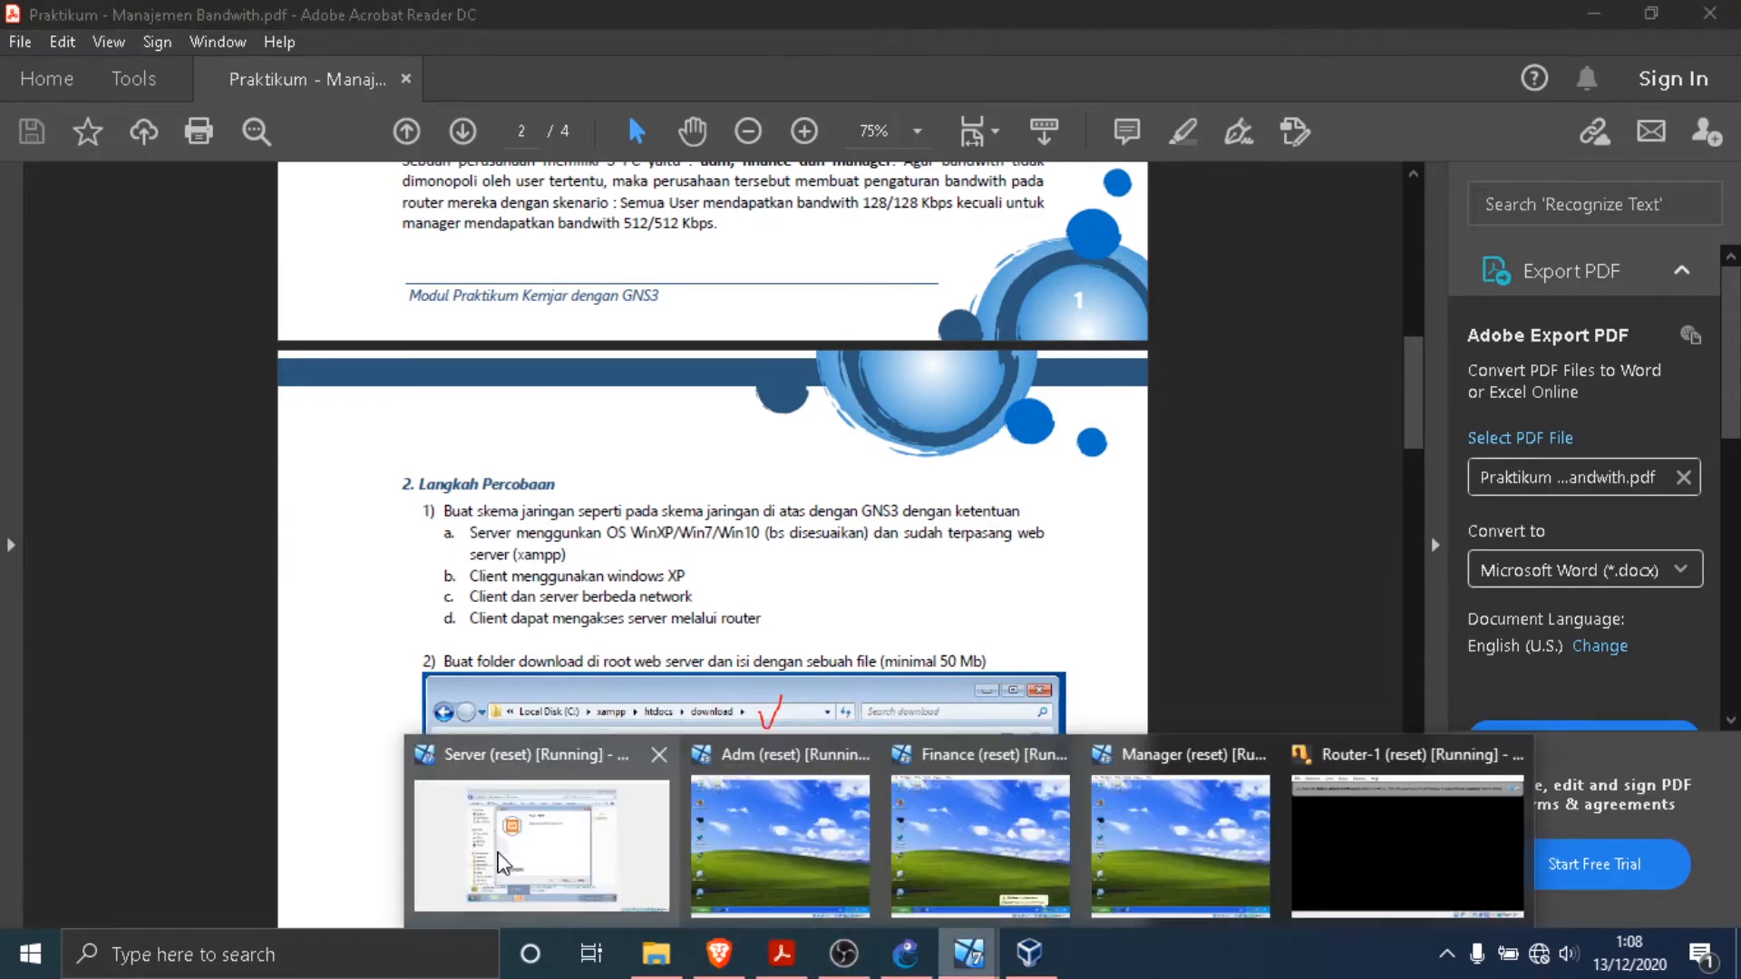
{"action": "left_click", "coordinate": [497, 860]}
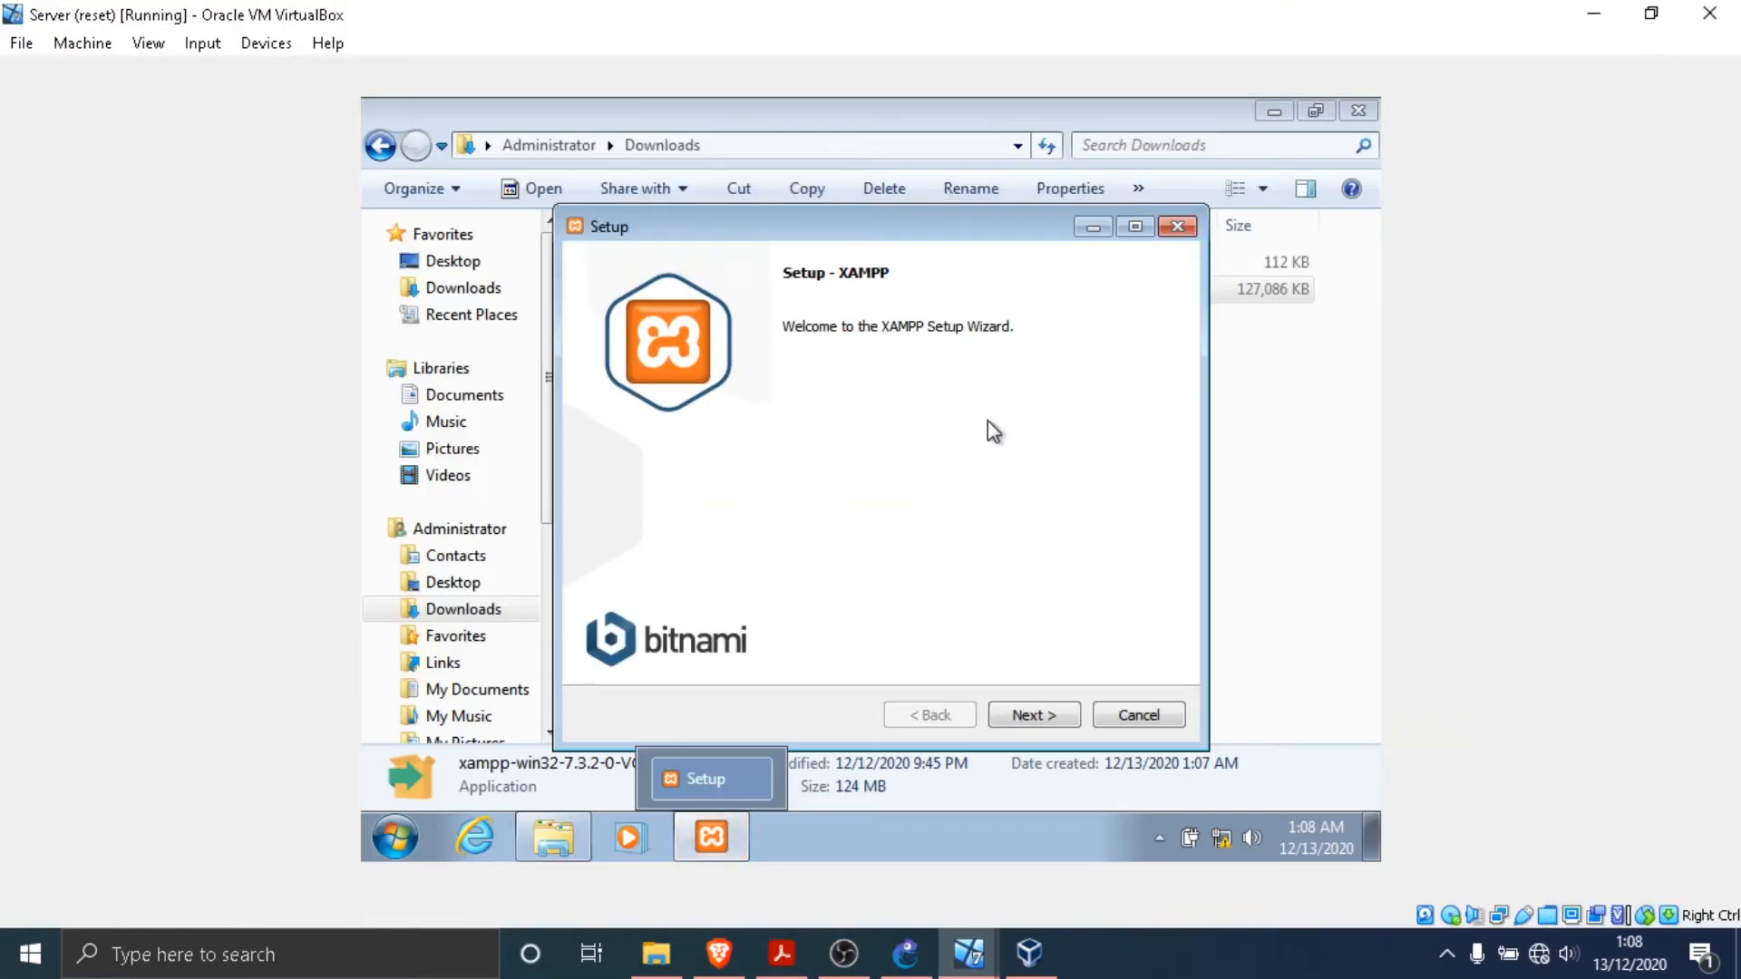
- Install XAMPP with the default components into C:\xampp and finish the setup without starting the Control Panel
{"action": "left_click", "coordinate": [1051, 714]}
{"action": "left_click", "coordinate": [1063, 716]}
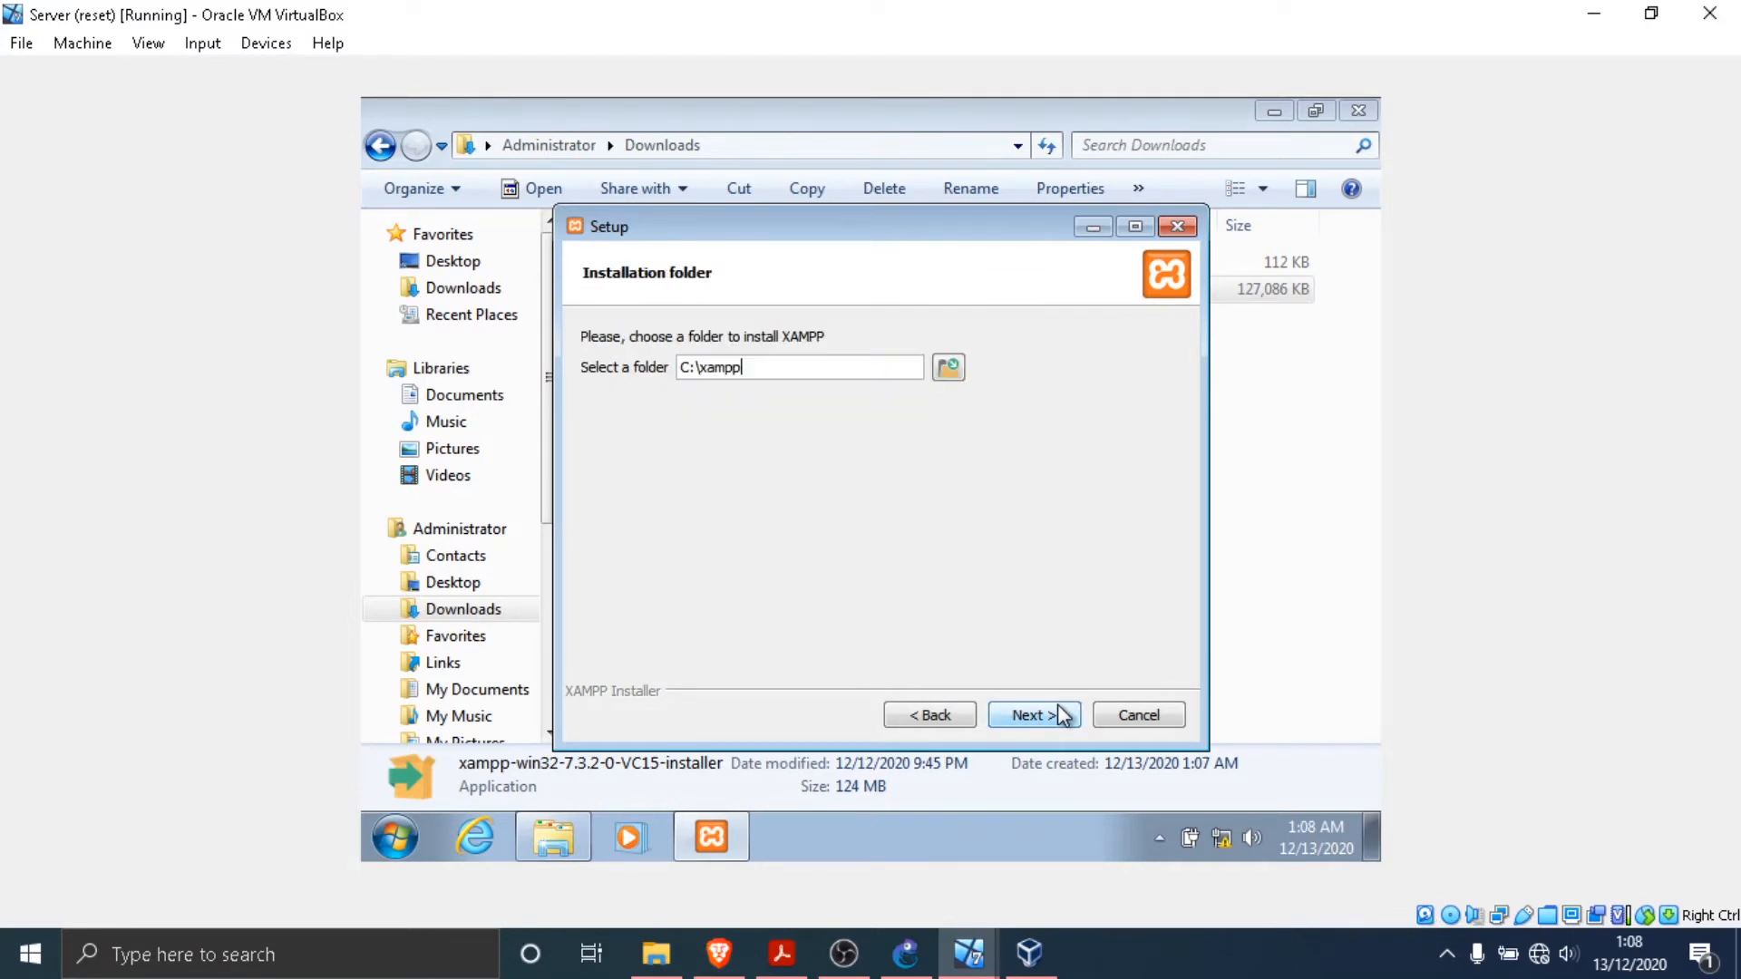
{"action": "left_click", "coordinate": [1043, 715]}
{"action": "left_click", "coordinate": [1043, 715]}
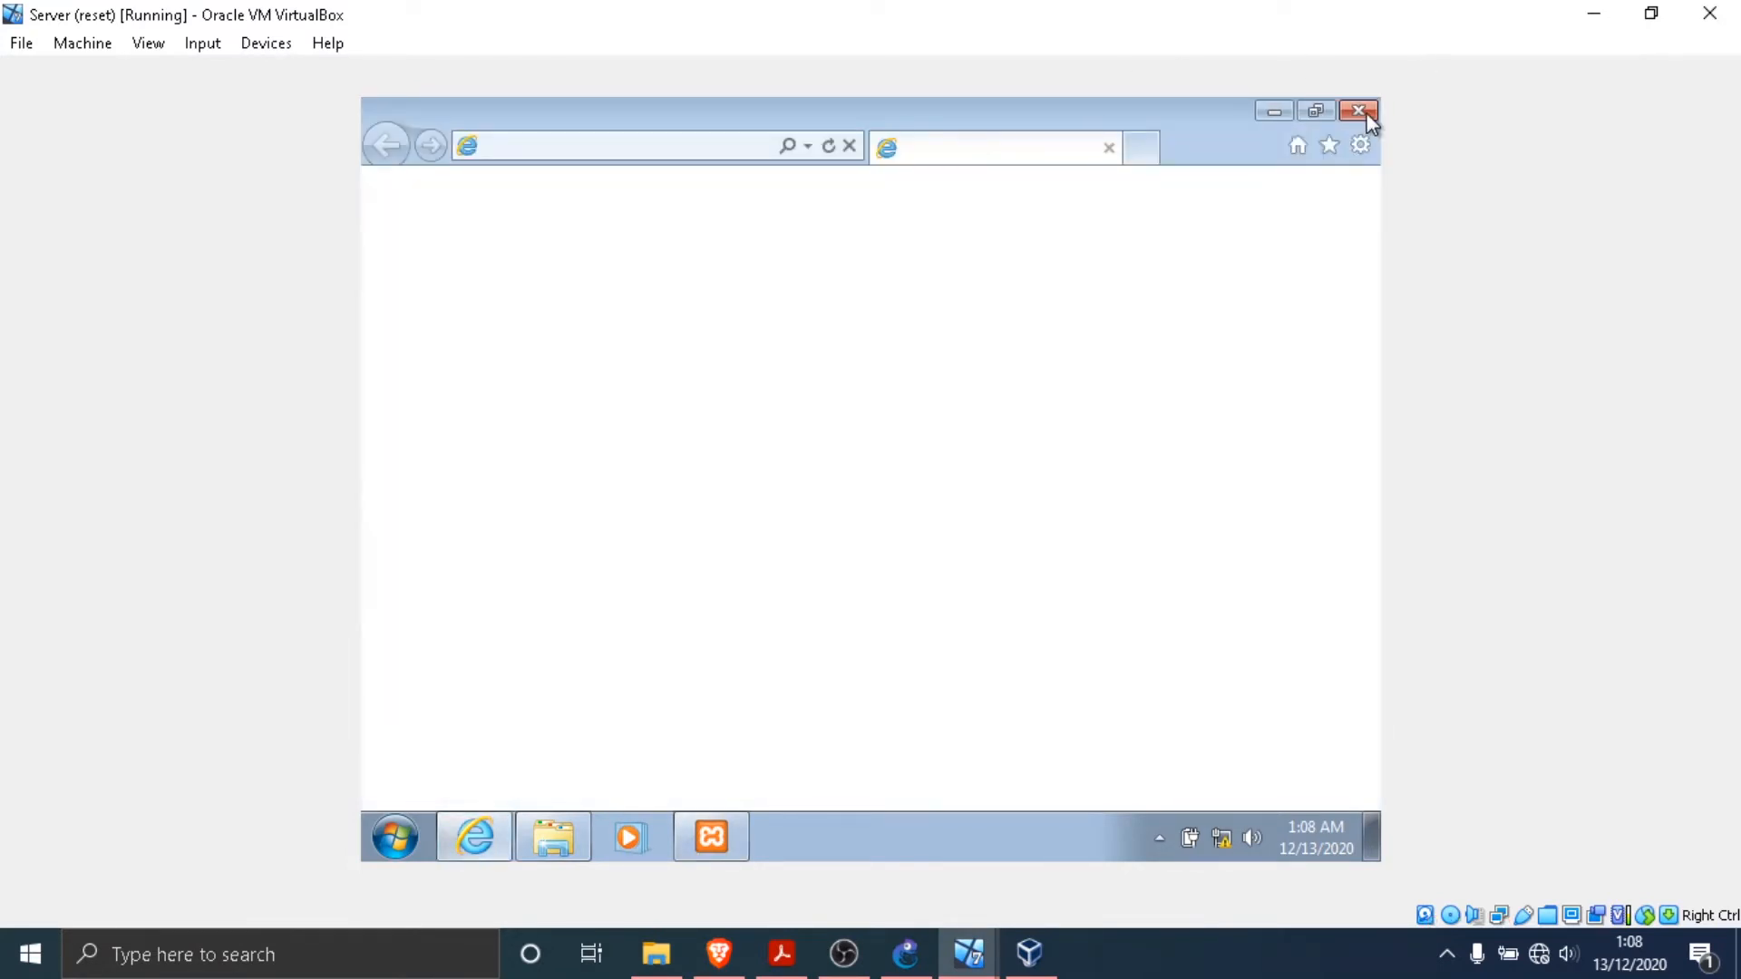
{"action": "left_click", "coordinate": [1358, 110]}
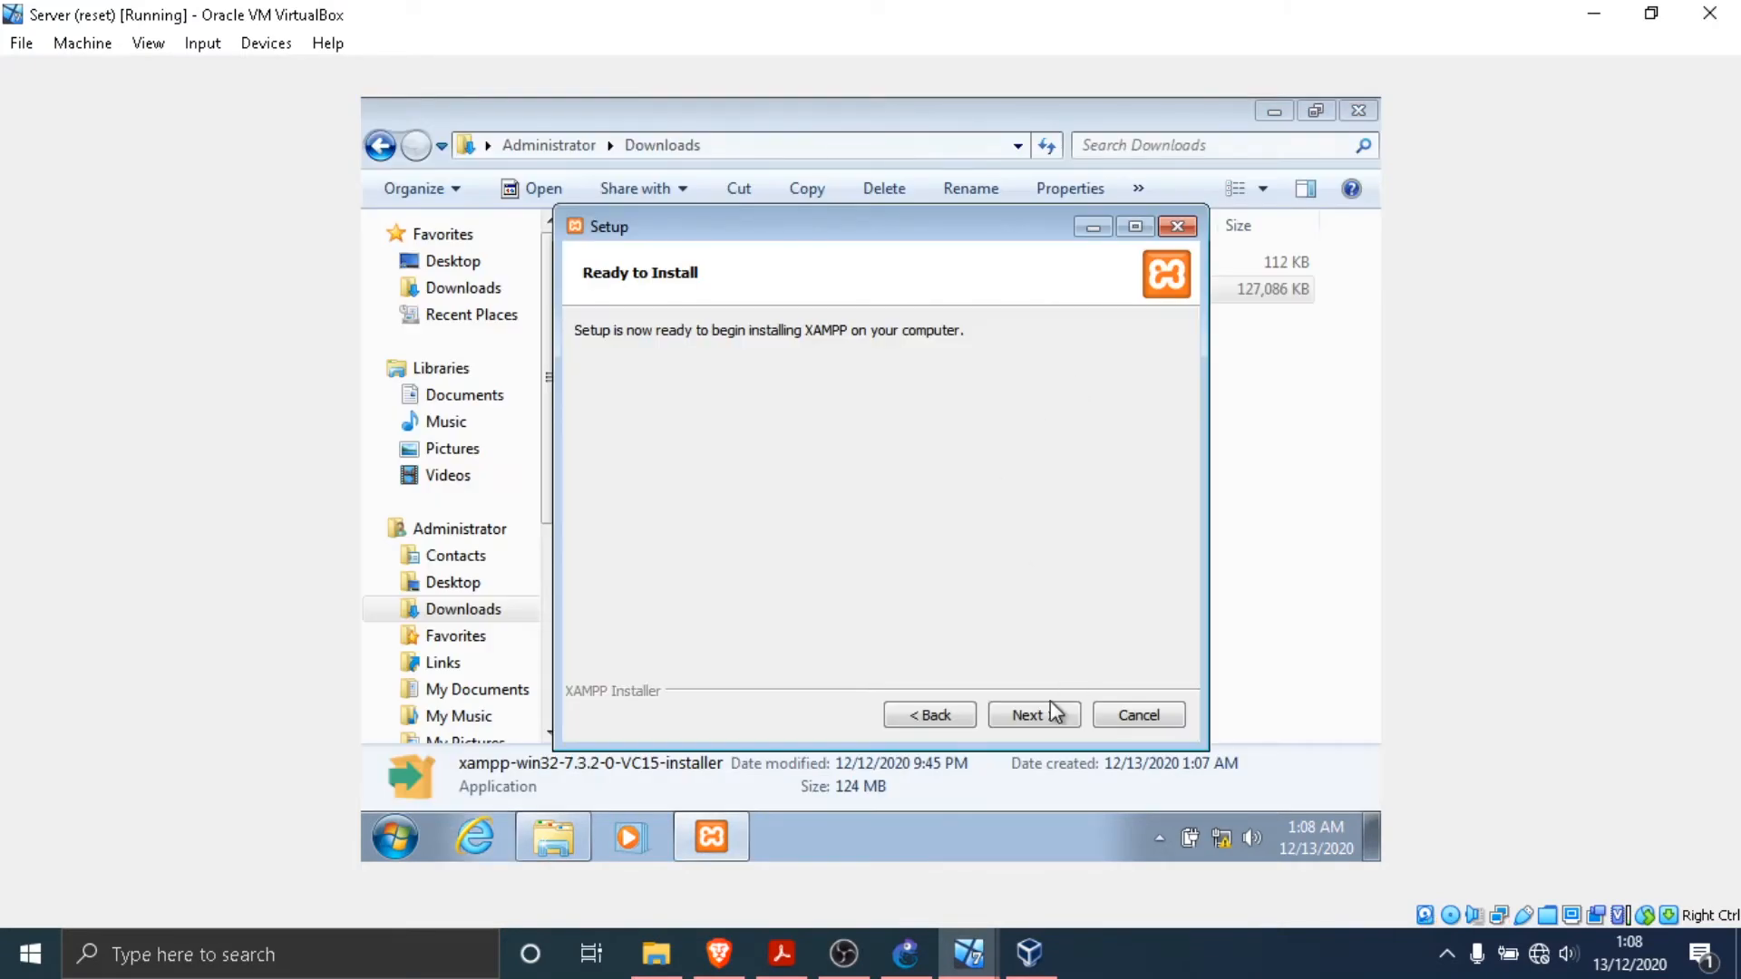
{"action": "left_click", "coordinate": [1049, 708]}
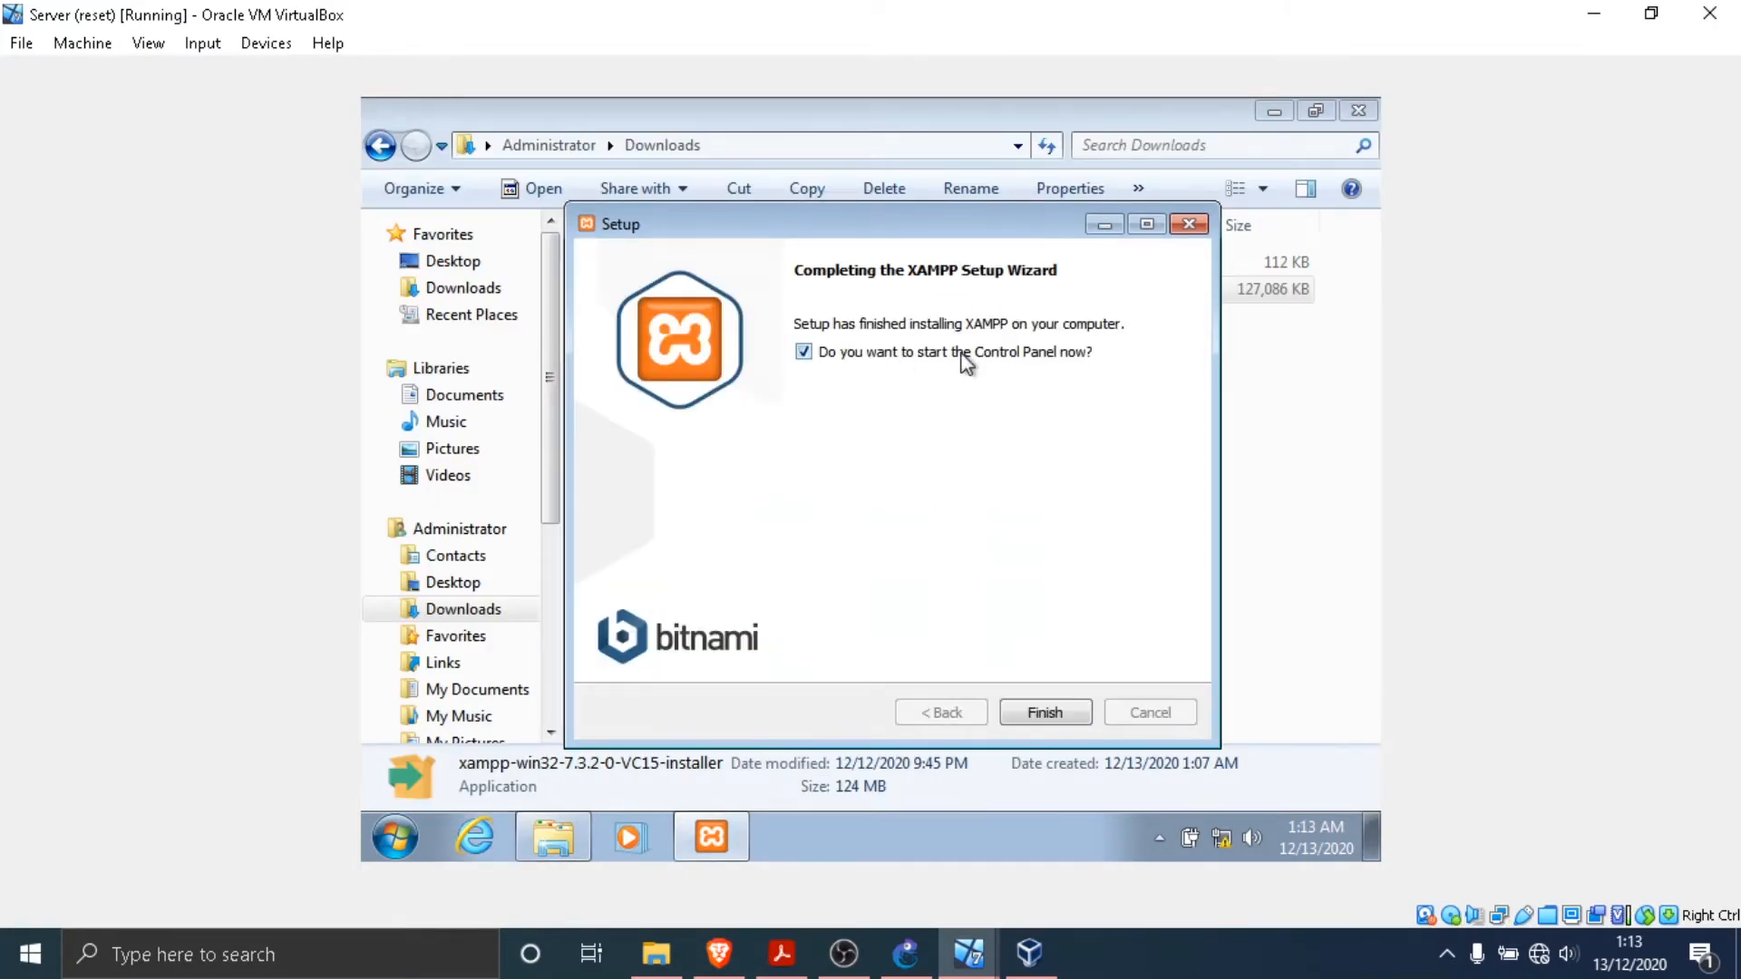
{"action": "left_click", "coordinate": [804, 352]}
{"action": "left_click", "coordinate": [1044, 712]}
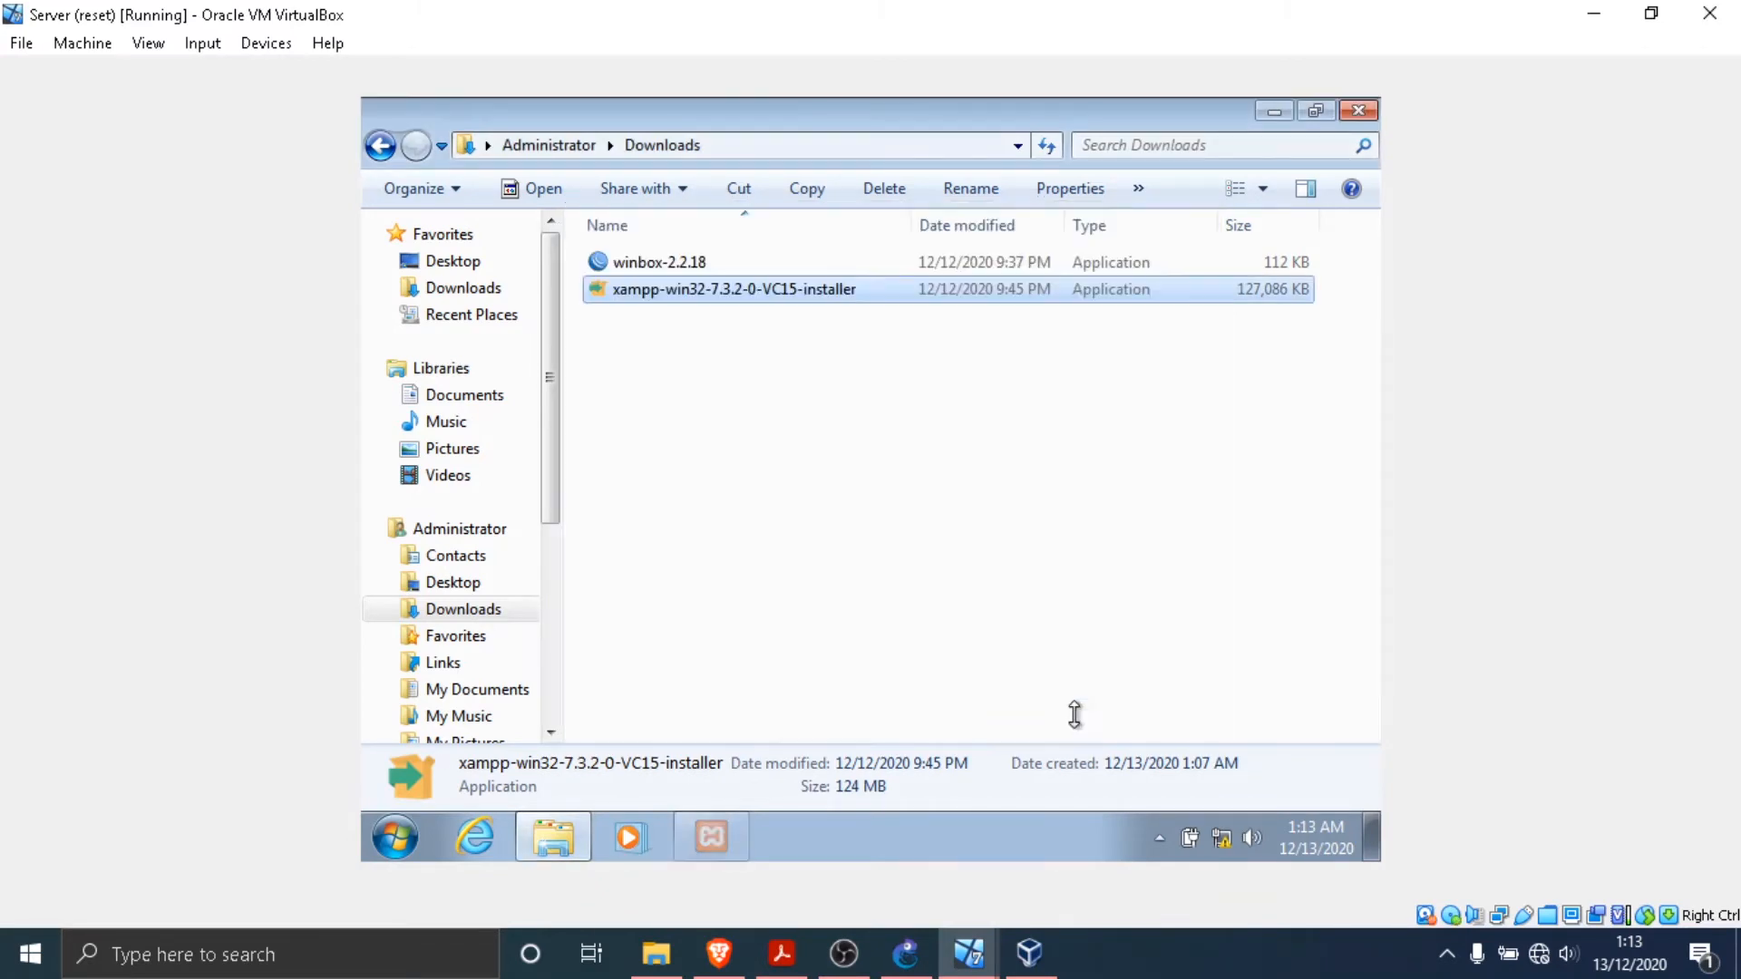
{"action": "left_click", "coordinate": [844, 953]}
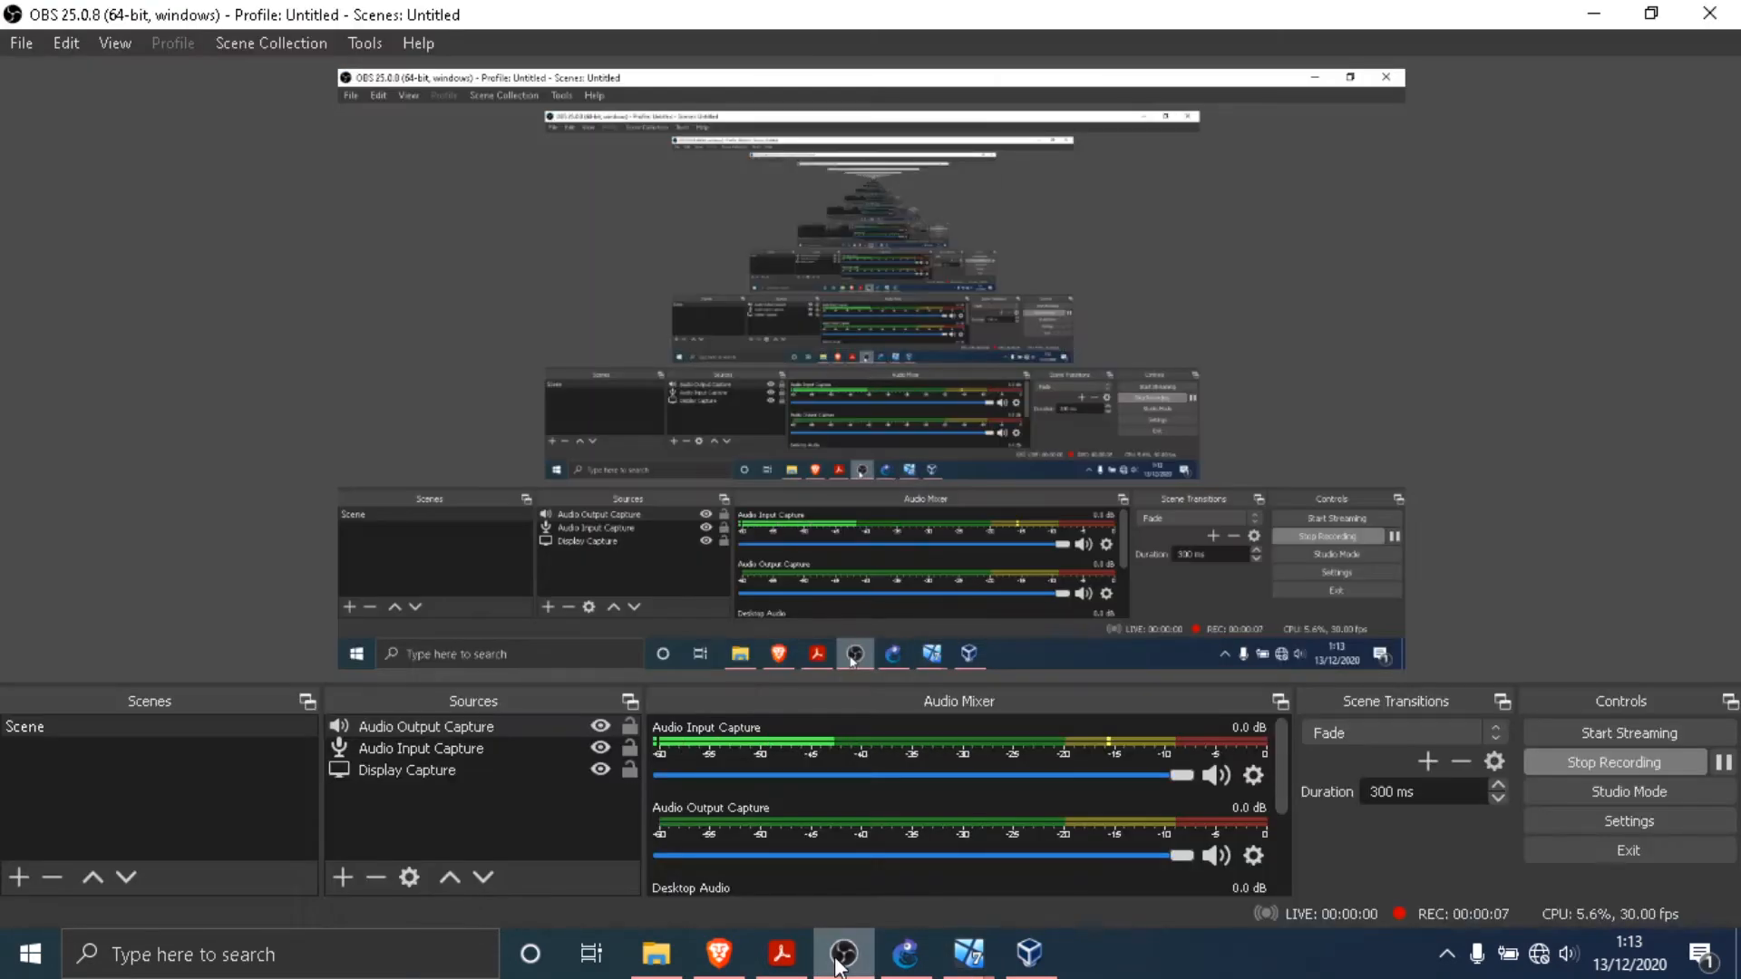
{"action": "left_click", "coordinate": [844, 953]}
{"action": "left_click", "coordinate": [1360, 112]}
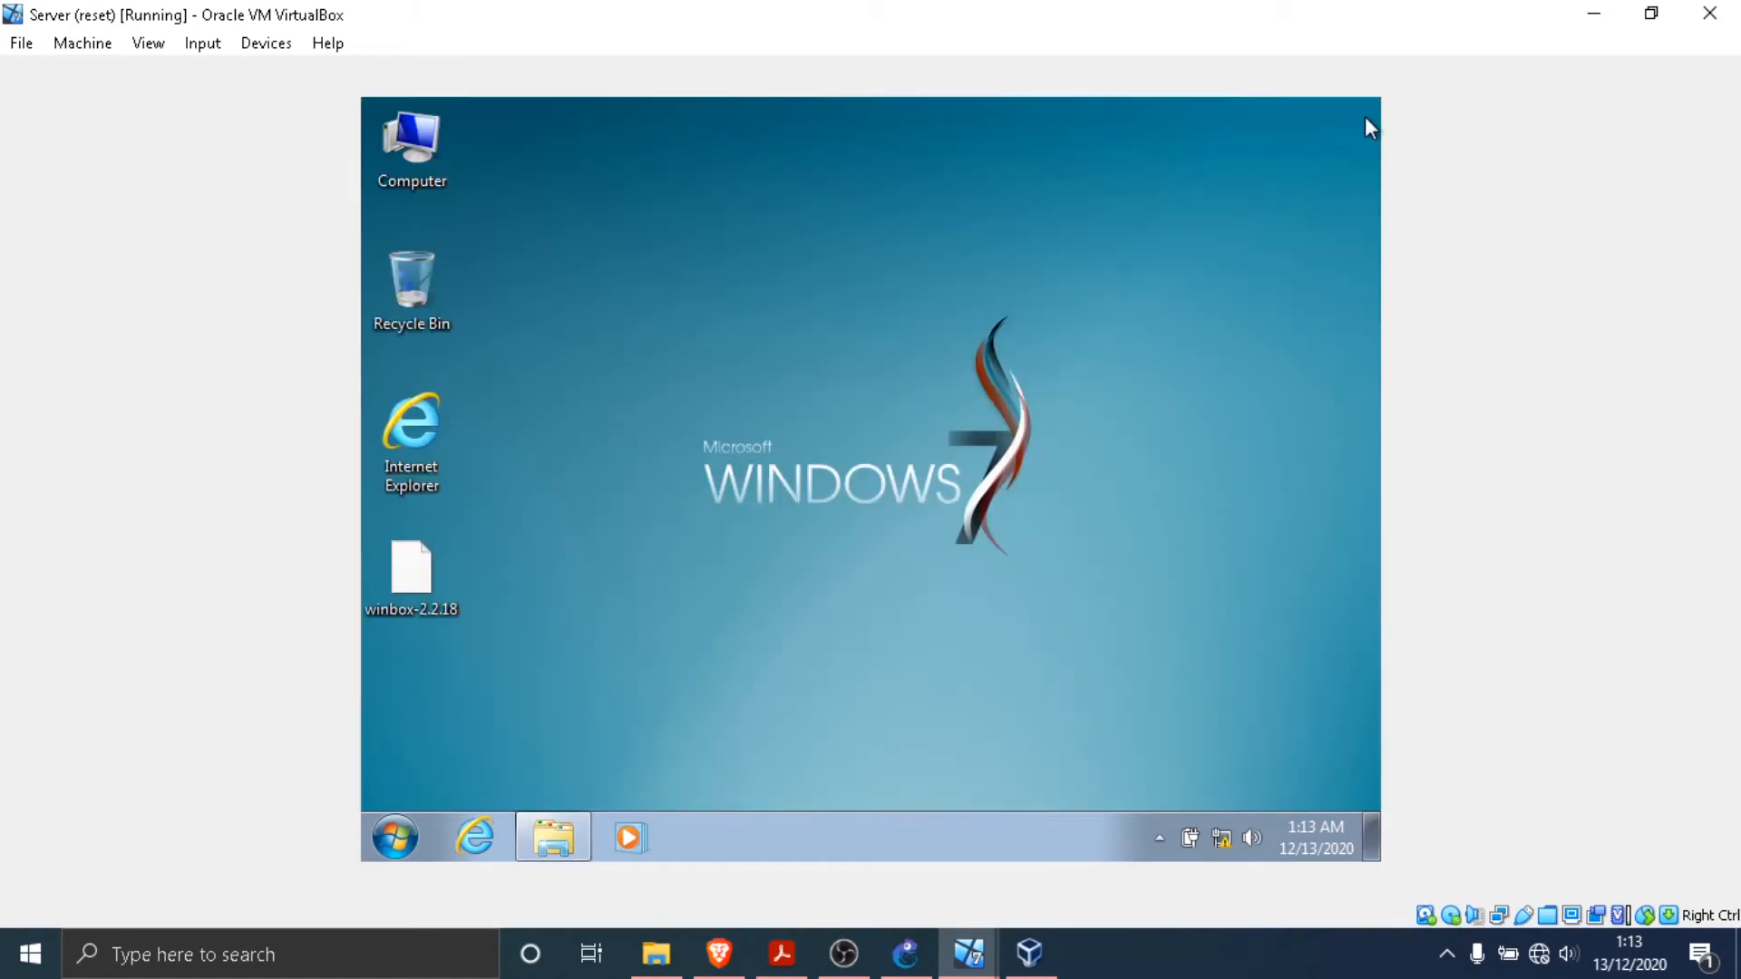
{"action": "right_click", "coordinate": [1079, 294]}
{"action": "left_click", "coordinate": [1068, 300]}
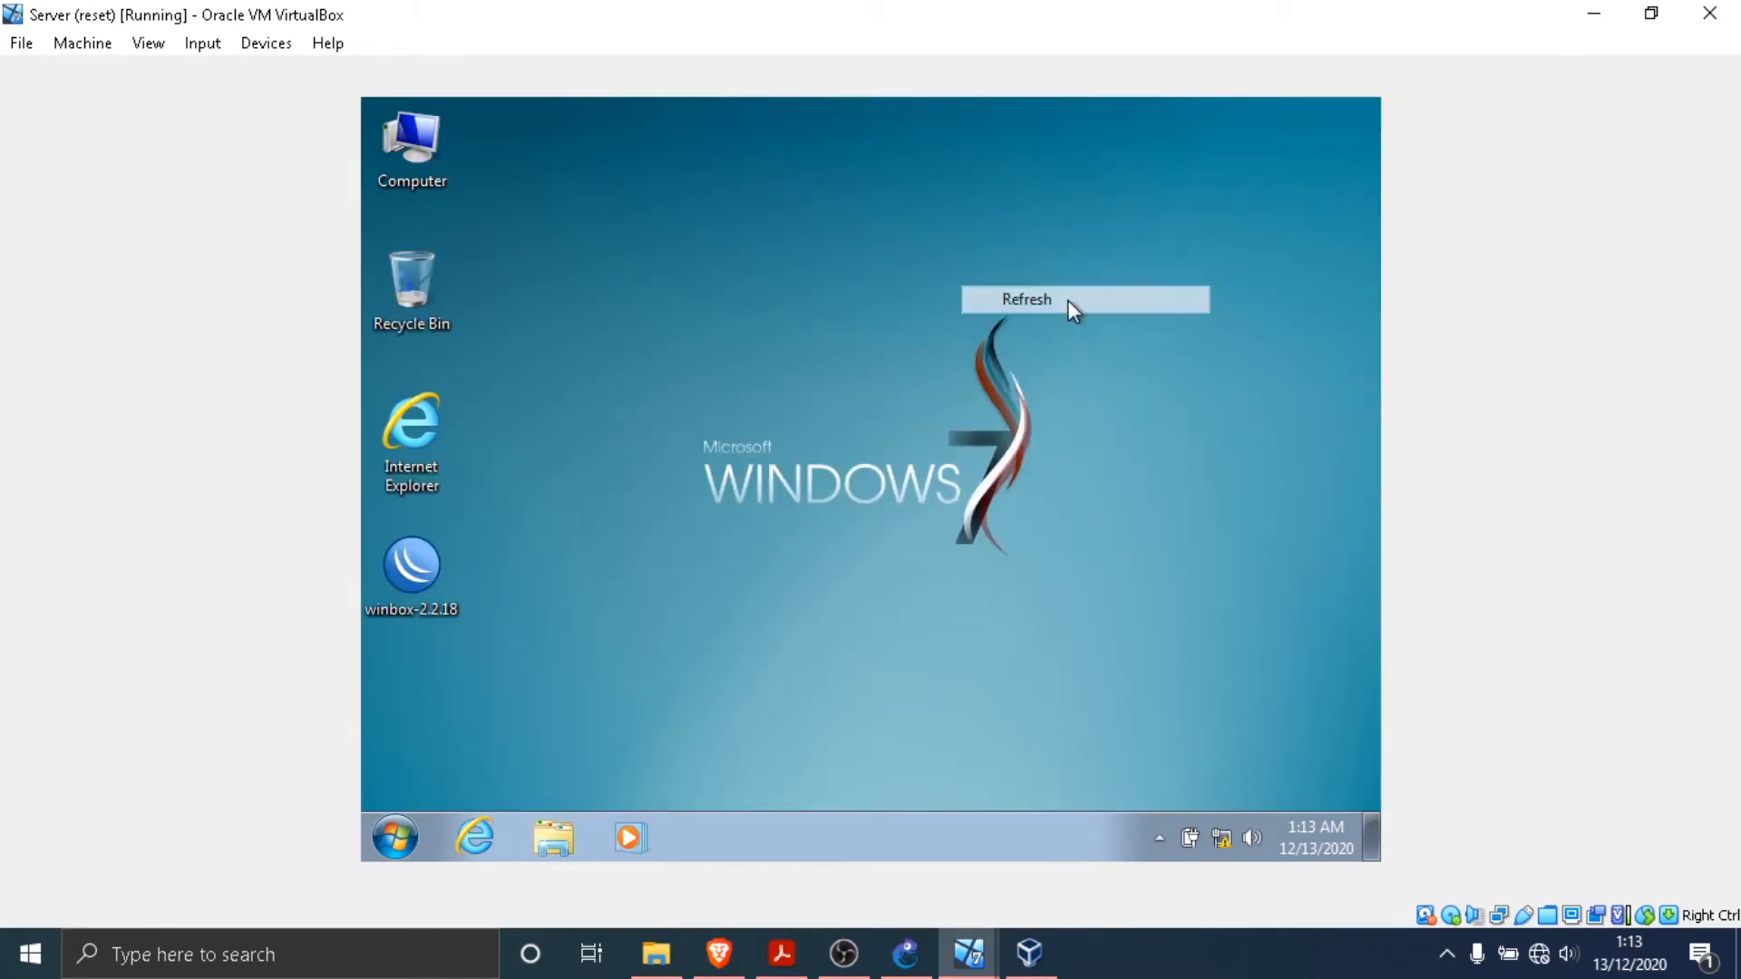
- Create a desktop shortcut to the xampp-control application from C:\xampp, close the folder window and refresh the desktop
{"action": "left_click", "coordinate": [557, 830]}
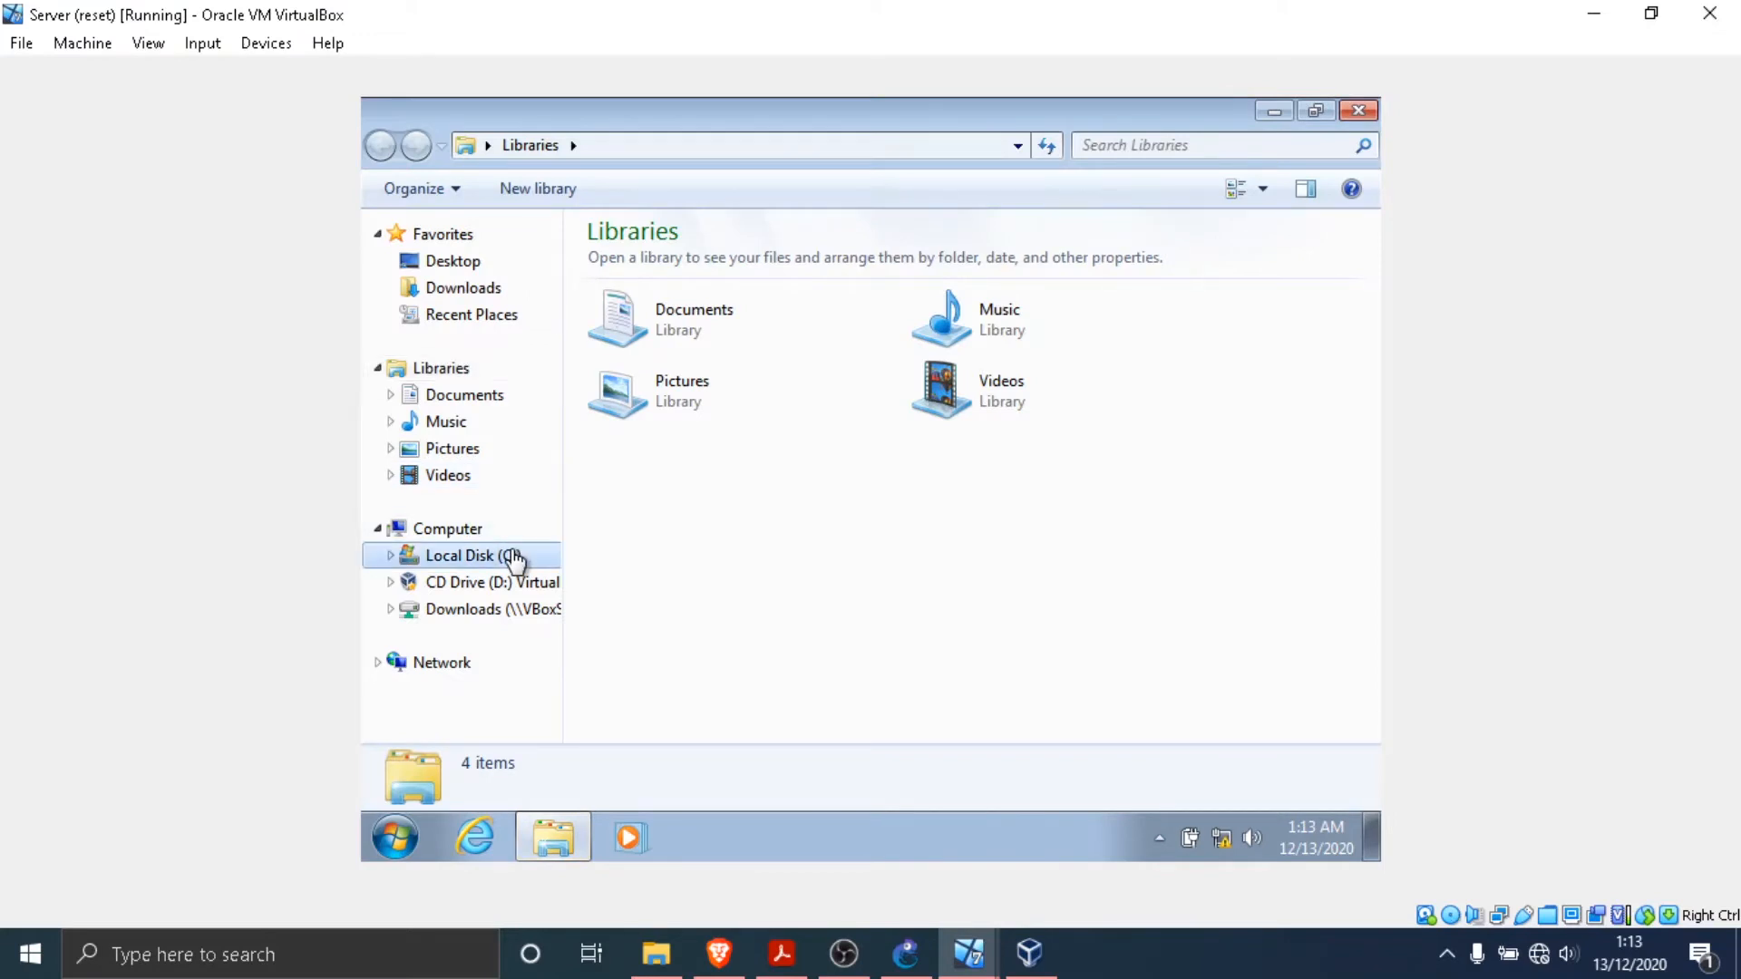
{"action": "left_click", "coordinate": [515, 562]}
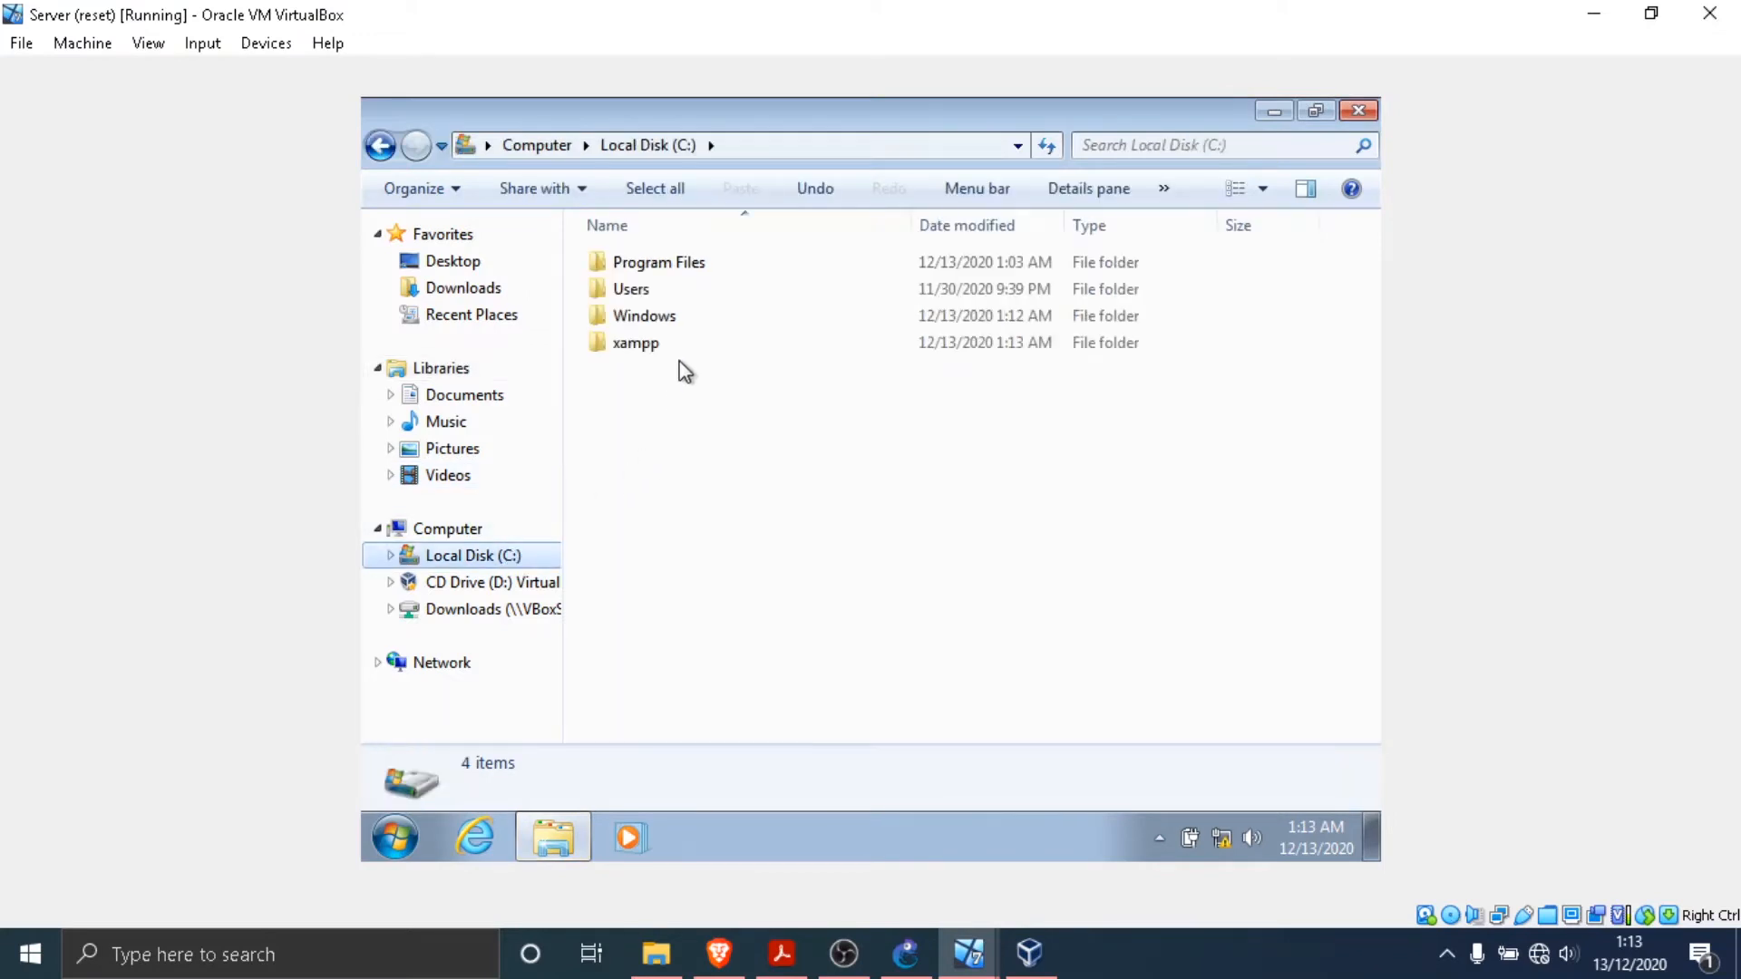
{"action": "double_click", "coordinate": [688, 347]}
{"action": "scroll", "coordinate": [792, 606], "scroll_direction": "down", "scroll_amount": 1}
{"action": "scroll", "coordinate": [792, 597], "scroll_direction": "down", "scroll_amount": 10}
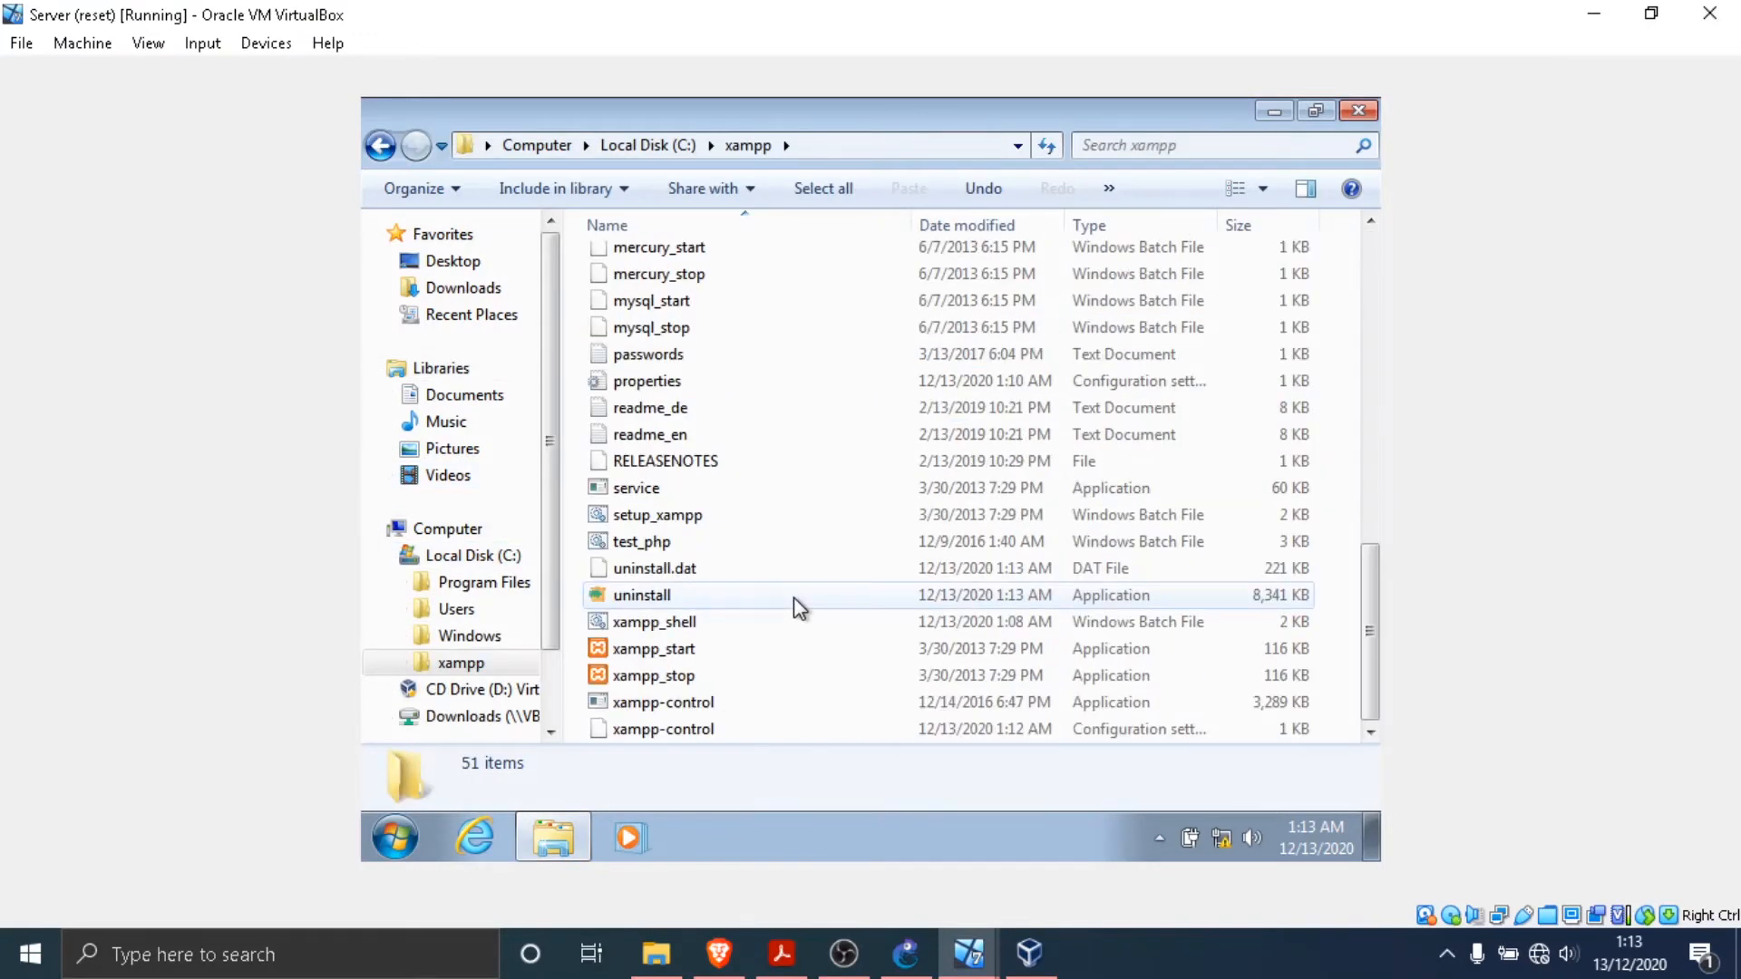
{"action": "right_click", "coordinate": [699, 702]}
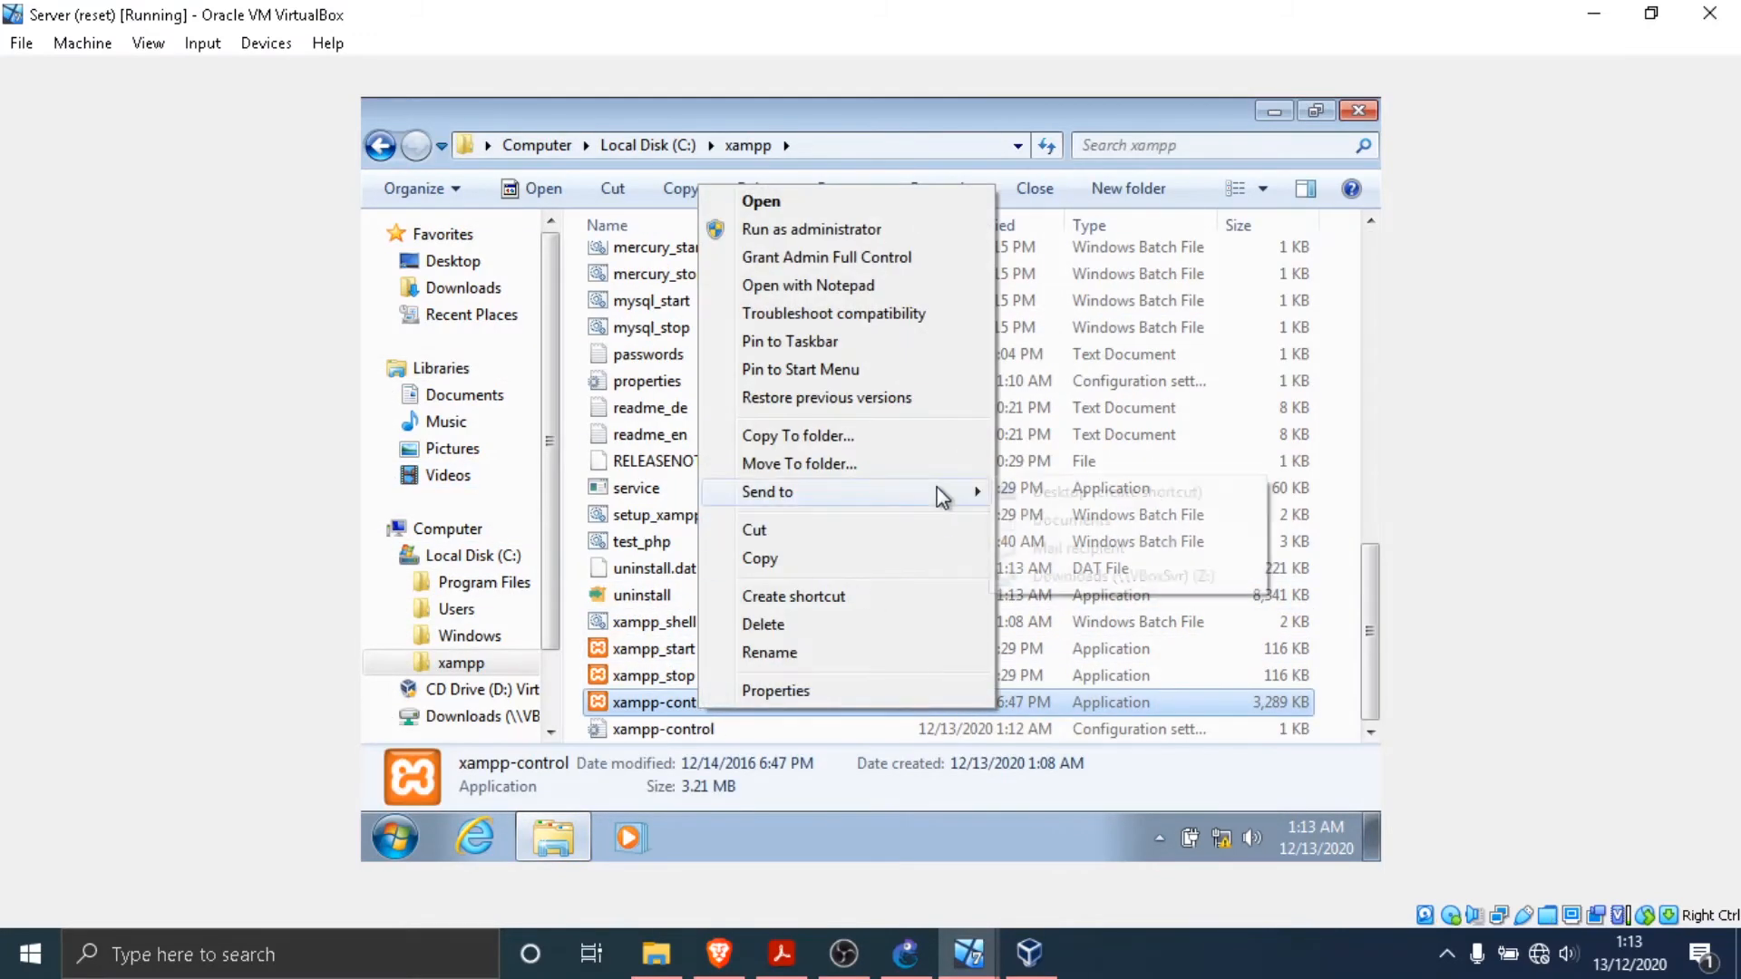
{"action": "mouse_move", "coordinate": [940, 491]}
{"action": "left_click", "coordinate": [1042, 497]}
{"action": "left_click", "coordinate": [1360, 119]}
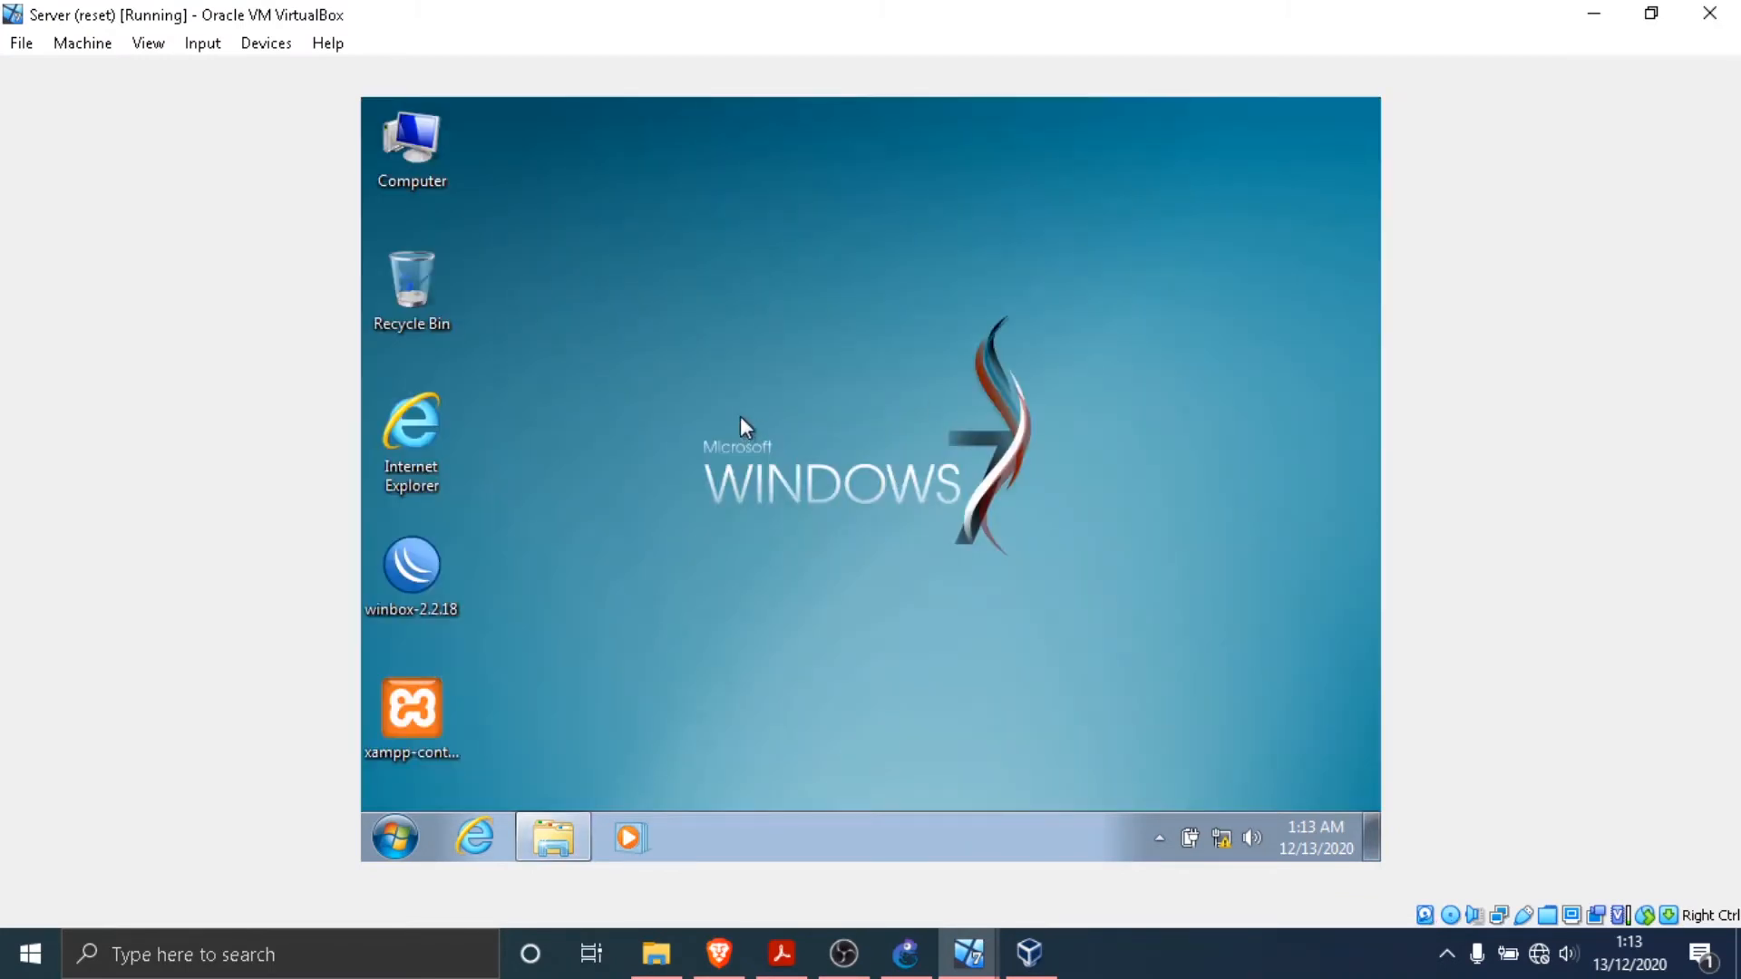
{"action": "right_click", "coordinate": [707, 324]}
{"action": "left_click", "coordinate": [774, 390]}
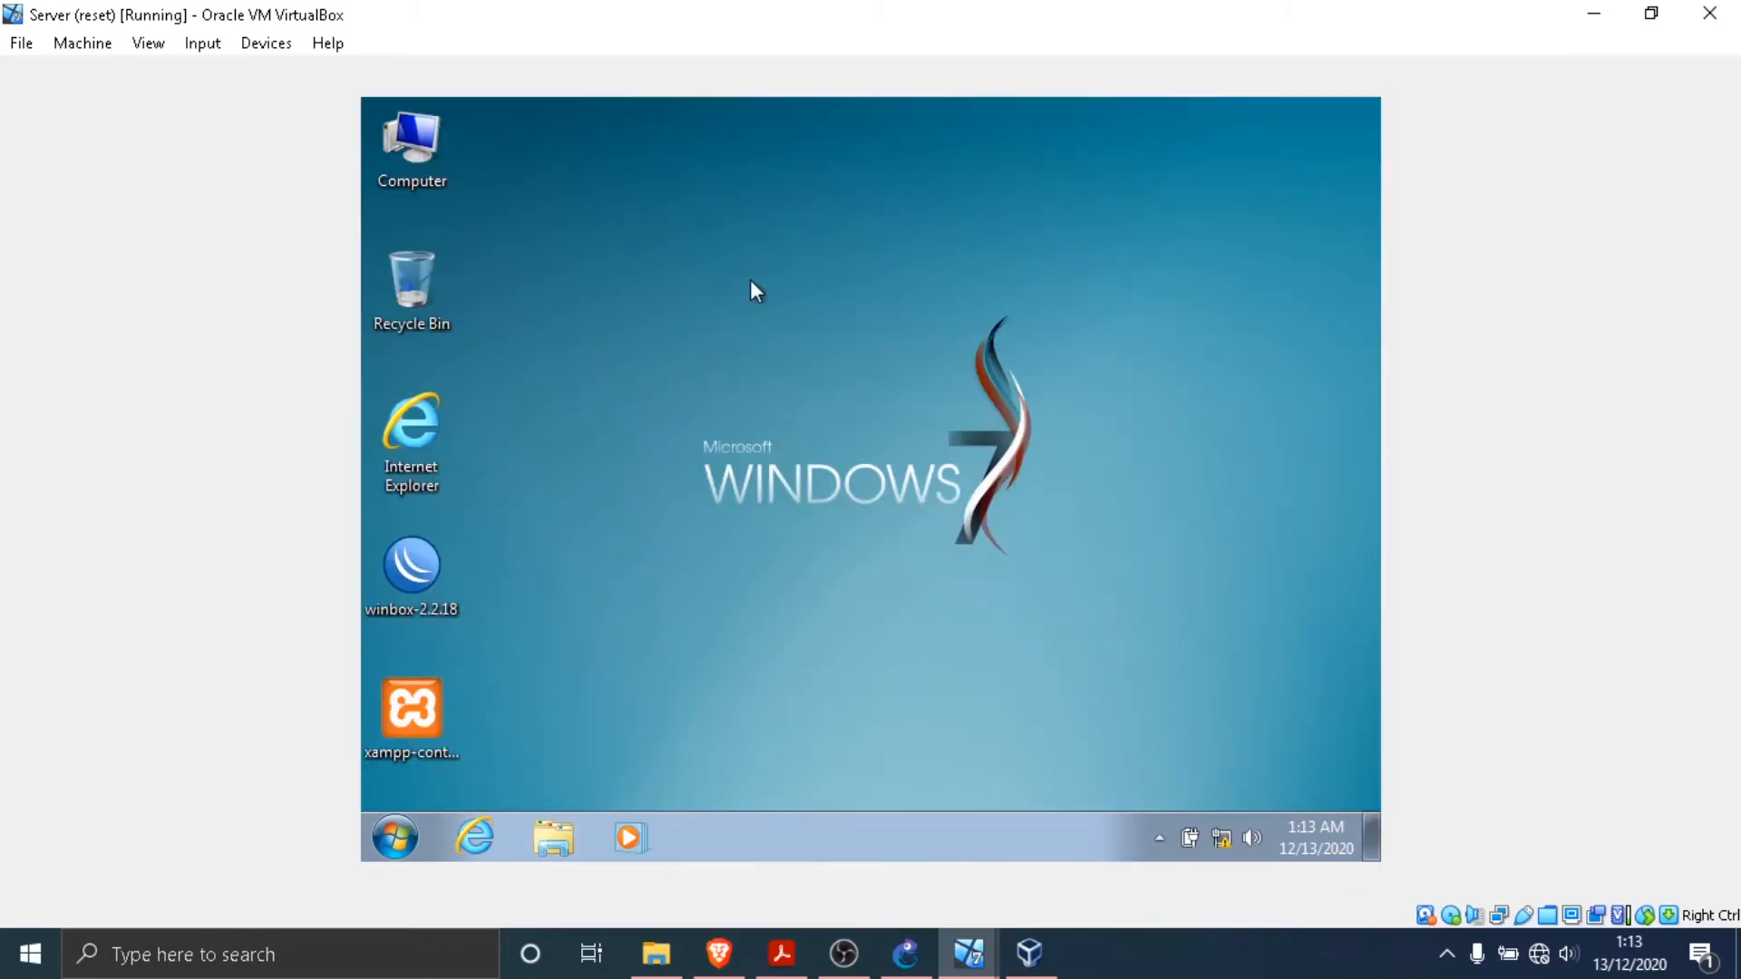
{"action": "right_click", "coordinate": [751, 281]}
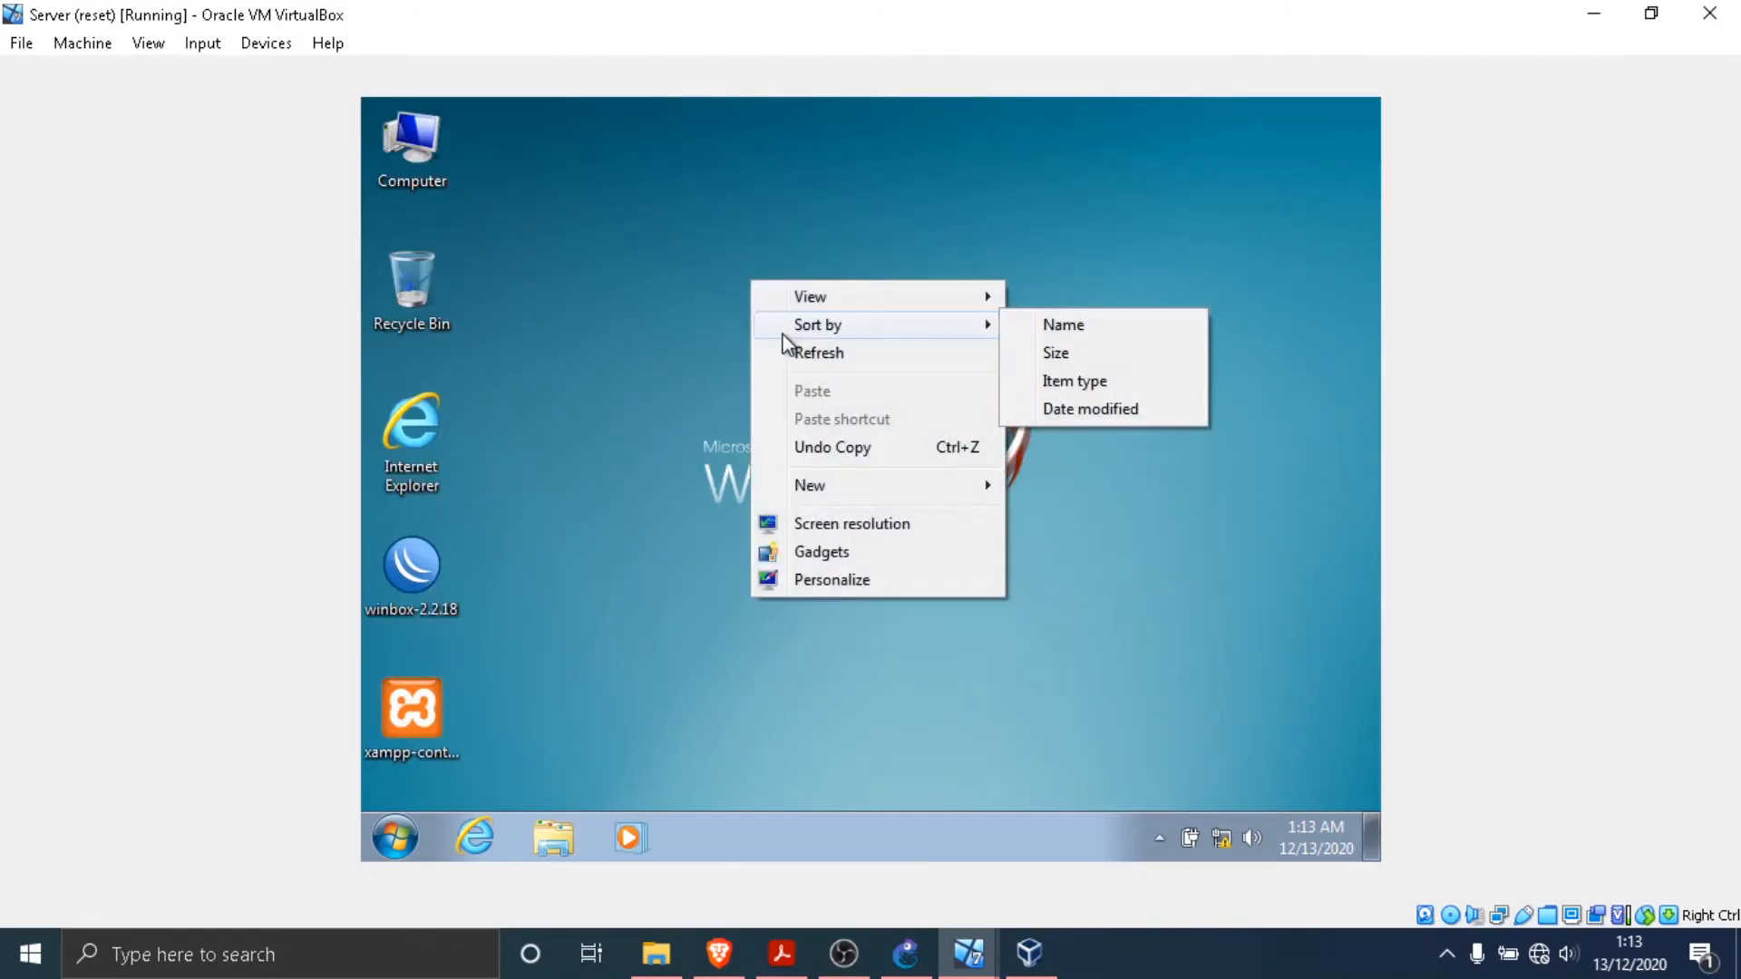
- Open WinBox and connect to the discovered MikroTik router at 08:00:27:7C:9F:88 as admin with an empty password
{"action": "double_click", "coordinate": [433, 548]}
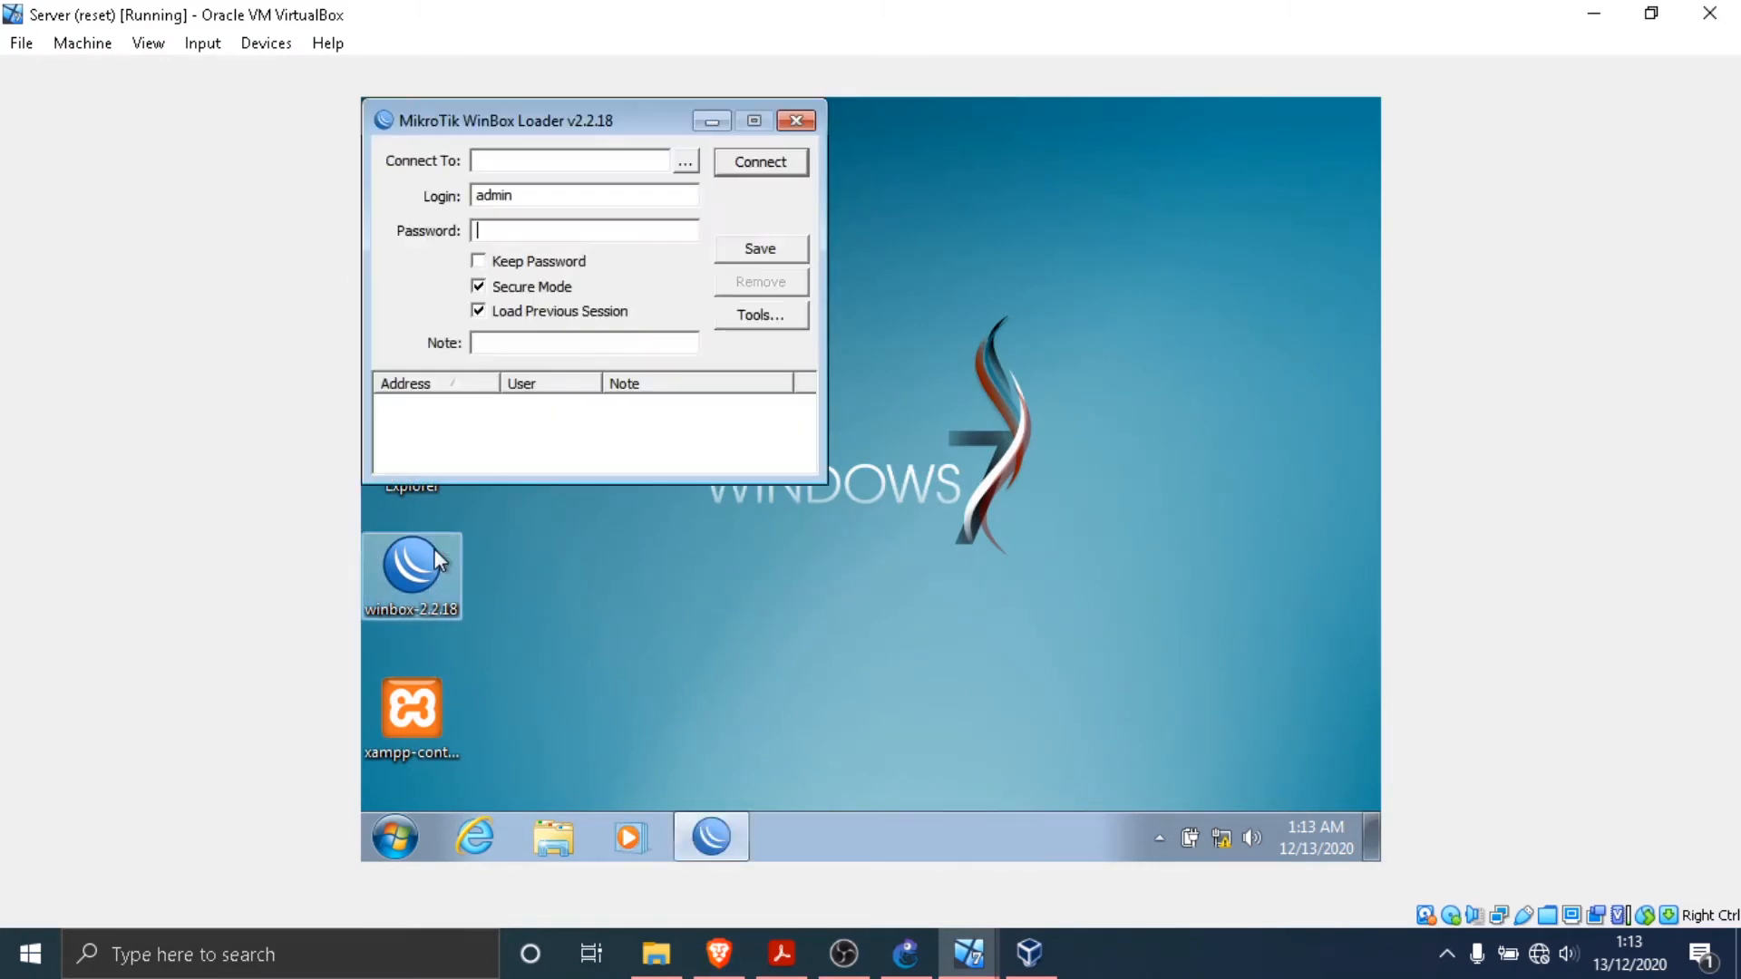
{"action": "left_click", "coordinate": [687, 167]}
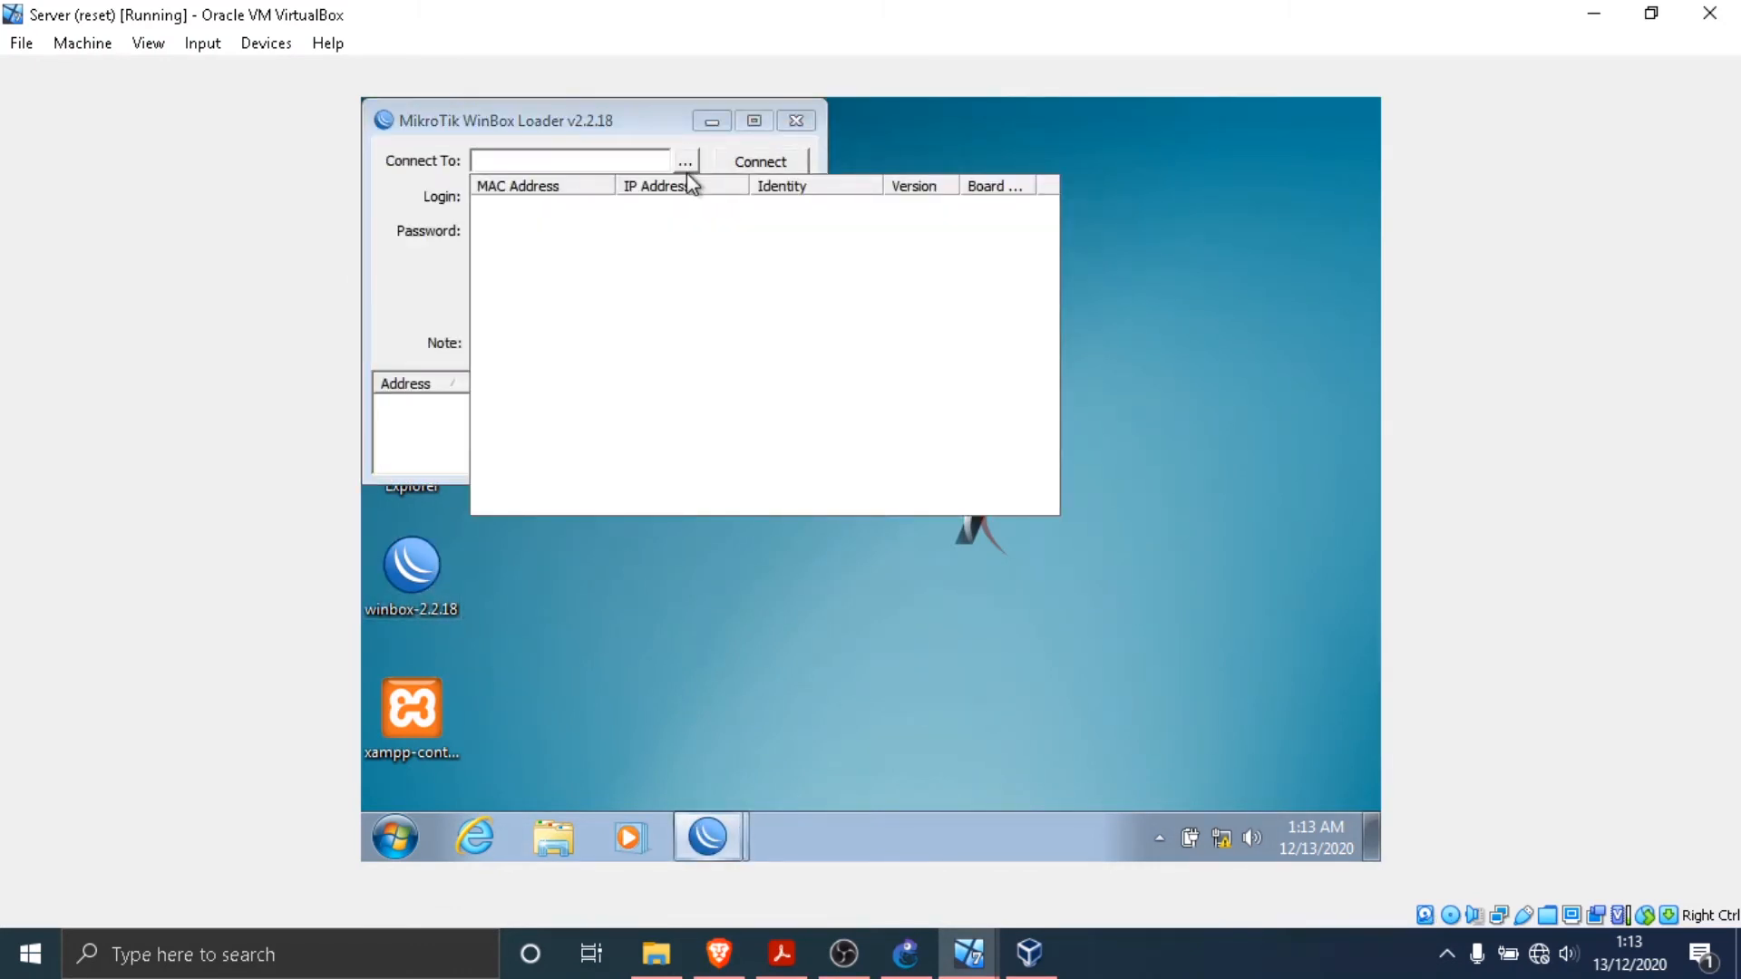
{"action": "left_click", "coordinate": [614, 217]}
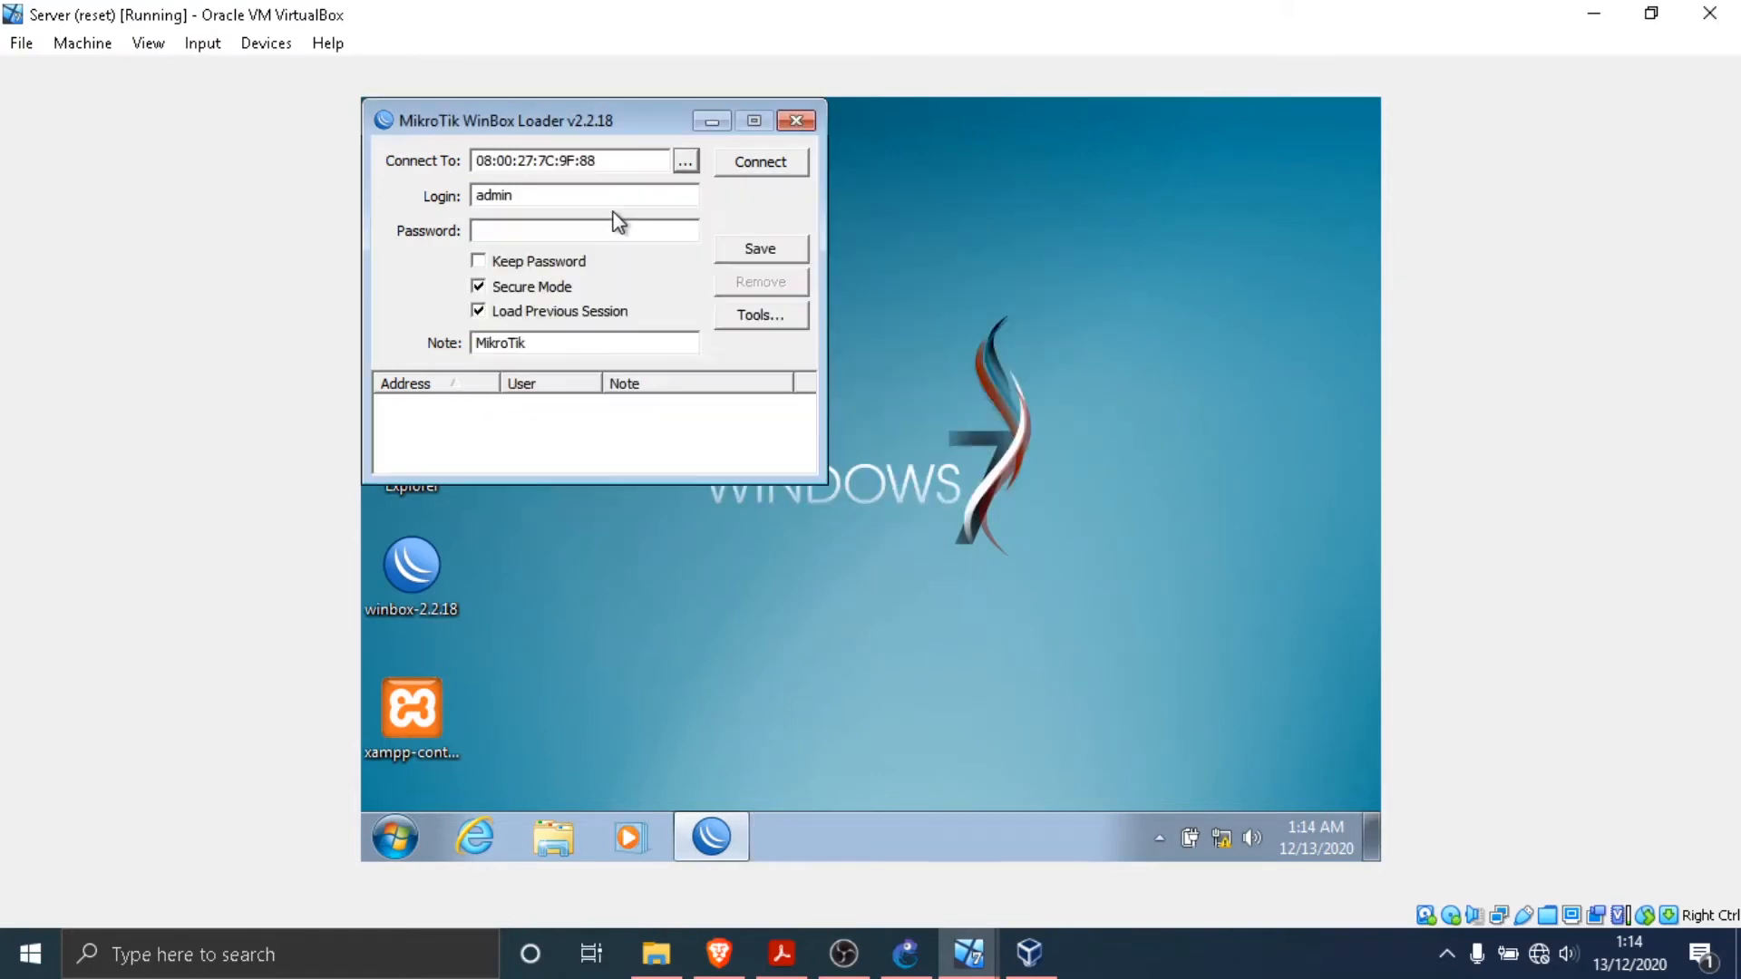
{"action": "left_click", "coordinate": [738, 172]}
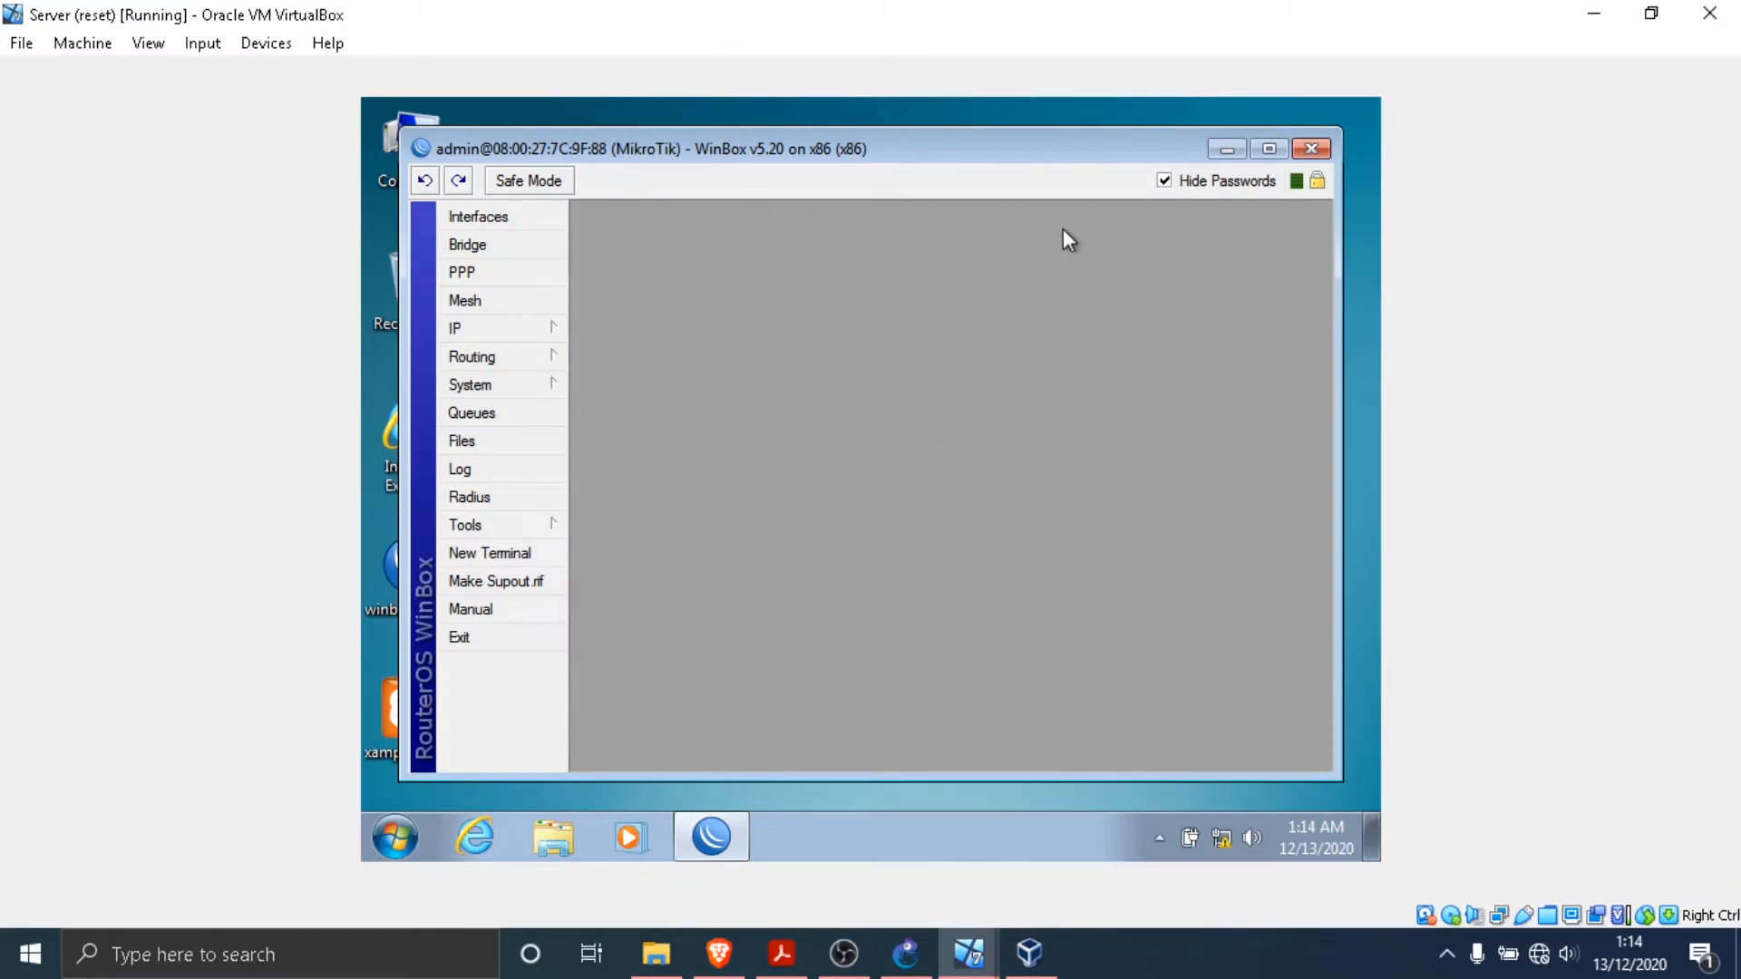
{"action": "mouse_move", "coordinate": [853, 146]}
{"action": "left_mouse_down"}
{"action": "mouse_move", "coordinate": [870, 119]}
{"action": "mouse_move", "coordinate": [869, 150]}
{"action": "left_mouse_up"}
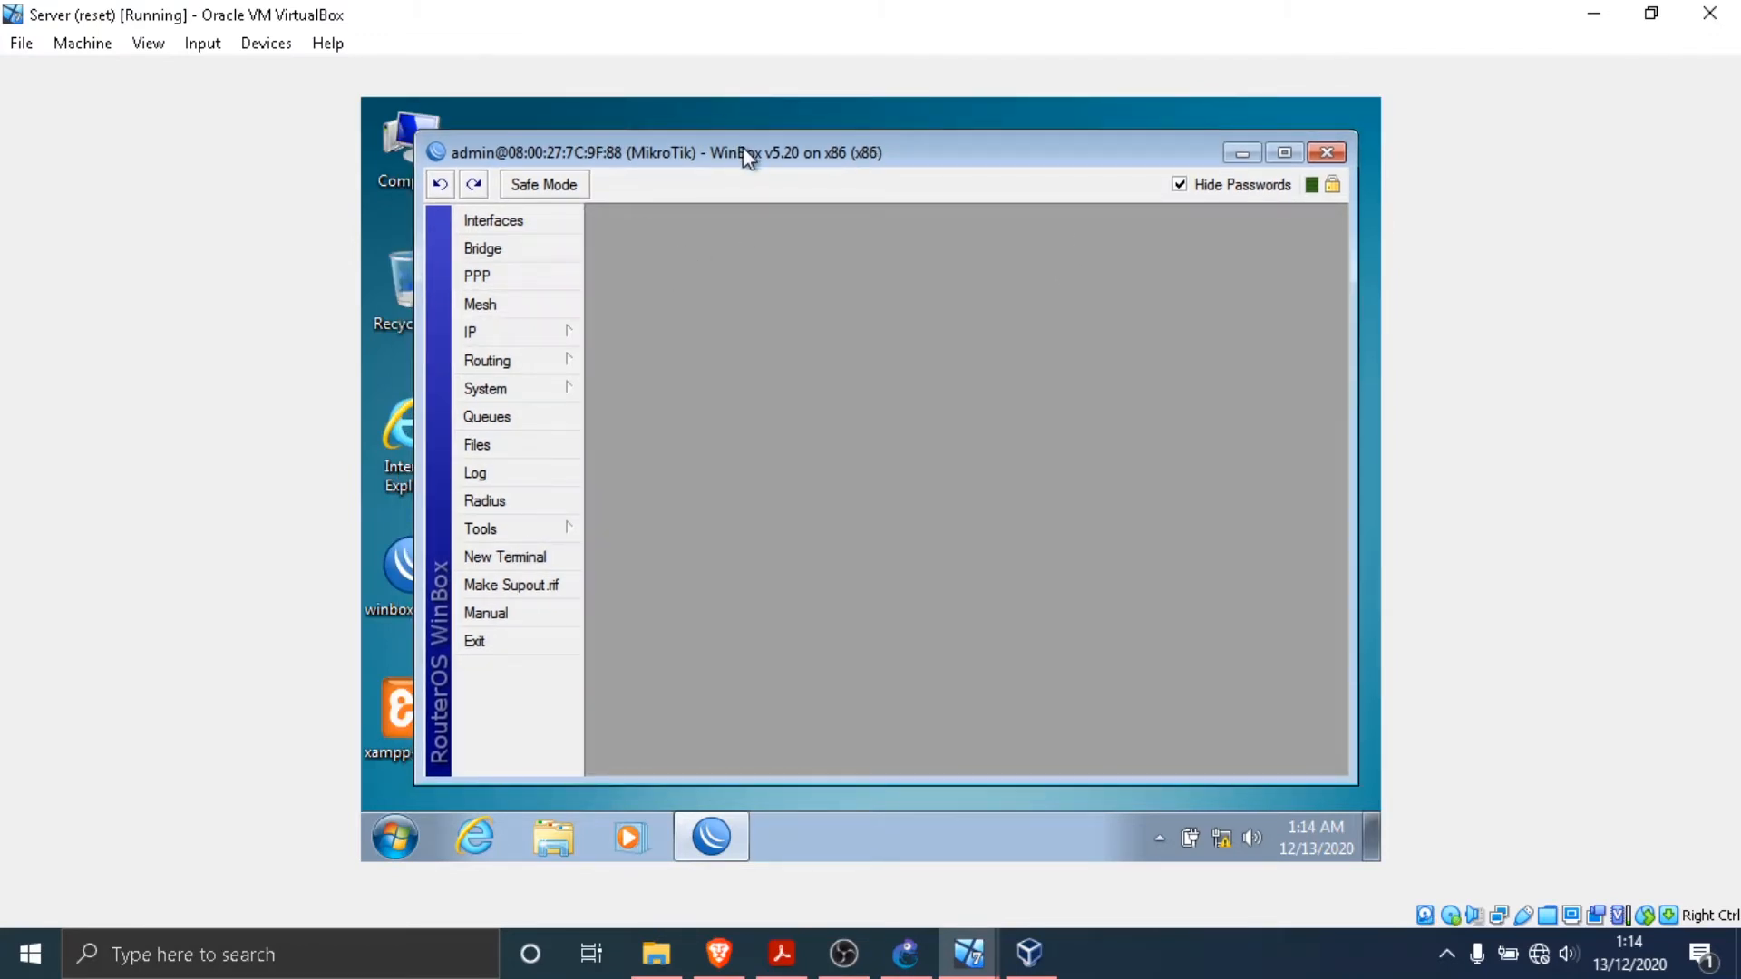
{"action": "left_click_drag", "start_coordinate": [746, 156], "coordinate": [718, 156]}
- Start a new entry in the router's IP address list and look up the router's addresses in the practicum PDF topology
{"action": "left_click", "coordinate": [511, 337]}
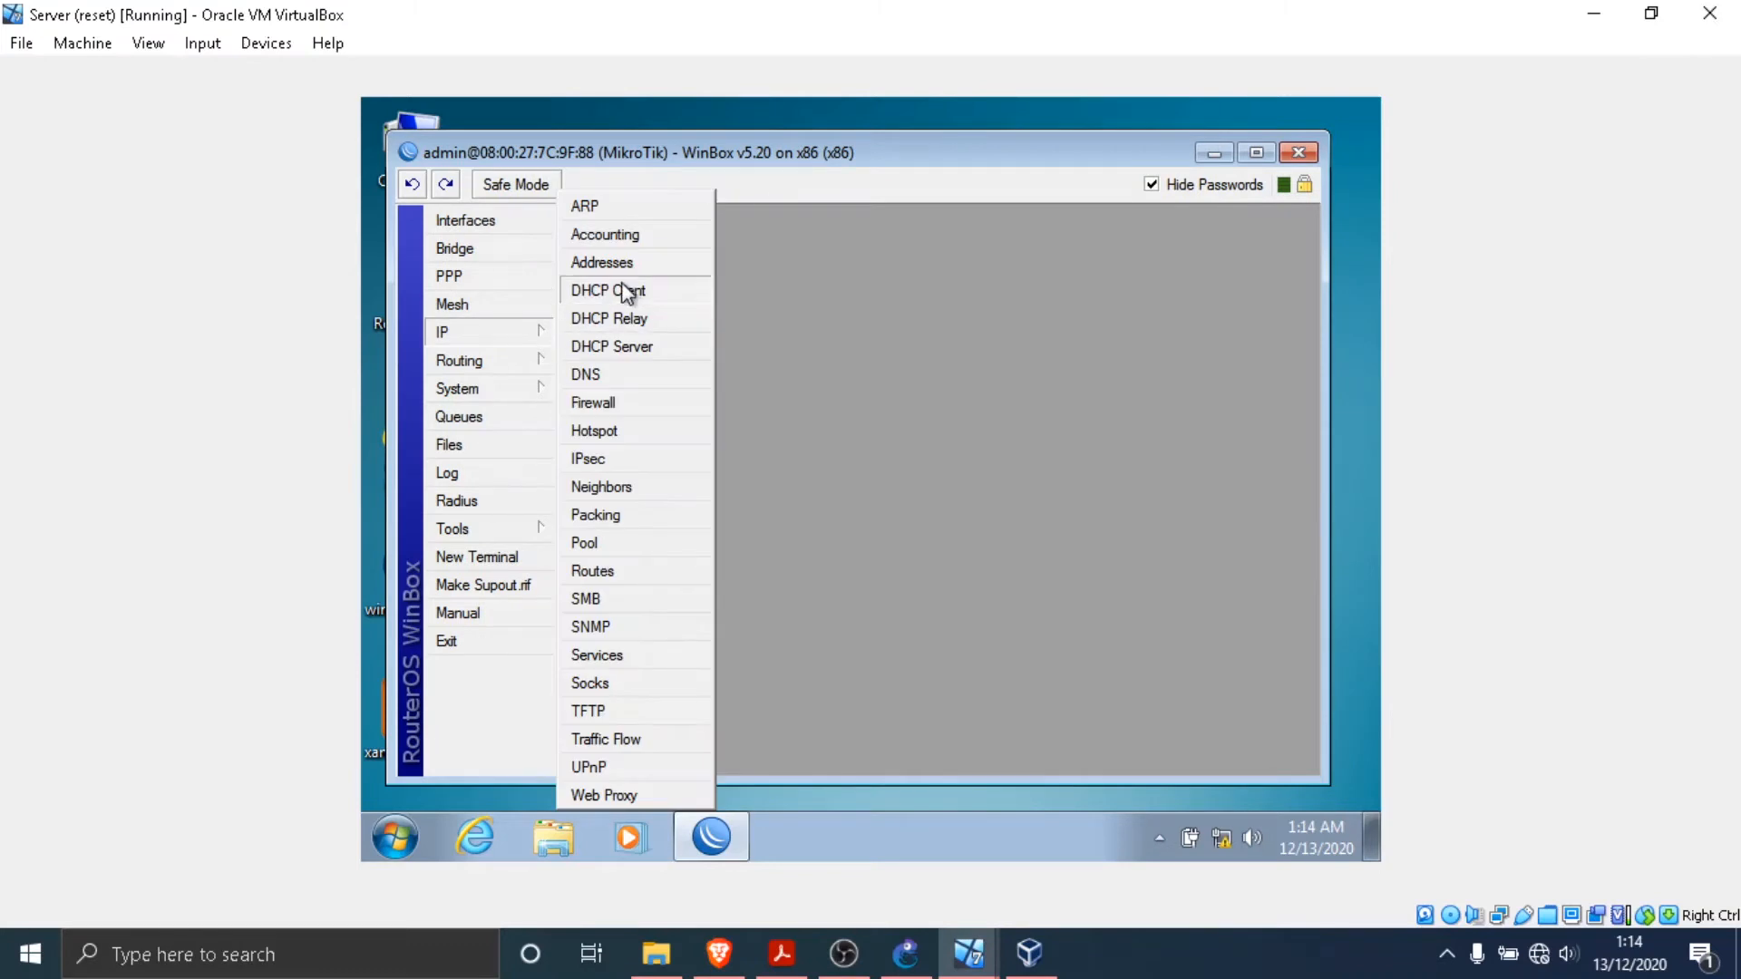
{"action": "left_click", "coordinate": [625, 265]}
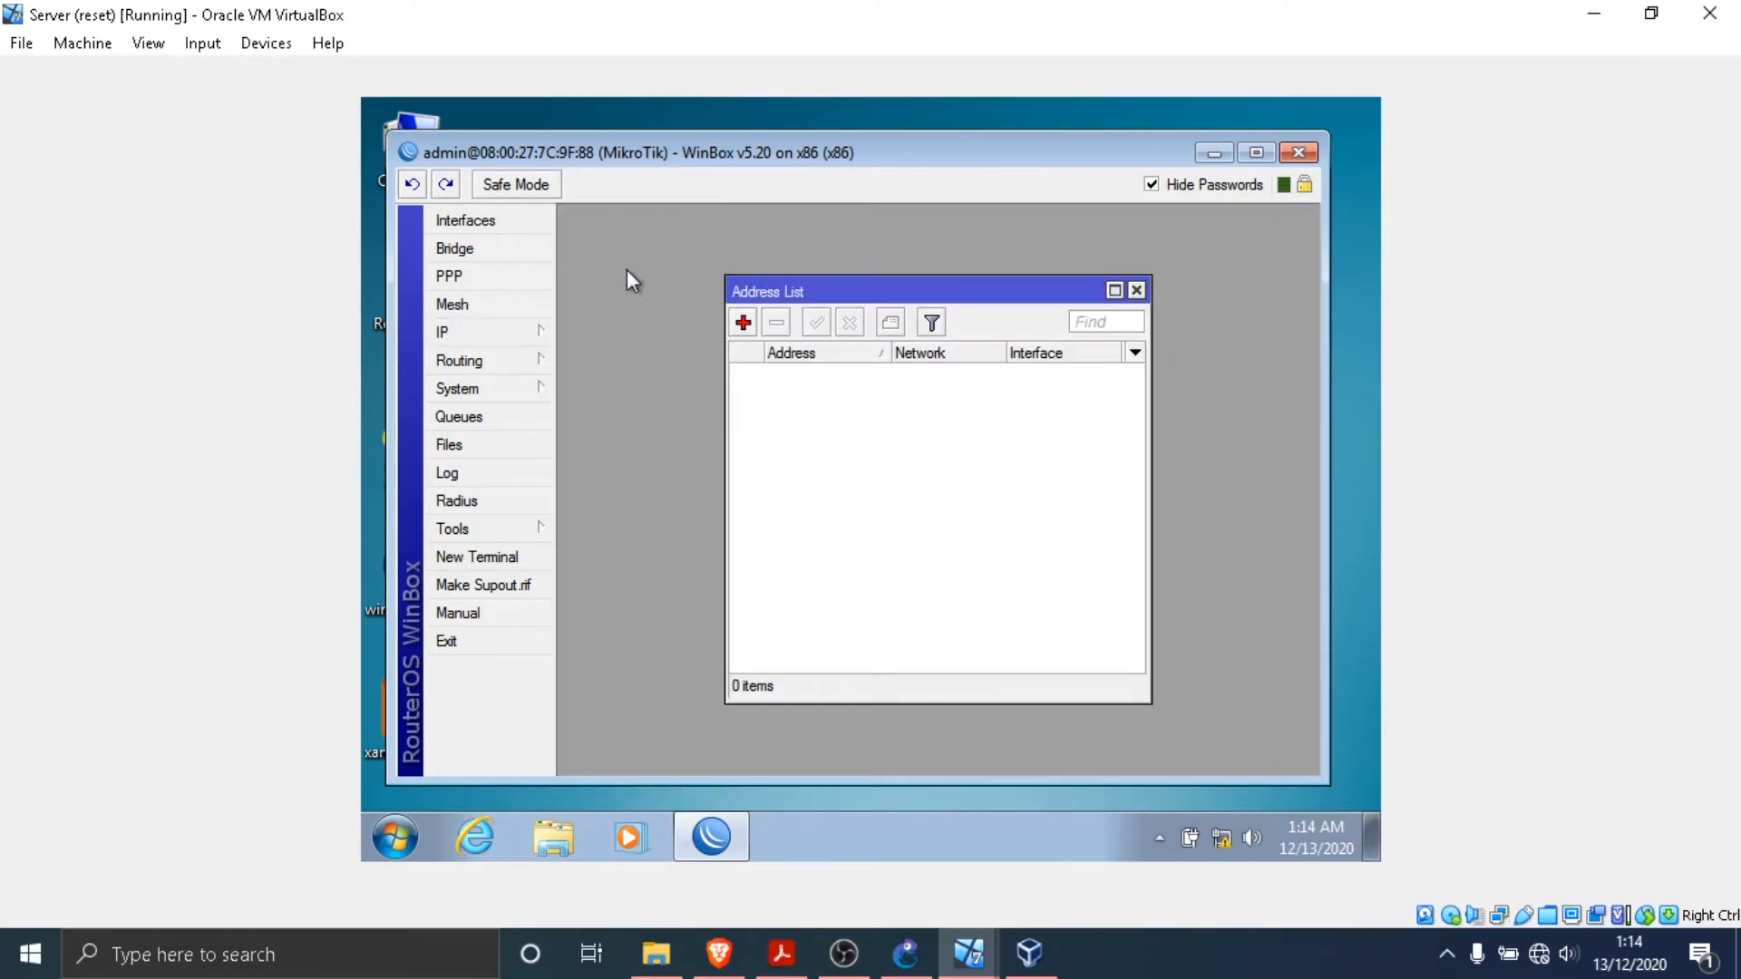
{"action": "left_click", "coordinate": [742, 324]}
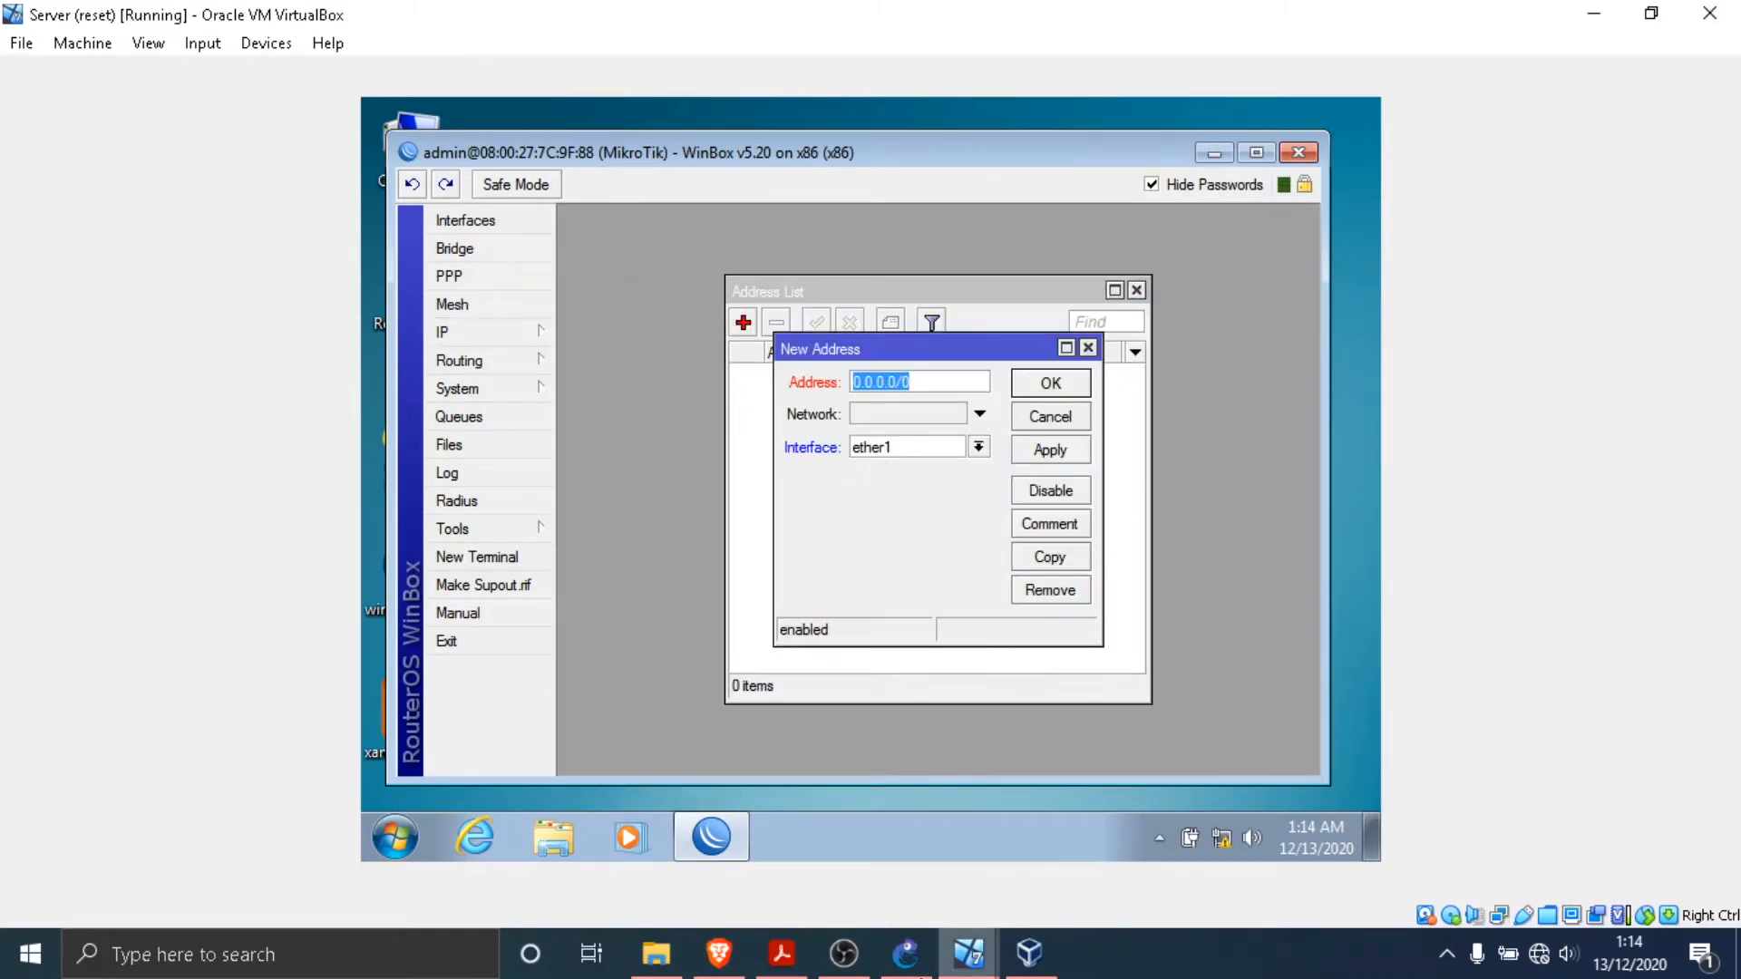
{"action": "left_click", "coordinate": [781, 953]}
{"action": "scroll", "coordinate": [748, 511], "scroll_direction": "up", "scroll_amount": 10}
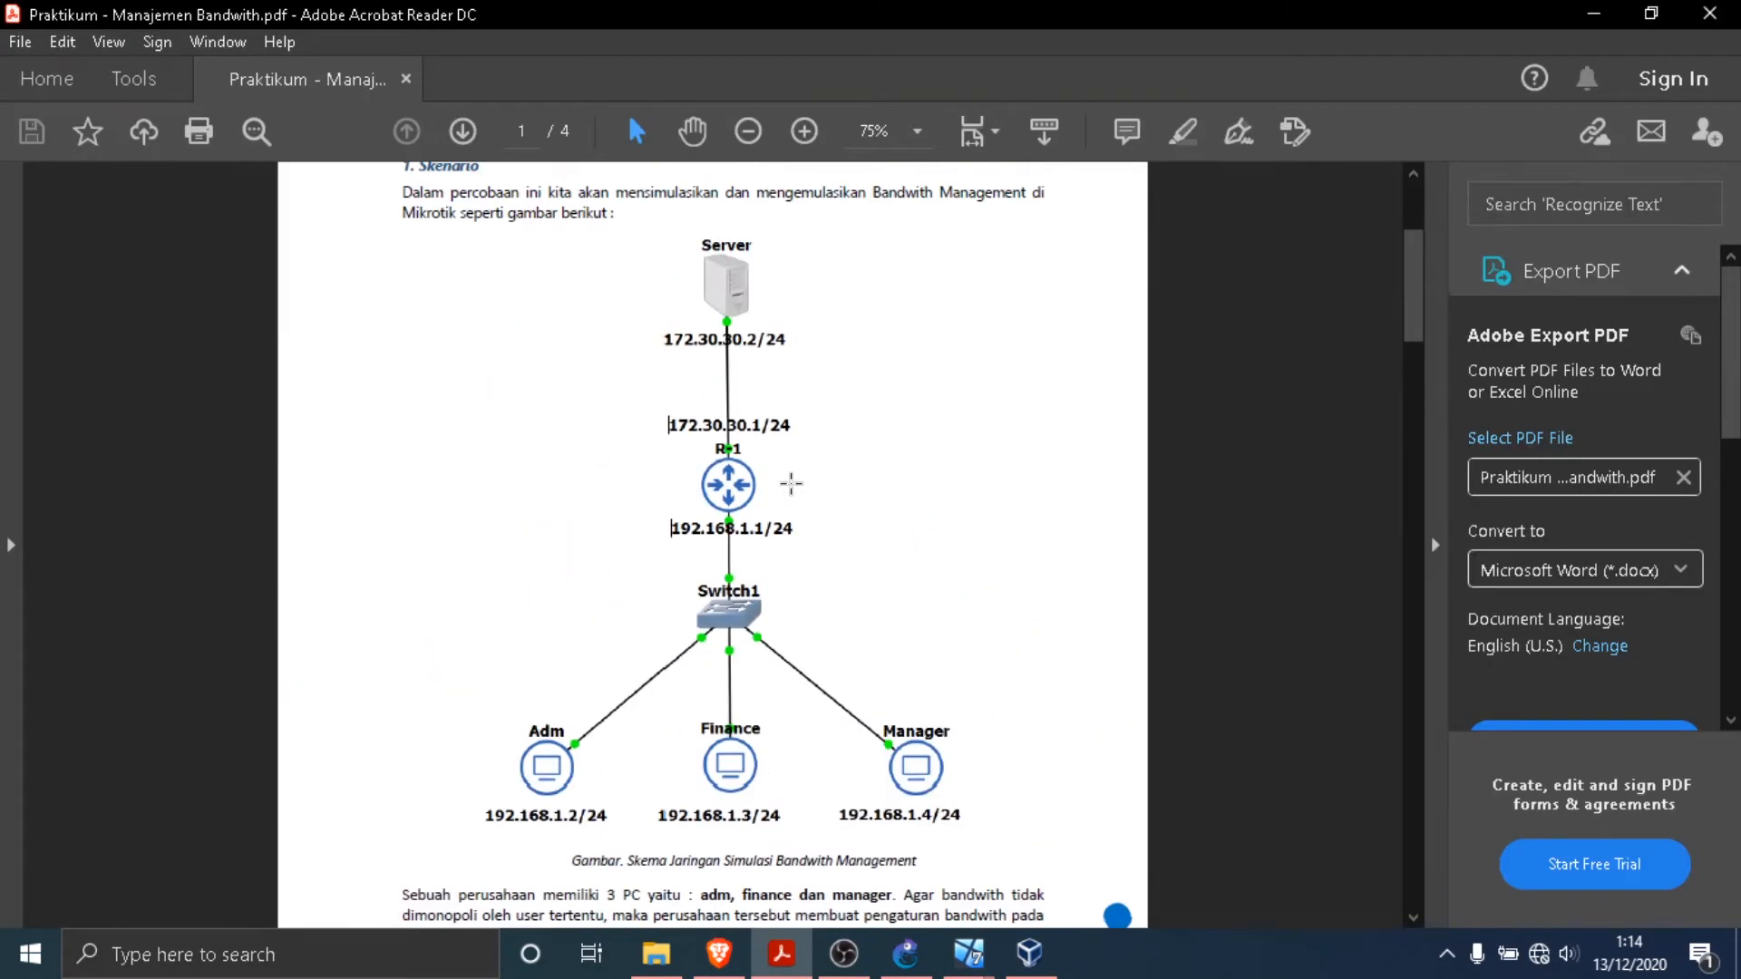
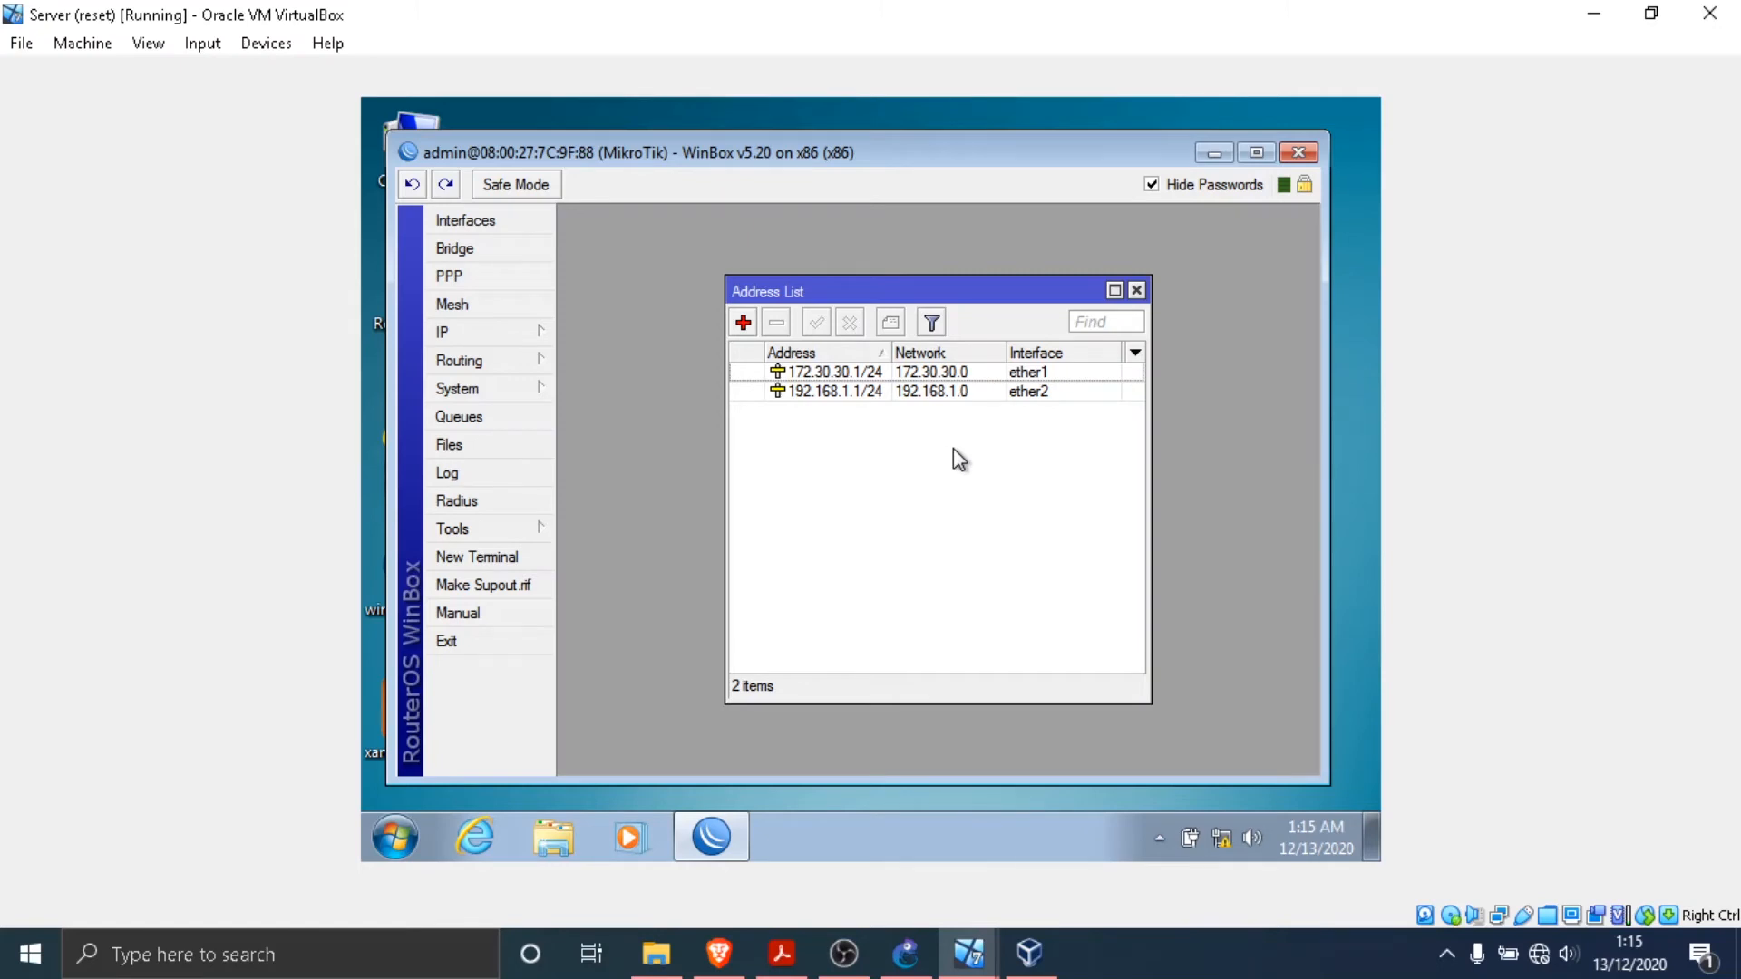
- Start a new route in the router's route list and set its destination to 192.168.1.0/24, following the practicum PDF topology
{"action": "left_click", "coordinate": [509, 342]}
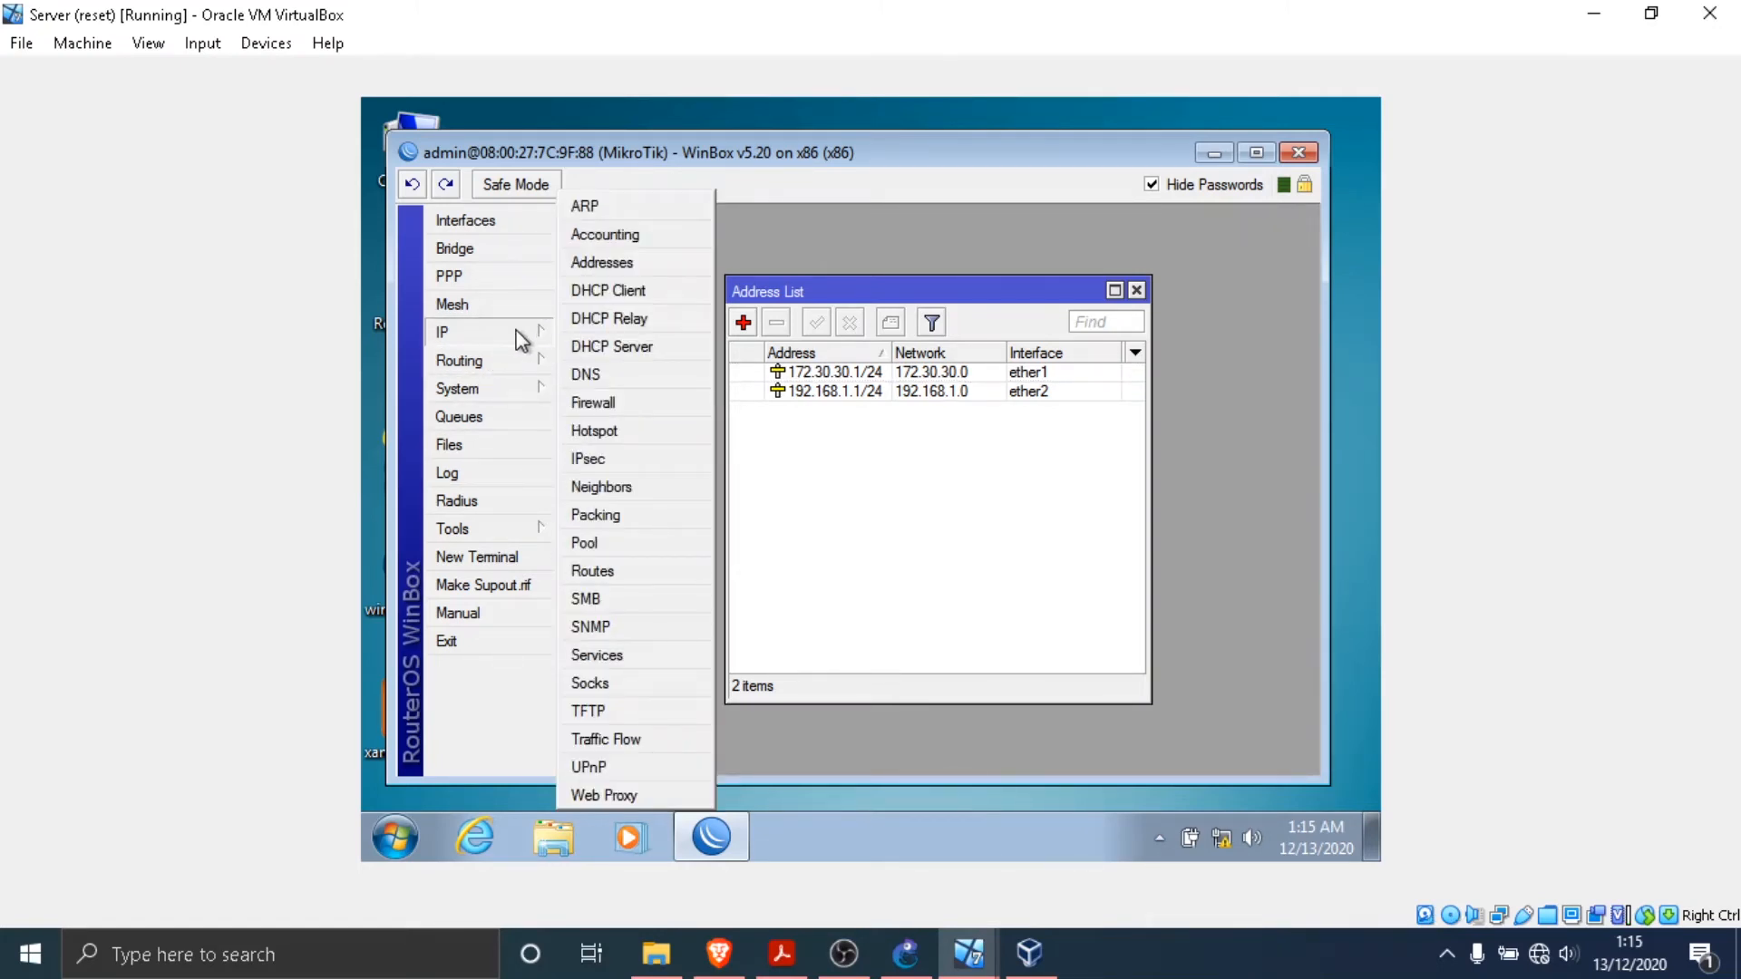
{"action": "left_click", "coordinate": [630, 573]}
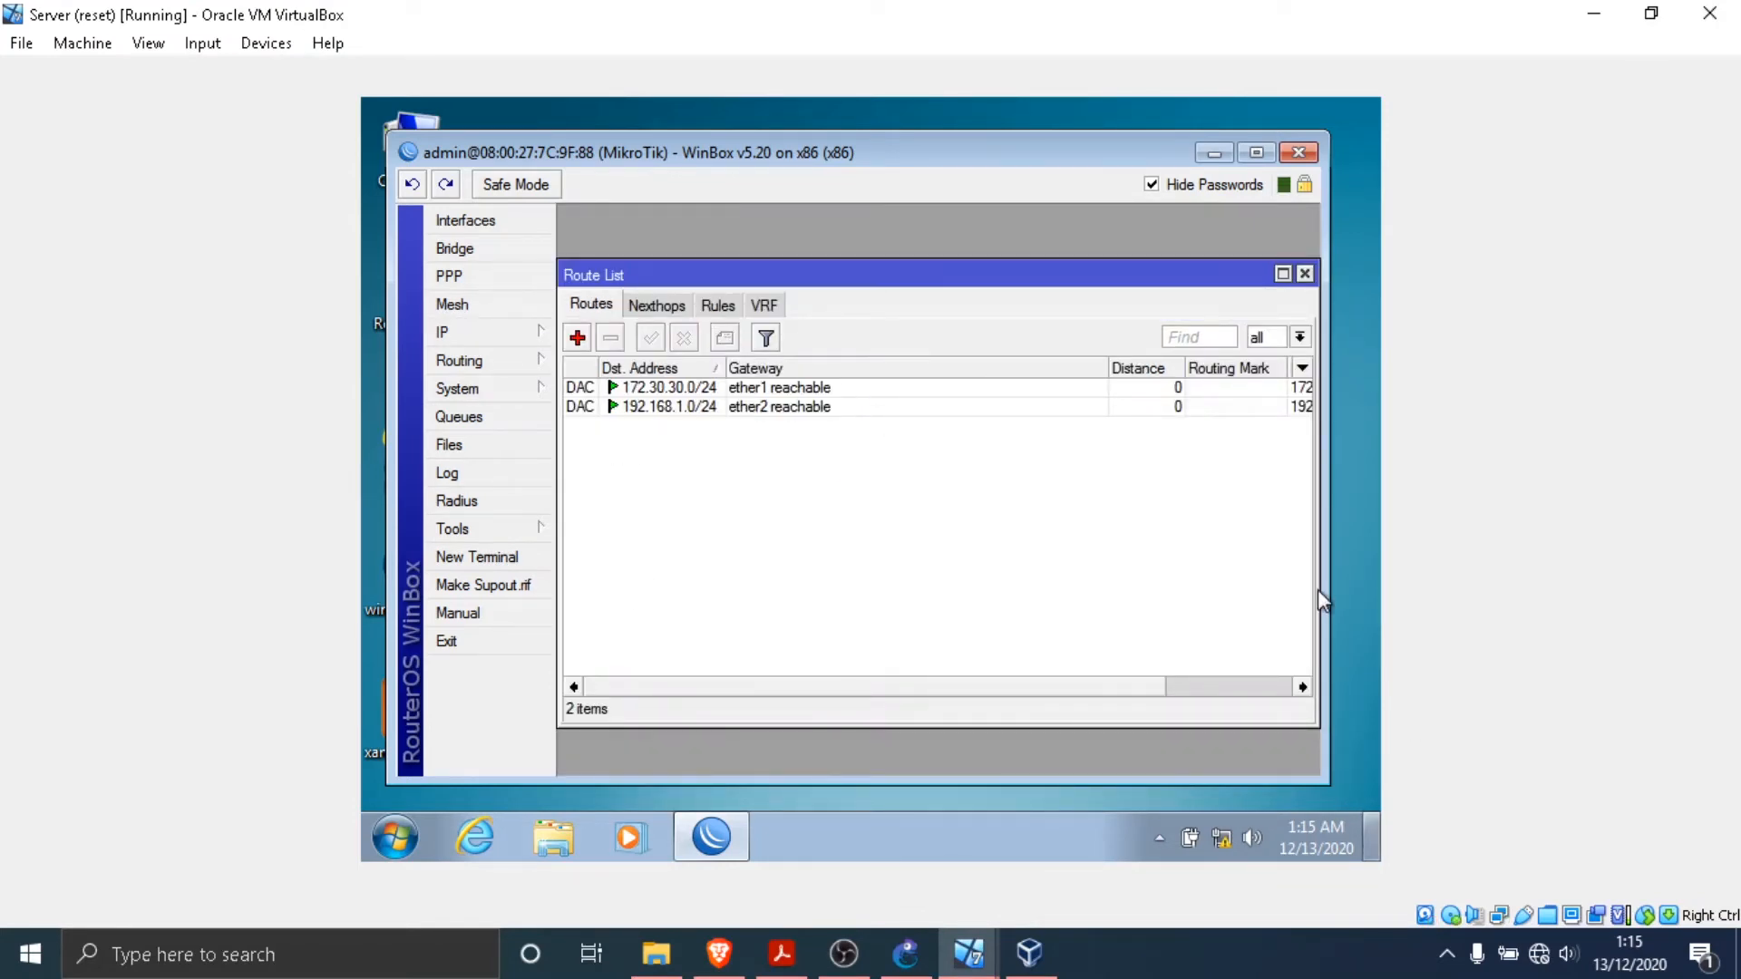
{"action": "left_click", "coordinate": [578, 337]}
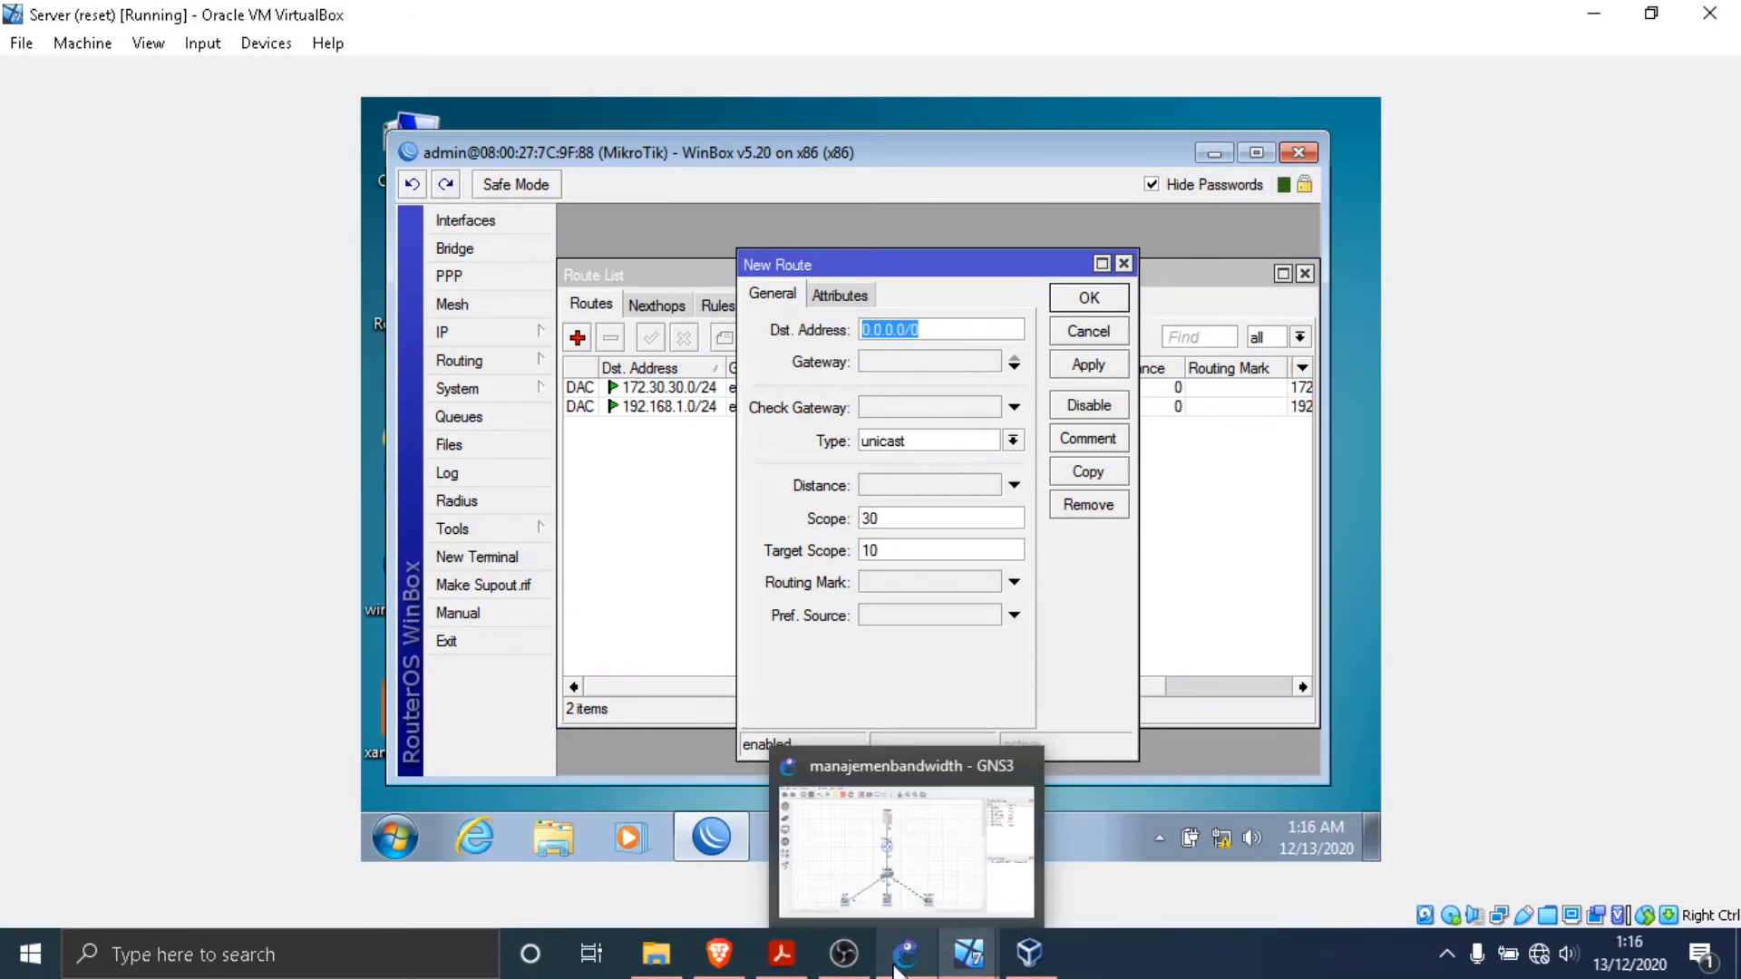
{"action": "left_click", "coordinate": [780, 957]}
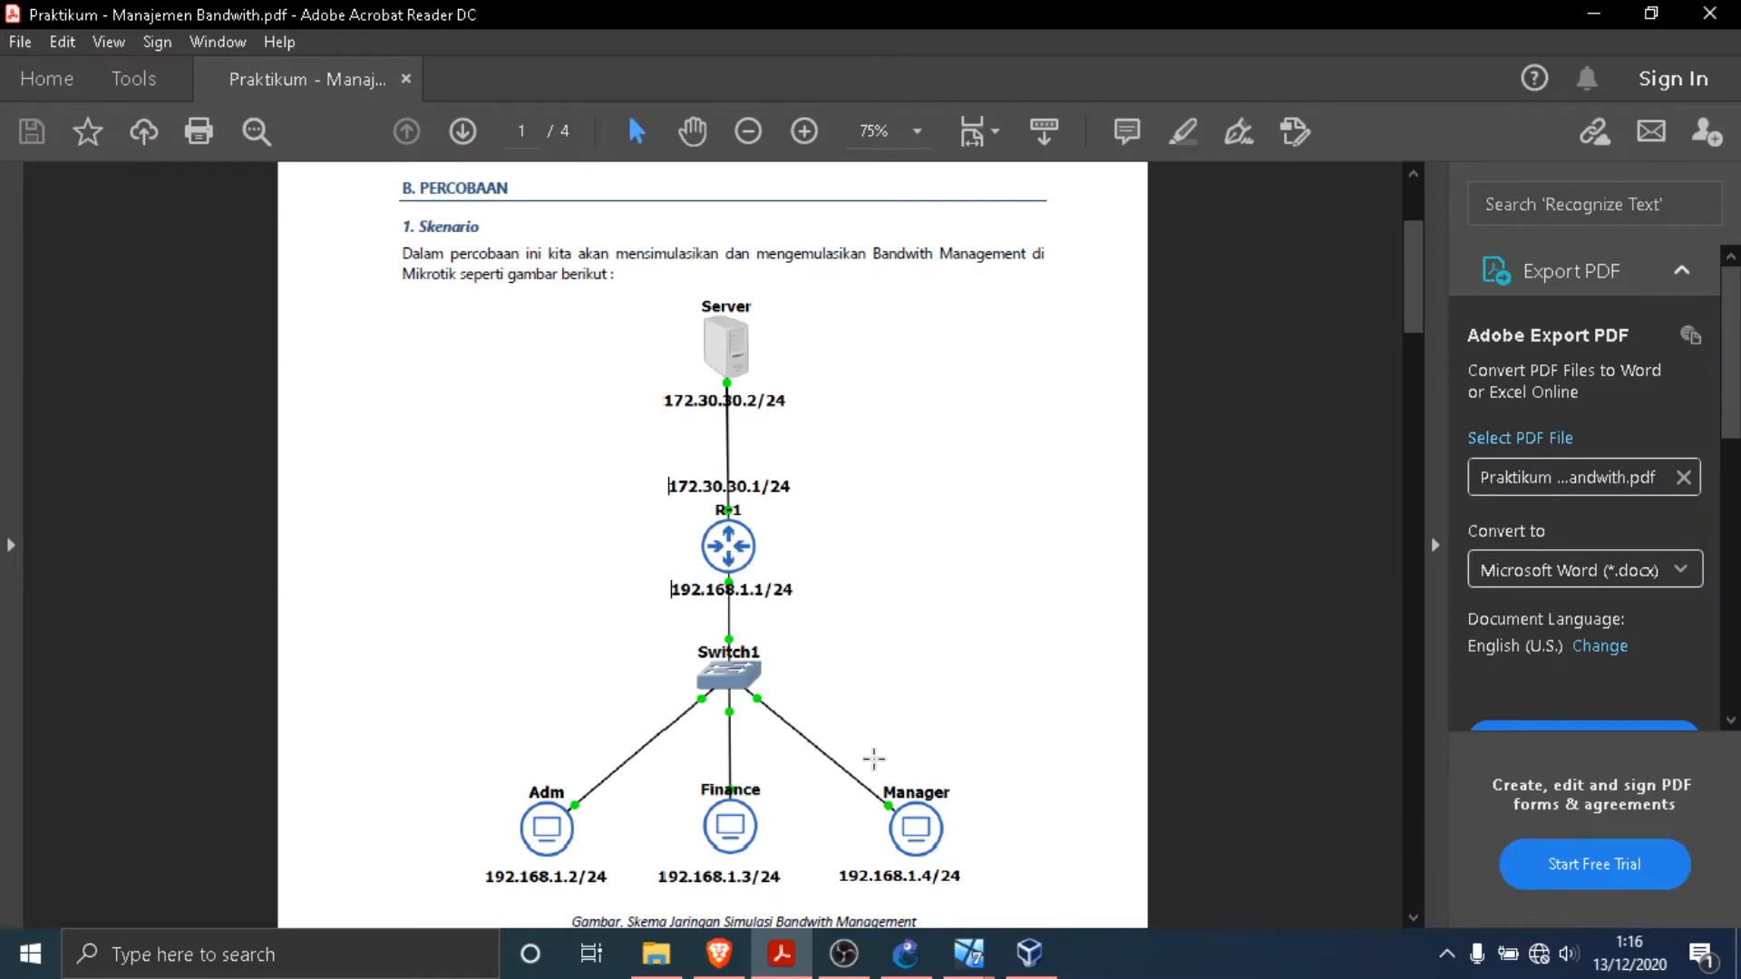
{"action": "mouse_move", "coordinate": [969, 953]}
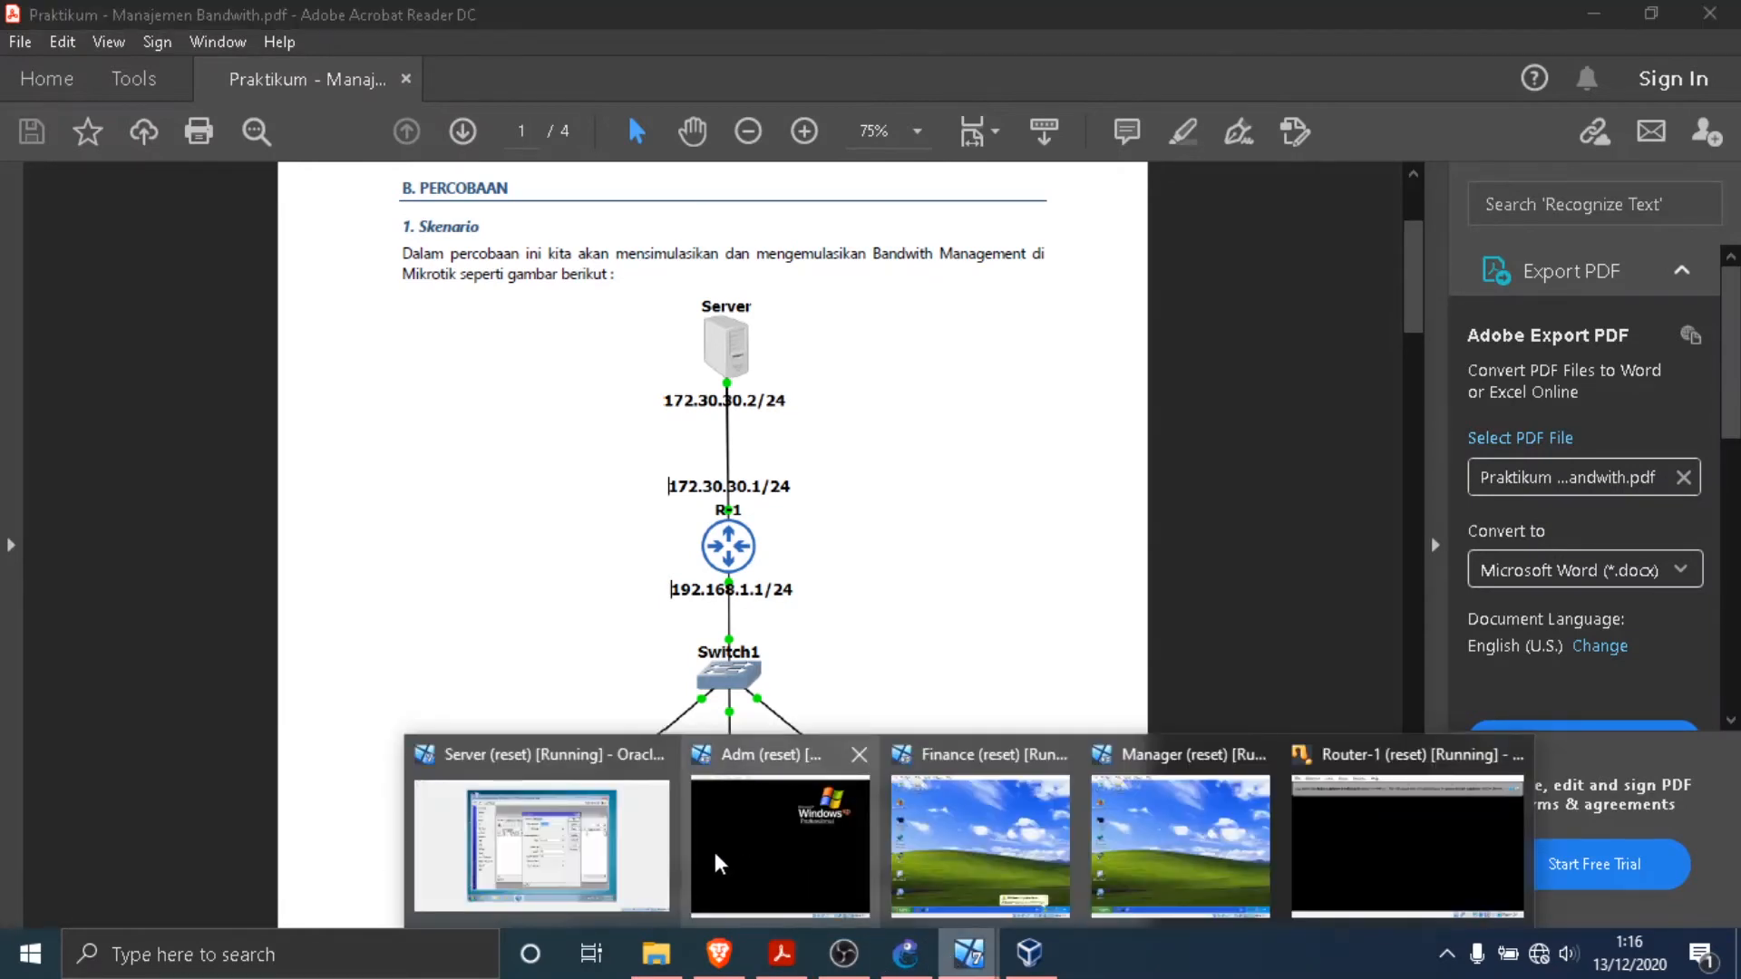
{"action": "left_click", "coordinate": [545, 834]}
{"action": "type", "text": "192"}
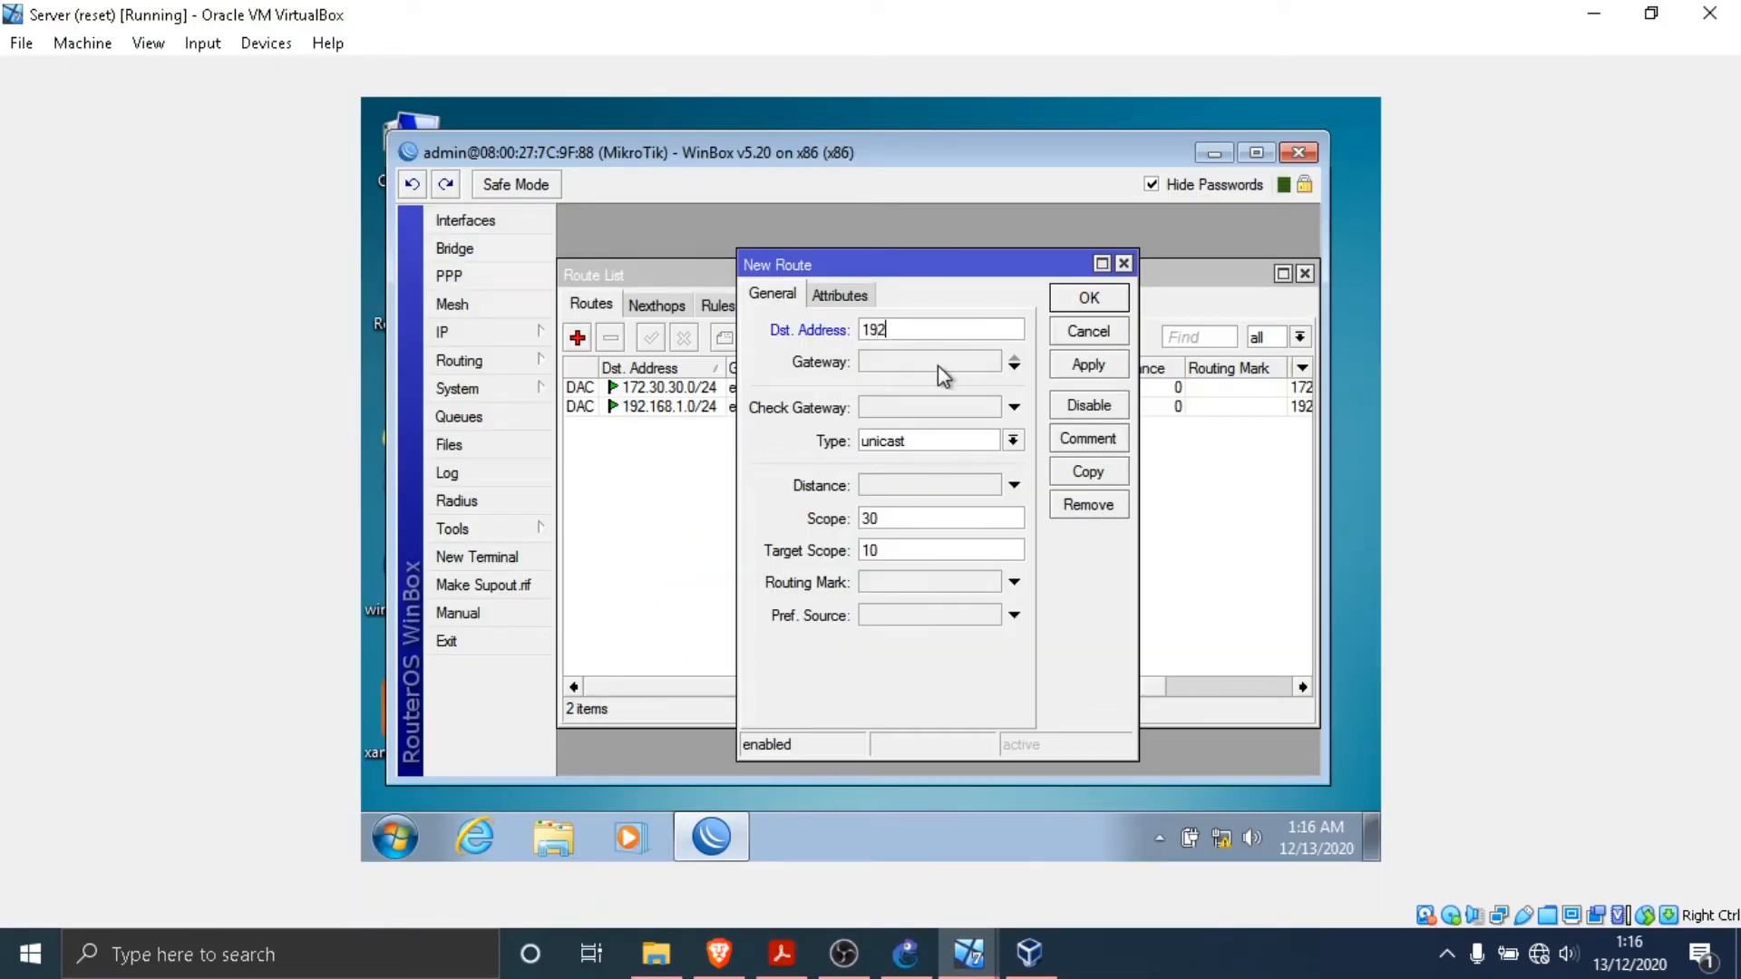
{"action": "type", "text": ".168.1.0/24"}
- Look up the router's server-side address in the PDF topology, enter 172.30.30.1/24 as the new route's gateway and try to apply it
{"action": "left_click", "coordinate": [938, 363]}
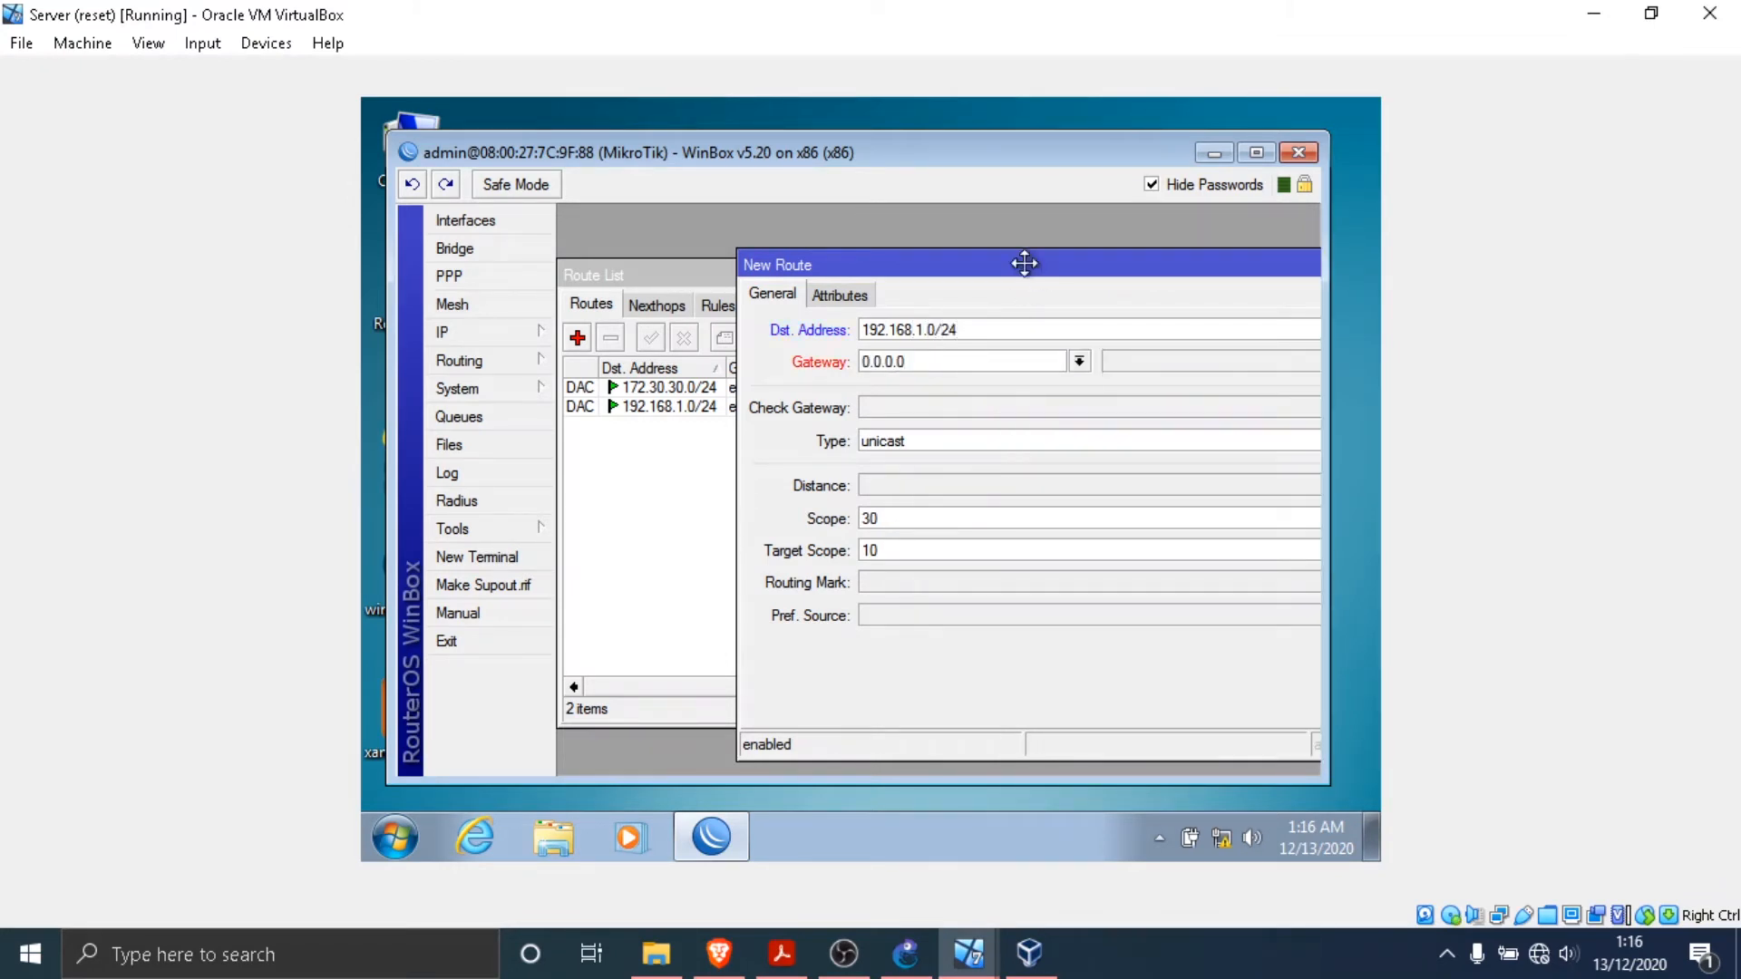
{"action": "left_click_drag", "start_coordinate": [1022, 260], "coordinate": [940, 260]}
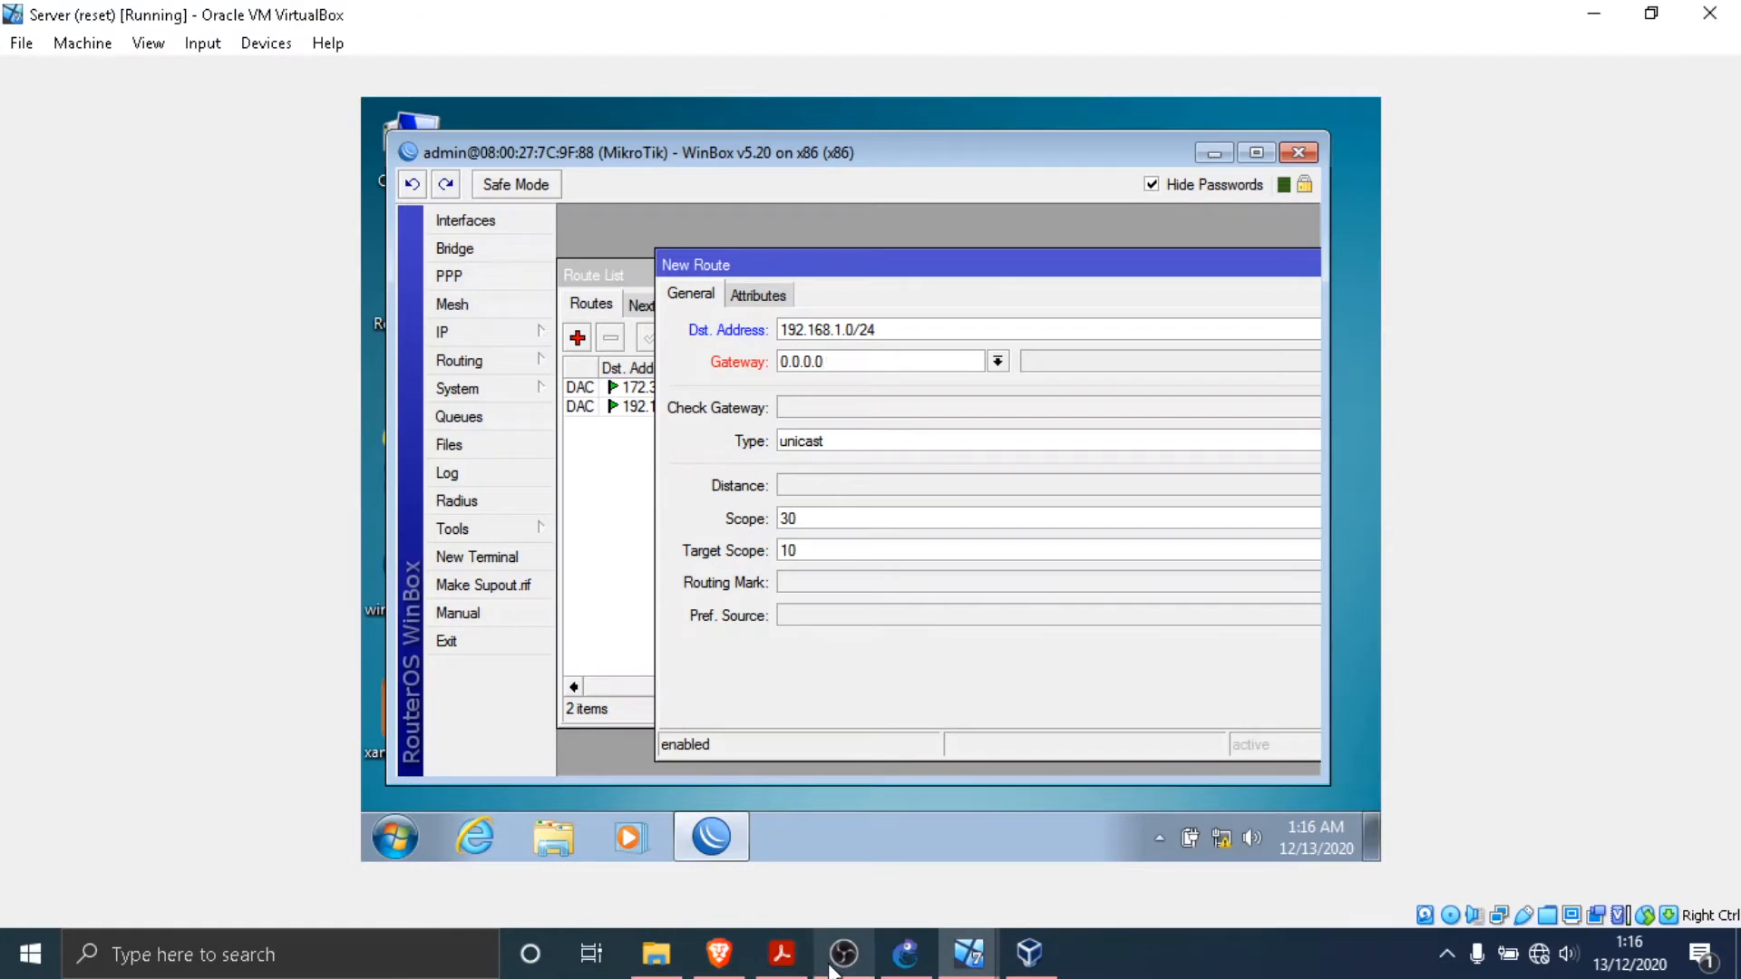
{"action": "left_click", "coordinate": [781, 954]}
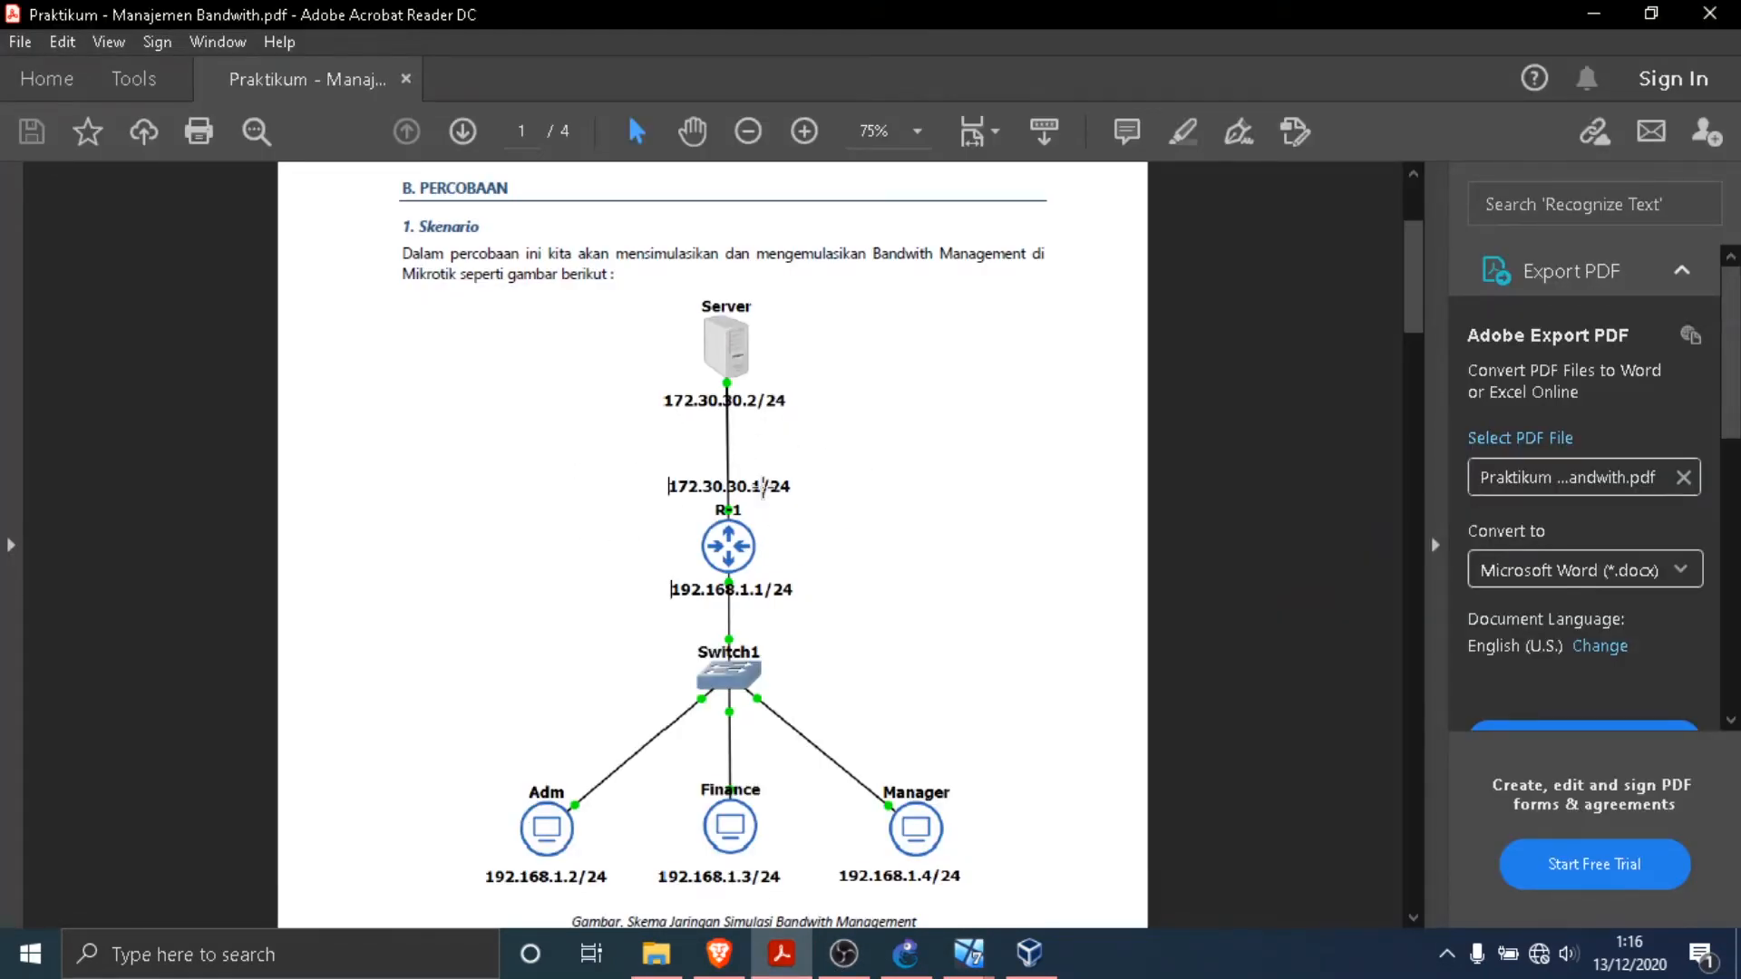
{"action": "mouse_move", "coordinate": [969, 954]}
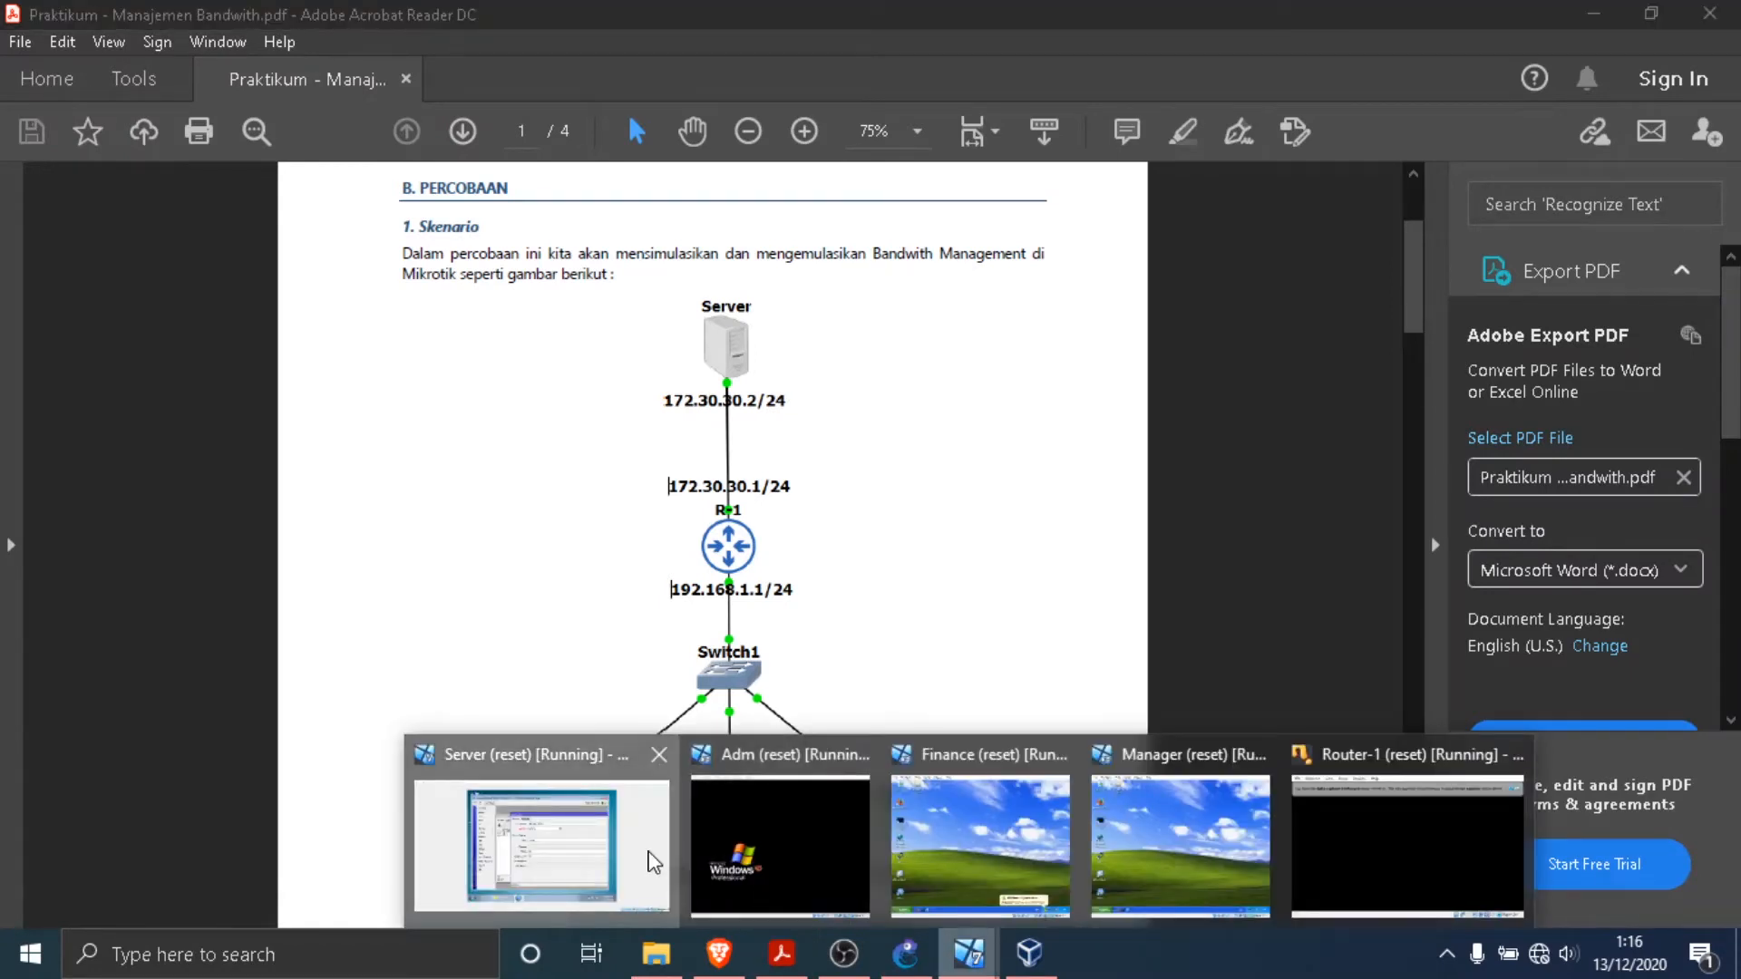
{"action": "left_click", "coordinate": [544, 839]}
{"action": "double_click", "coordinate": [860, 362]}
{"action": "type", "text": "1"}
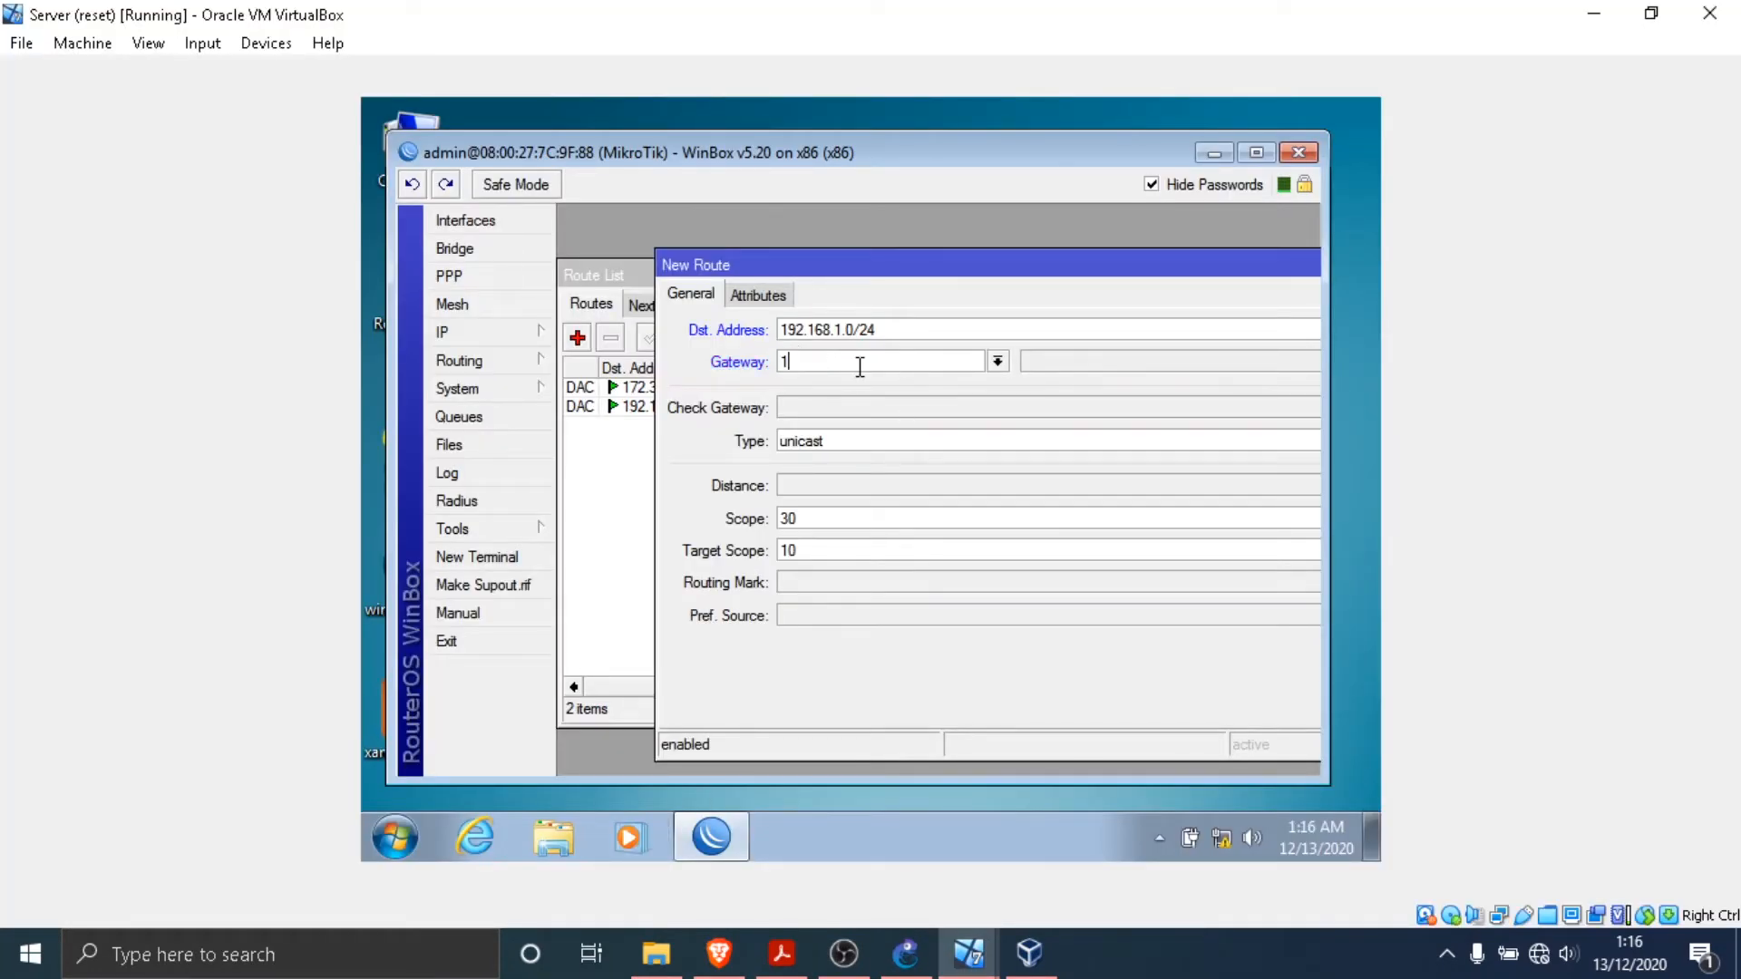
{"action": "type", "text": "72.30.30.1/24"}
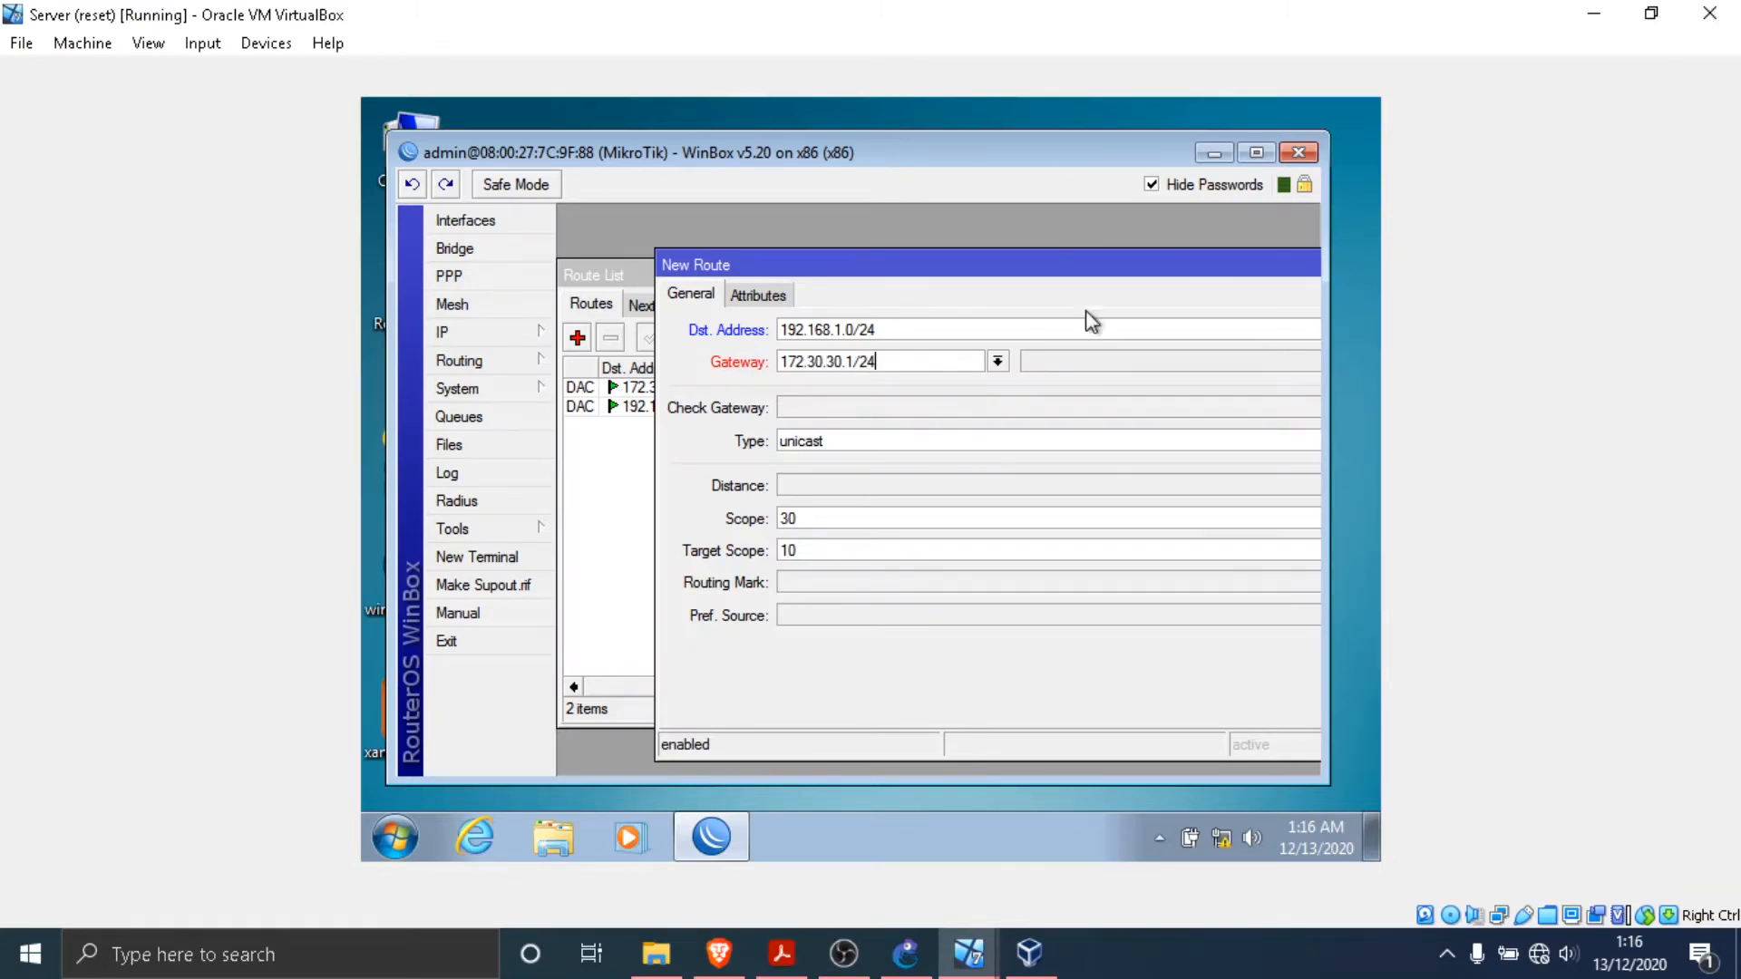
{"action": "left_click_drag", "start_coordinate": [1172, 268], "coordinate": [976, 236]}
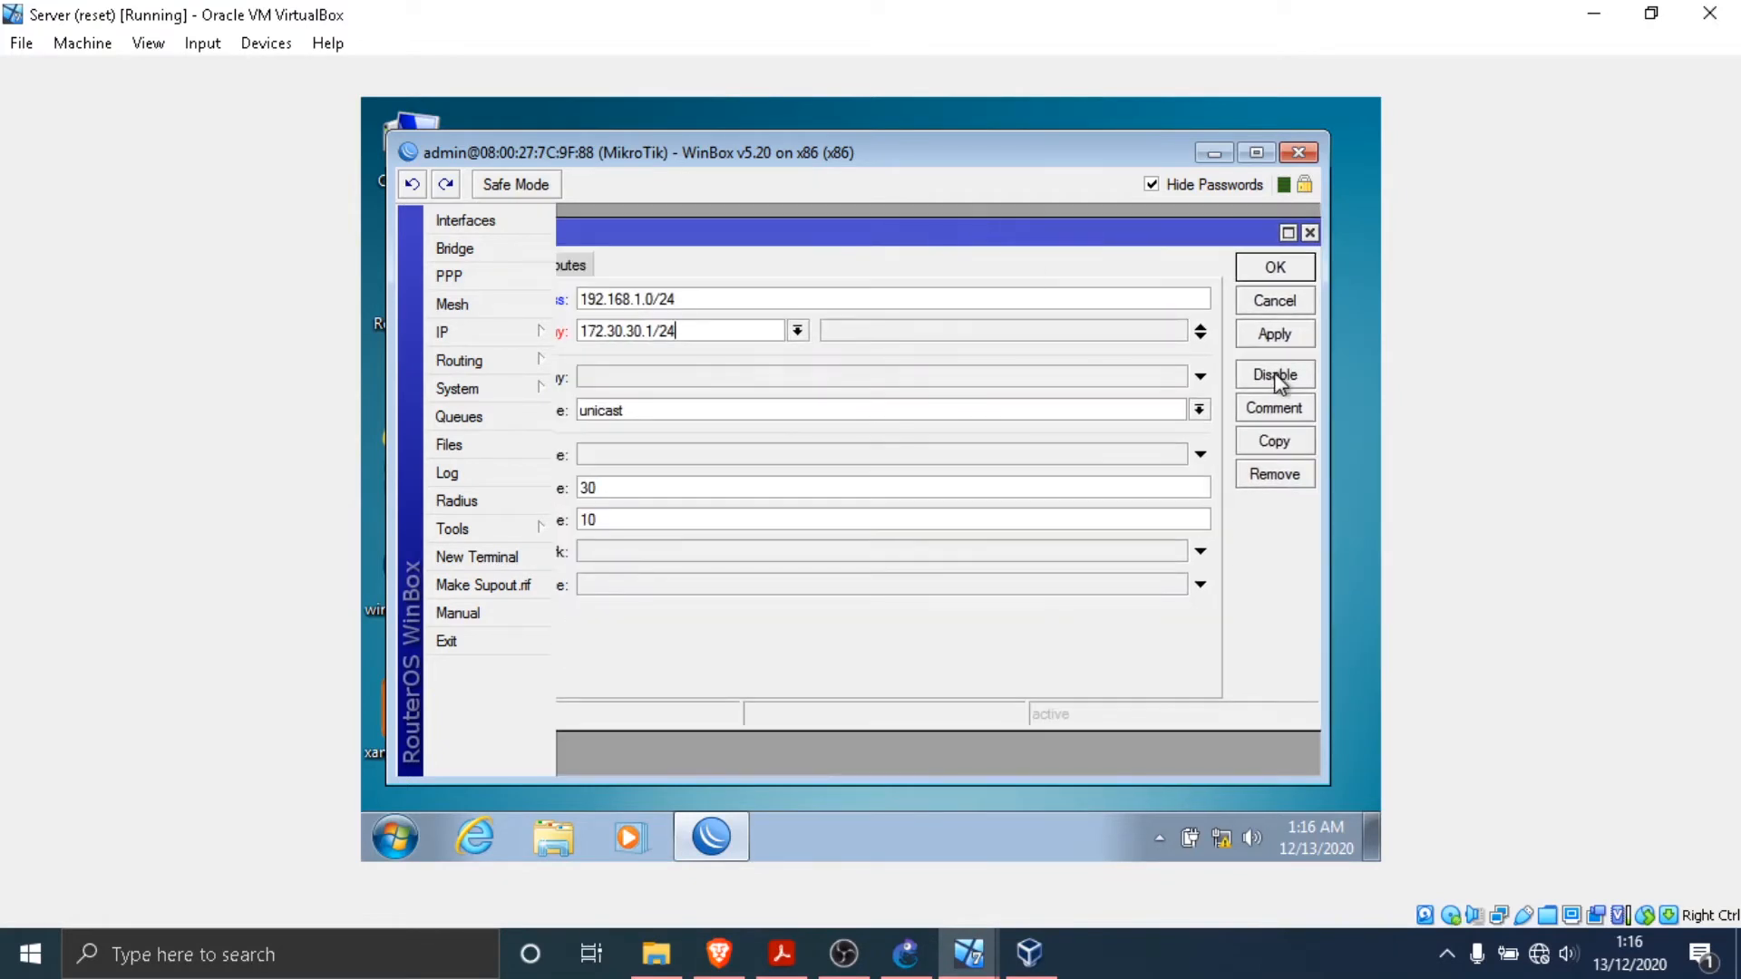
{"action": "left_click", "coordinate": [1275, 336]}
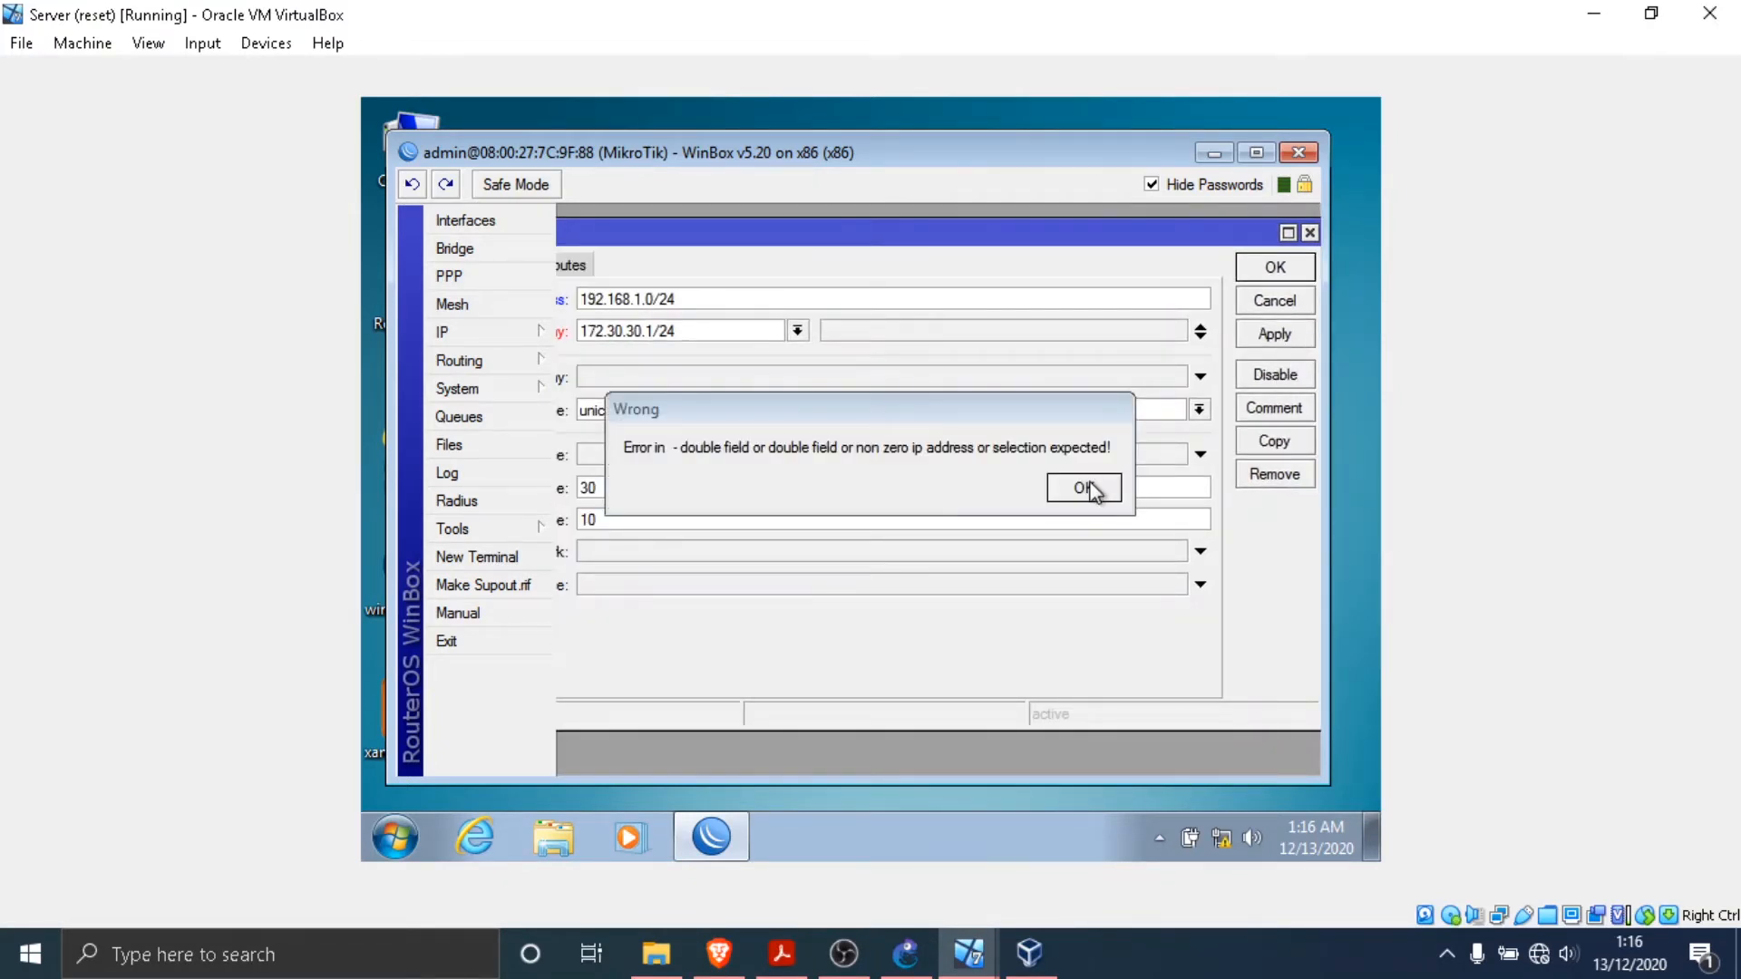
{"action": "left_click", "coordinate": [1084, 489]}
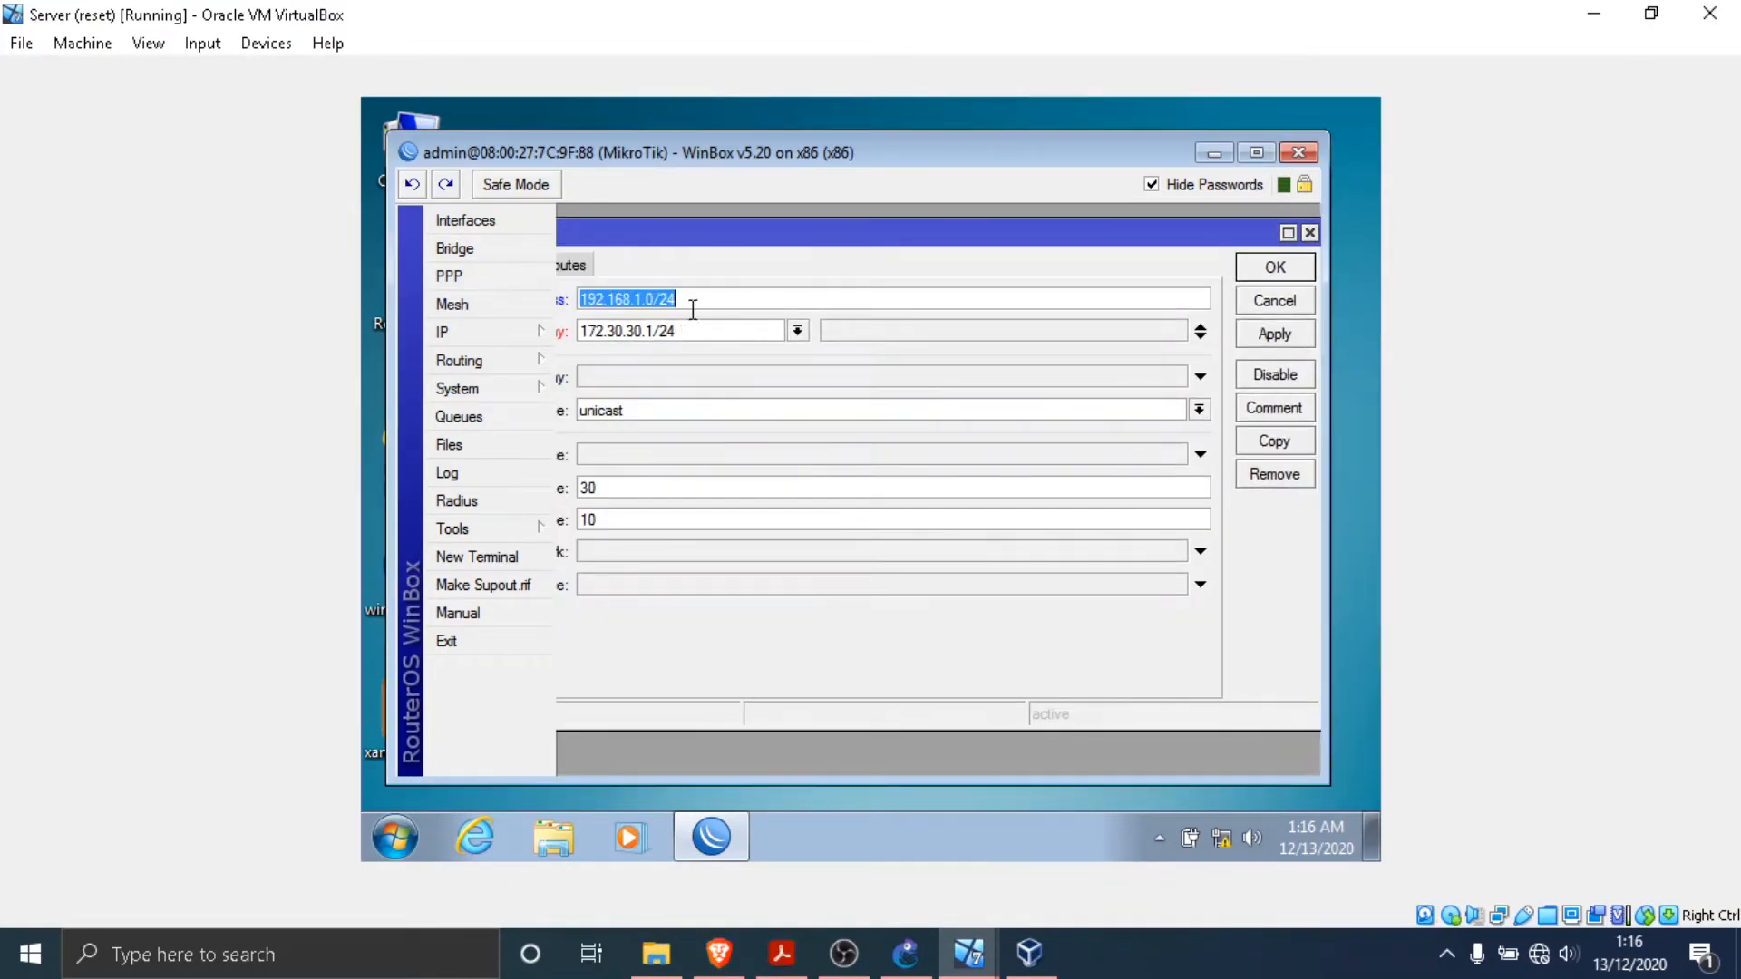
- Remove the /24 suffixes so the route uses destination 192.168.1.0 and gateway 172.30.30.1, and save it
{"action": "left_click", "coordinate": [693, 310]}
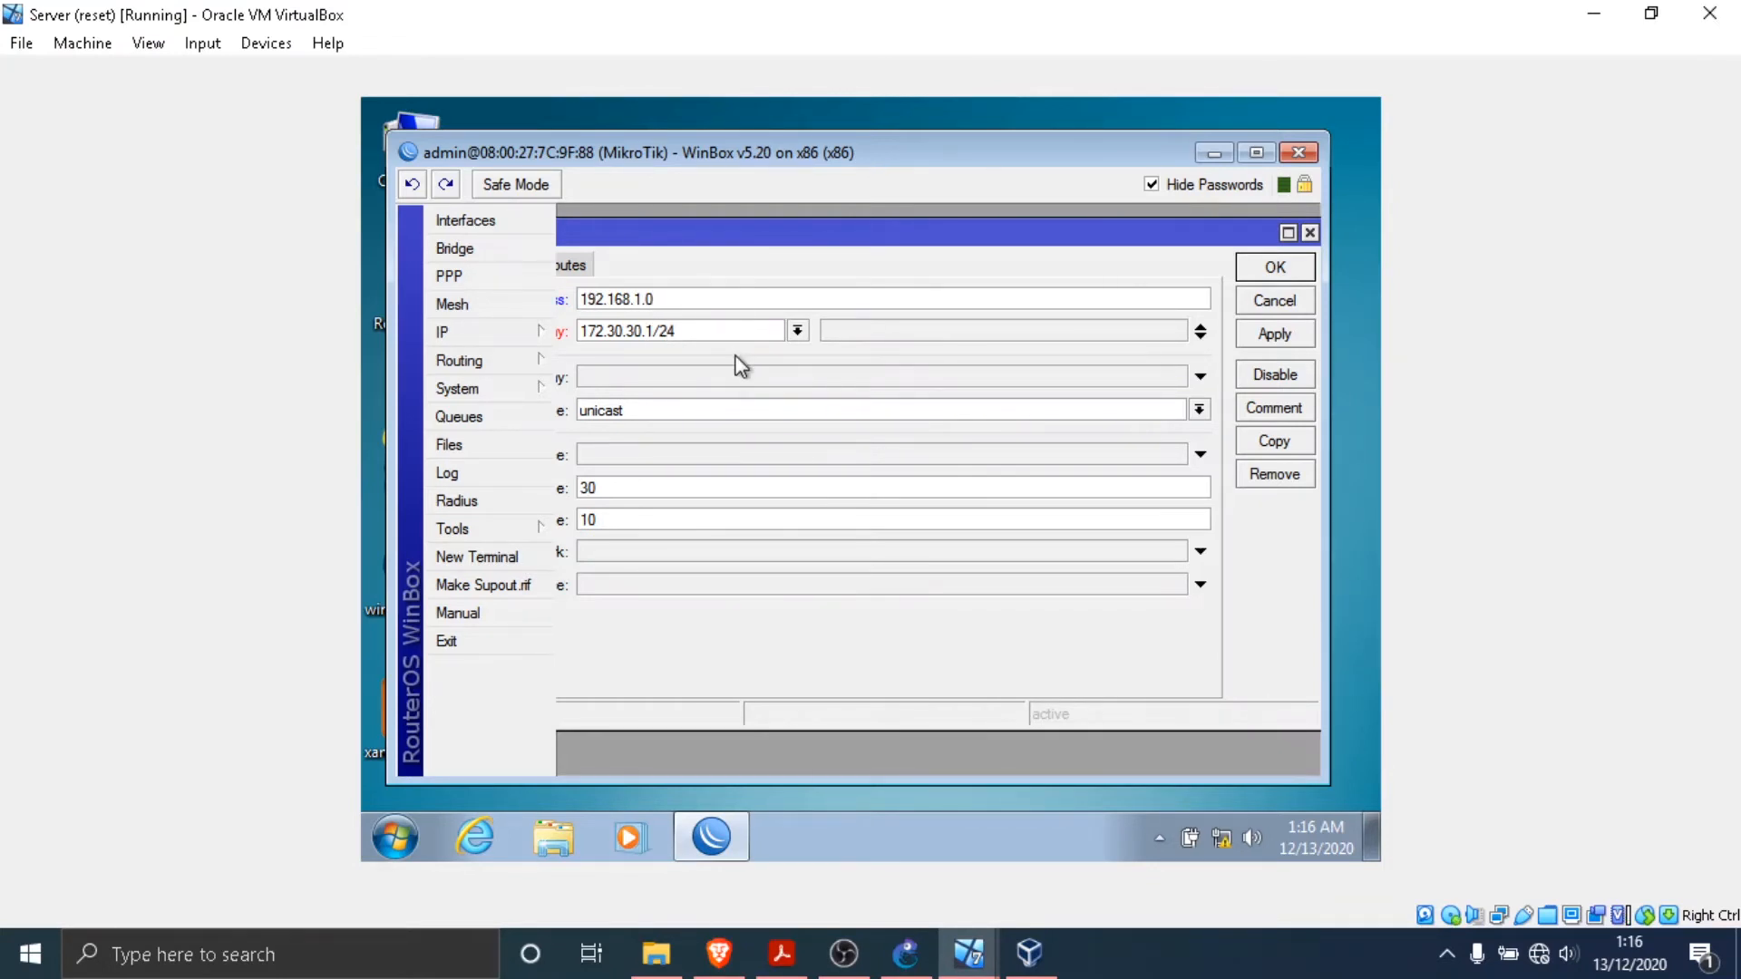
{"action": "left_click", "coordinate": [756, 324]}
{"action": "left_click", "coordinate": [1277, 336]}
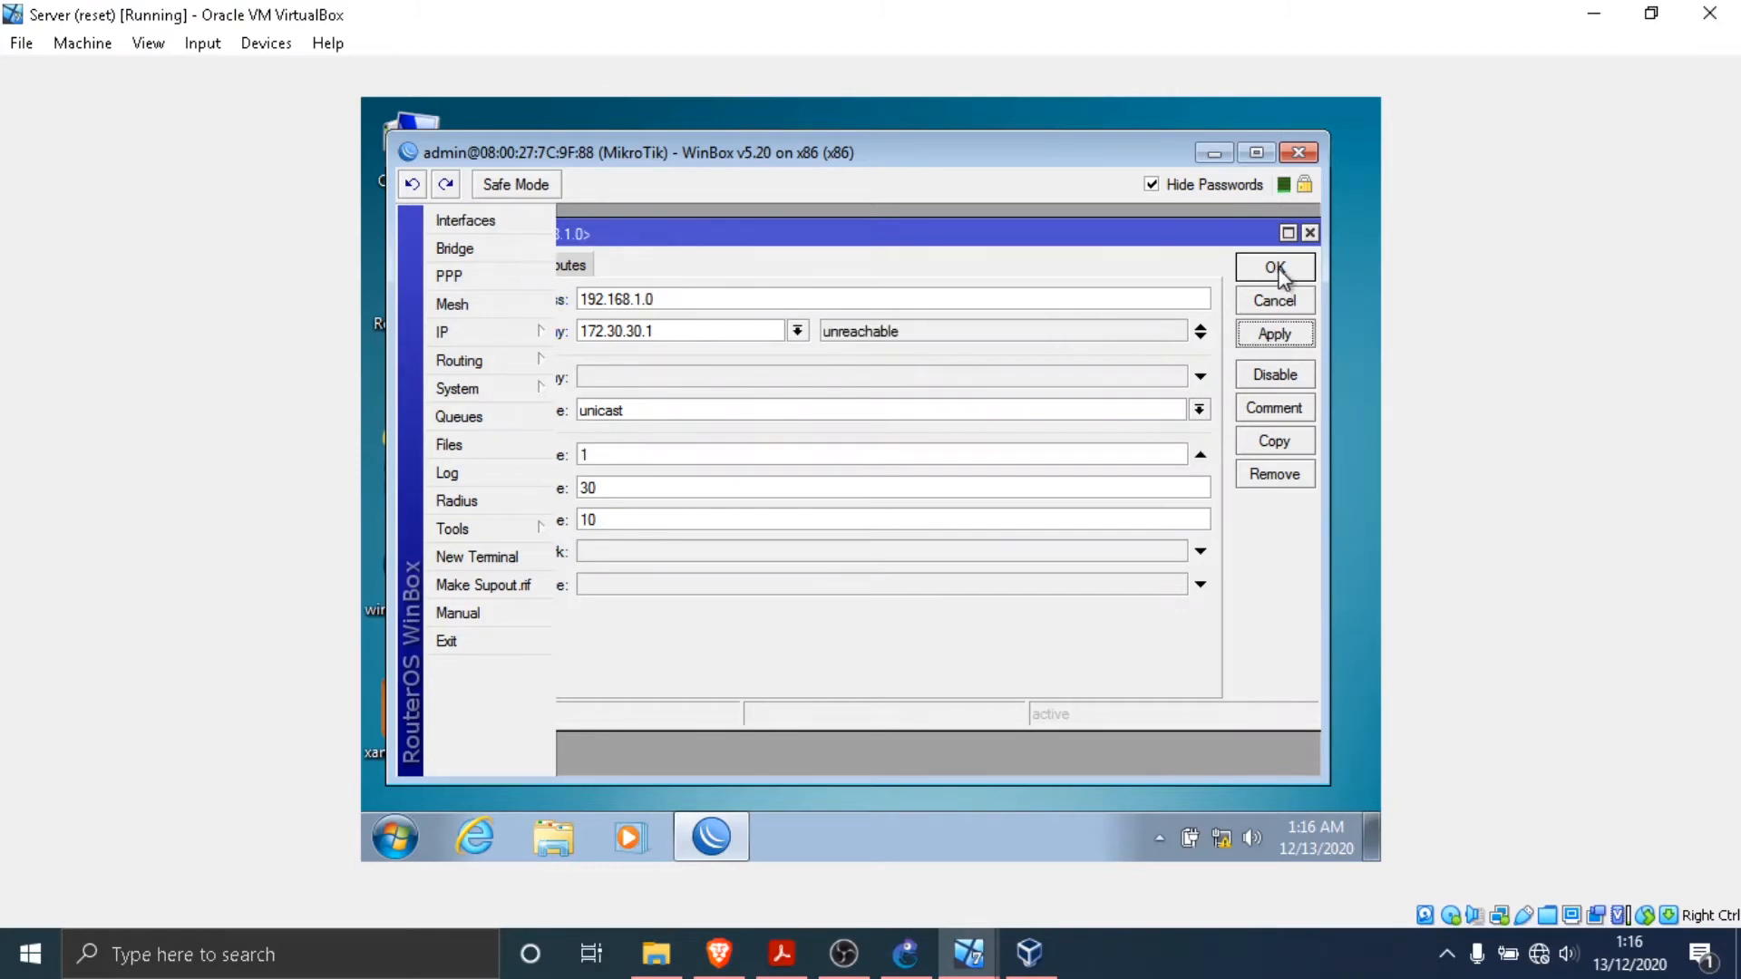
{"action": "left_click", "coordinate": [1279, 267]}
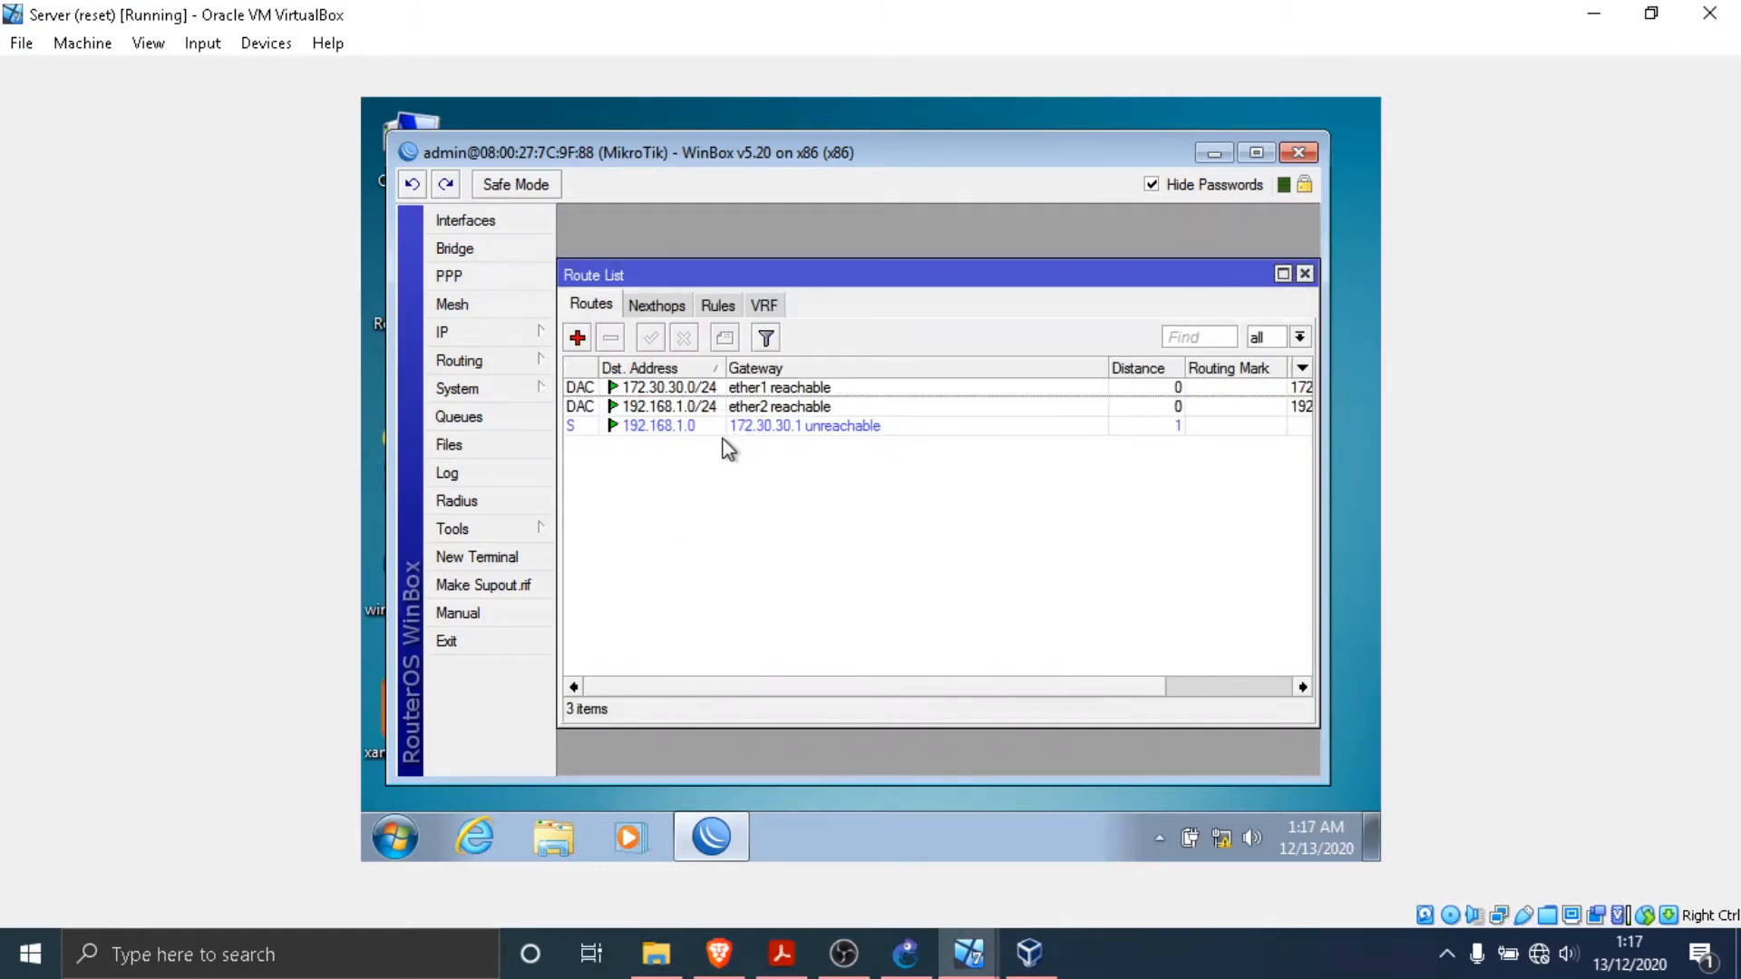
{"action": "left_click", "coordinate": [699, 426]}
{"action": "left_click", "coordinate": [645, 439]}
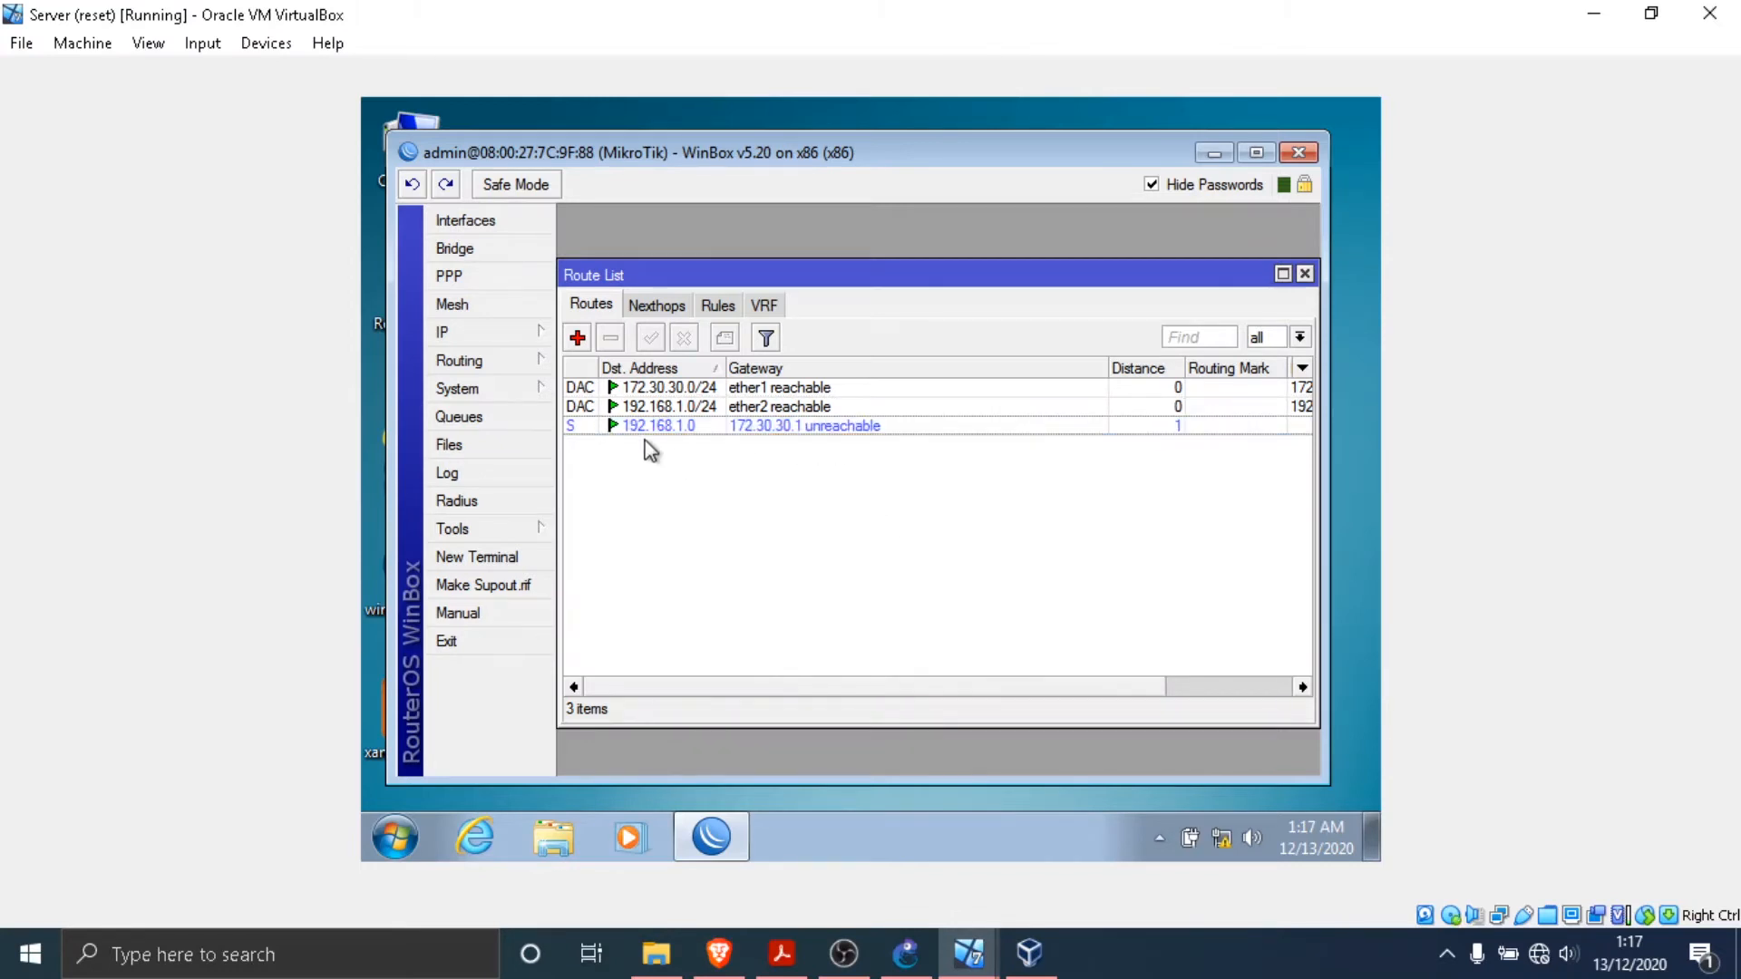
{"action": "left_click", "coordinate": [649, 426]}
{"action": "left_click", "coordinate": [696, 440]}
{"action": "left_click", "coordinate": [693, 425]}
{"action": "left_click", "coordinate": [693, 455]}
- Move the WinBox window clear of the desktop shortcuts and open a Command Prompt on the Server
{"action": "left_click_drag", "start_coordinate": [1012, 158], "coordinate": [1041, 158]}
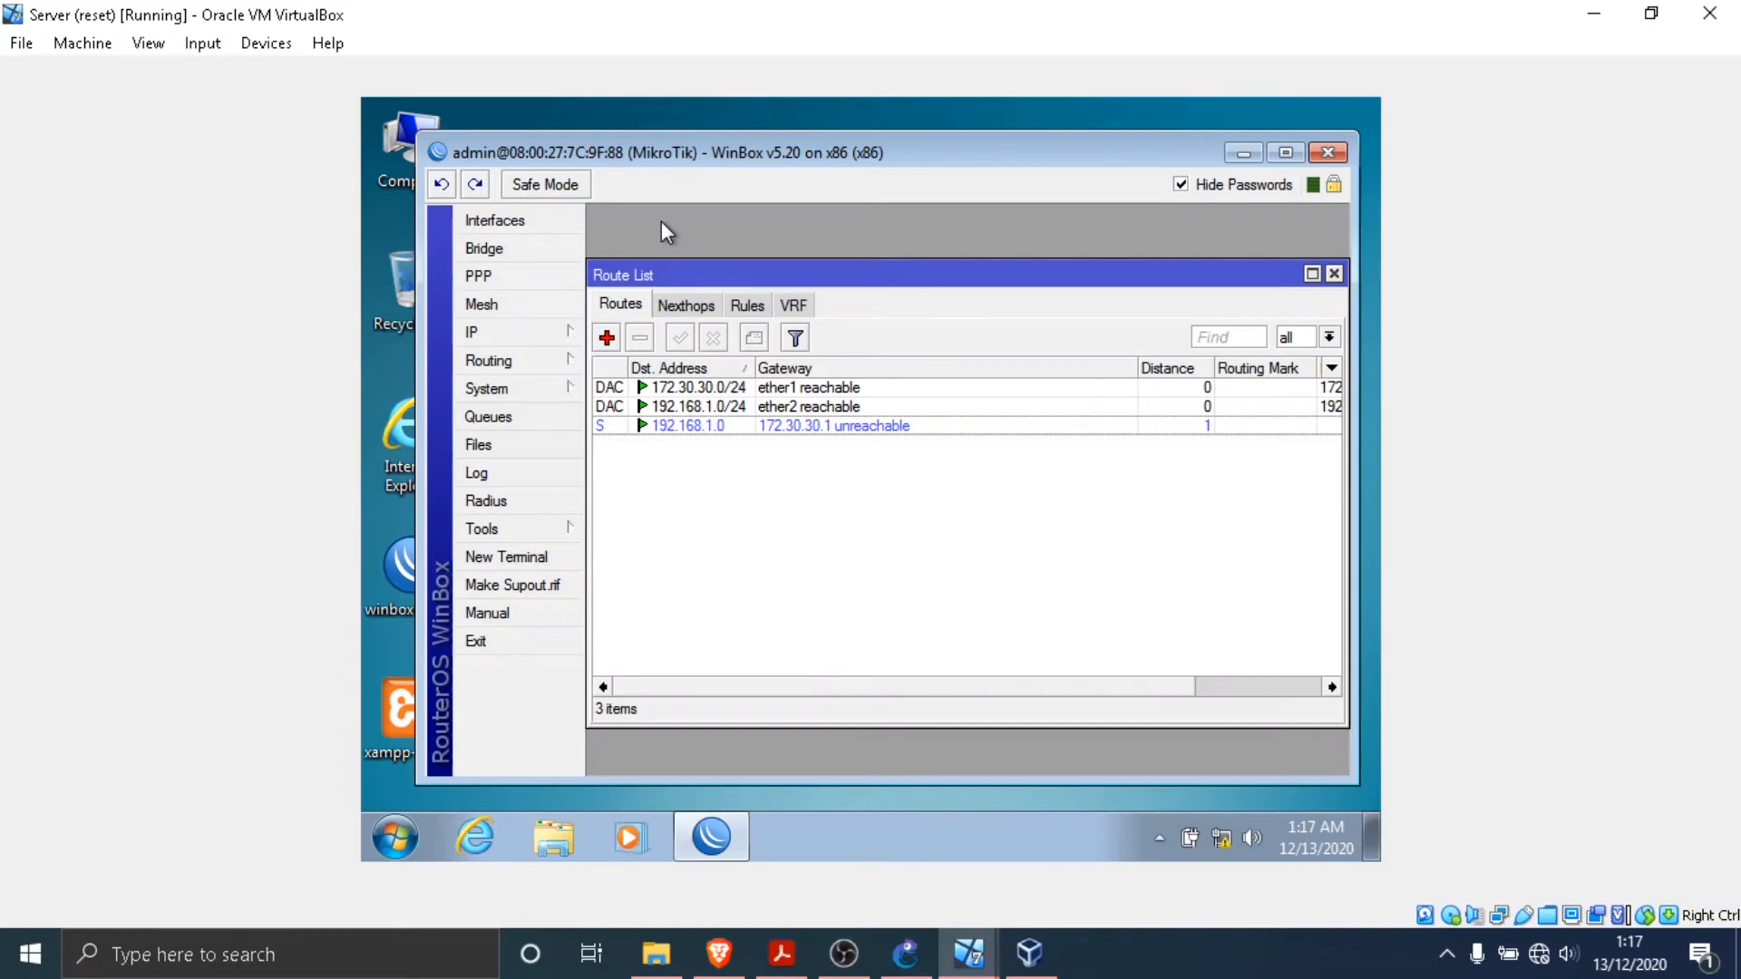
{"action": "left_click", "coordinate": [406, 829]}
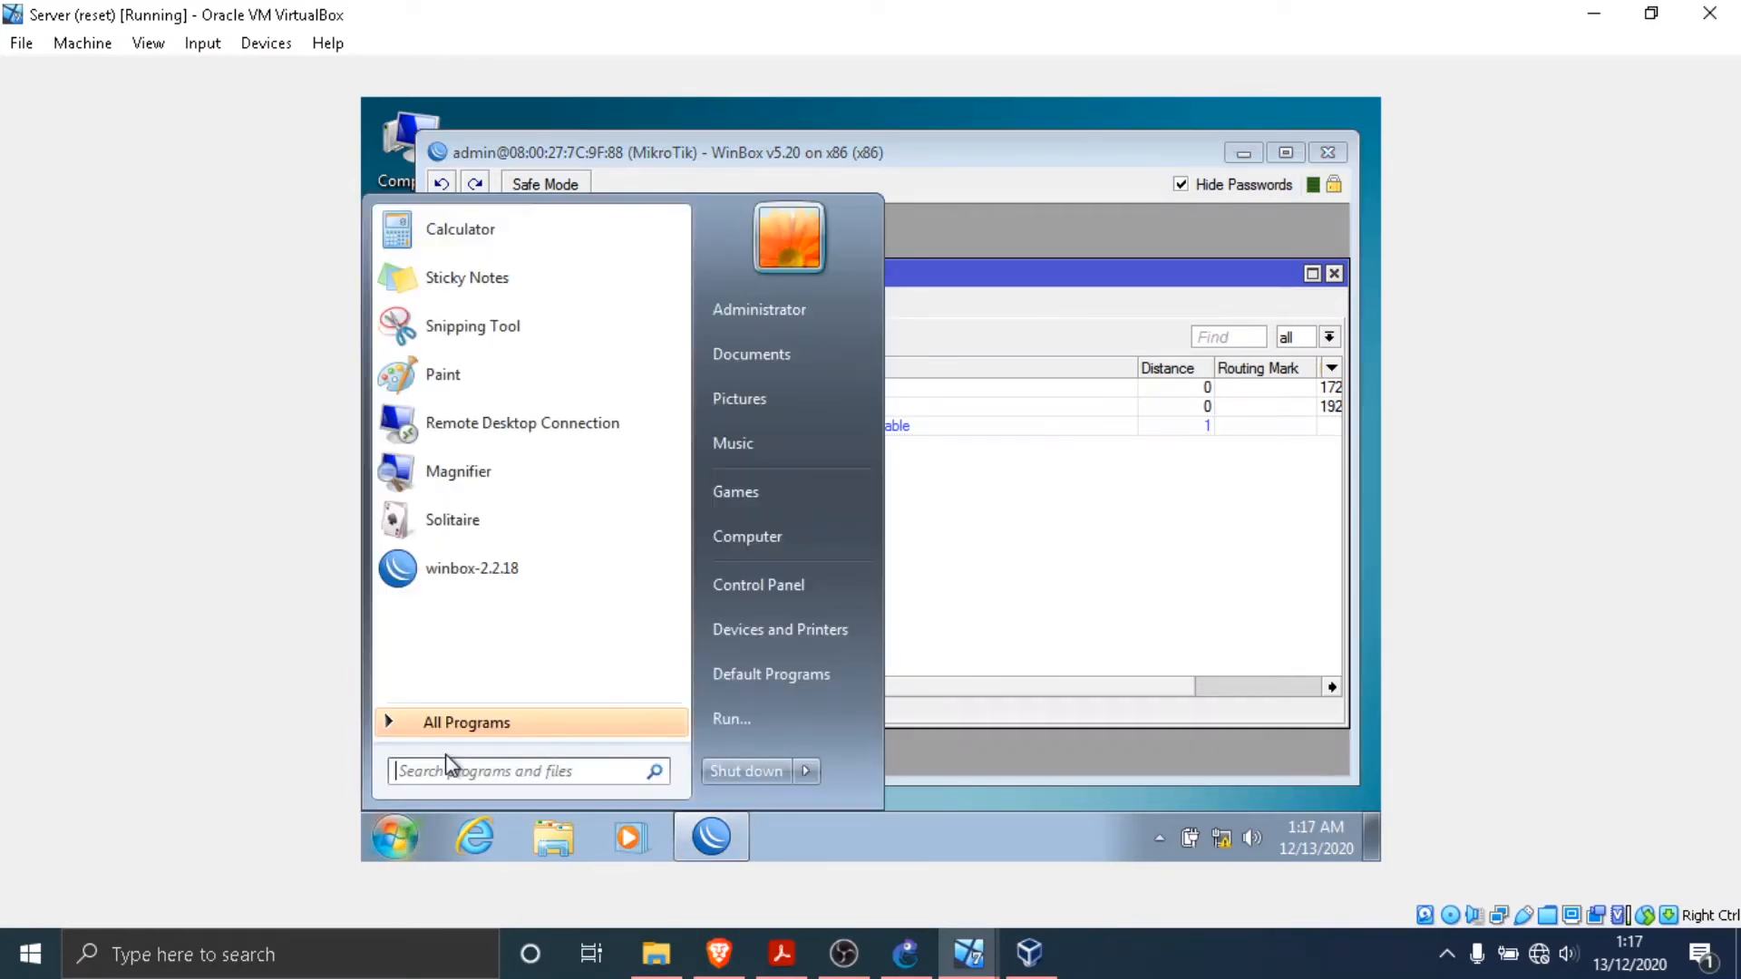
{"action": "left_click", "coordinate": [487, 771]}
{"action": "type", "text": "cmd"}
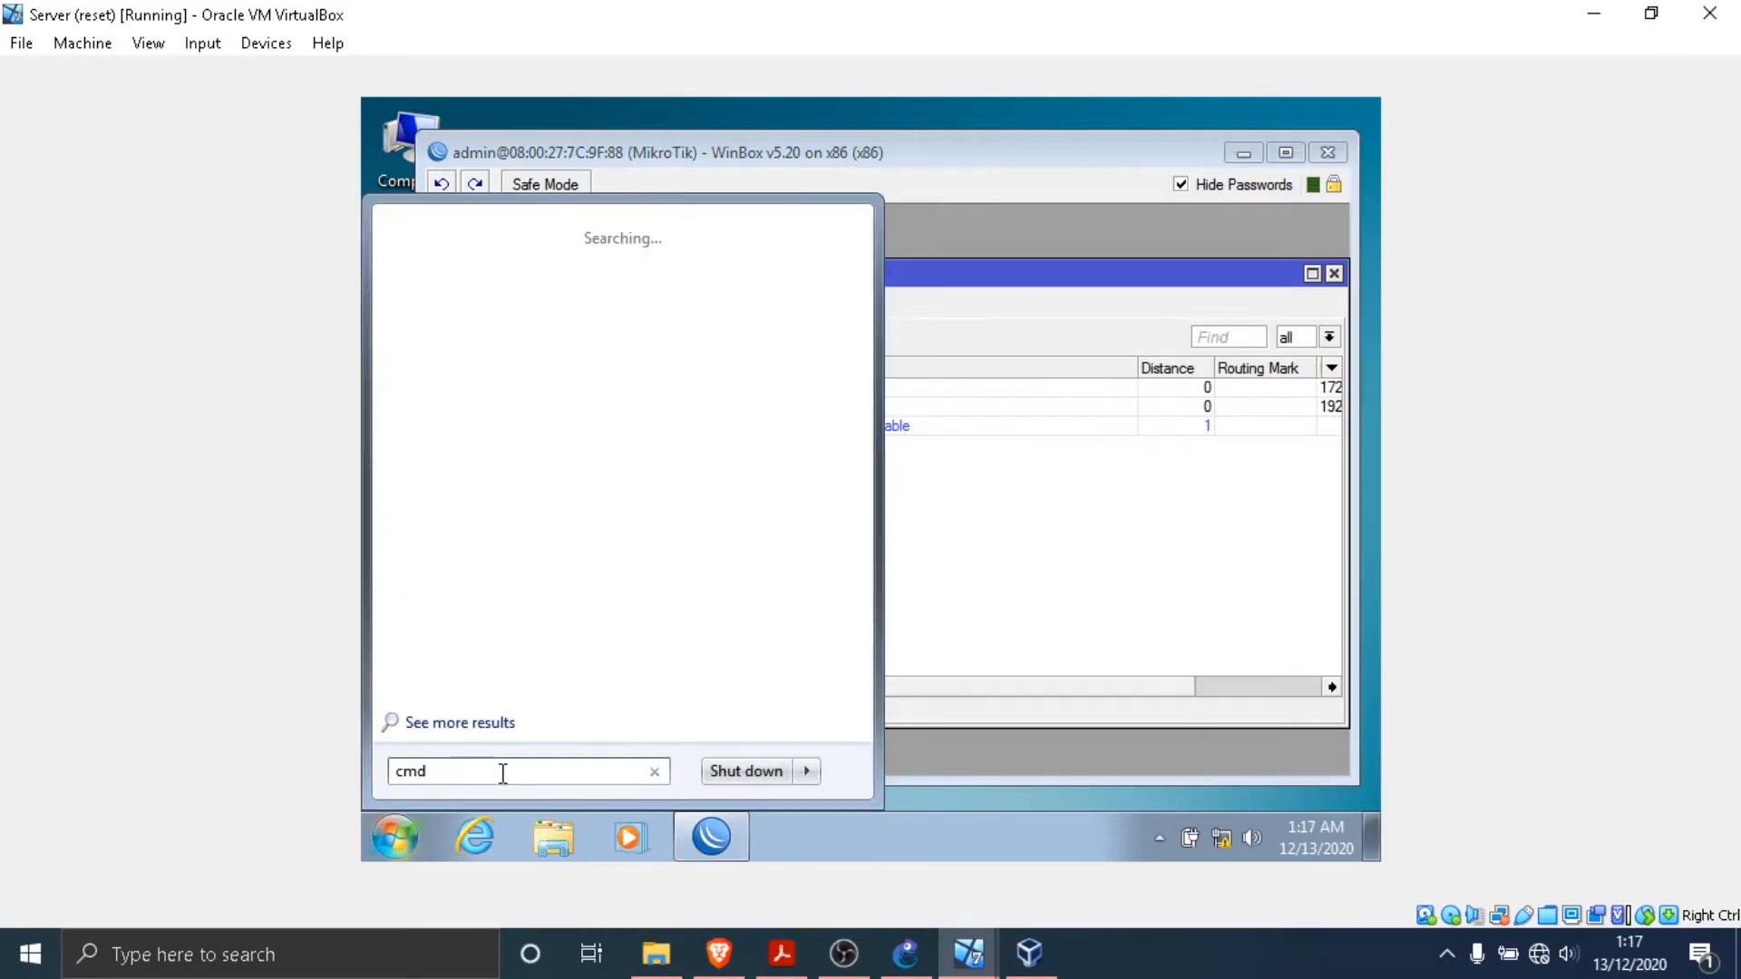
{"action": "left_click", "coordinate": [496, 265]}
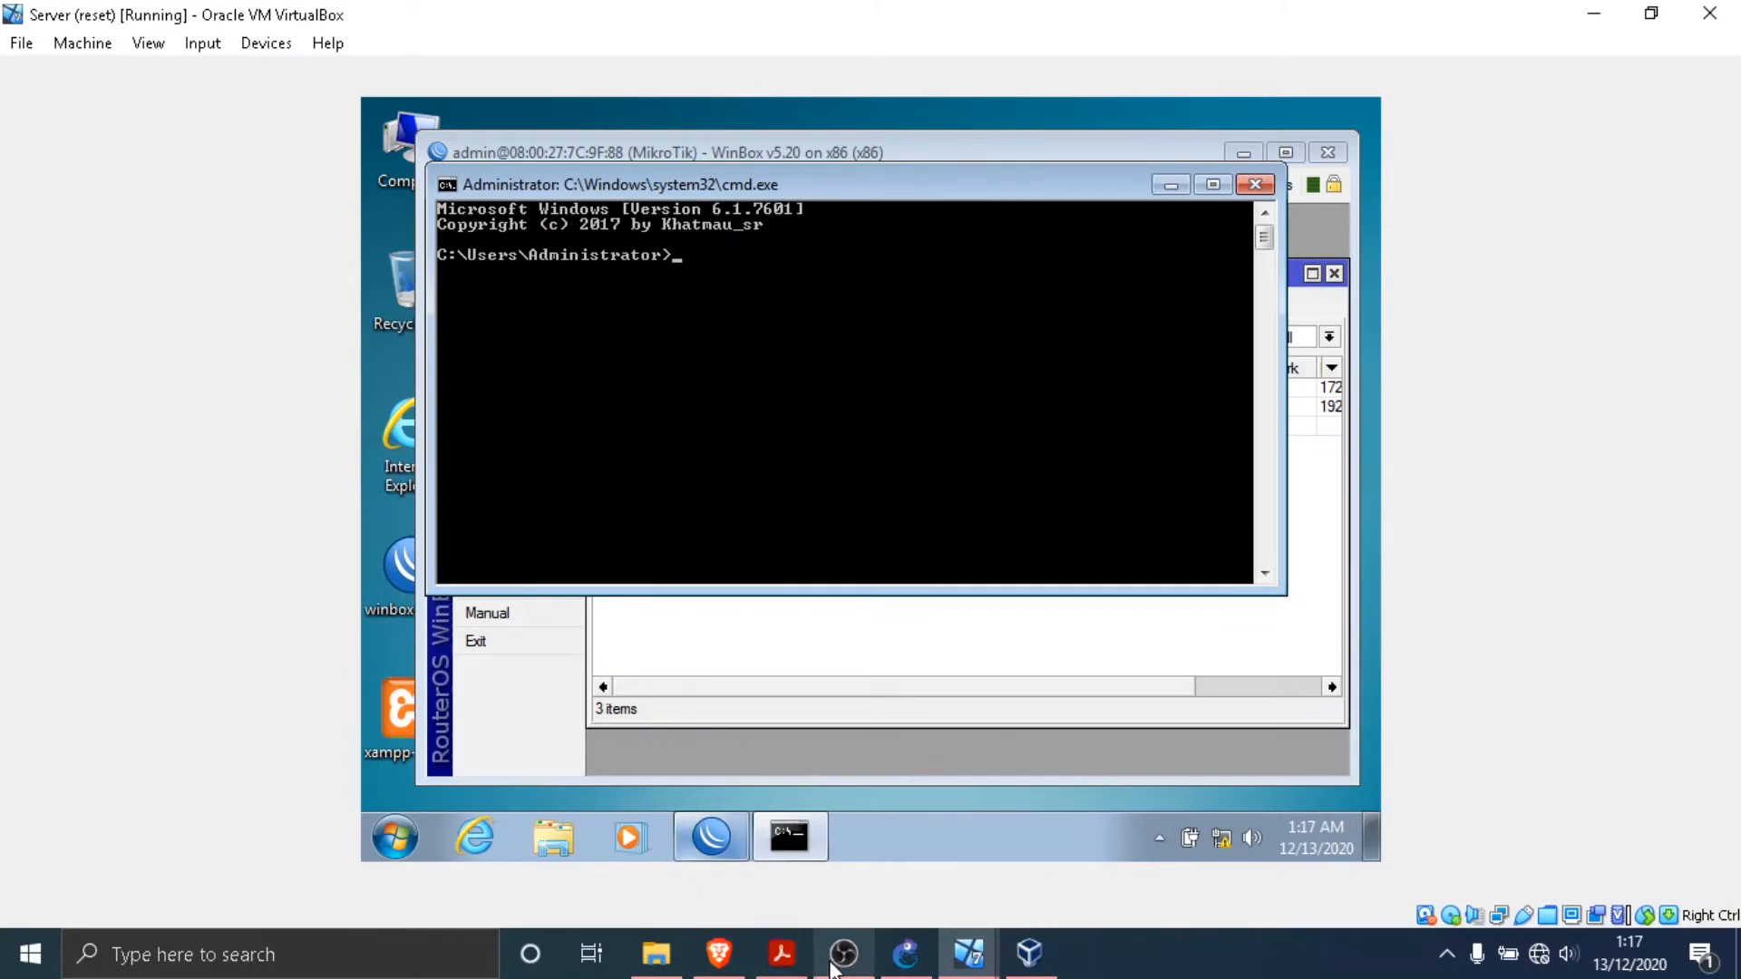
- Look up the Adm PC's address in the PDF topology and ping 192.168.1.2 from the Server
{"action": "left_click", "coordinate": [785, 956]}
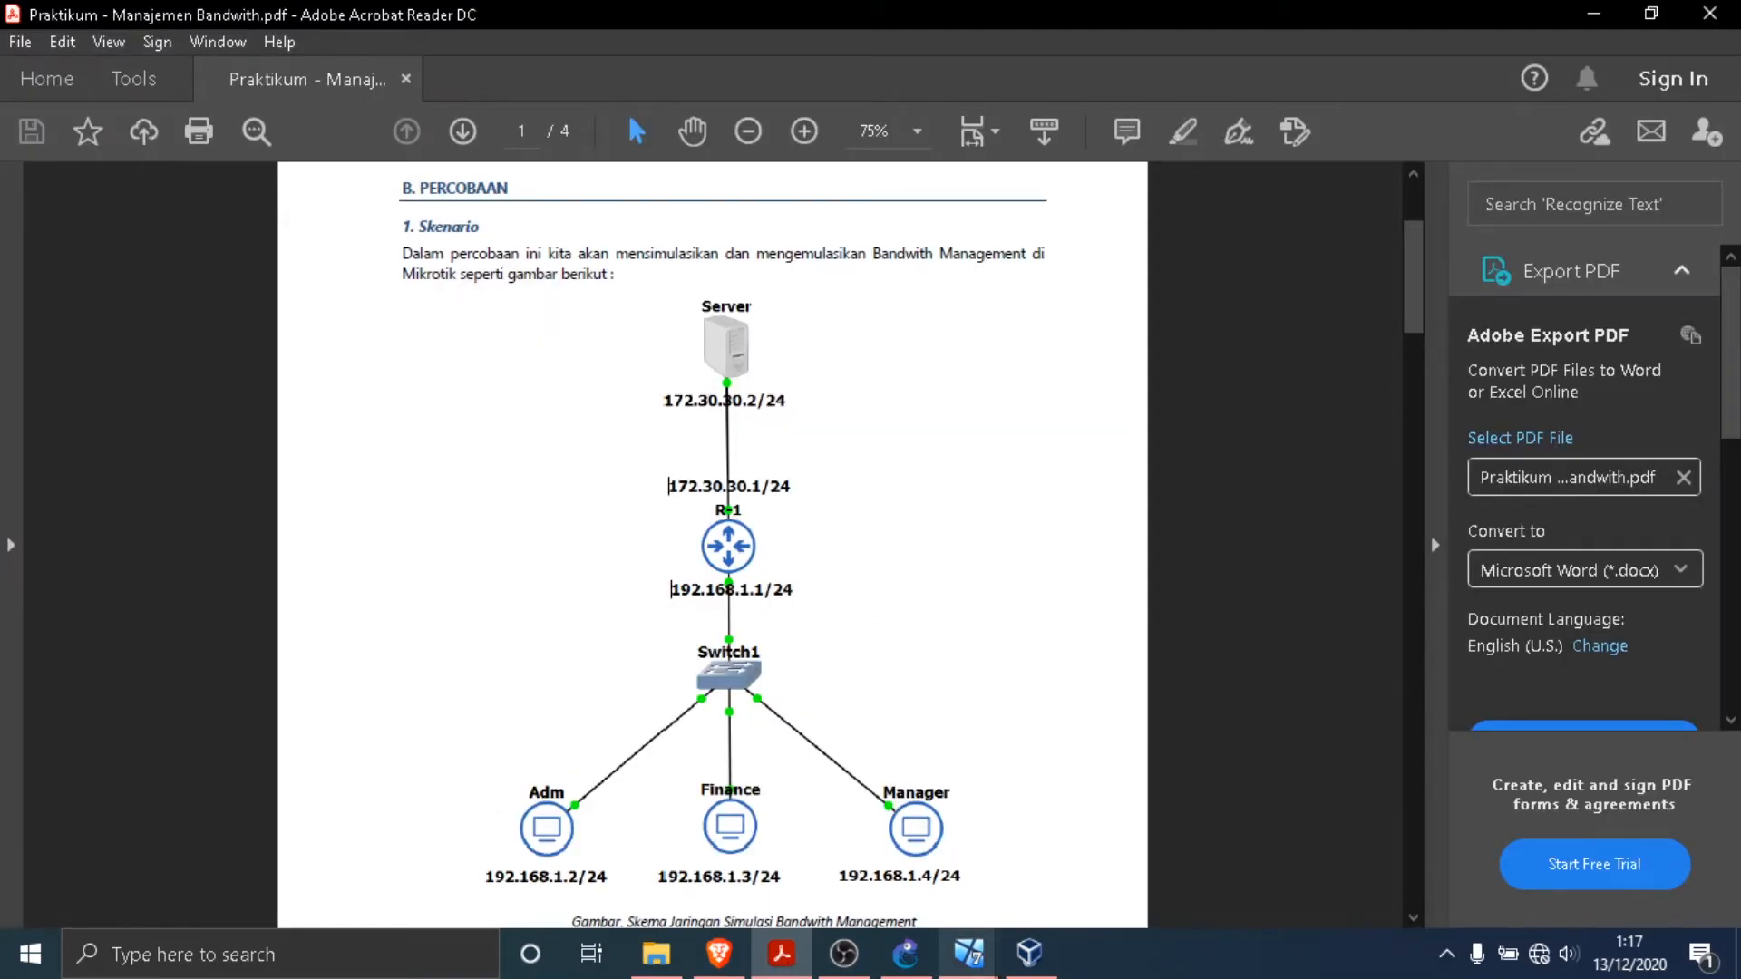
{"action": "left_click", "coordinate": [966, 969]}
{"action": "left_click", "coordinate": [541, 844]}
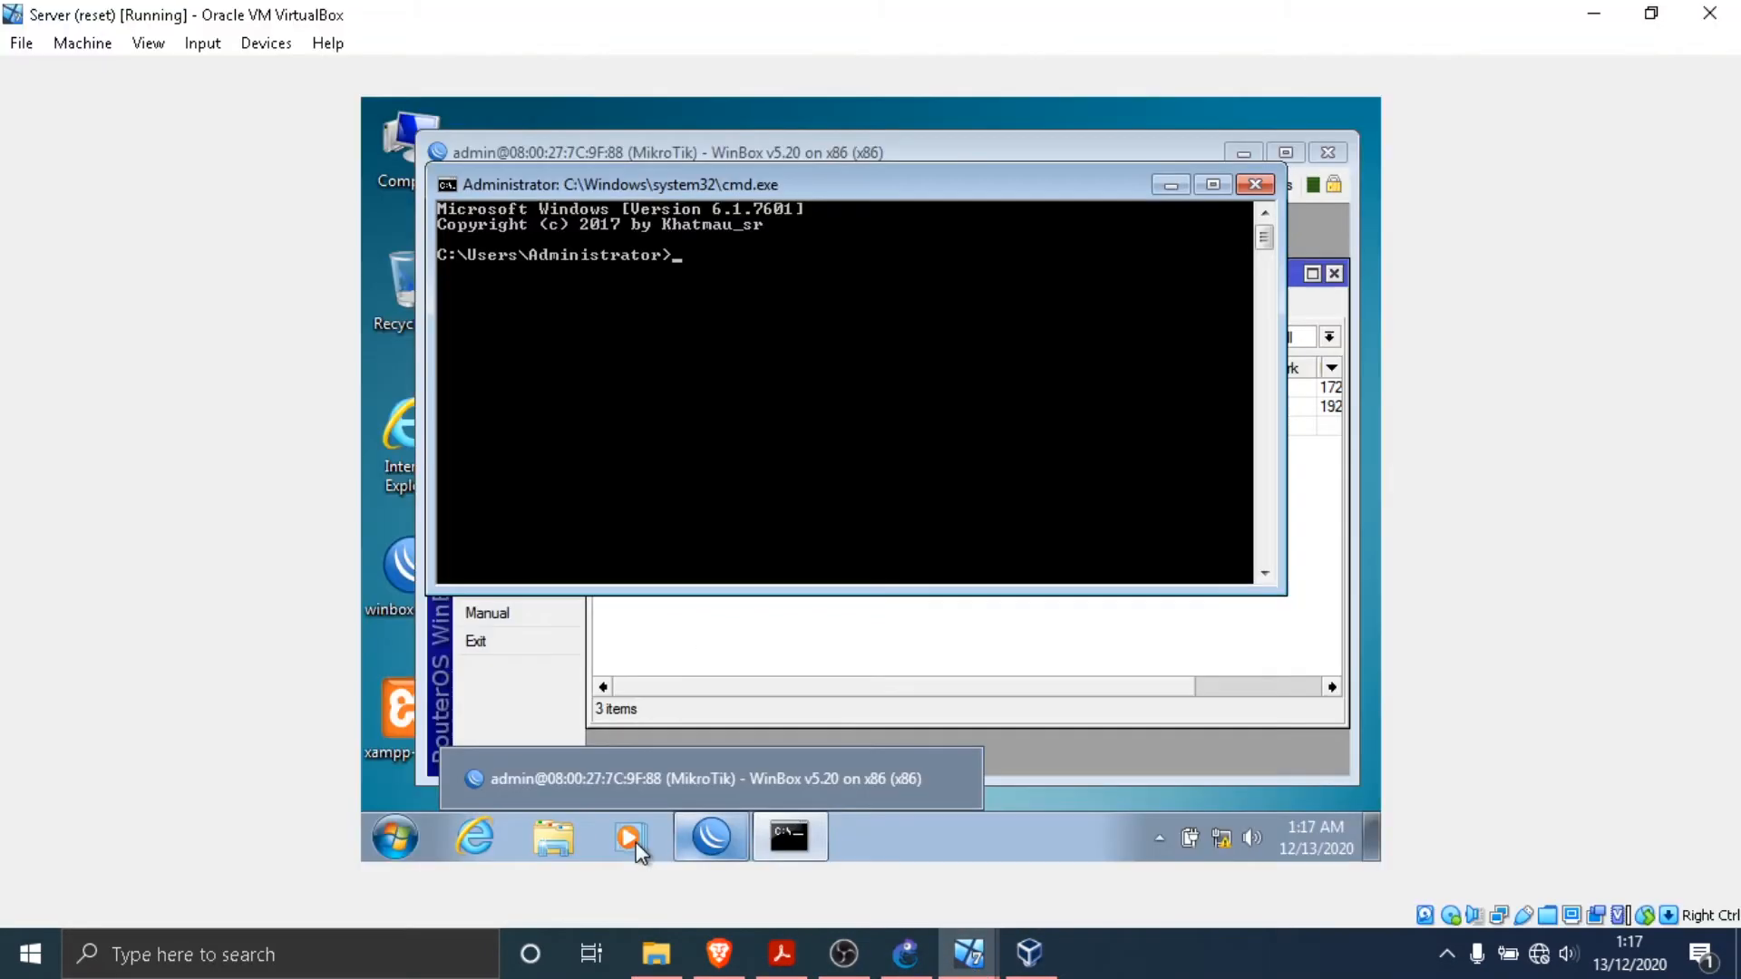
{"action": "type", "text": "ping 192.1"}
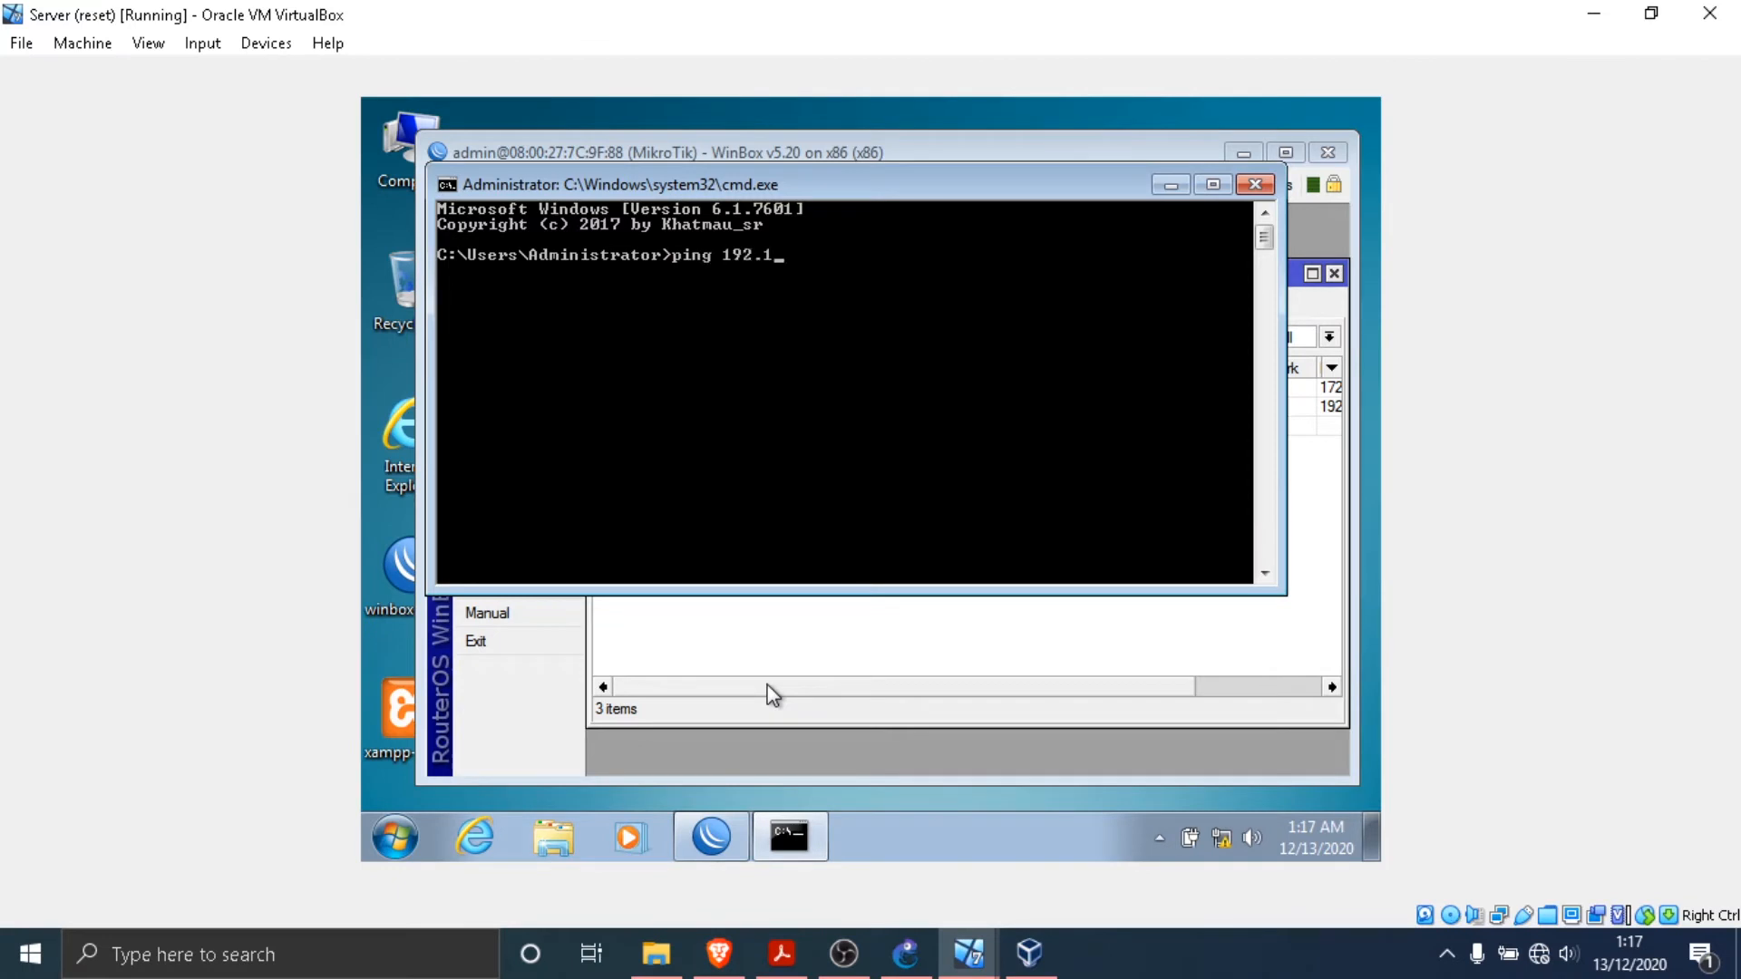
{"action": "type", "text": "68.1.2"}
{"action": "key", "text": "Return"}
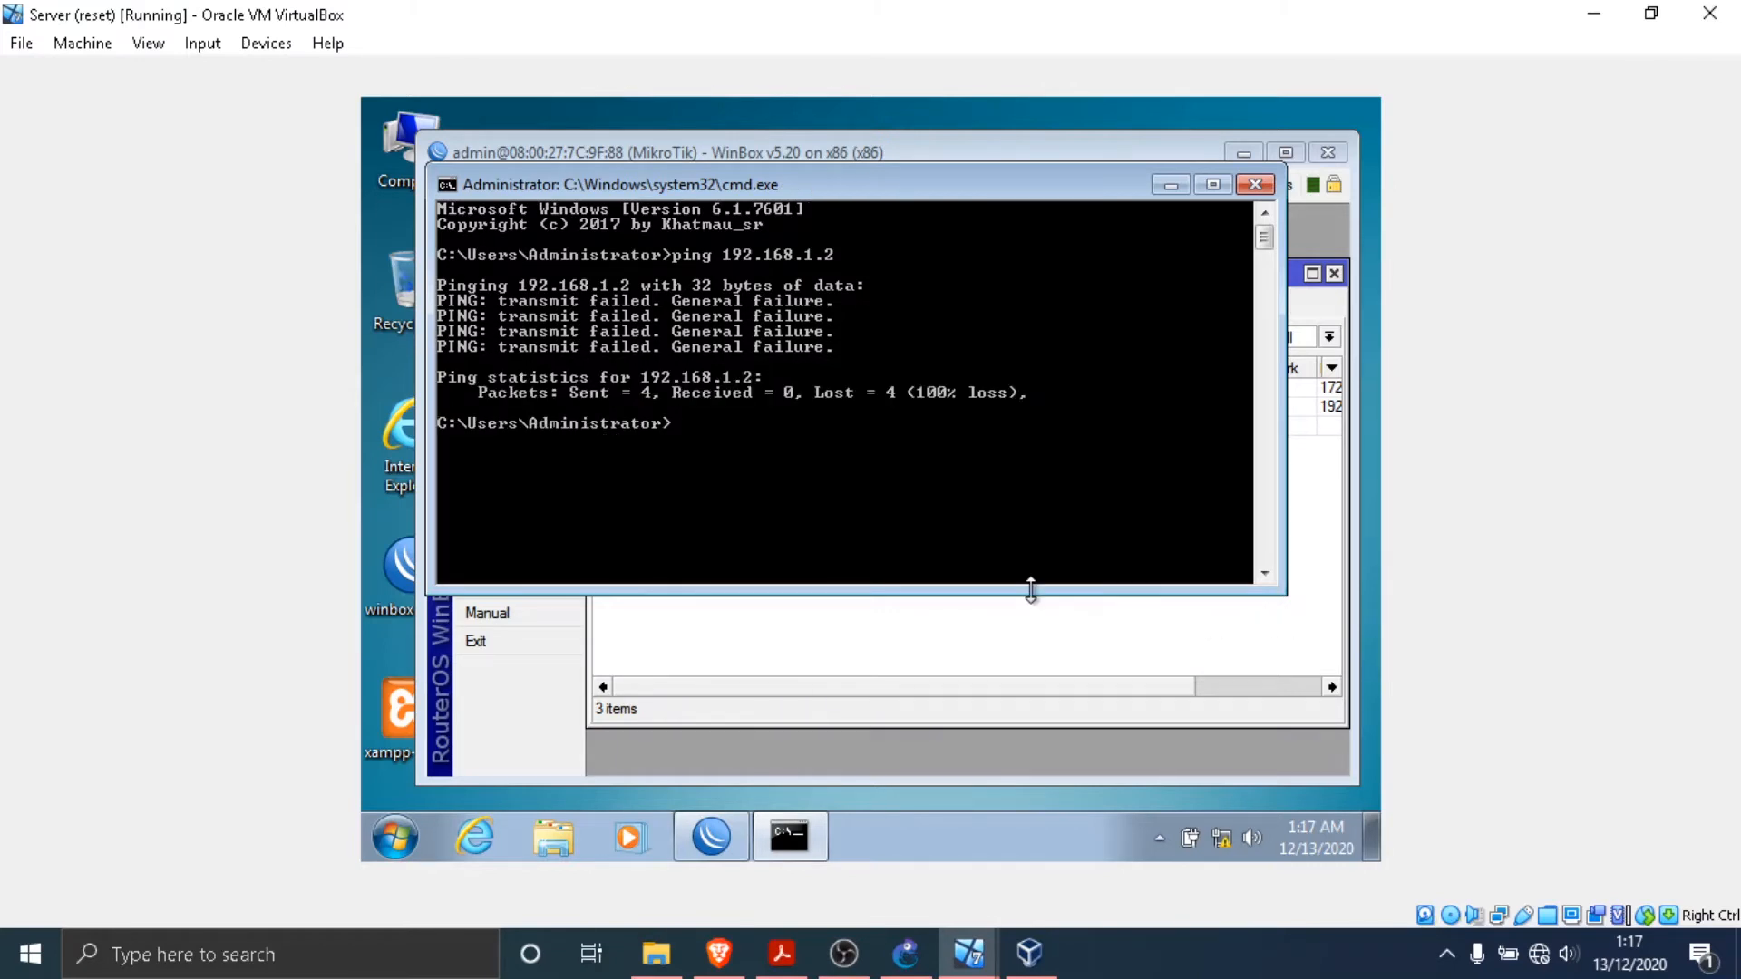
- Reopen the static route through 172.30.30.1, set its destination to 192.168.1.0/24 and save it
{"action": "left_click", "coordinate": [1030, 642]}
{"action": "left_click", "coordinate": [847, 426]}
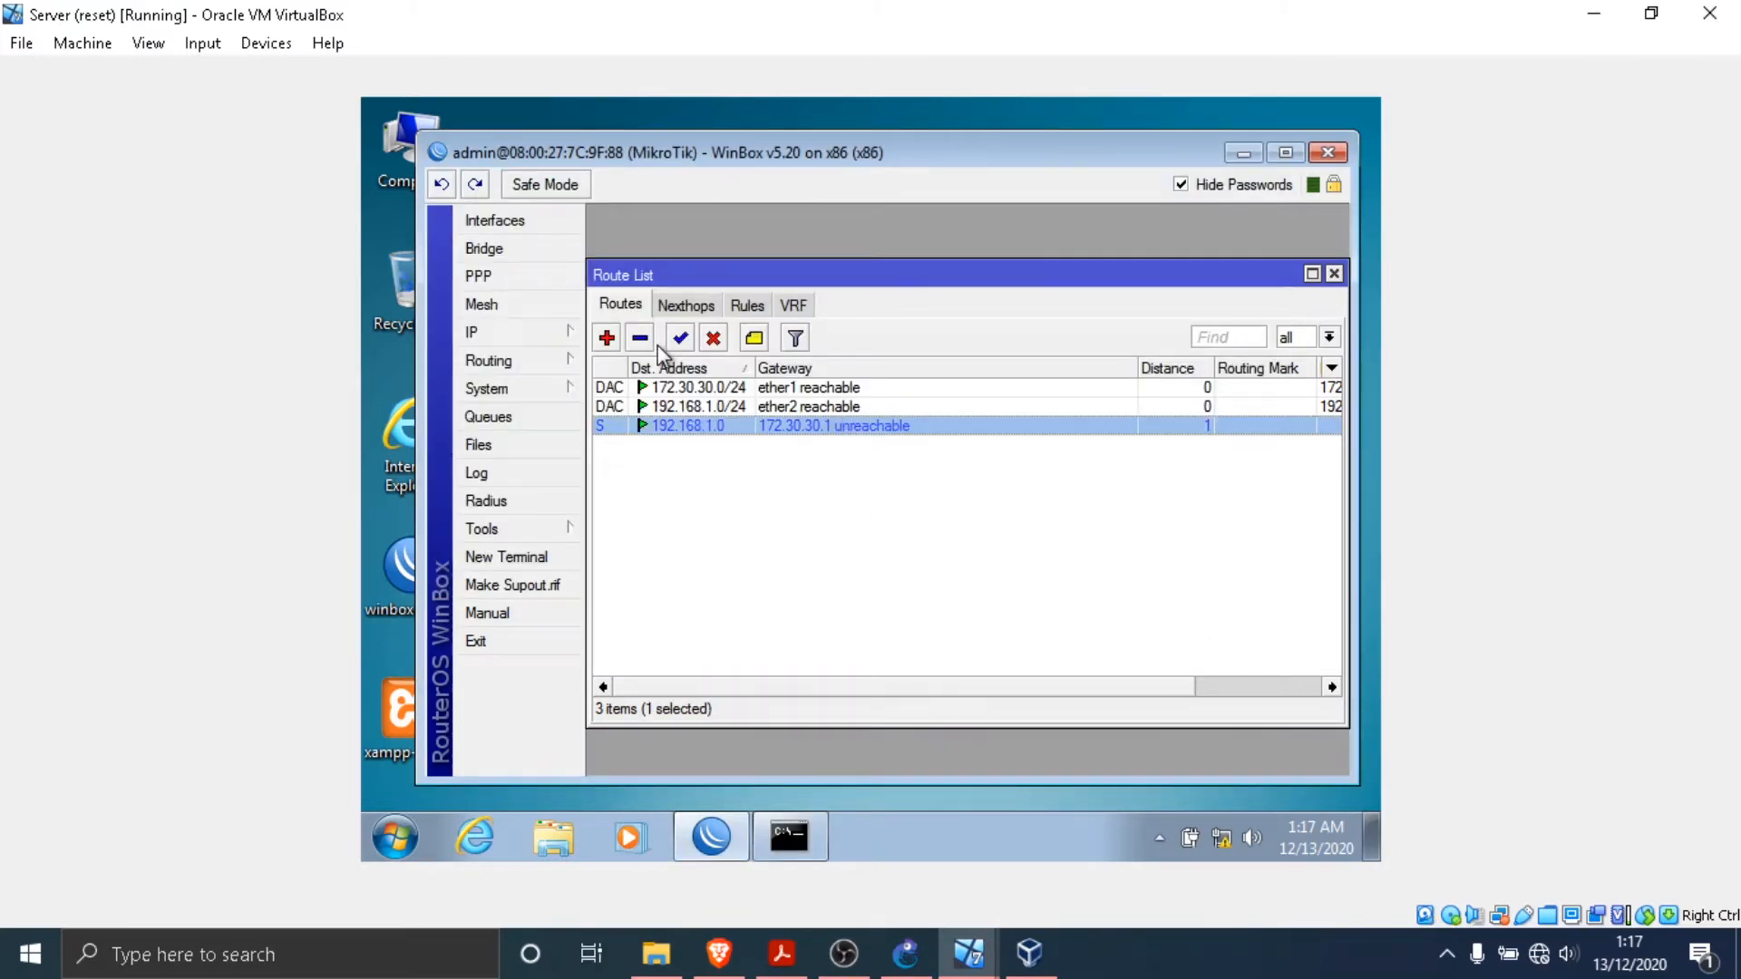
{"action": "right_click", "coordinate": [693, 421]}
{"action": "left_click", "coordinate": [695, 427]}
{"action": "double_click", "coordinate": [696, 428]}
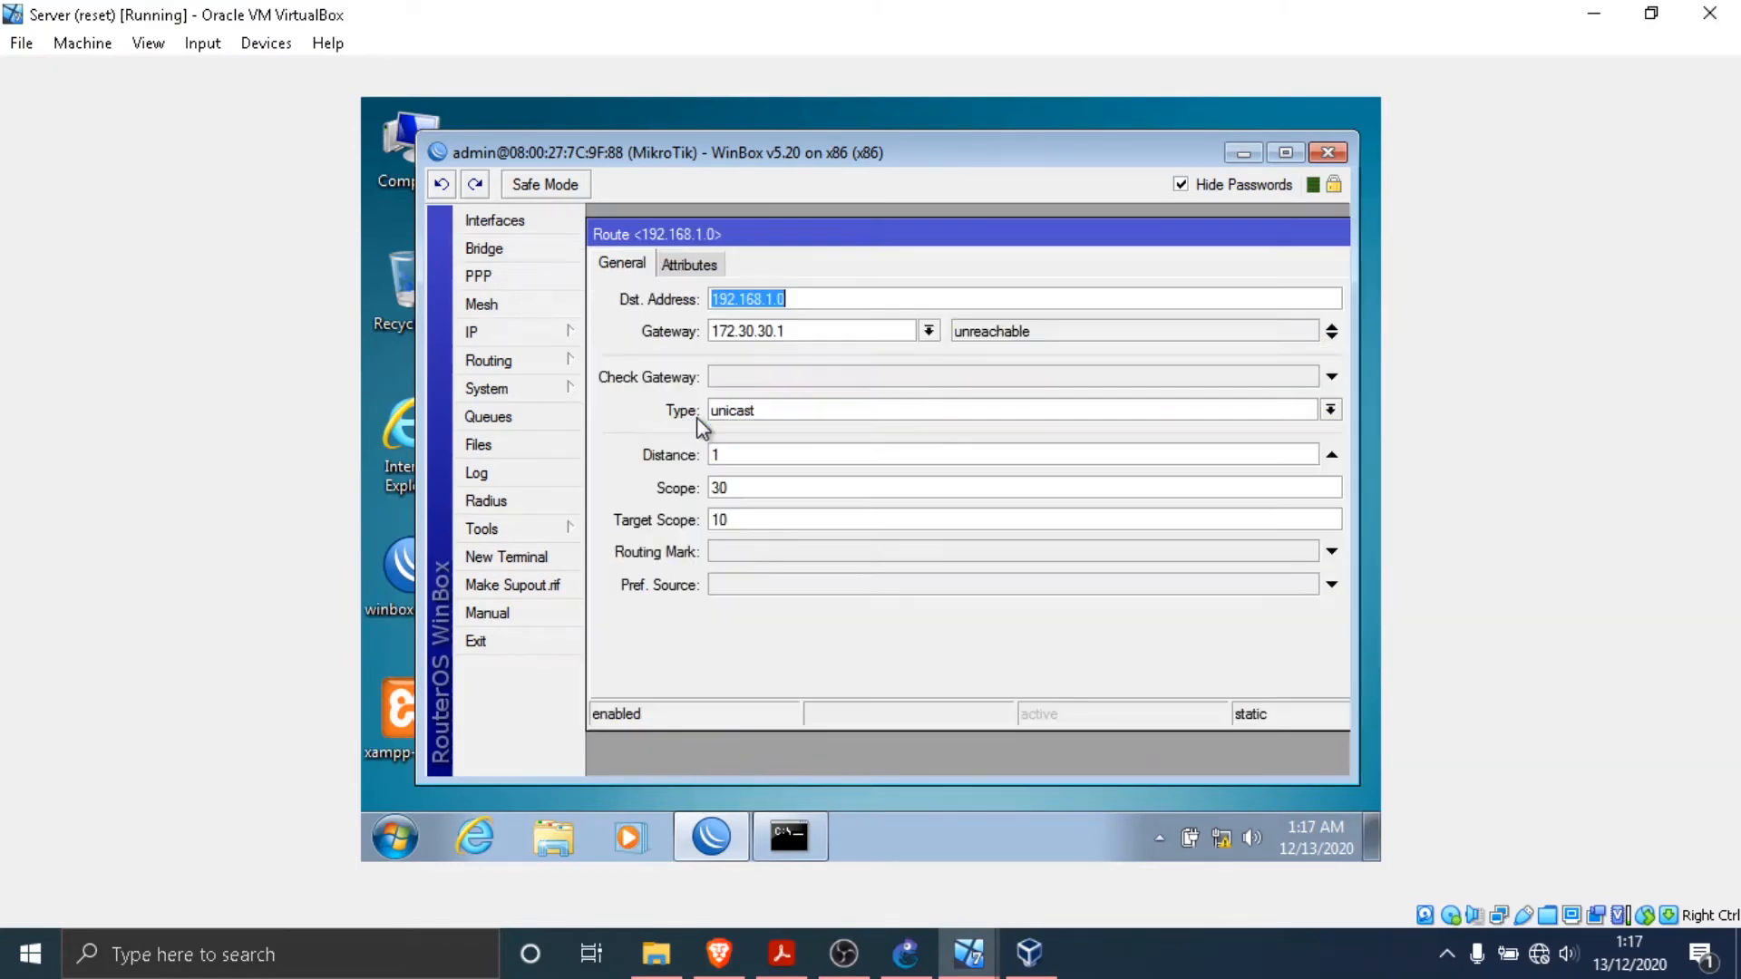
{"action": "left_click", "coordinate": [800, 300]}
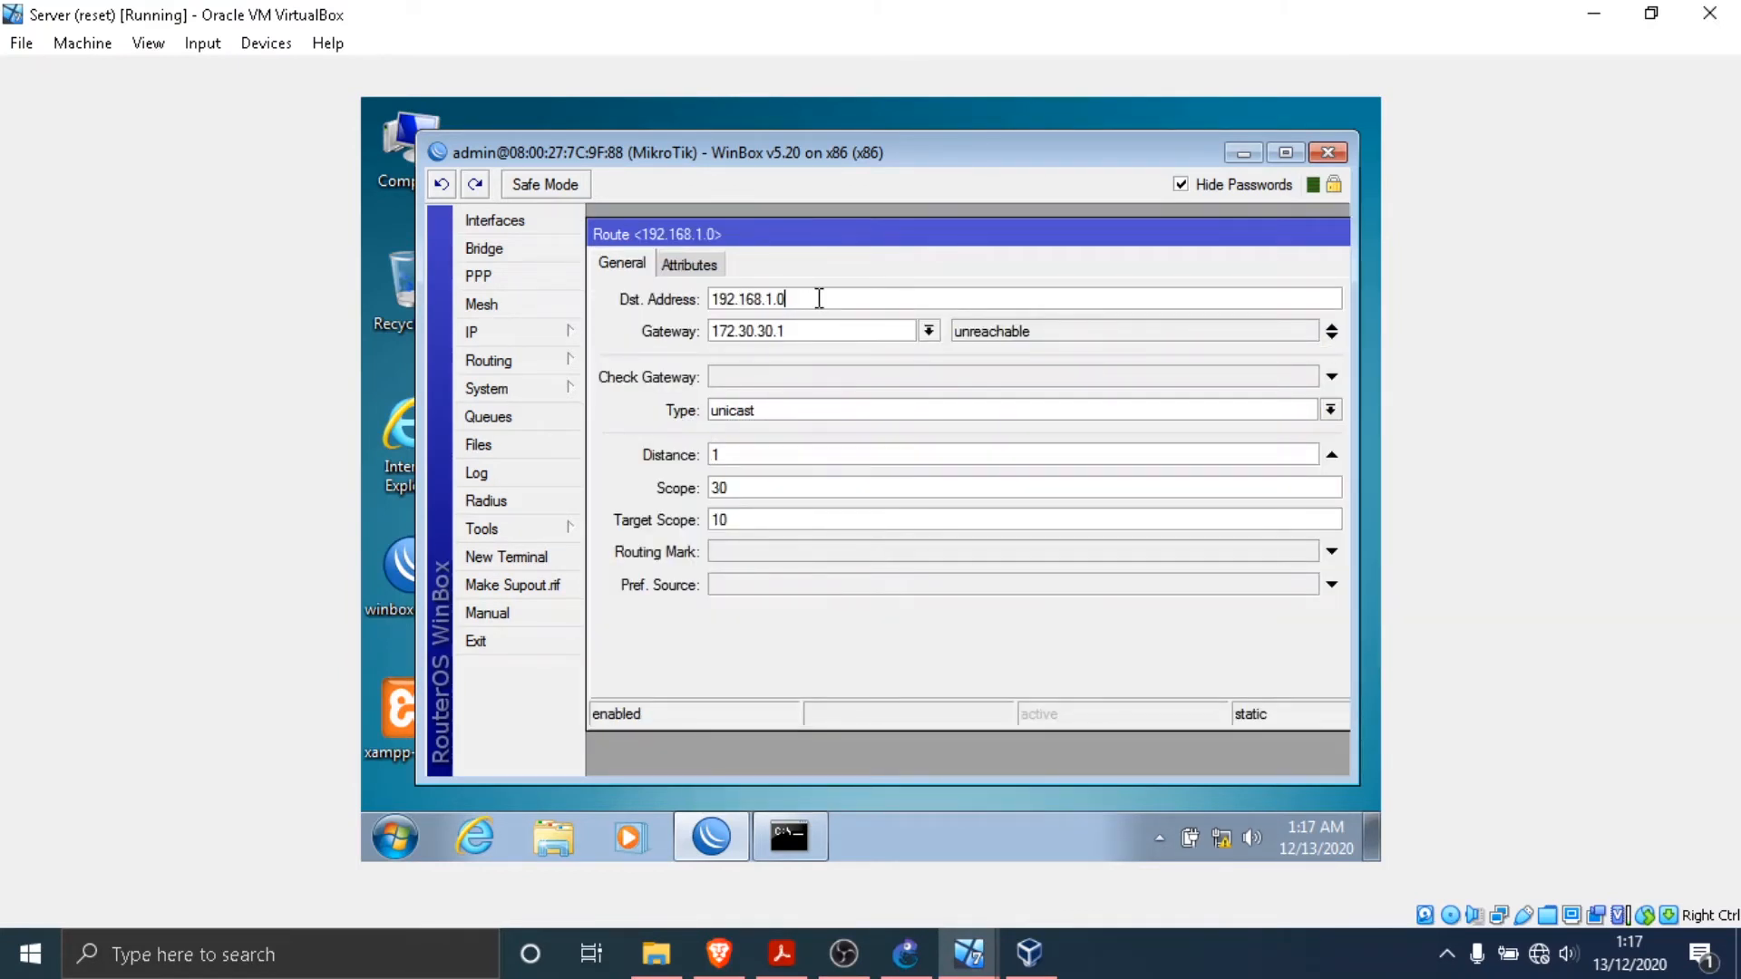
{"action": "type", "text": "/24"}
{"action": "left_click_drag", "start_coordinate": [1122, 239], "coordinate": [847, 241]}
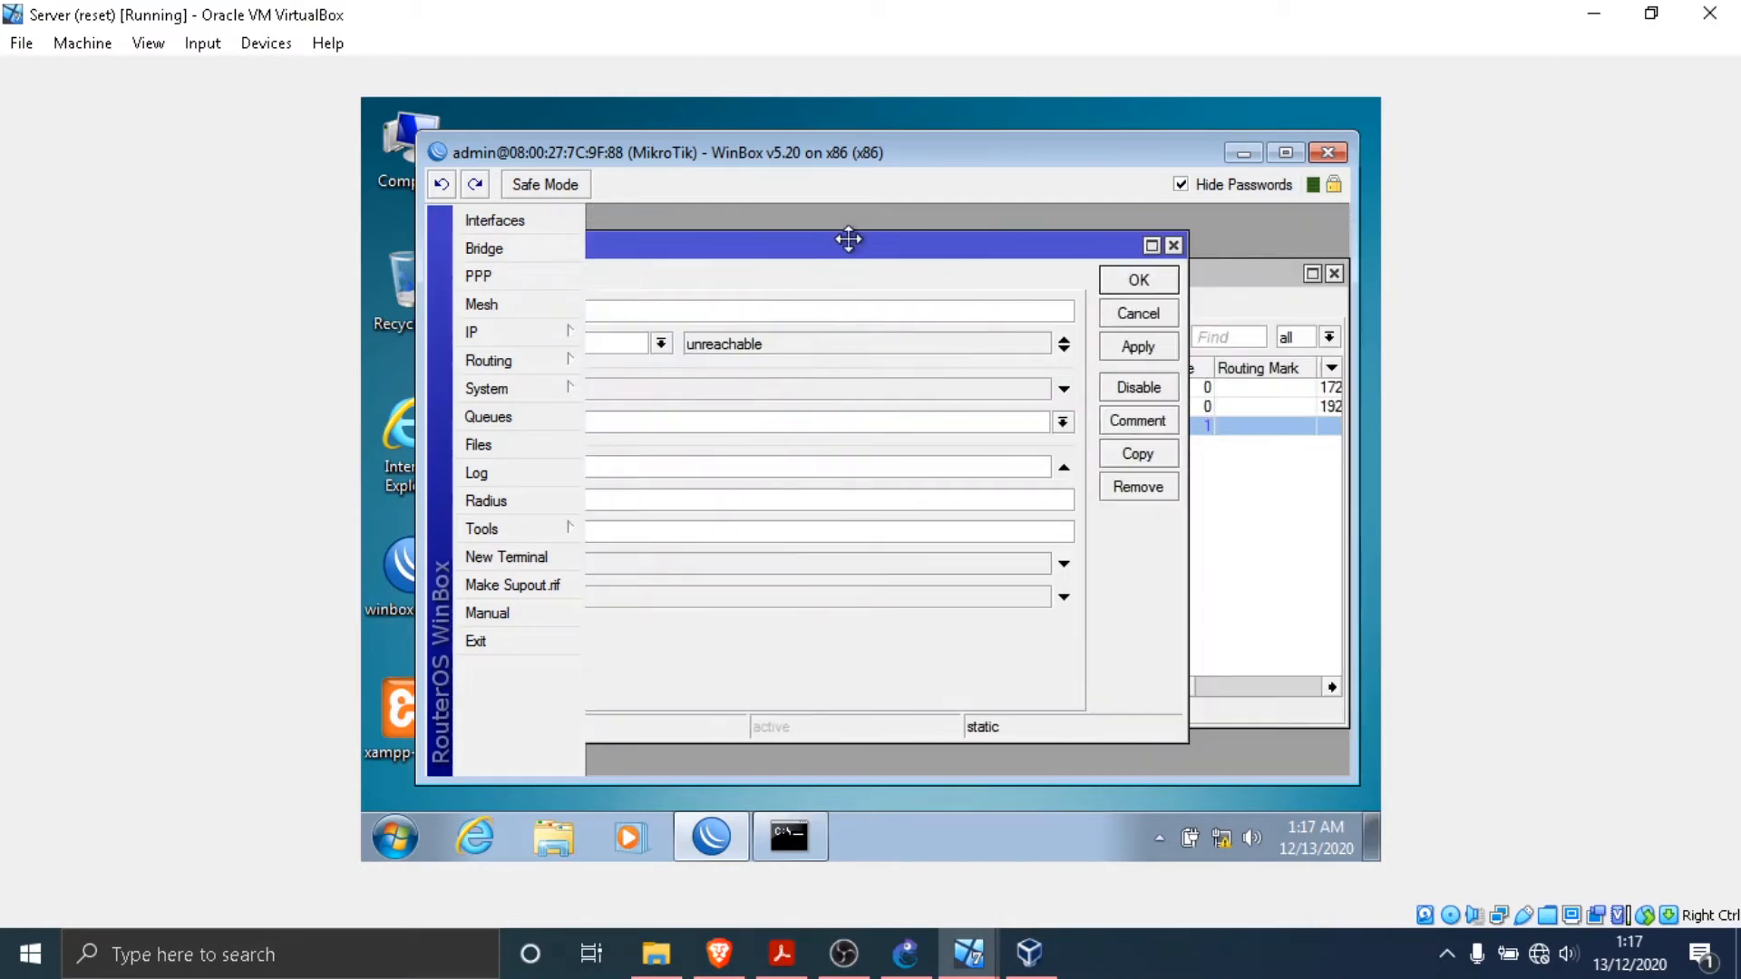
{"action": "left_click", "coordinate": [1140, 348]}
{"action": "left_click", "coordinate": [1141, 287]}
{"action": "left_click", "coordinate": [932, 495]}
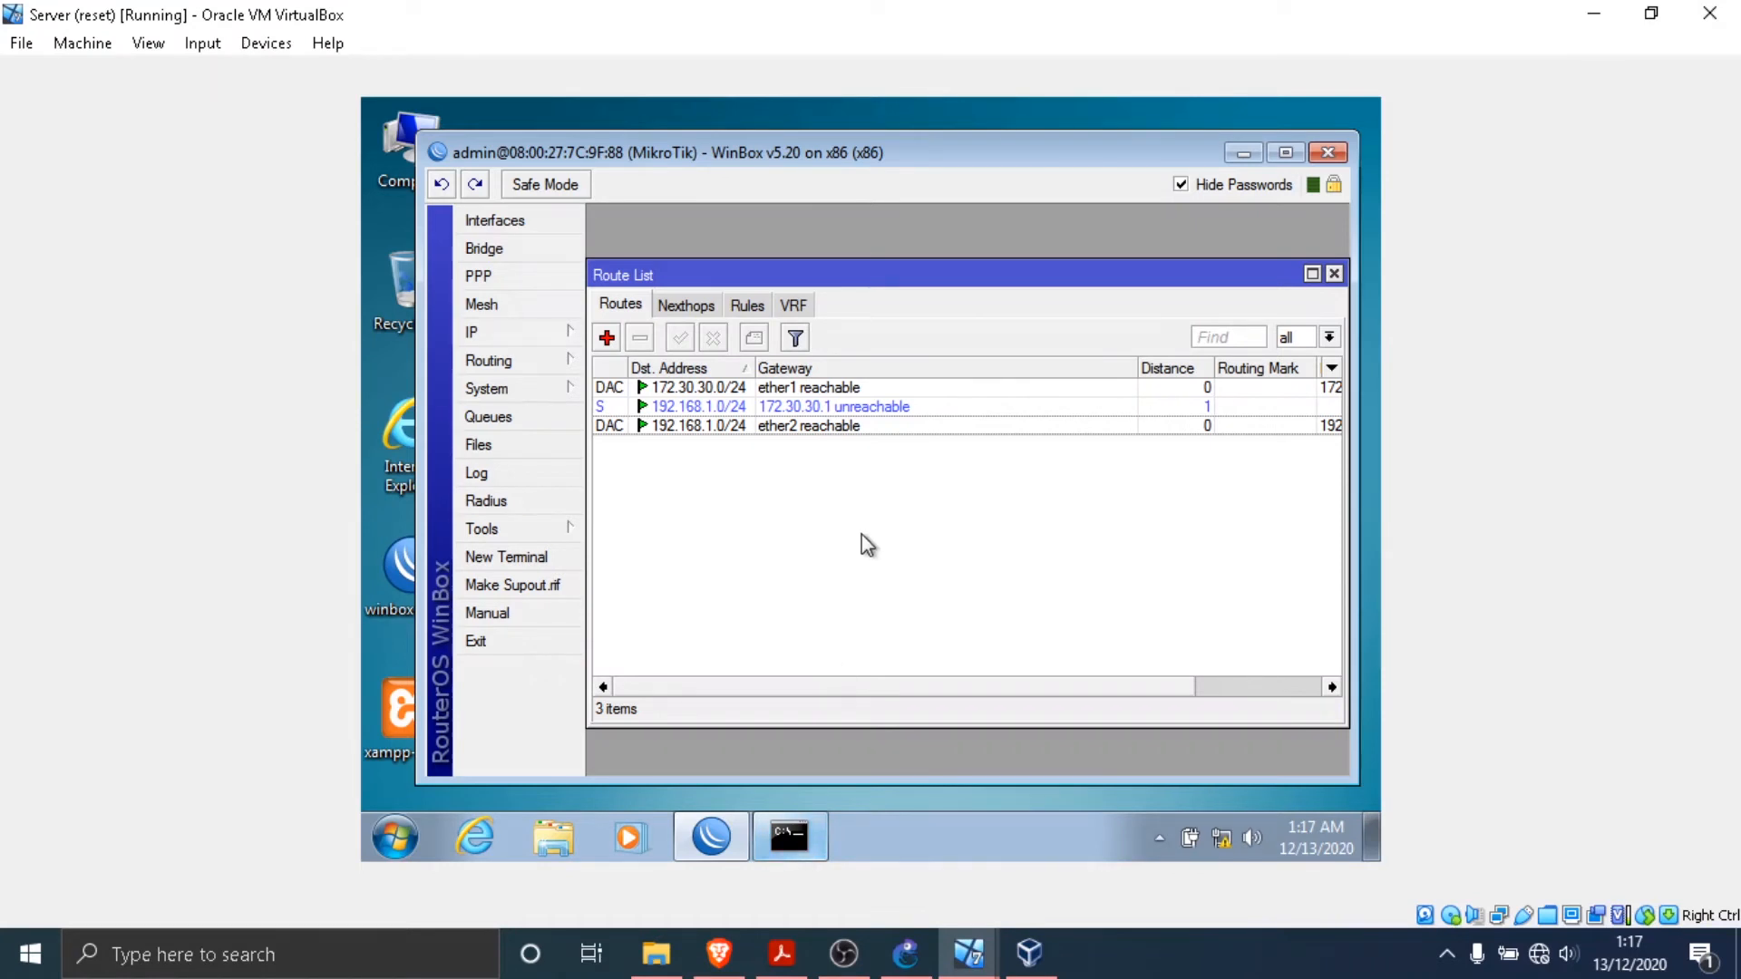
- Ping 192.168.1.2 from the Server again and return to the WinBox route list
{"action": "left_click", "coordinate": [785, 833]}
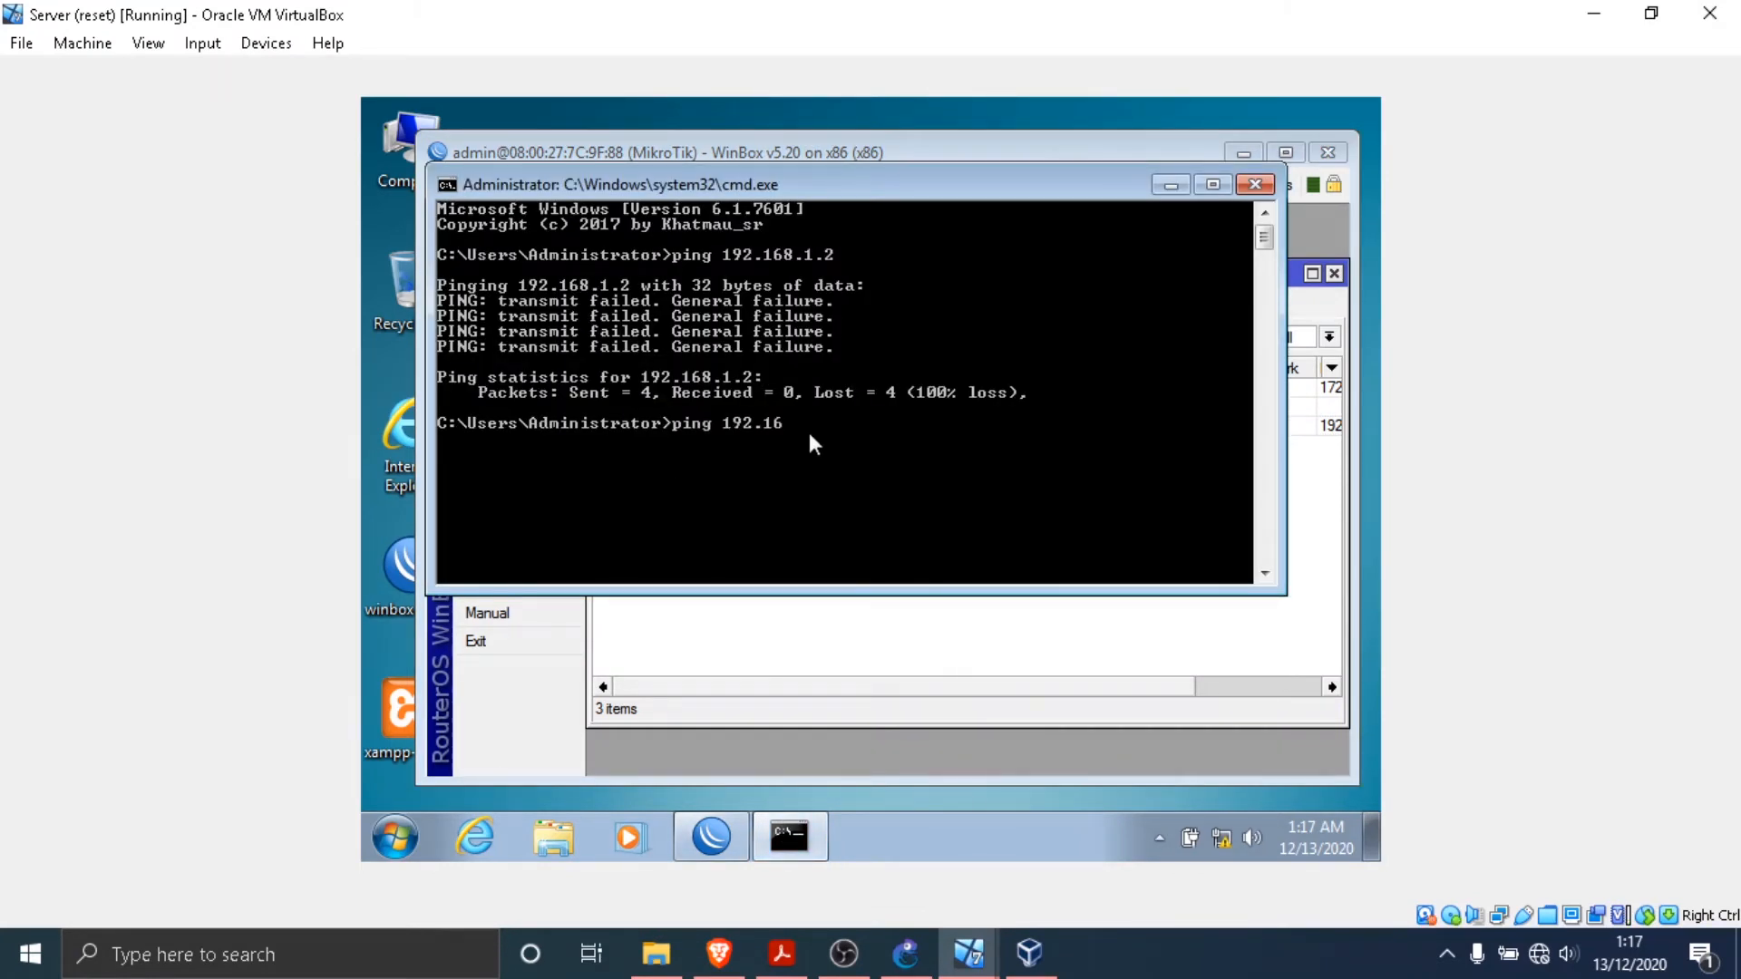
{"action": "type", "text": "ping 192.168.1.2"}
{"action": "key", "text": "Return"}
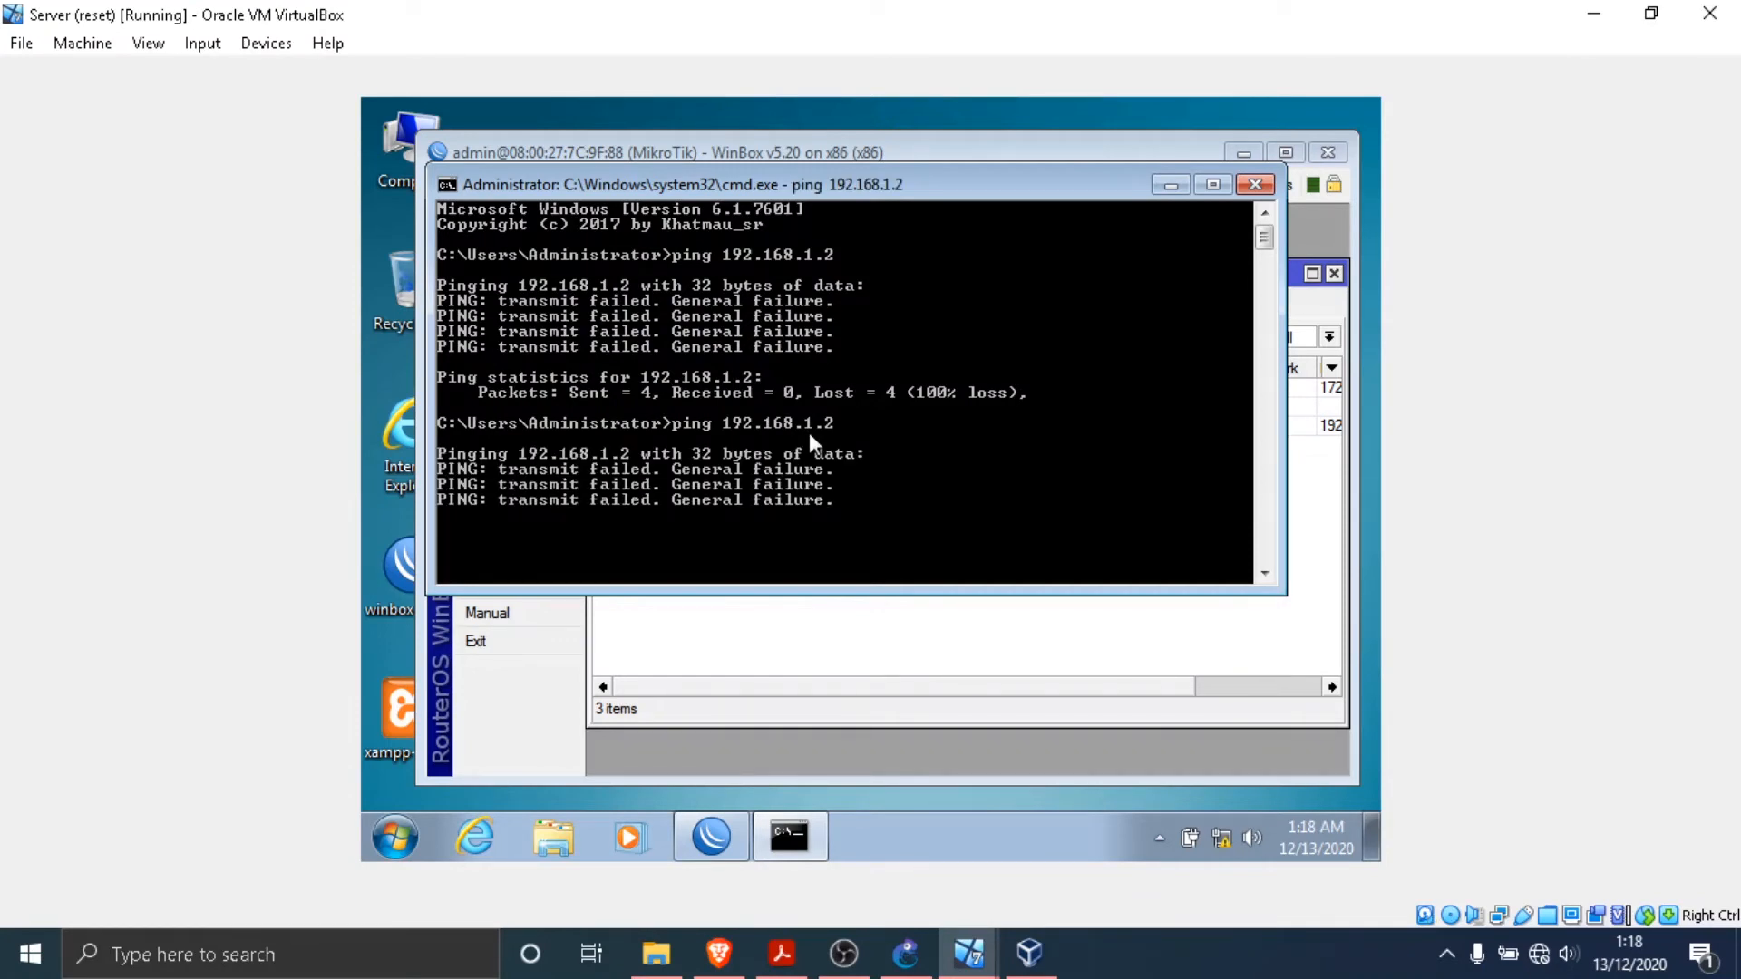
{"action": "left_click", "coordinate": [1350, 509]}
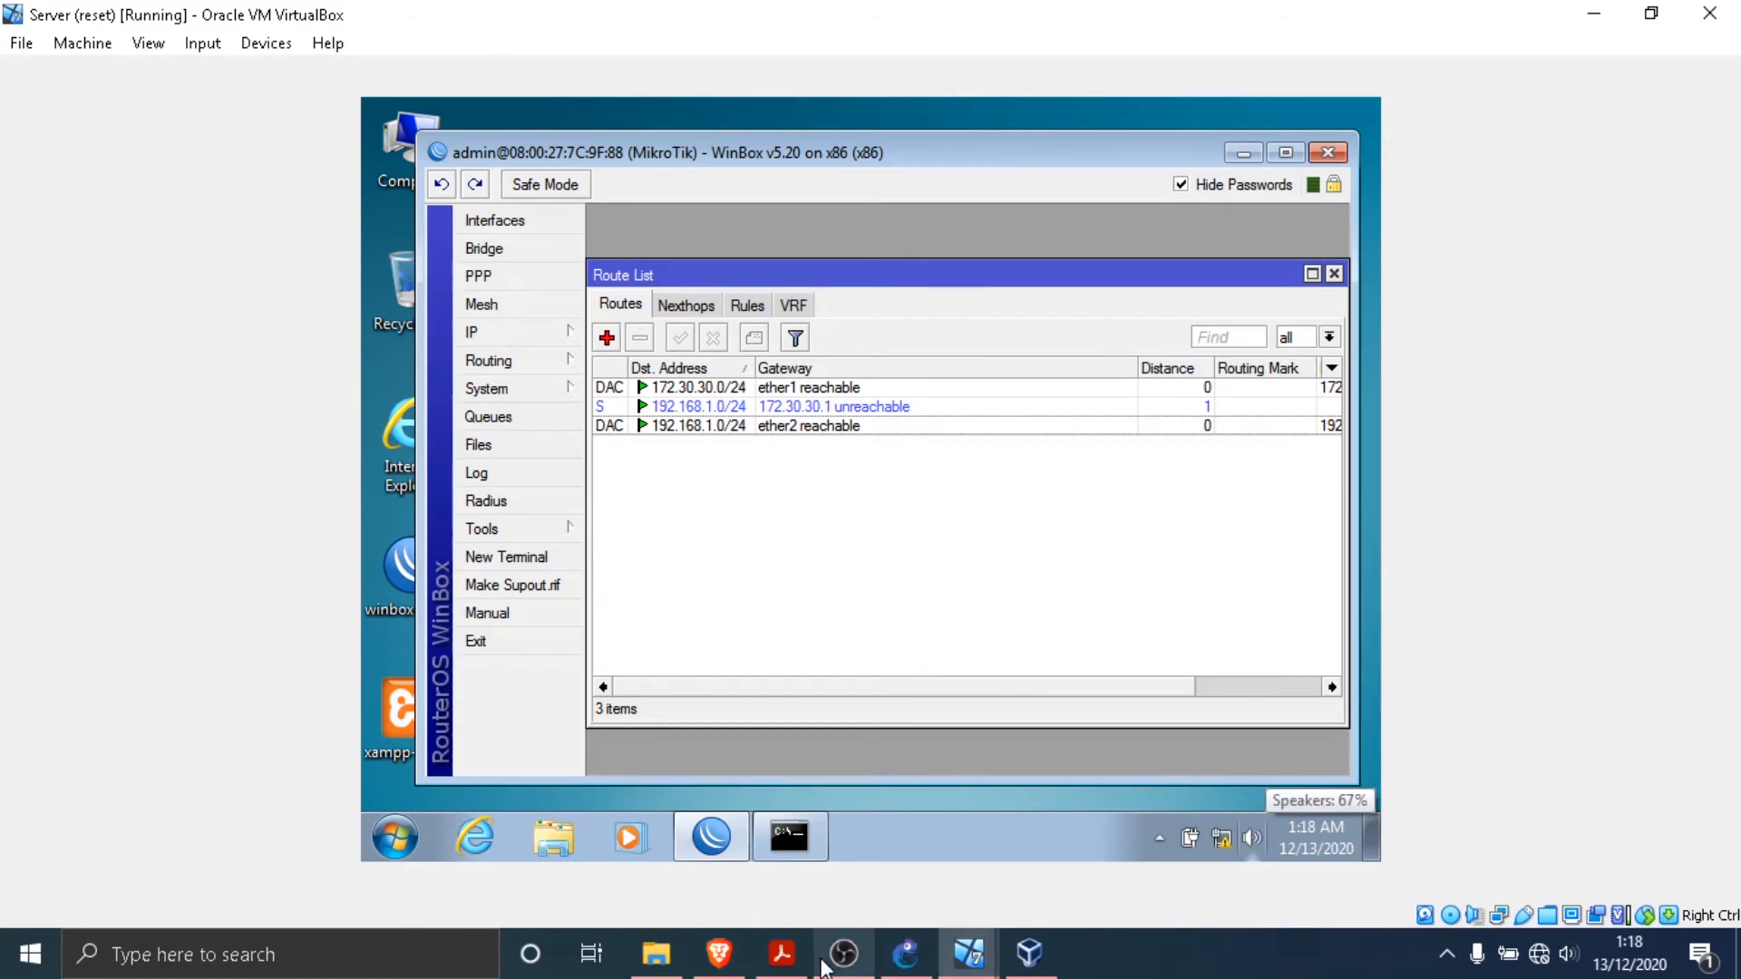
{"action": "left_click", "coordinate": [843, 952]}
{"action": "left_click", "coordinate": [843, 953]}
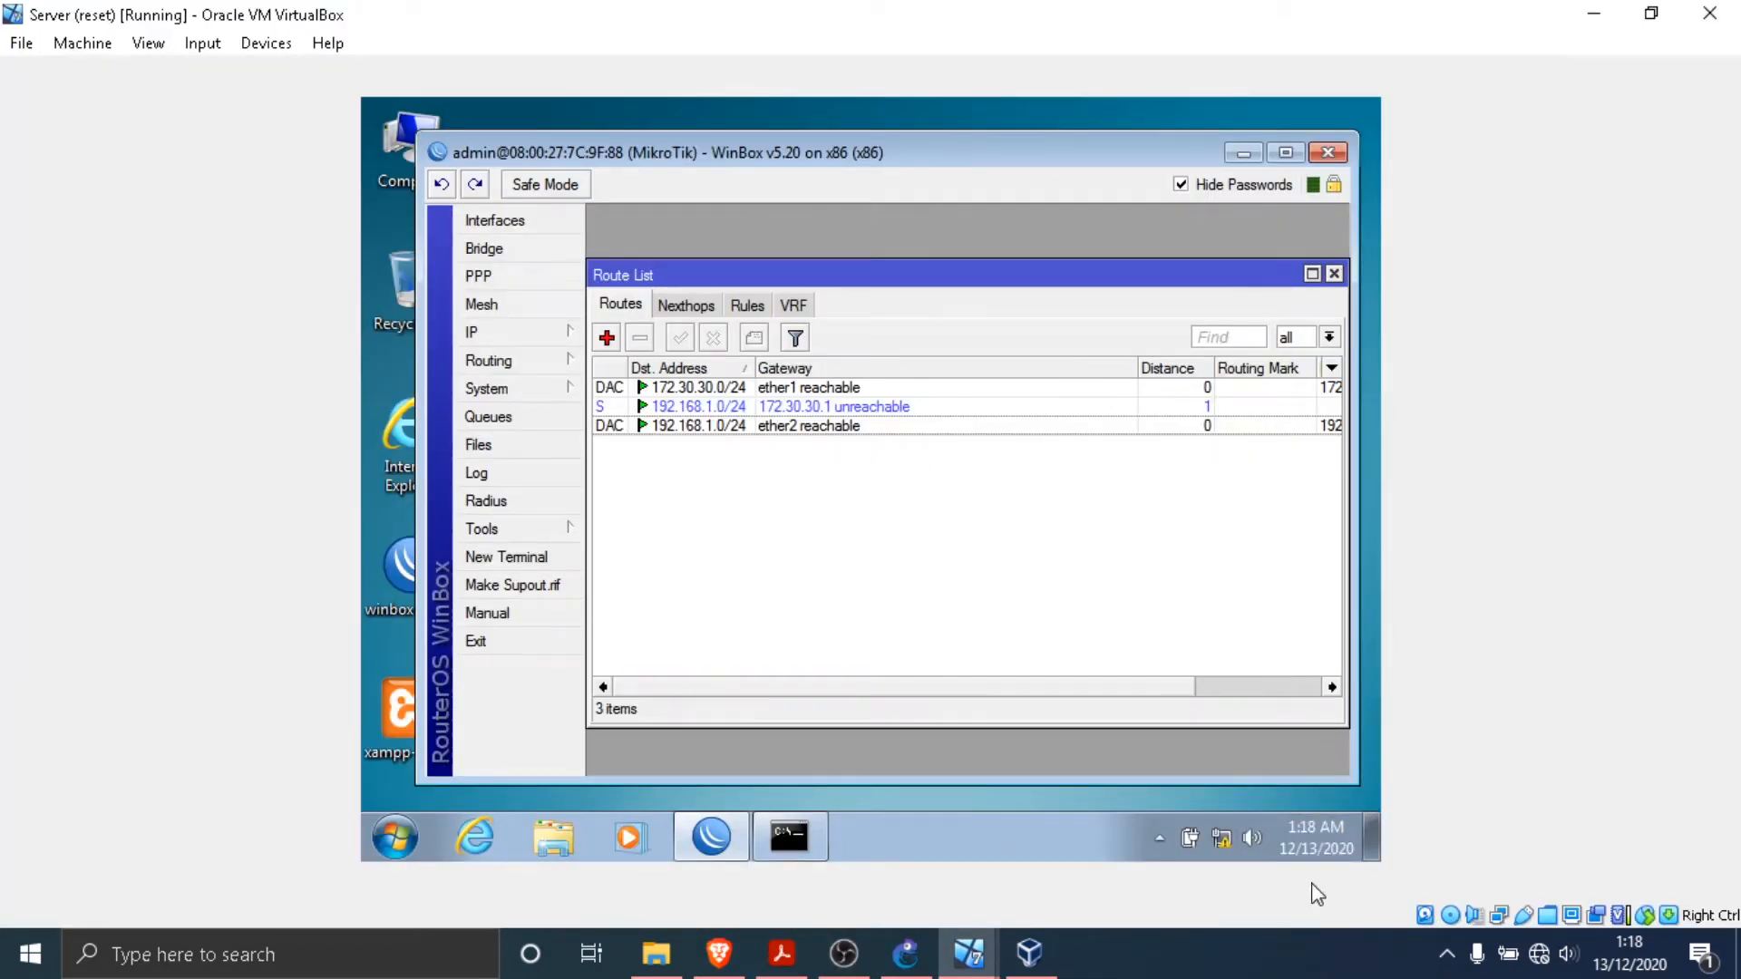
- Open the IPv4 properties of the Server's Local Area Connection and choose to use a manually specified IP address
{"action": "left_click", "coordinate": [1226, 841]}
{"action": "right_click", "coordinate": [1230, 846]}
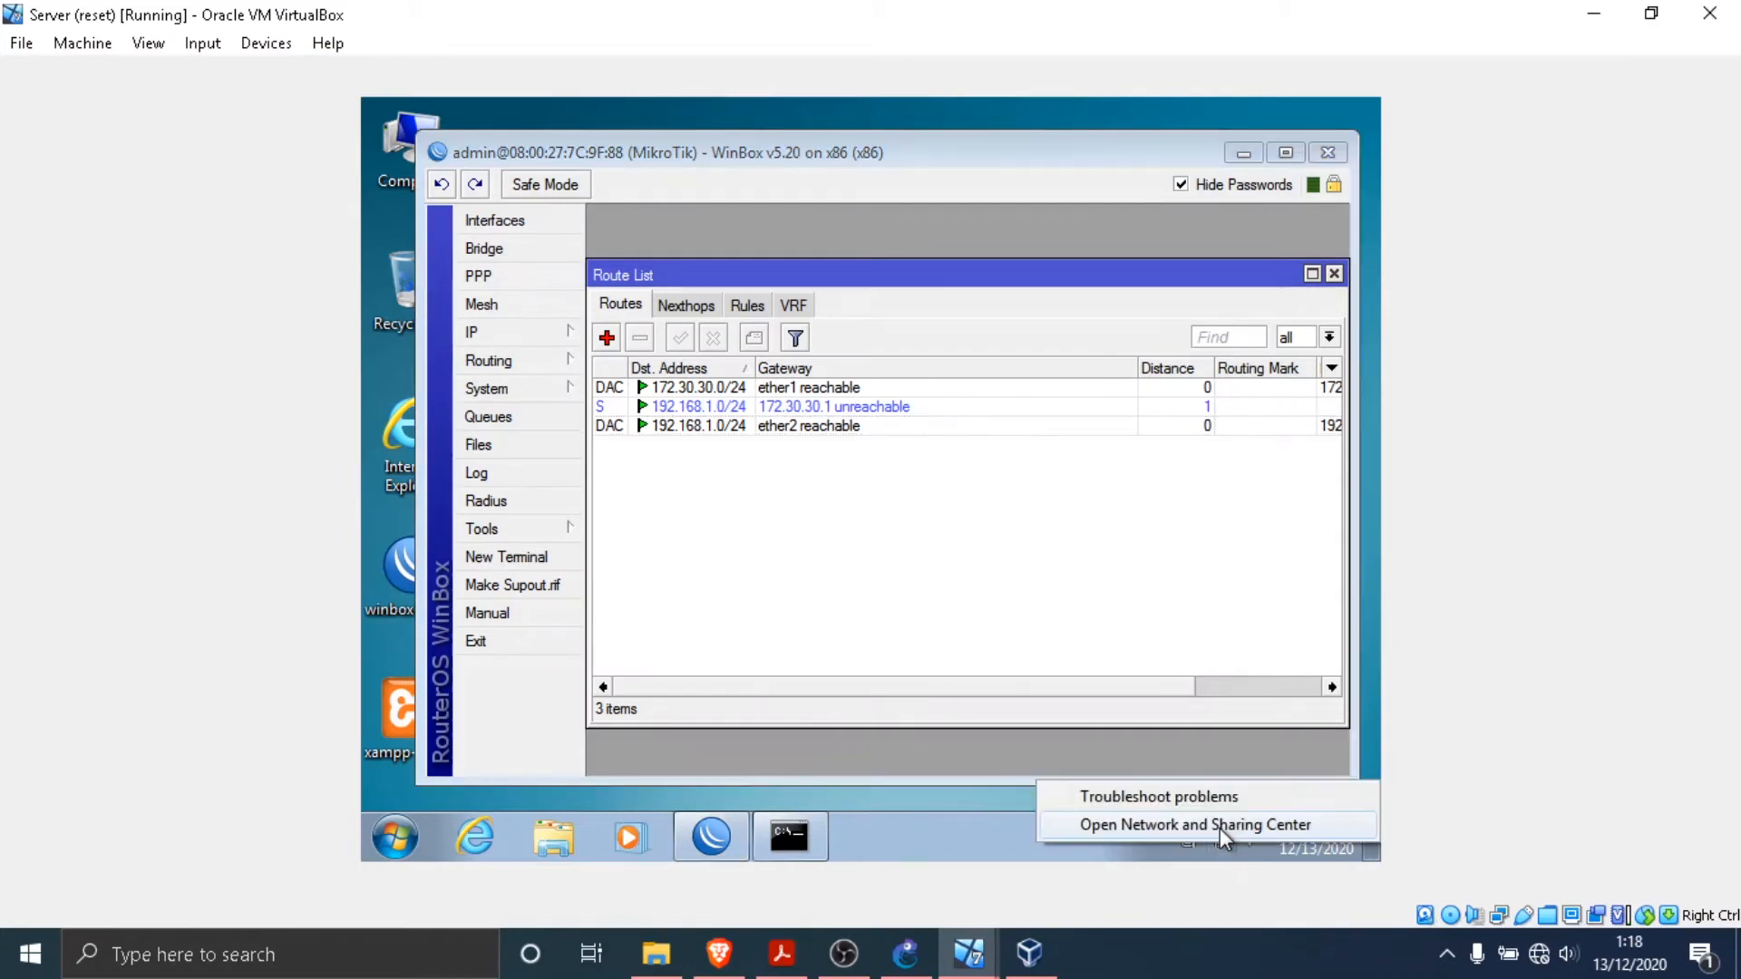
{"action": "left_click", "coordinate": [1222, 827]}
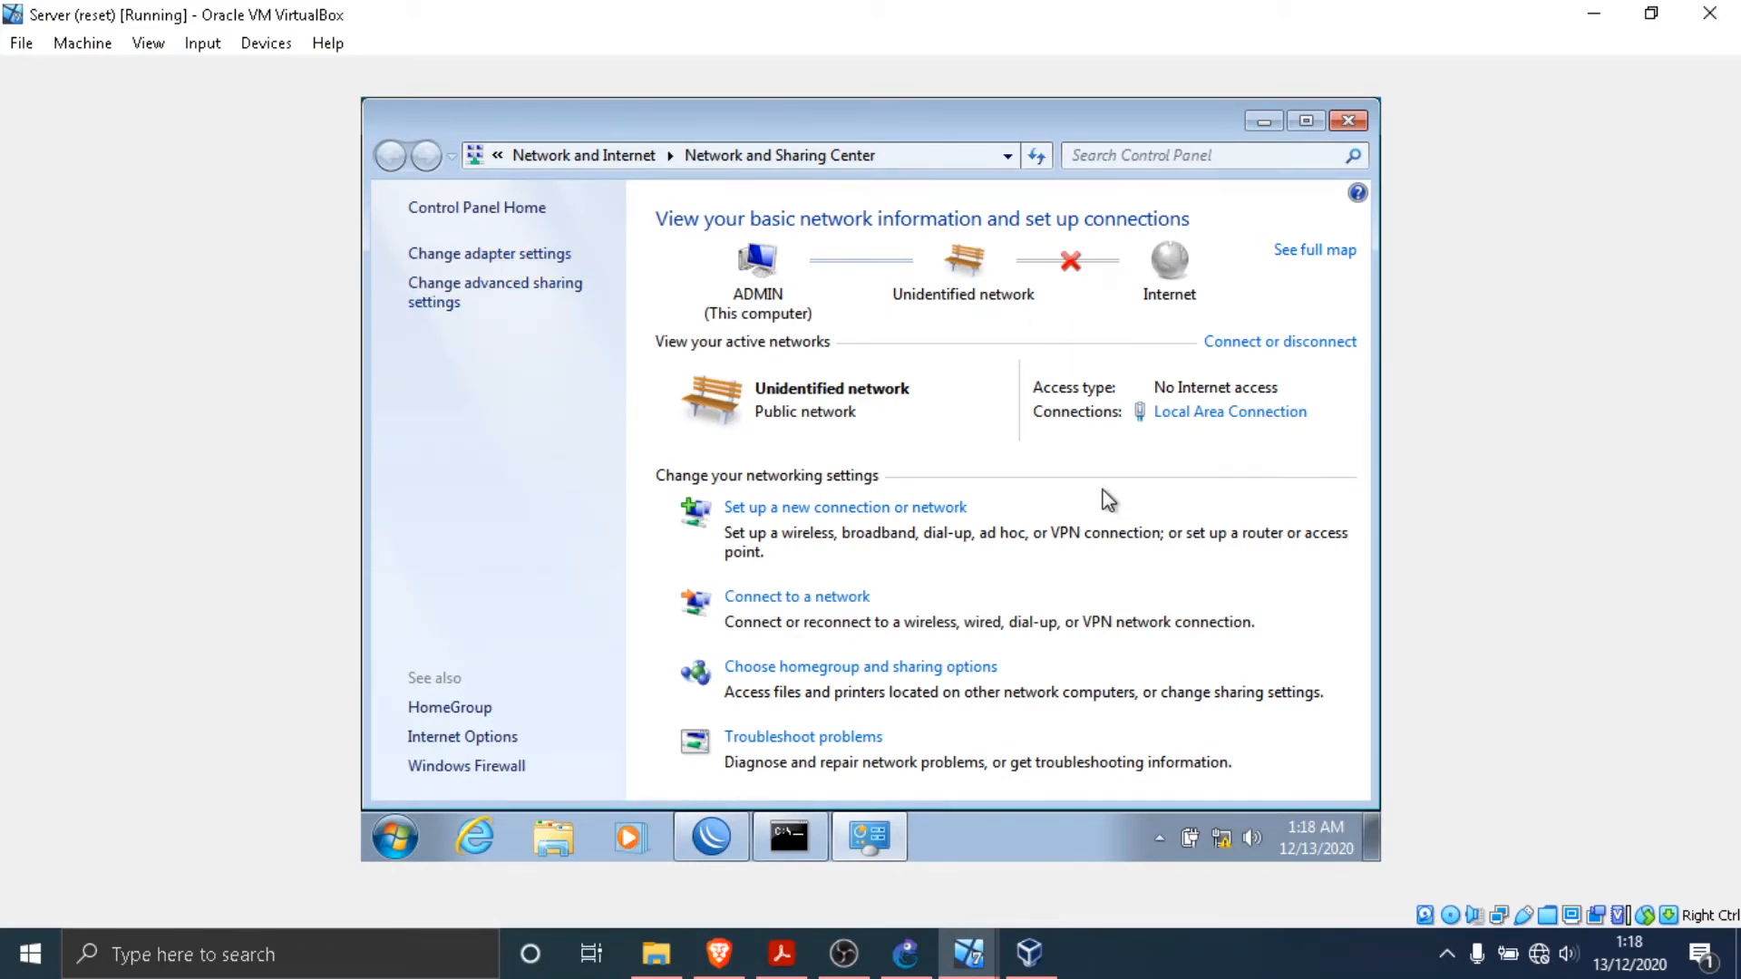
{"action": "left_click", "coordinate": [1199, 415]}
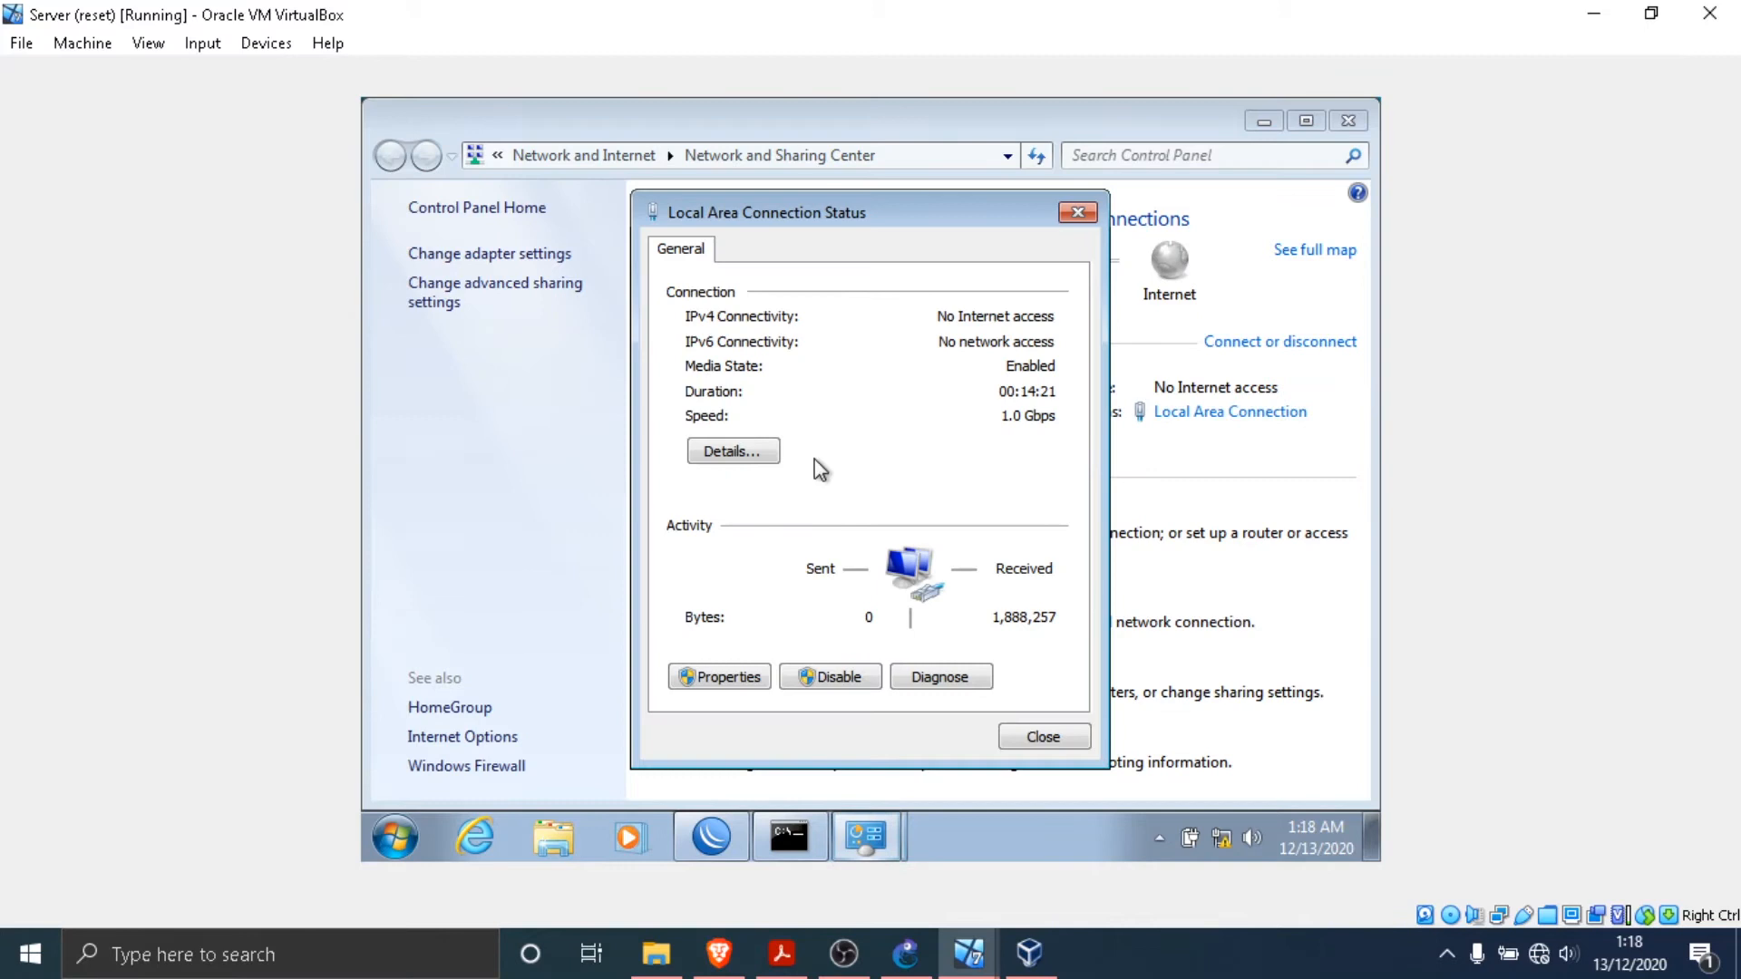
{"action": "left_click", "coordinate": [730, 678]}
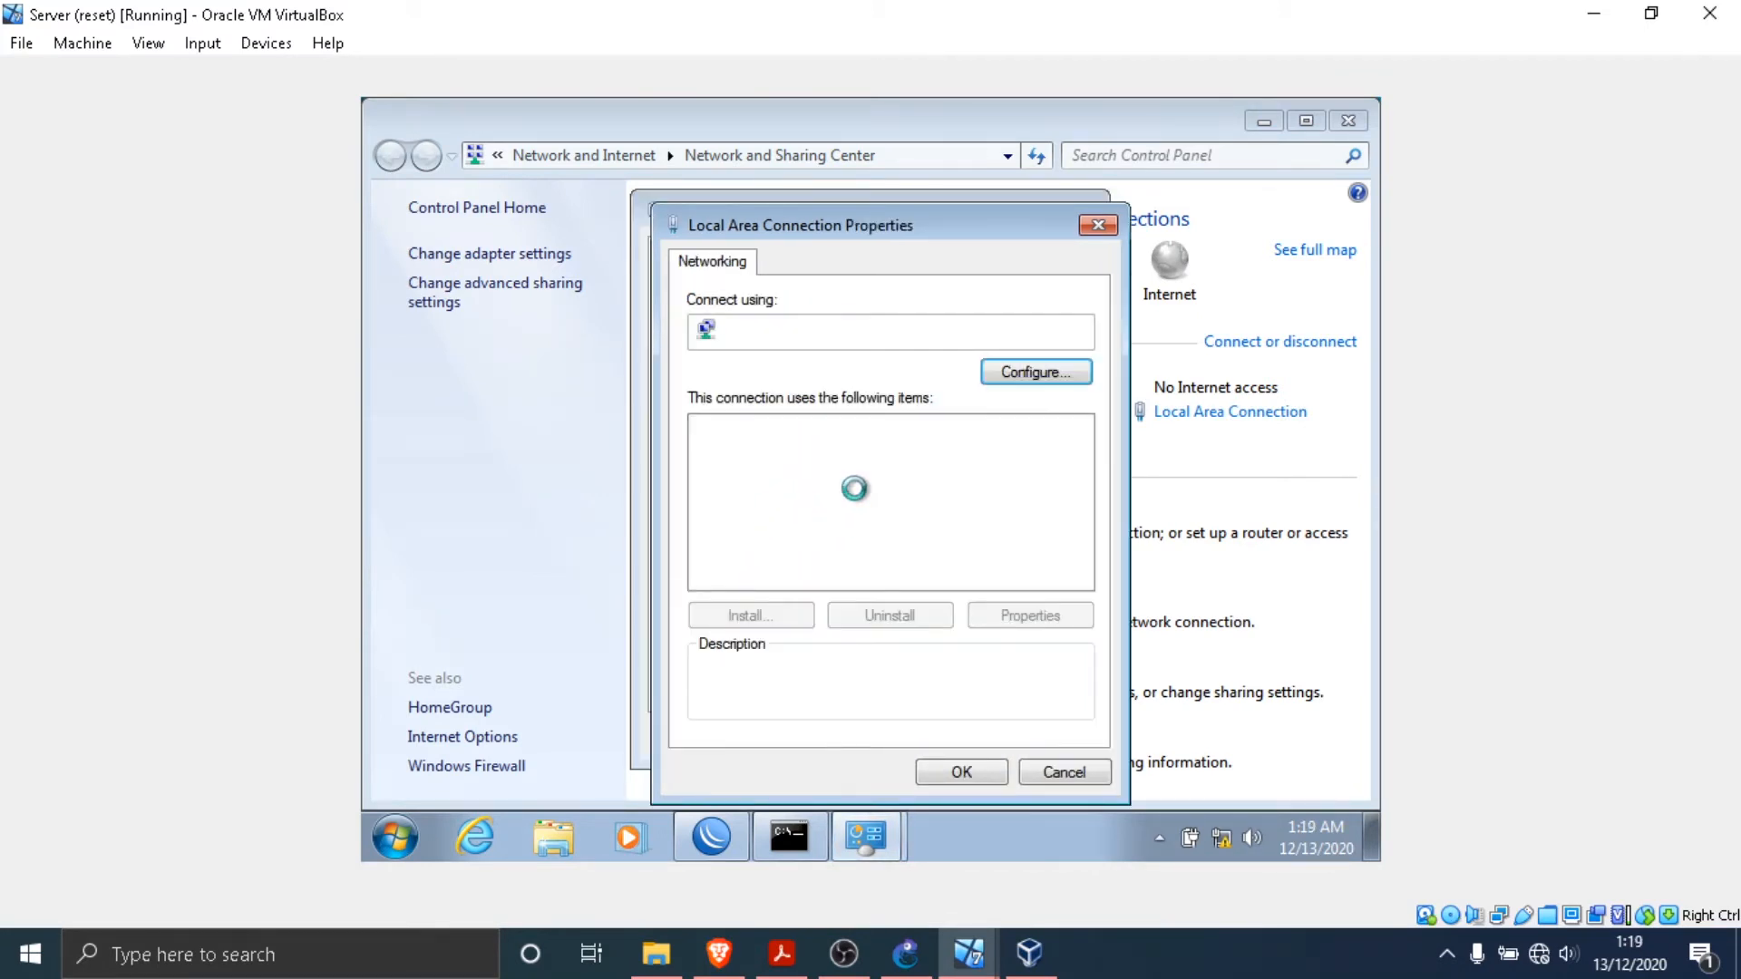
{"action": "left_click", "coordinate": [843, 514]}
{"action": "left_click", "coordinate": [1028, 616]}
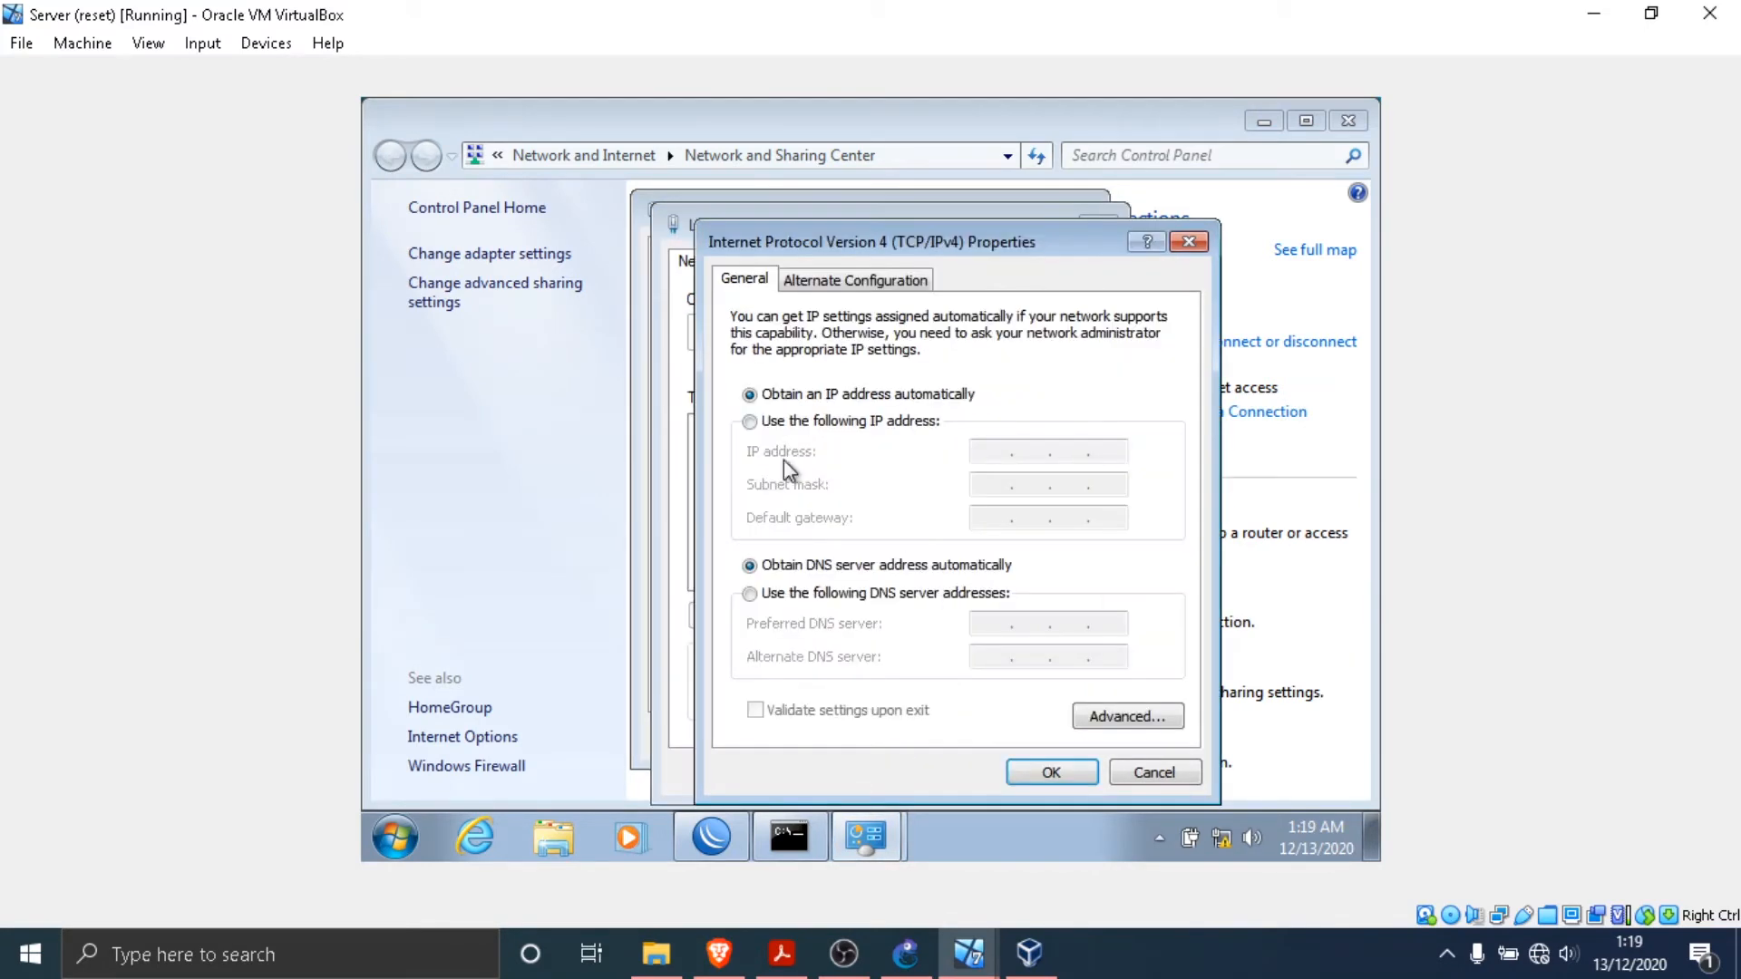
{"action": "left_click", "coordinate": [772, 424]}
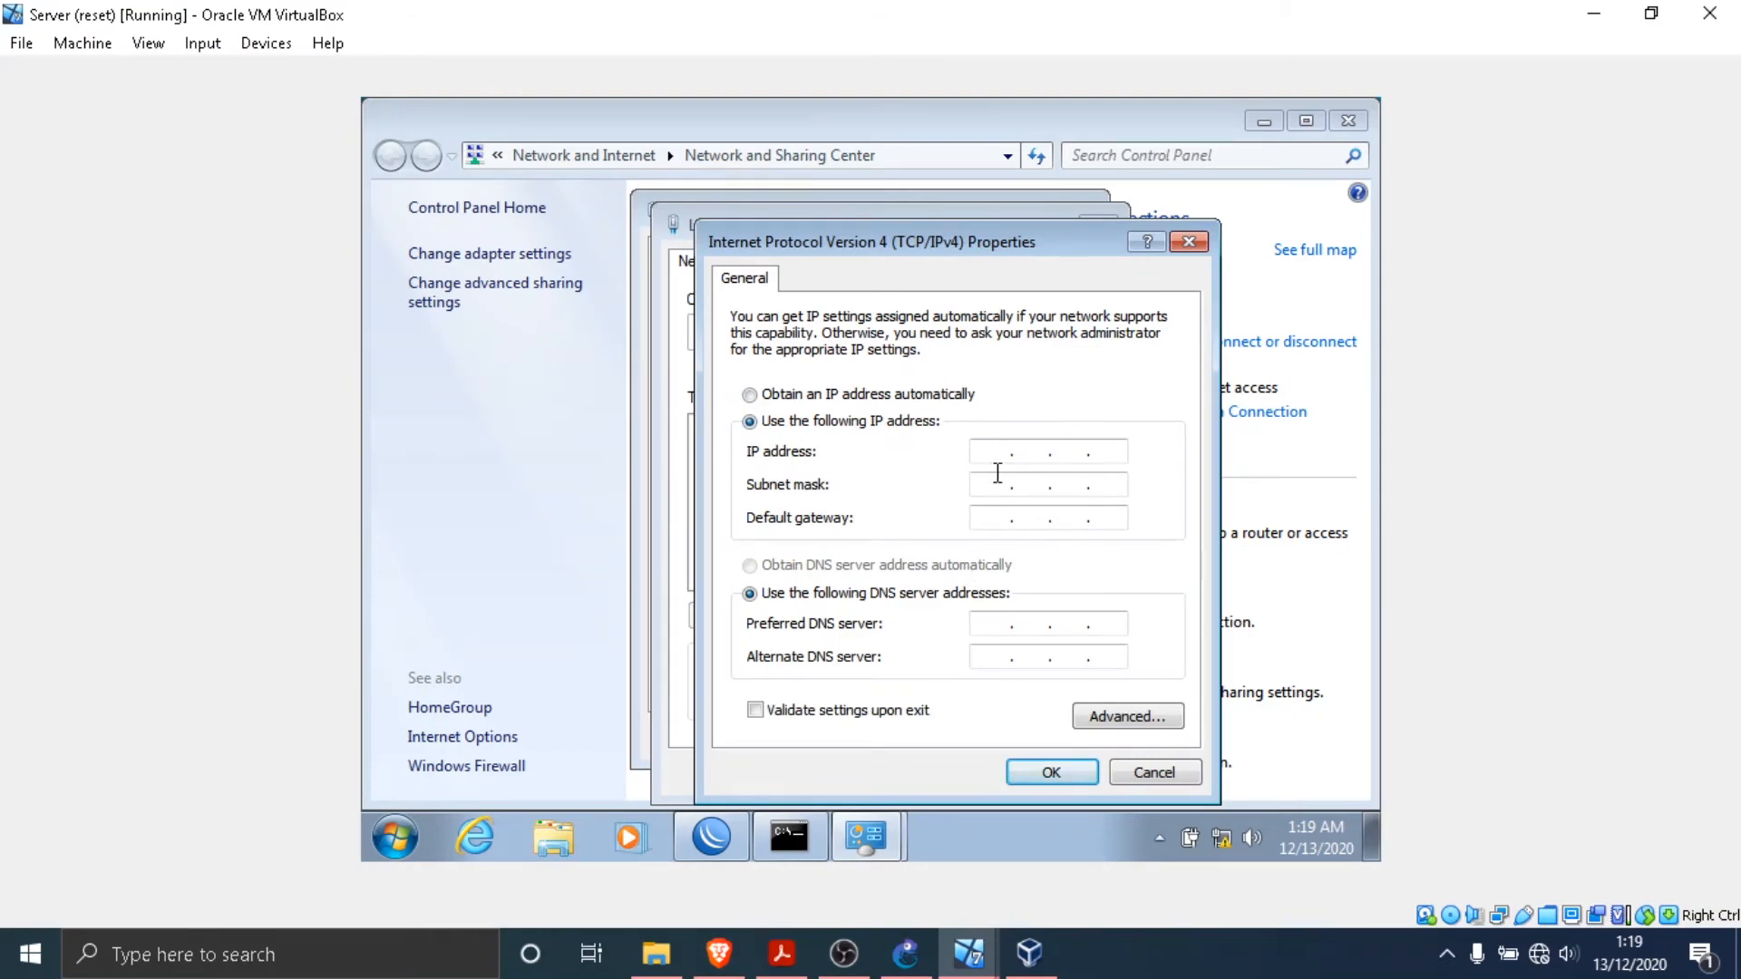
- Look up the Server's address in the PDF topology and set the IP address to 172.30.30.2 with subnet mask 255.255.0.0
{"action": "left_click", "coordinate": [781, 953]}
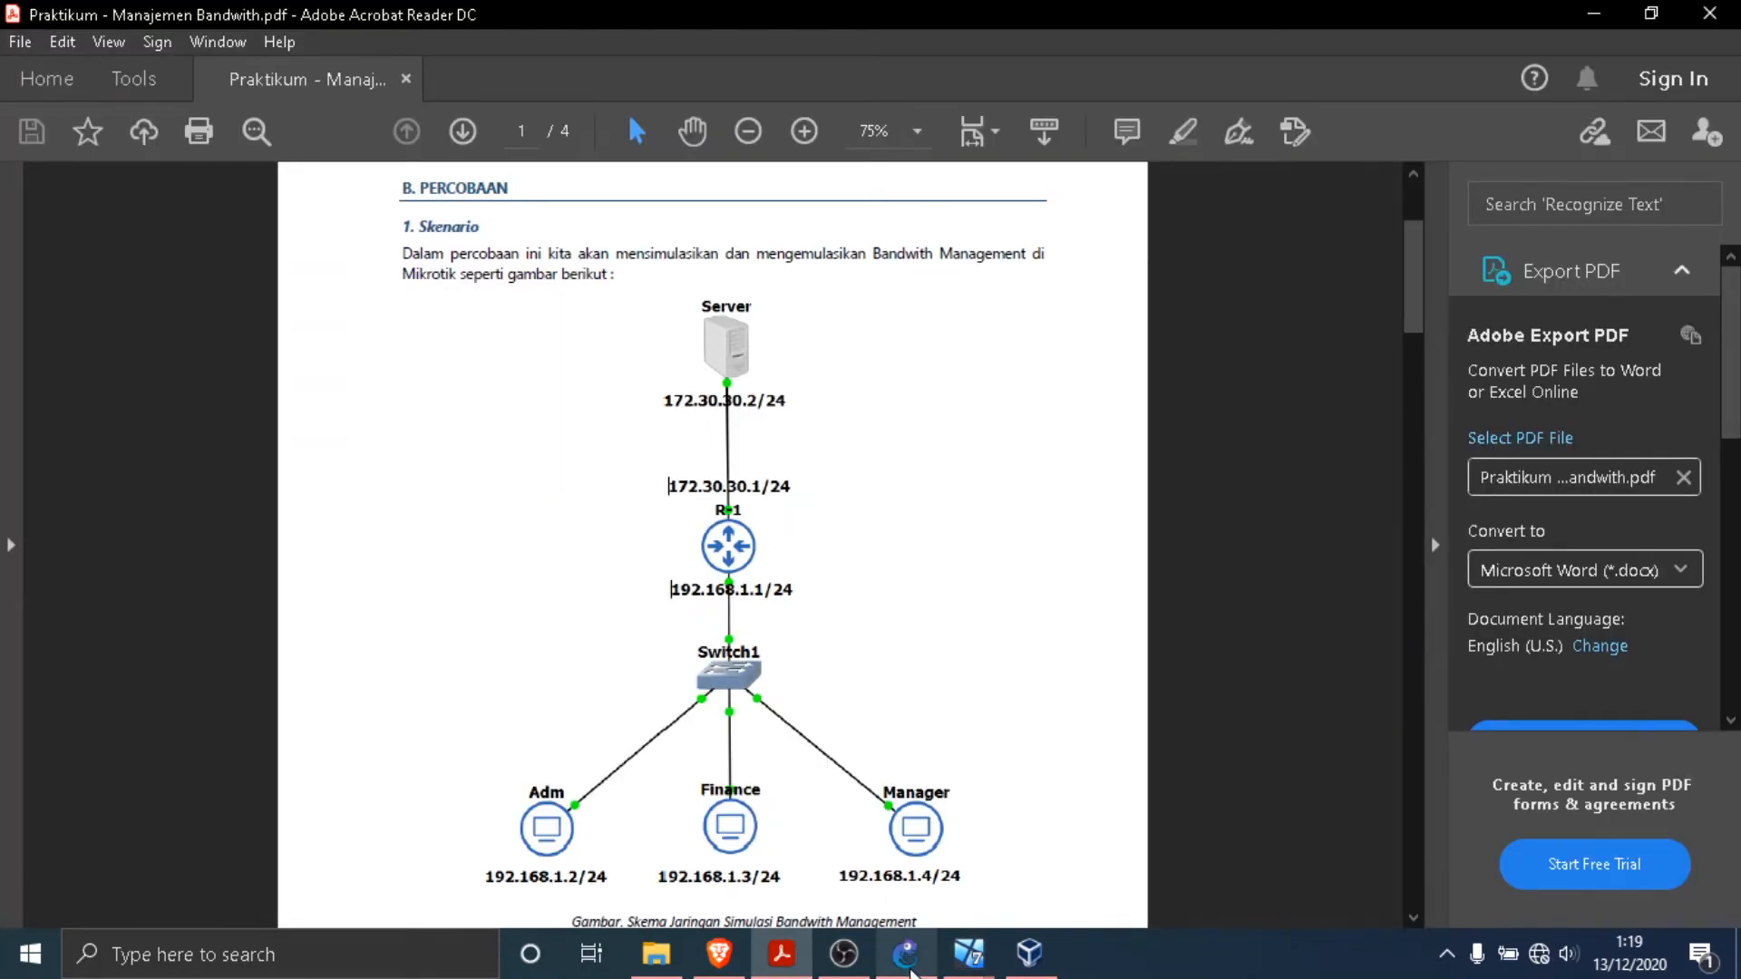
{"action": "mouse_move", "coordinate": [963, 969]}
{"action": "left_click", "coordinate": [590, 836]}
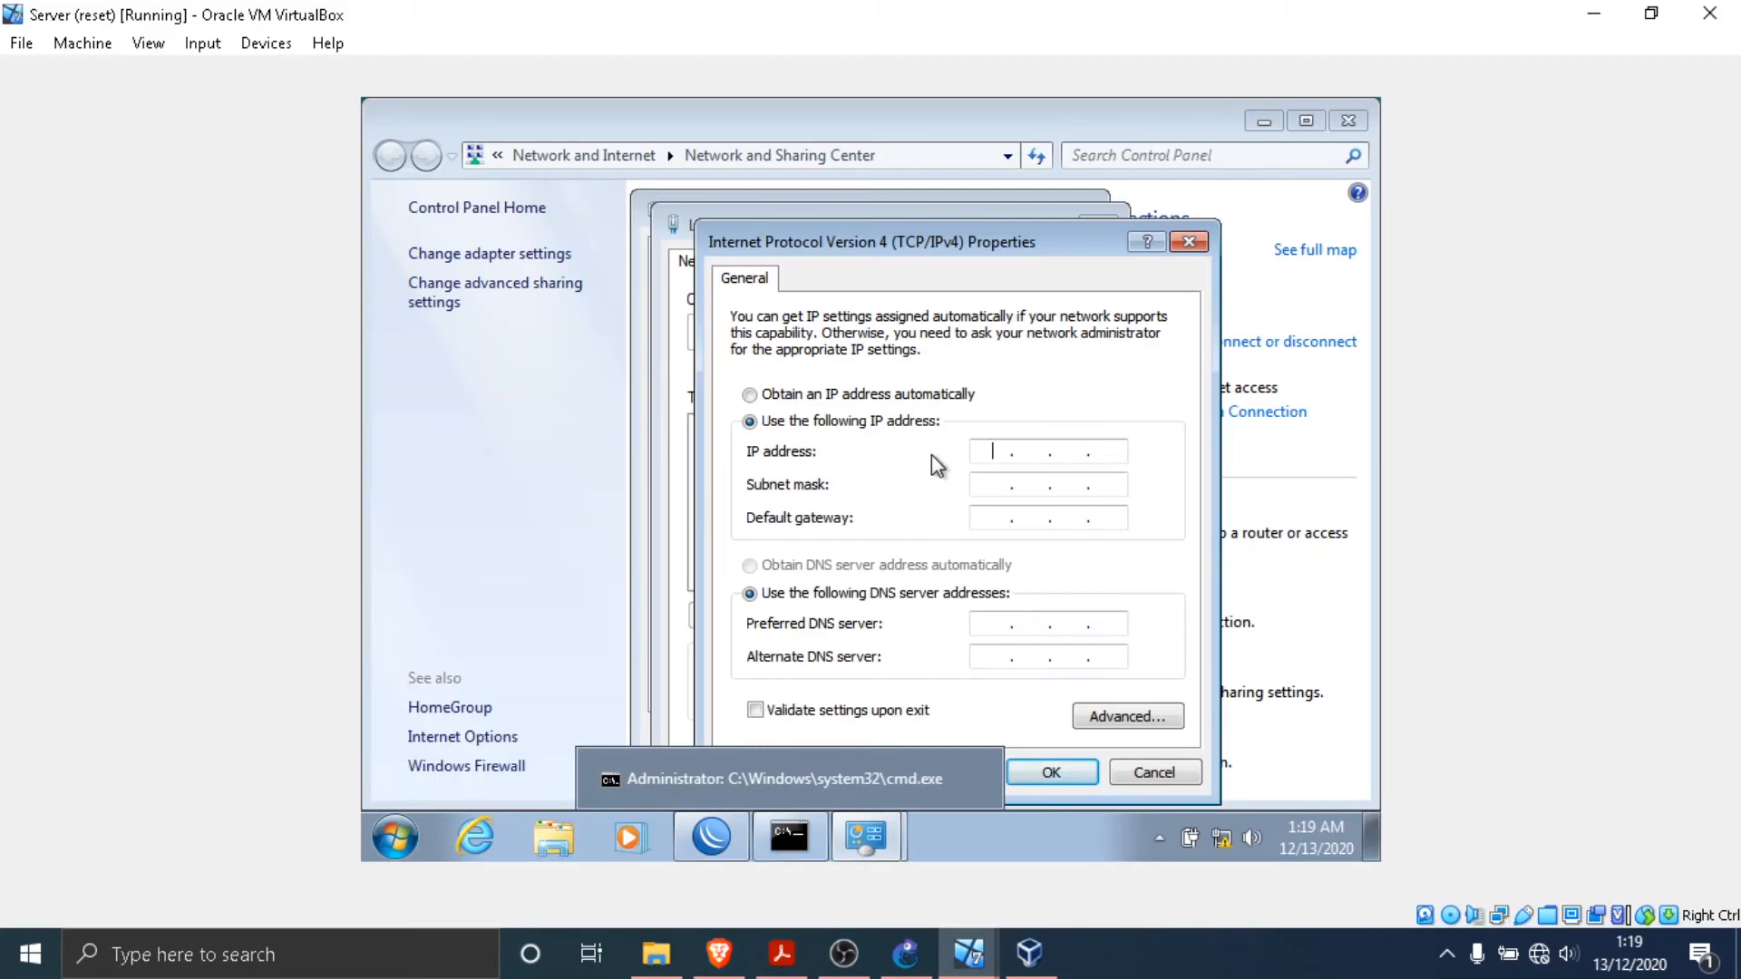
{"action": "type", "text": "17"}
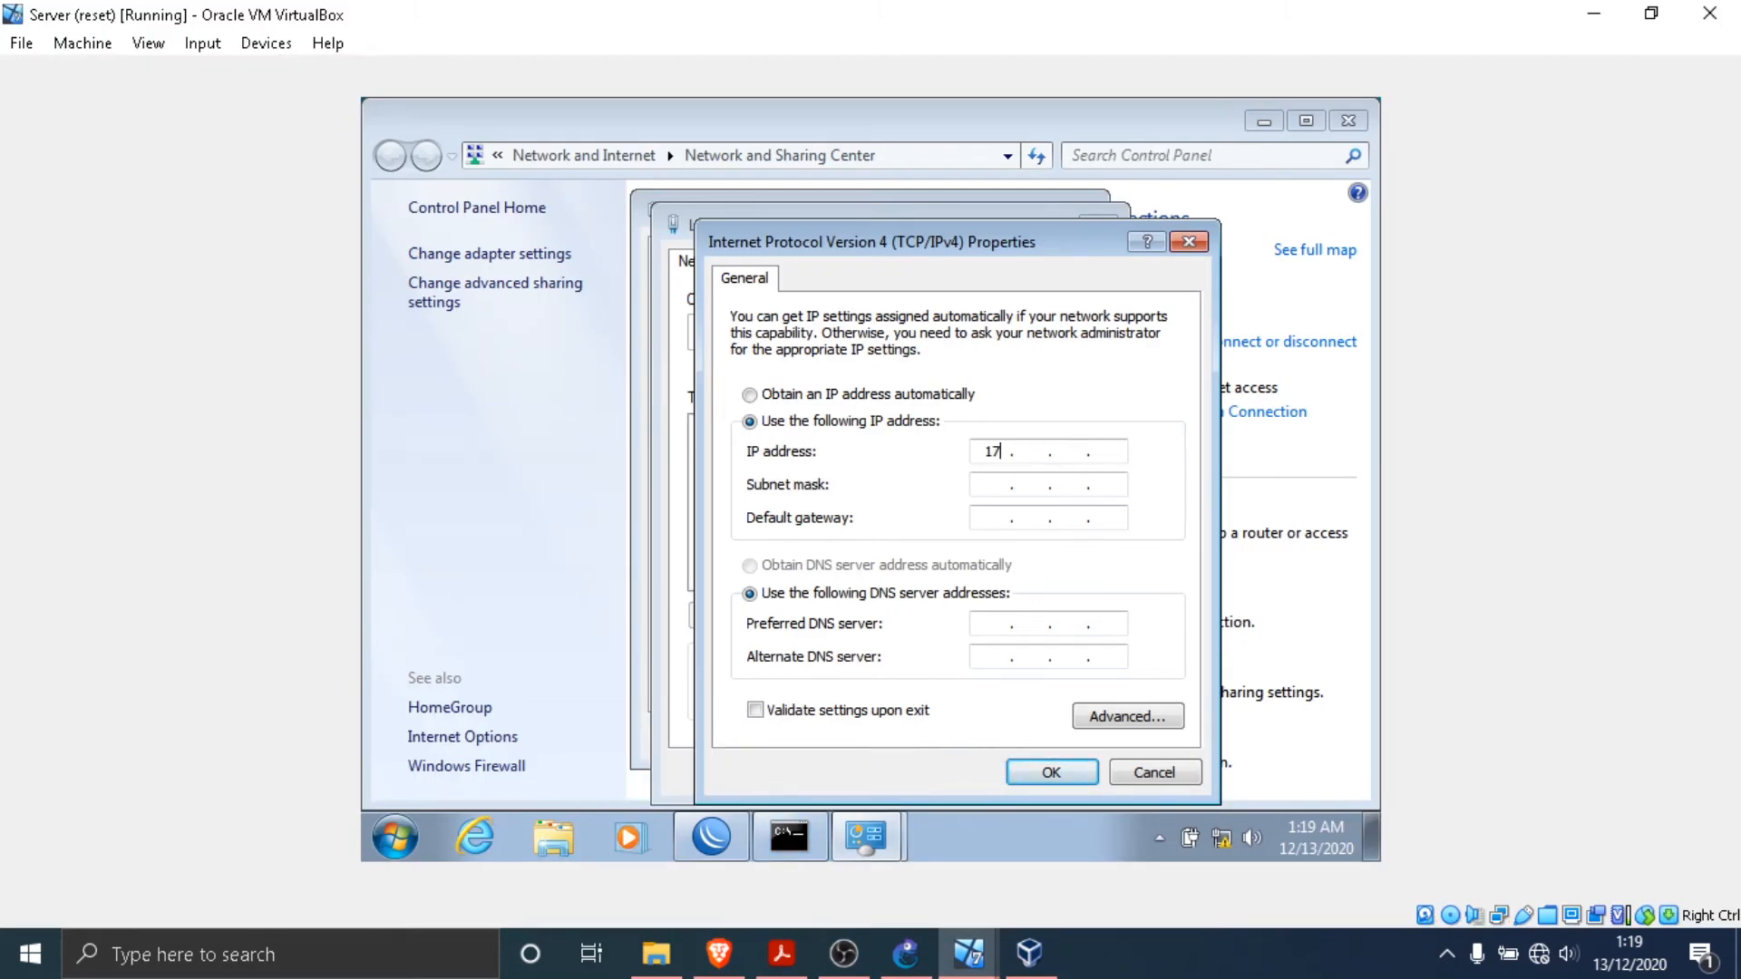
{"action": "type", "text": "2303"}
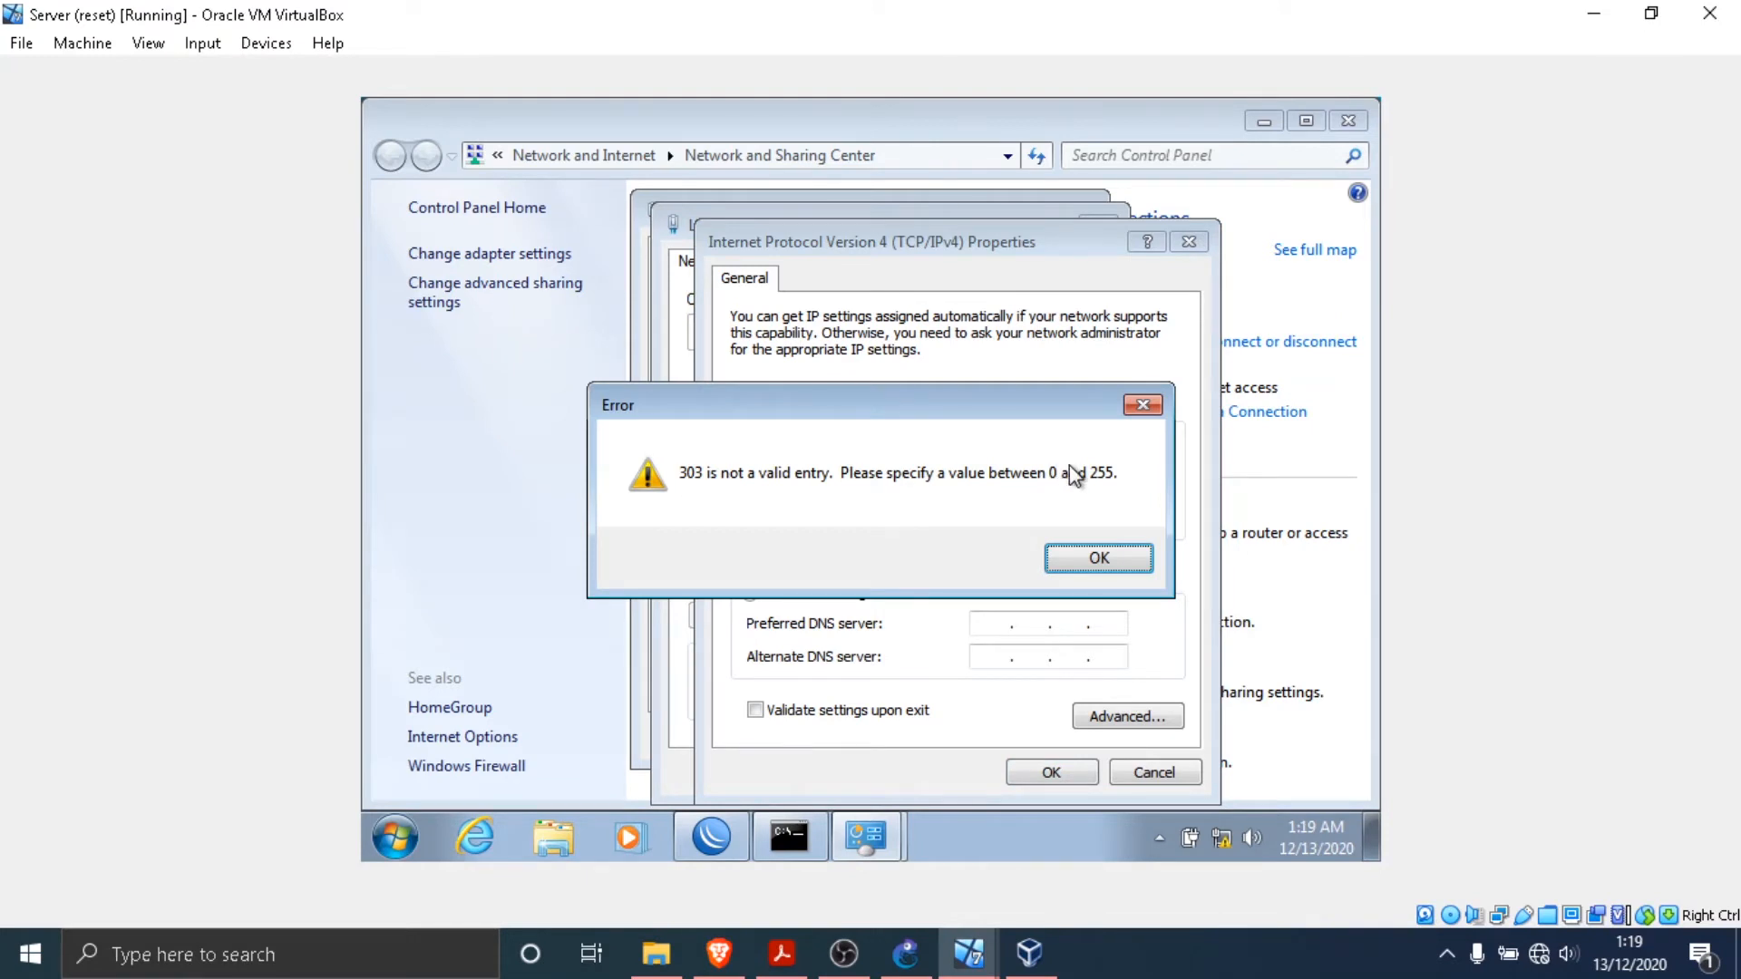
{"action": "left_click", "coordinate": [1100, 555]}
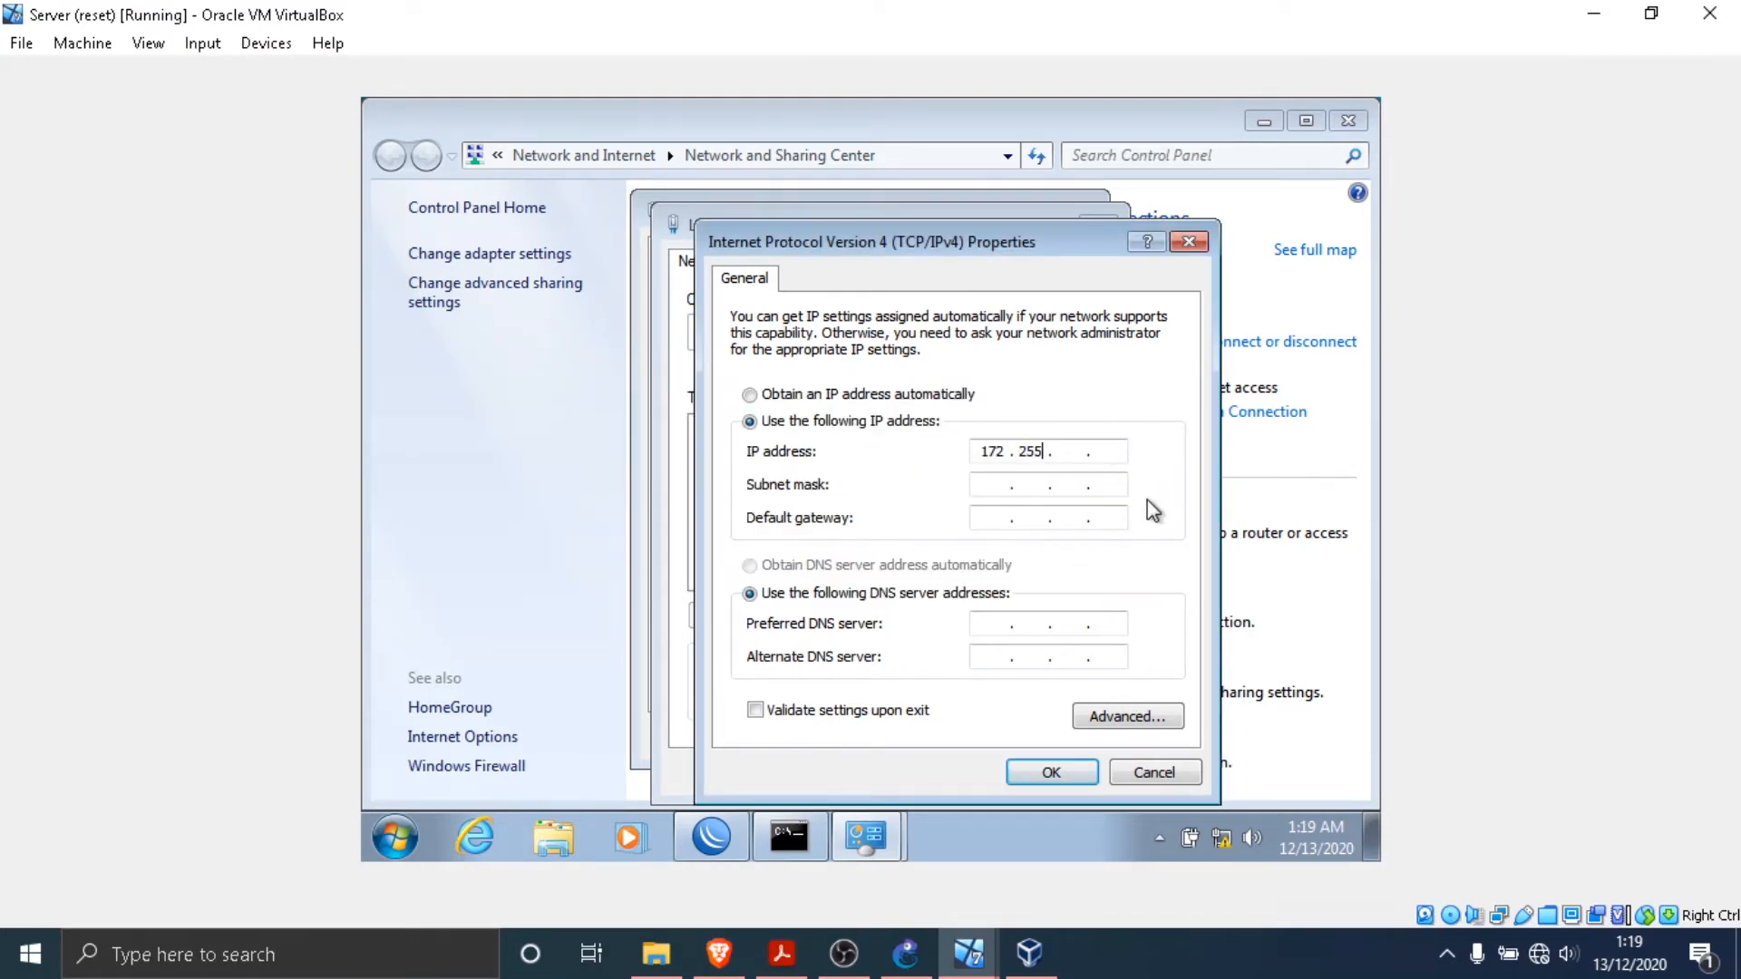
{"action": "key", "text": "BackSpace"}
{"action": "key", "text": "BackSpace"}
{"action": "key", "text": "BackSpace"}
{"action": "type", "text": "3"}
{"action": "left_click", "coordinate": [996, 485]}
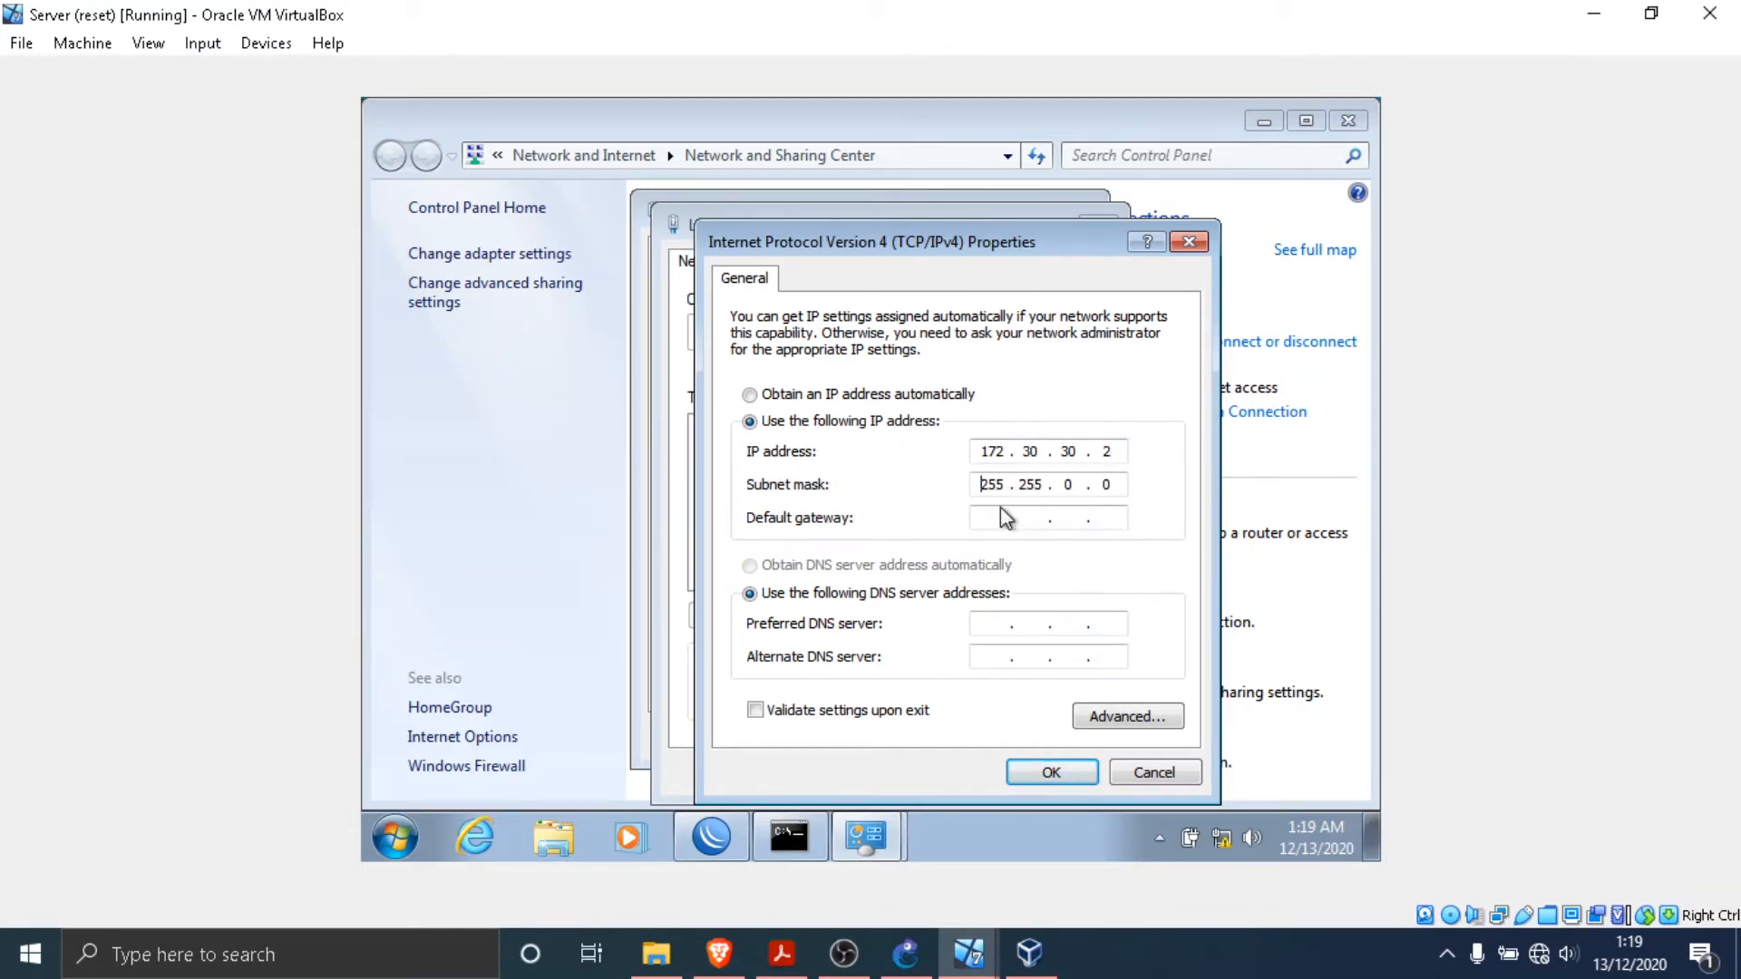
- Check the router's address in the PDF topology, set the default gateway to 172.30.30.1 and save the connection settings
{"action": "left_click", "coordinate": [991, 517]}
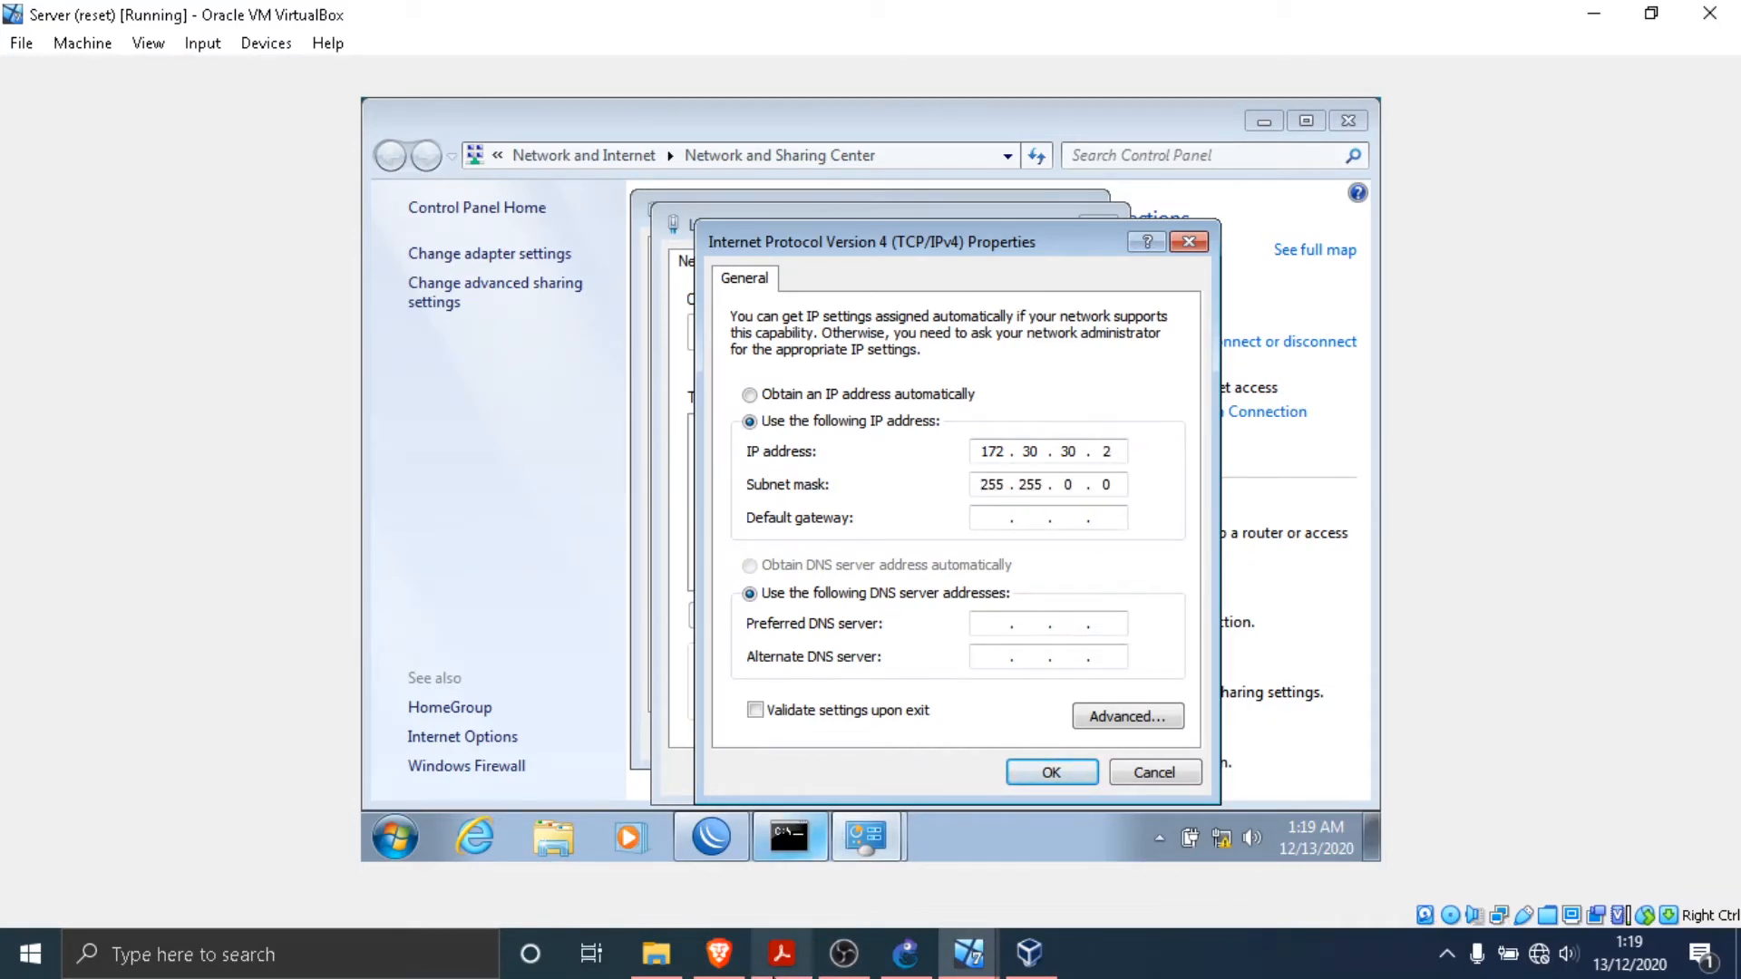
{"action": "left_click", "coordinate": [782, 953]}
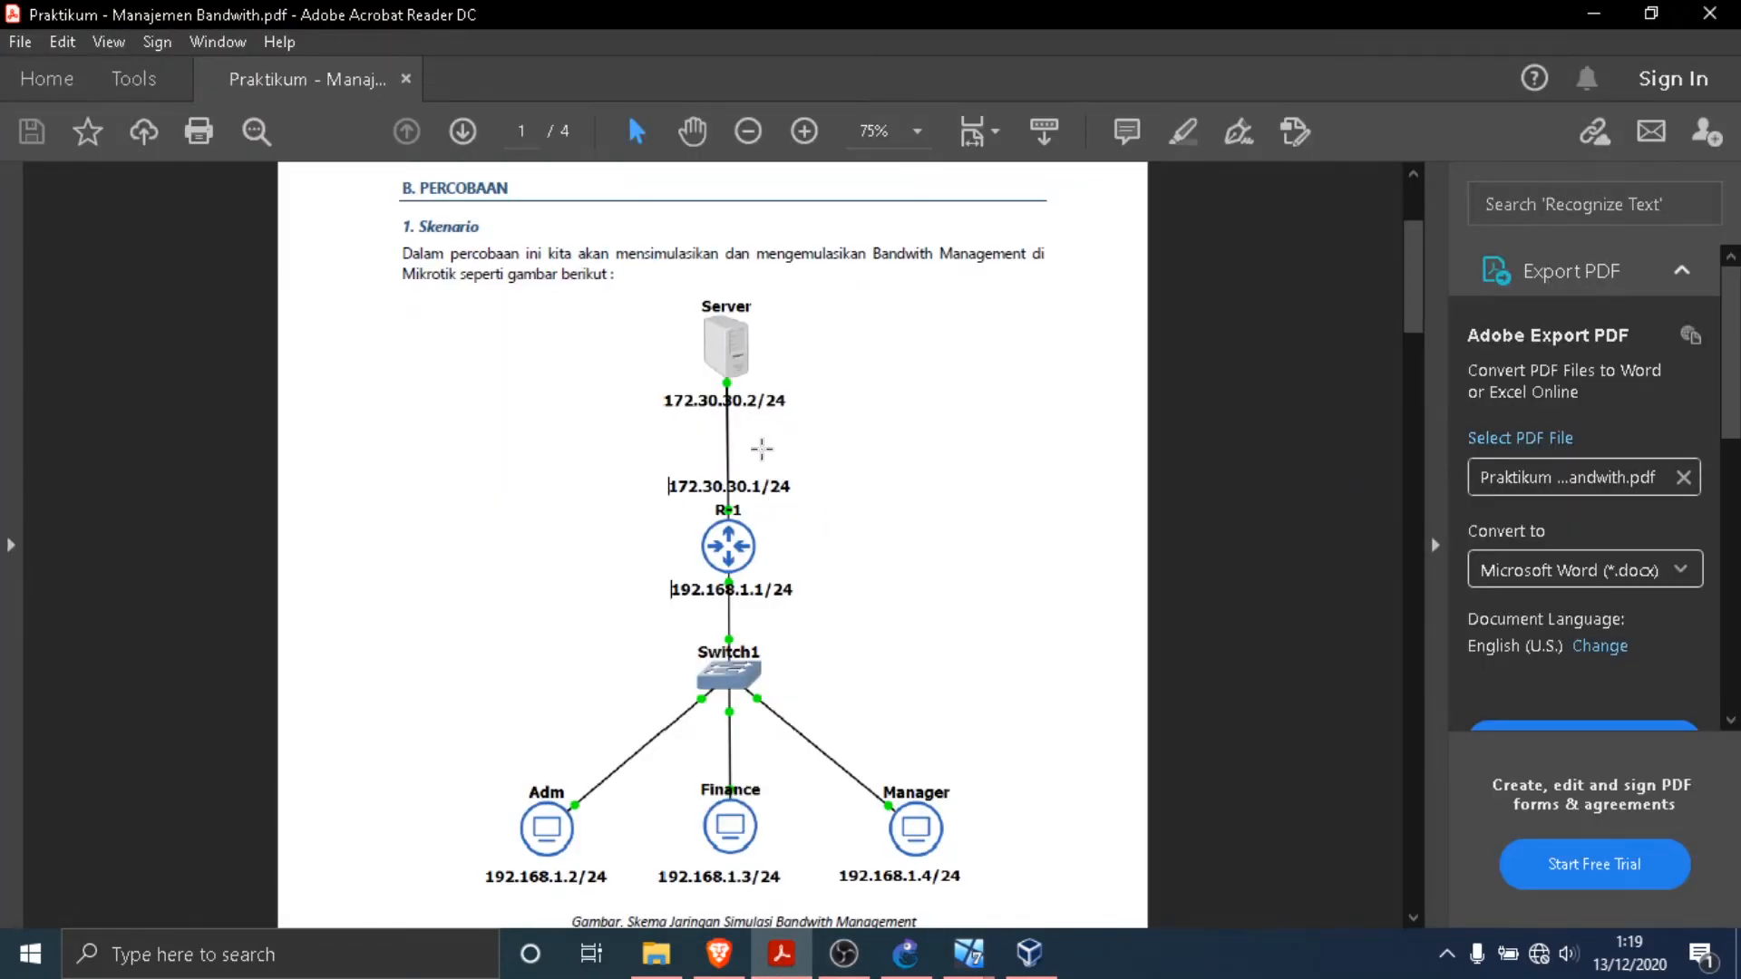
{"action": "mouse_move", "coordinate": [968, 952]}
{"action": "left_click", "coordinate": [615, 804]}
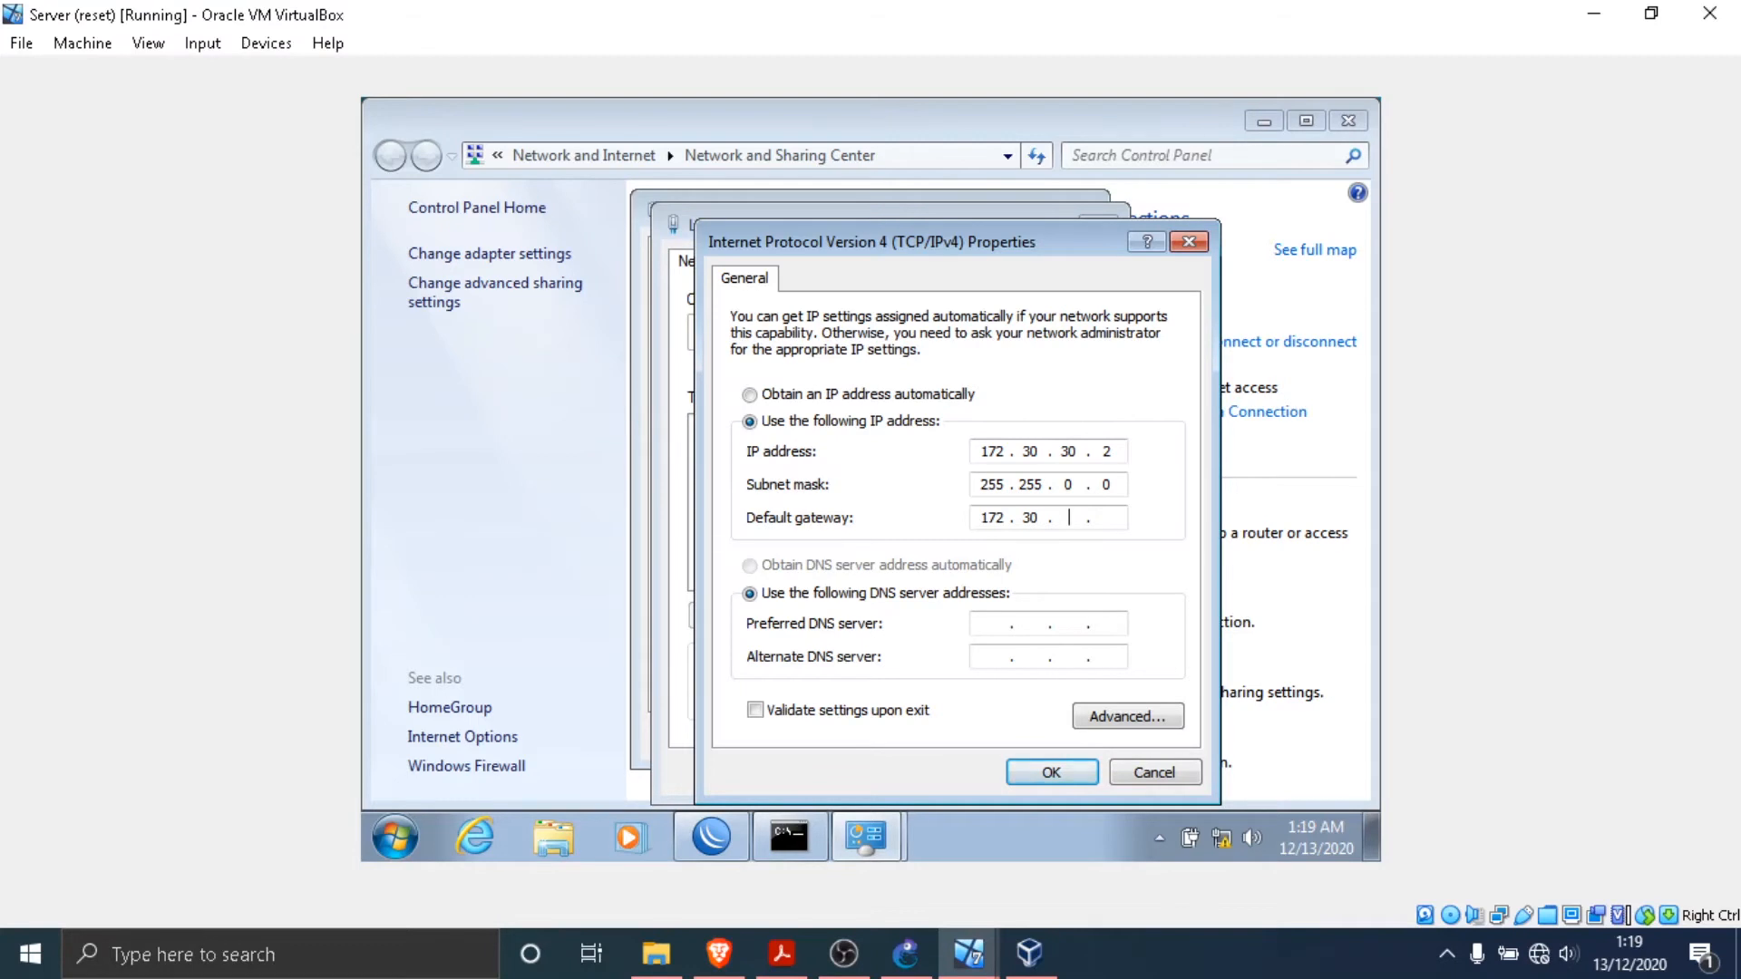
{"action": "left_click", "coordinate": [1052, 772]}
{"action": "left_click", "coordinate": [962, 773]}
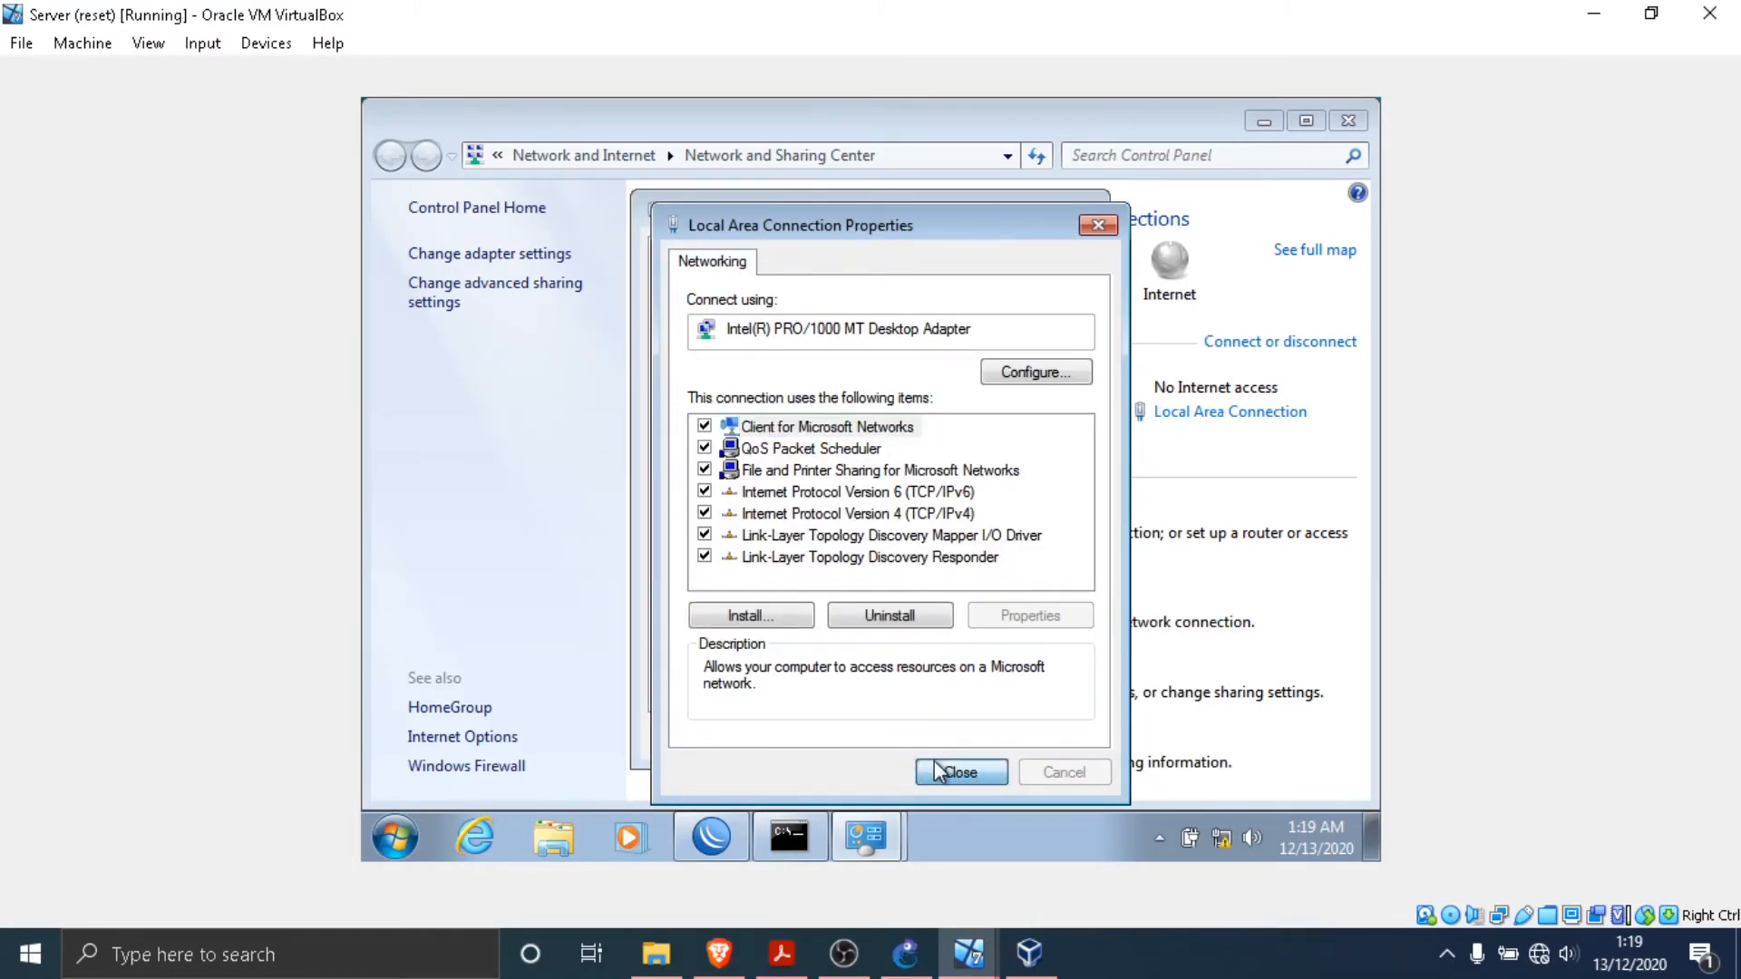
{"action": "left_click", "coordinate": [1034, 741]}
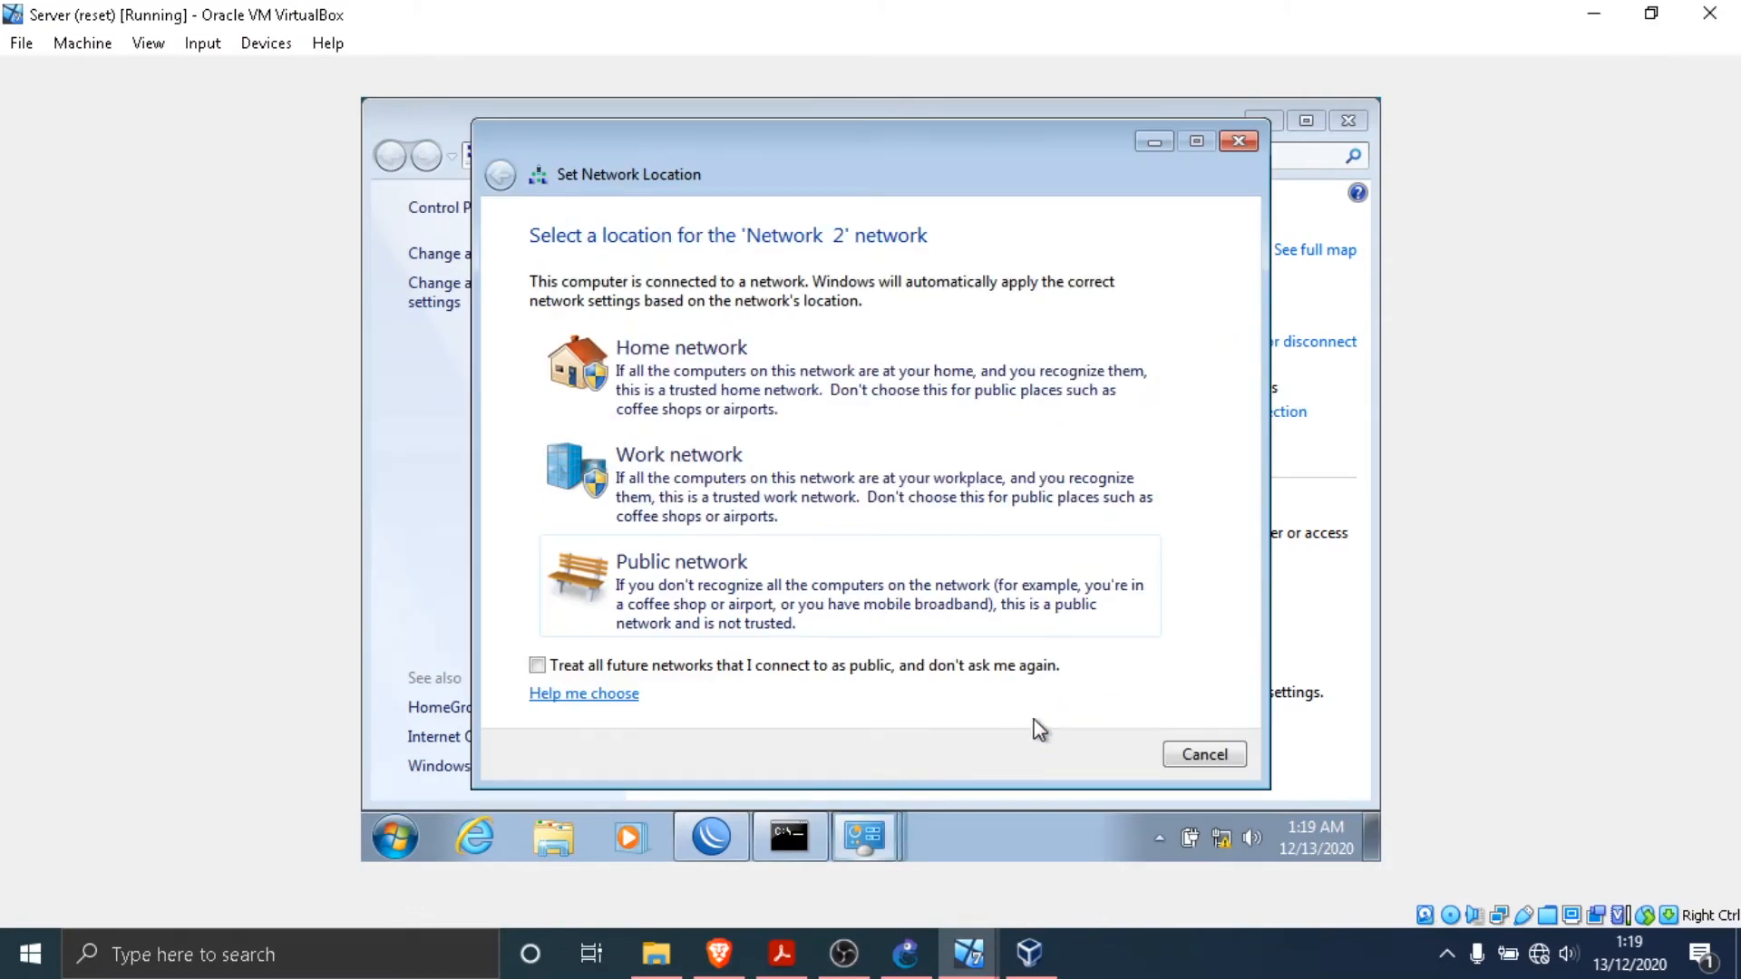
- Set the network location to Public network and close the connection status and Network and Sharing Center windows
{"action": "left_click", "coordinate": [855, 604]}
{"action": "left_click", "coordinate": [1240, 753]}
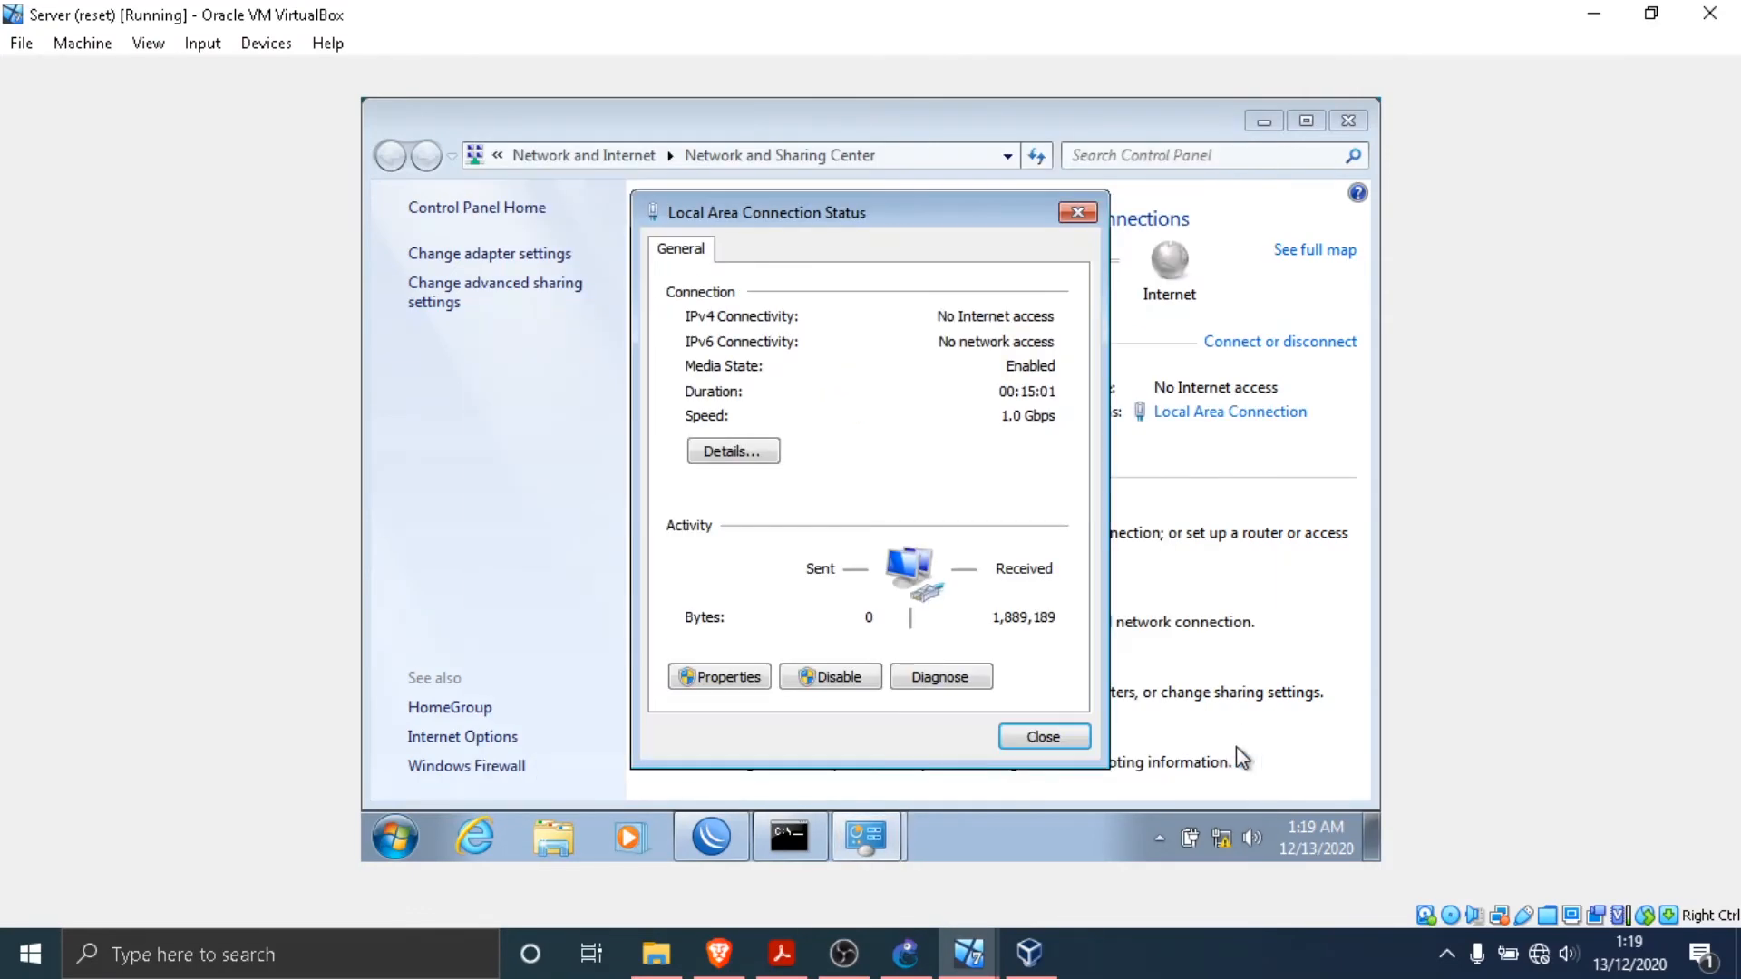
{"action": "left_click", "coordinate": [1058, 733]}
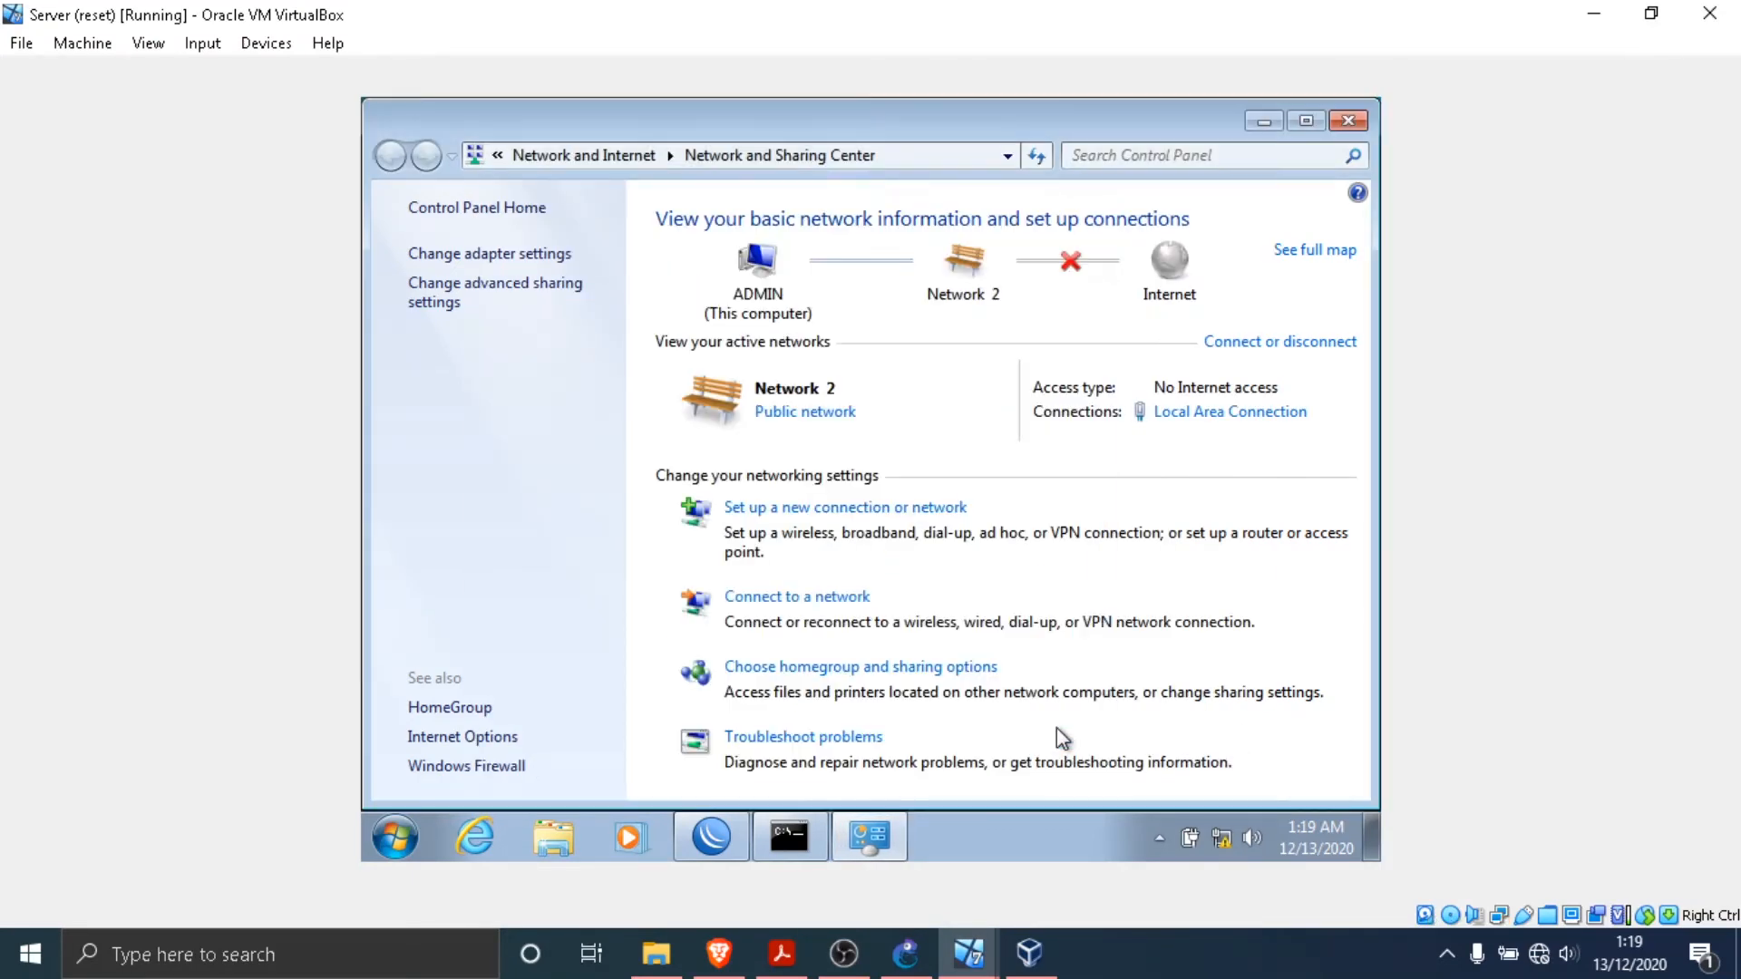
{"action": "left_click", "coordinate": [1348, 121]}
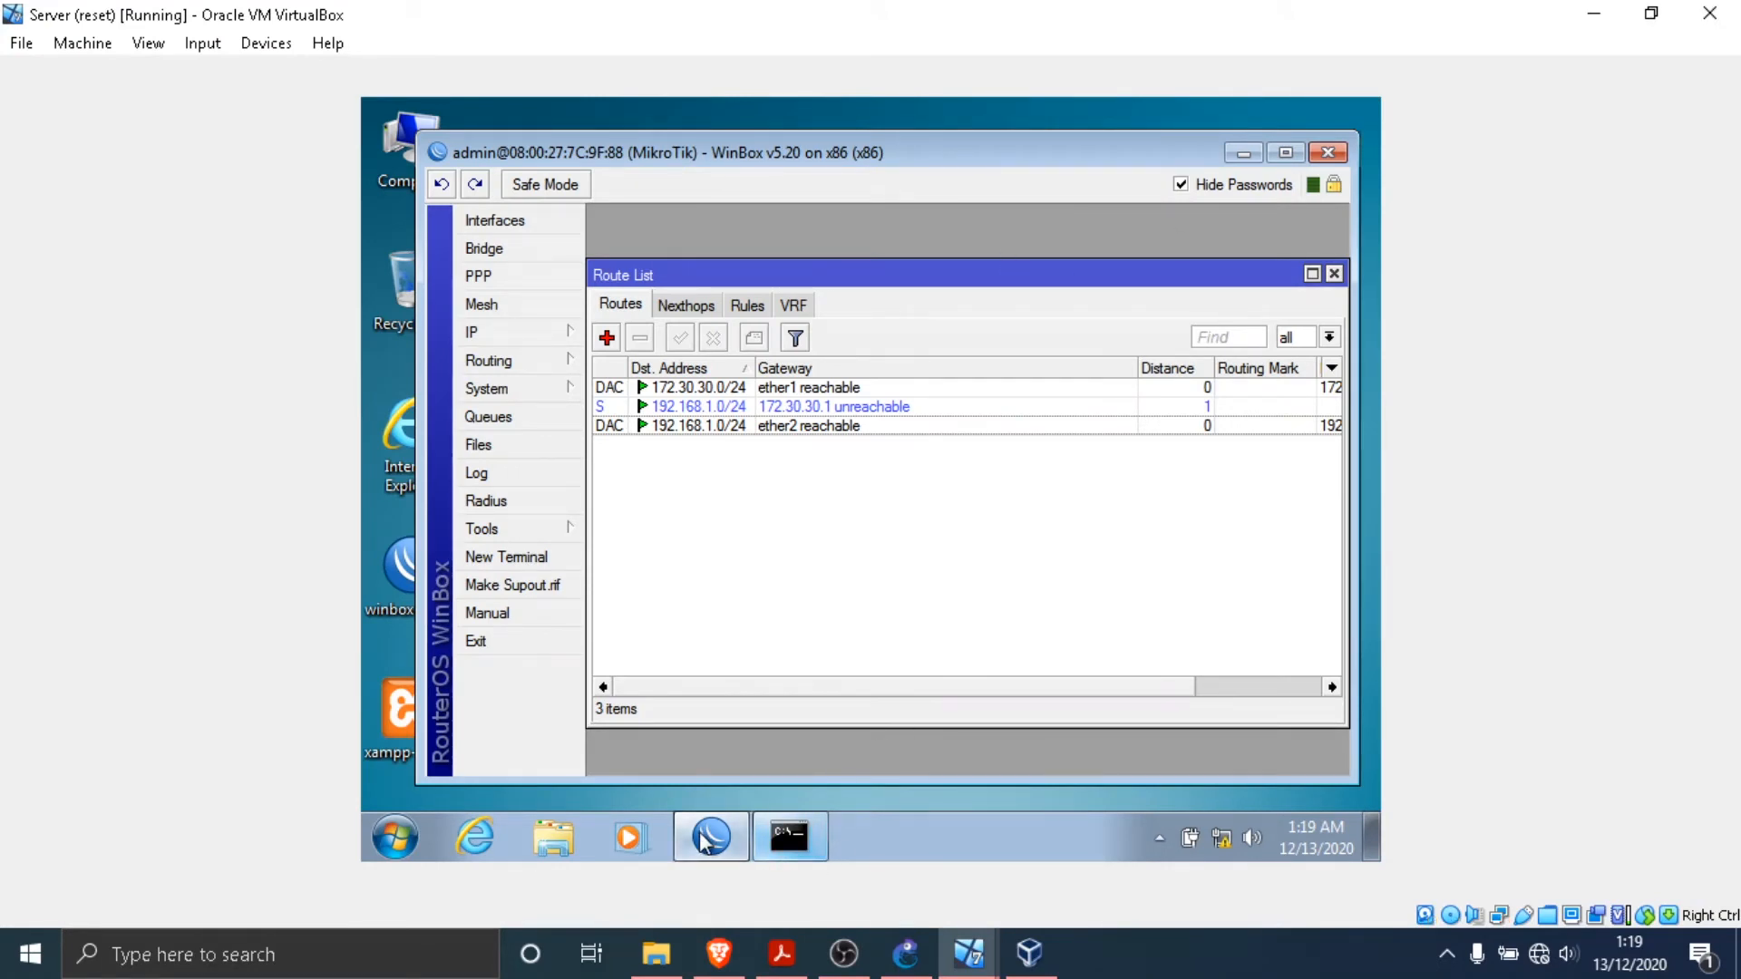
- Return to the Server's Command Prompt and ping the Adm PC at 192.168.1.2
{"action": "left_click", "coordinate": [816, 838]}
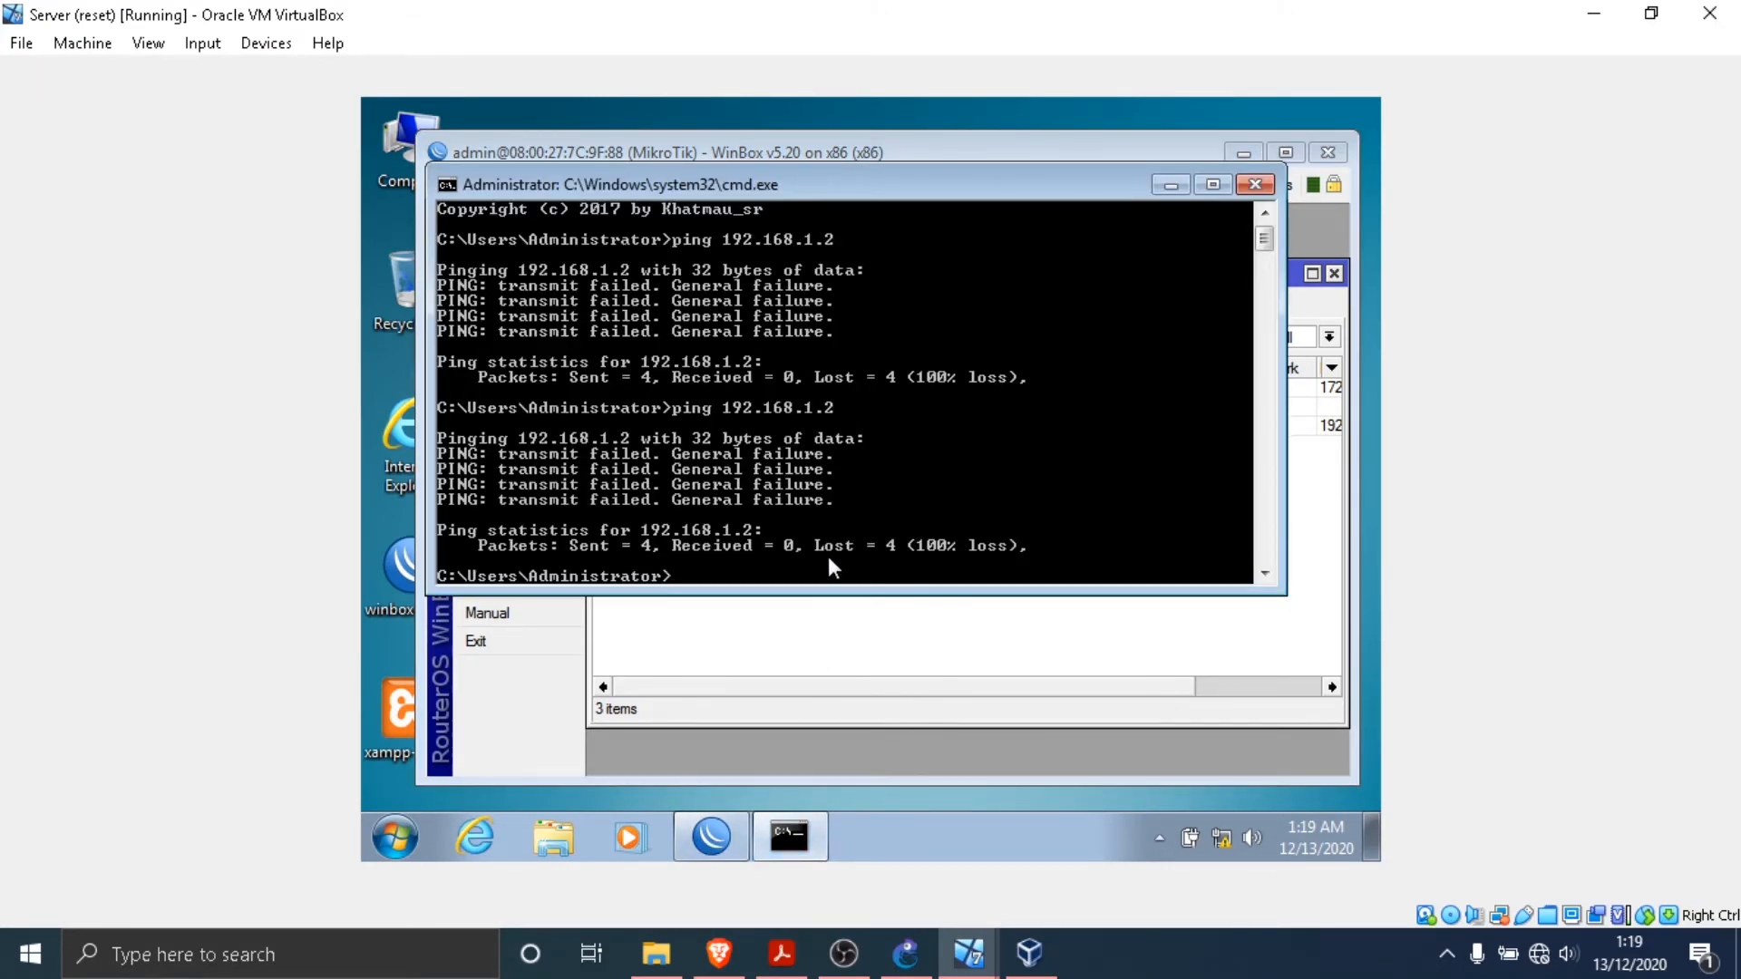
{"action": "type", "text": "ping 192.168.1.2"}
{"action": "key", "text": "Return"}
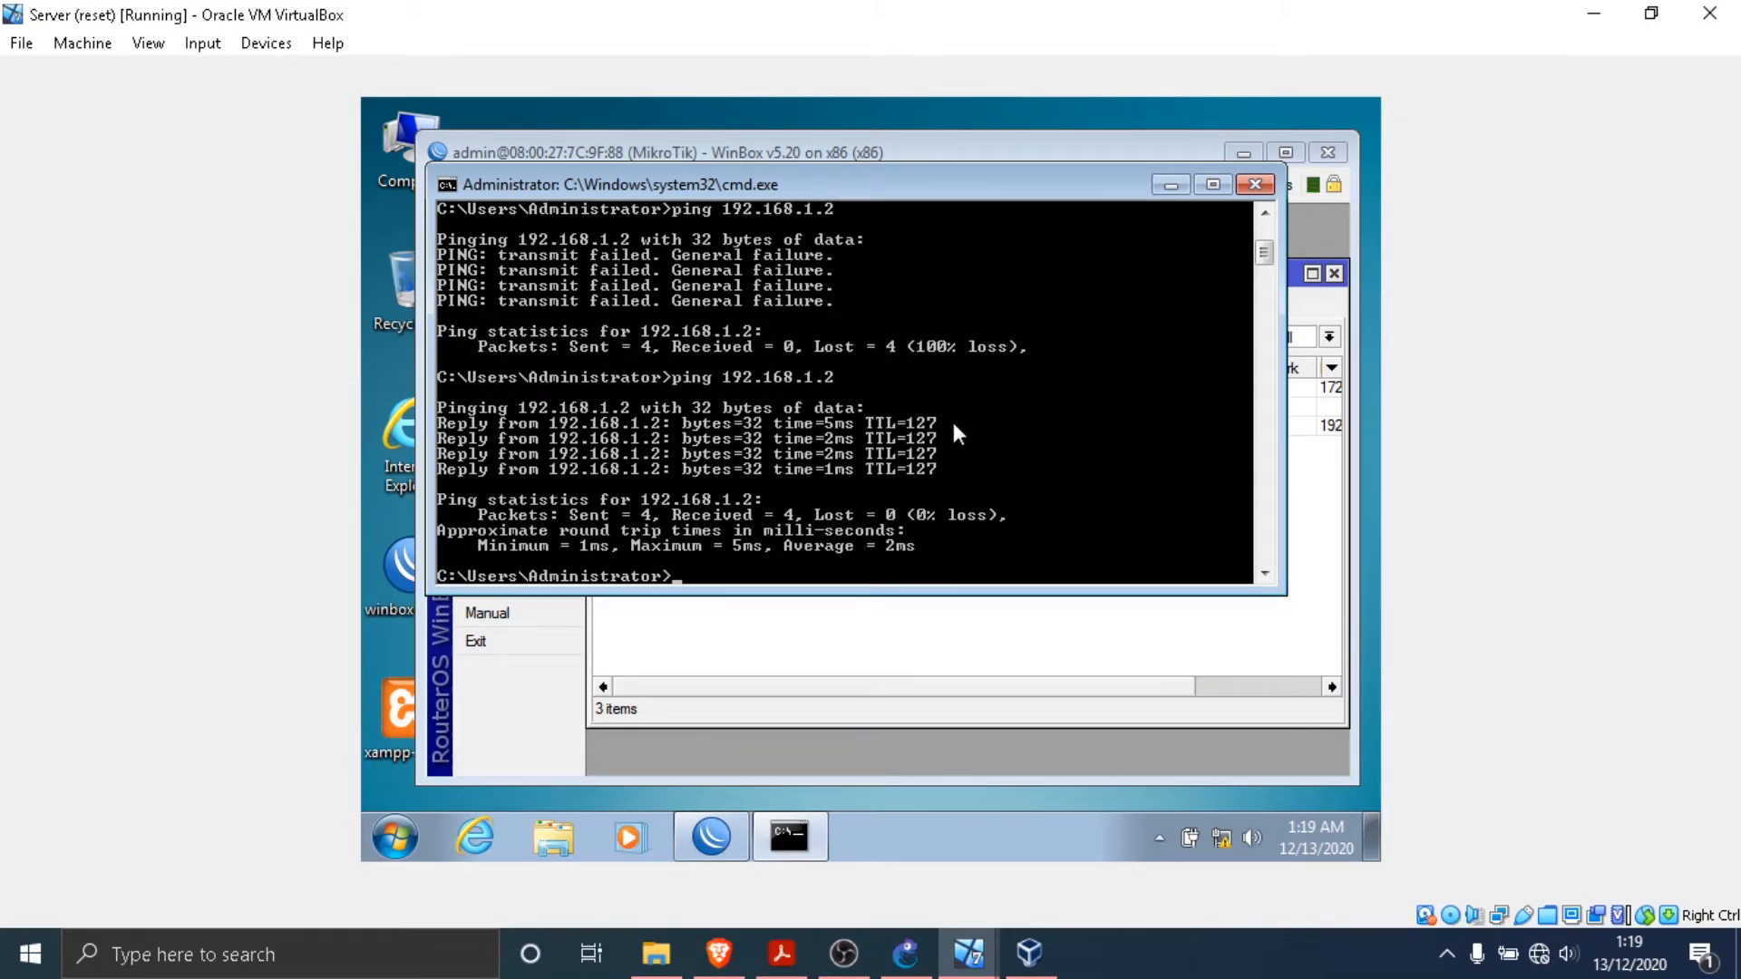
- Ping the Finance PC at 192.168.1.3 and the Manager PC at 192.168.1.4 from the Server
{"action": "type", "text": "ping 192.168.1.3"}
{"action": "key", "text": "Return"}
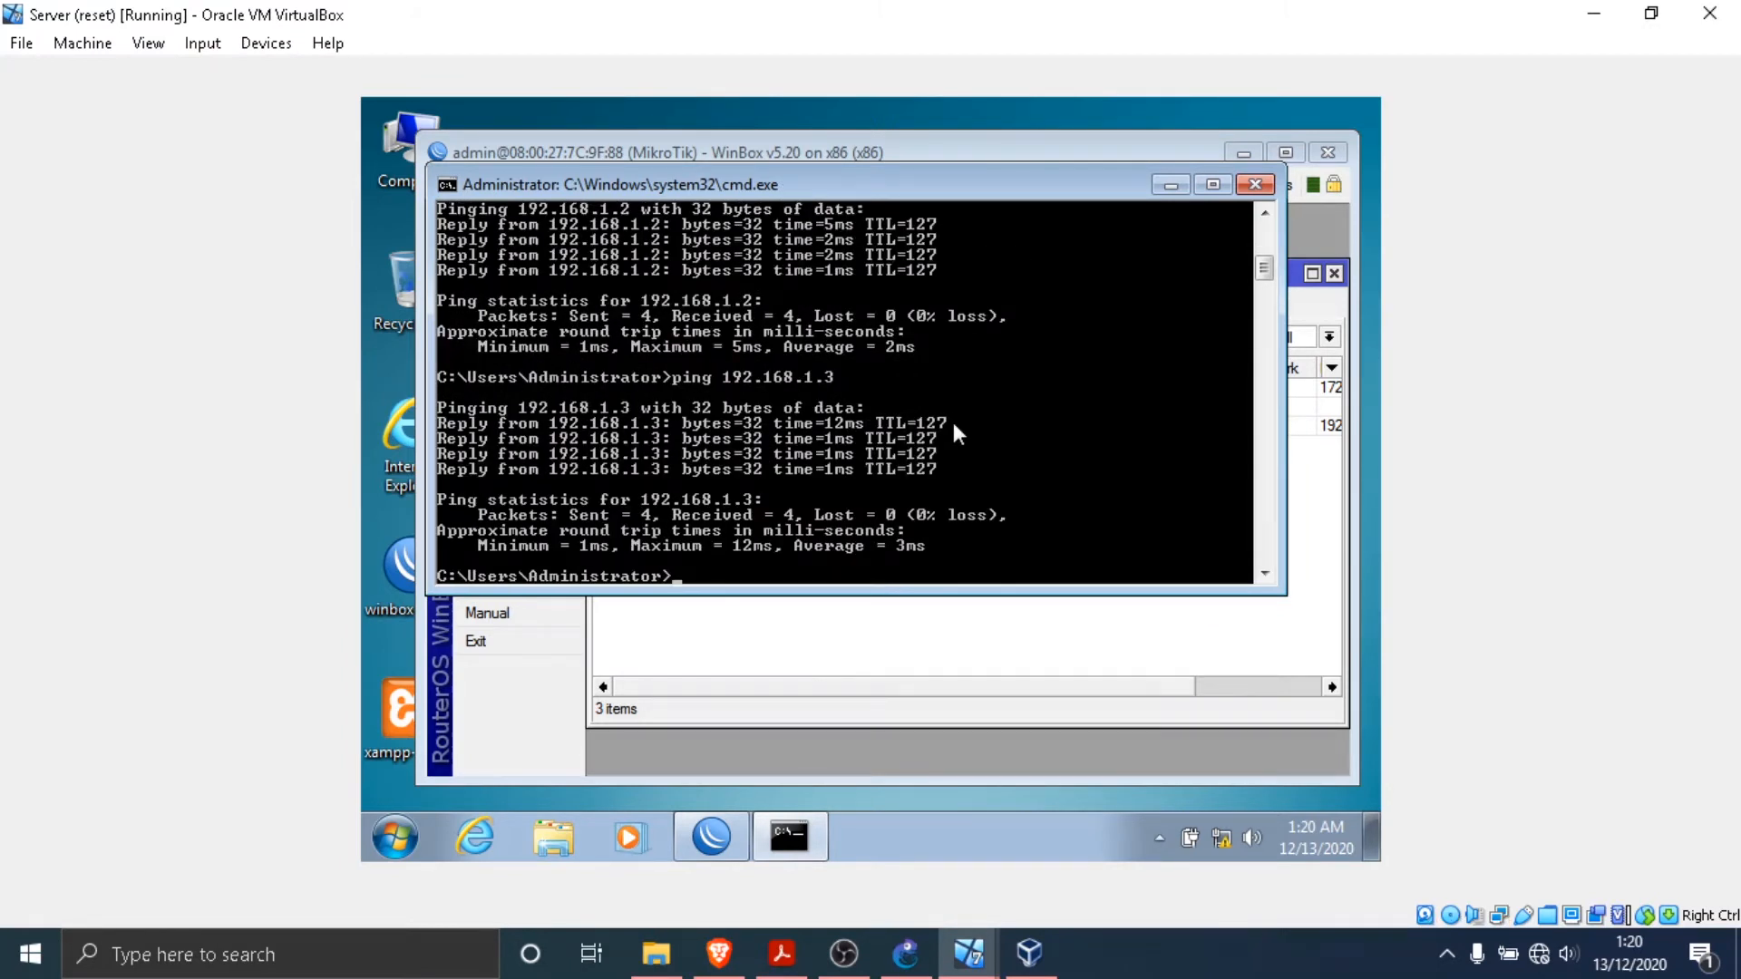
{"action": "type", "text": "ping 192.168.1.4"}
{"action": "key", "text": "Return"}
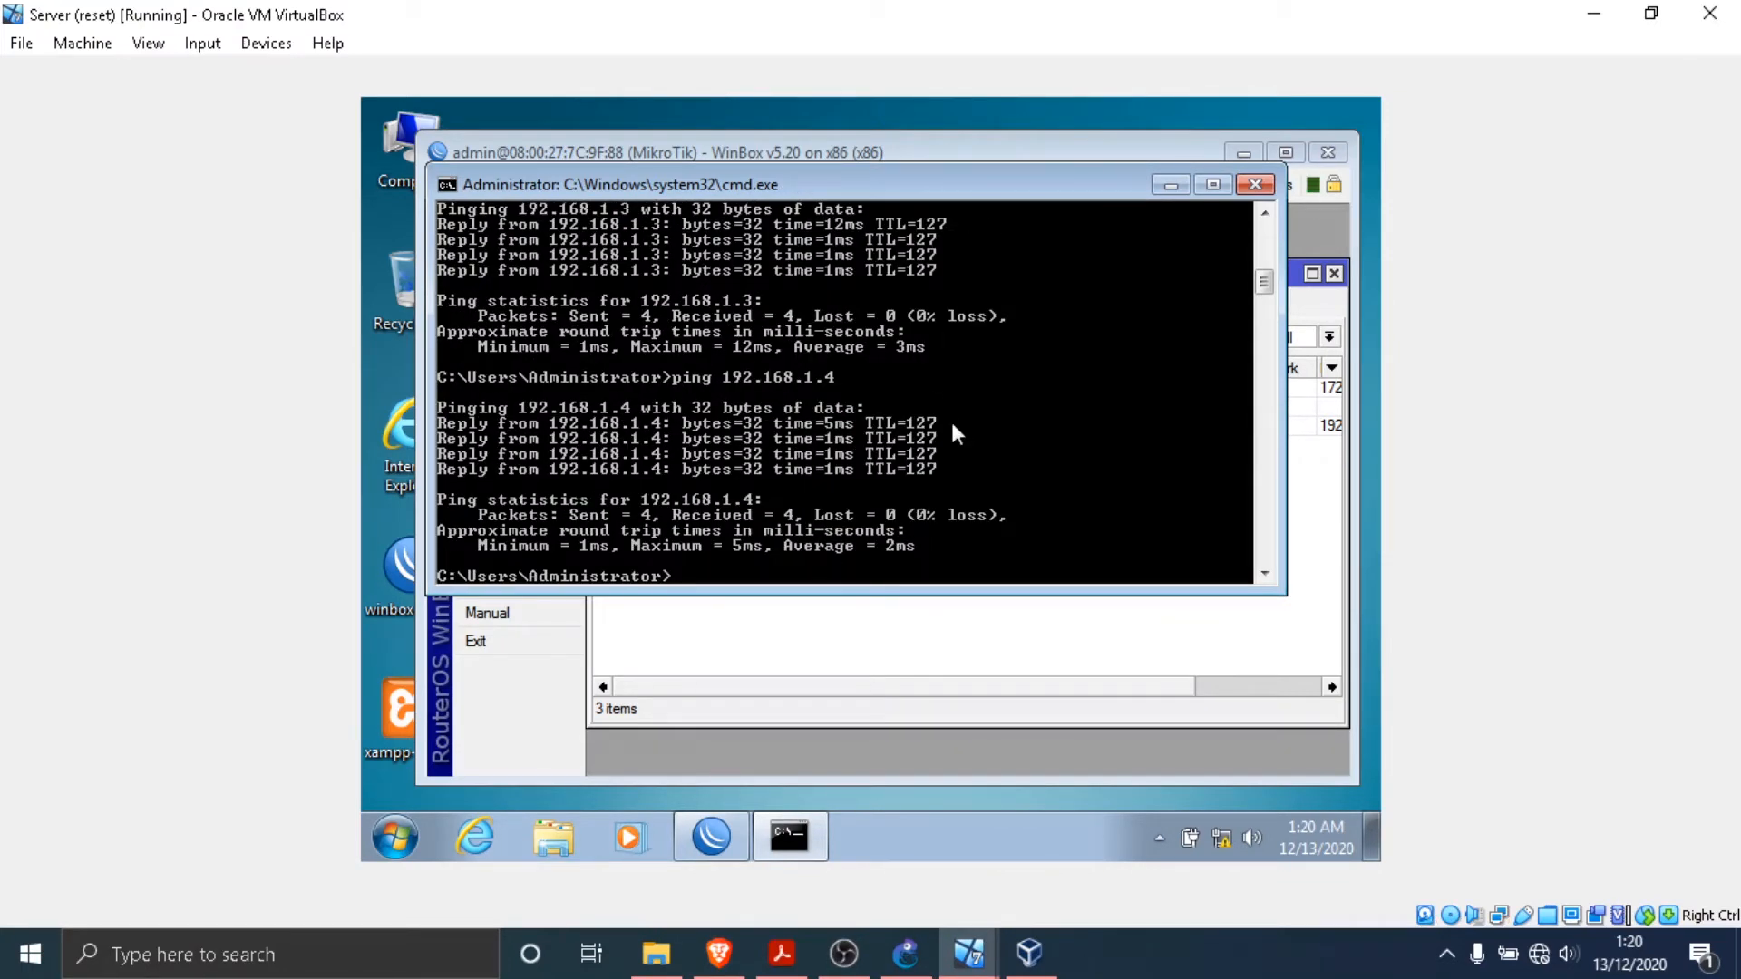
{"action": "left_click", "coordinate": [1169, 187]}
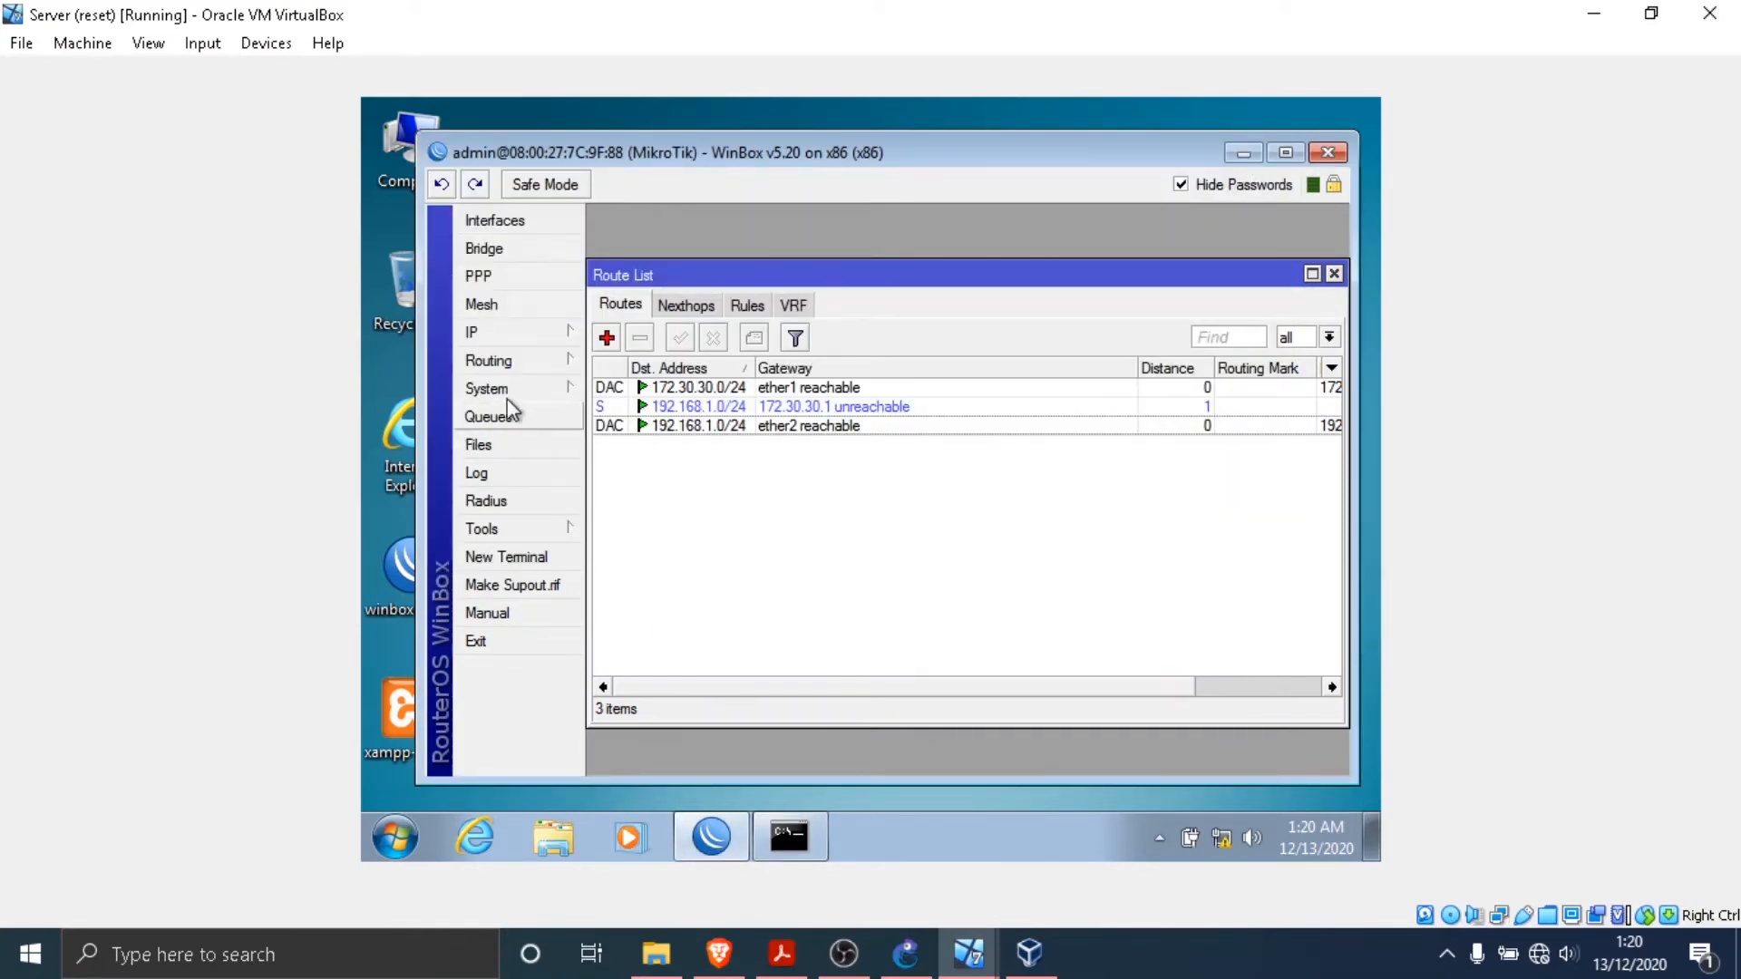
{"action": "left_click", "coordinate": [1241, 156]}
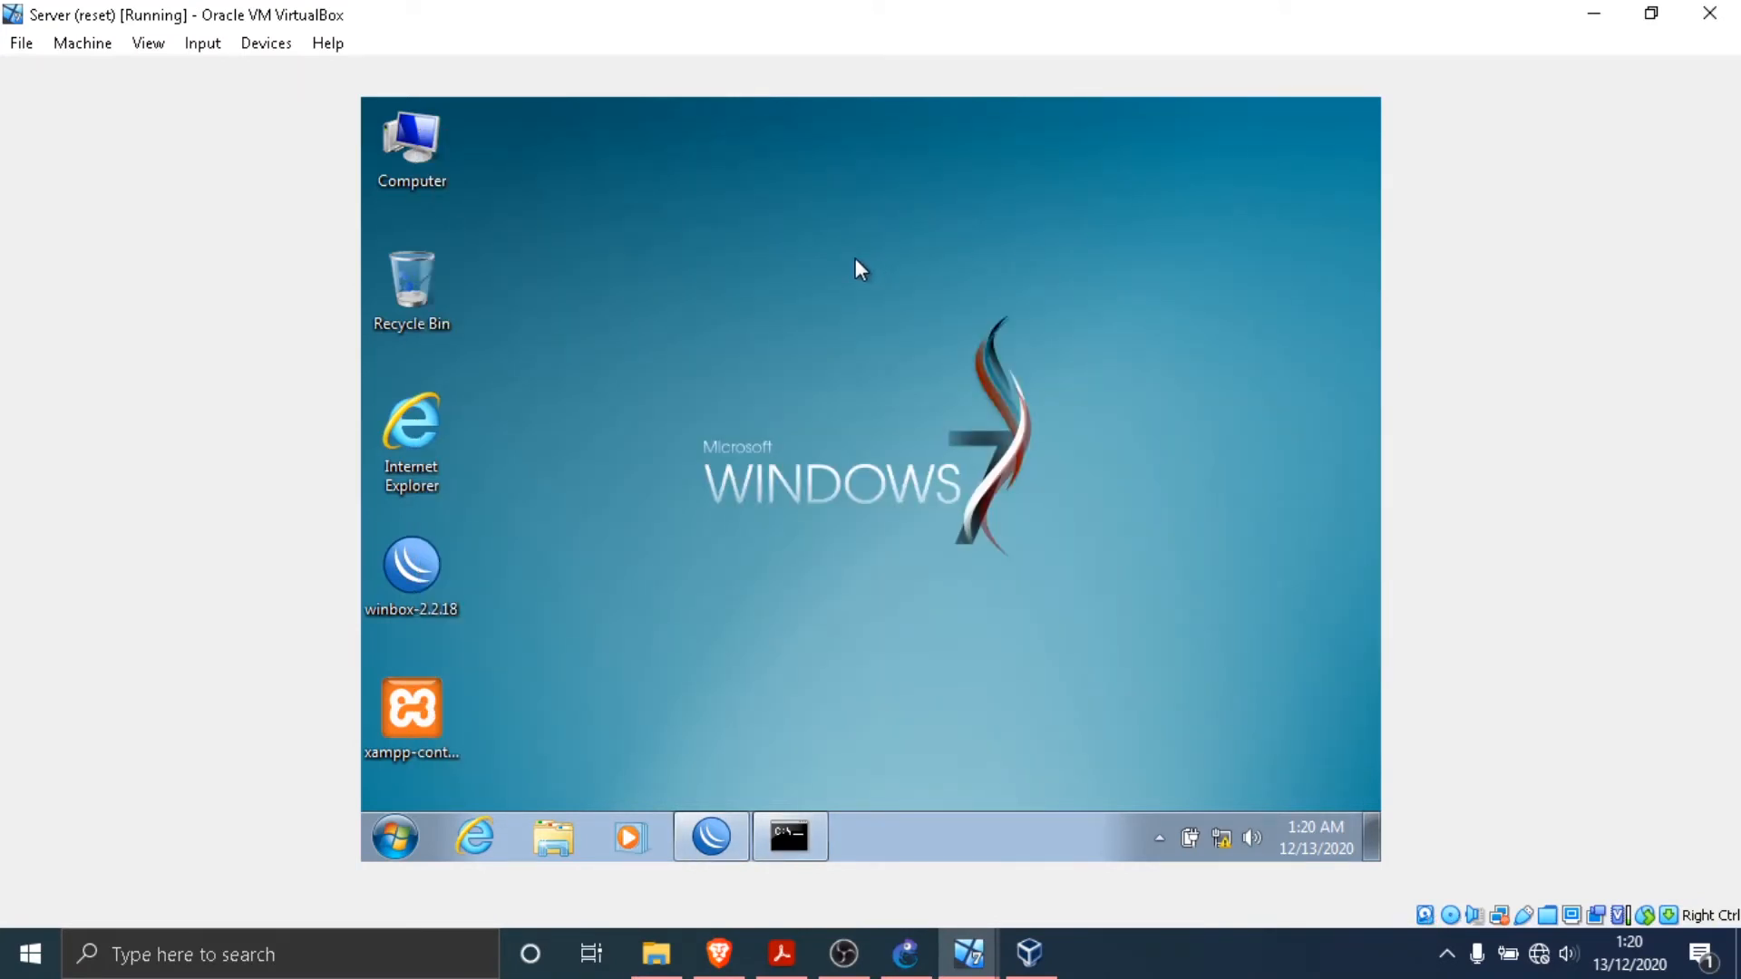
{"action": "right_click", "coordinate": [853, 254]}
{"action": "left_click", "coordinate": [936, 329]}
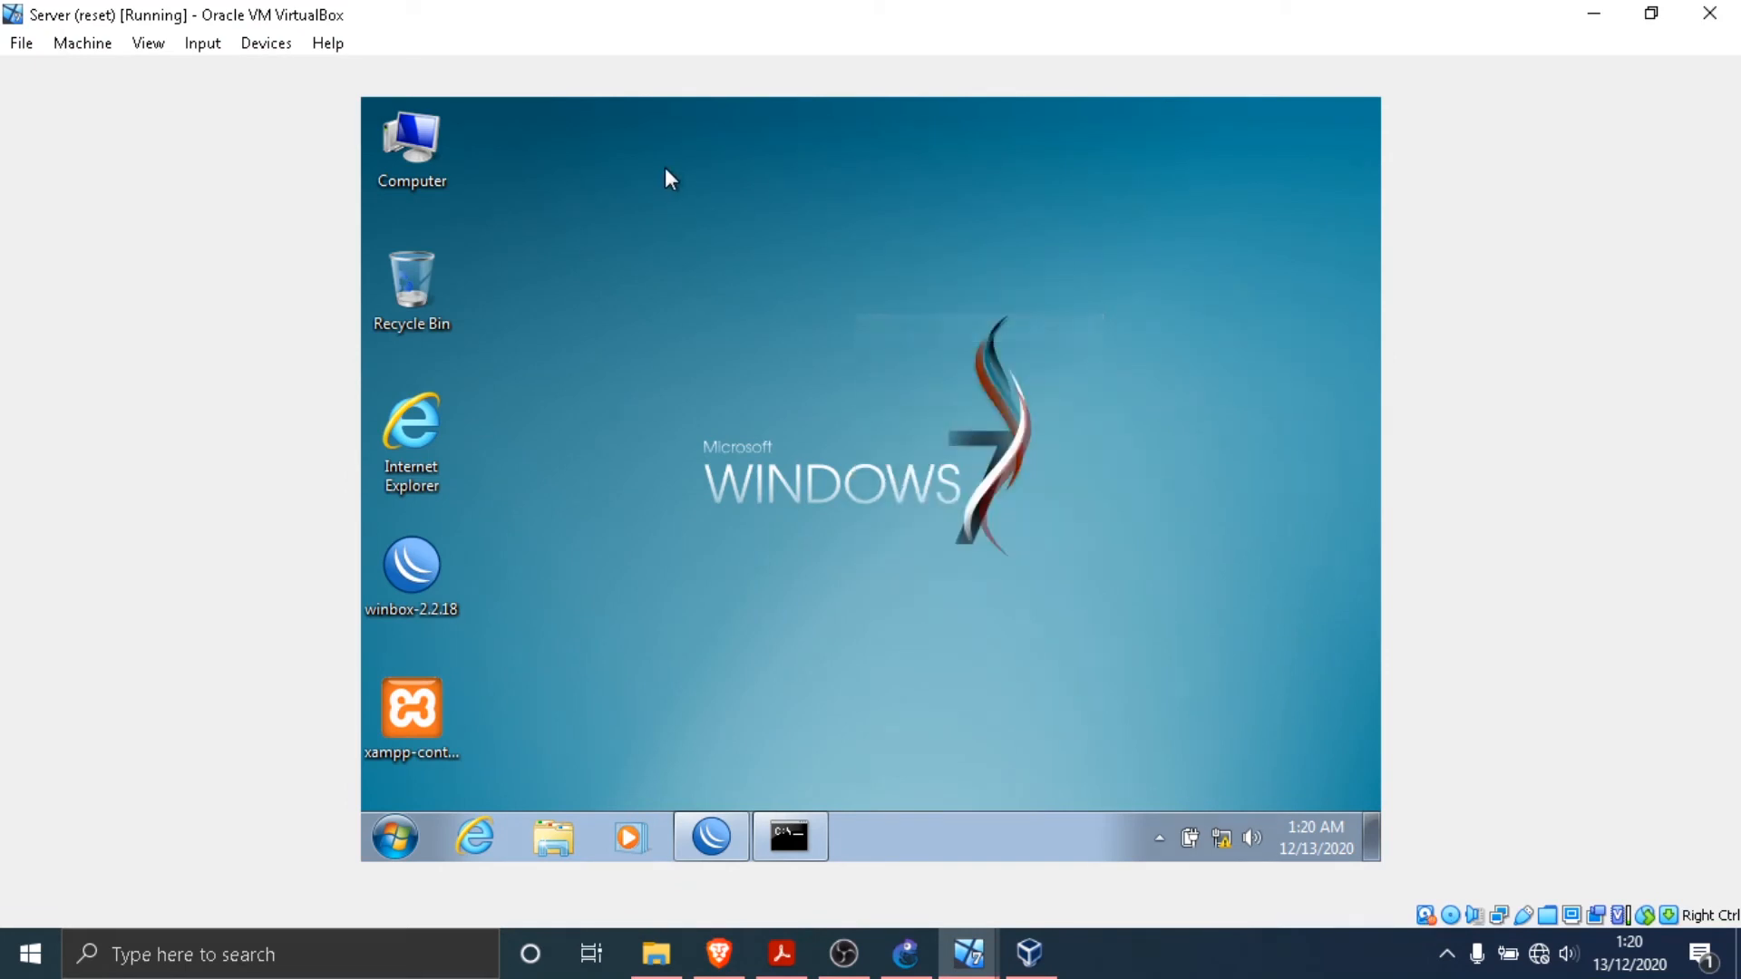
{"action": "right_click", "coordinate": [720, 194]}
{"action": "left_click", "coordinate": [776, 266]}
- Open the Compressed folder on the shared Downloads drive (Z:) and browse its archives
{"action": "double_click", "coordinate": [410, 145]}
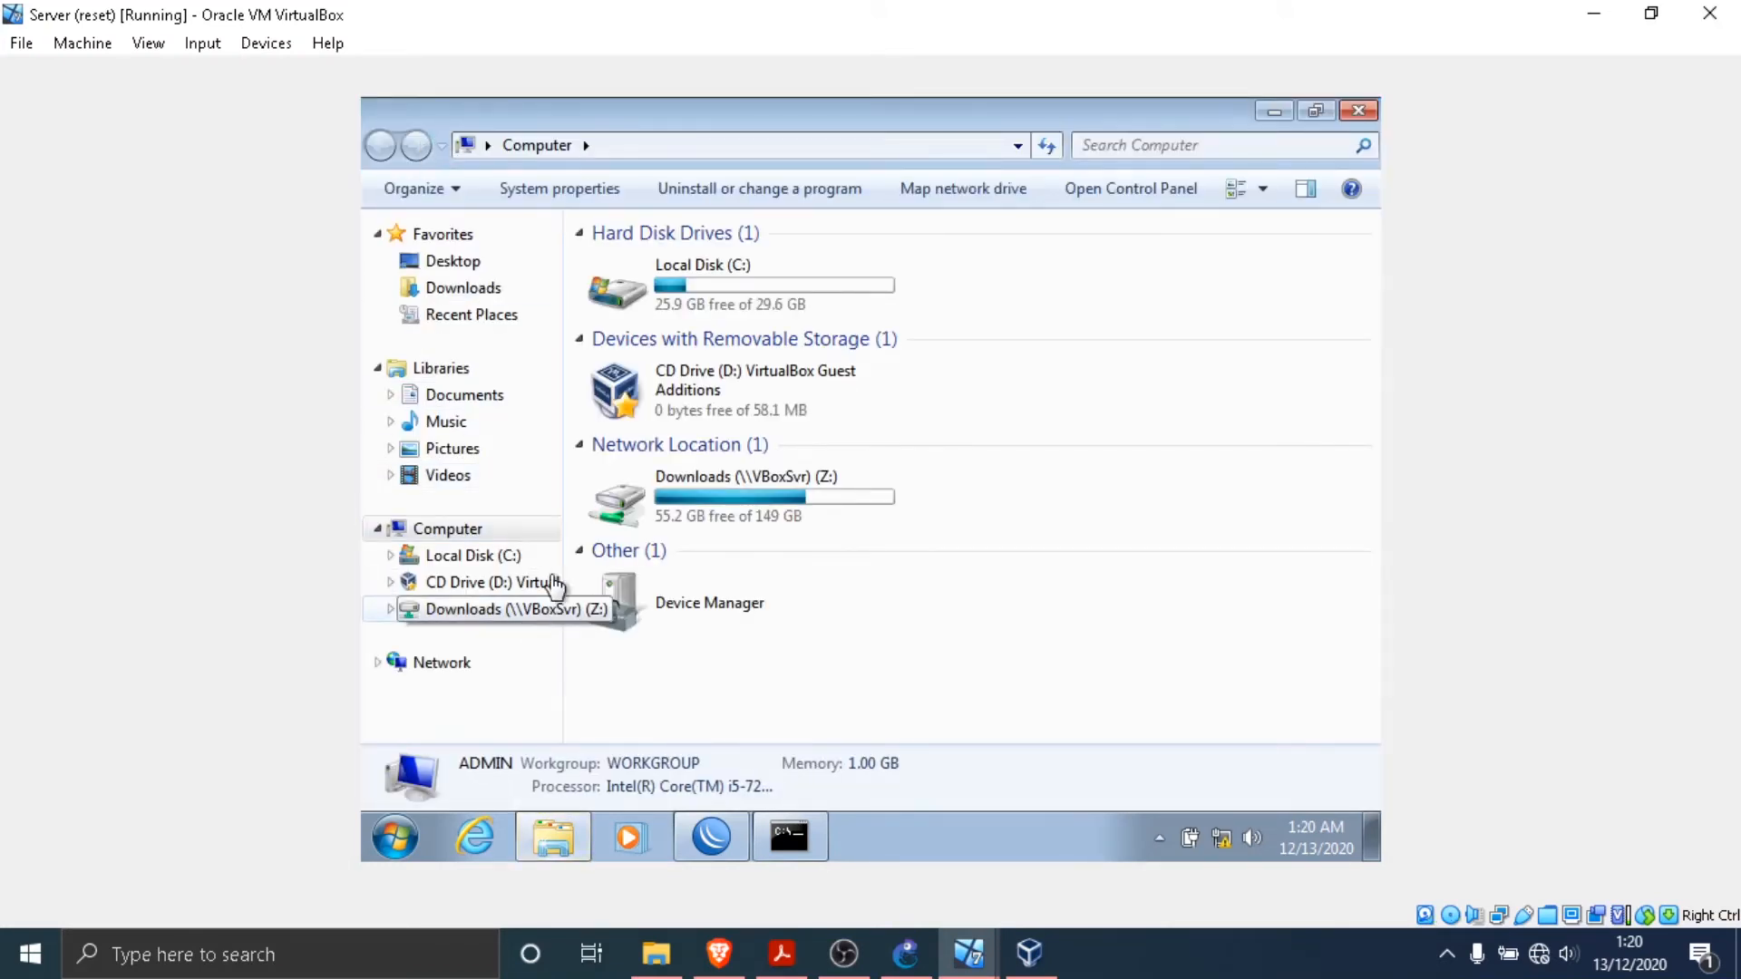
{"action": "double_click", "coordinate": [726, 504]}
{"action": "scroll", "coordinate": [767, 458], "scroll_direction": "down", "scroll_amount": 3}
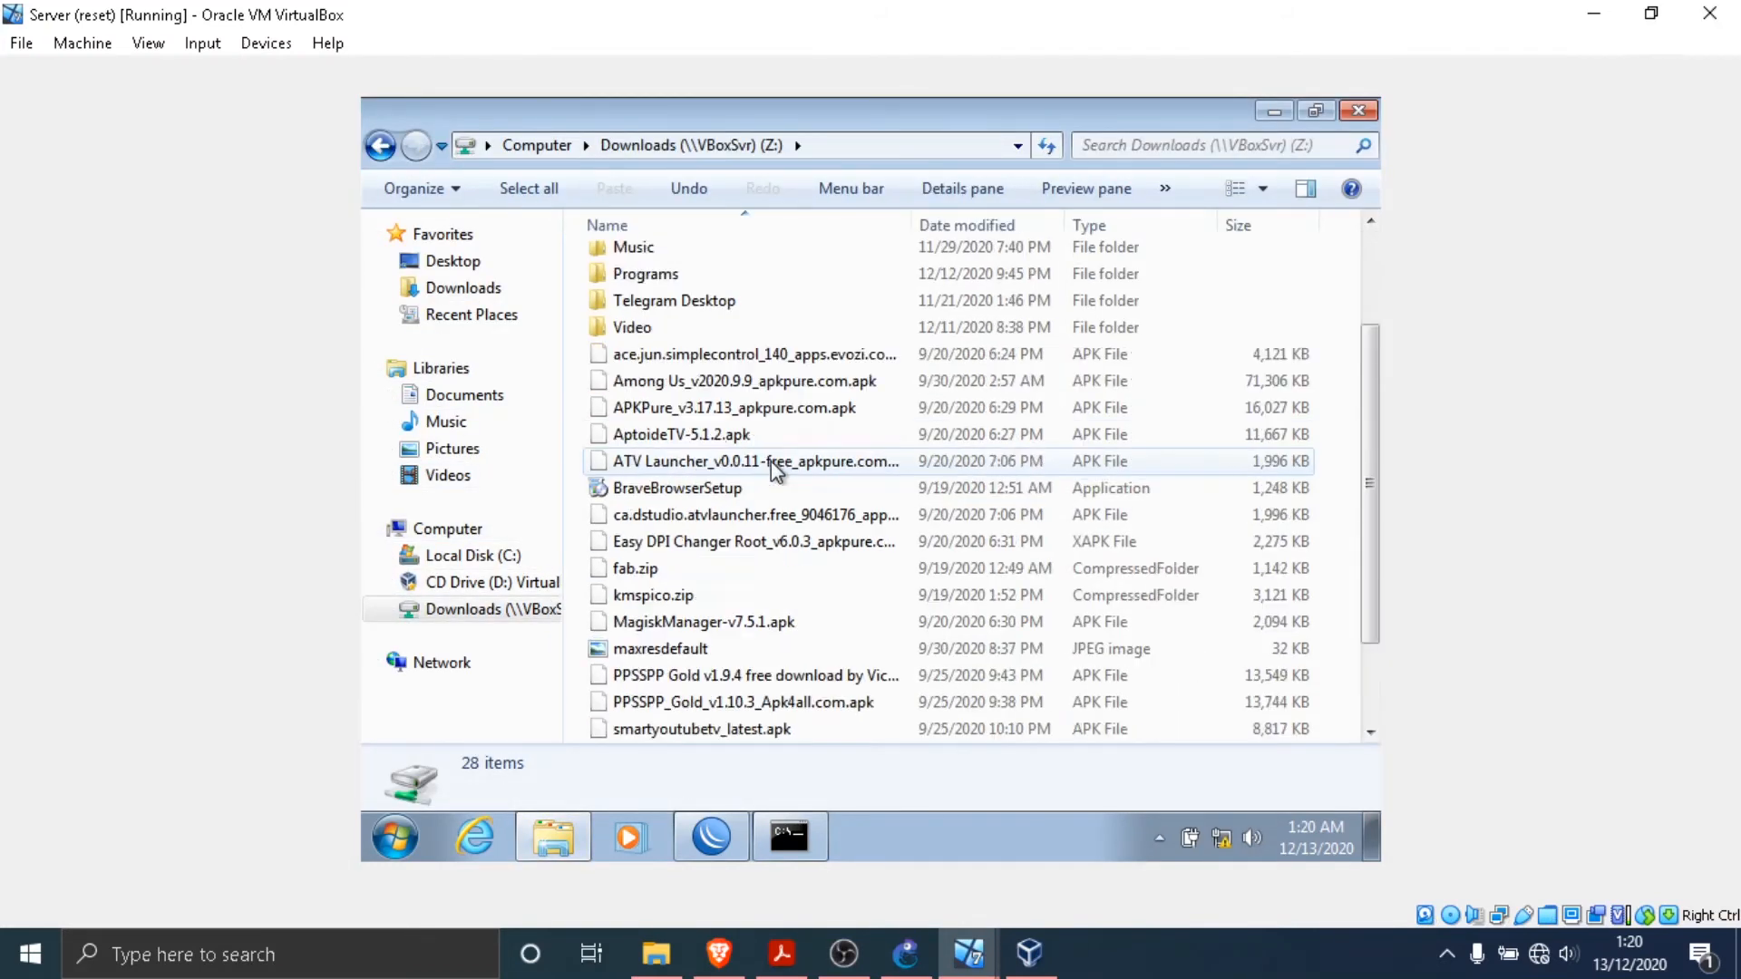
{"action": "scroll", "coordinate": [775, 481], "scroll_direction": "up", "scroll_amount": 3}
{"action": "double_click", "coordinate": [692, 288]}
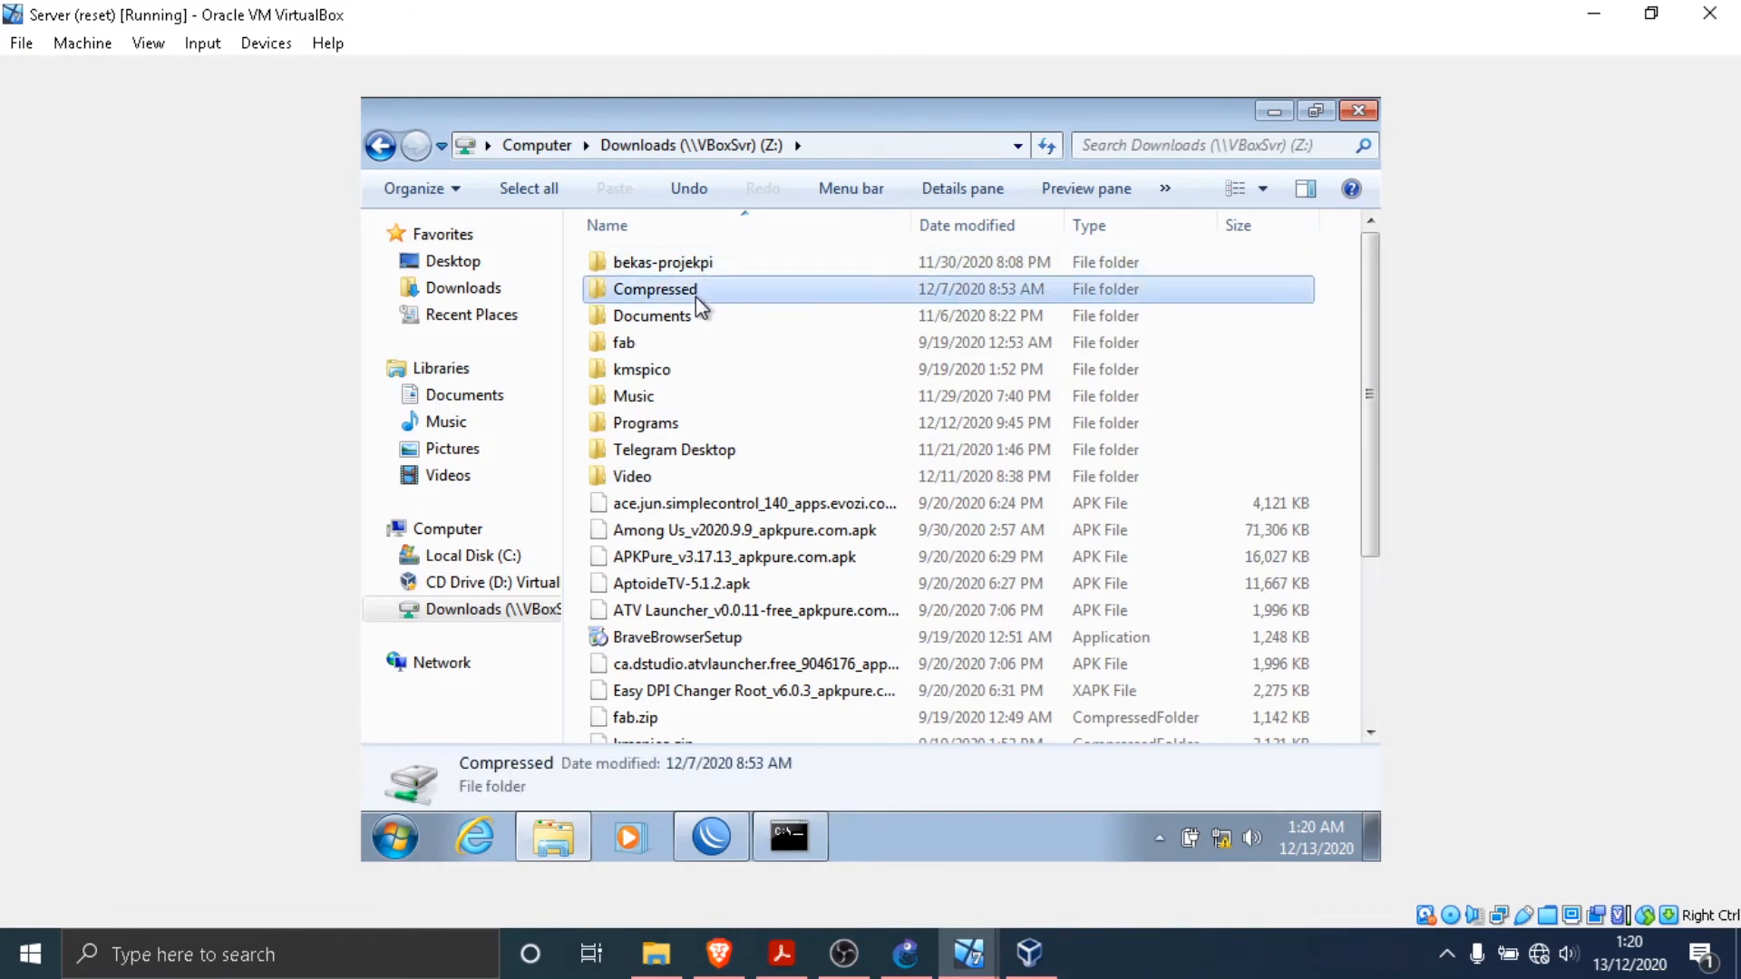
{"action": "scroll", "coordinate": [819, 362], "scroll_direction": "down", "scroll_amount": 2}
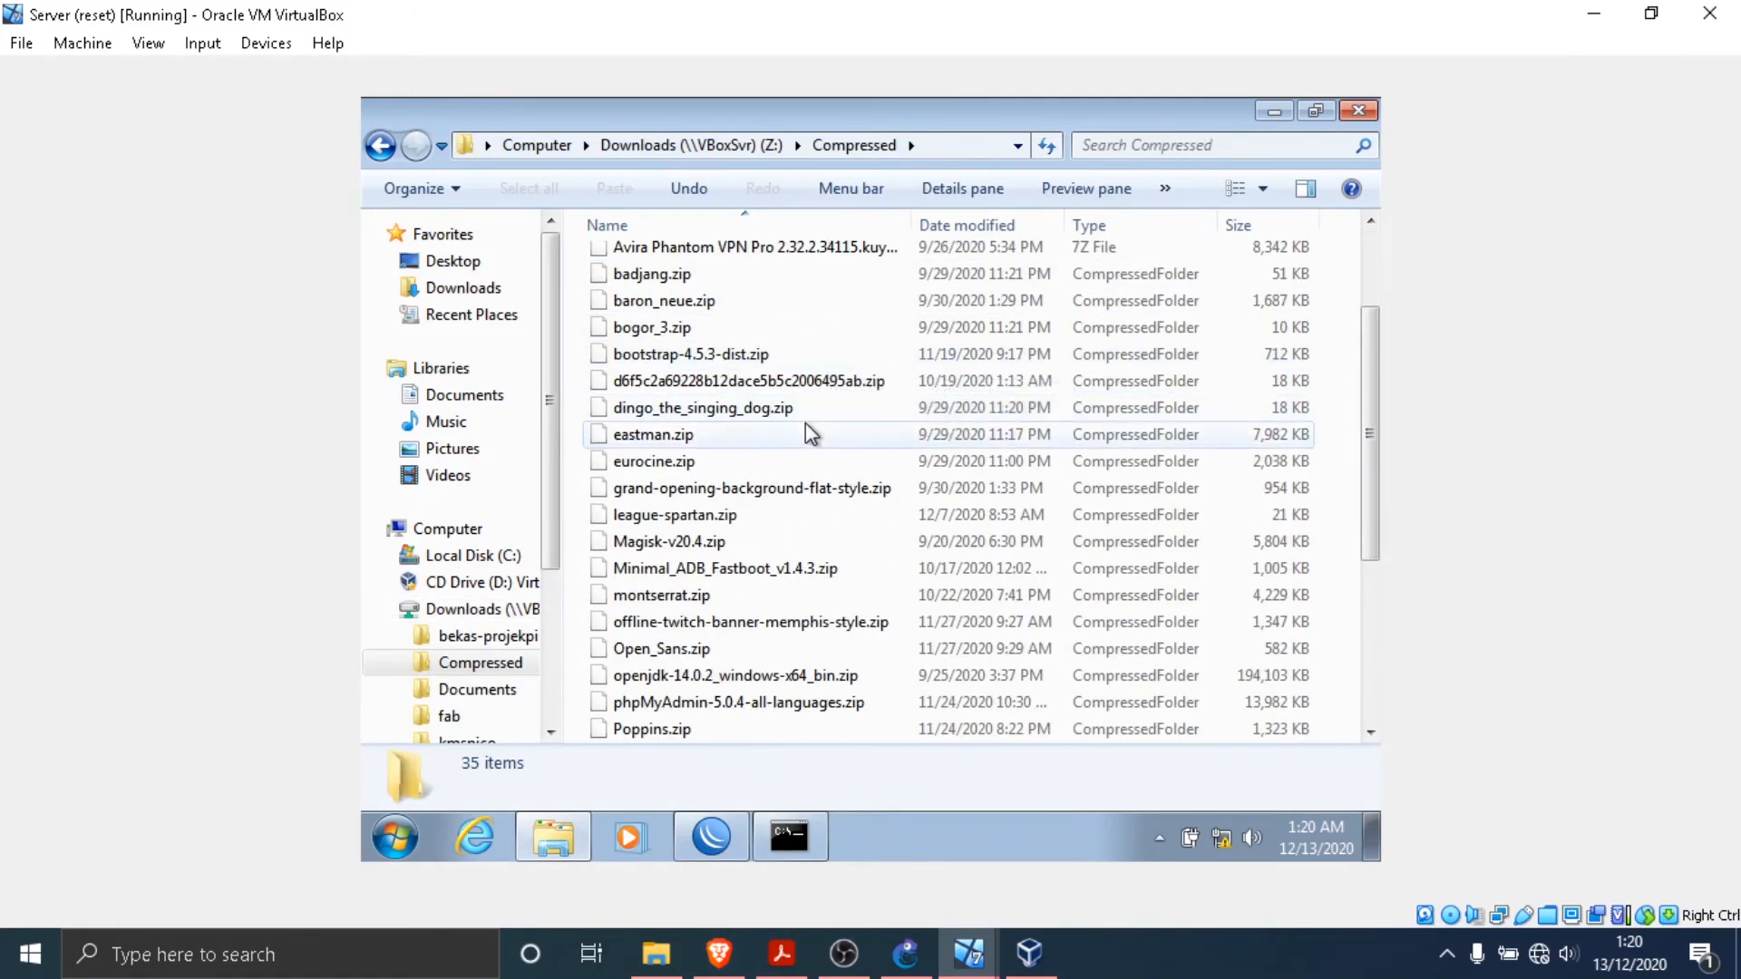
{"action": "scroll", "coordinate": [810, 417], "scroll_direction": "down", "scroll_amount": 4}
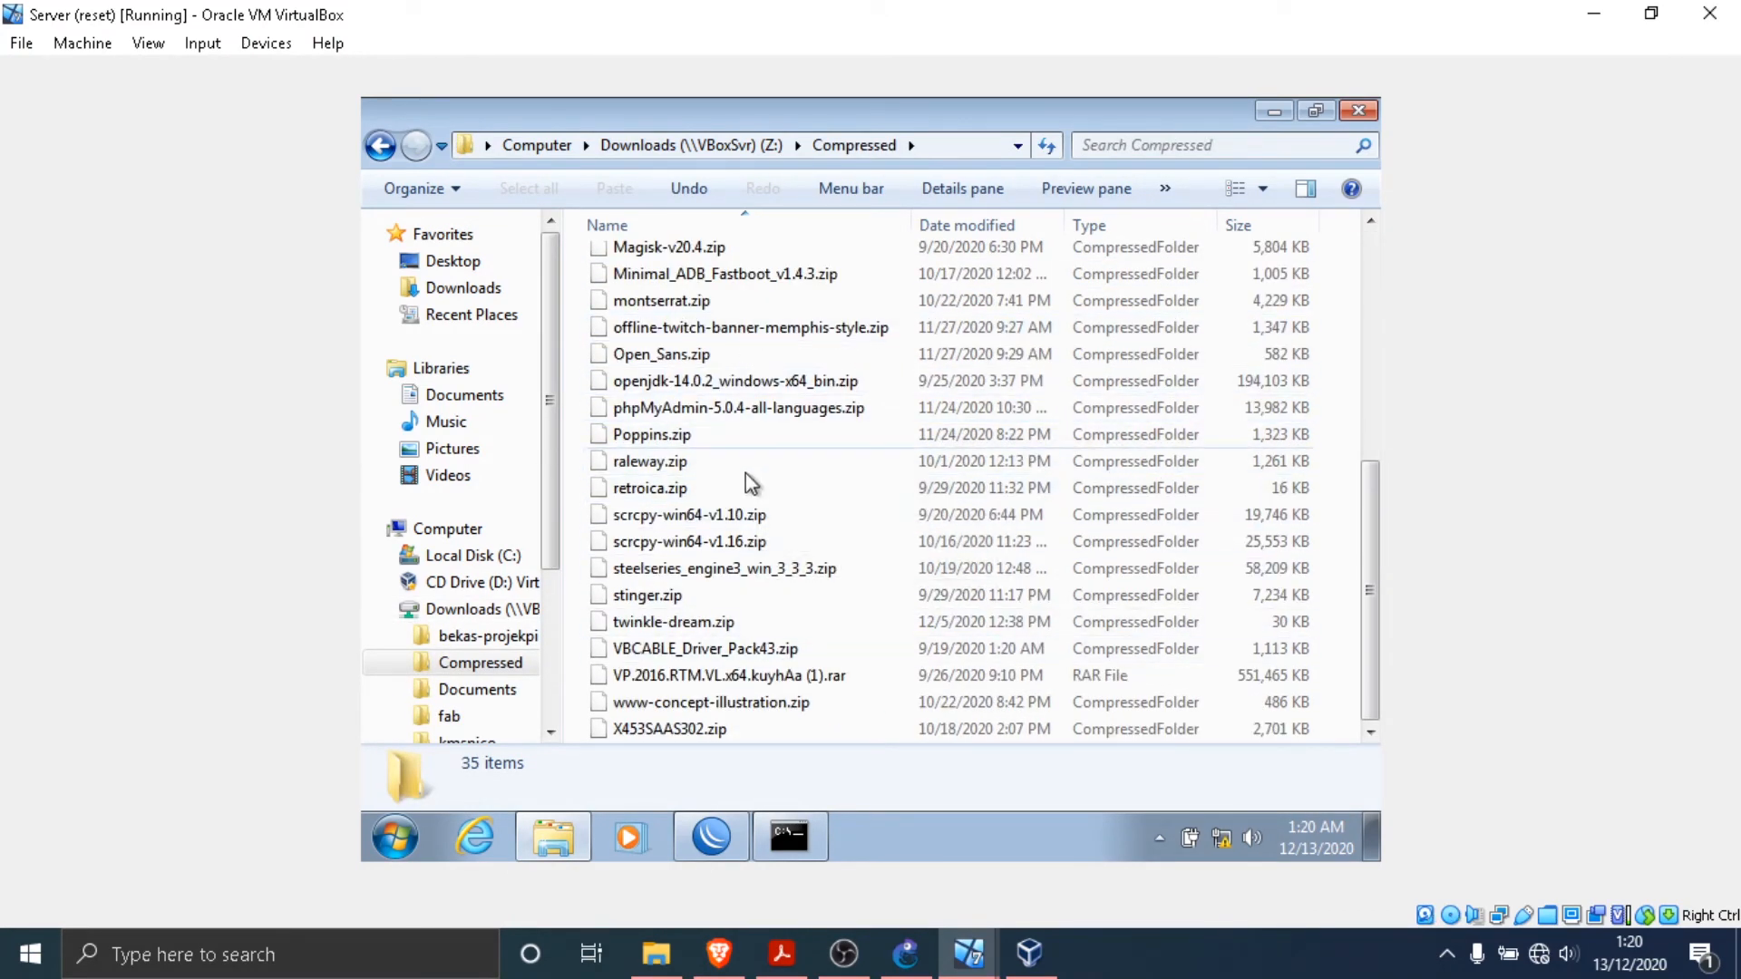
- Copy steelseries_engine3_win_3_3_3.zip from the Compressed folder into the Server's local Downloads folder
{"action": "left_click", "coordinate": [754, 567]}
{"action": "right_click", "coordinate": [764, 569]}
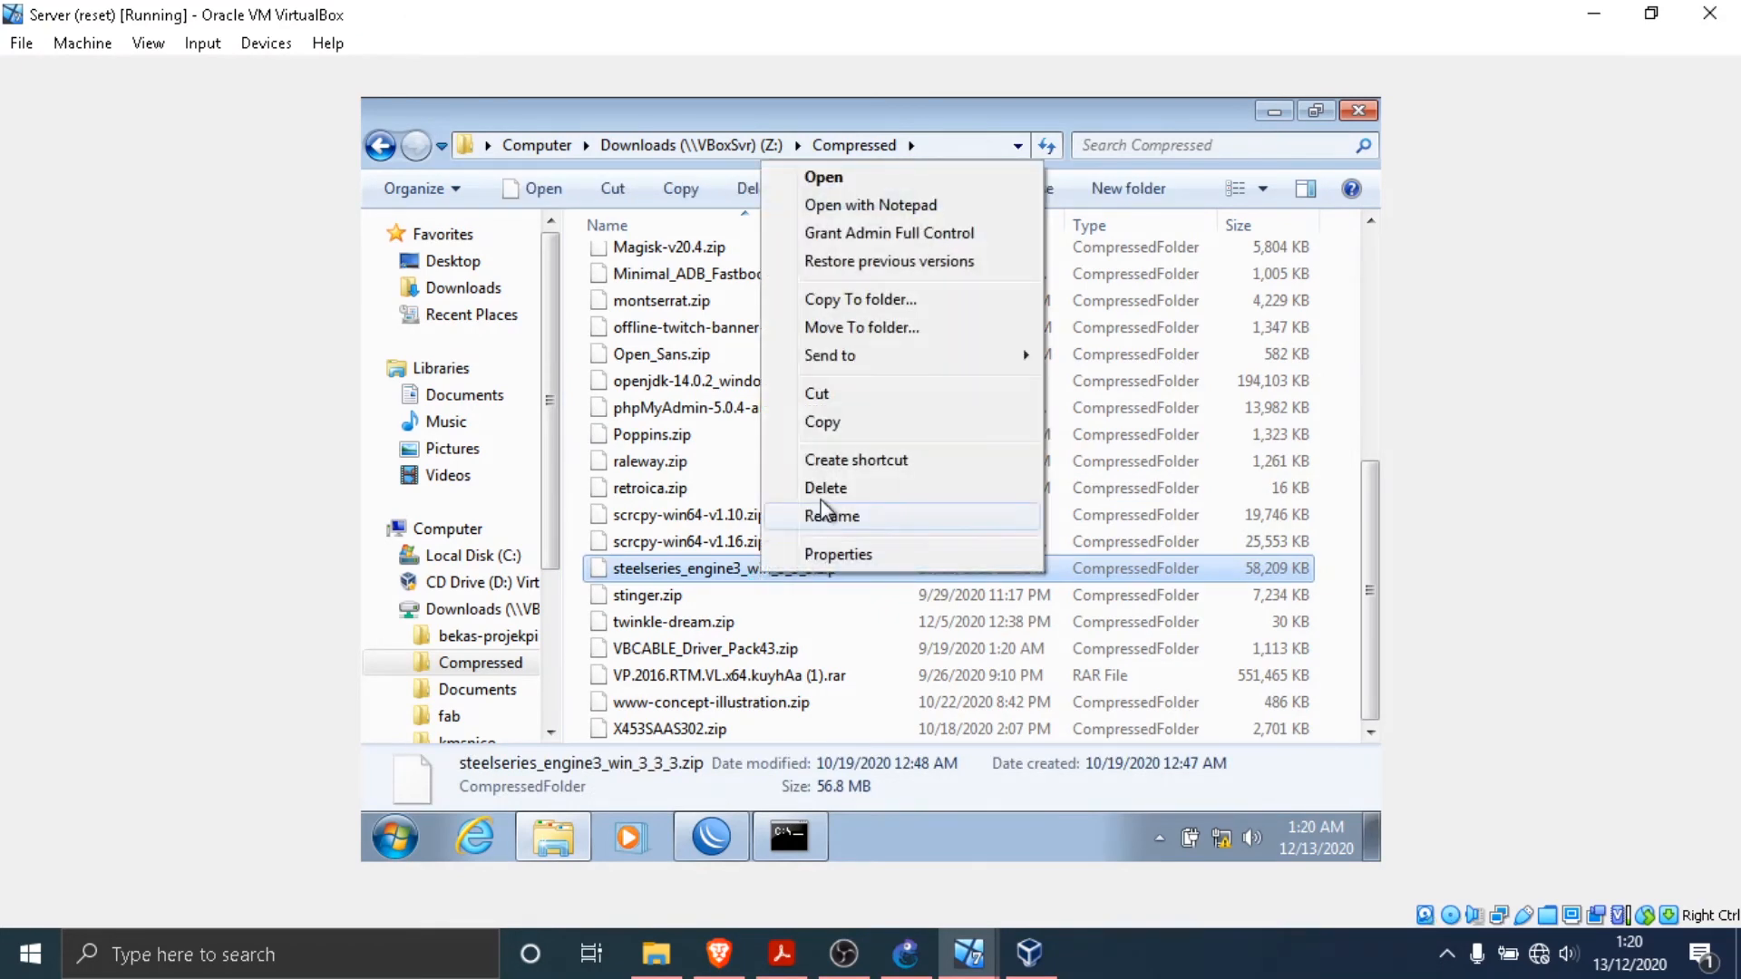
{"action": "left_click", "coordinate": [823, 421]}
{"action": "left_click", "coordinate": [454, 288]}
{"action": "right_click", "coordinate": [852, 453]}
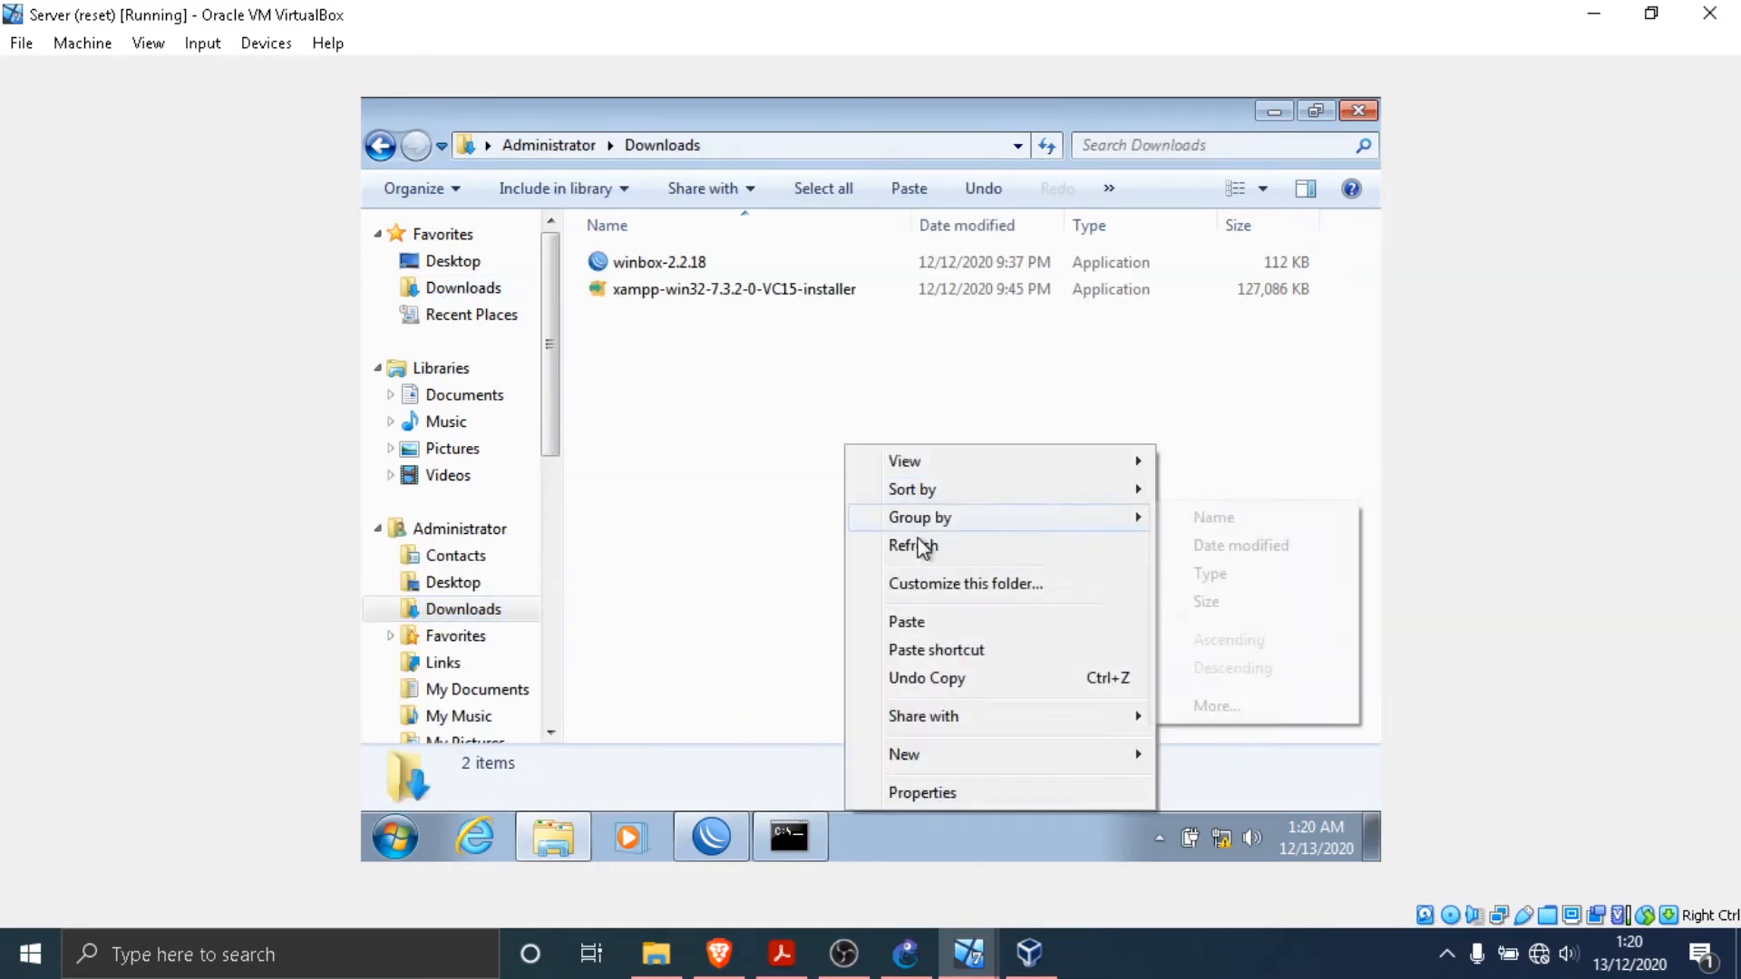
{"action": "left_click", "coordinate": [943, 622]}
{"action": "left_click", "coordinate": [747, 411]}
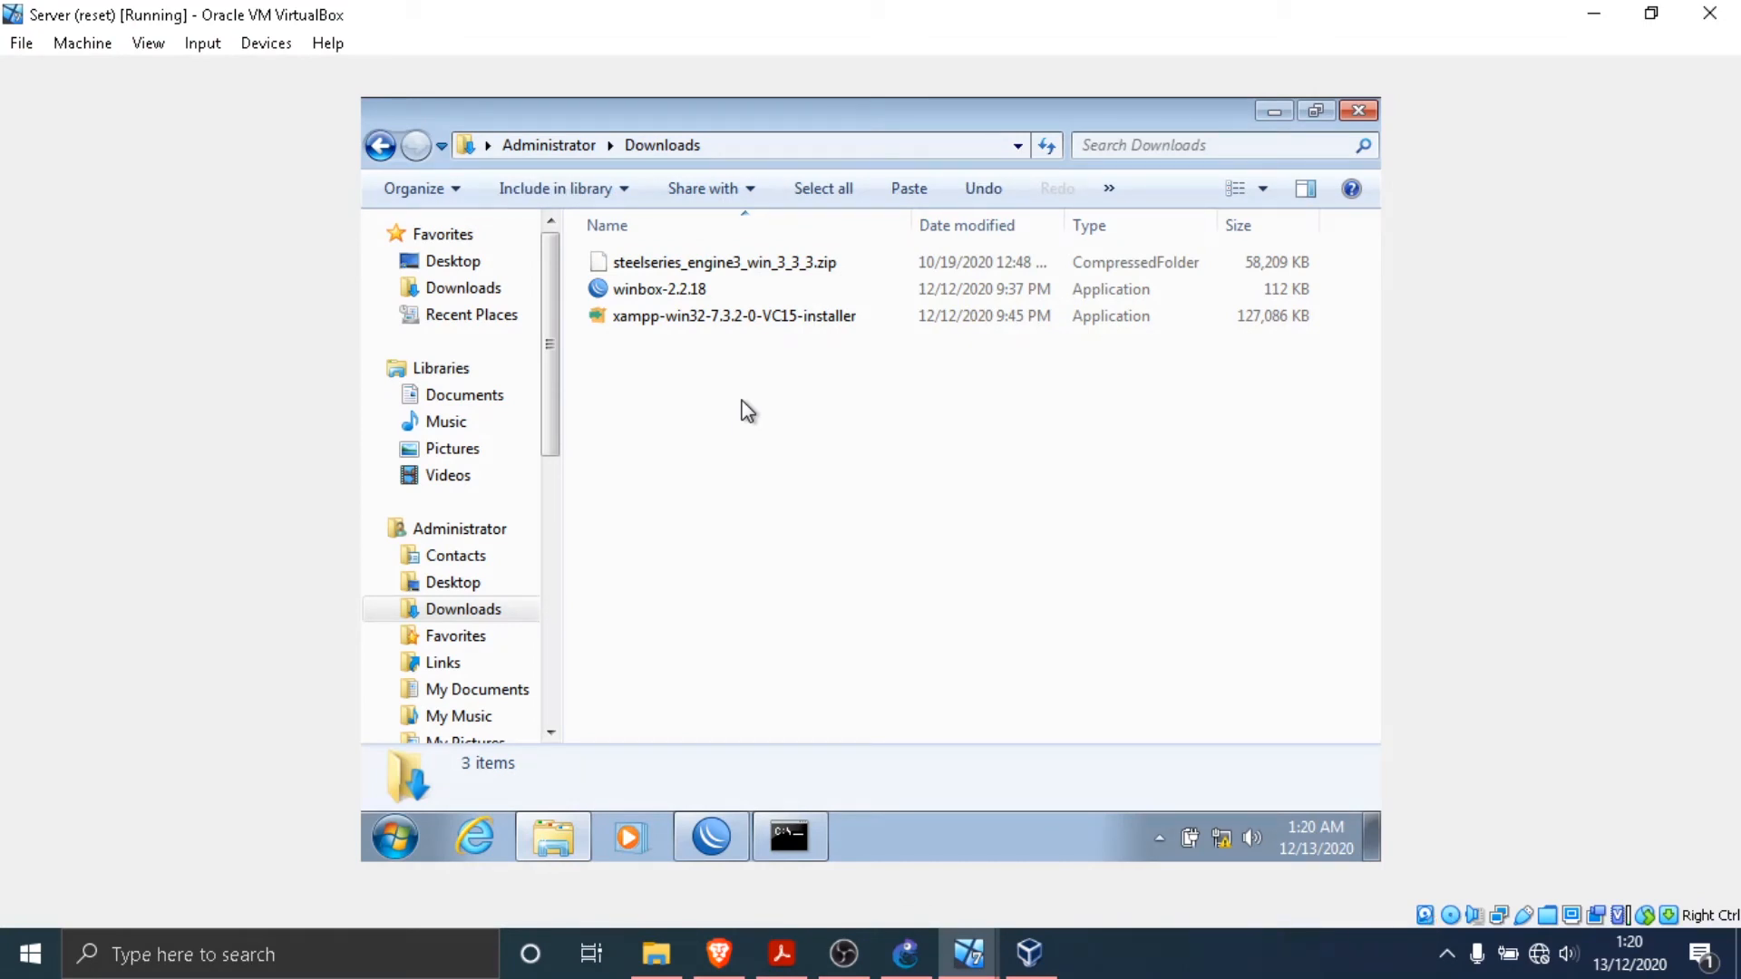
- Rename steelseries_engine3_win_3_3_3.zip in the Downloads folder to "File 50MB.zip"
{"action": "left_click", "coordinate": [821, 263]}
{"action": "left_click", "coordinate": [783, 374]}
{"action": "left_click", "coordinate": [816, 264]}
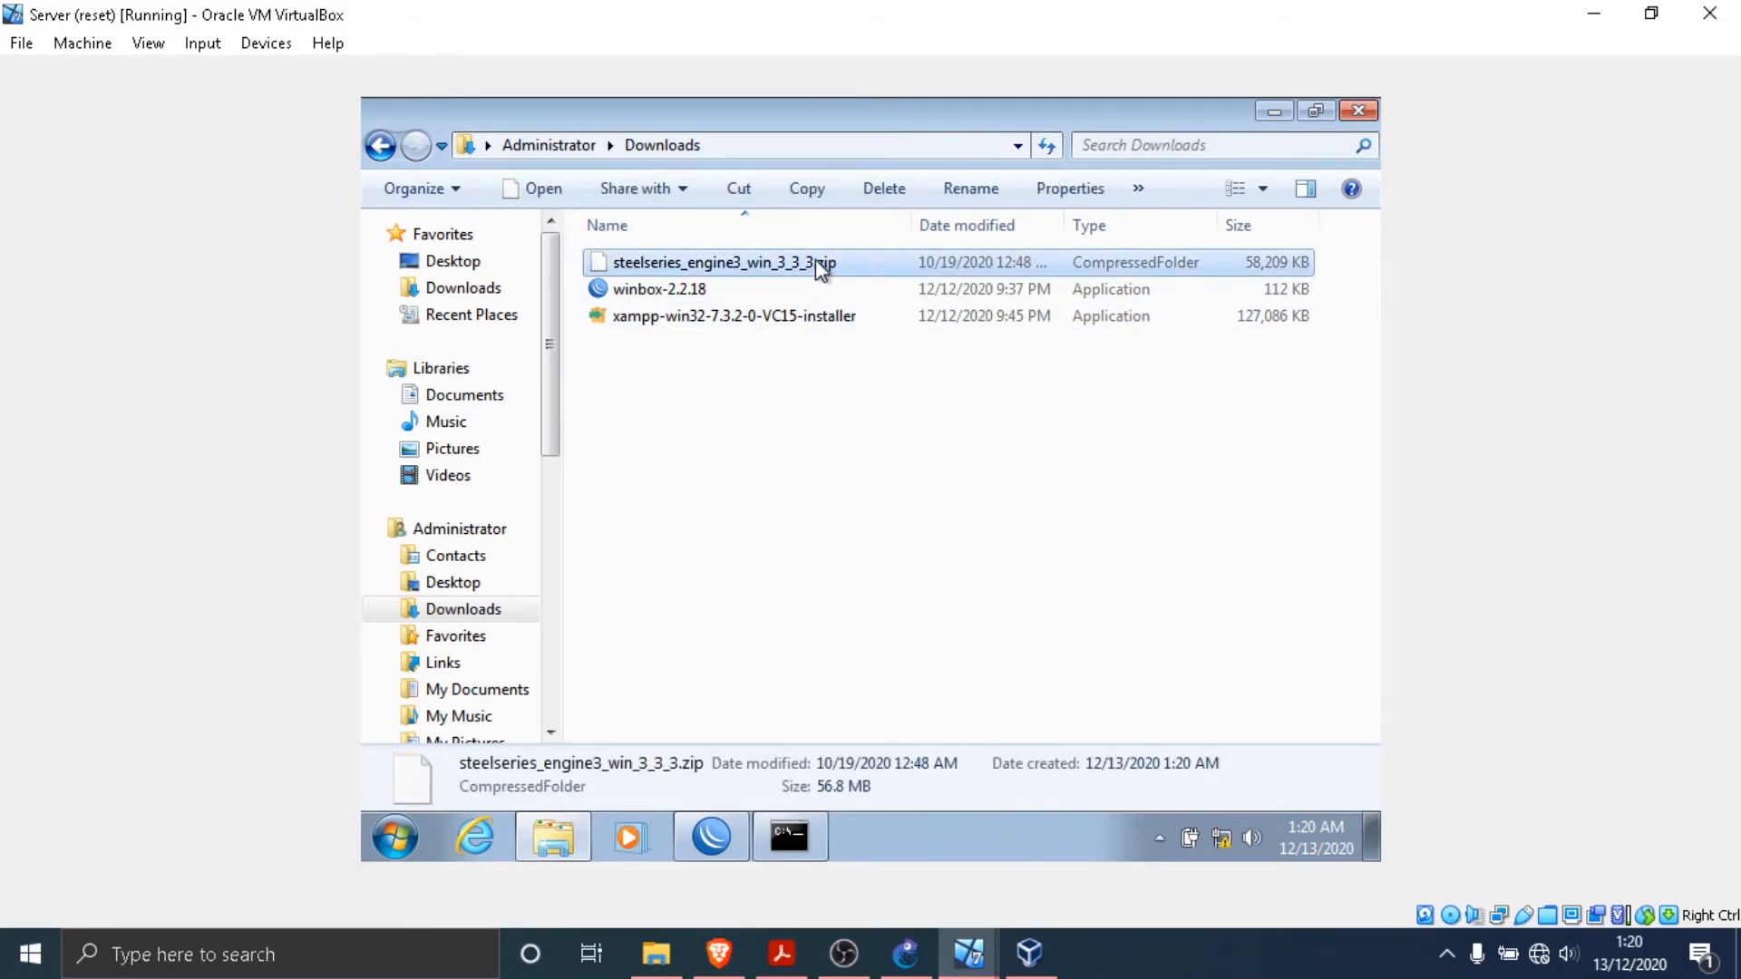
{"action": "right_click", "coordinate": [817, 264]}
{"action": "left_click", "coordinate": [709, 451]}
{"action": "left_click", "coordinate": [816, 264]}
{"action": "right_click", "coordinate": [821, 264]}
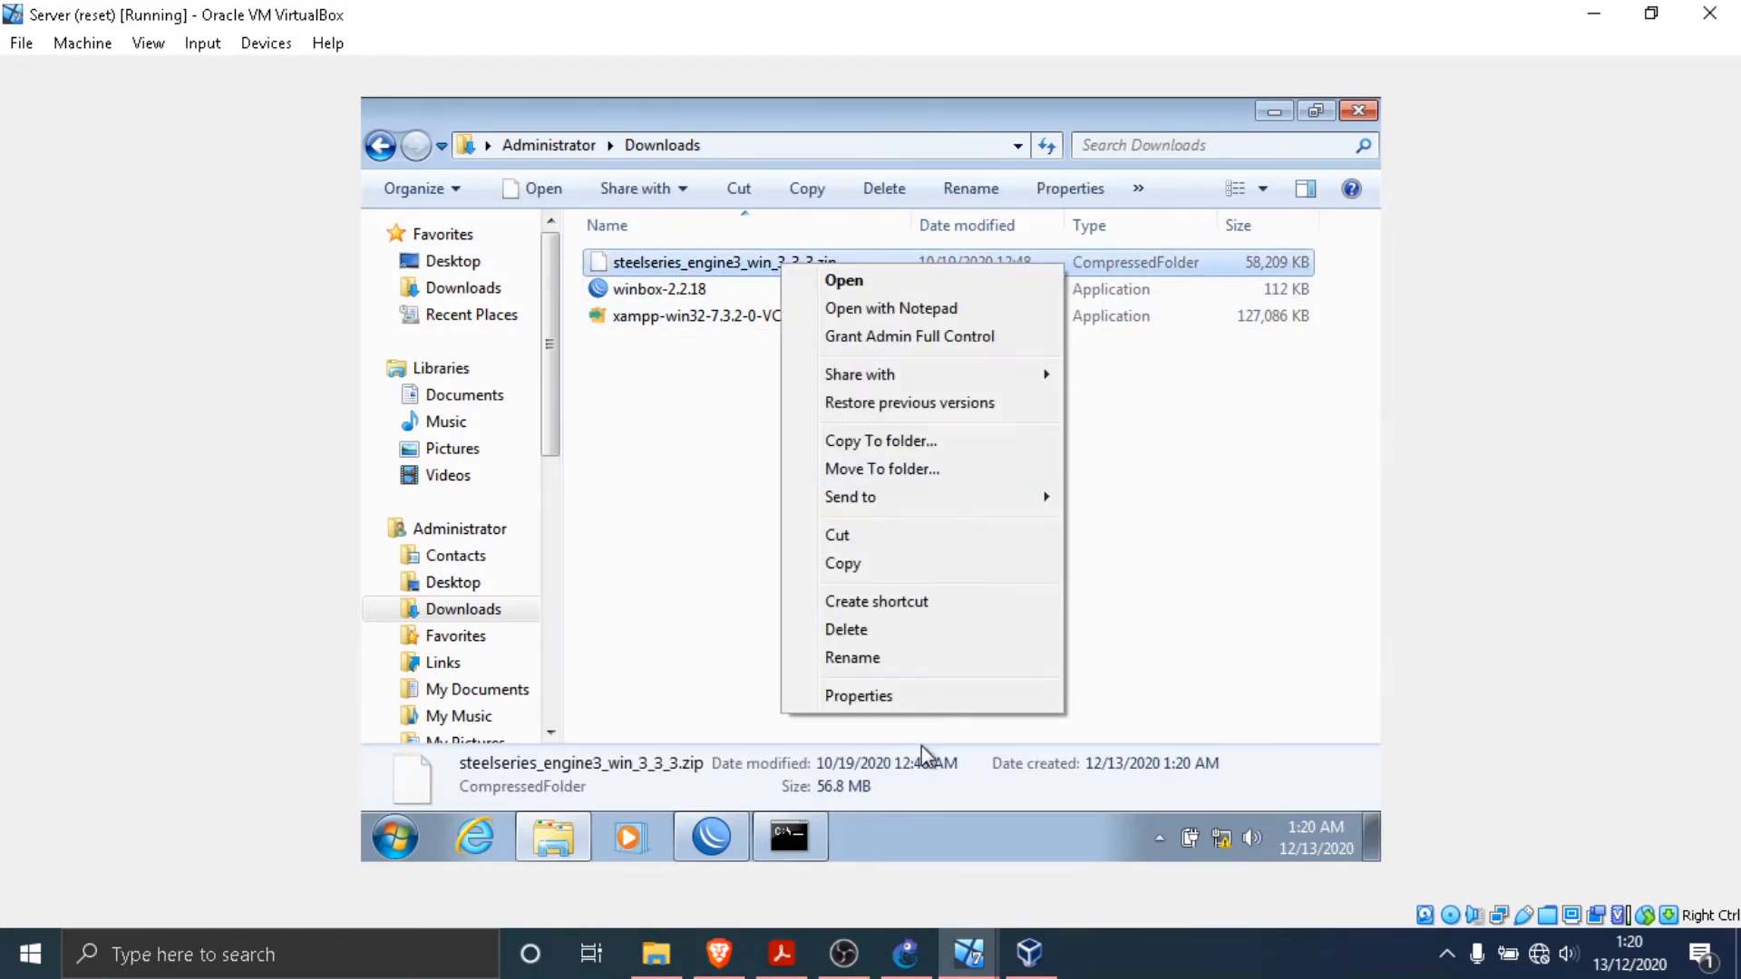
{"action": "left_click", "coordinate": [934, 662]}
{"action": "type", "text": "File "}
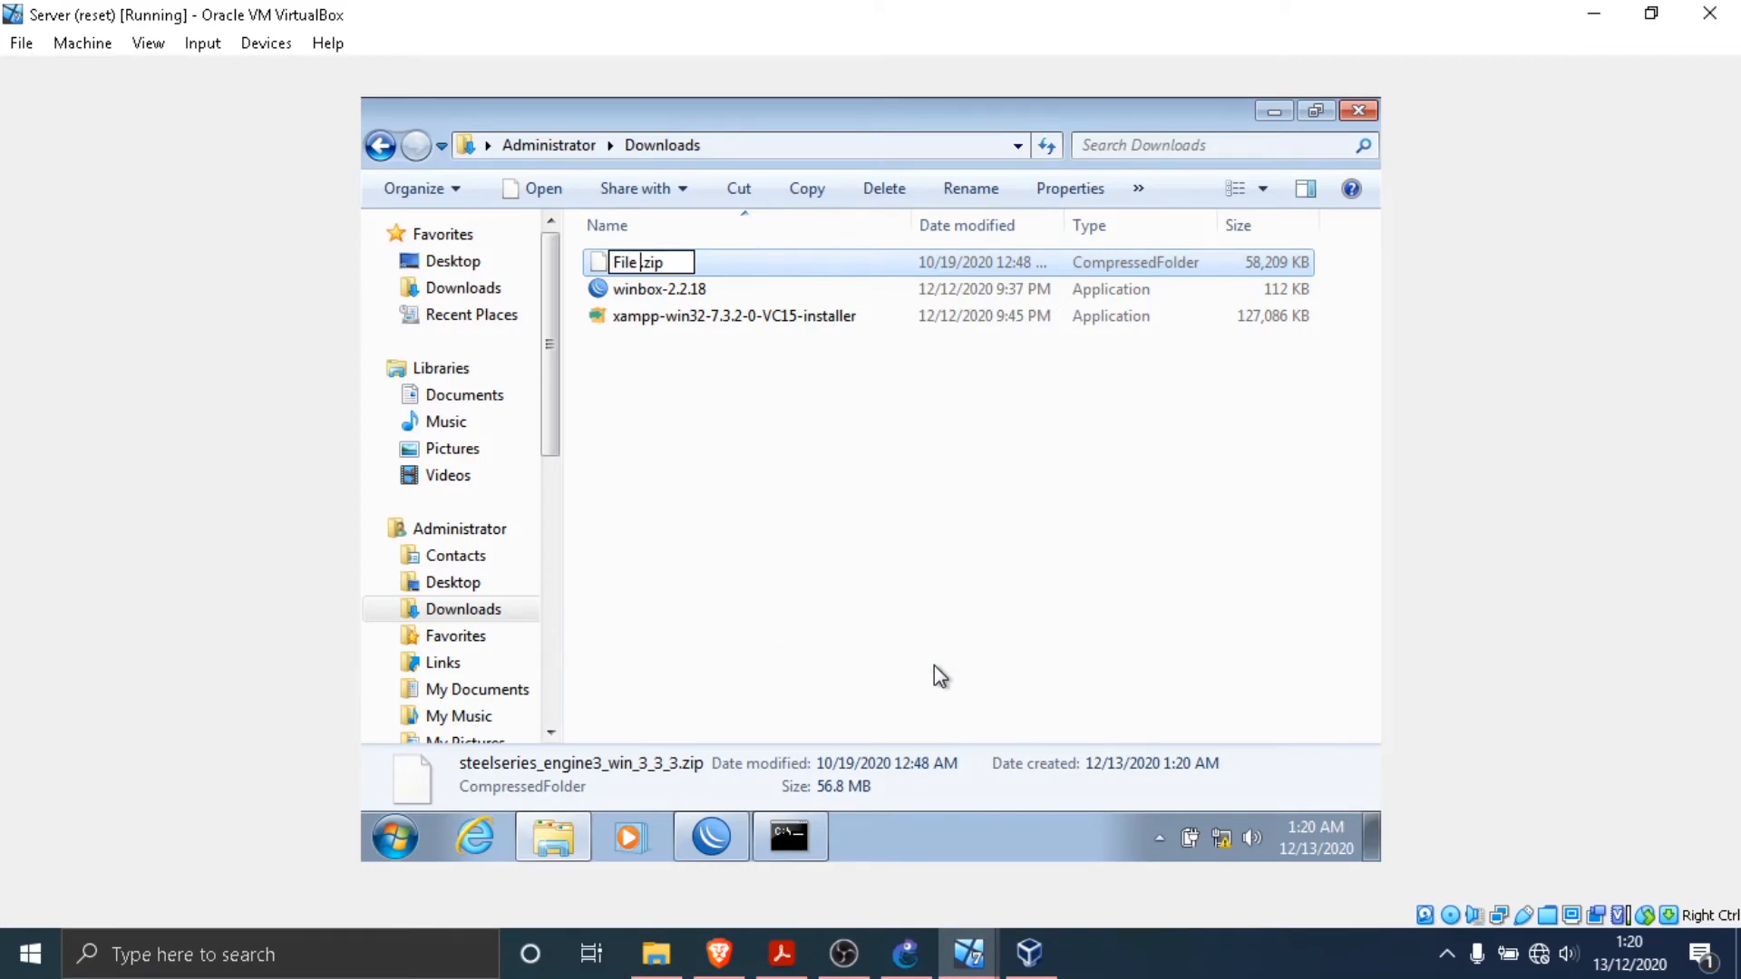
{"action": "type", "text": "50MB"}
{"action": "key", "text": "Return"}
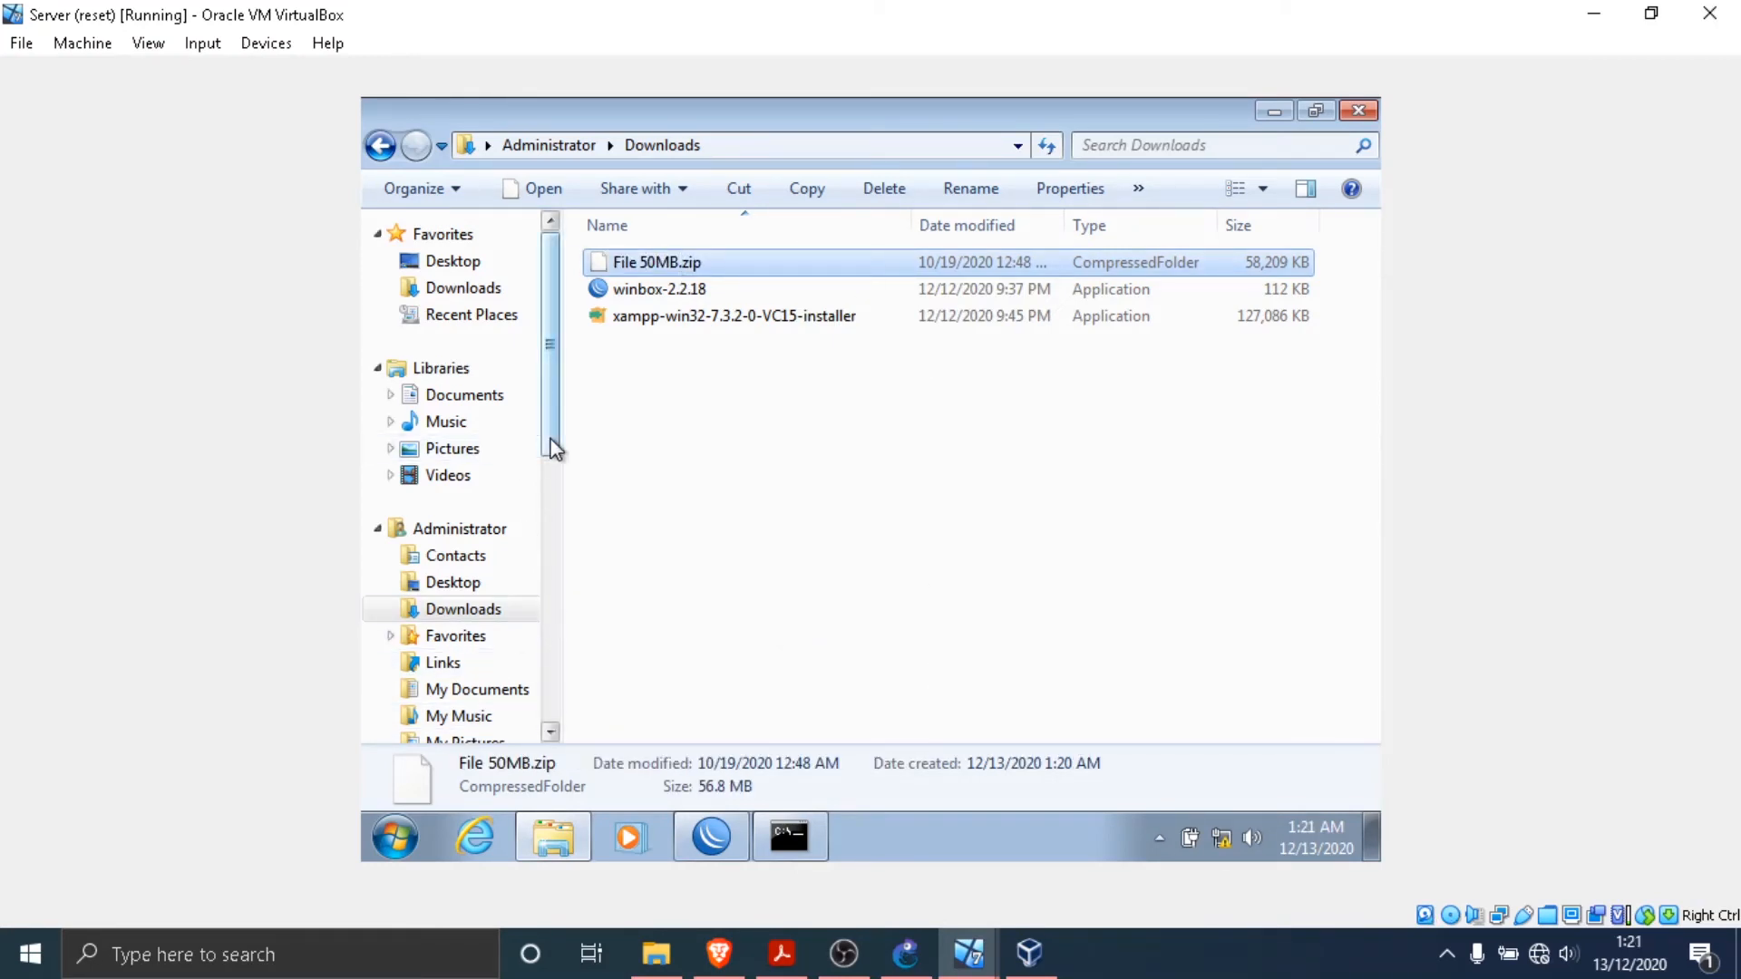
- Open the web server's root folder, C:\xampp\htdocs
{"action": "left_click_drag", "start_coordinate": [551, 447], "coordinate": [578, 562]}
{"action": "scroll", "coordinate": [578, 562], "scroll_direction": "down", "scroll_amount": 1}
{"action": "left_click", "coordinate": [504, 653]}
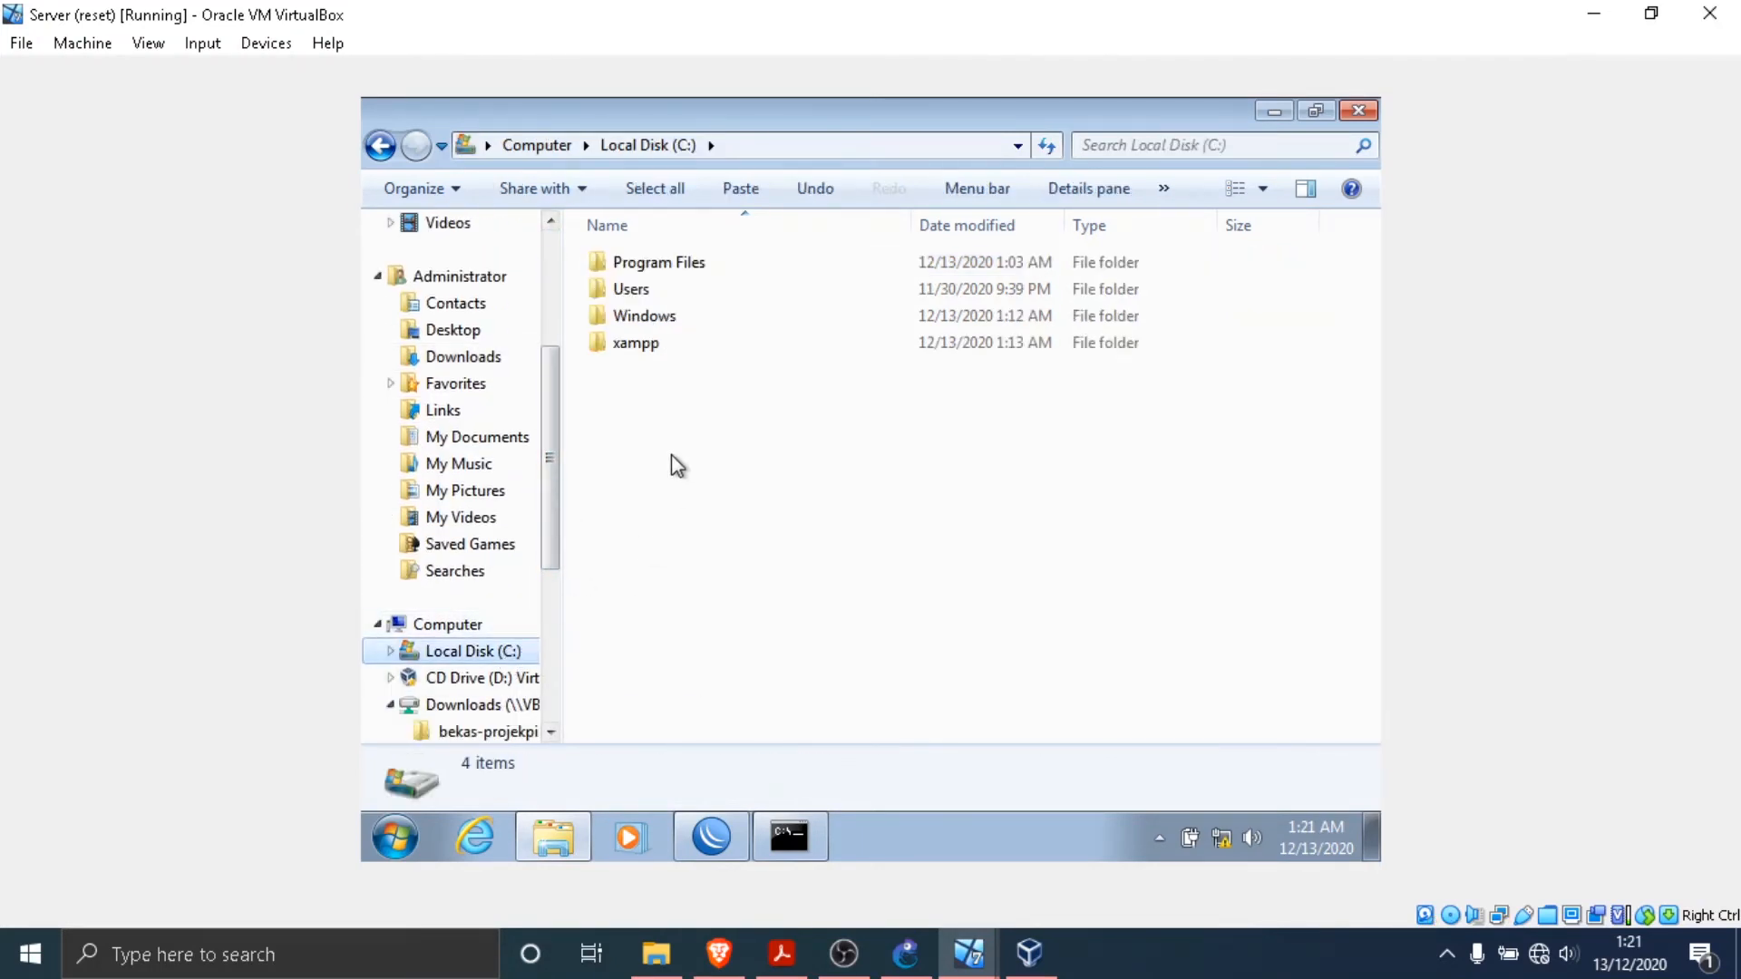
{"action": "double_click", "coordinate": [685, 347]}
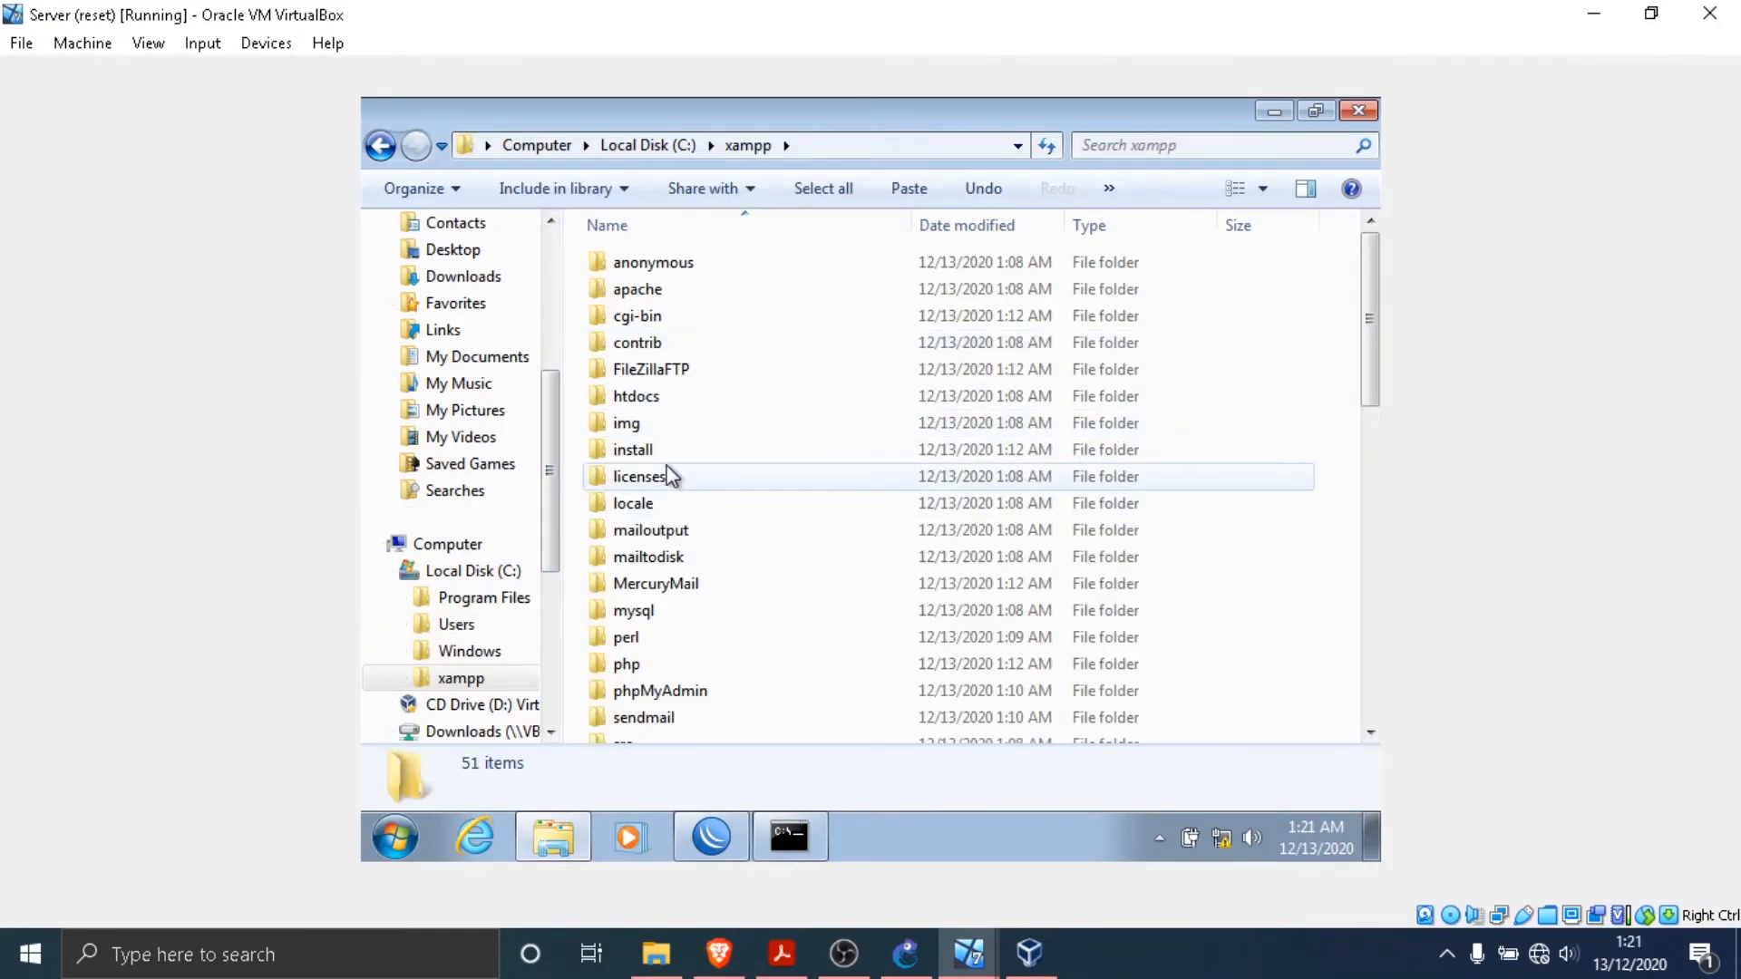
{"action": "double_click", "coordinate": [673, 397]}
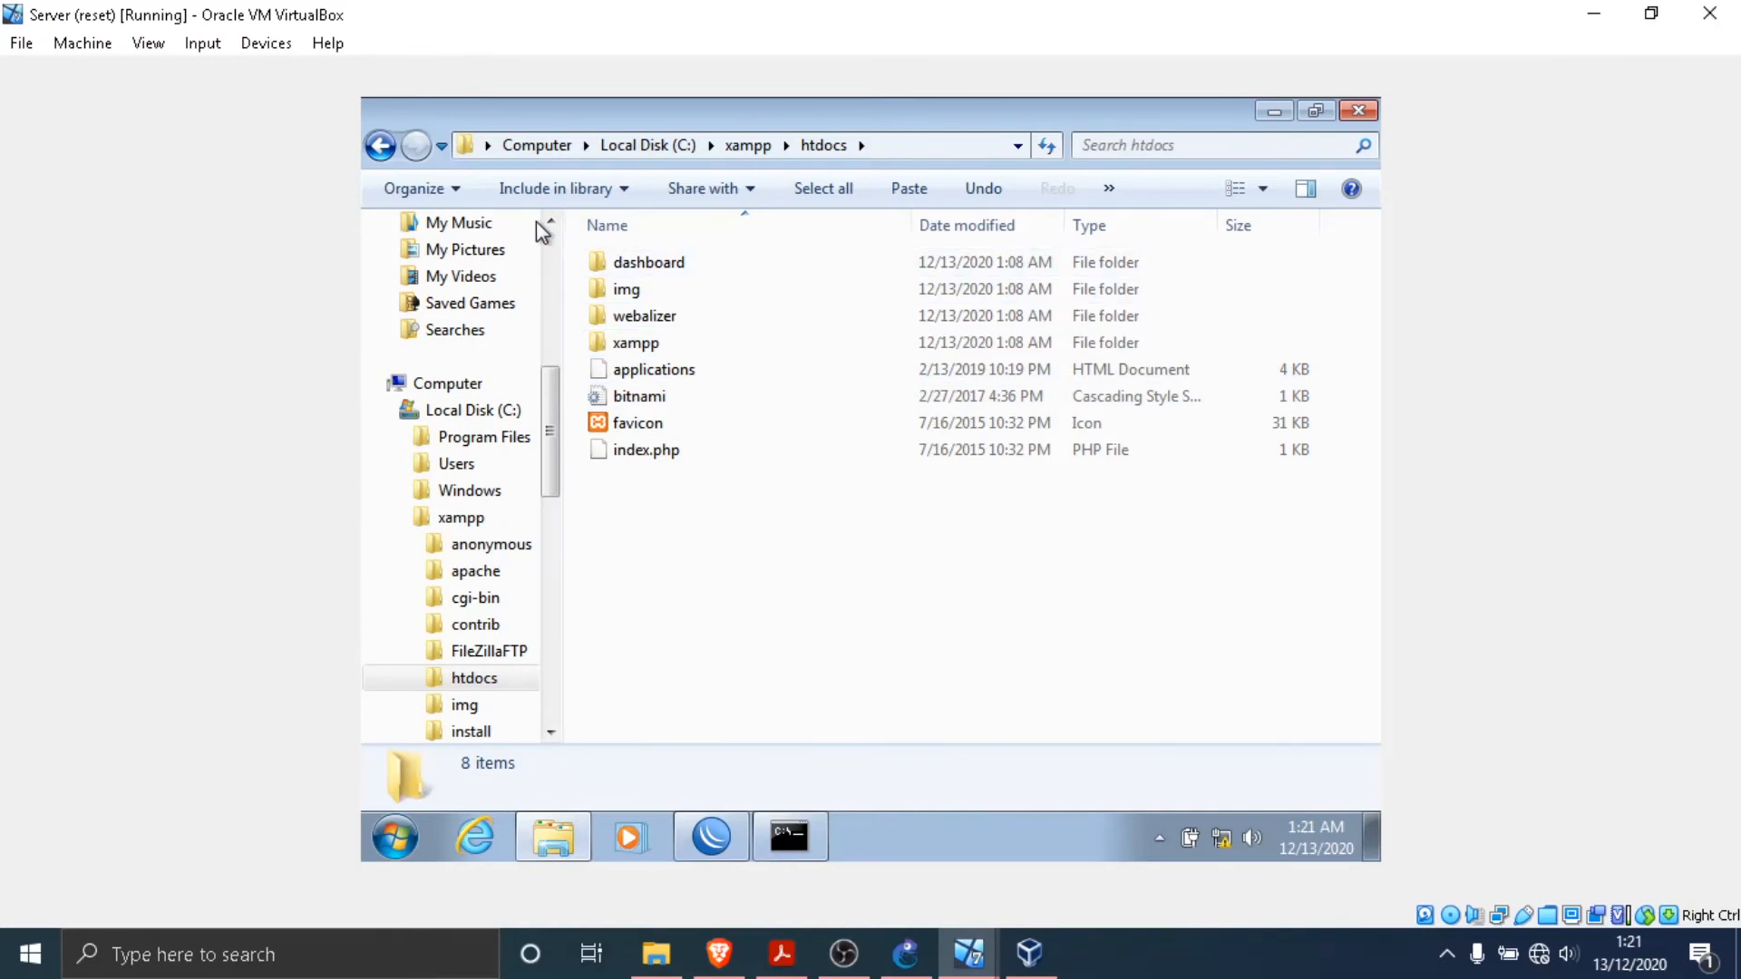
- Create a new folder named "download" inside htdocs
{"action": "right_click", "coordinate": [801, 562]}
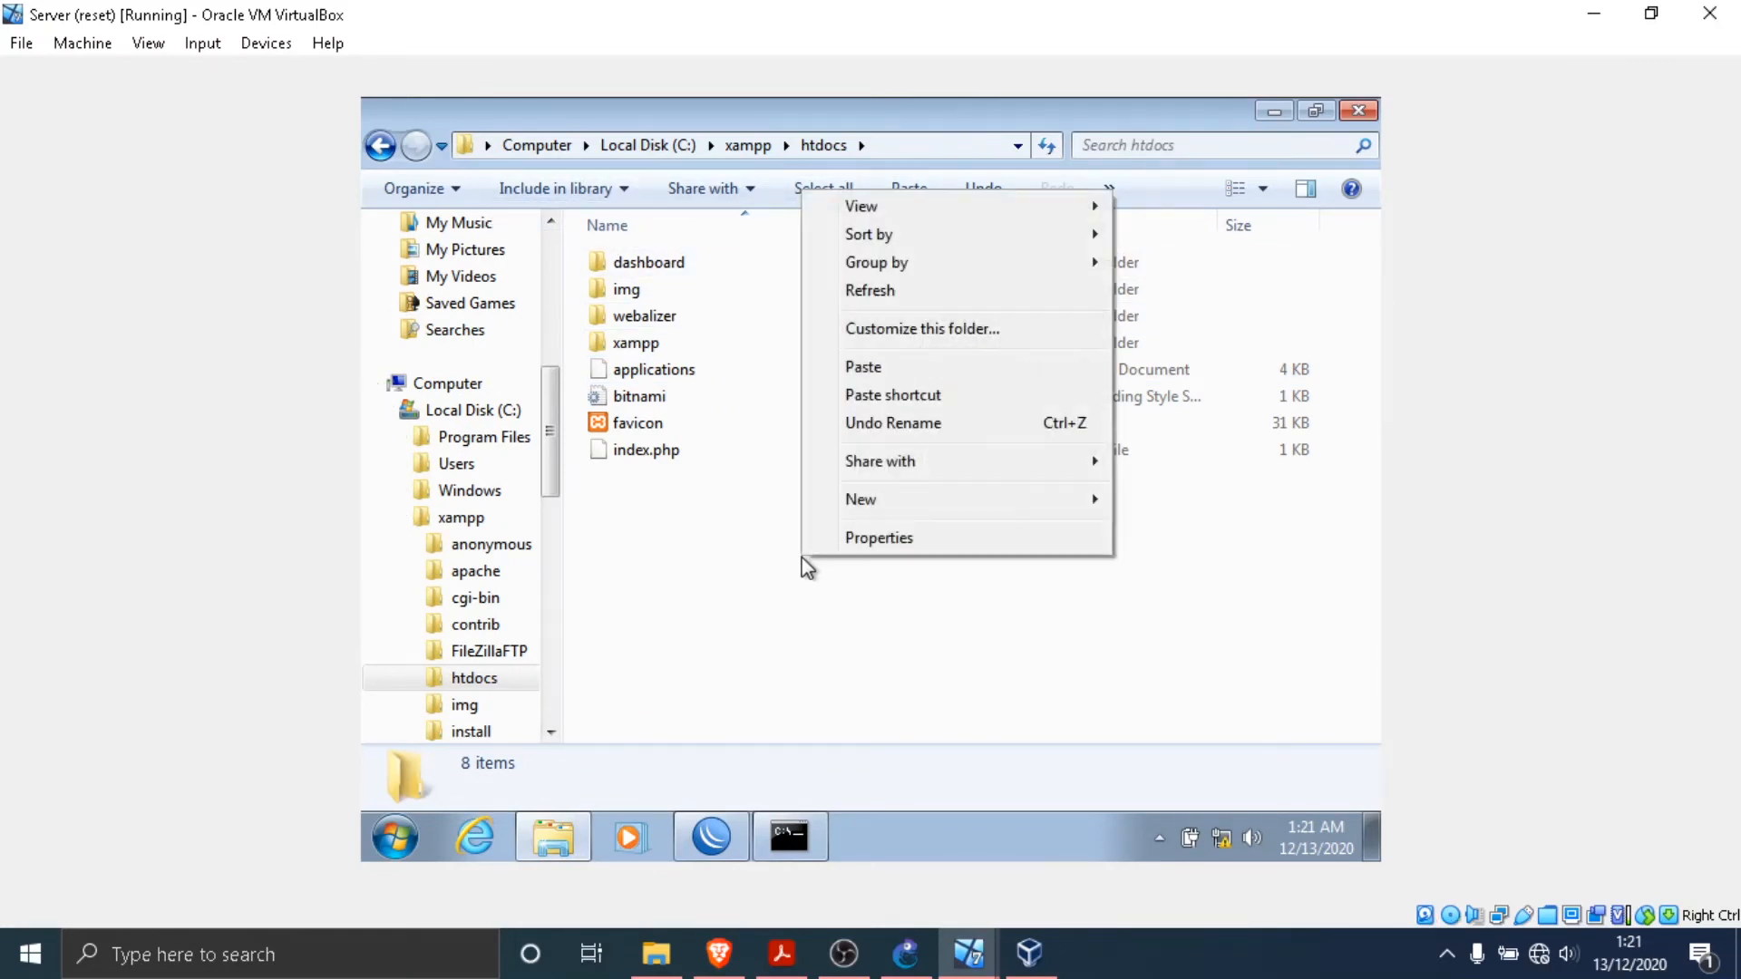
{"action": "mouse_move", "coordinate": [925, 515]}
{"action": "left_click", "coordinate": [1169, 499]}
{"action": "type", "text": "d"}
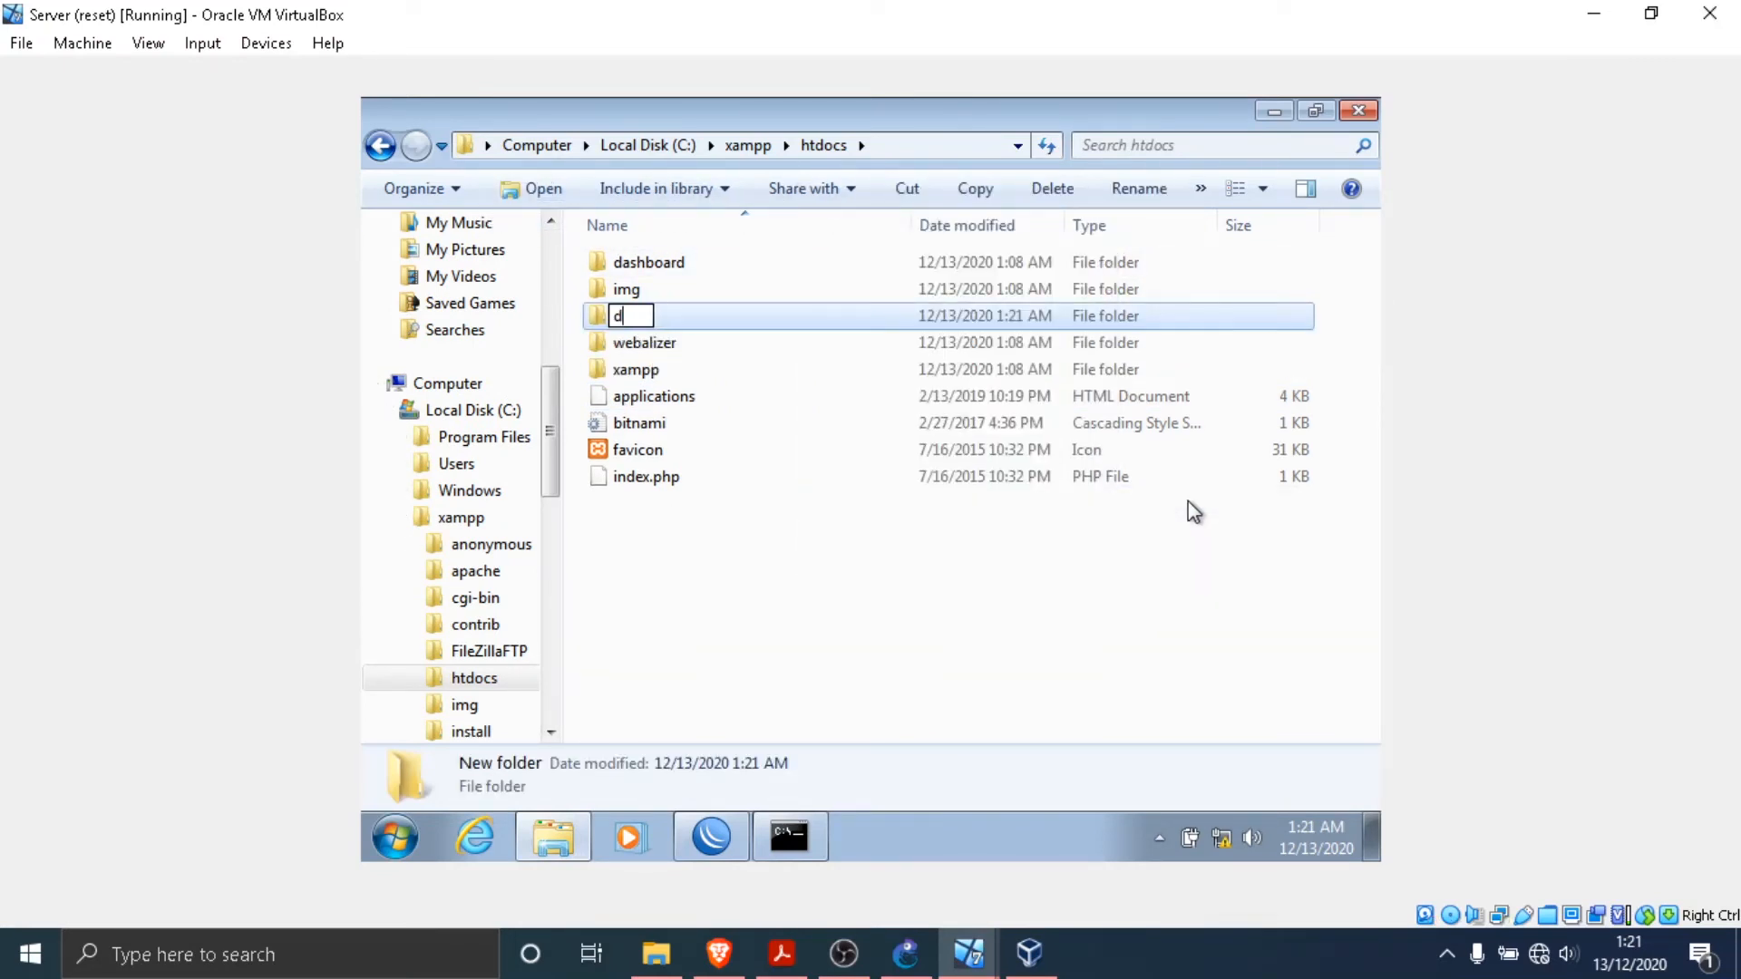
{"action": "key", "text": "BackSpace"}
{"action": "type", "text": "Dow"}
{"action": "key", "text": "BackSpace"}
{"action": "key", "text": "BackSpace"}
{"action": "key", "text": "BackSpace"}
{"action": "type", "text": "download"}
{"action": "key", "text": "Return"}
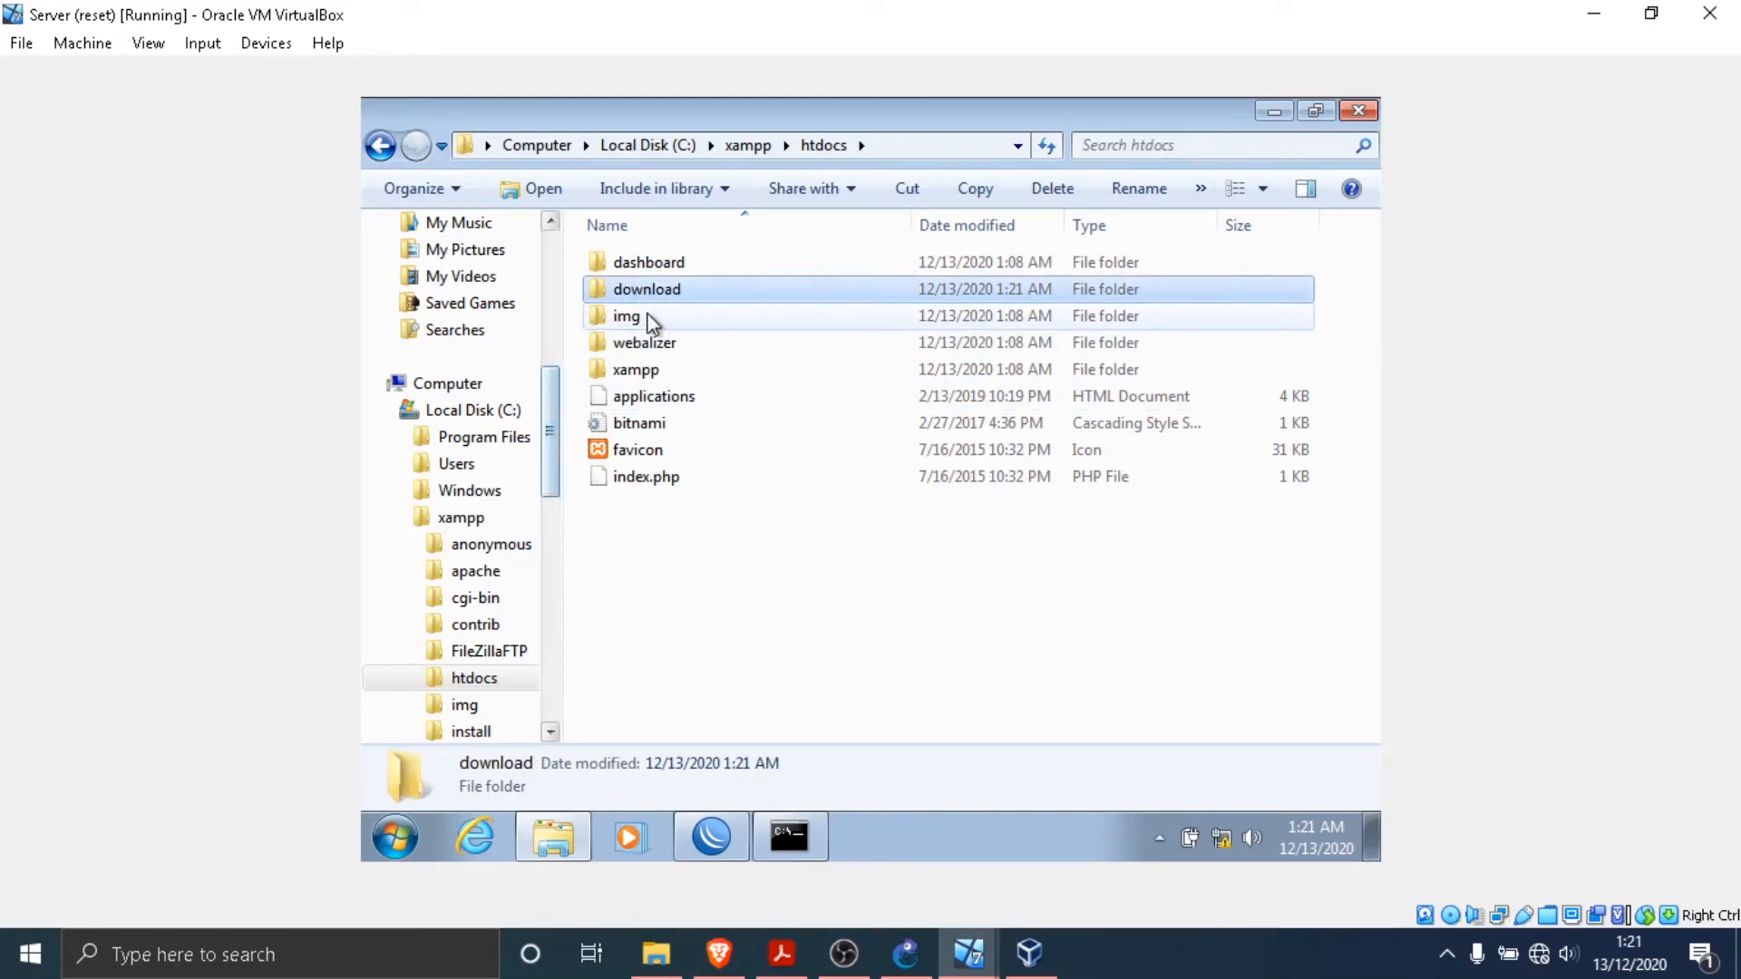
- Copy File 50MB.zip from the Downloads folder into C:\xampp\htdocs\download and close the file window
{"action": "double_click", "coordinate": [680, 290]}
{"action": "left_click_drag", "start_coordinate": [557, 397], "coordinate": [553, 237]}
{"action": "left_click", "coordinate": [458, 289]}
{"action": "left_click", "coordinate": [705, 264]}
{"action": "right_click", "coordinate": [705, 264]}
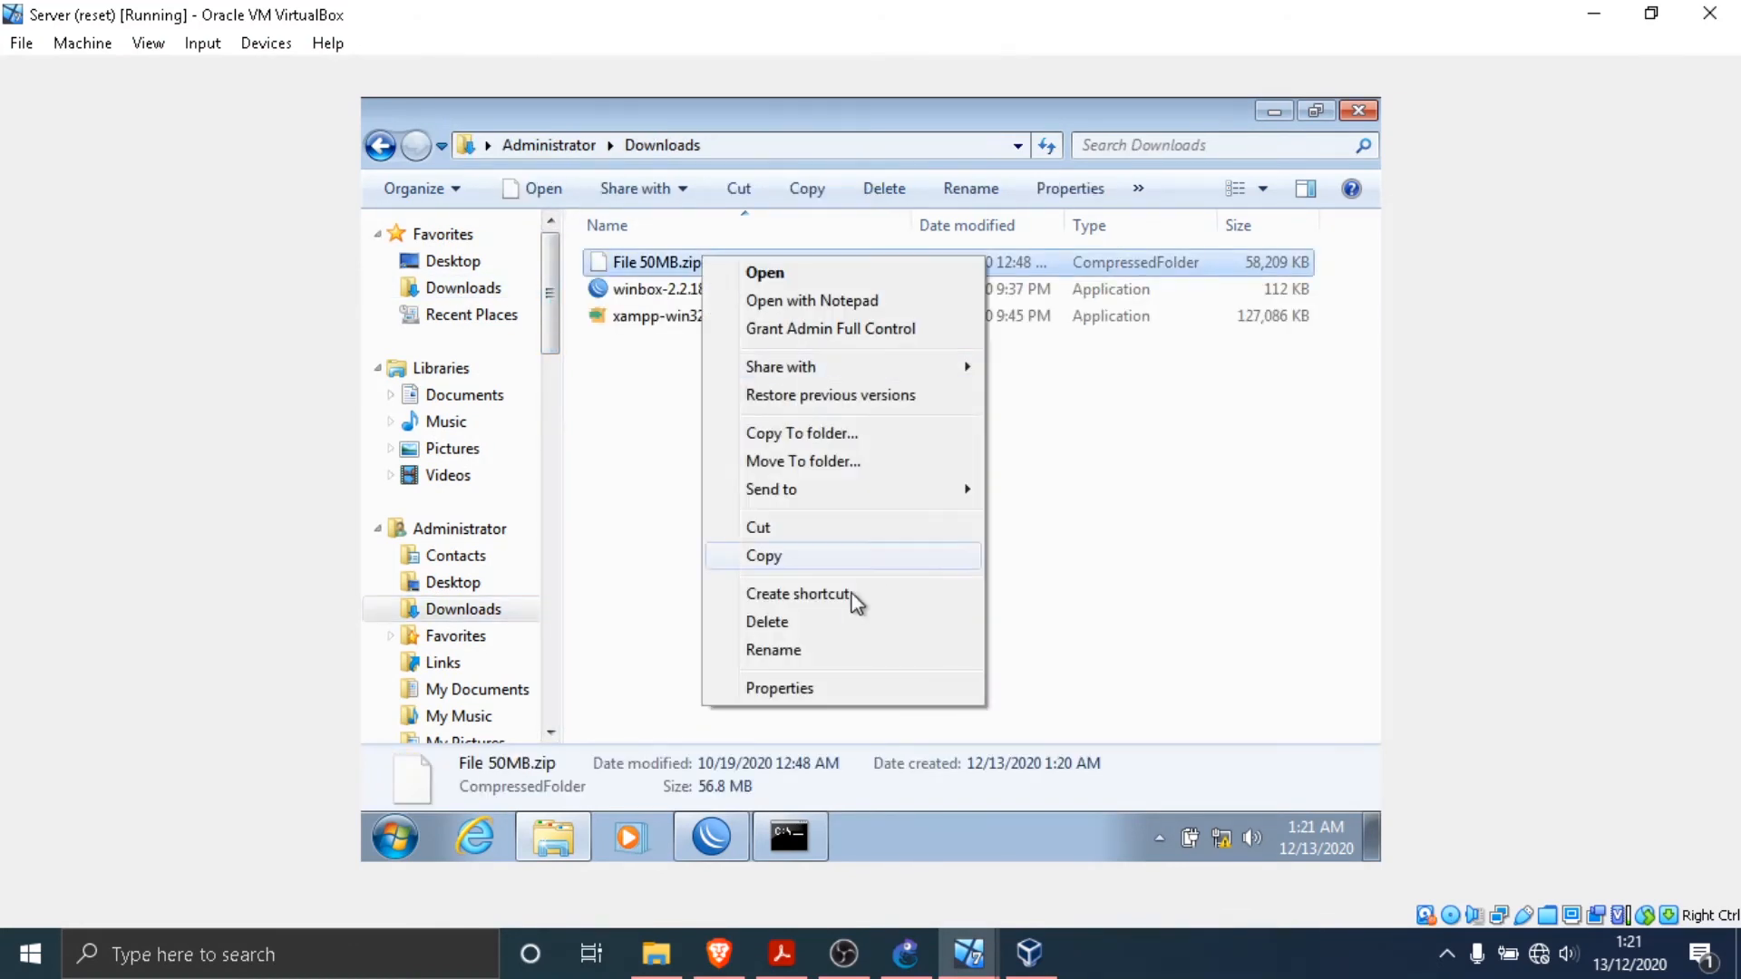
{"action": "left_click", "coordinate": [816, 558]}
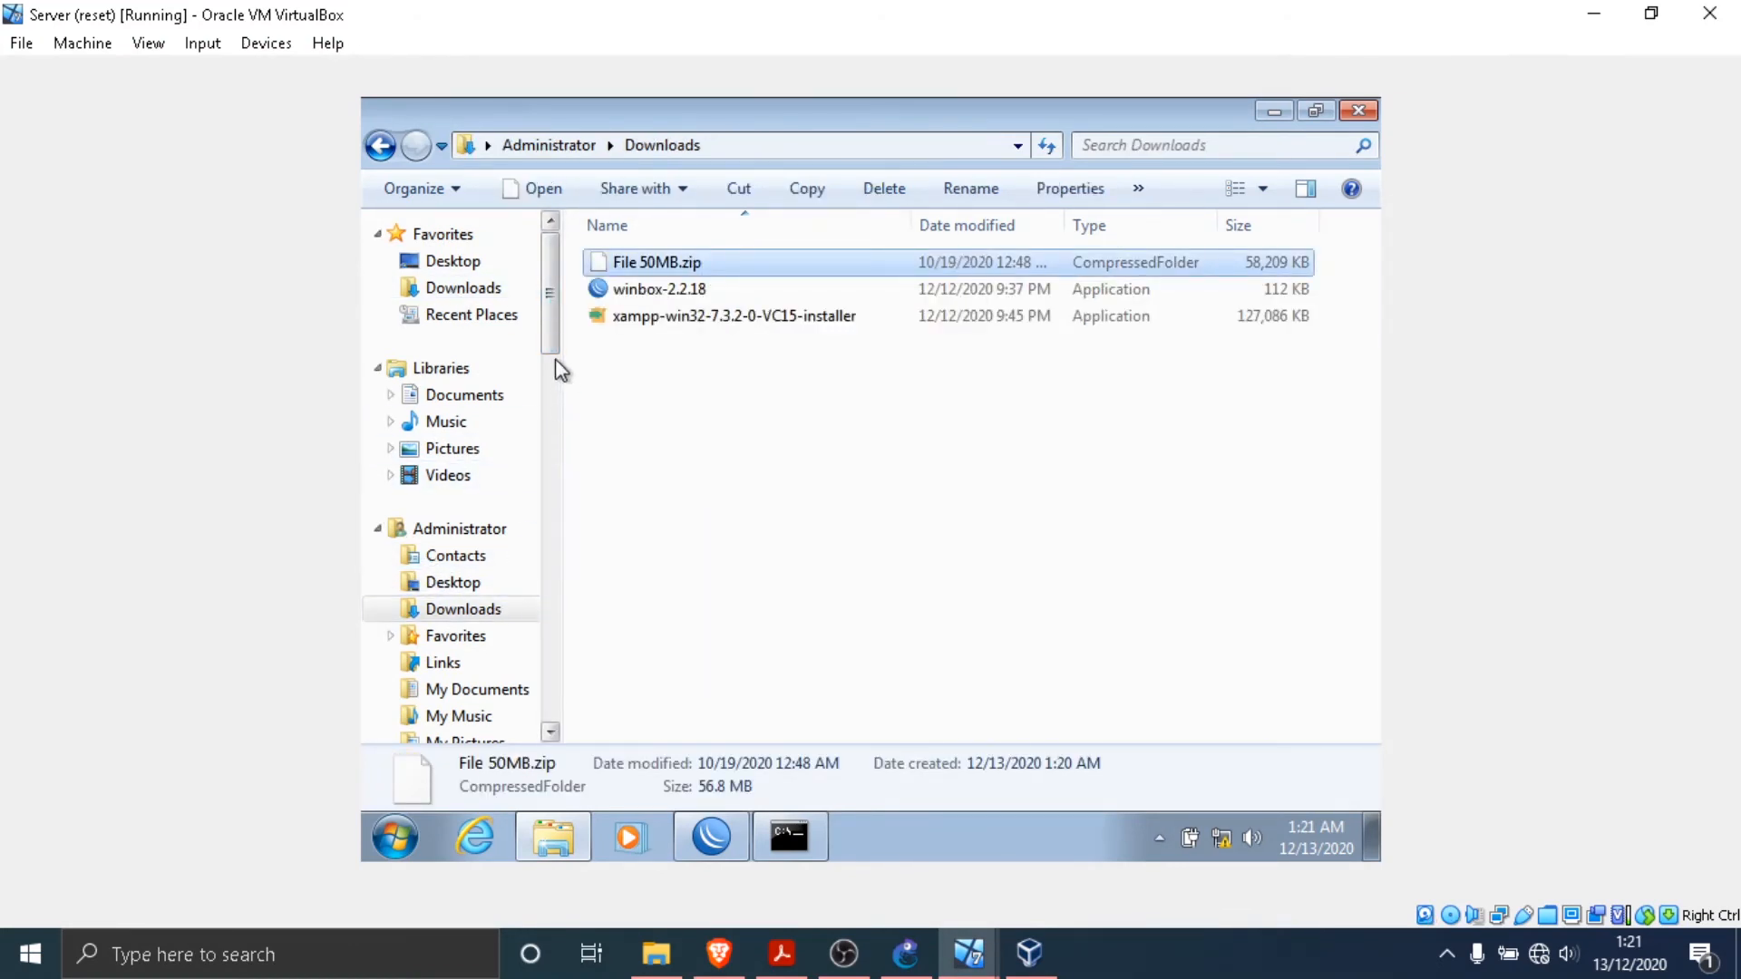
{"action": "left_click_drag", "start_coordinate": [554, 352], "coordinate": [555, 501]}
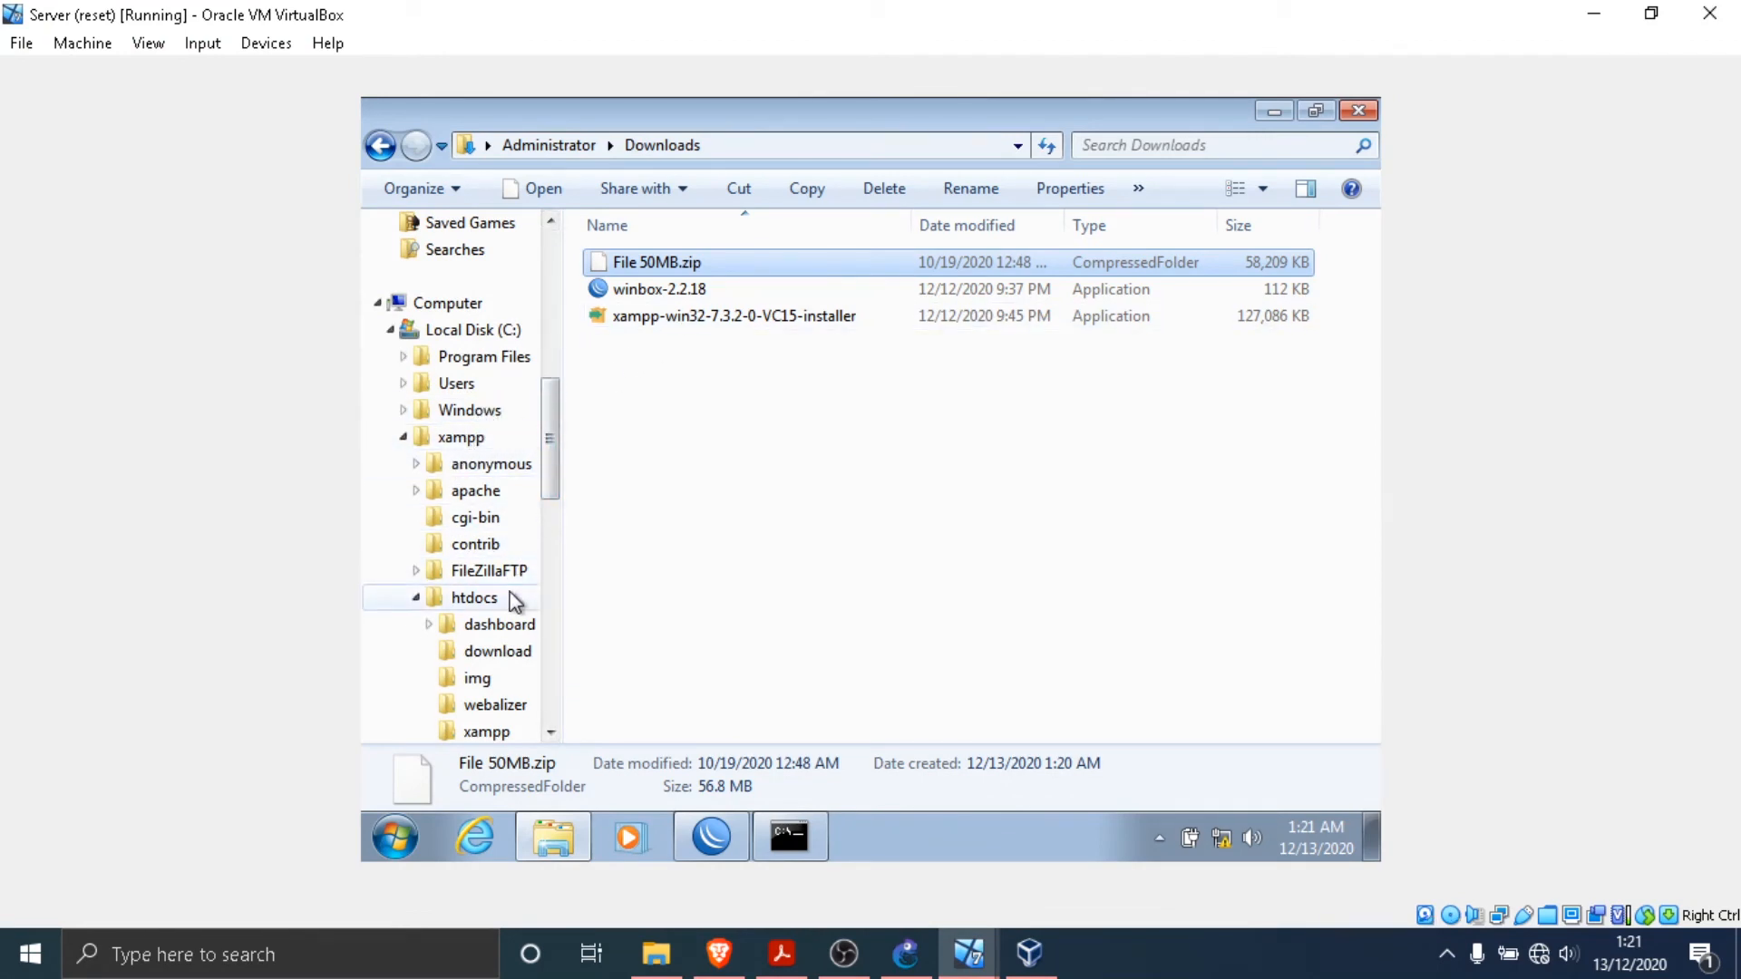
{"action": "left_click", "coordinate": [490, 598]}
{"action": "double_click", "coordinate": [682, 290]}
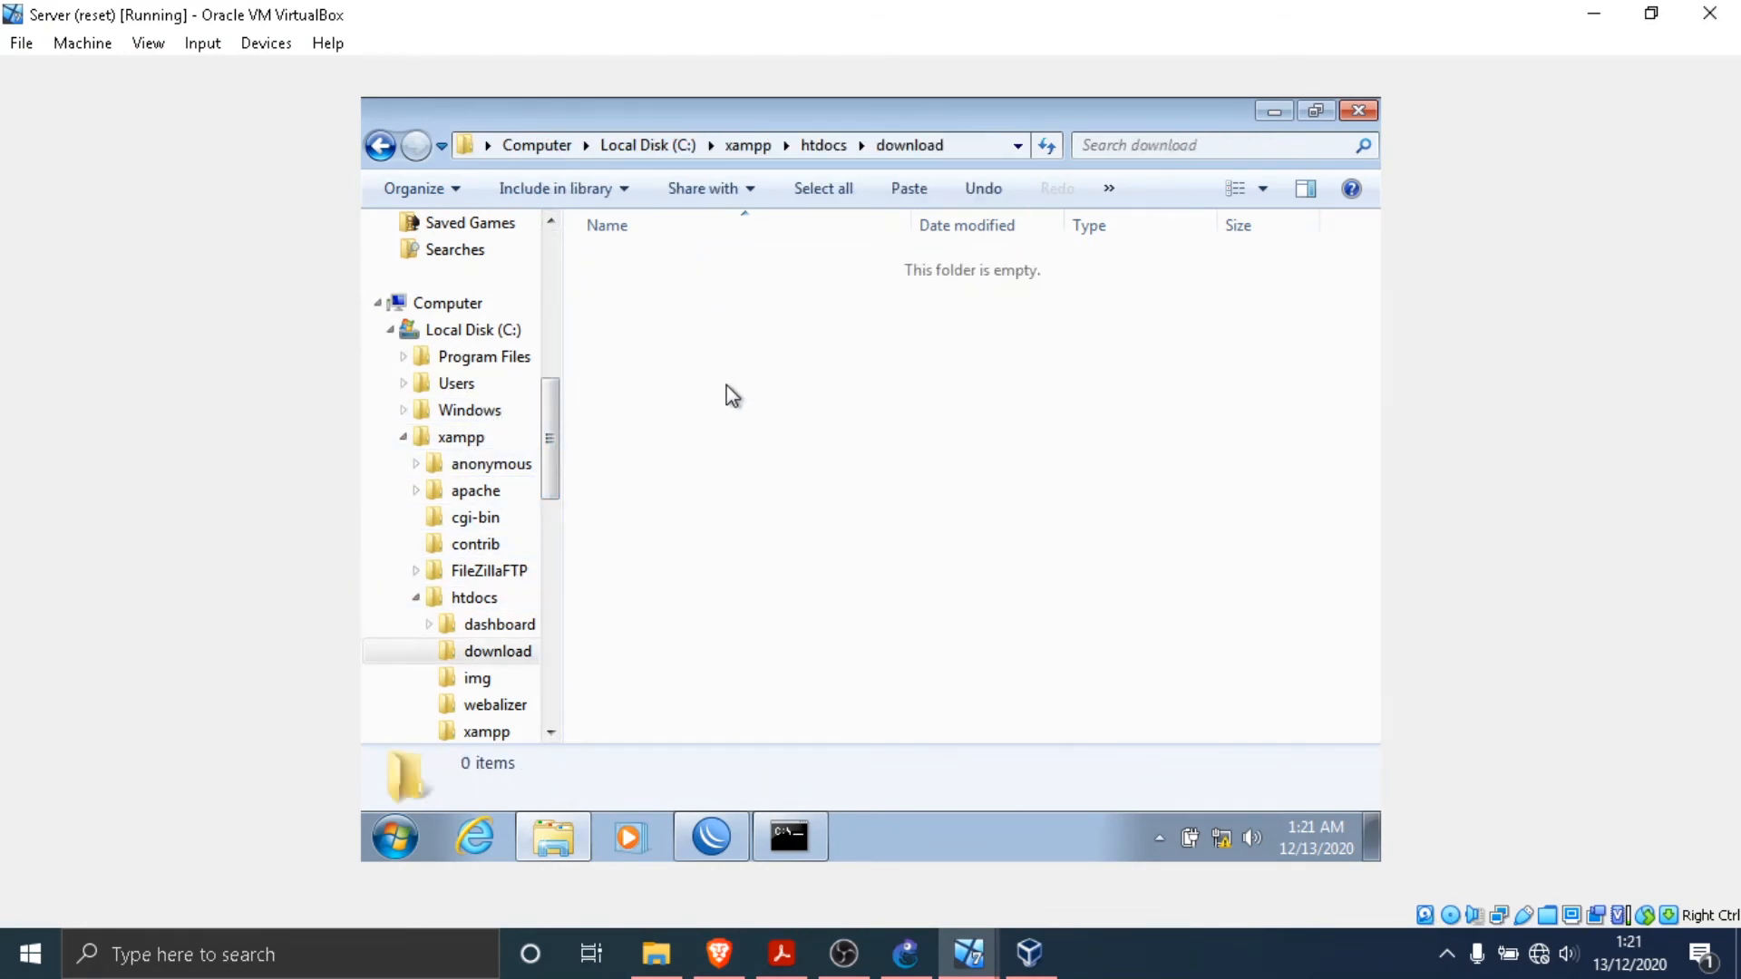
{"action": "right_click", "coordinate": [730, 388]}
{"action": "left_click", "coordinate": [790, 564]}
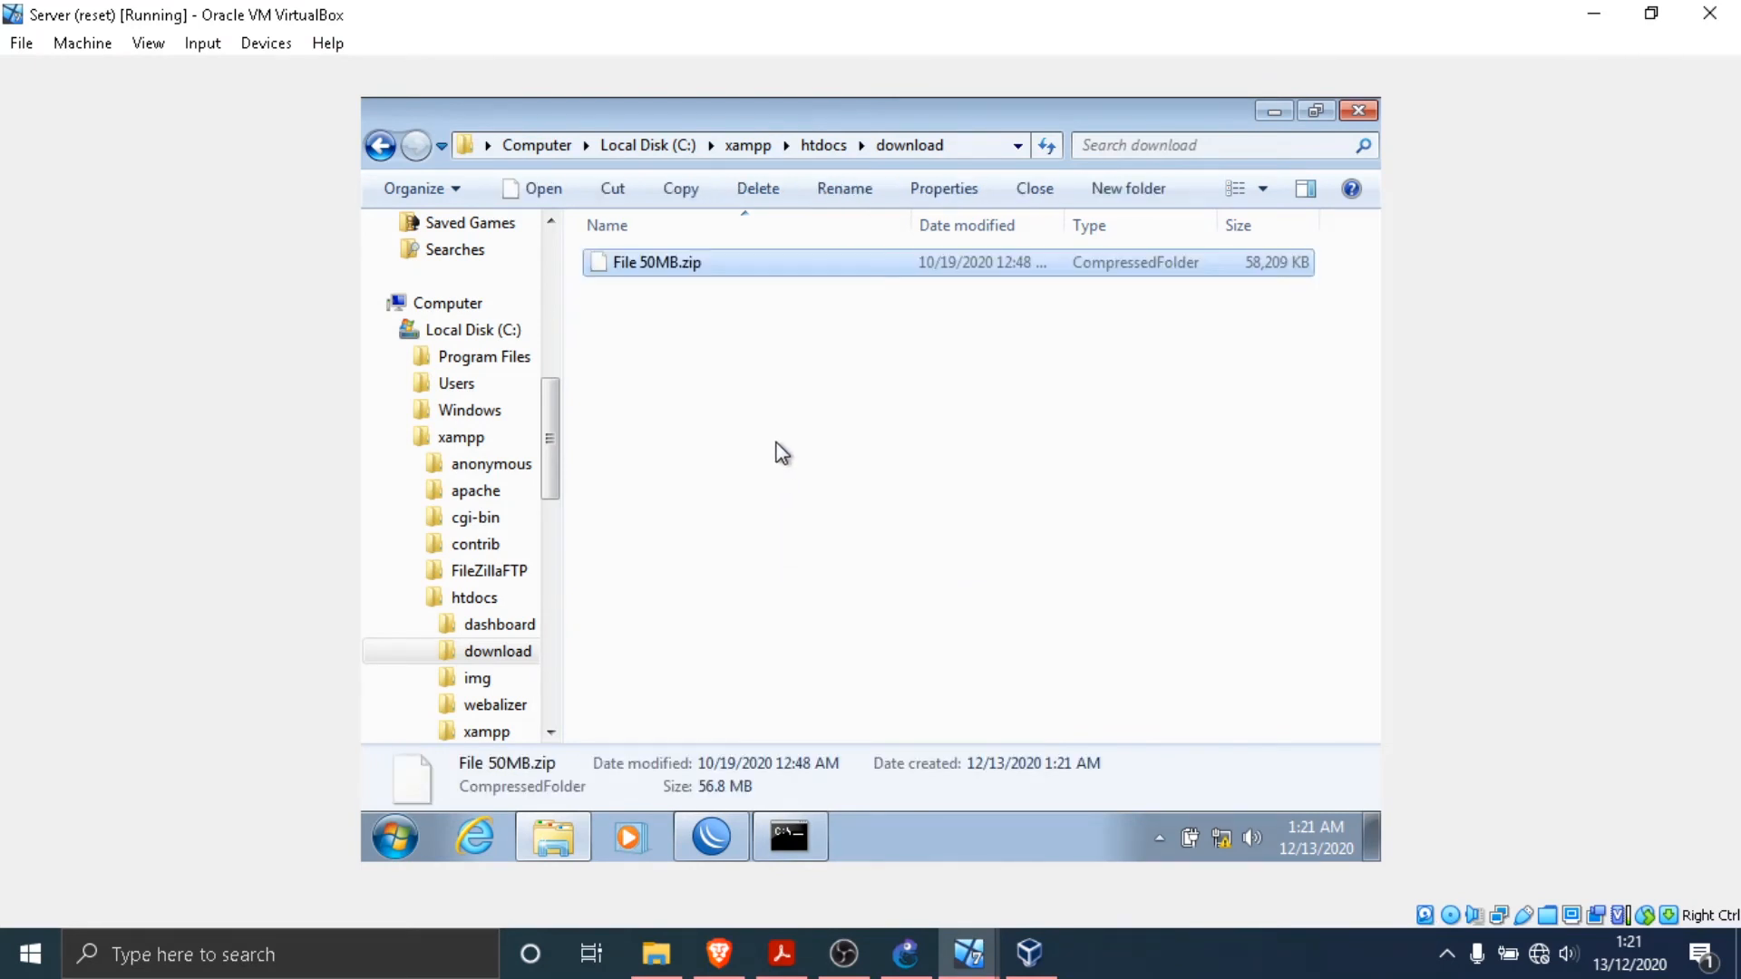
{"action": "left_click", "coordinate": [777, 453]}
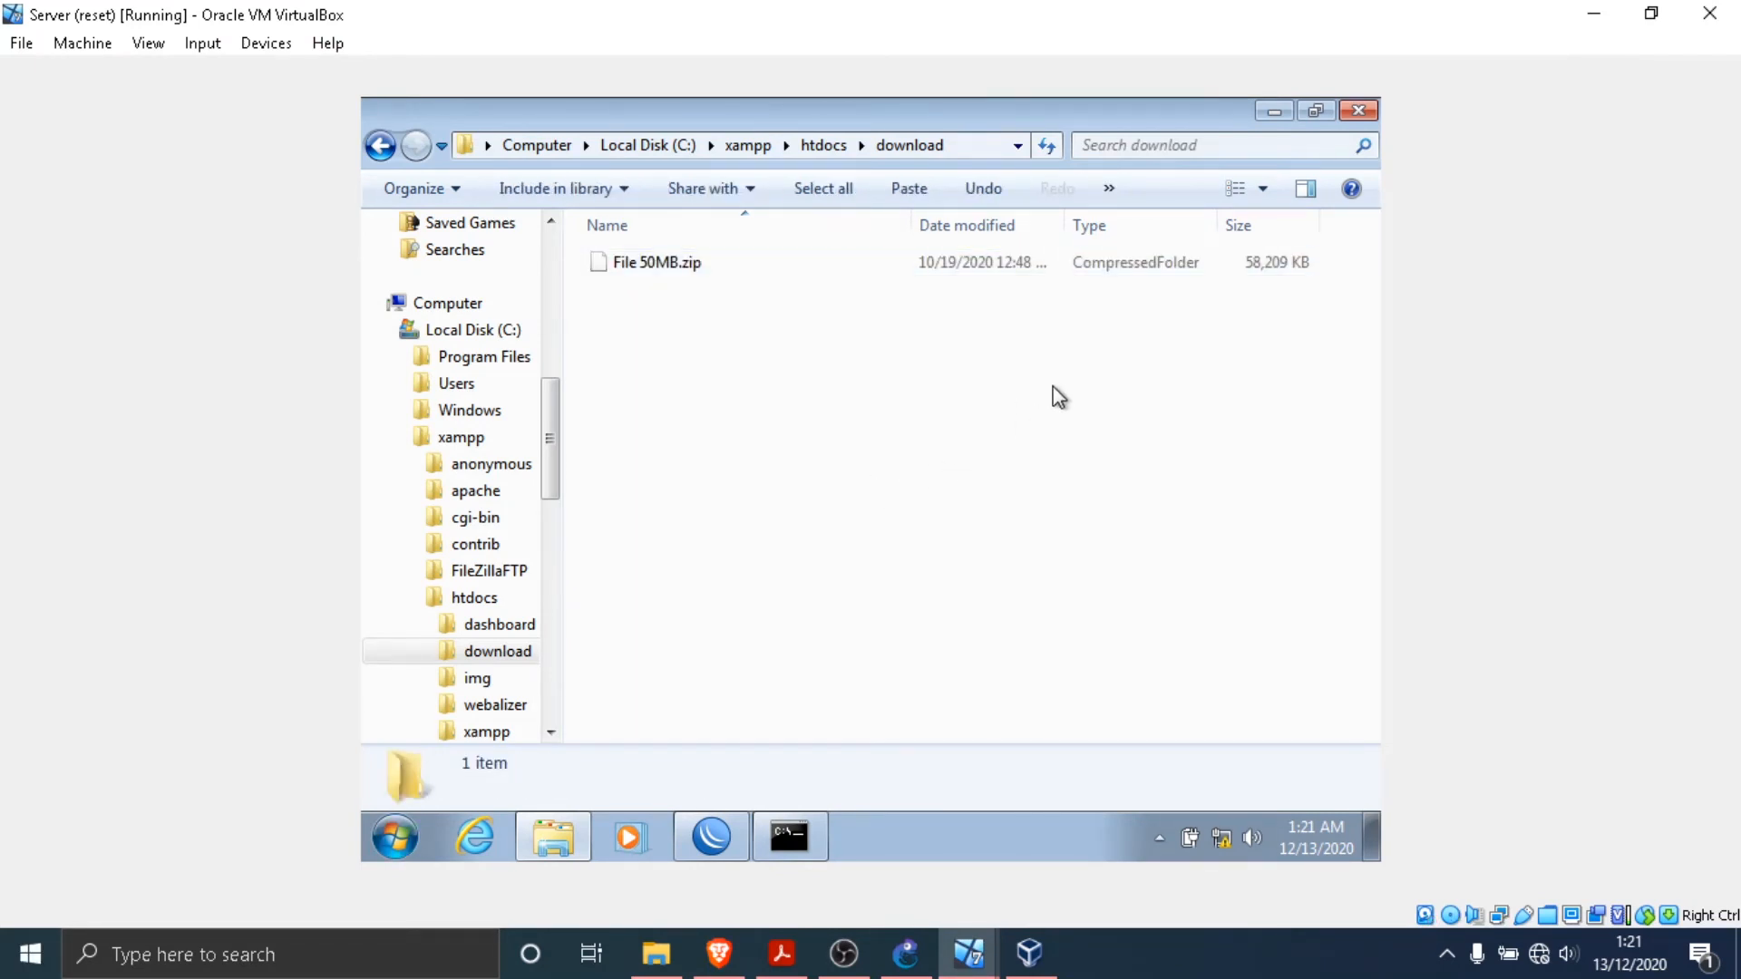
{"action": "left_click", "coordinate": [1360, 112]}
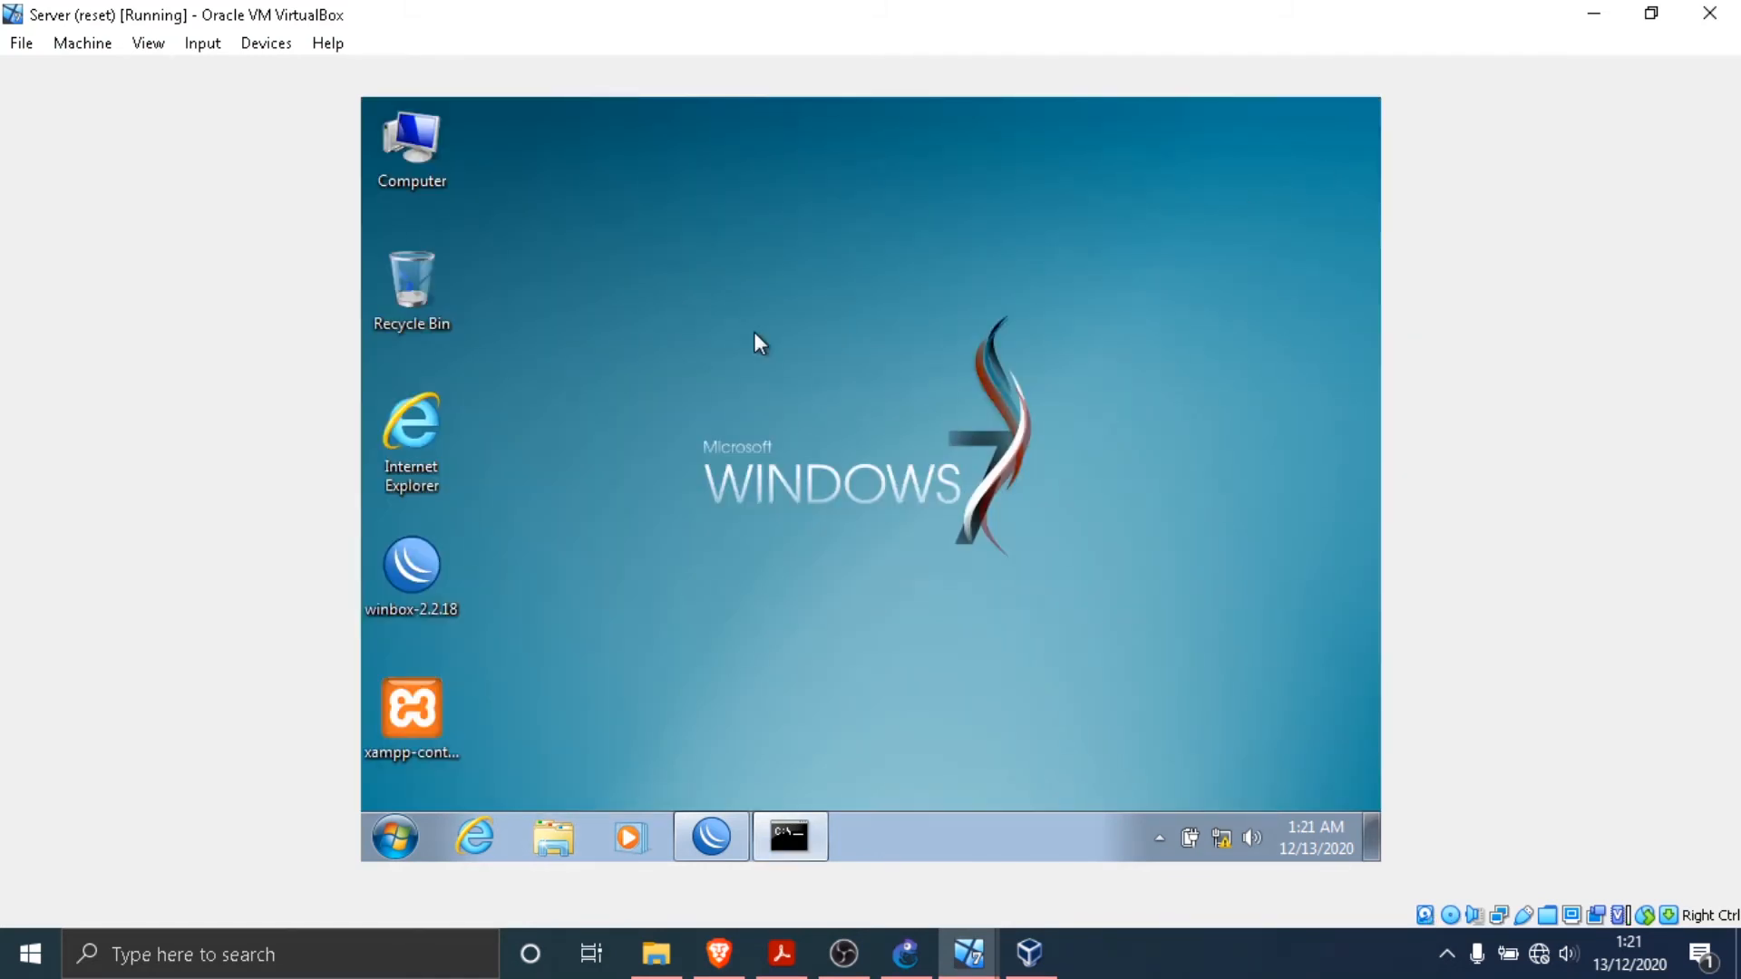
- Launch the XAMPP Control Panel in English, start the Apache module, and minimize the panel
{"action": "double_click", "coordinate": [417, 717]}
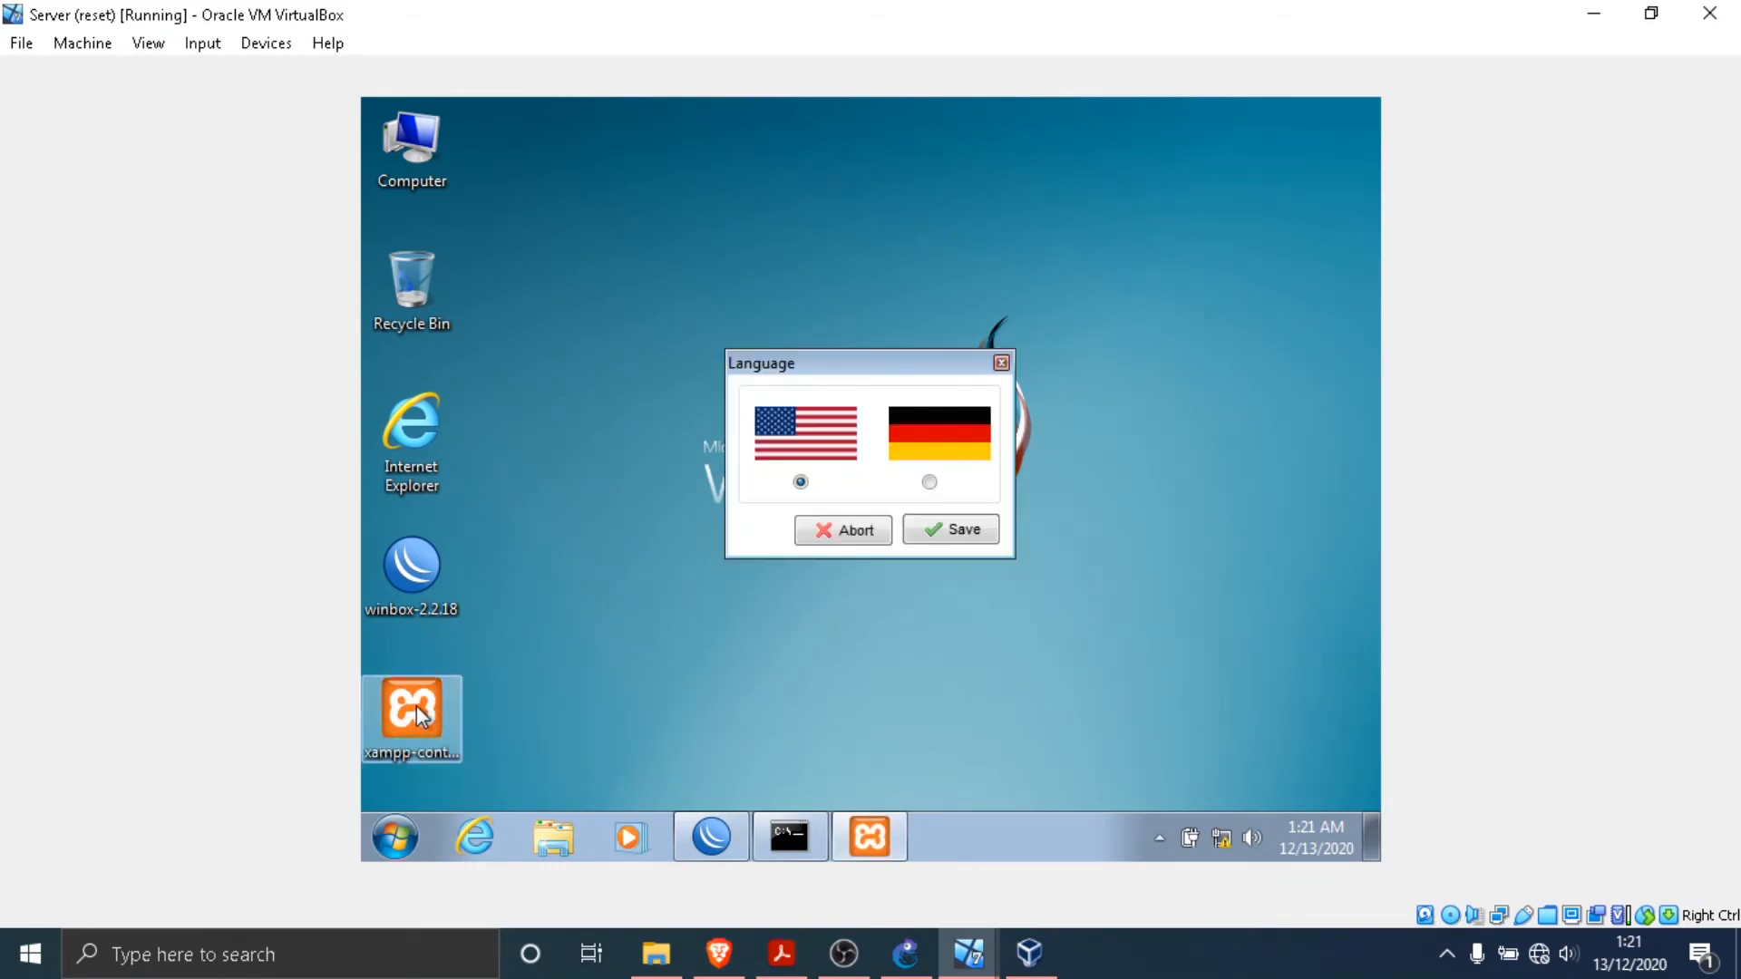
{"action": "left_click", "coordinate": [961, 537]}
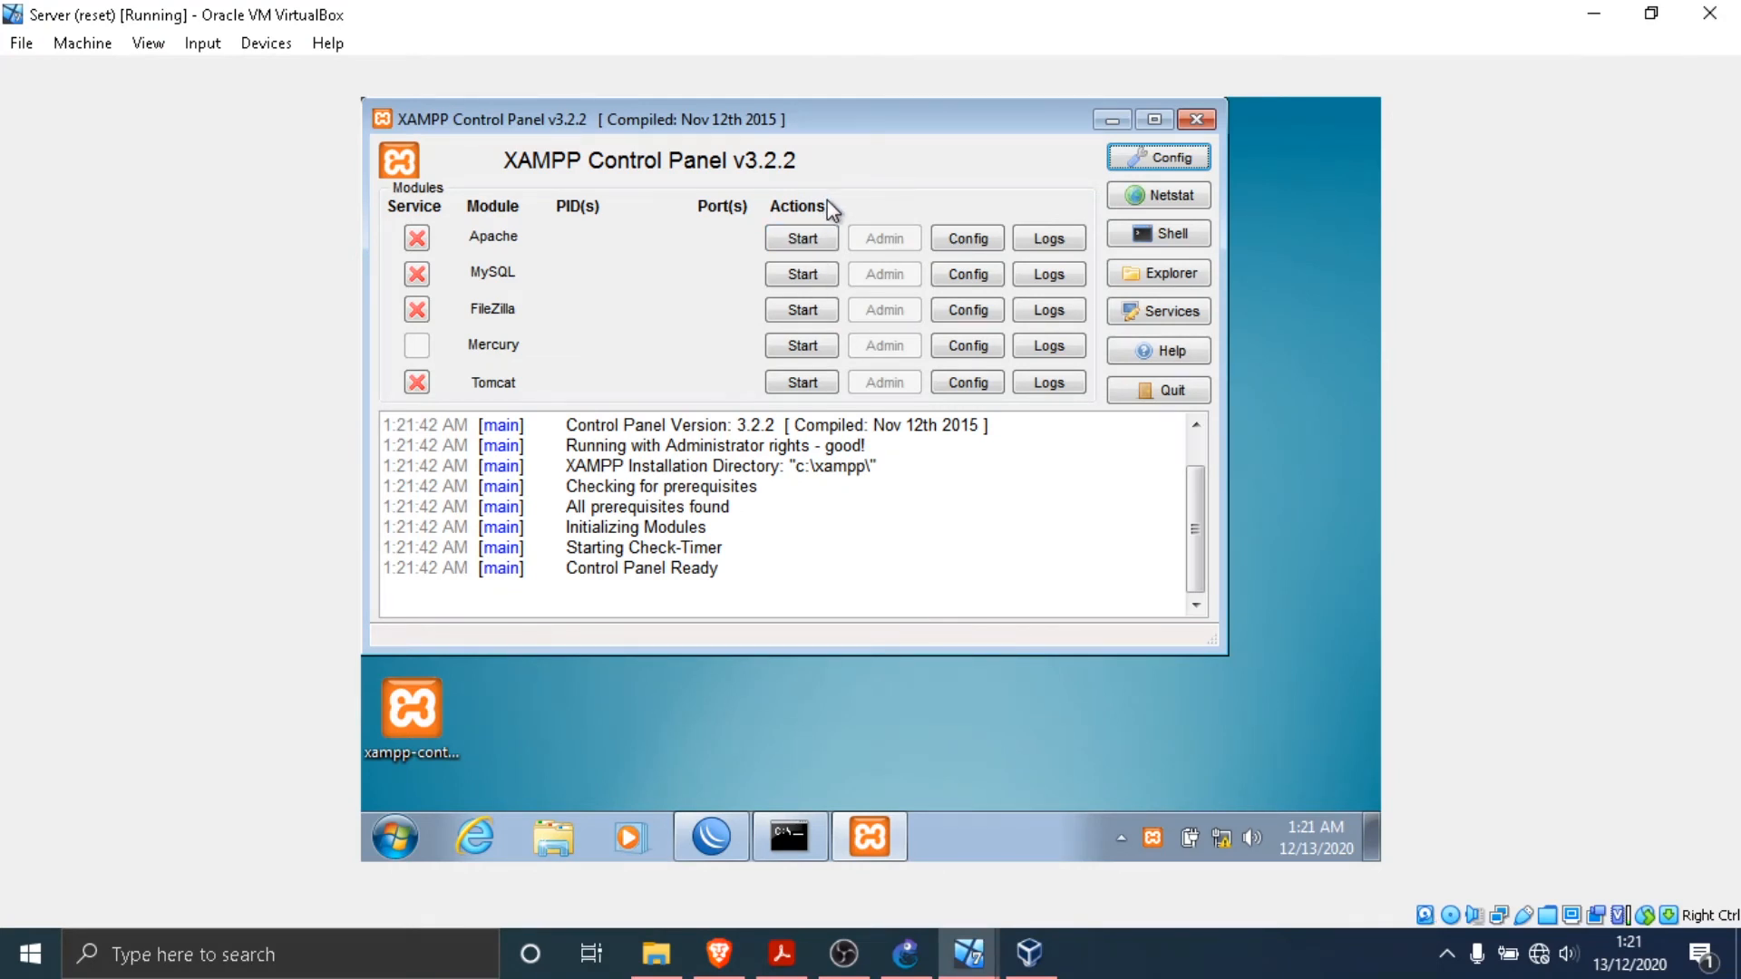
{"action": "left_click", "coordinate": [798, 245]}
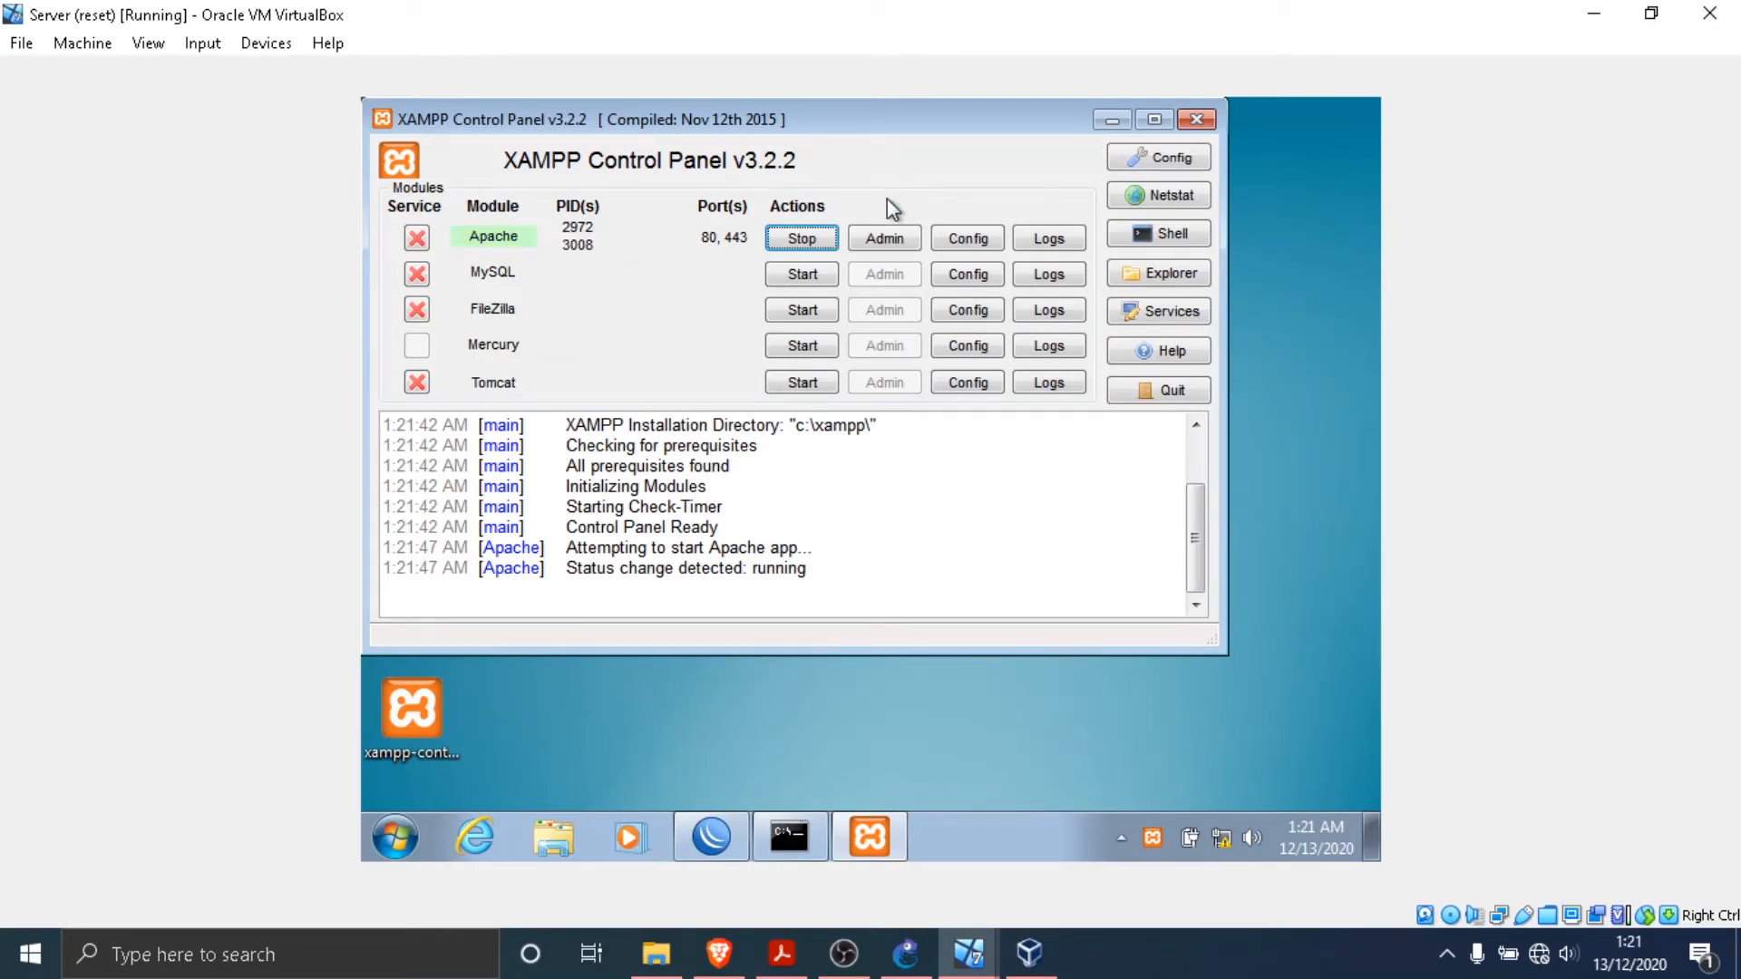
{"action": "left_click", "coordinate": [1112, 121]}
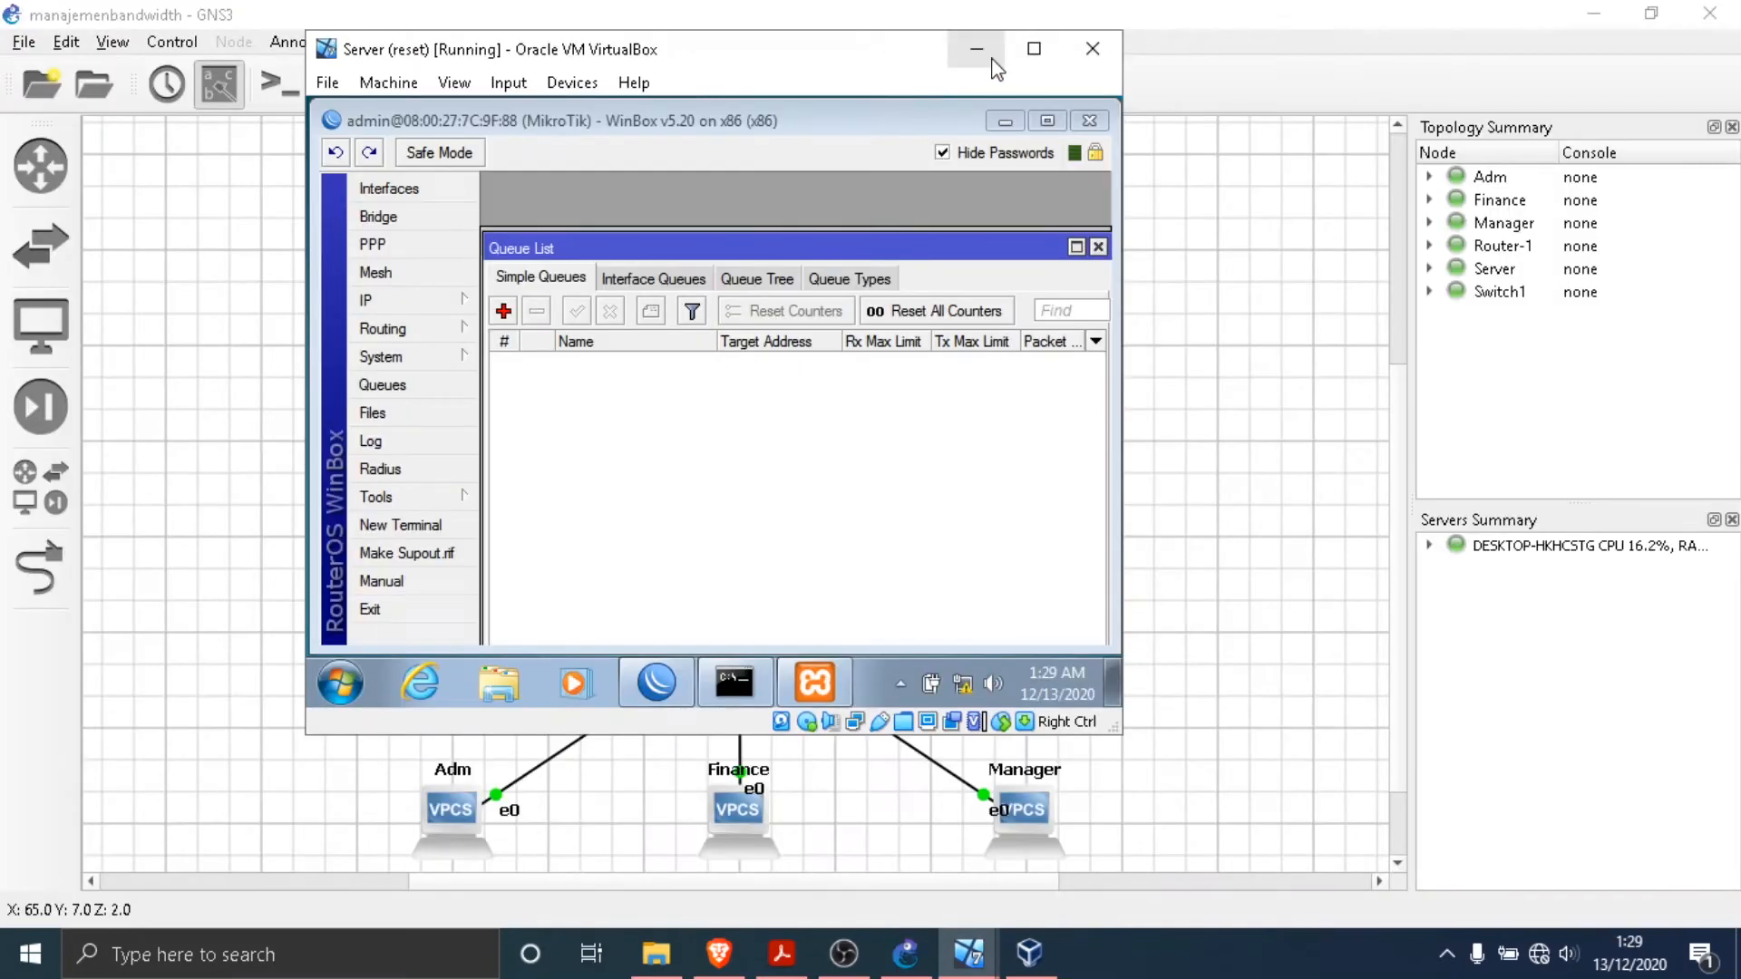
- Maximize WinBox and add a new simple queue named qMANAGER
{"action": "left_click", "coordinate": [1034, 45]}
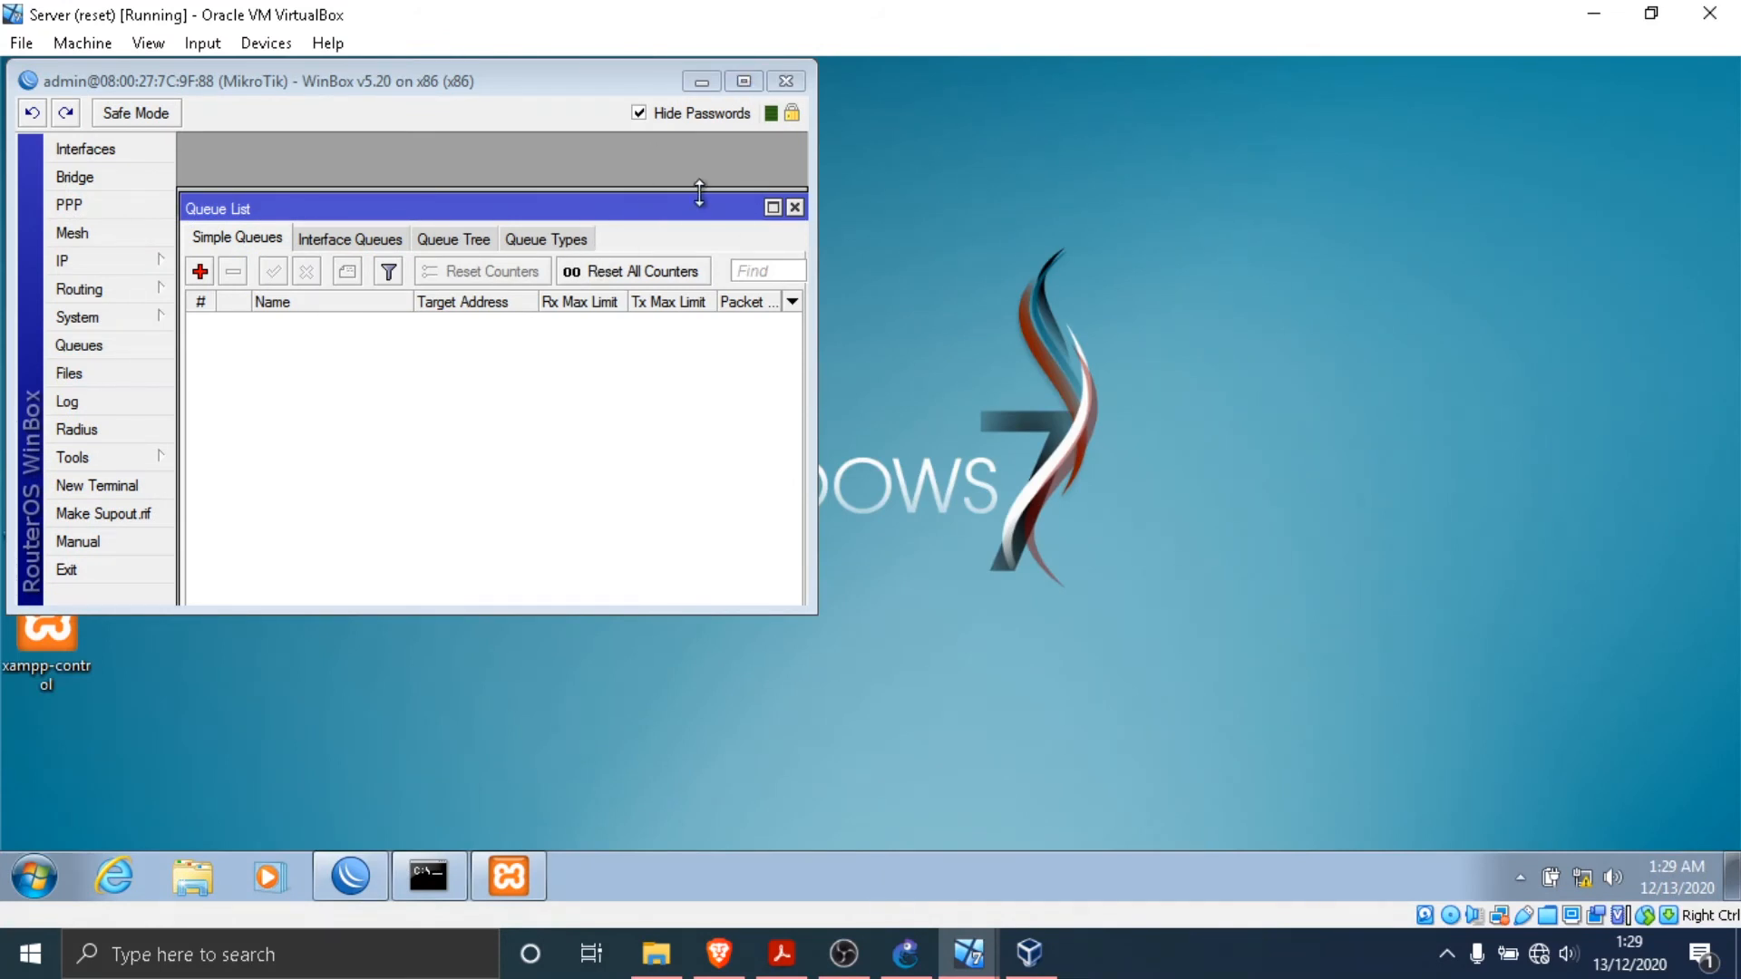
{"action": "left_click", "coordinate": [748, 85]}
{"action": "left_click_drag", "start_coordinate": [508, 198], "coordinate": [567, 196]}
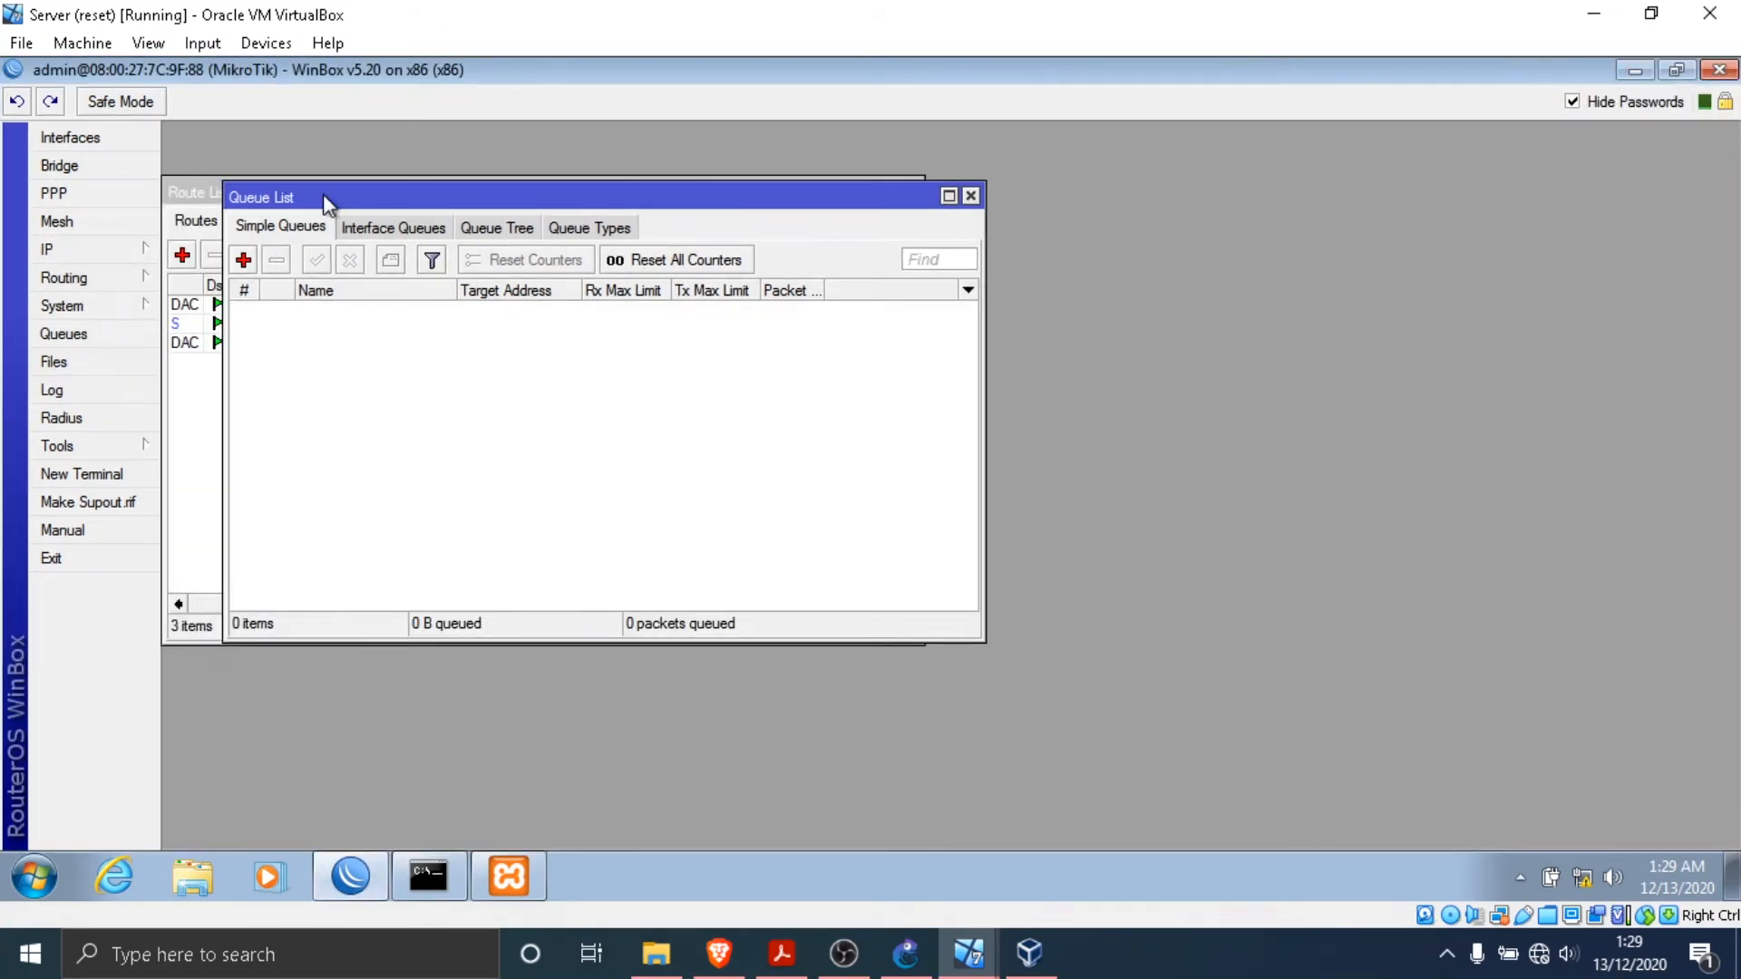
{"action": "left_click_drag", "start_coordinate": [322, 197], "coordinate": [298, 197]}
{"action": "left_click", "coordinate": [222, 259]}
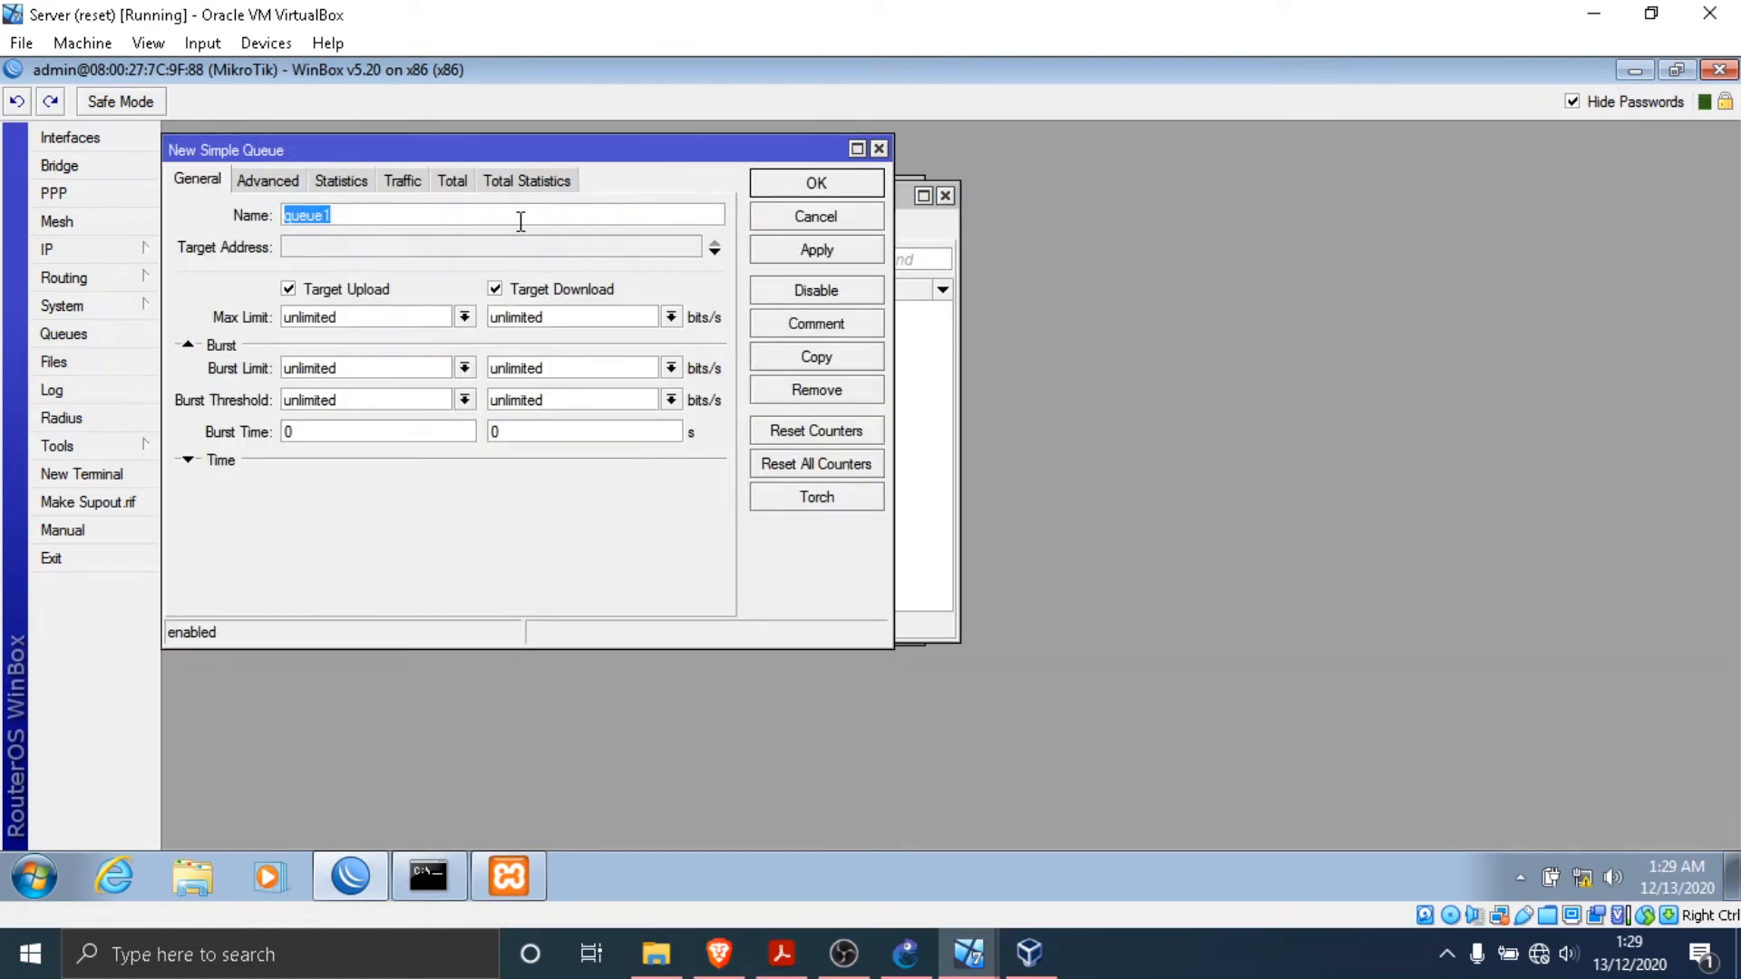
{"action": "type", "text": "Q"}
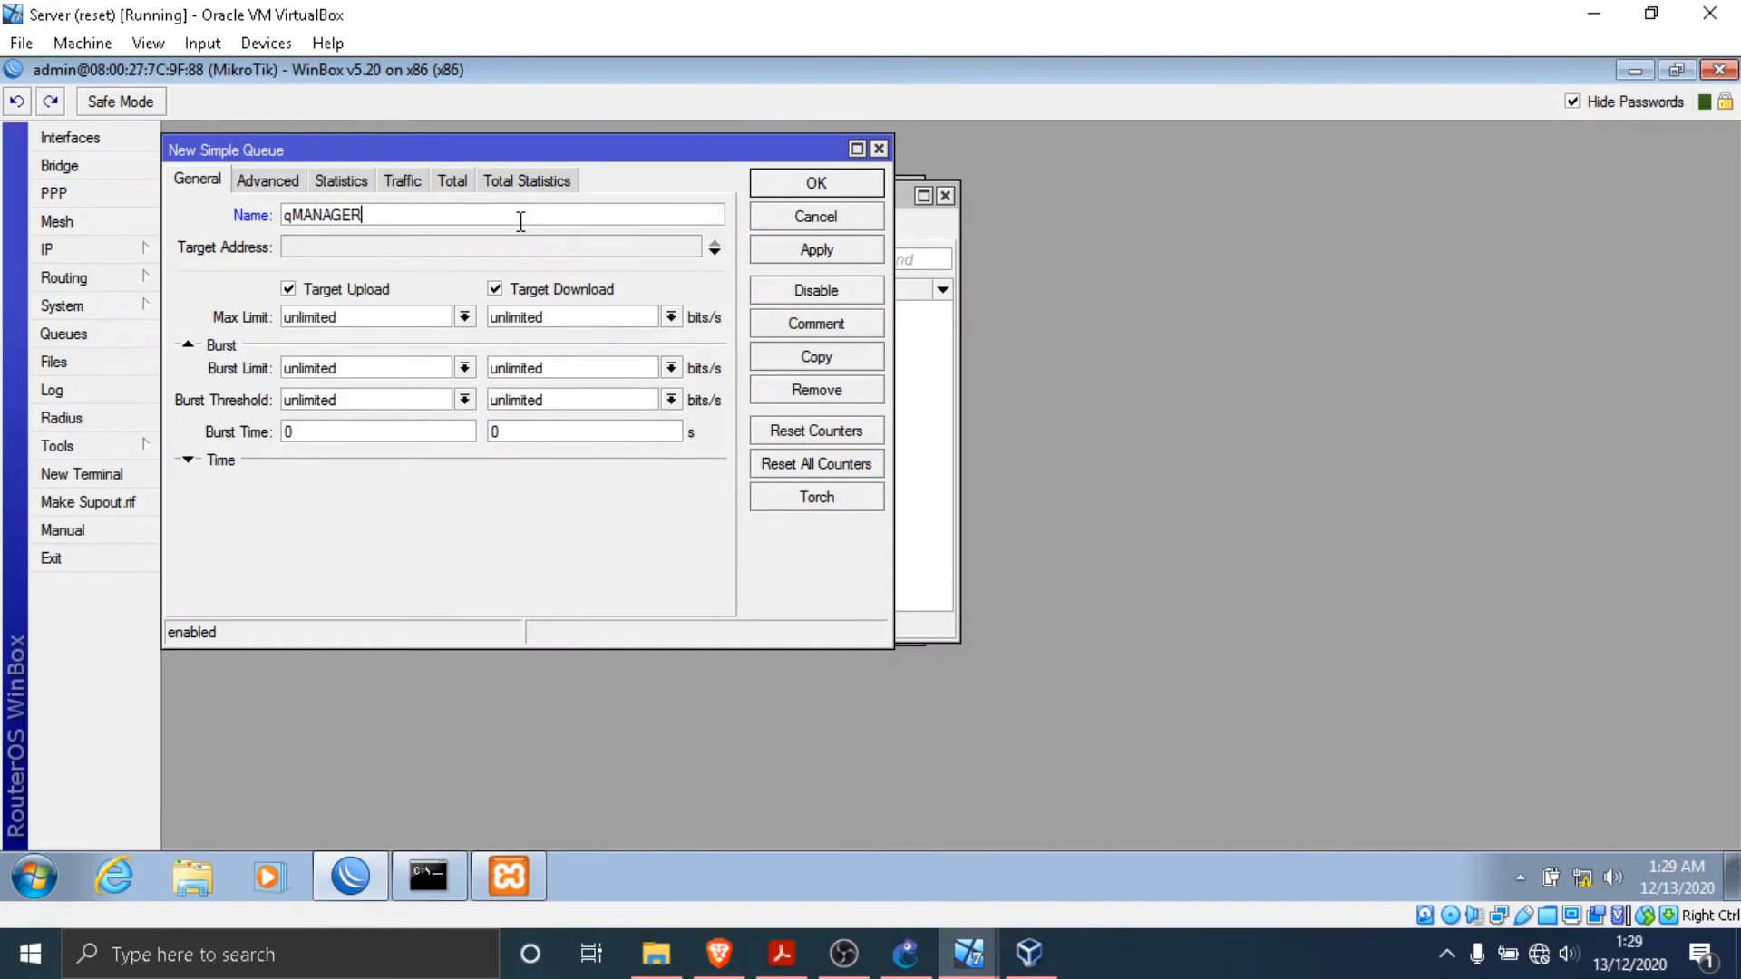
- Set qMANAGER's upload and download max limits to 512K each, following the queue settings in the practicum PDF
{"action": "left_click_drag", "start_coordinate": [425, 323], "coordinate": [251, 325]}
{"action": "left_click", "coordinate": [782, 953]}
{"action": "scroll", "coordinate": [737, 555], "scroll_direction": "down", "scroll_amount": 20}
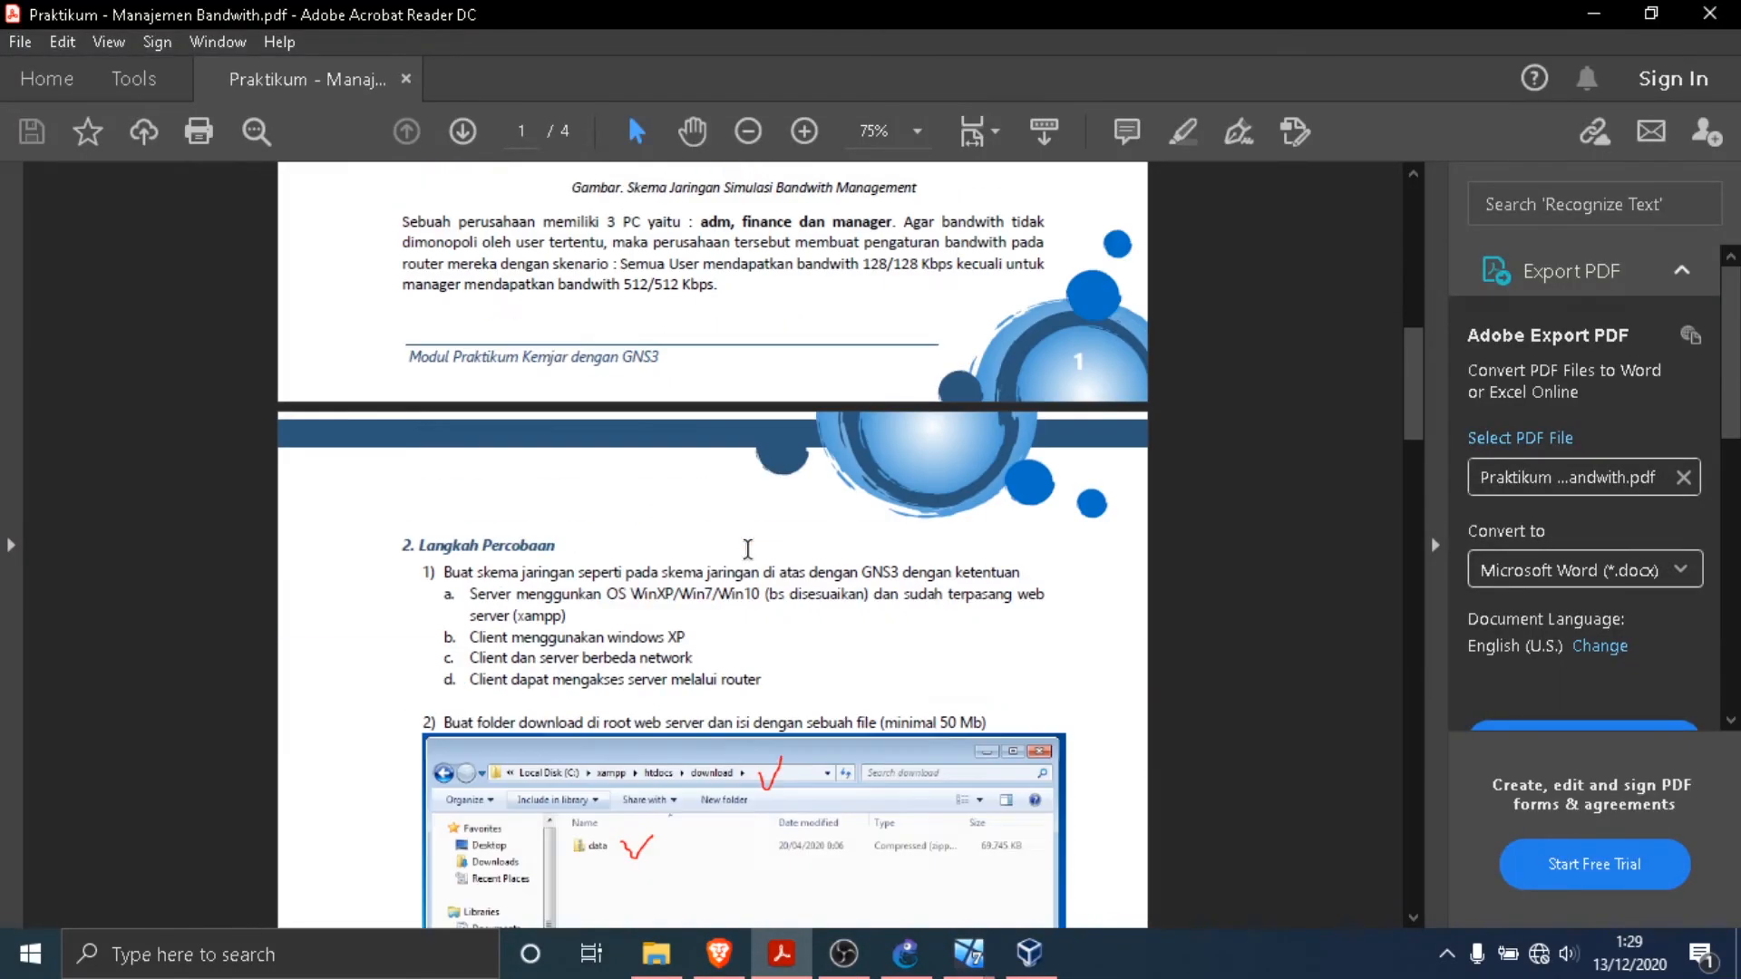
{"action": "scroll", "coordinate": [753, 548], "scroll_direction": "up", "scroll_amount": 1}
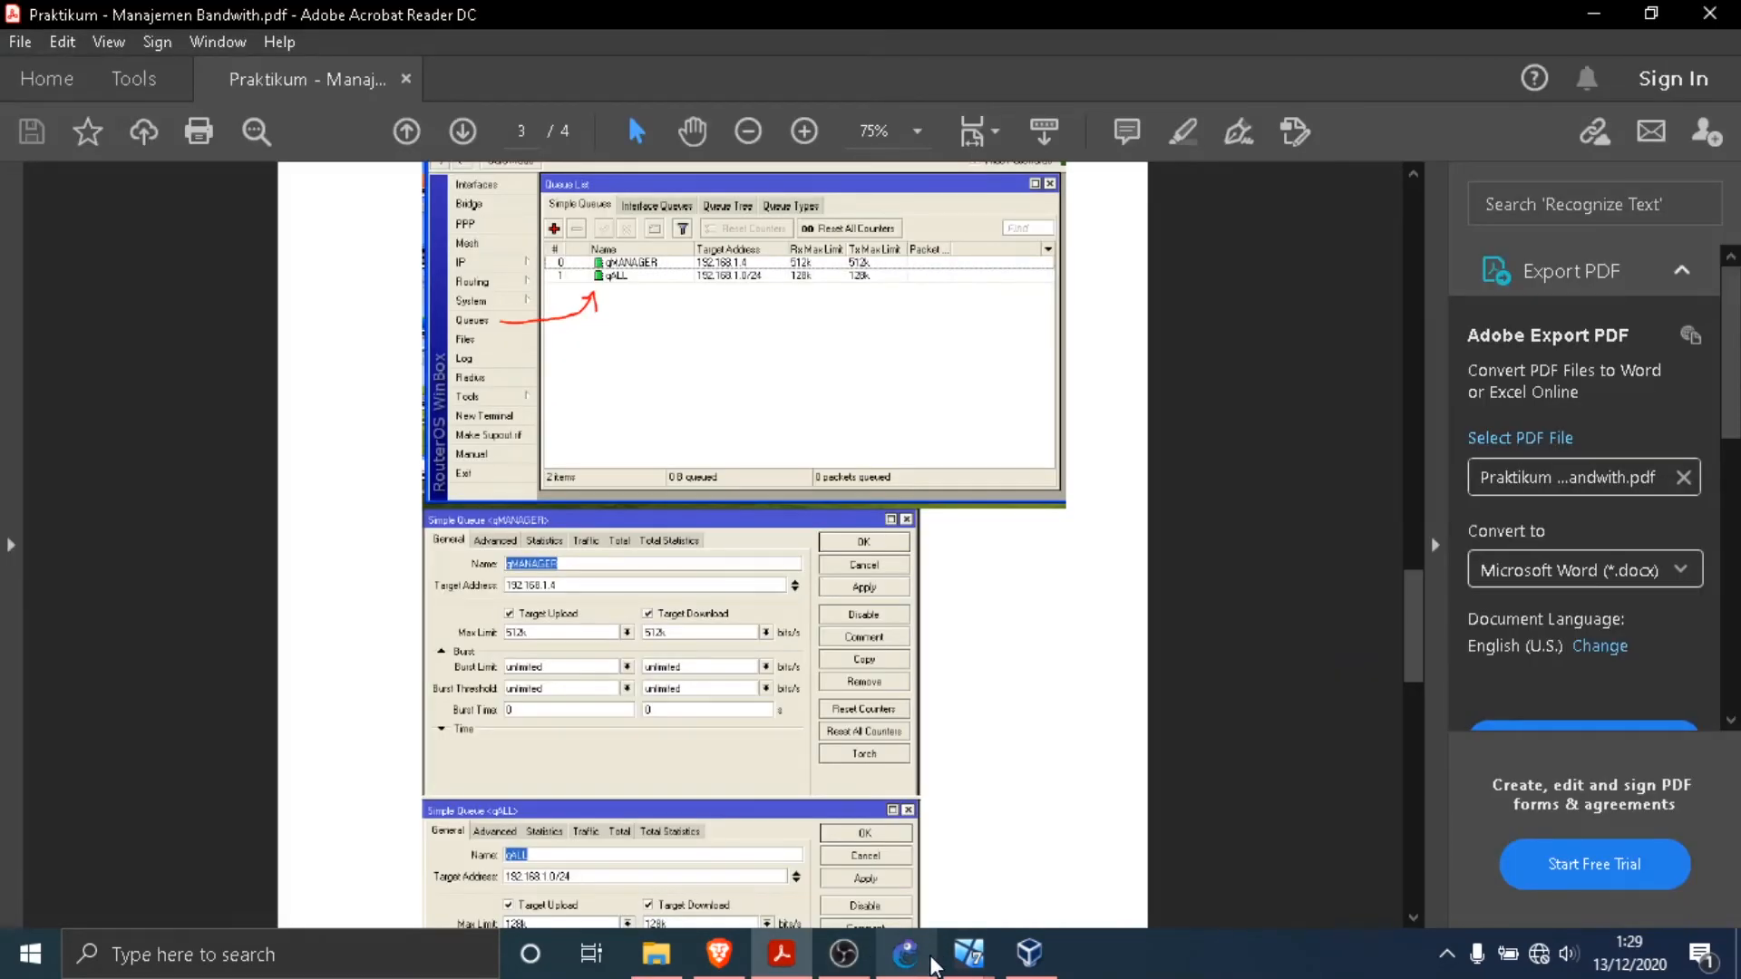
{"action": "mouse_move", "coordinate": [968, 954]}
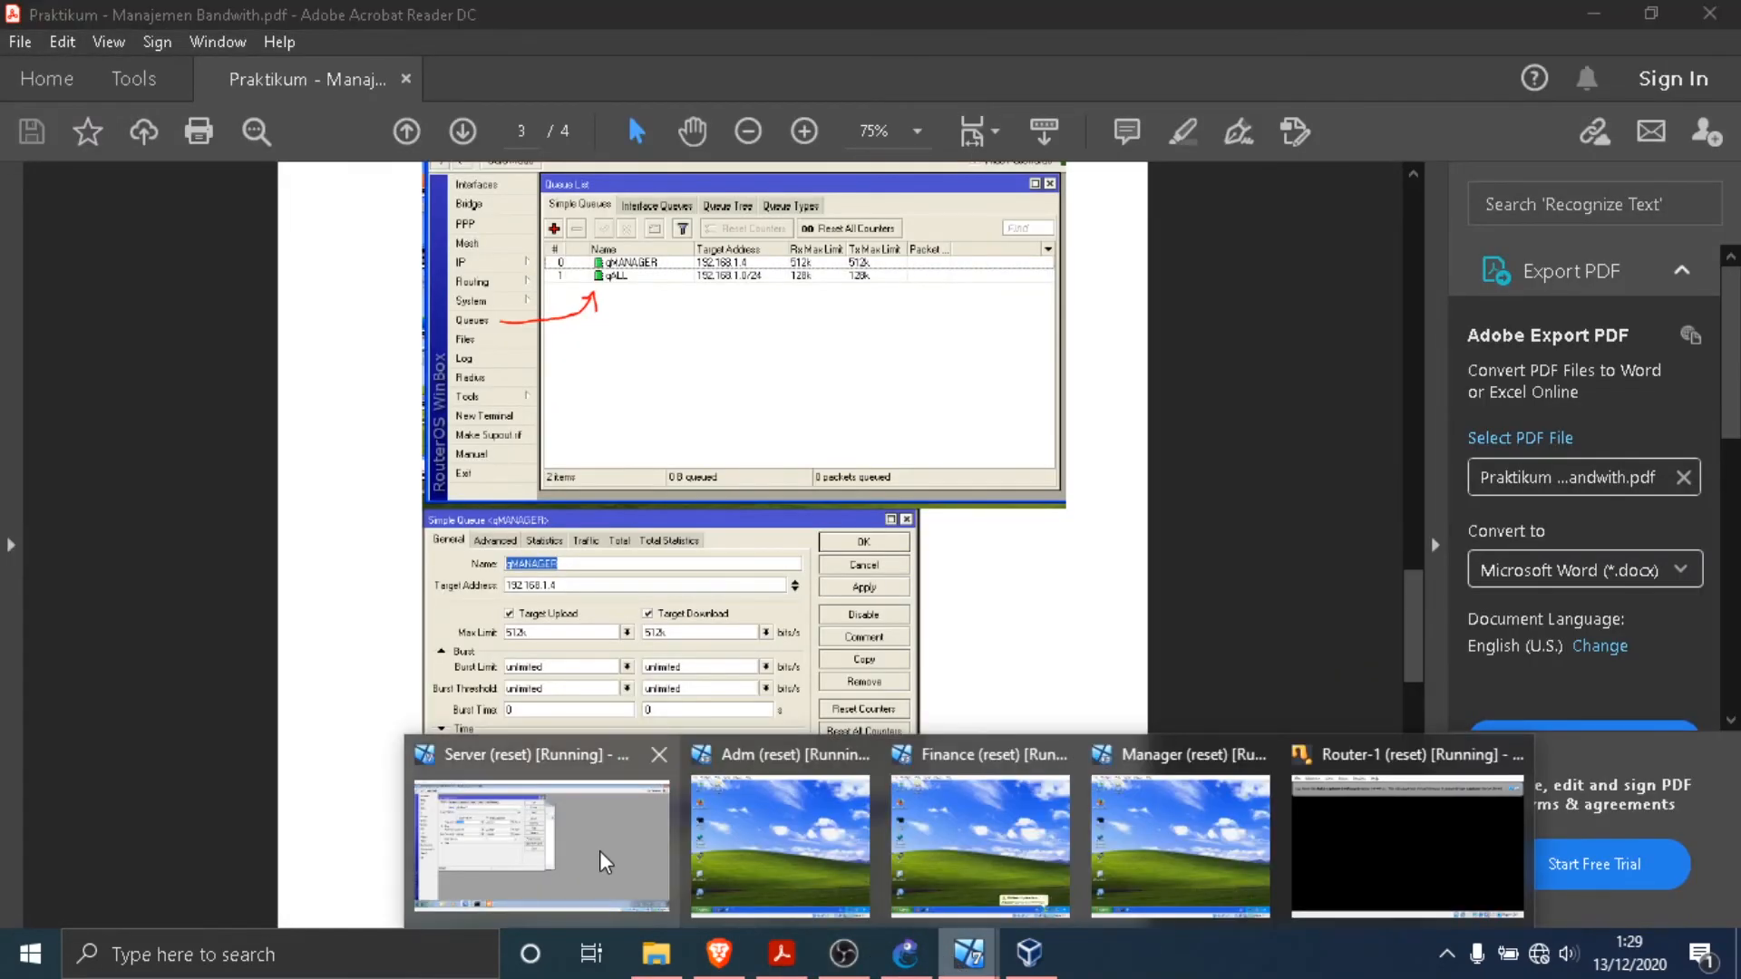
{"action": "left_click", "coordinate": [605, 862]}
{"action": "type", "text": "512K"}
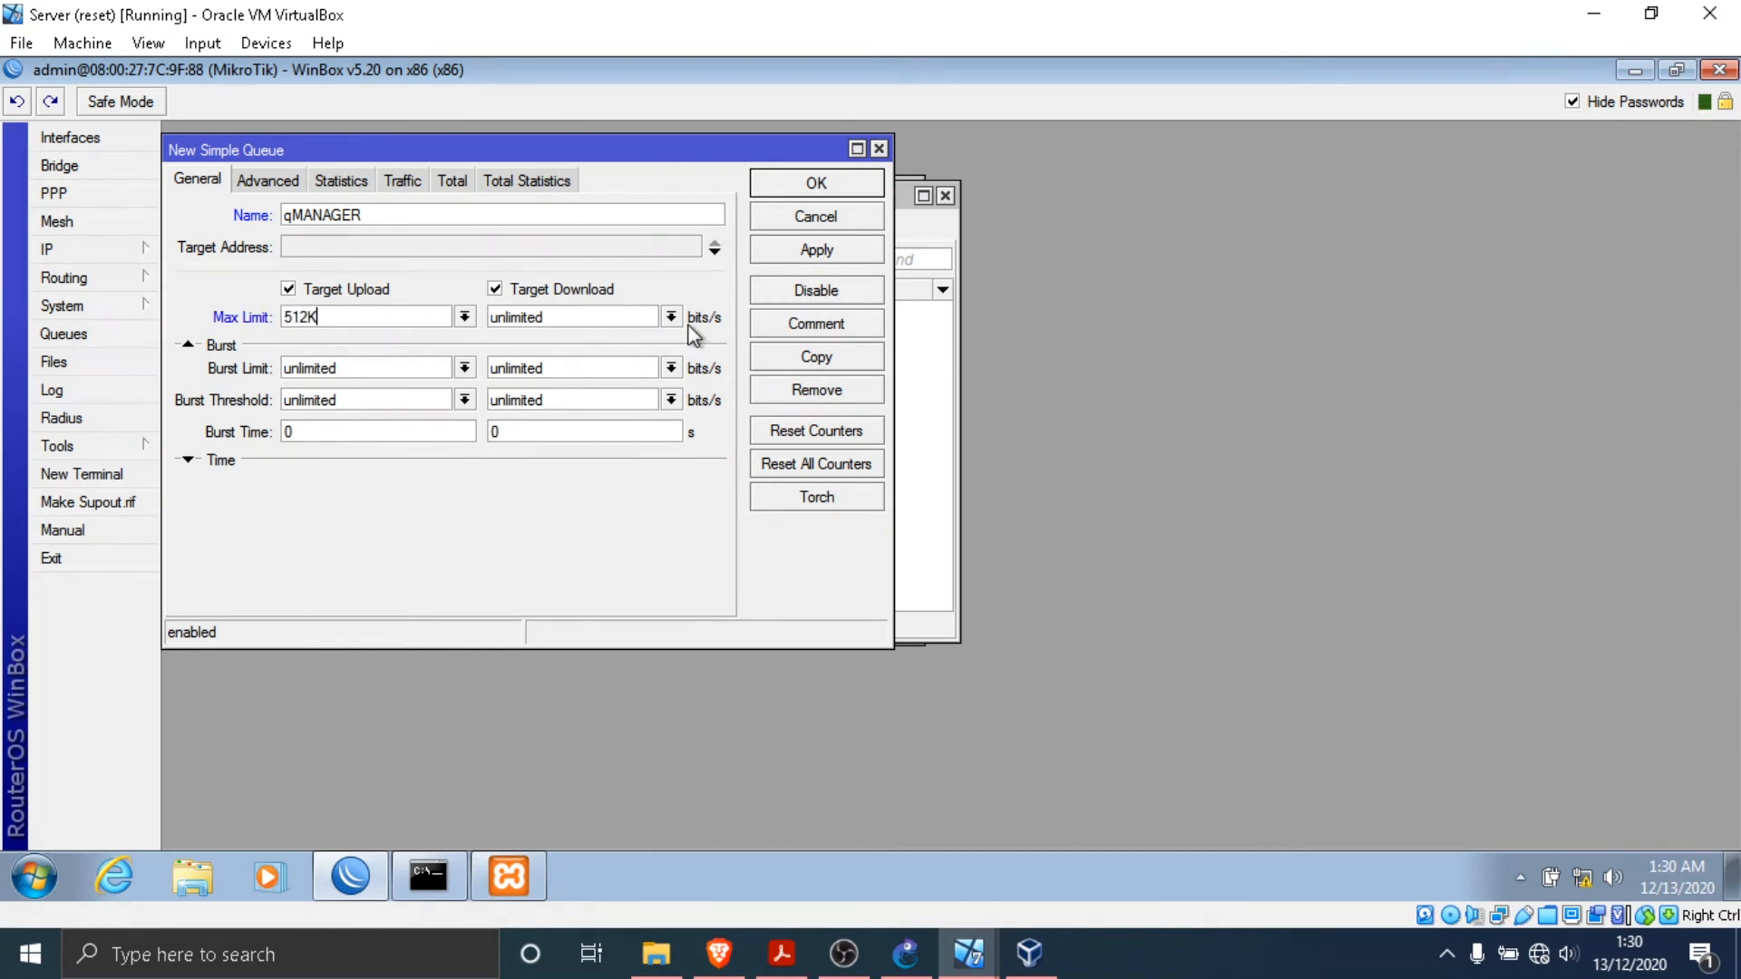
{"action": "key", "text": "Tab"}
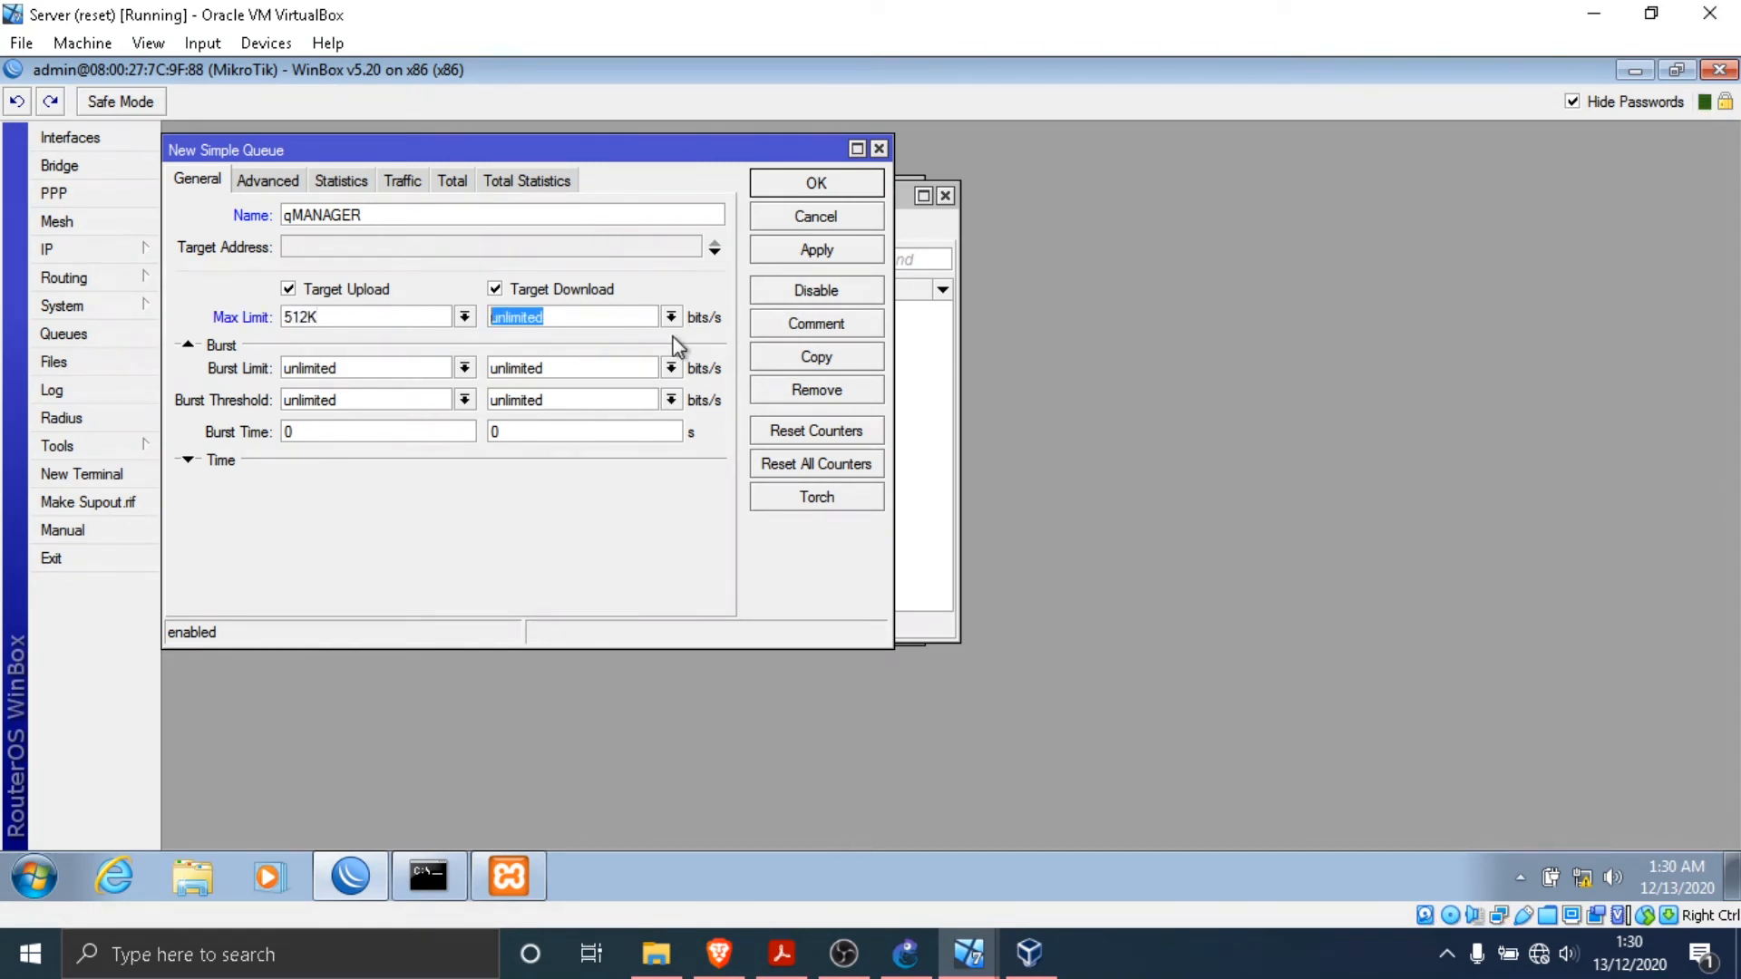
{"action": "type", "text": "512K"}
- Set qMANAGER's target address to 192.168.1.4 and save the queue
{"action": "left_click", "coordinate": [531, 248]}
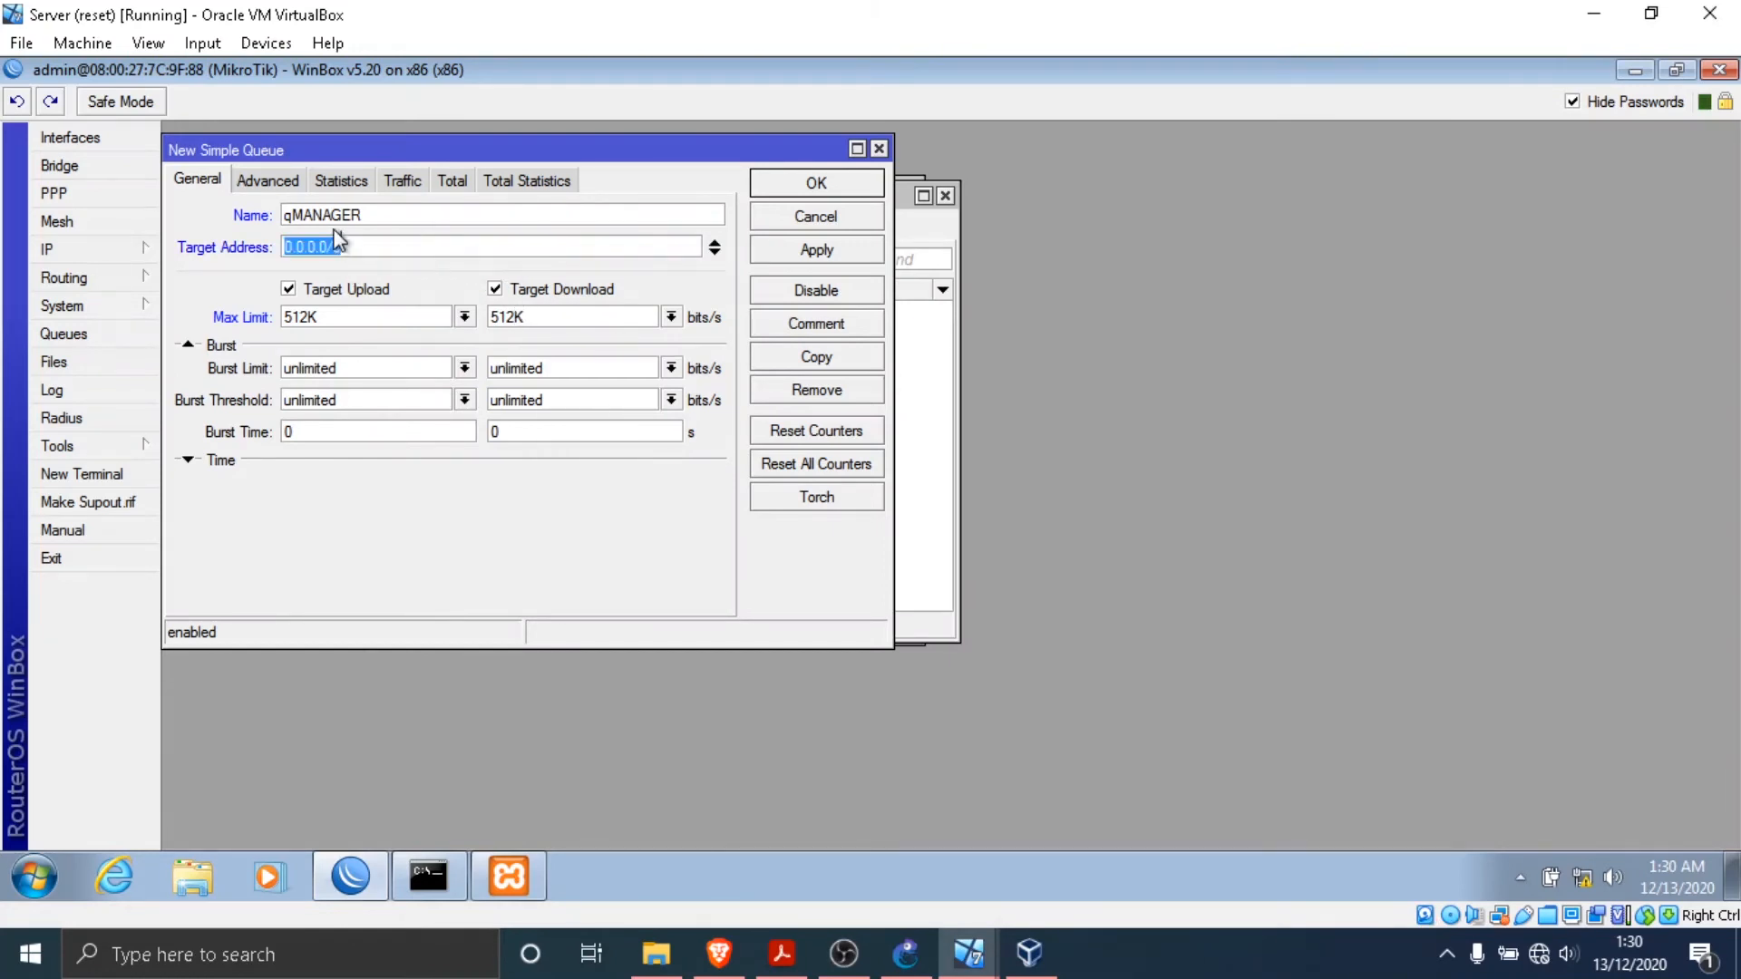
{"action": "left_click", "coordinate": [381, 249]}
{"action": "key", "text": "BackSpace"}
{"action": "key", "text": "BackSpace"}
{"action": "key", "text": "BackSpace"}
{"action": "key", "text": "BackSpace"}
{"action": "key", "text": "BackSpace"}
{"action": "key", "text": "BackSpace"}
{"action": "key", "text": "BackSpace"}
{"action": "key", "text": "BackSpace"}
{"action": "key", "text": "BackSpace"}
{"action": "type", "text": "192.168.1.4"}
{"action": "left_click", "coordinate": [856, 253]}
{"action": "left_click", "coordinate": [852, 188]}
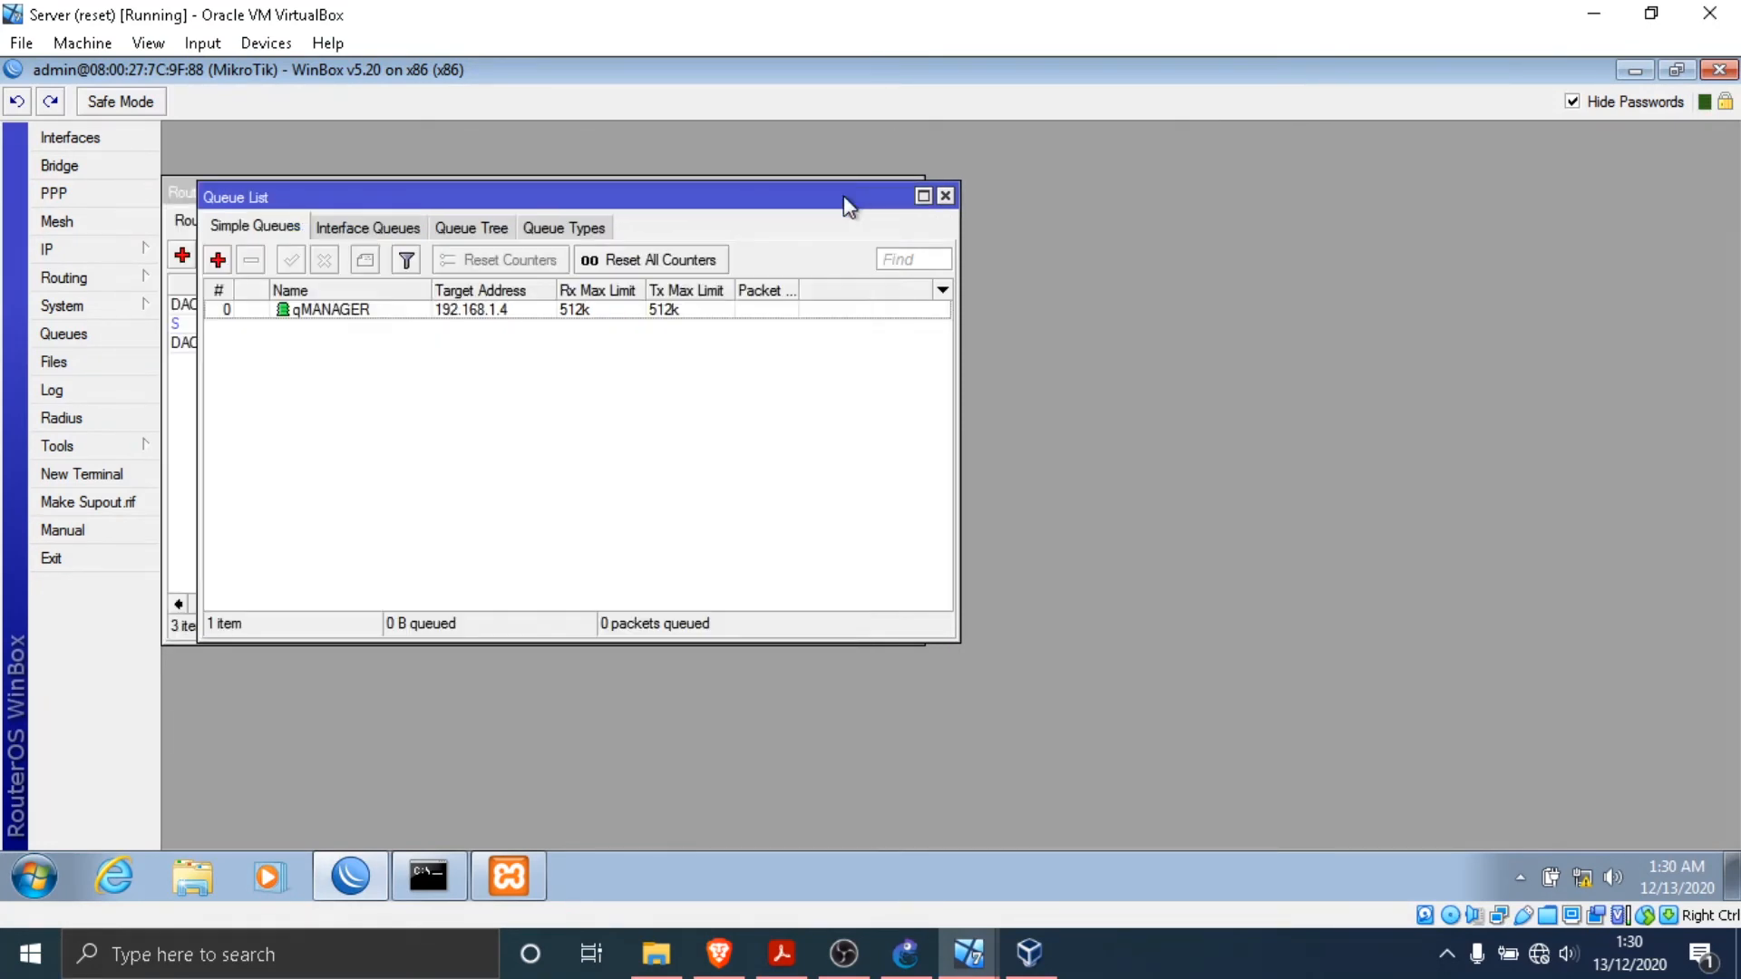
- Add a new simple queue named qALL with target address 192.168.1.0/24
{"action": "left_click", "coordinate": [218, 260]}
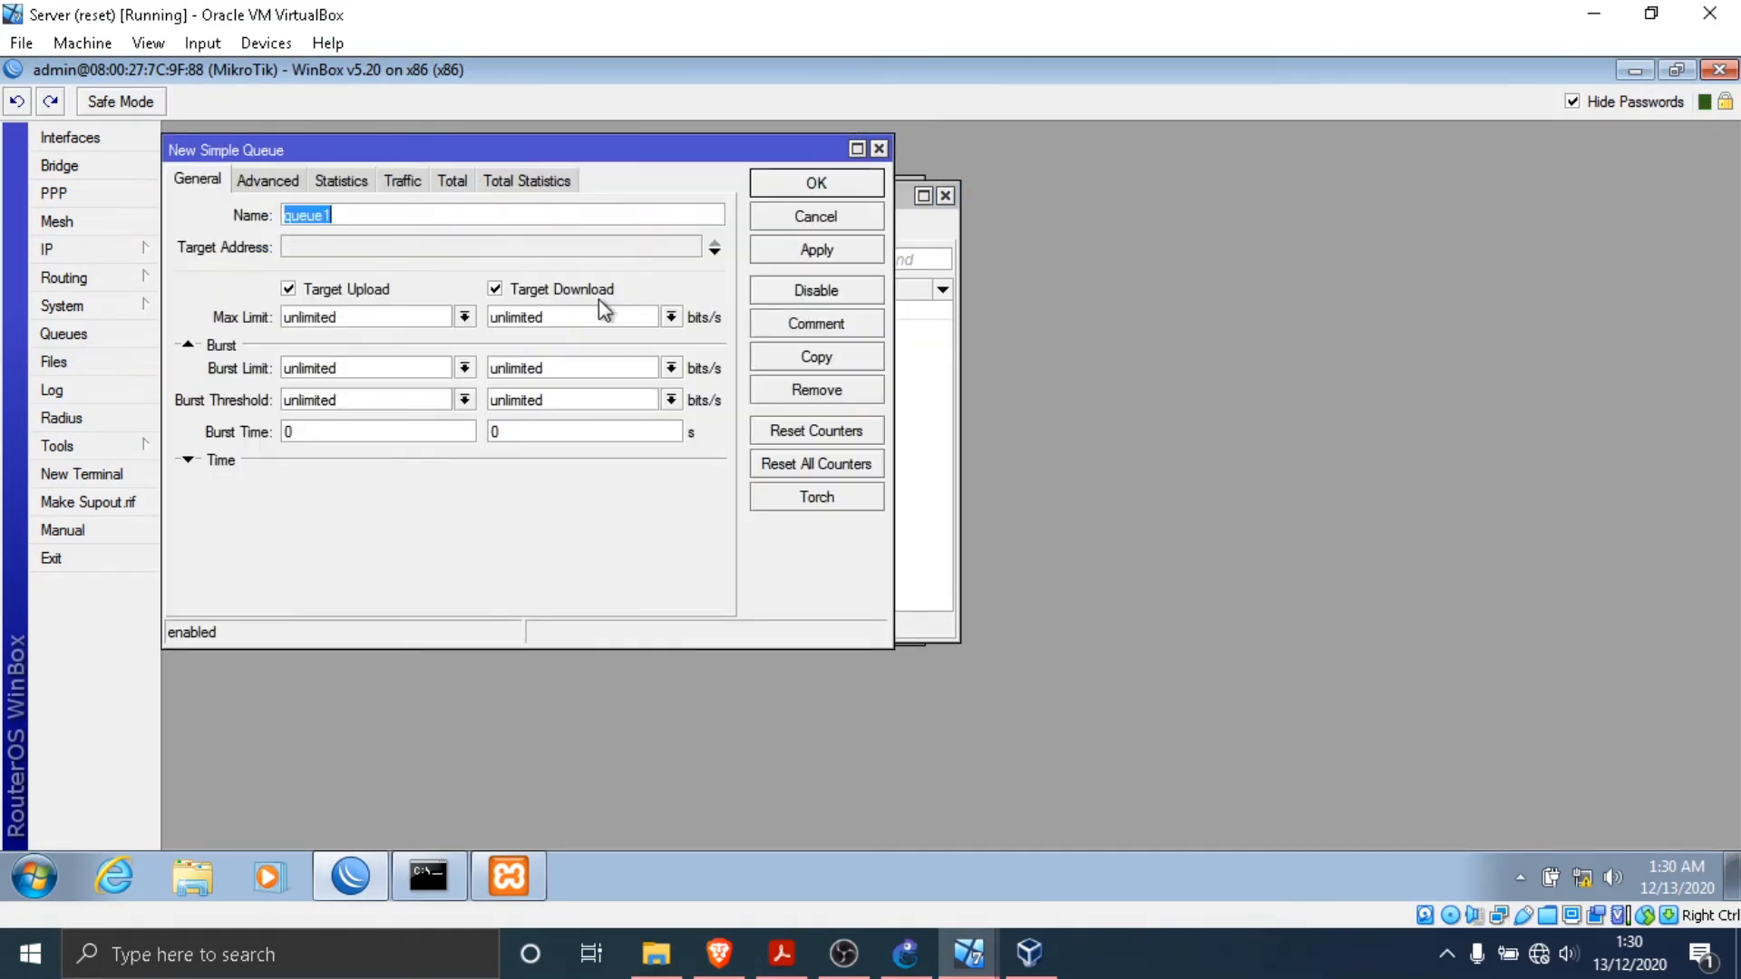
{"action": "type", "text": "qALL"}
{"action": "left_click", "coordinate": [610, 254]}
{"action": "type", "text": "192.1"}
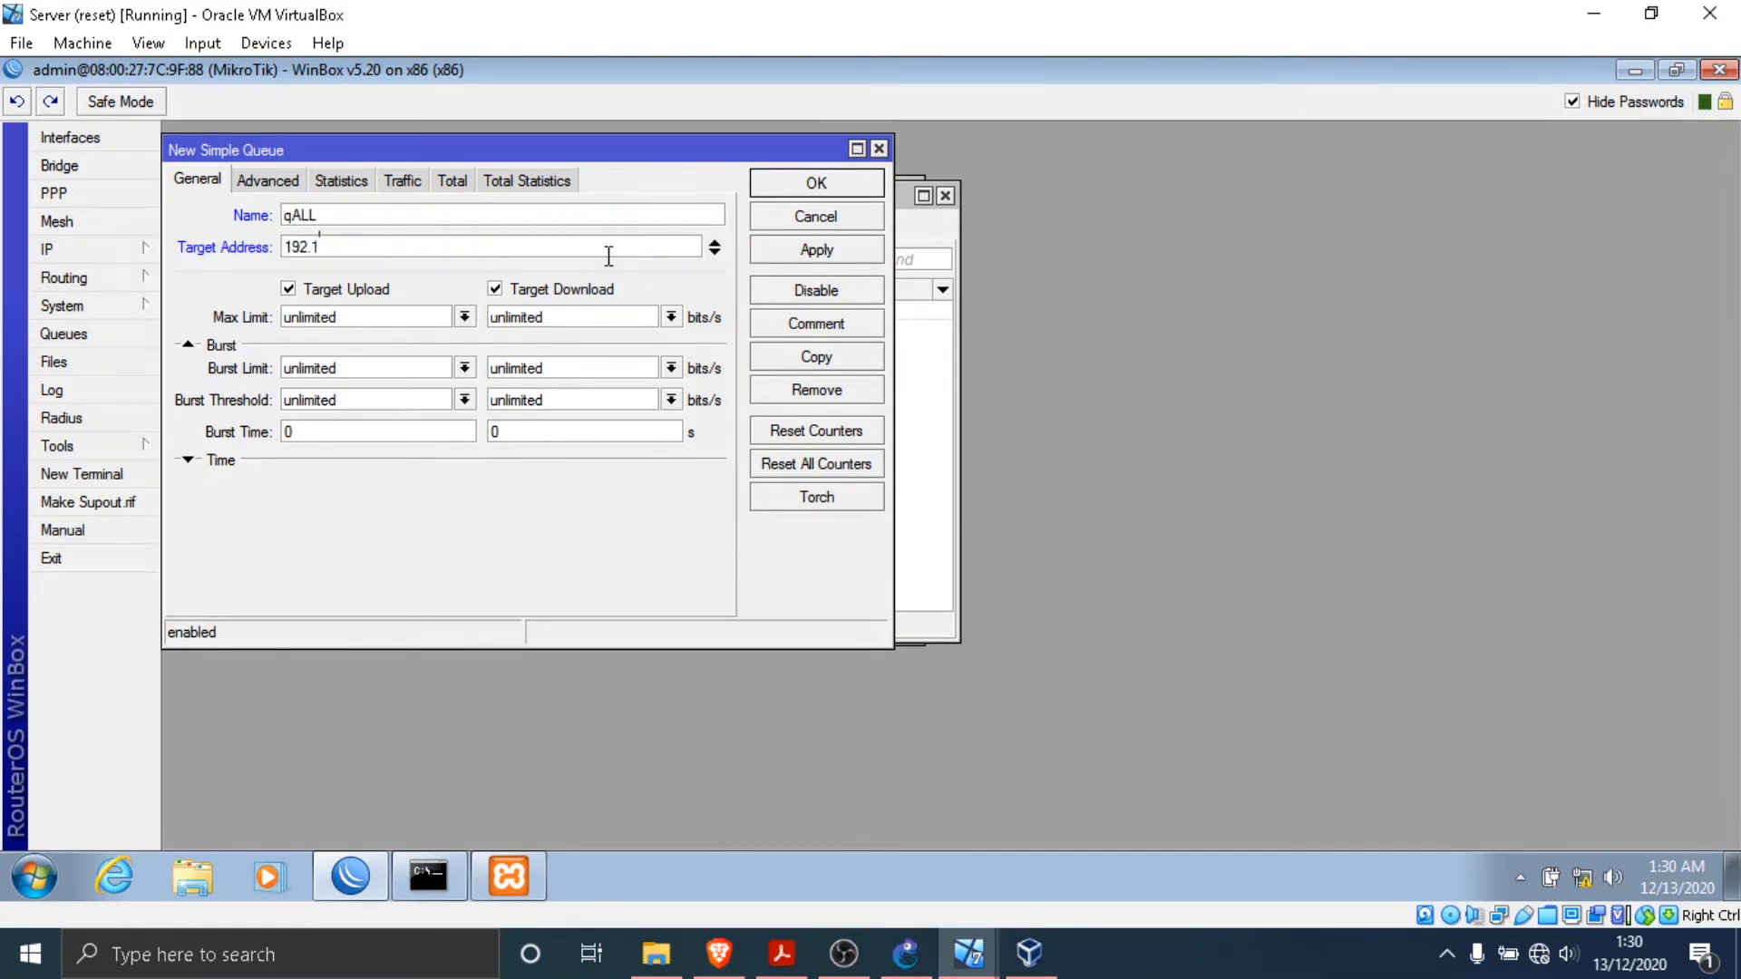
{"action": "type", "text": ".0/24"}
- Review the network diagram and bandwidth scenario in the practicum PDF, then return to the Server virtual machine
{"action": "left_click", "coordinate": [782, 953]}
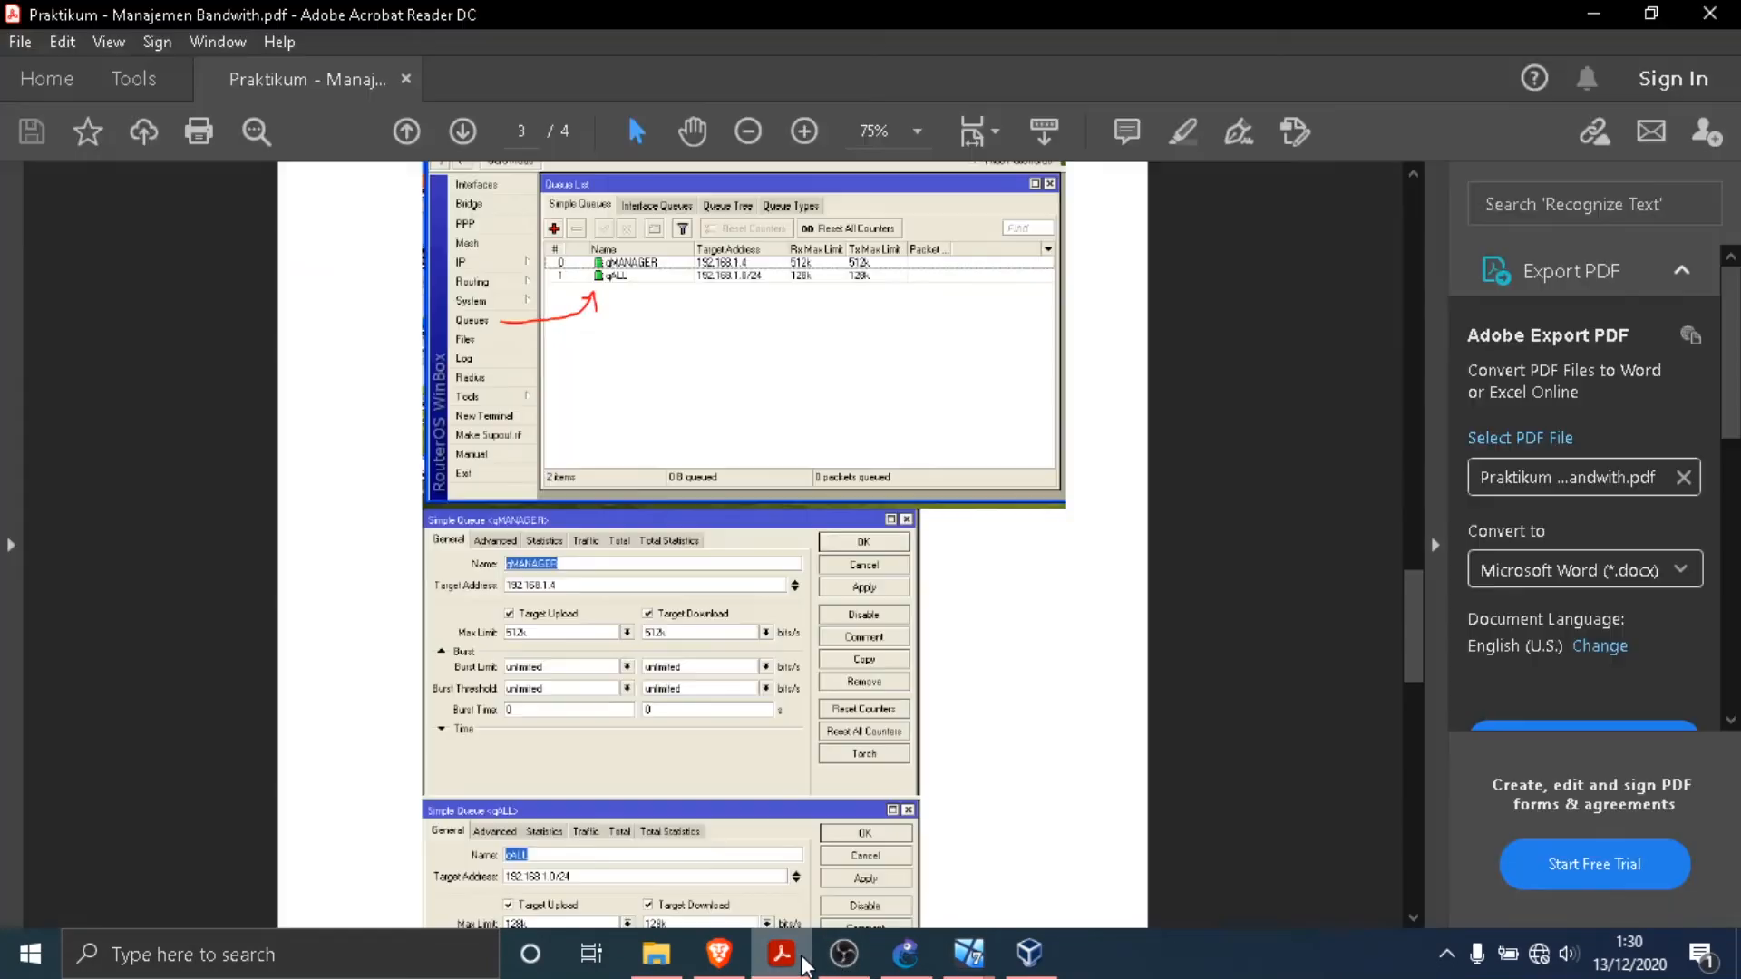
{"action": "scroll", "coordinate": [706, 427], "scroll_direction": "up", "scroll_amount": 1}
{"action": "scroll", "coordinate": [706, 427], "scroll_direction": "up", "scroll_amount": 10}
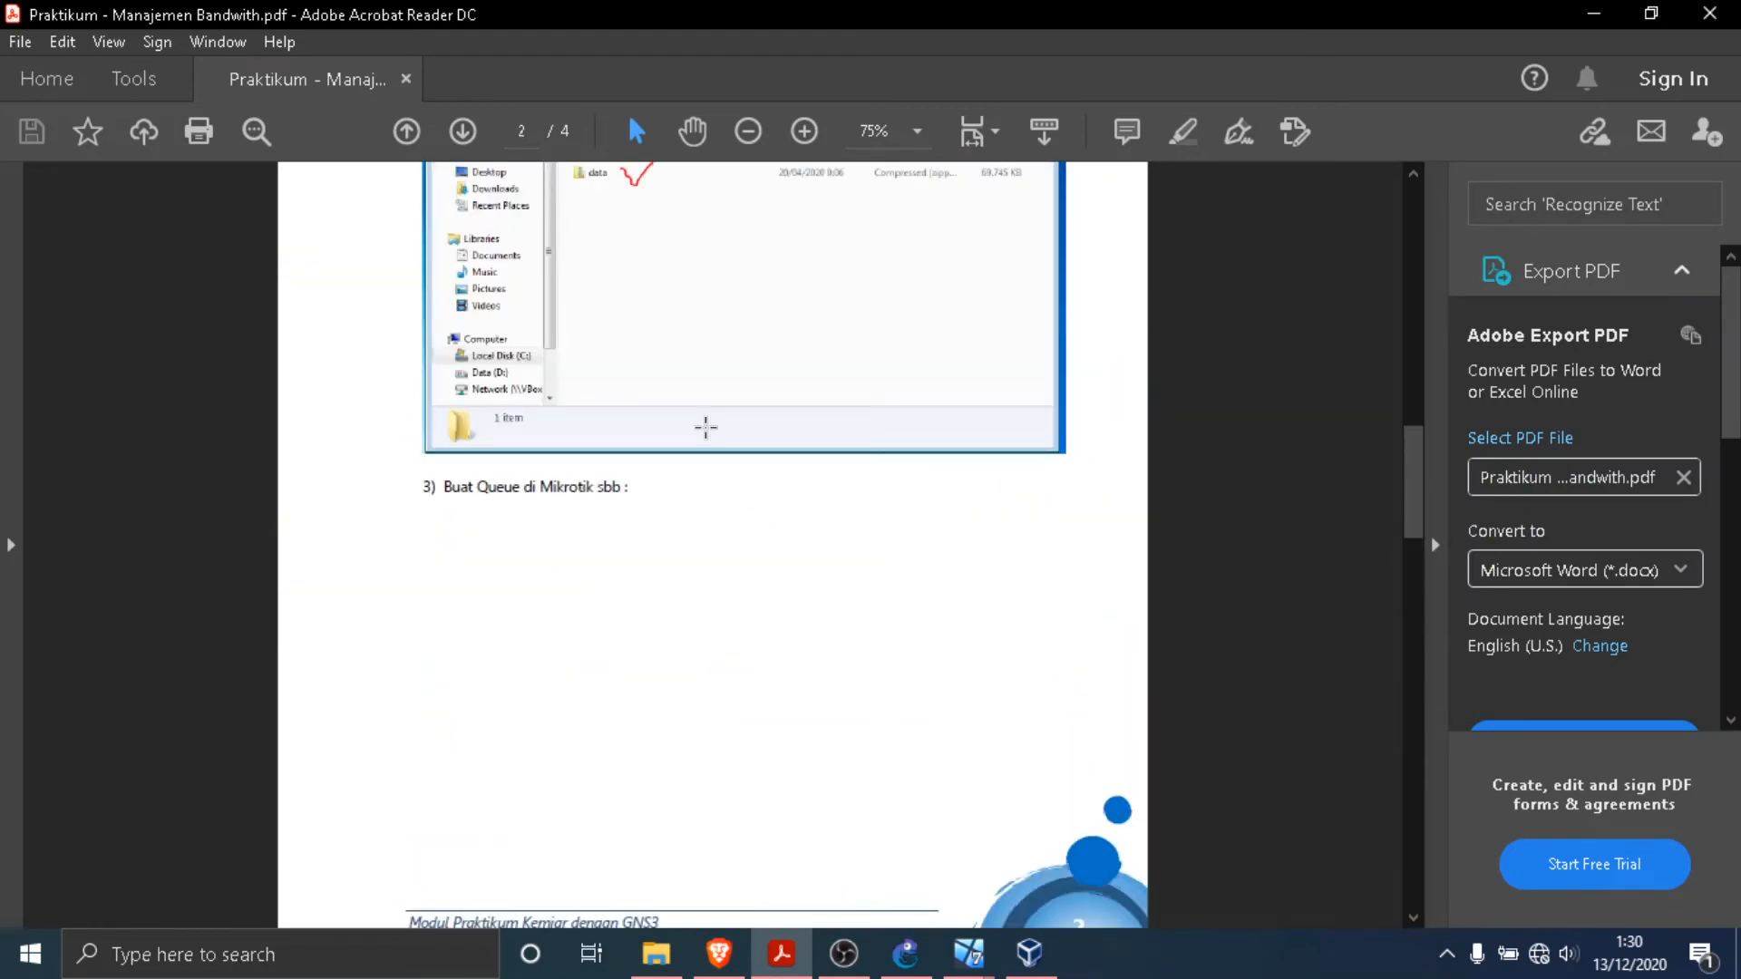
{"action": "scroll", "coordinate": [703, 439], "scroll_direction": "down", "scroll_amount": 5}
{"action": "scroll", "coordinate": [871, 455], "scroll_direction": "up", "scroll_amount": 20}
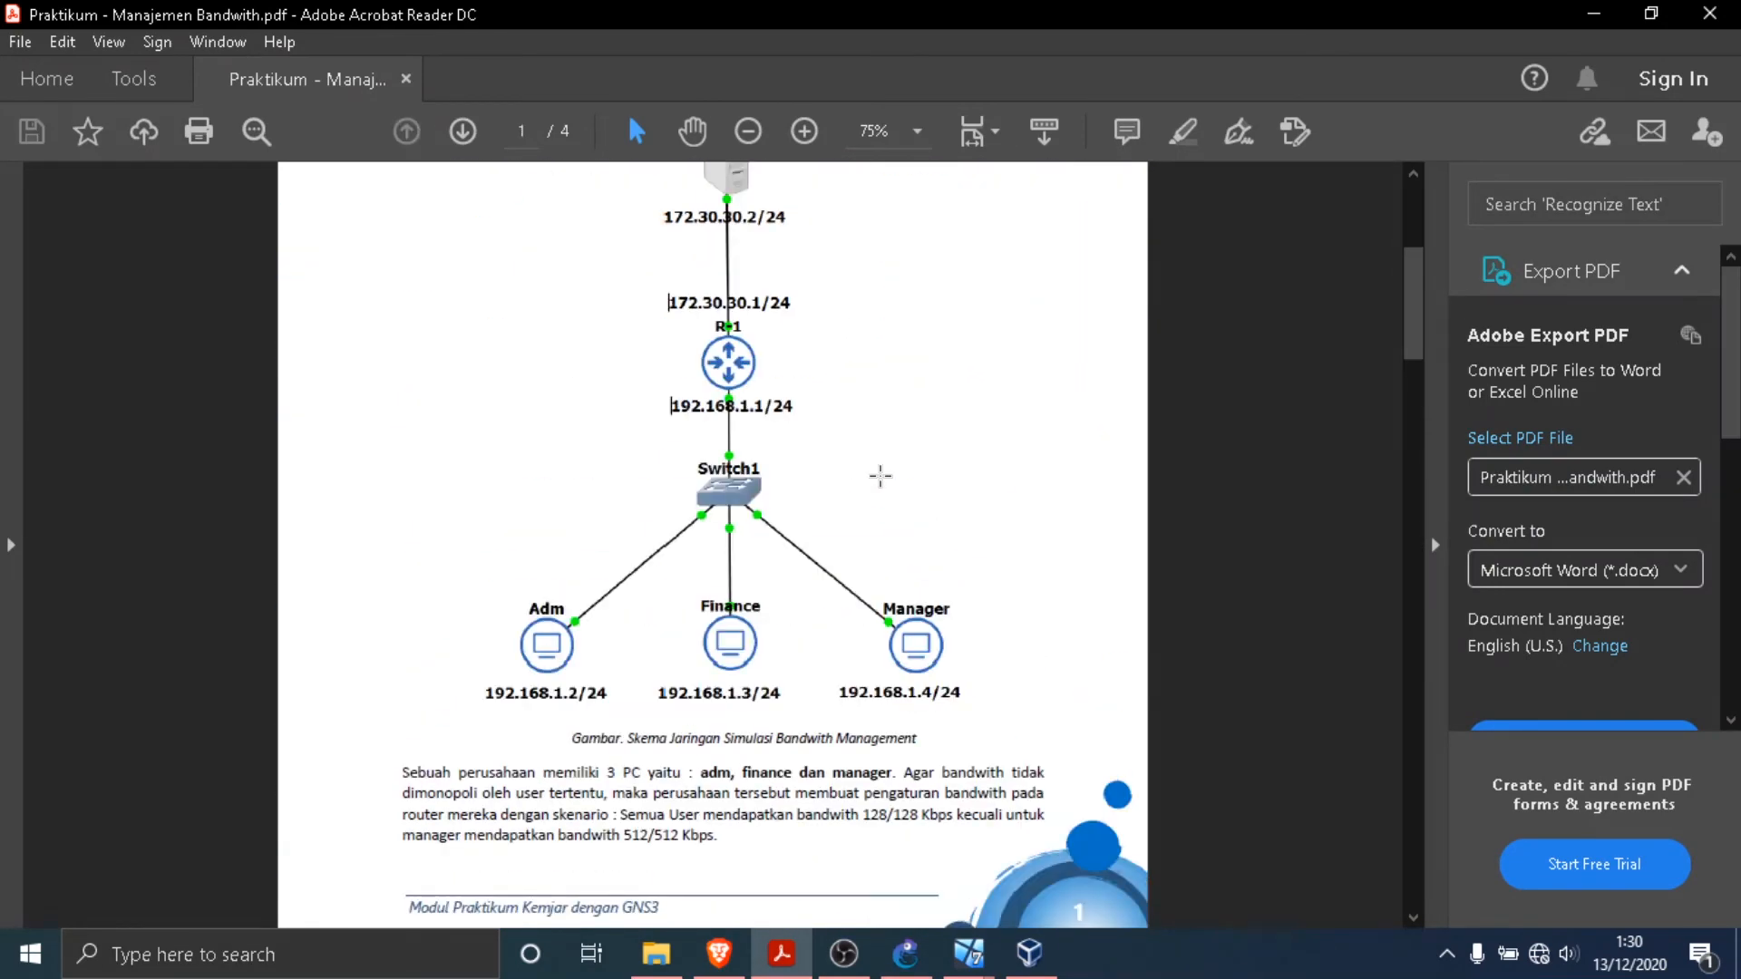
{"action": "scroll", "coordinate": [879, 474], "scroll_direction": "down", "scroll_amount": 2}
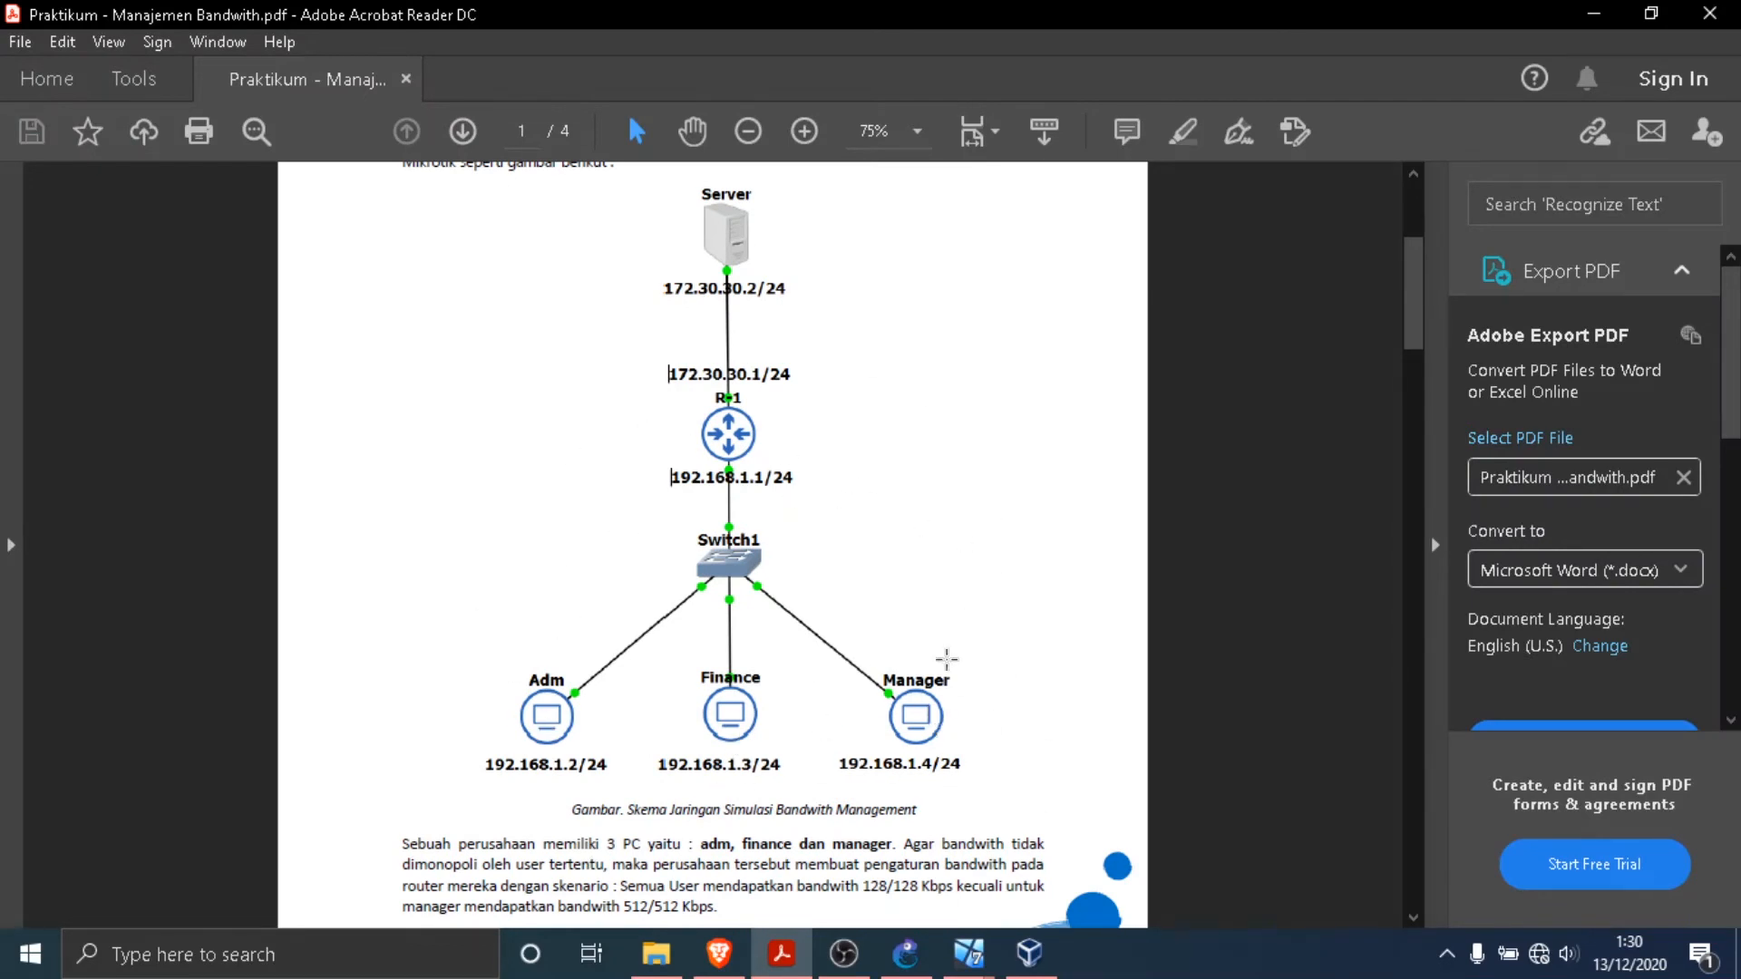
{"action": "mouse_move", "coordinate": [968, 964]}
{"action": "left_click", "coordinate": [545, 834]}
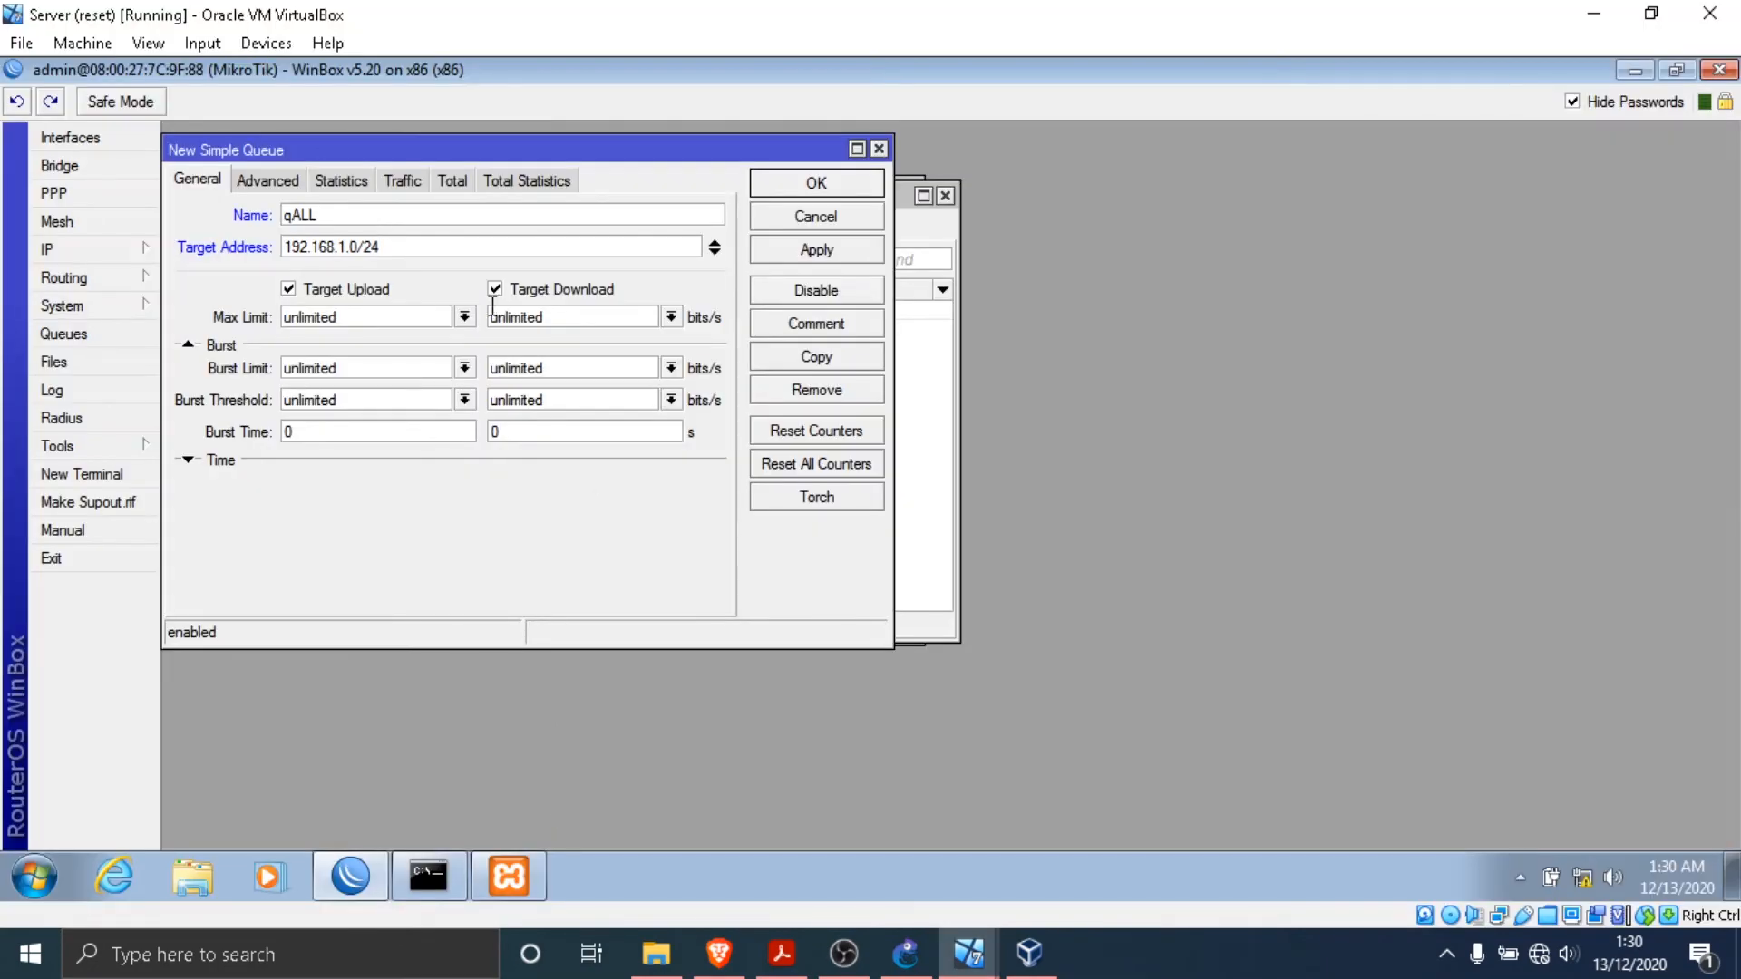
- Set qALL's target upload max limit to 128k, following the bandwidth scenario in the practicum PDF
{"action": "double_click", "coordinate": [392, 323]}
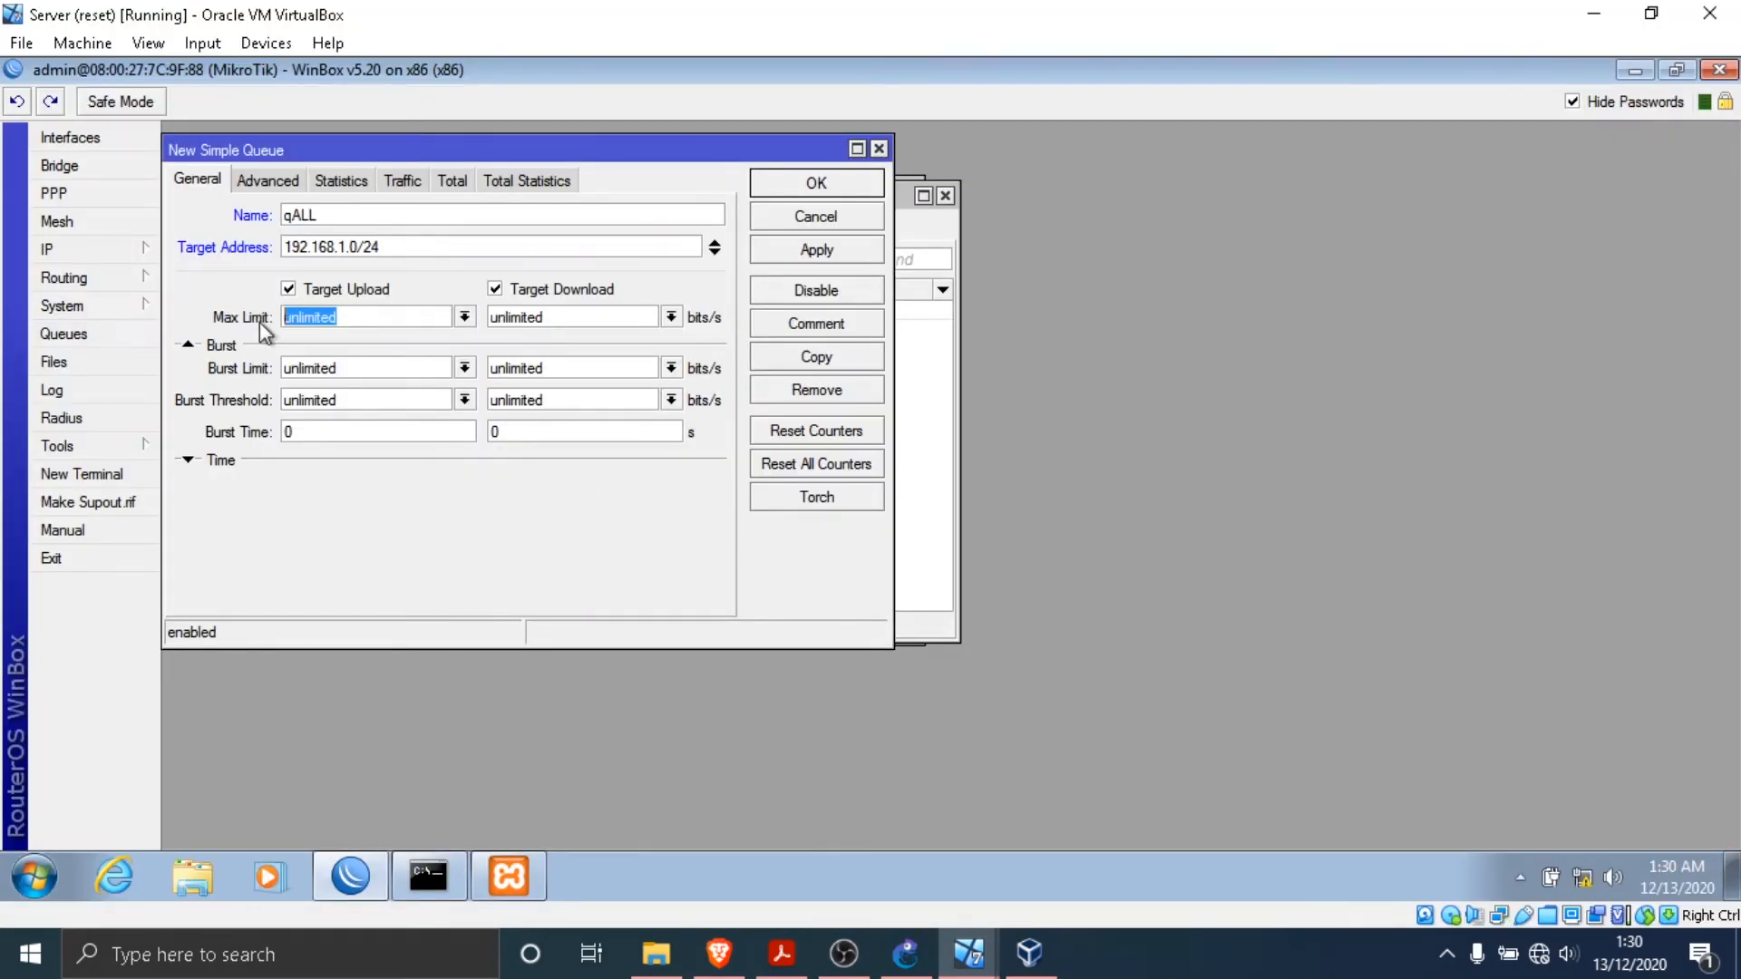
{"action": "left_click", "coordinate": [796, 964]}
{"action": "scroll", "coordinate": [894, 556], "scroll_direction": "down", "scroll_amount": 3}
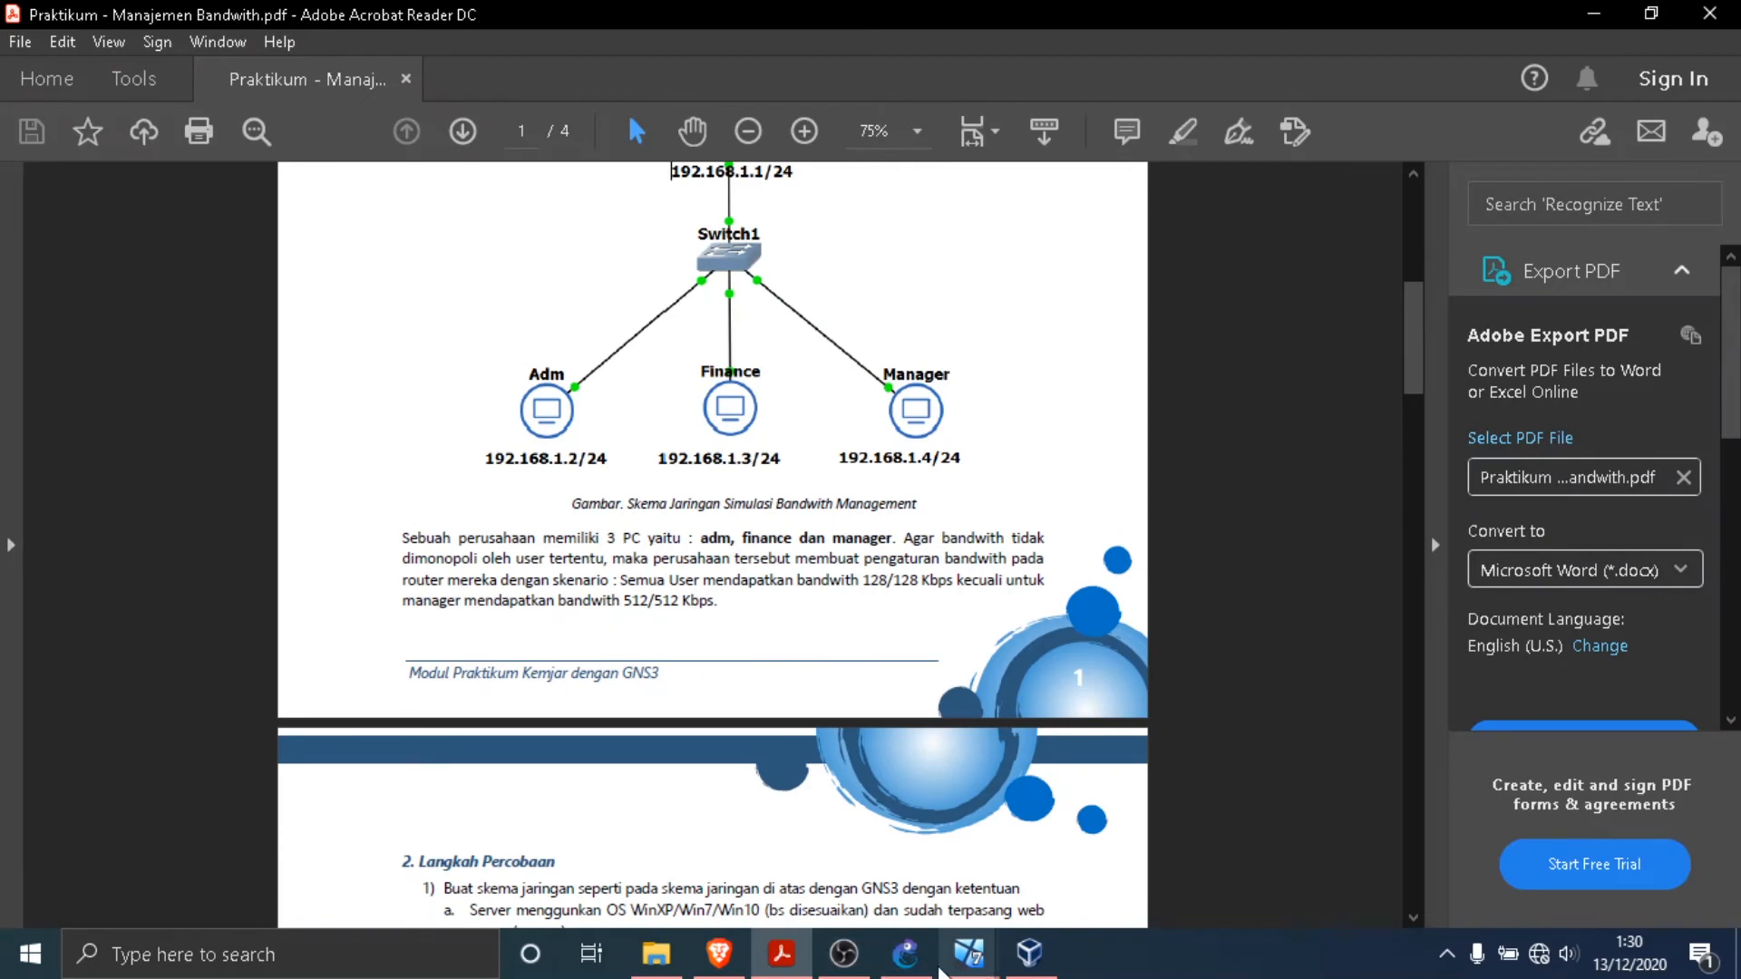
{"action": "left_click", "coordinate": [968, 954]}
{"action": "left_click", "coordinate": [545, 839]}
{"action": "type", "text": "12u"}
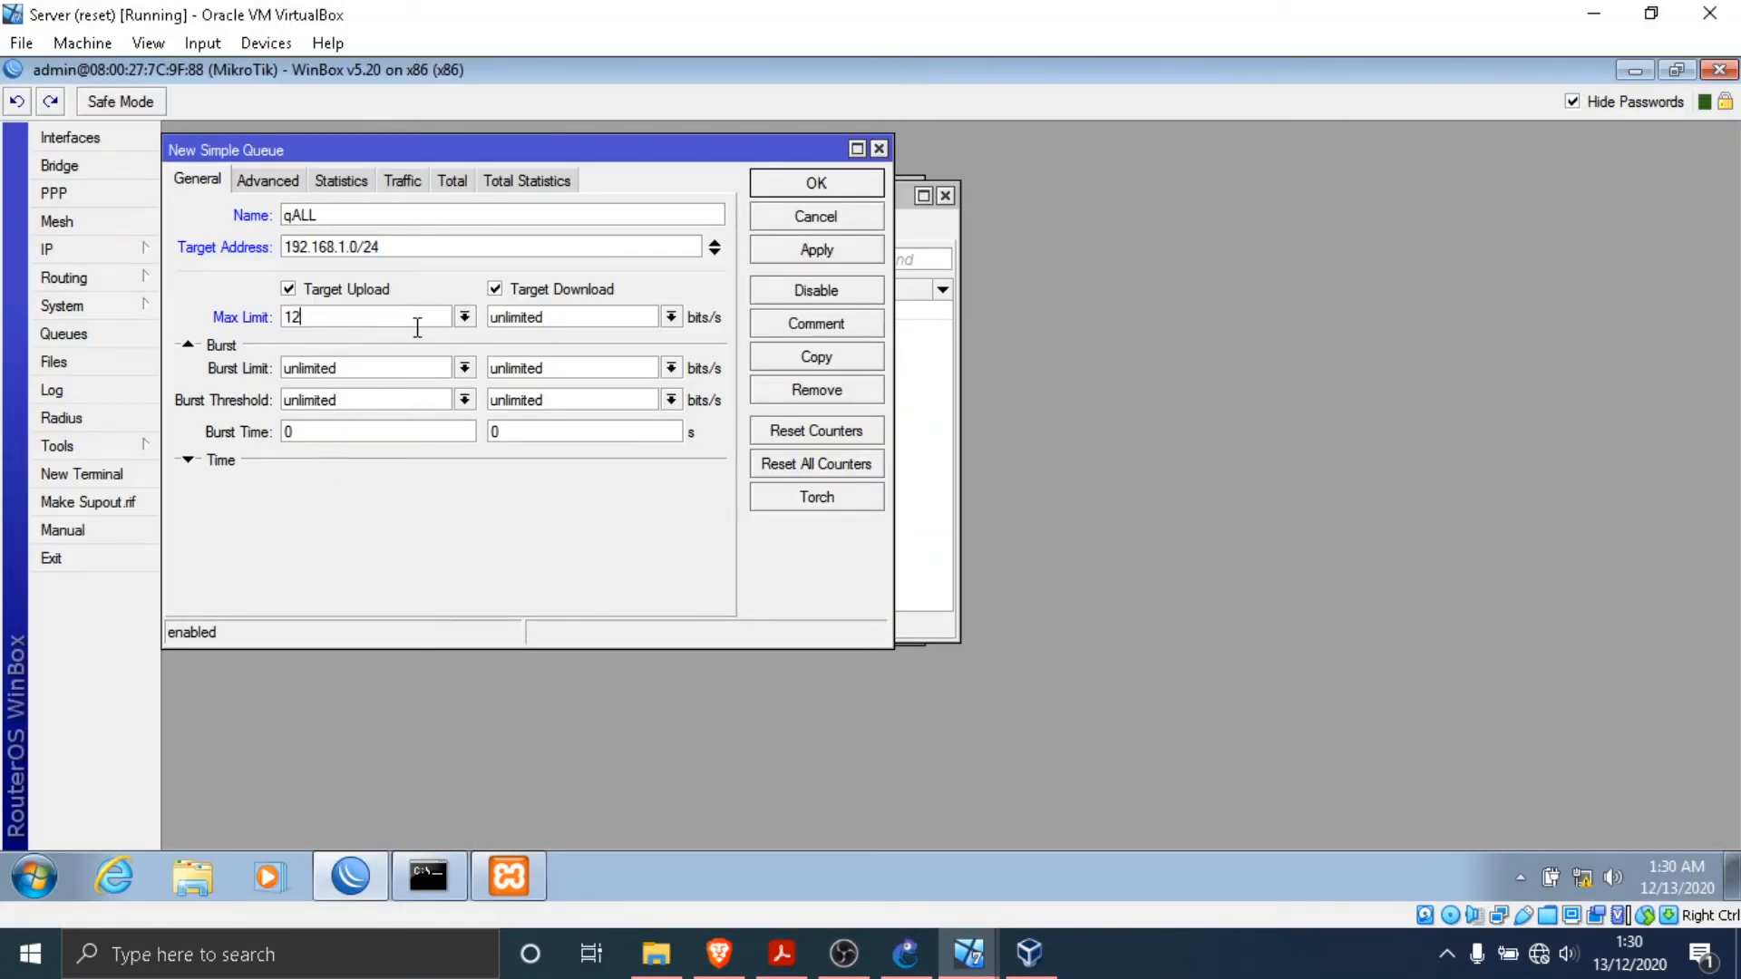
{"action": "key", "text": "BackSpace"}
{"action": "key", "text": "BackSpace"}
- Set qALL's target download max limit to 128k and save the queue
{"action": "left_click_drag", "start_coordinate": [497, 326], "coordinate": [687, 327]}
{"action": "type", "text": "128k"}
{"action": "left_click", "coordinate": [786, 250]}
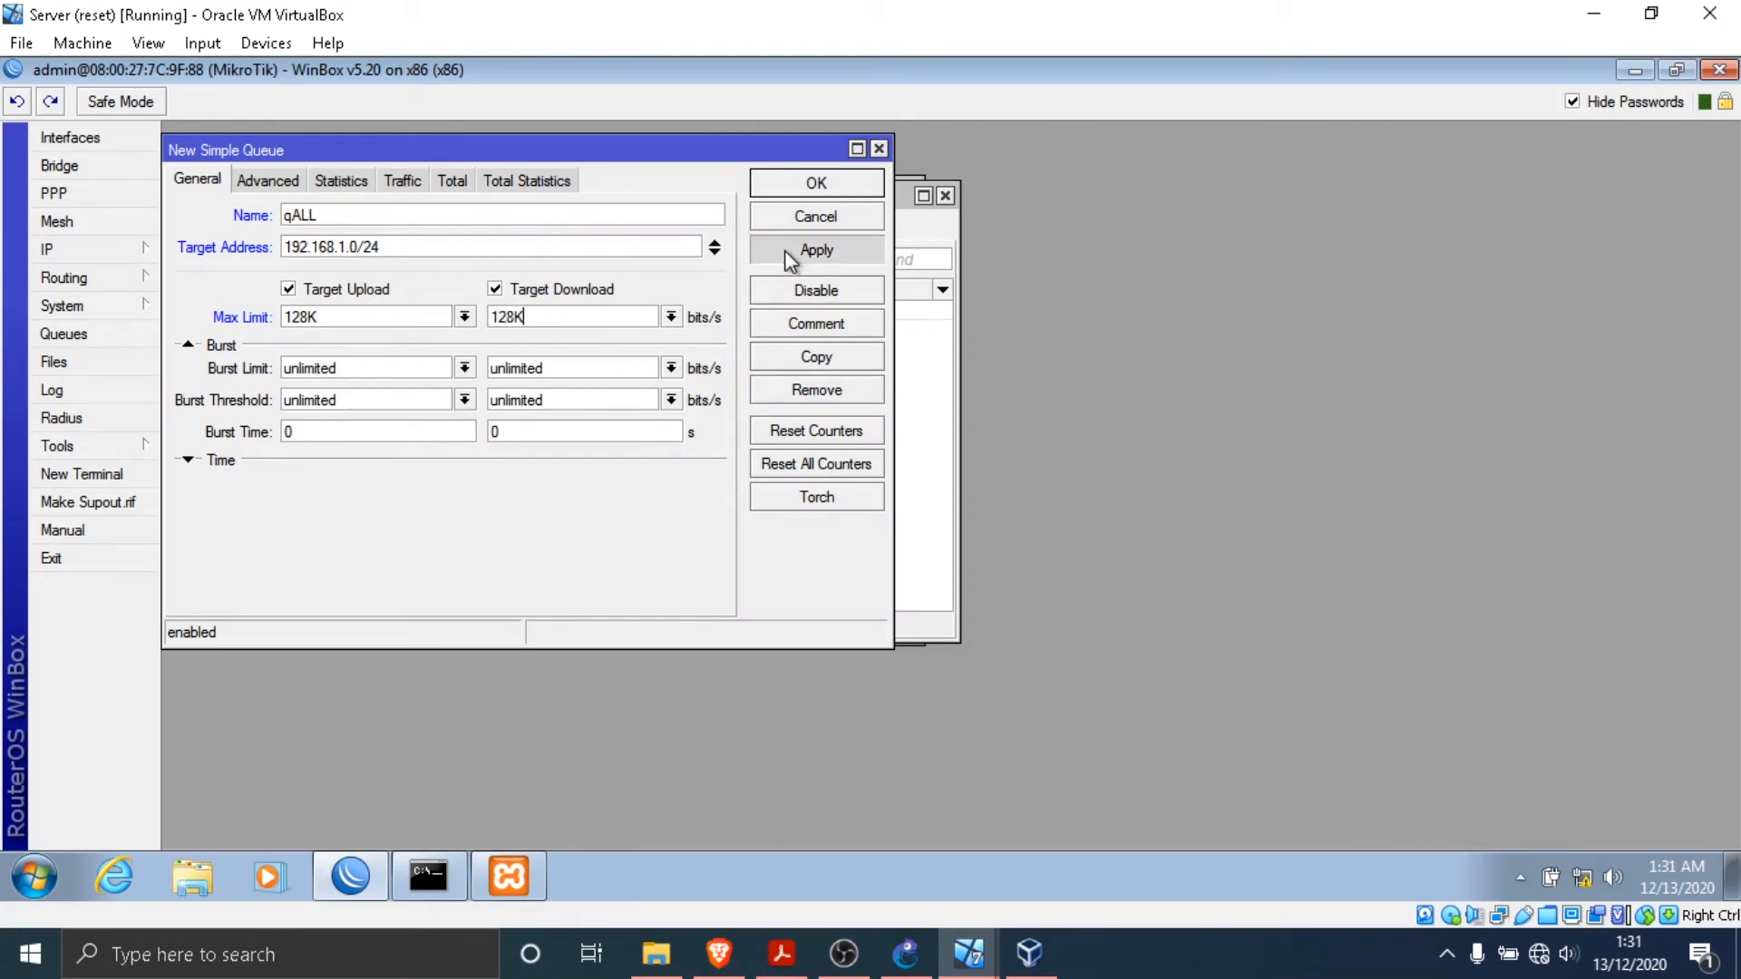
{"action": "left_click", "coordinate": [817, 186]}
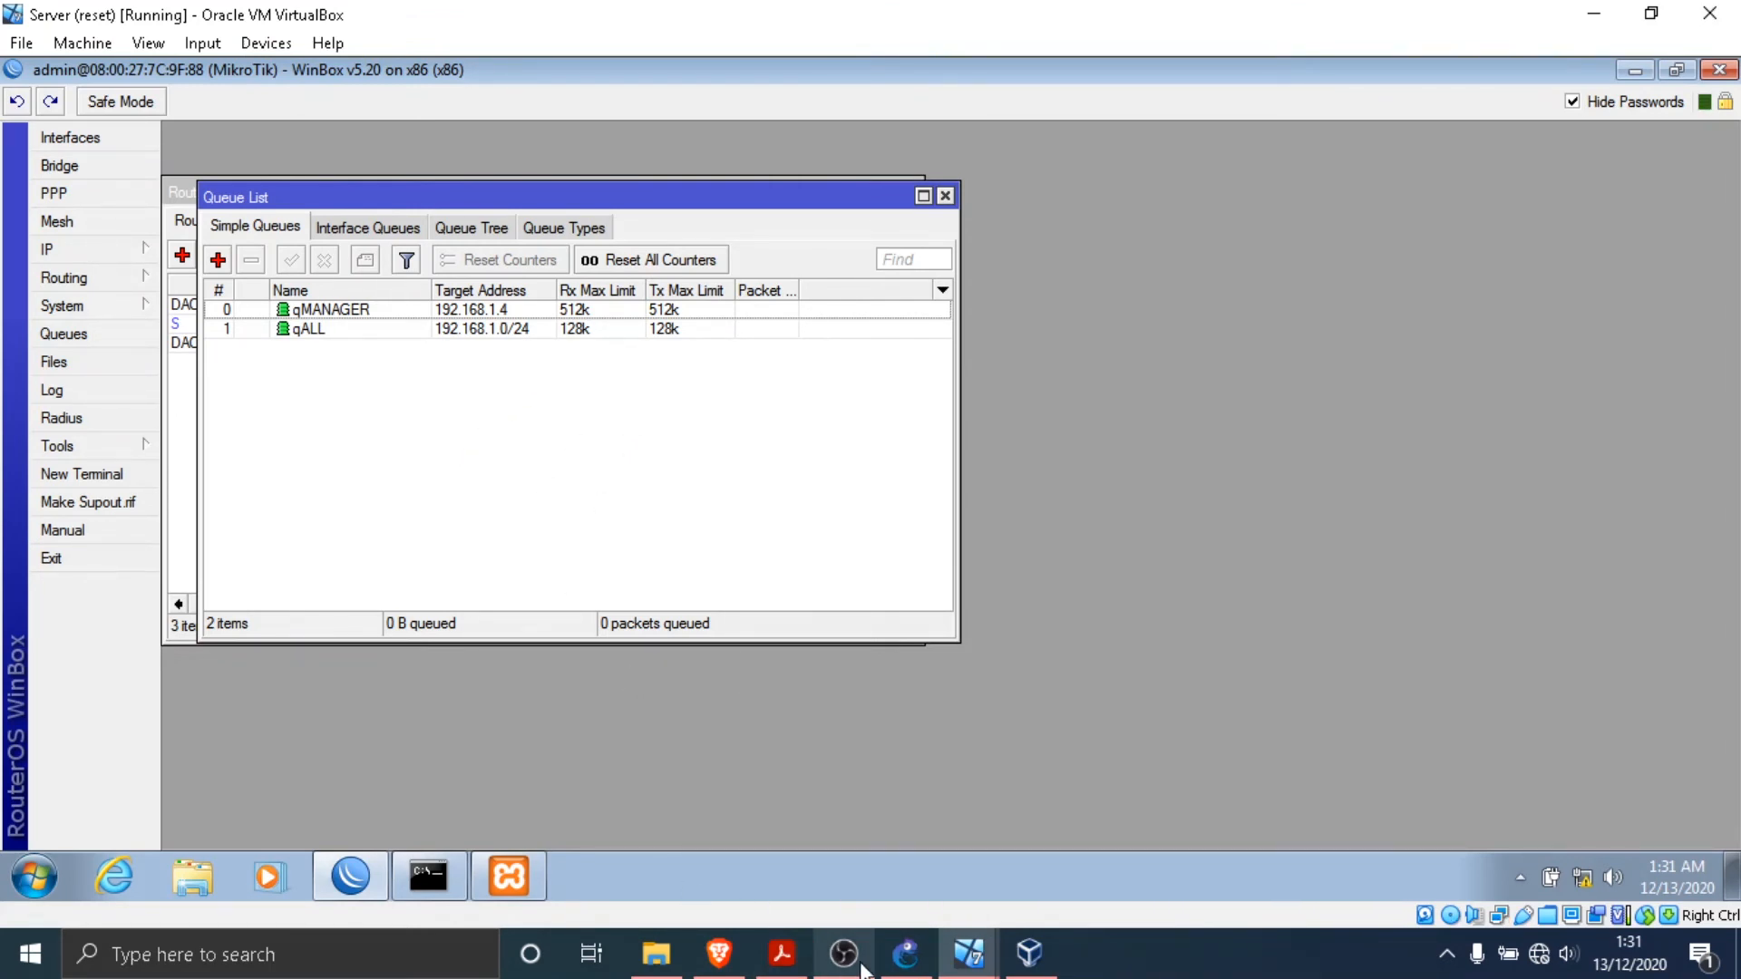
- Switch to the Manager virtual machine, launch Mozilla Firefox and open the web server at 172.30.30.2
{"action": "mouse_move", "coordinate": [969, 952]}
{"action": "left_click", "coordinate": [1246, 807]}
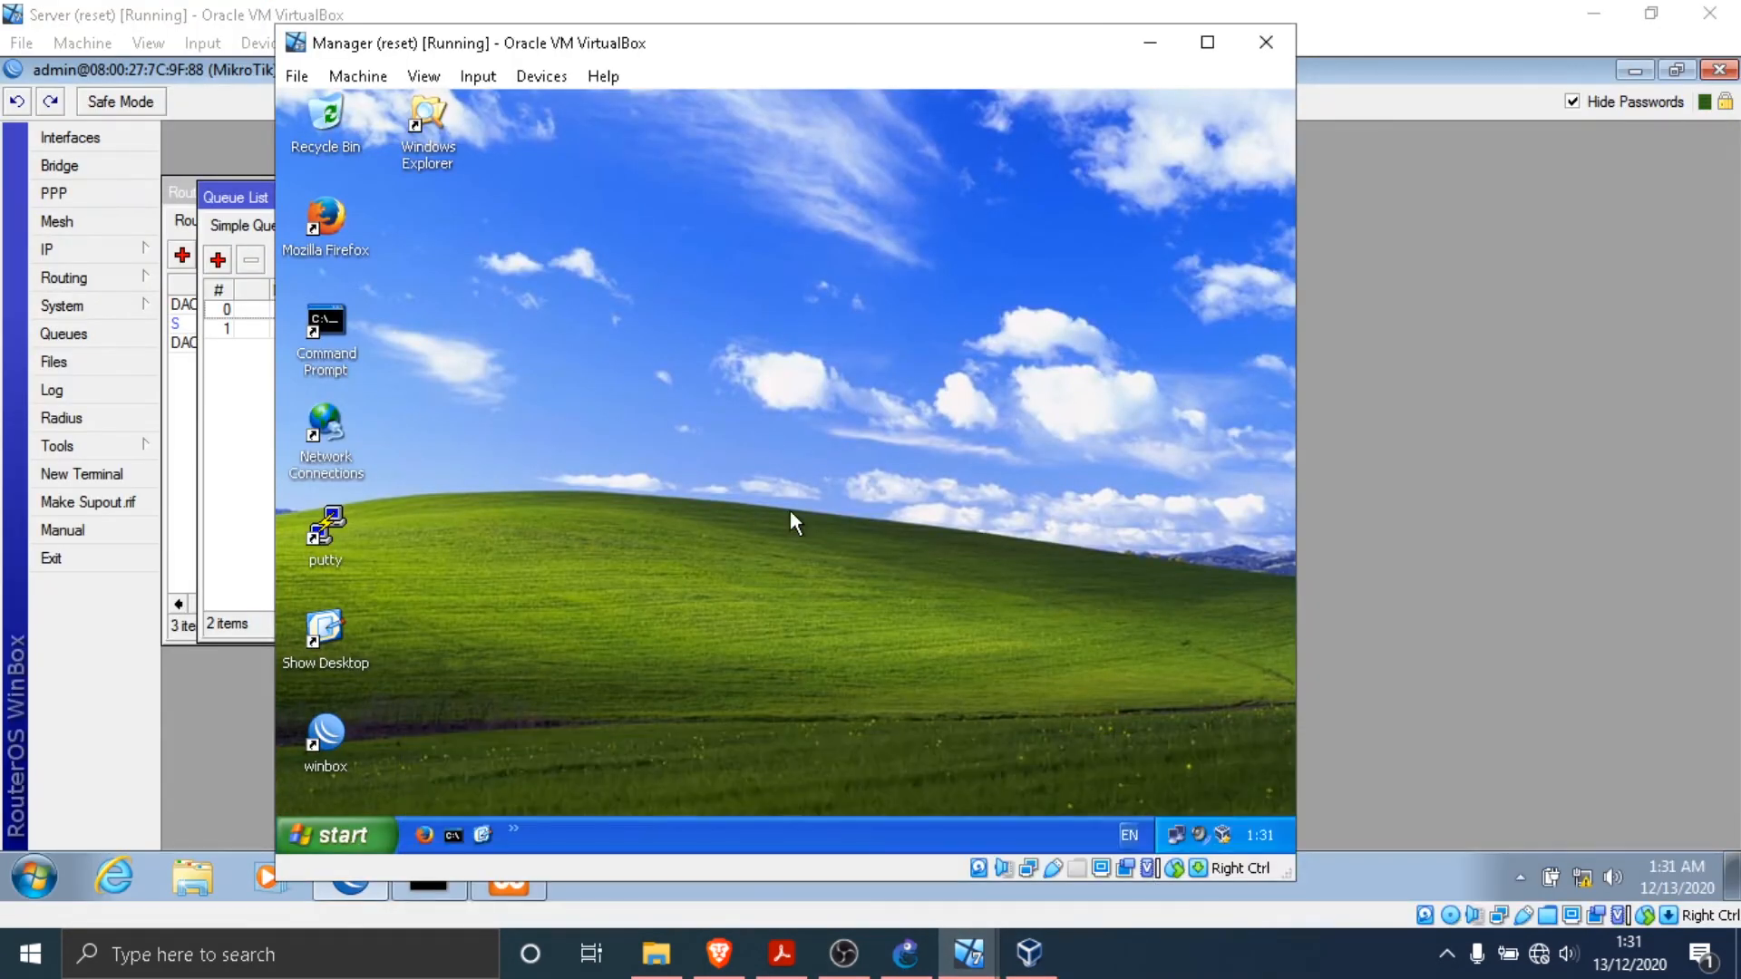
{"action": "double_click", "coordinate": [324, 211]}
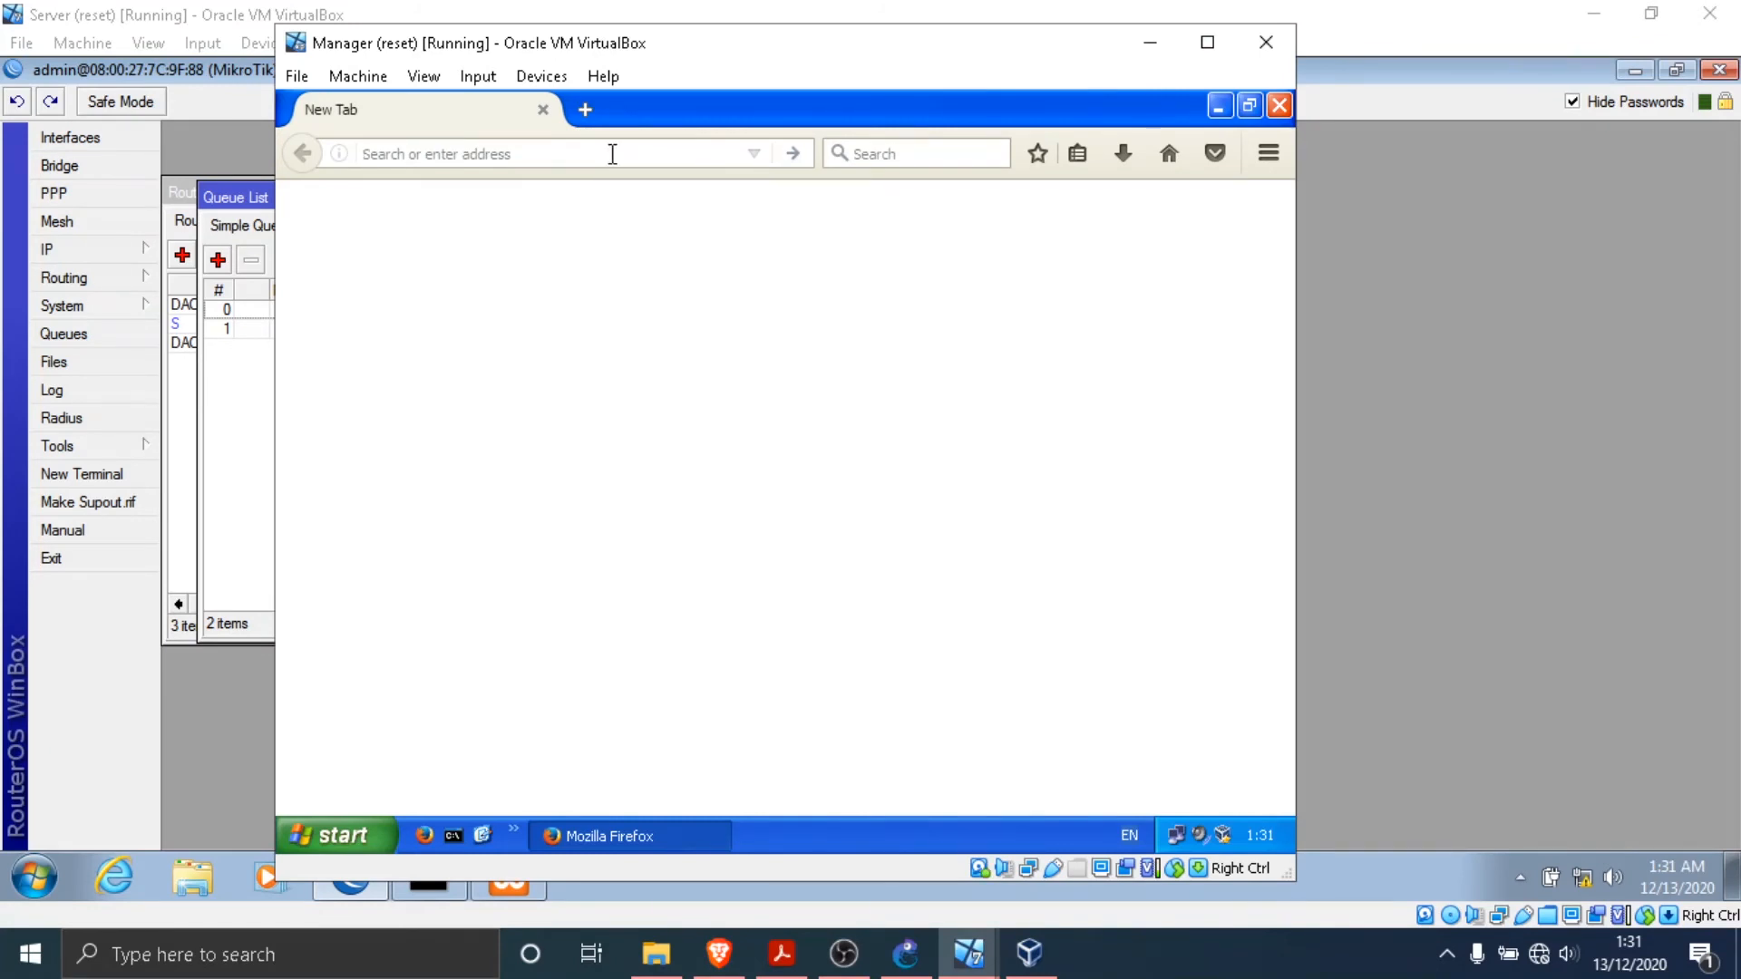
{"action": "type", "text": "172.30.30.2/"}
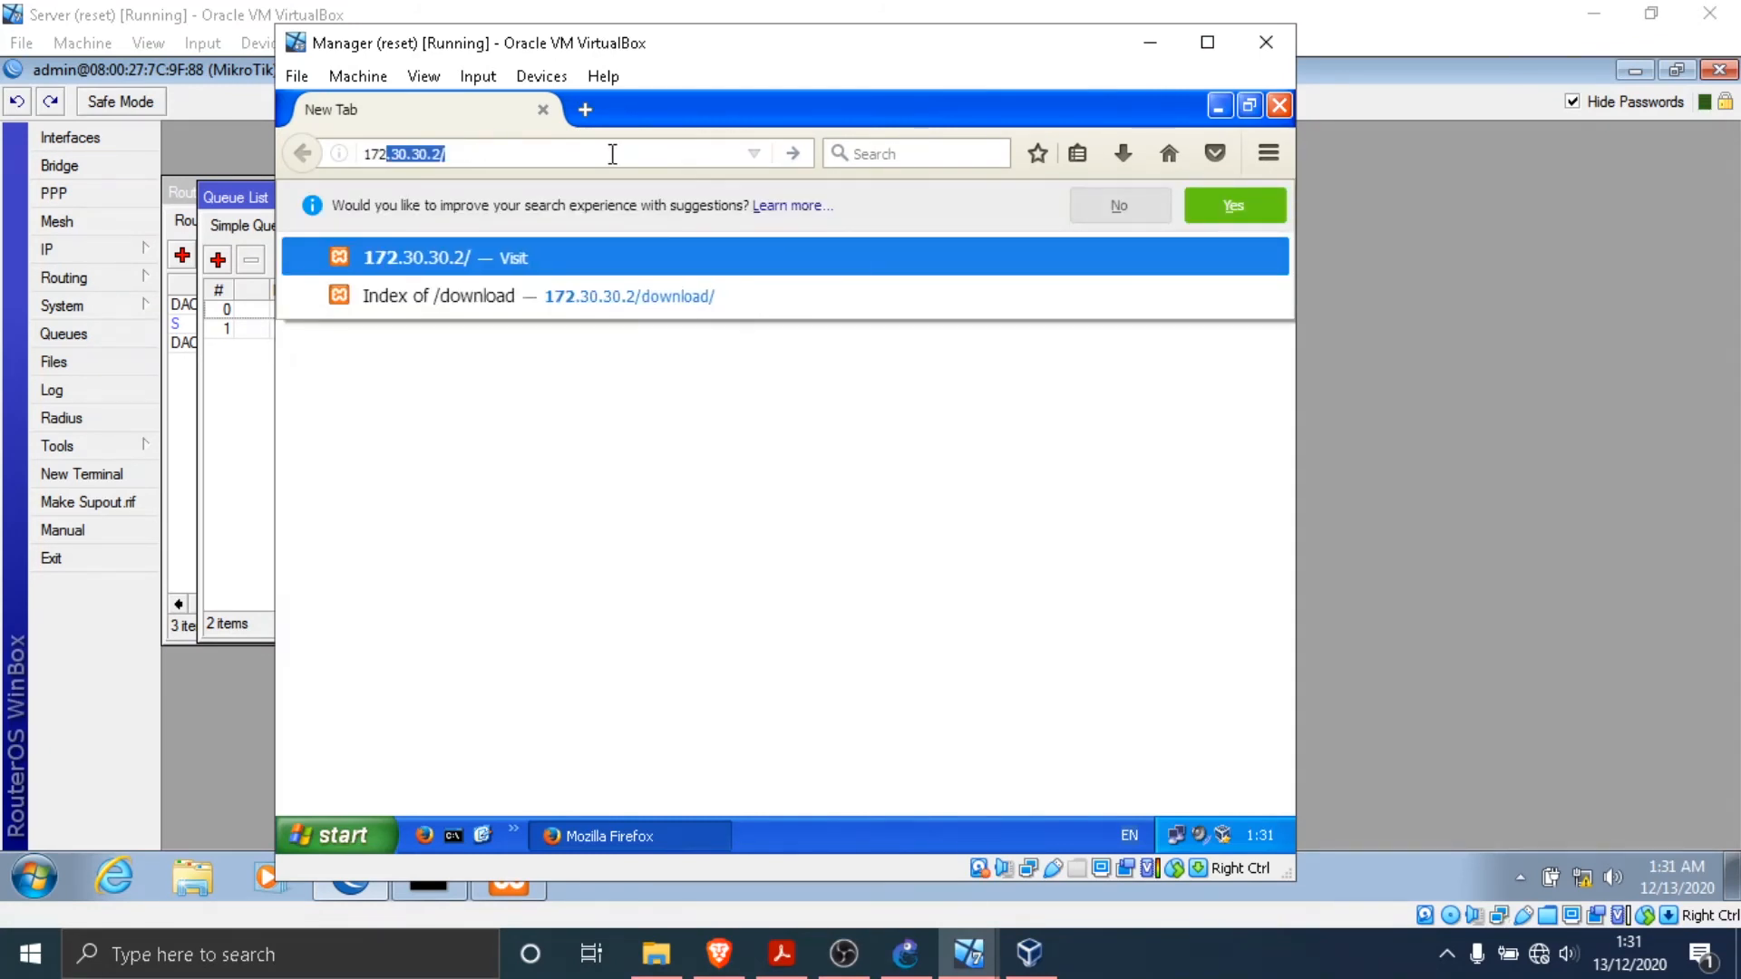
{"action": "left_click", "coordinate": [548, 242]}
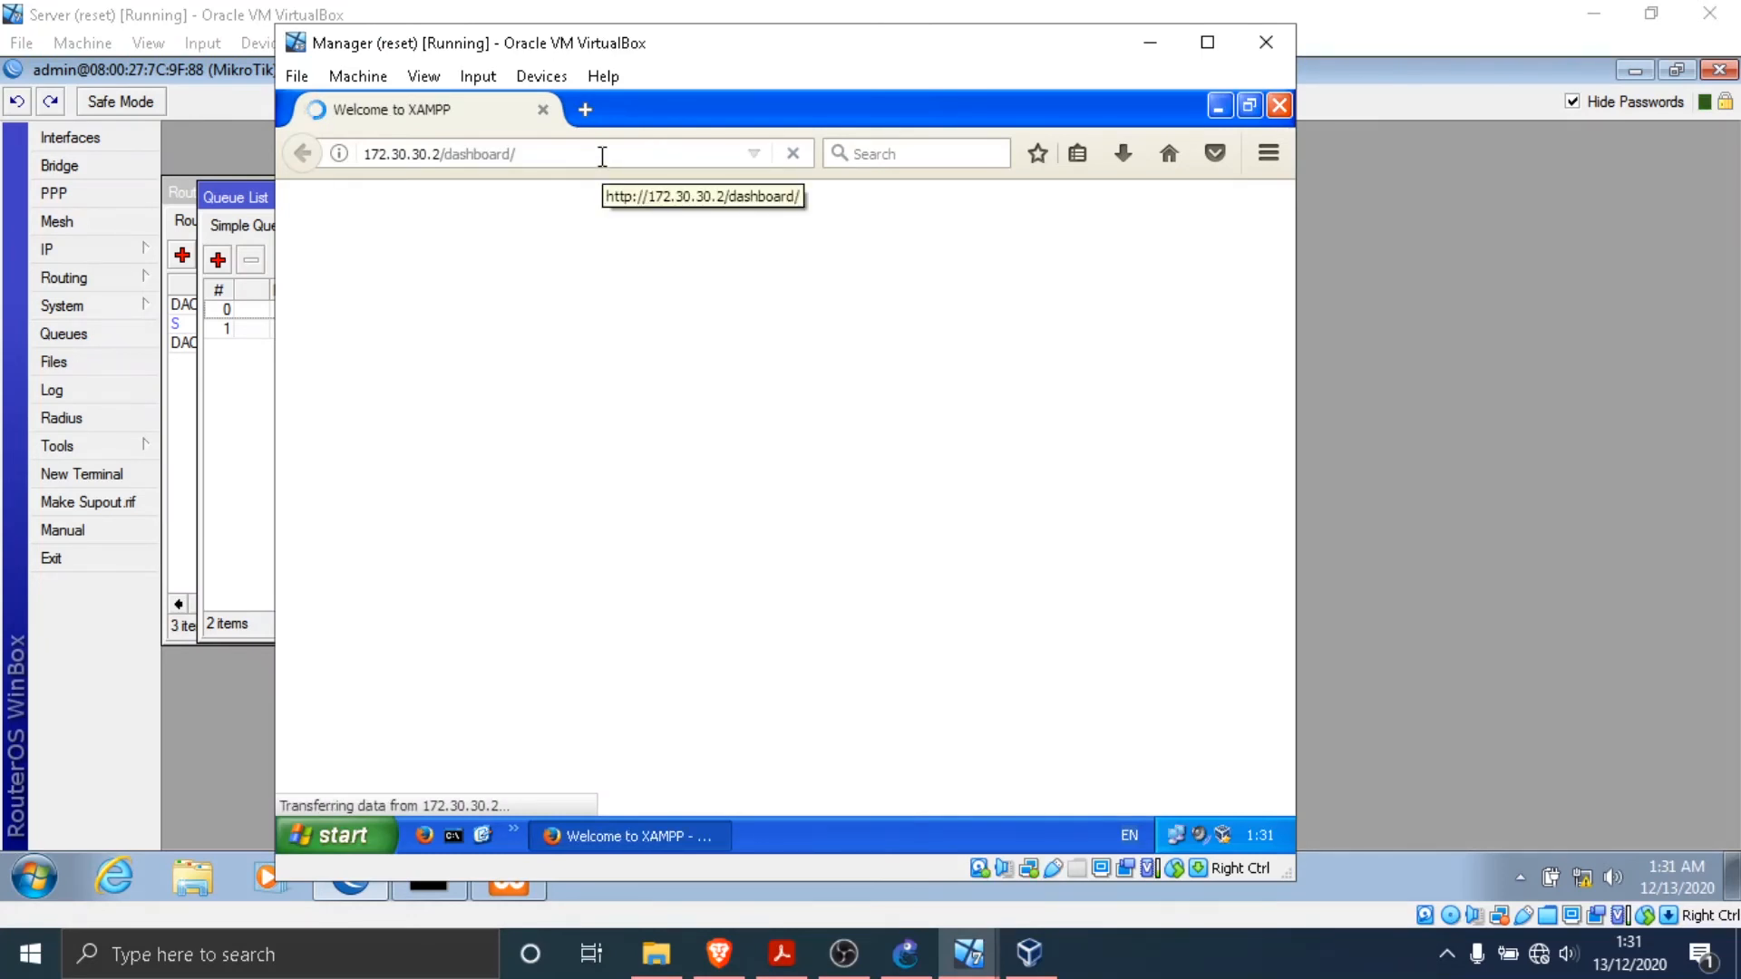
- Change the browser address to 172.30.30.2/download and load the directory index
{"action": "left_click", "coordinate": [594, 156]}
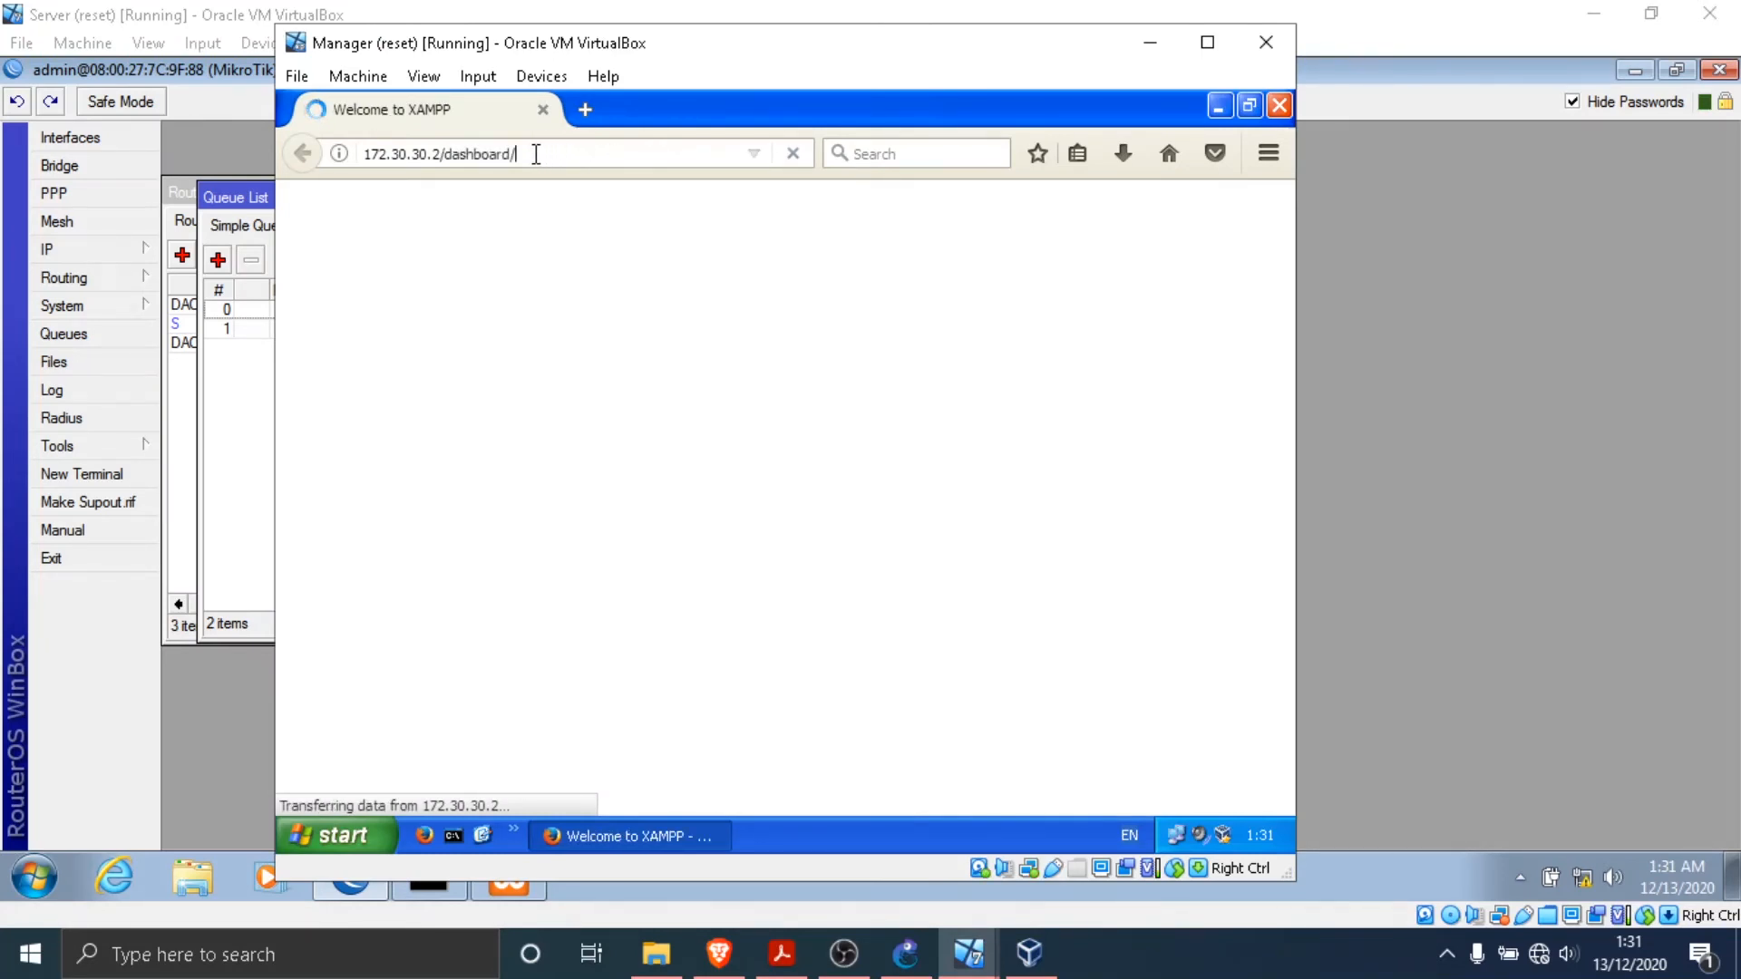
{"action": "left_click", "coordinate": [560, 154]}
{"action": "key", "text": "BackSpace"}
{"action": "key", "text": "BackSpace"}
{"action": "key", "text": "BackSpace"}
{"action": "key", "text": "BackSpace"}
{"action": "key", "text": "BackSpace"}
{"action": "key", "text": "BackSpace"}
{"action": "key", "text": "BackSpace"}
{"action": "key", "text": "BackSpace"}
{"action": "key", "text": "BackSpace"}
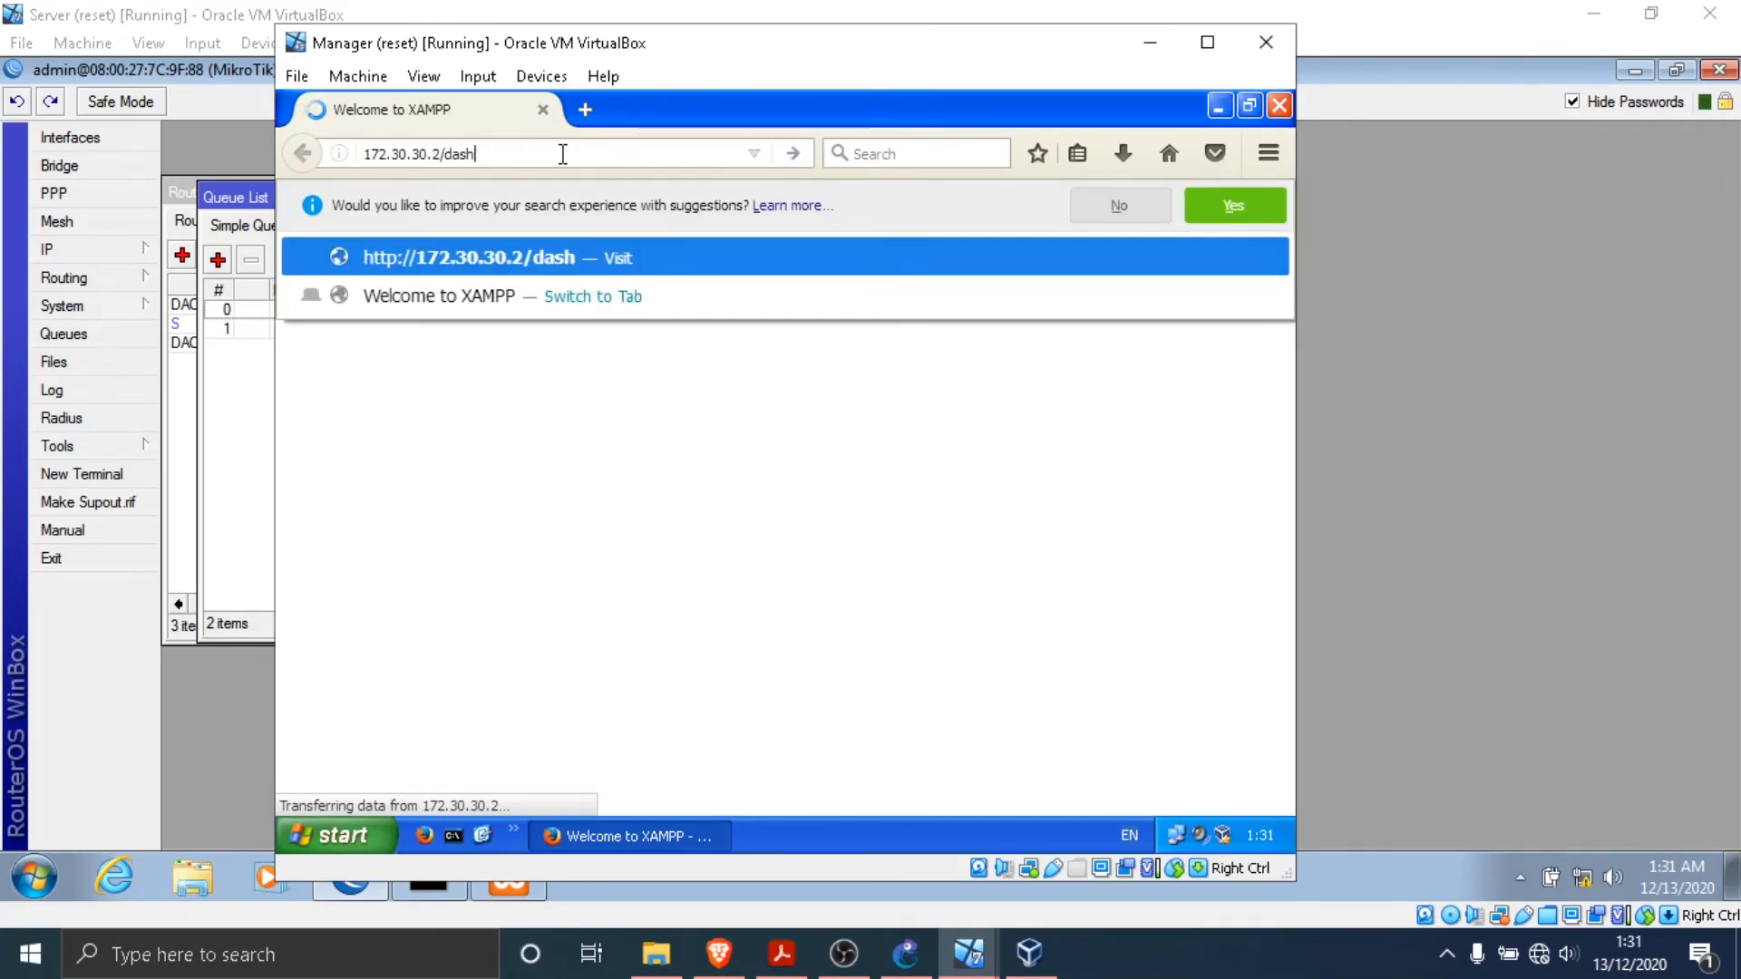
{"action": "type", "text": "OWNLO"}
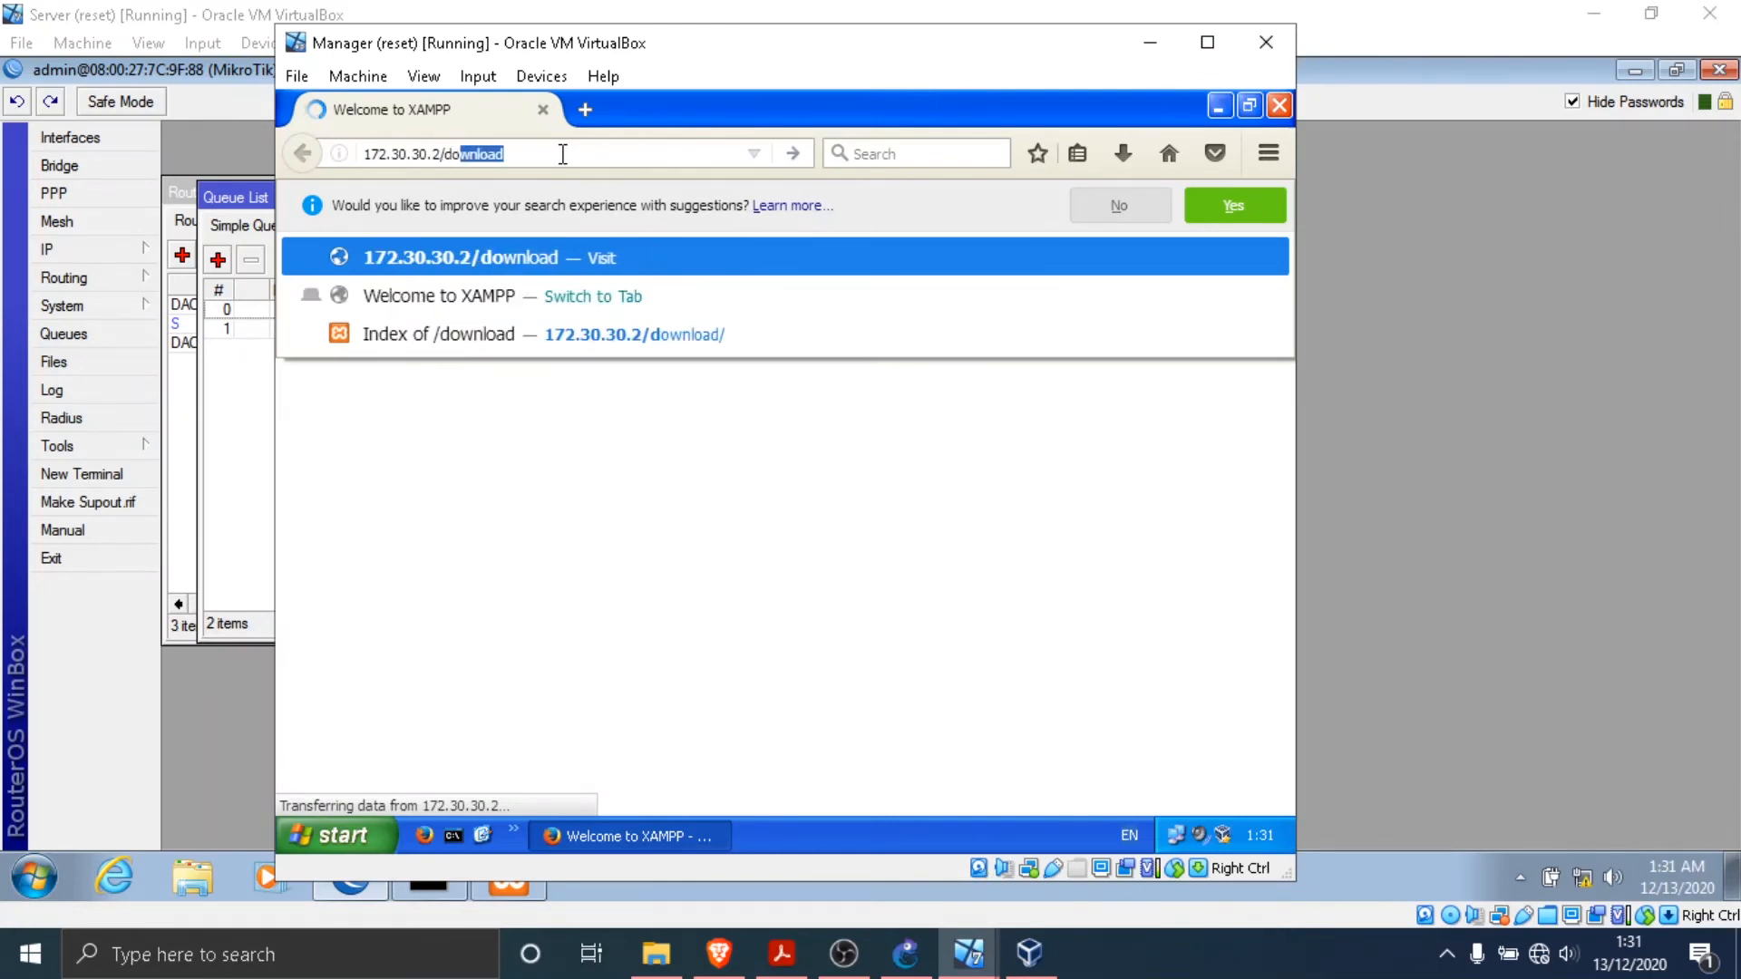
{"action": "key", "text": "Return"}
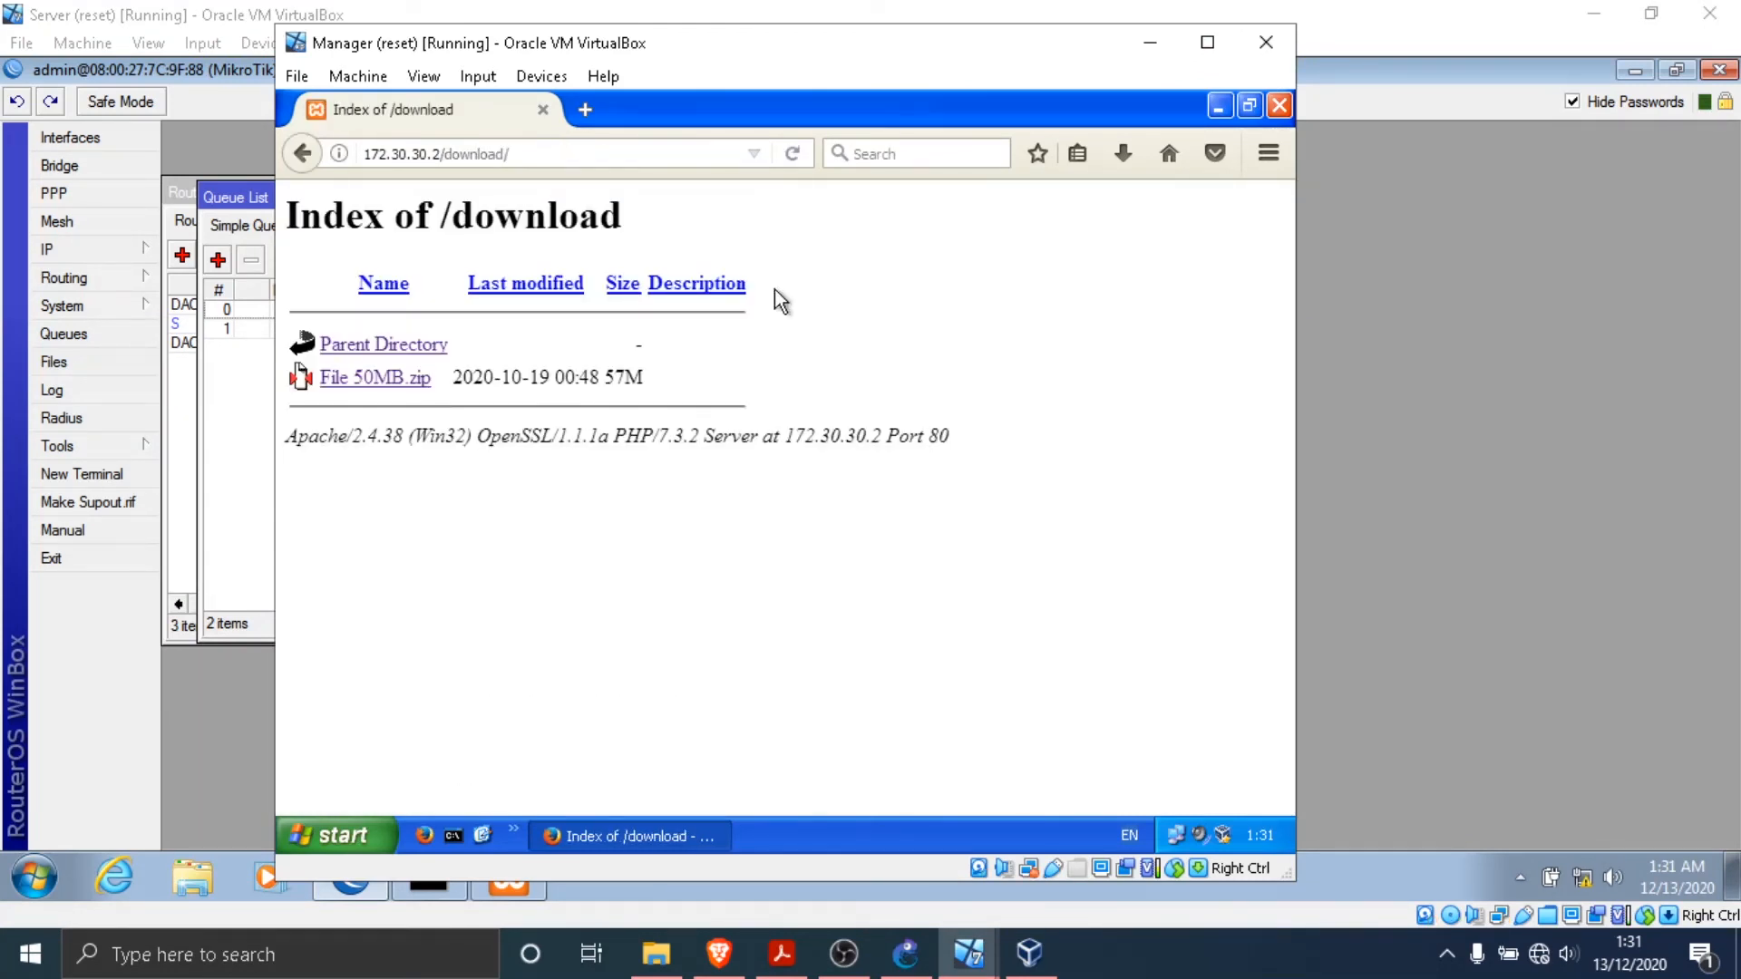
- Download File 50MB.zip with the Save File option and show all downloads to watch its transfer speed
{"action": "double_click", "coordinate": [907, 248]}
{"action": "left_click", "coordinate": [907, 247]}
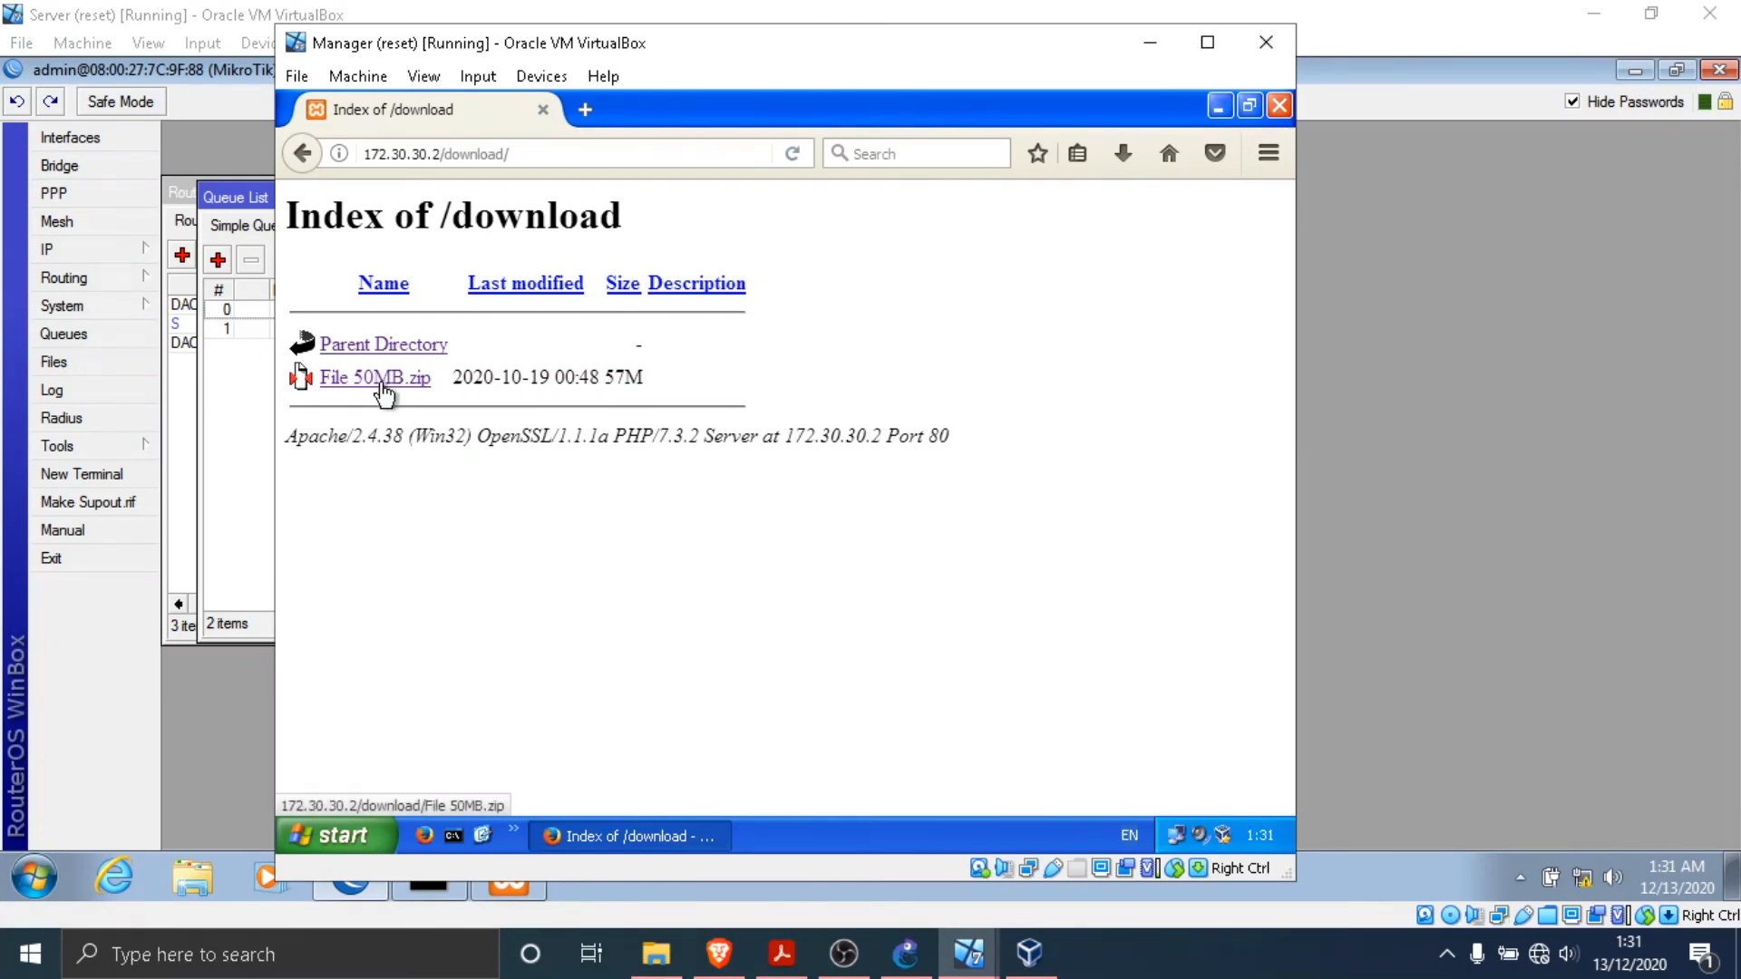
{"action": "left_click", "coordinate": [391, 381]}
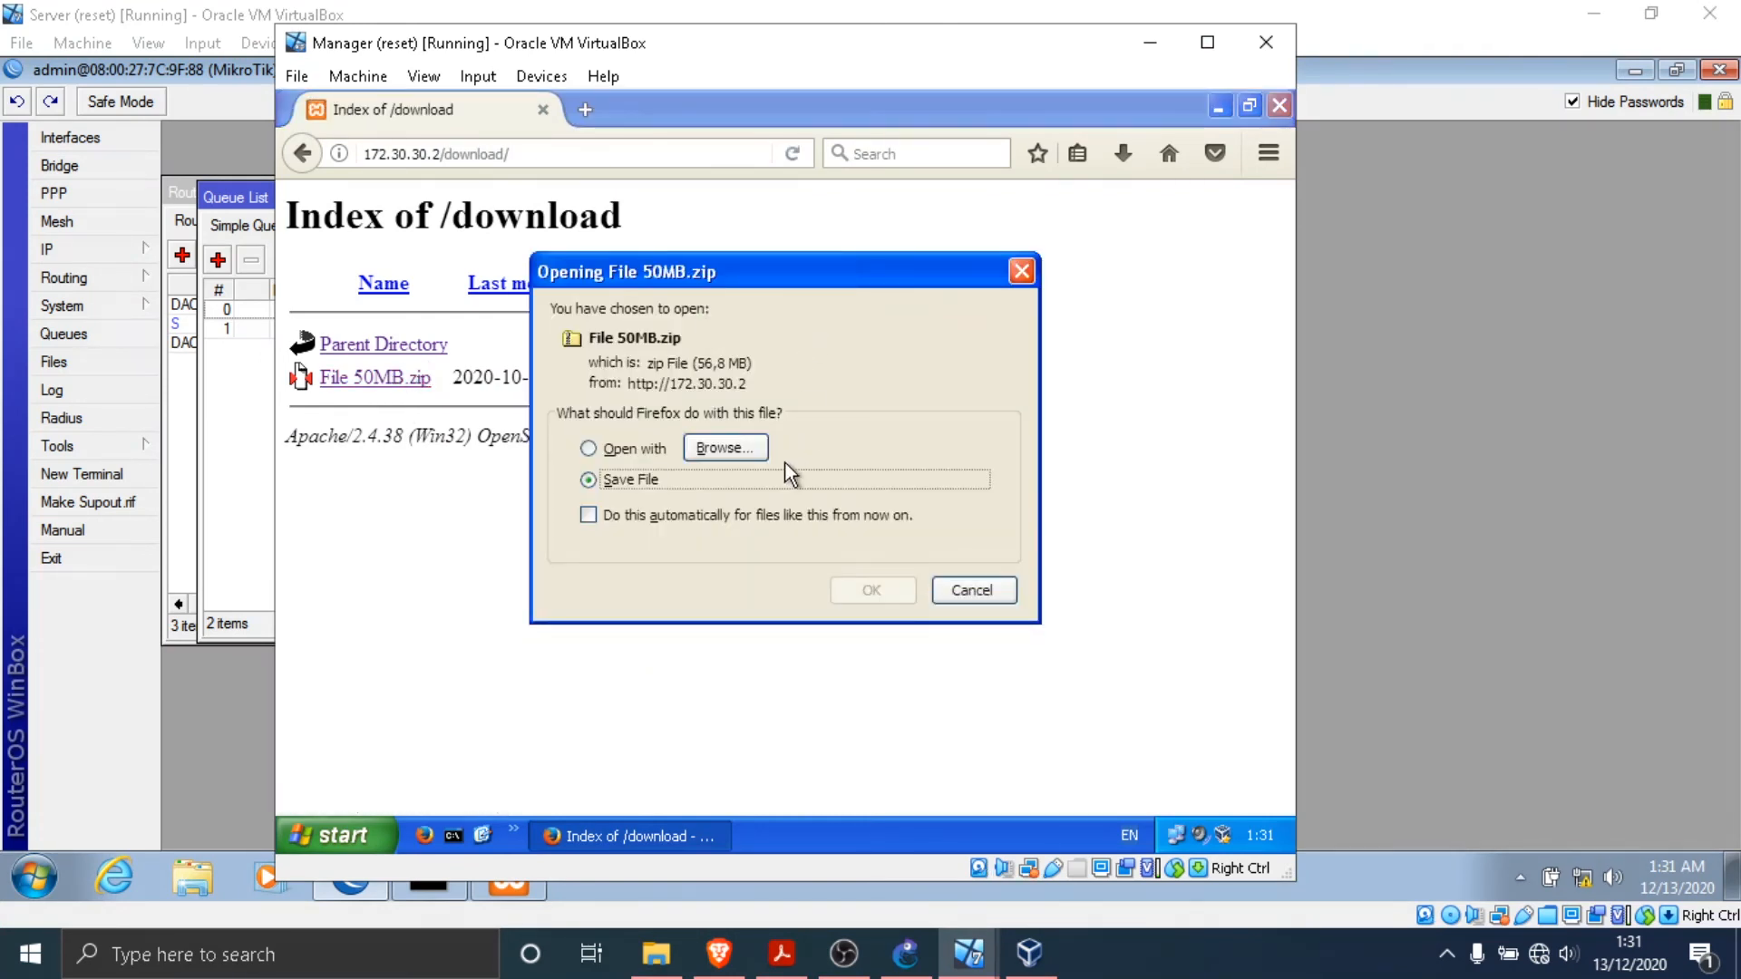
{"action": "left_click", "coordinate": [872, 590]}
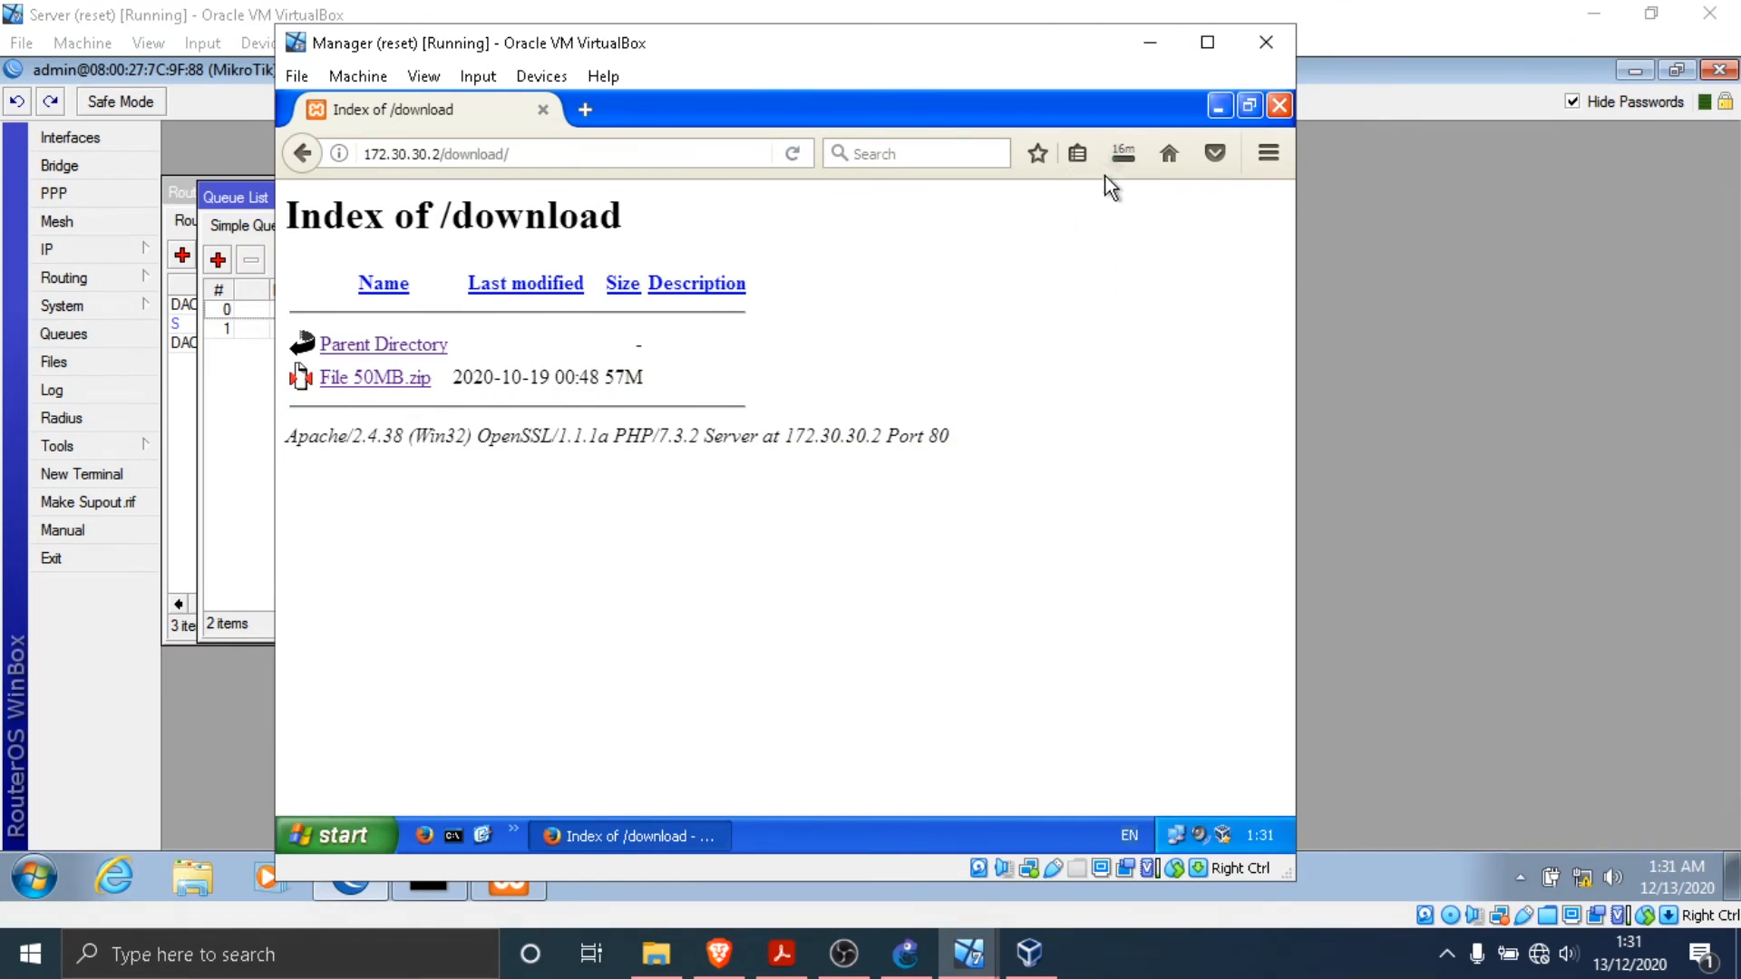
{"action": "left_click", "coordinate": [1121, 154]}
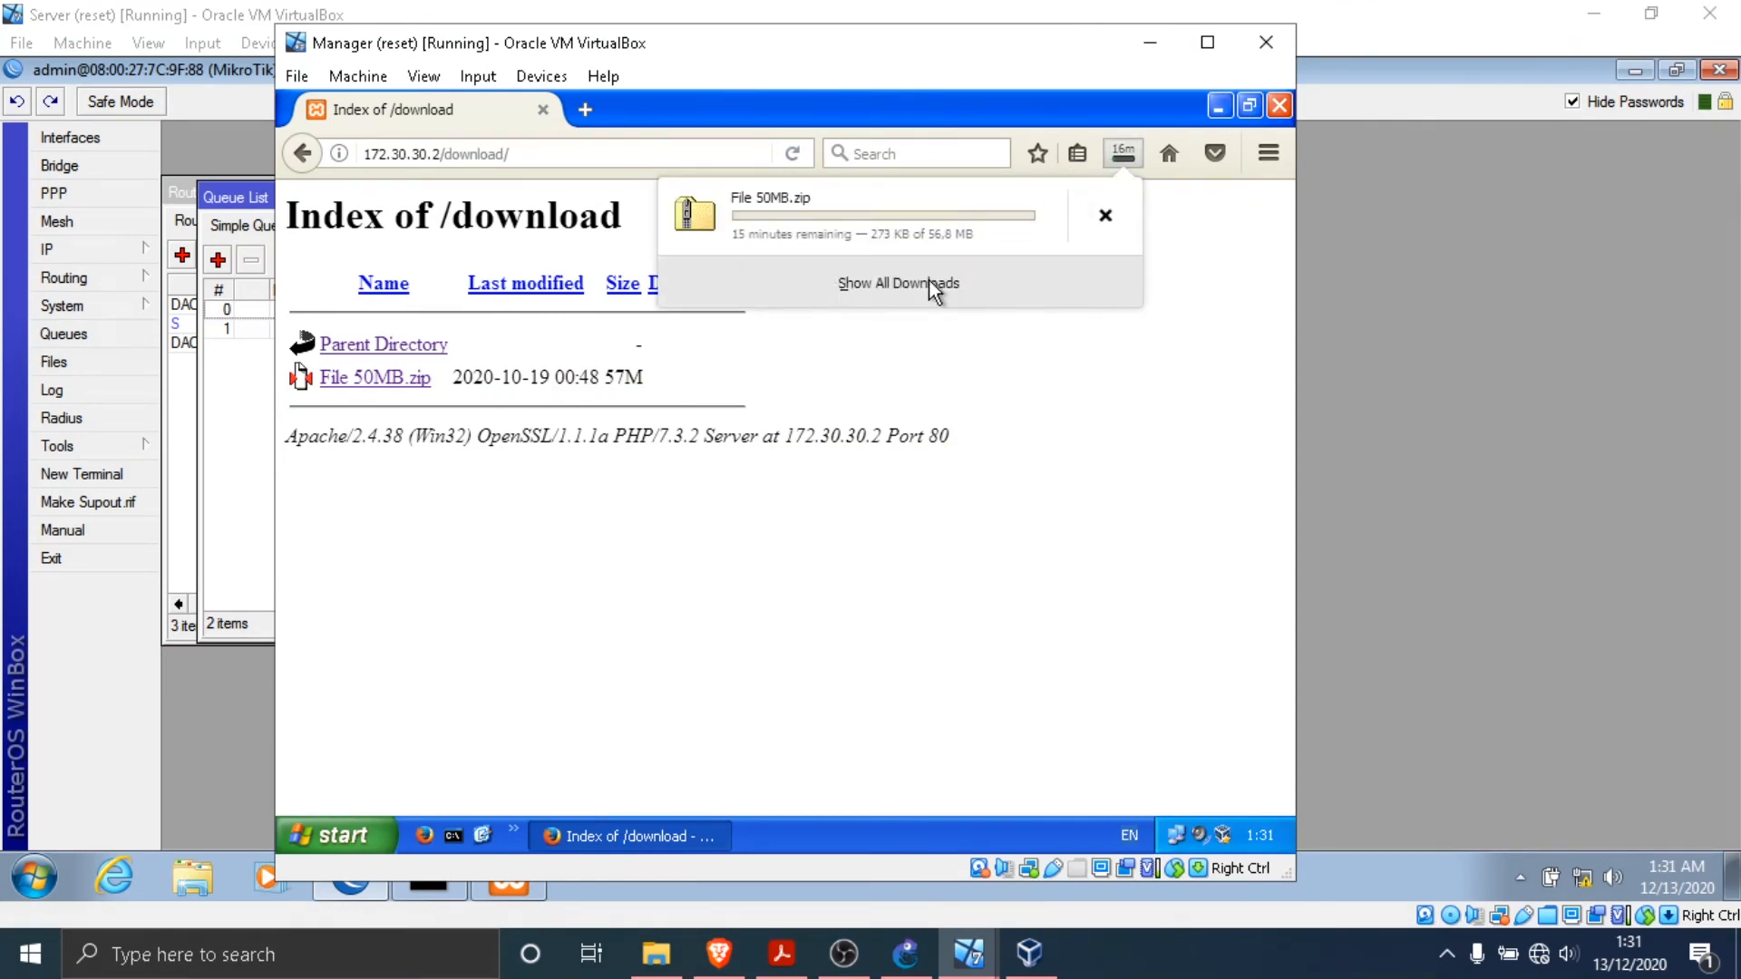
{"action": "left_click", "coordinate": [934, 286]}
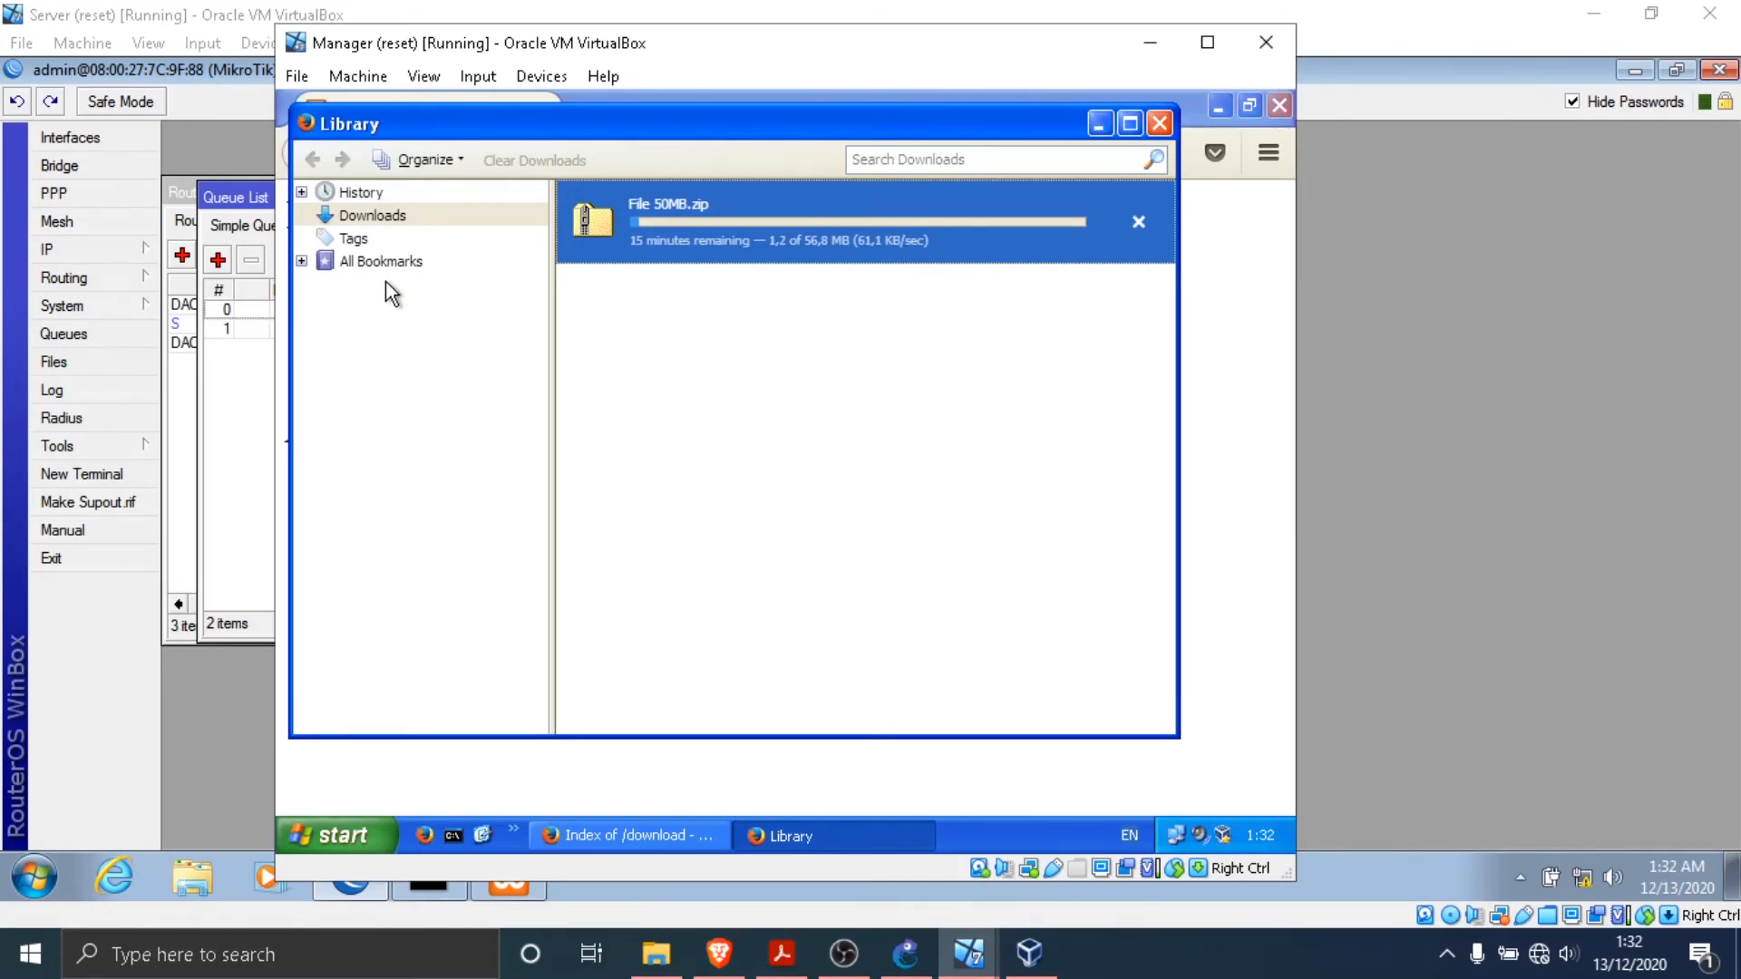
- Switch to the Server virtual machine and compute 512 divided by 8 in Calculator
{"action": "left_click", "coordinate": [175, 5]}
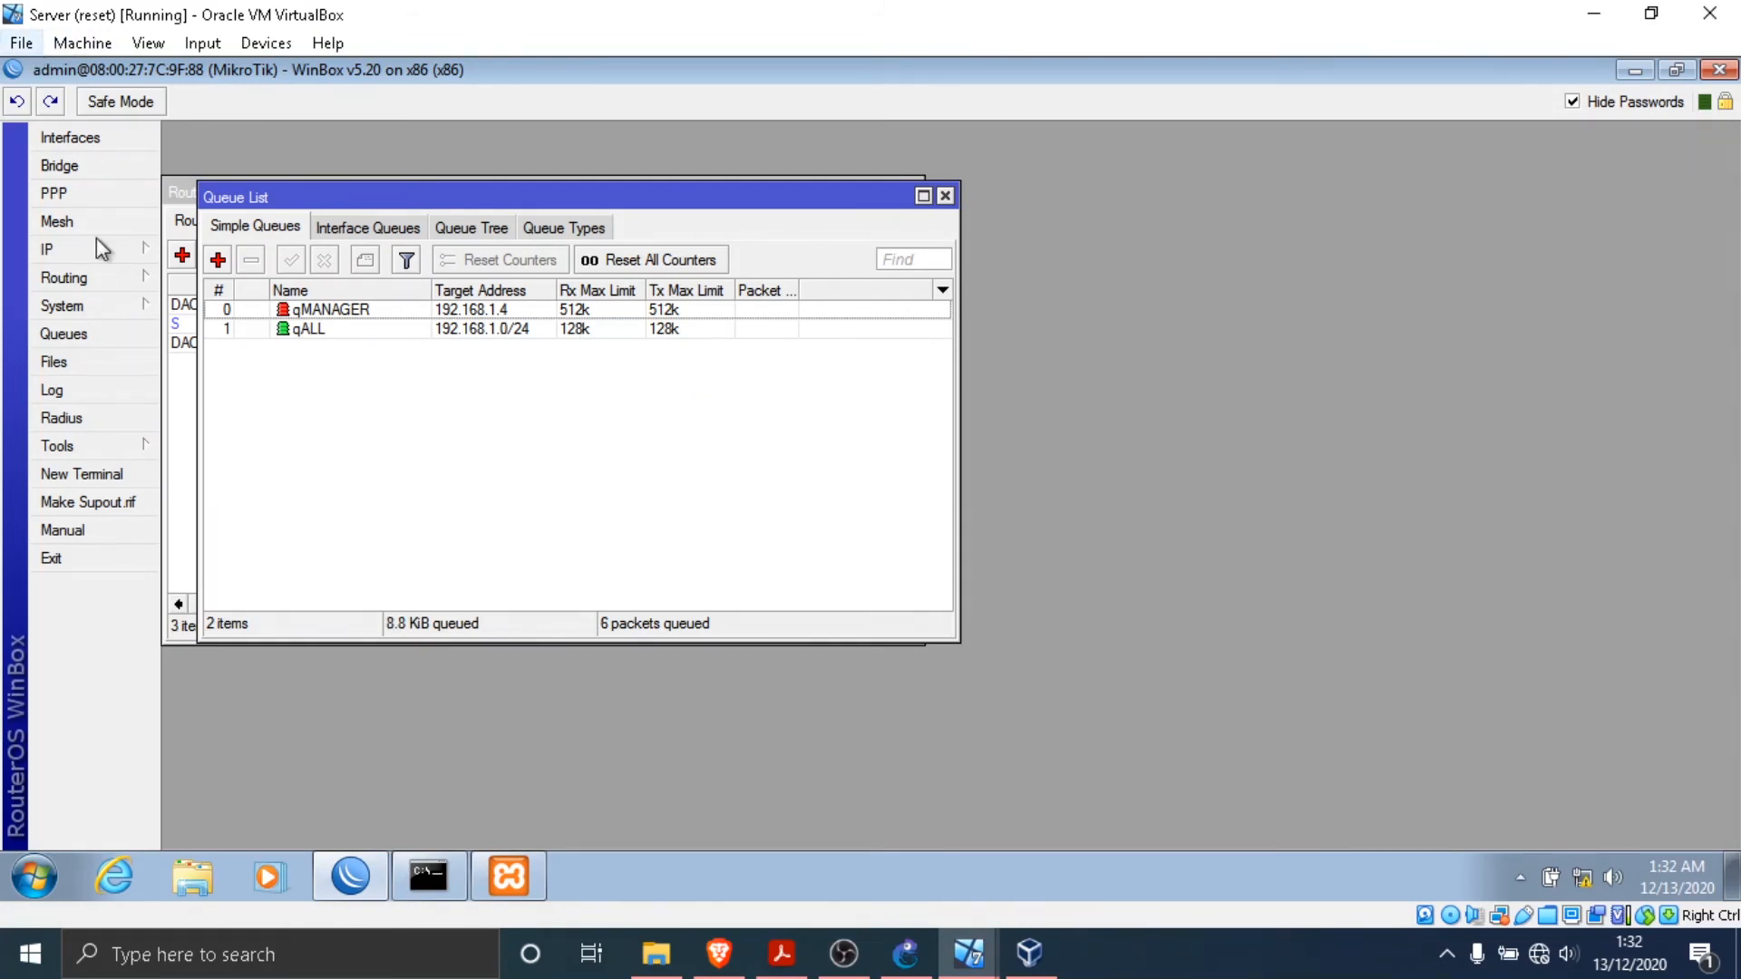
{"action": "left_click", "coordinate": [34, 877]}
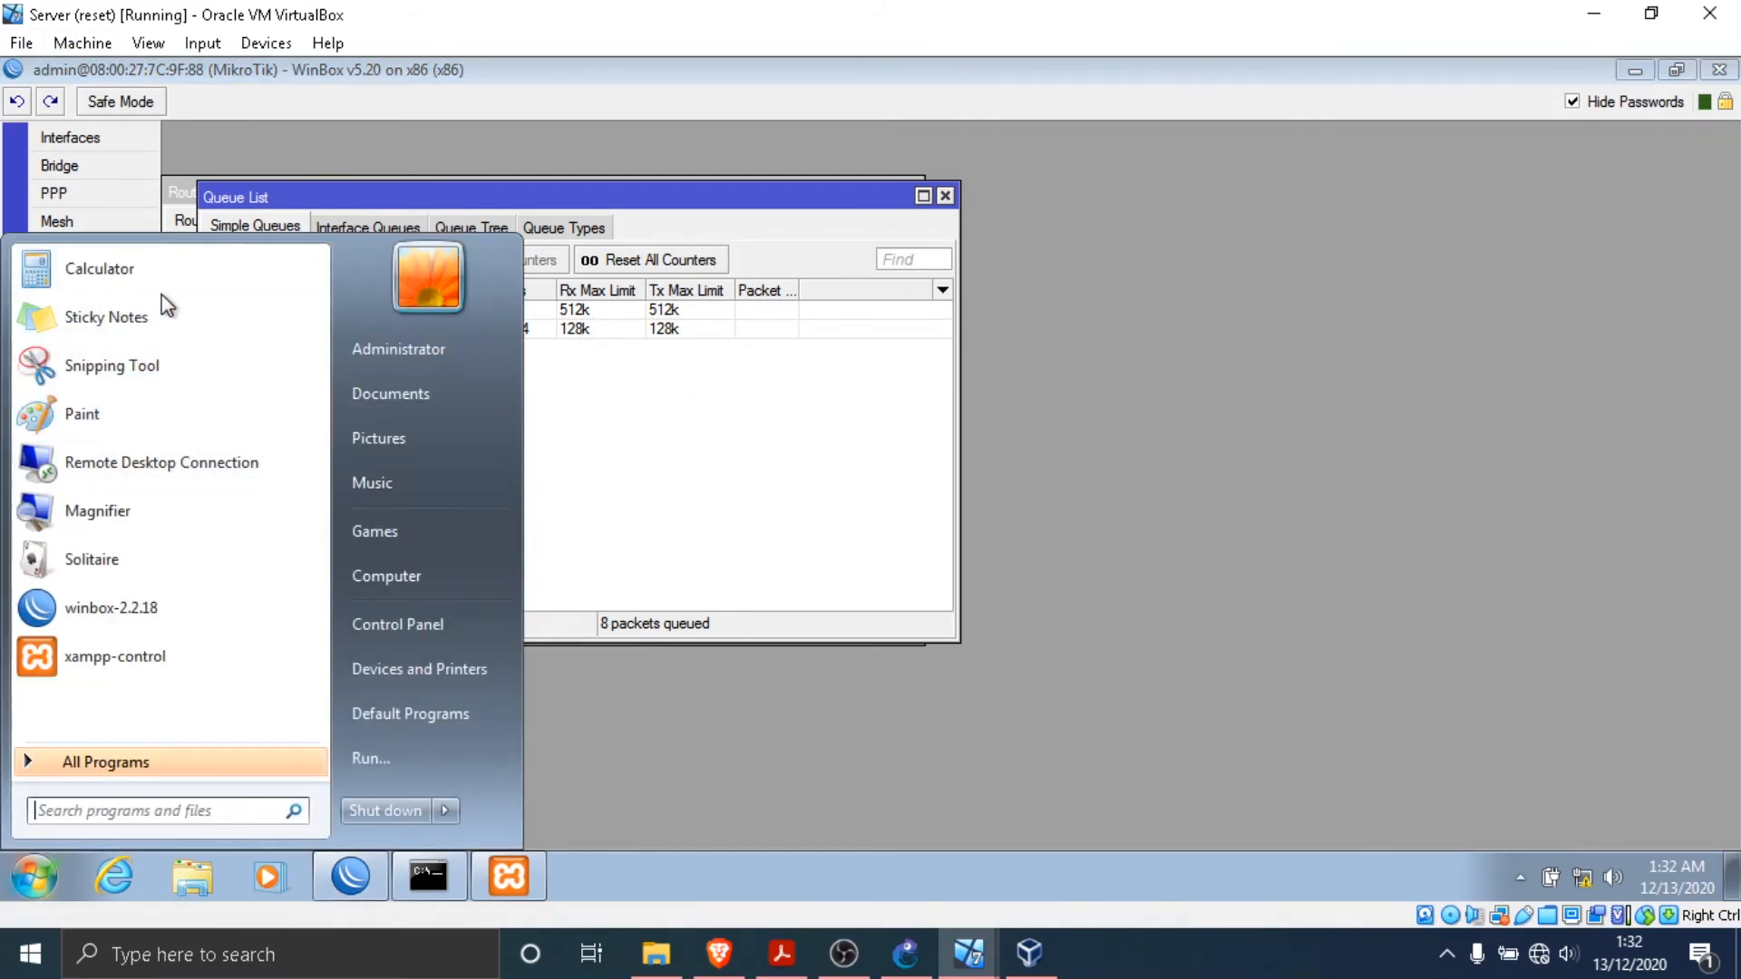
{"action": "left_click", "coordinate": [136, 270]}
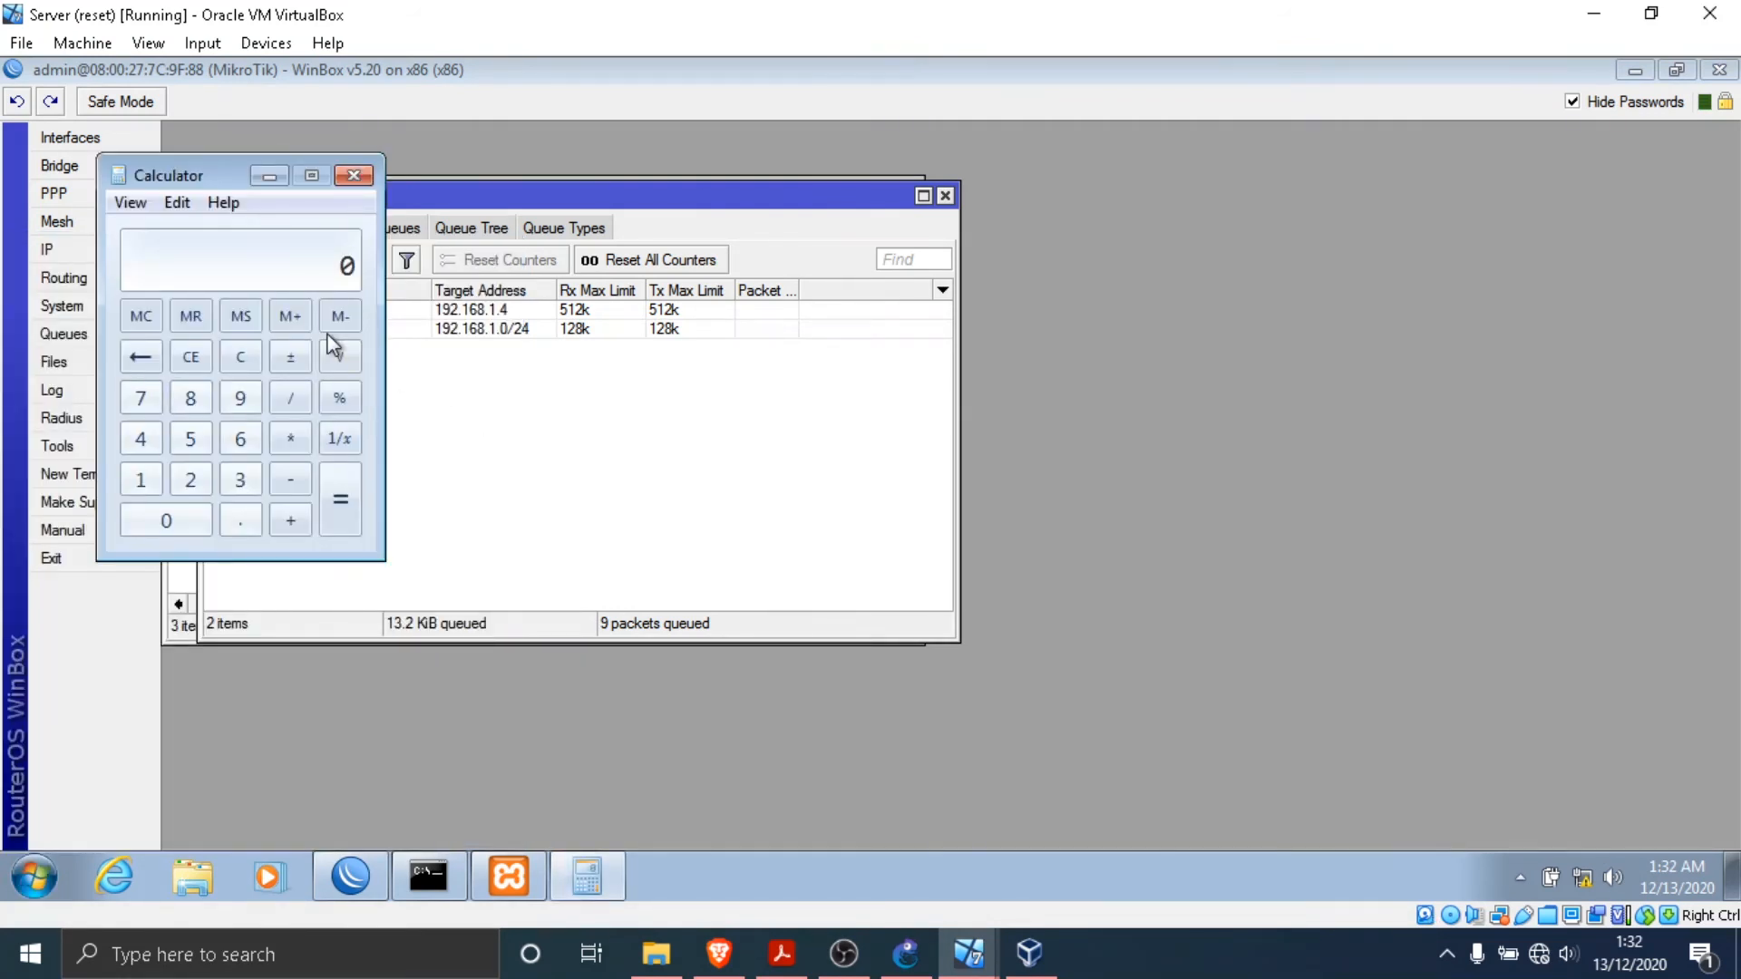
{"action": "type", "text": "512"}
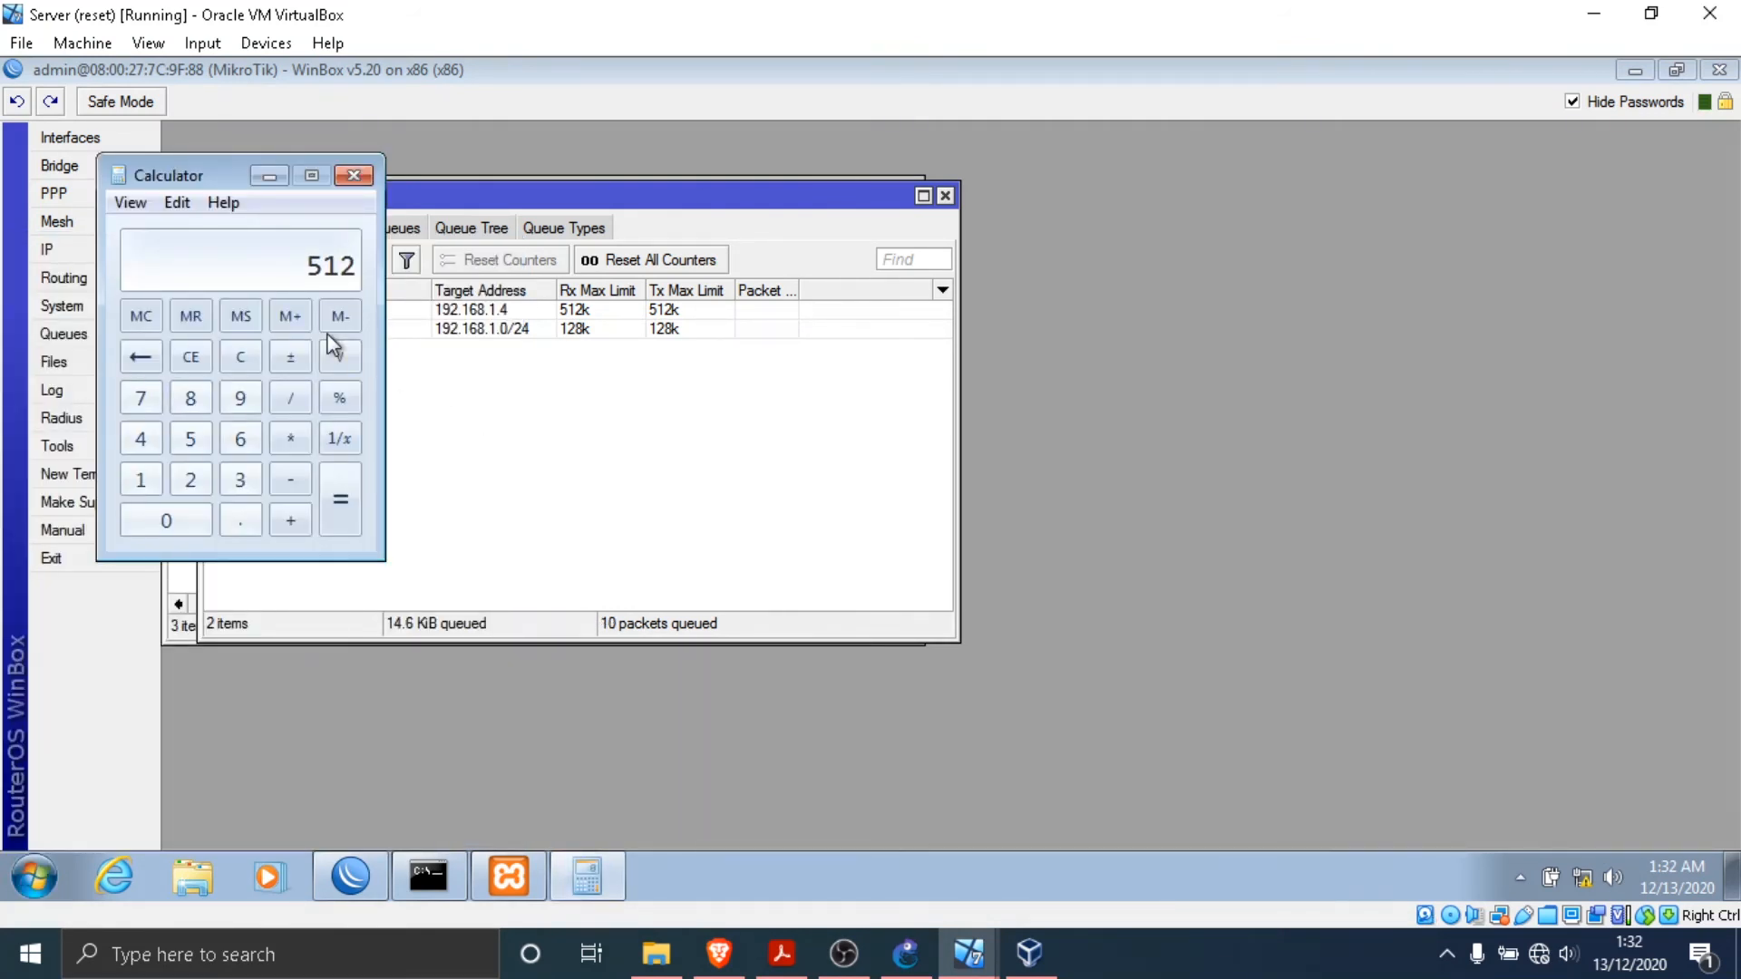
{"action": "type", "text": "8"}
{"action": "key", "text": "Return"}
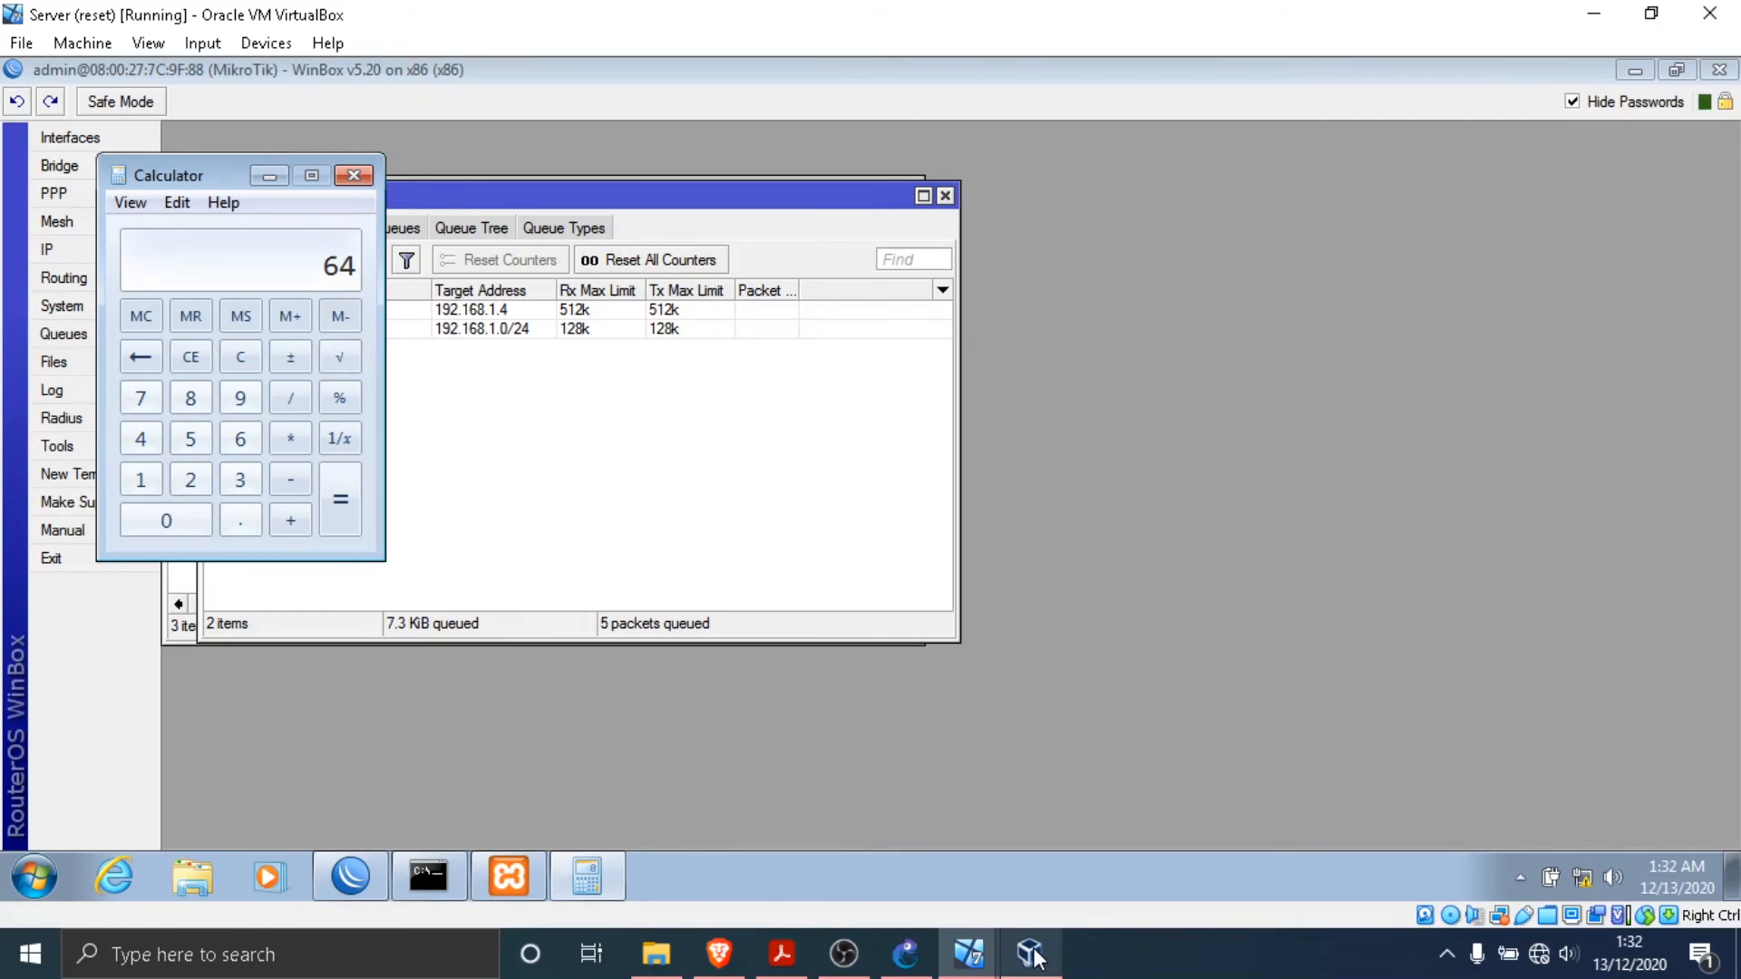
- Return to the Manager virtual machine and cancel the File 50MB.zip download
{"action": "mouse_move", "coordinate": [1010, 965]}
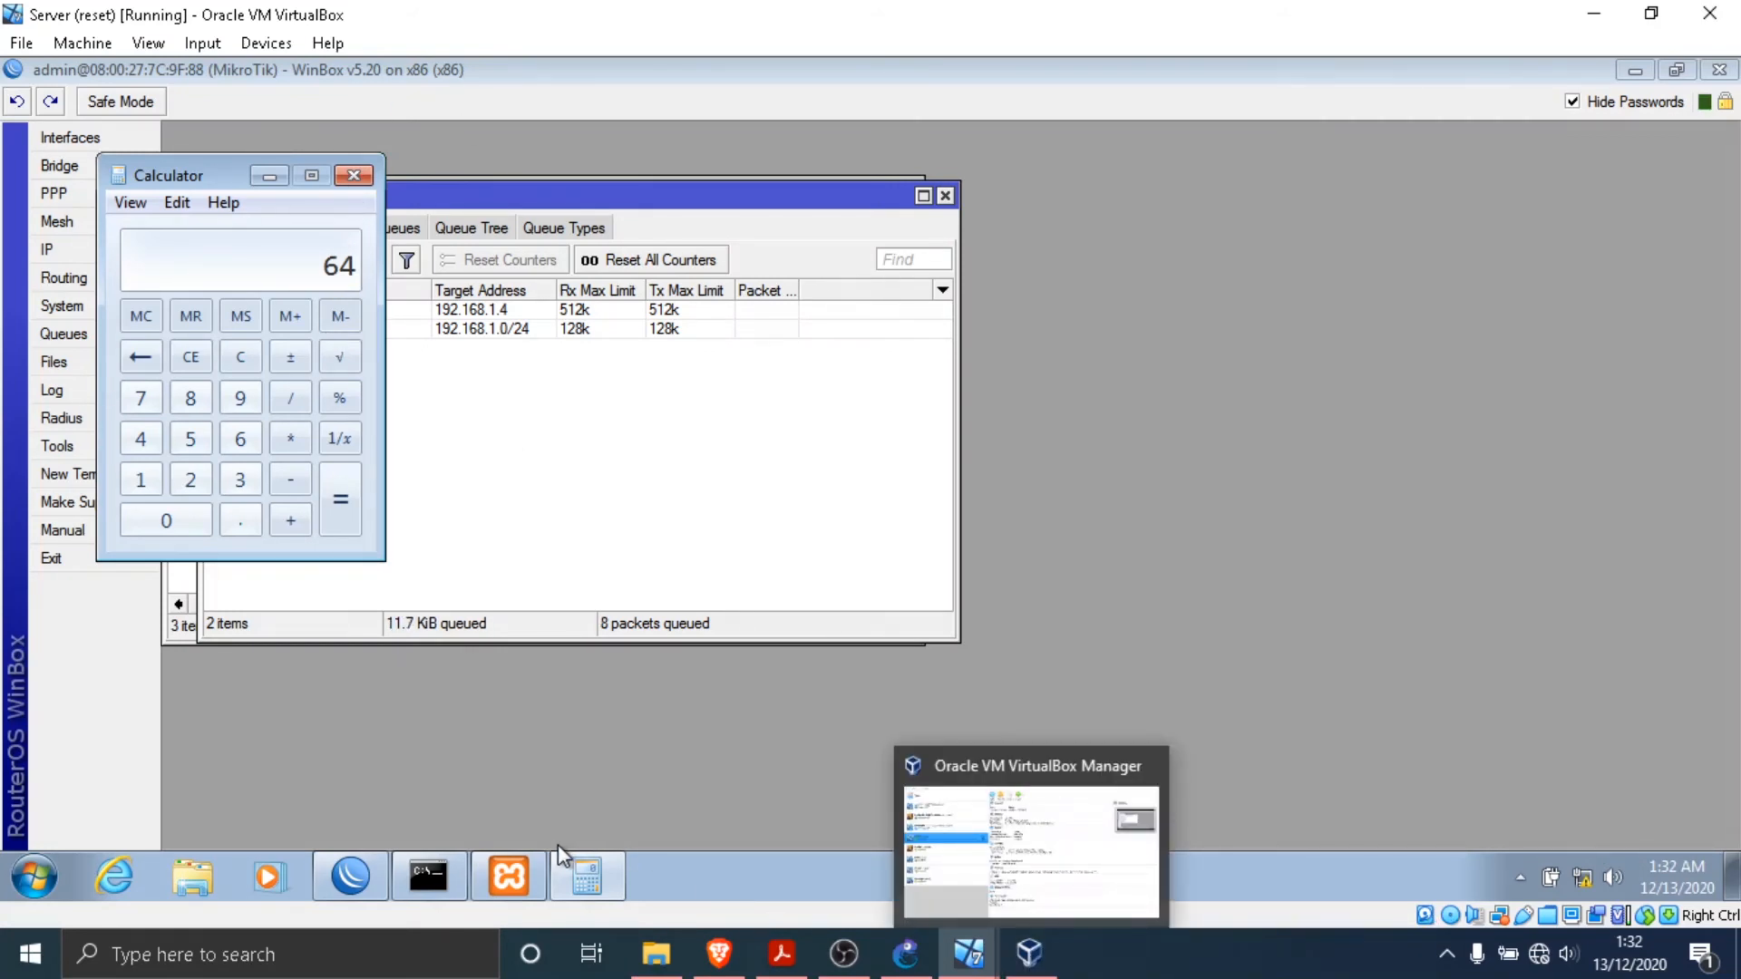
{"action": "left_click", "coordinate": [531, 867]}
{"action": "left_click", "coordinate": [513, 859]}
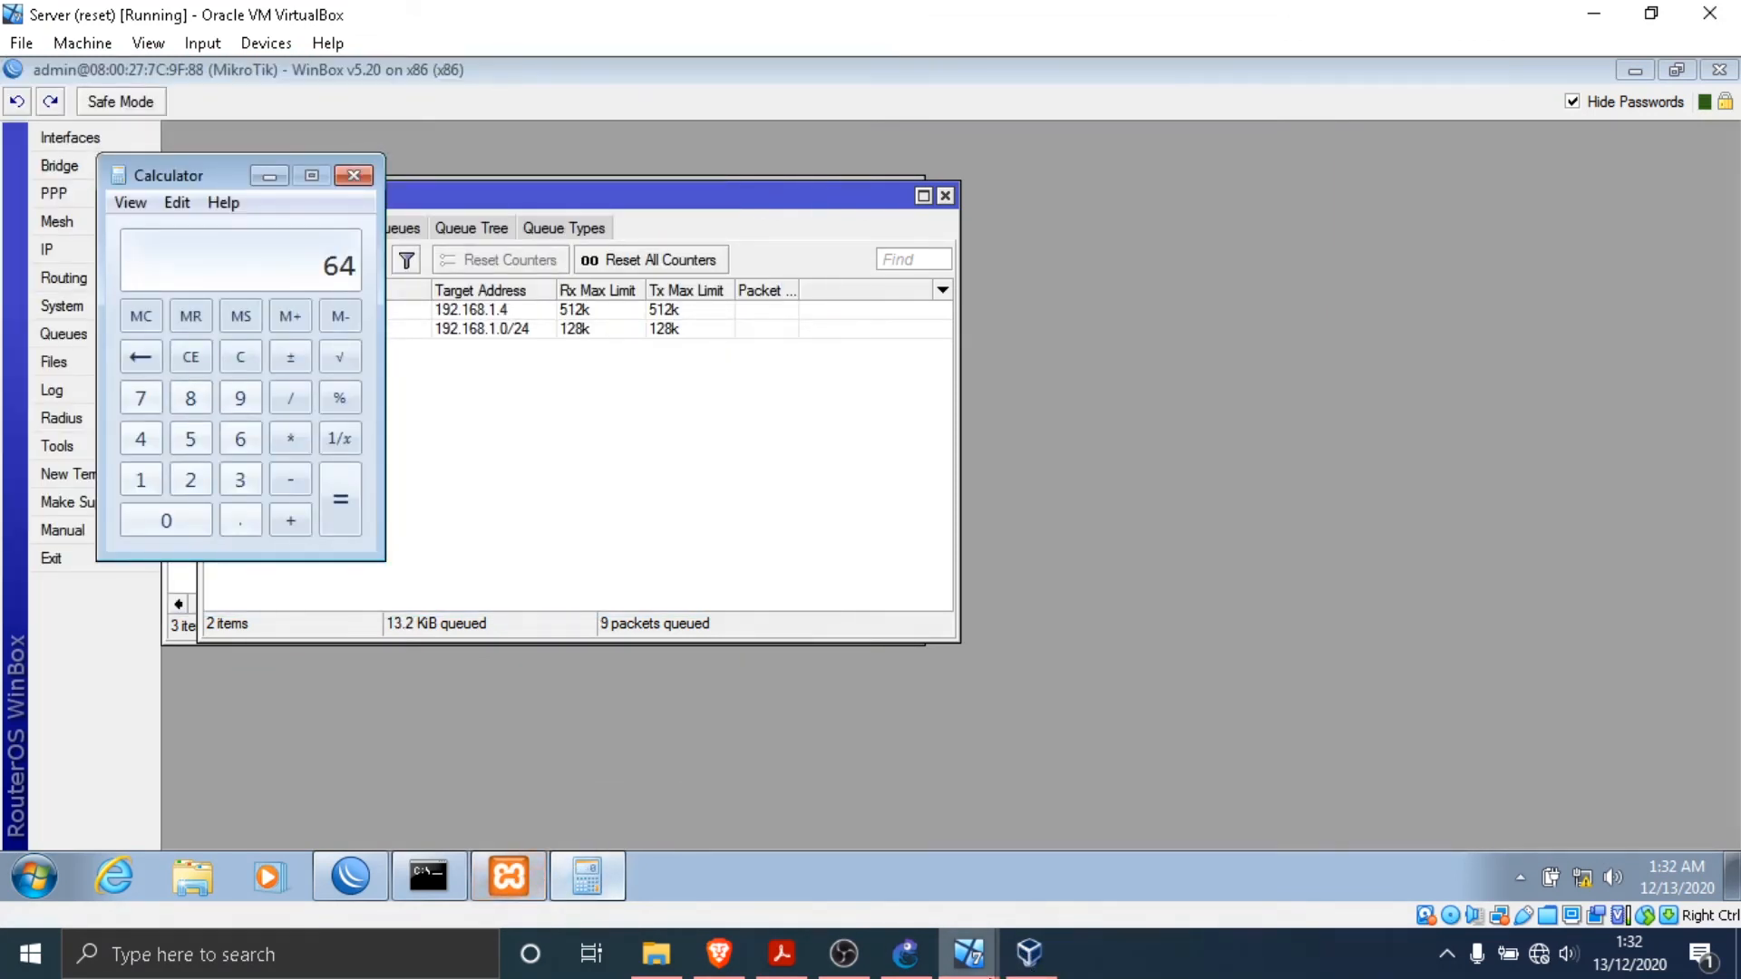
{"action": "mouse_move", "coordinate": [963, 957]}
{"action": "left_click", "coordinate": [1165, 839]}
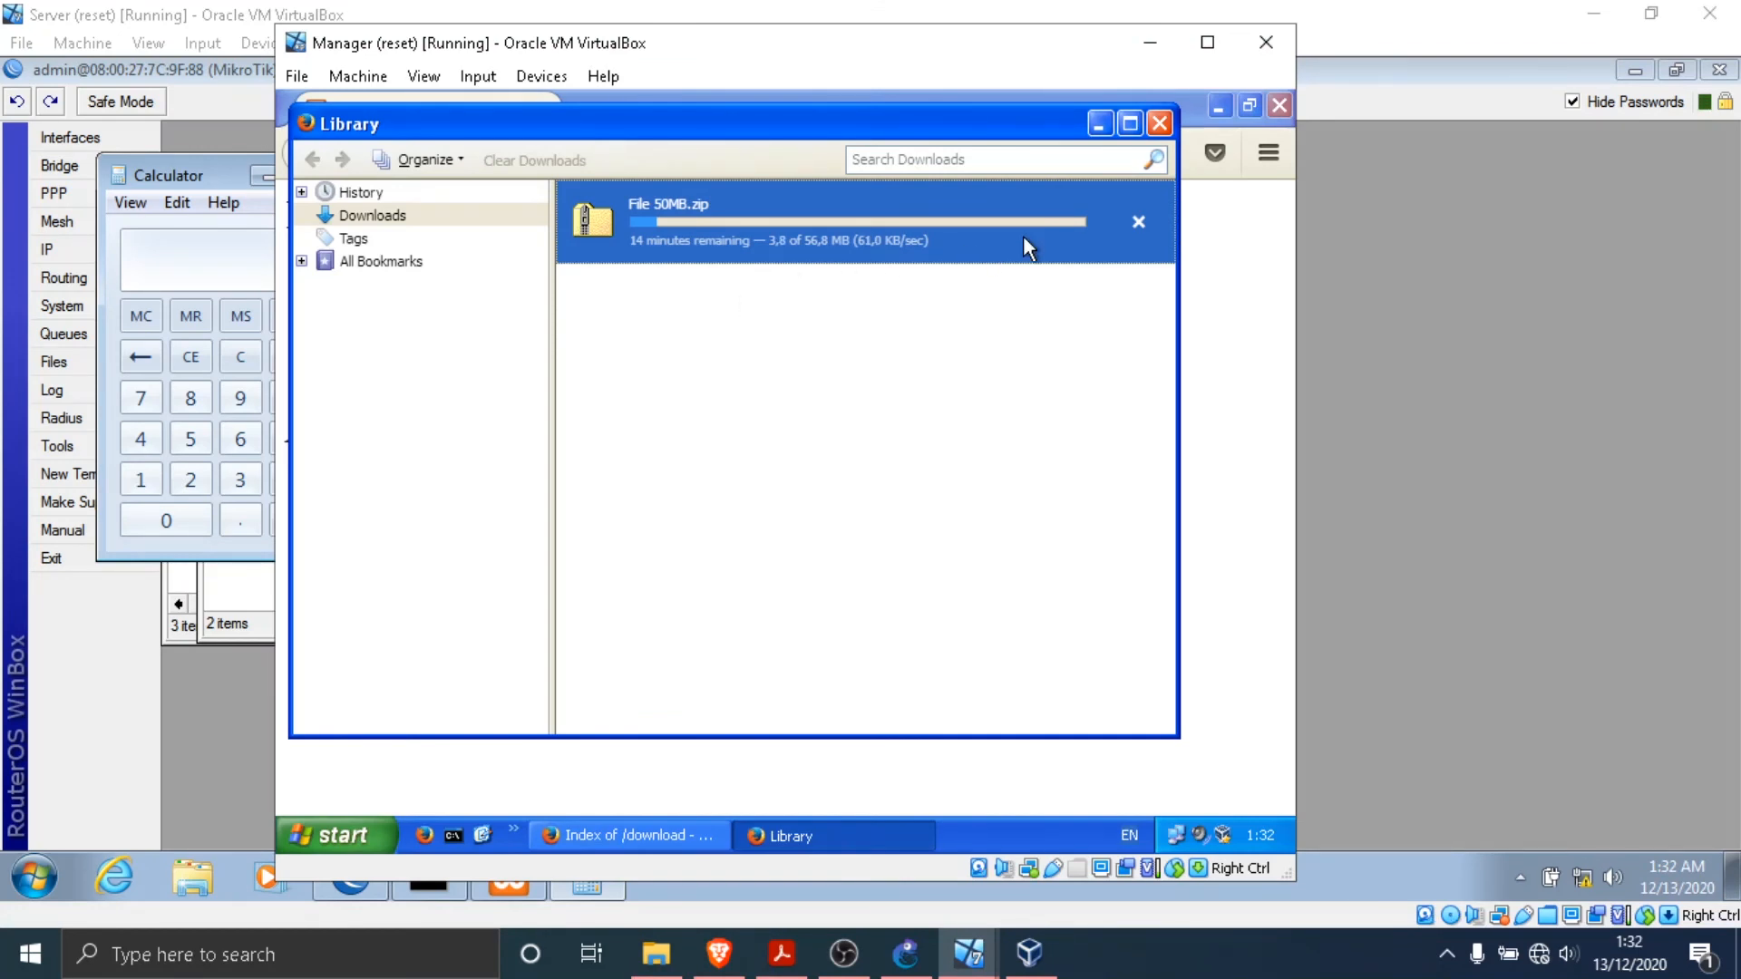
{"action": "left_click", "coordinate": [1138, 222]}
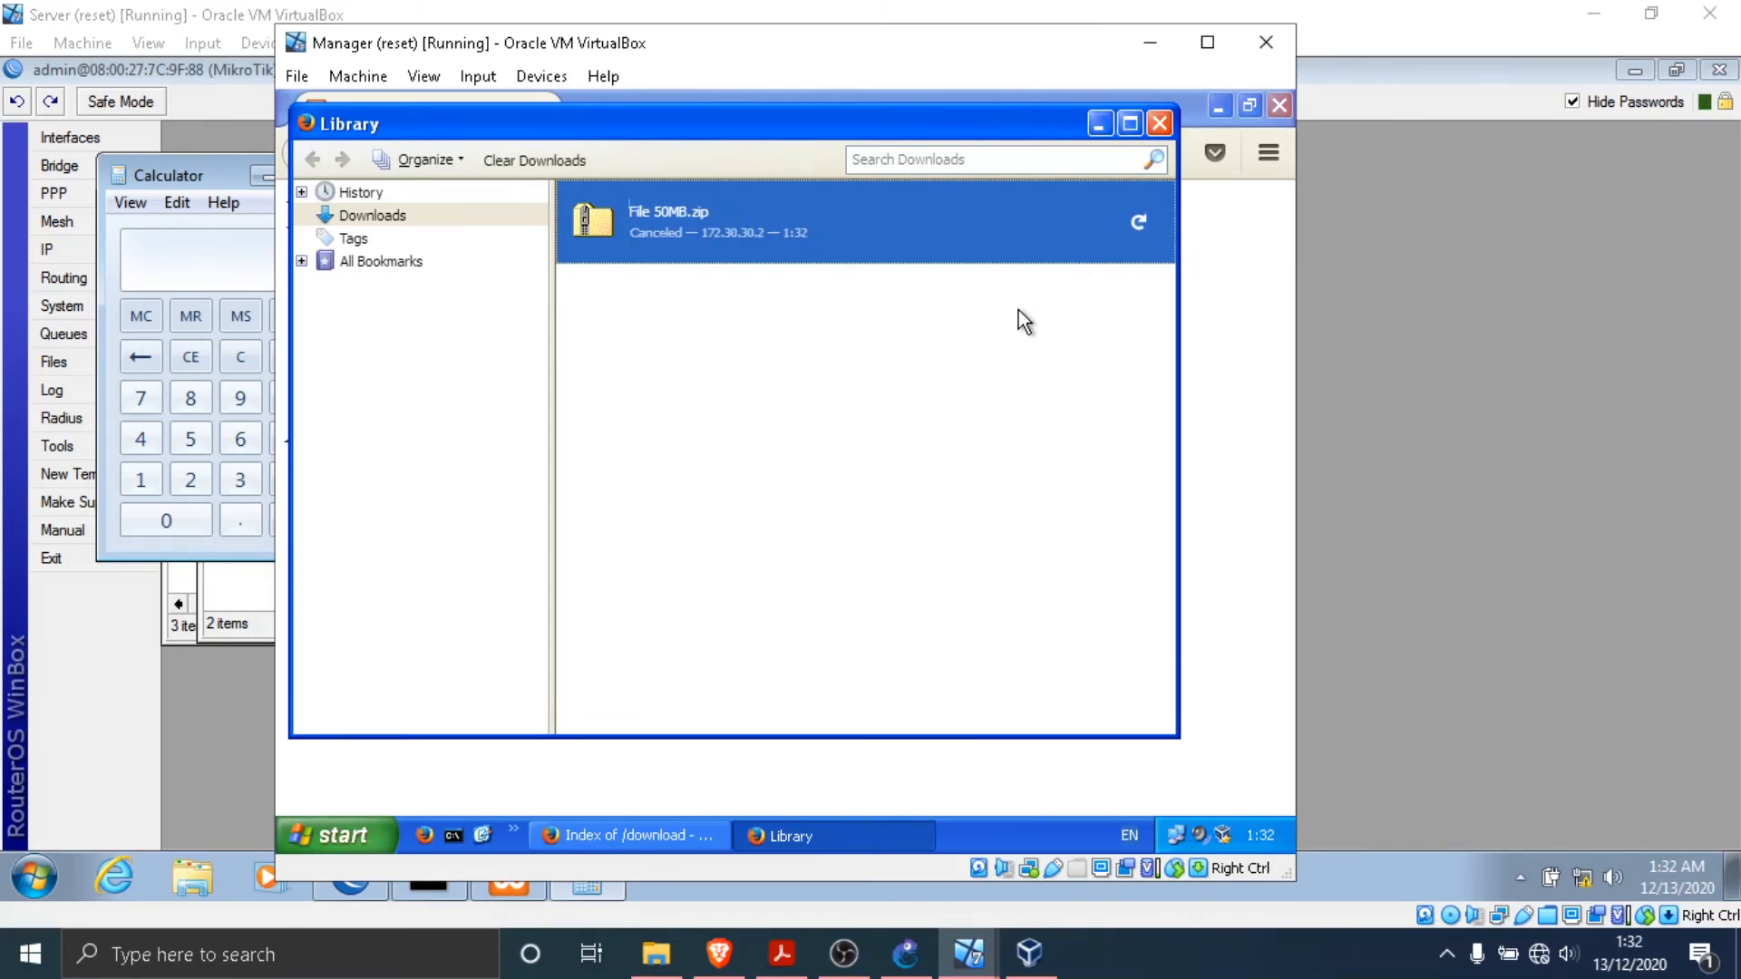
- Bring up the Adm virtual machine window and minimize the Manager virtual machine window
{"action": "left_click", "coordinate": [968, 952]}
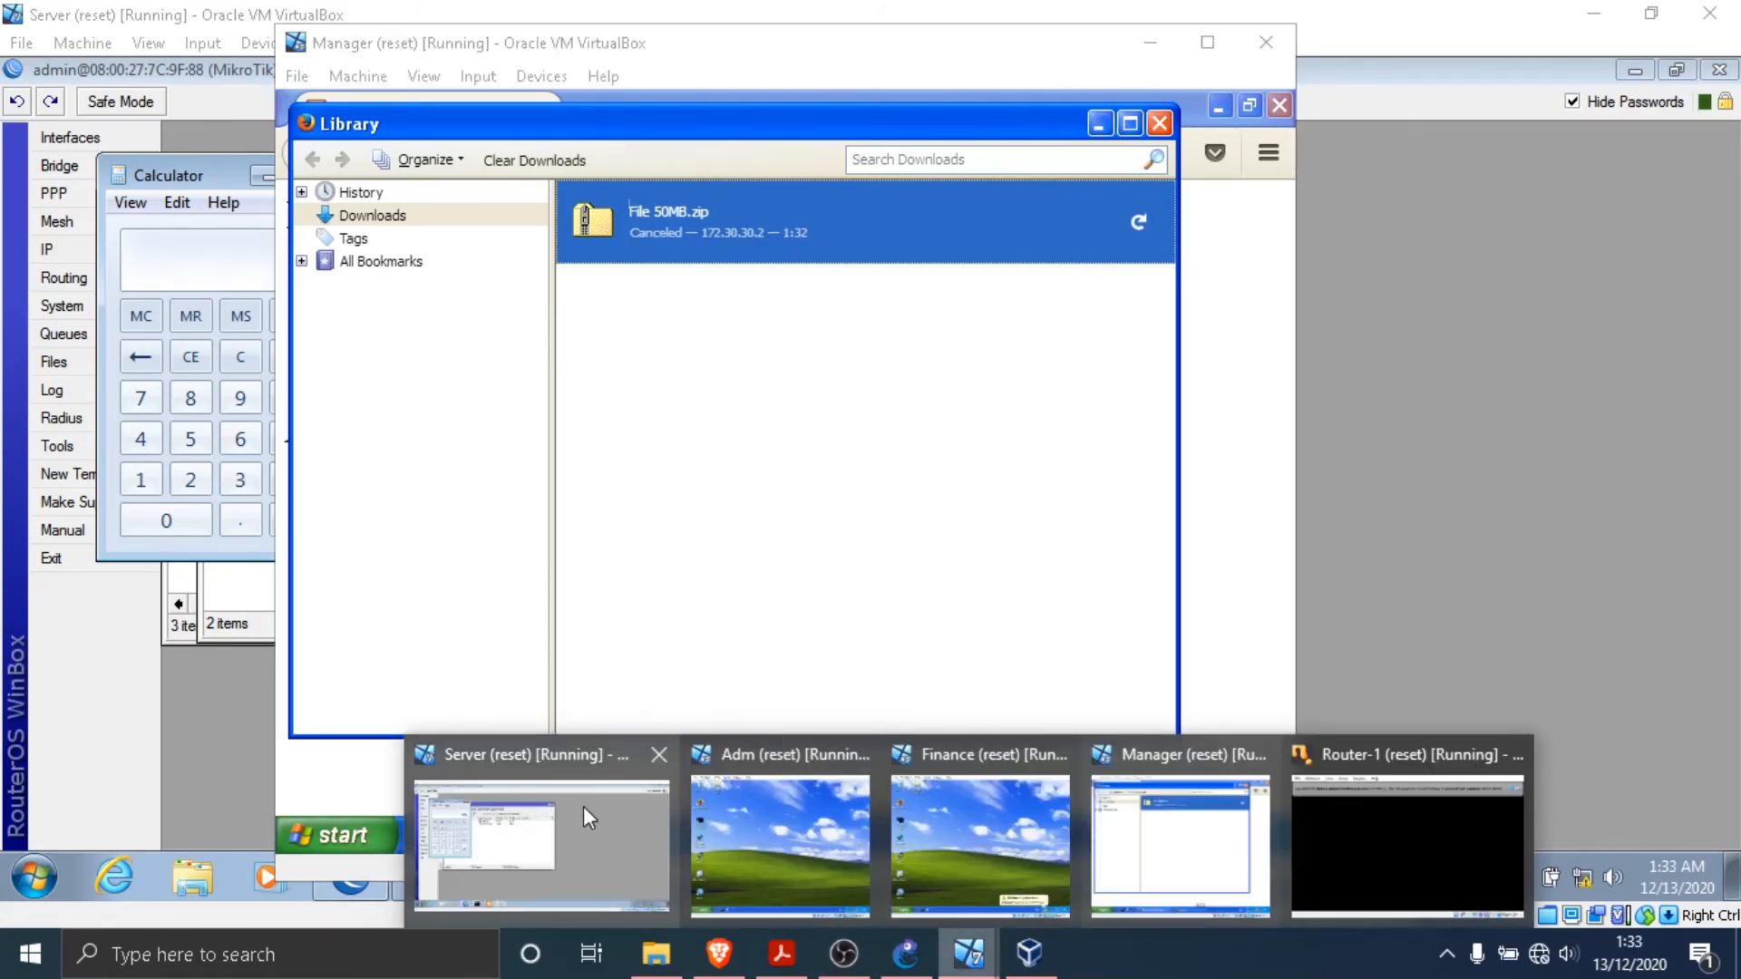
{"action": "left_click", "coordinate": [758, 835]}
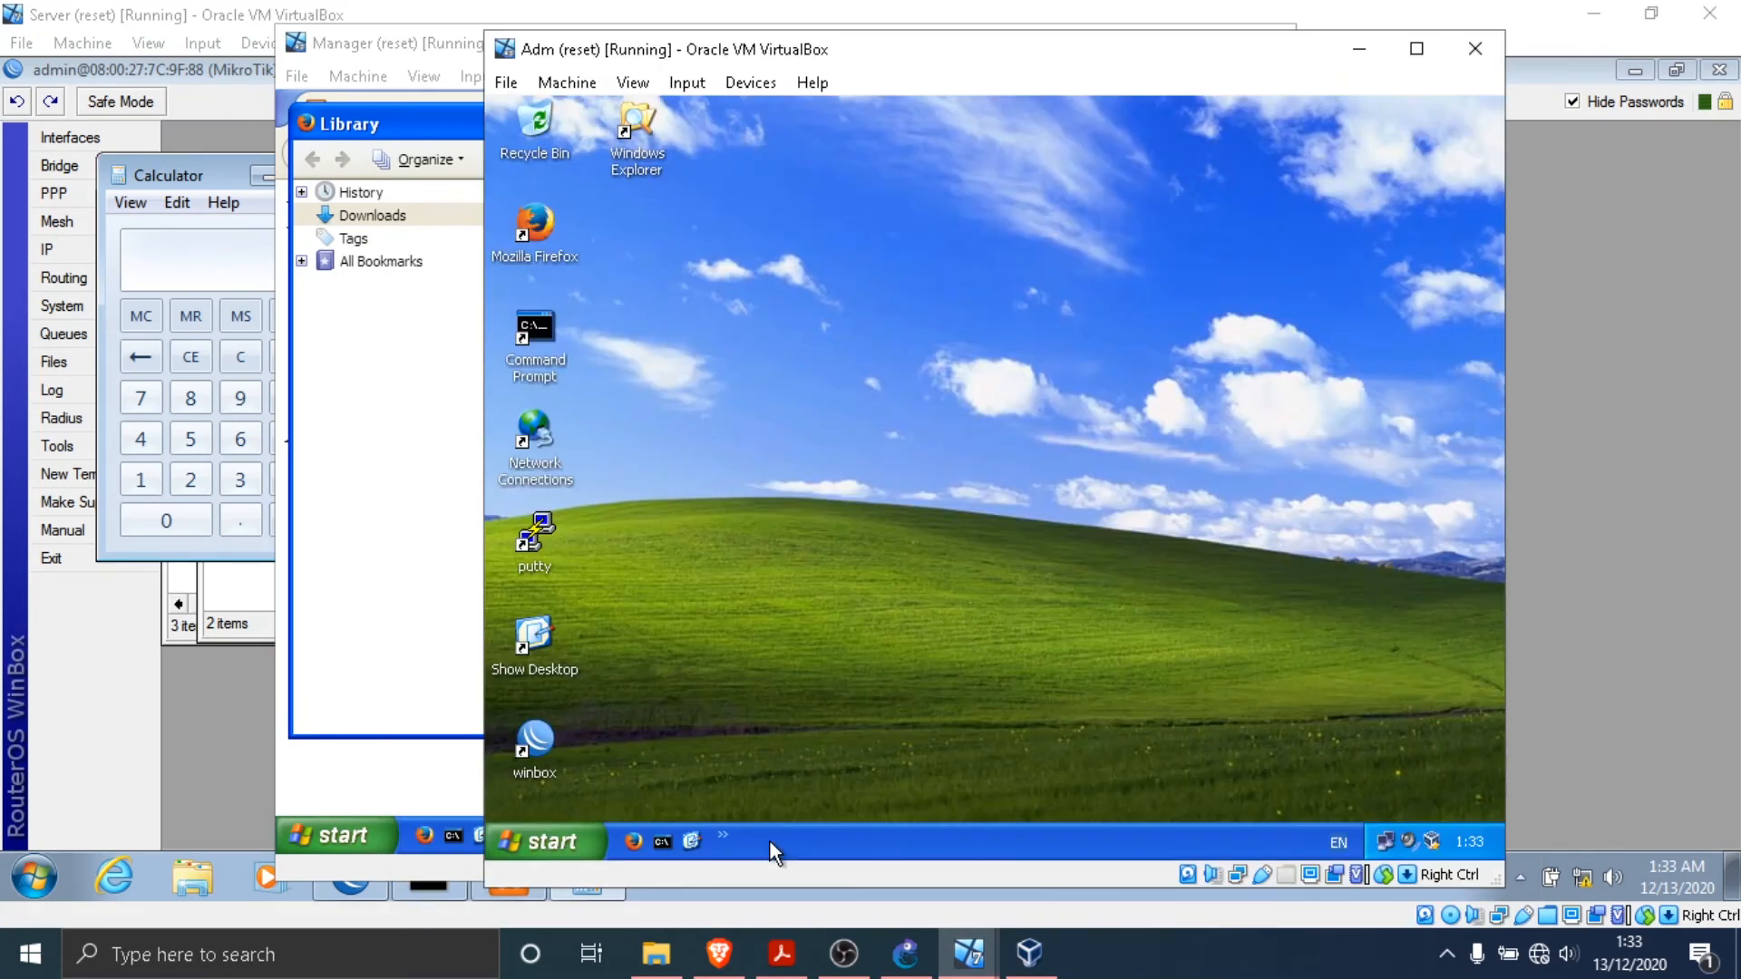
{"action": "left_click", "coordinate": [413, 58]}
{"action": "left_click", "coordinate": [1151, 43]}
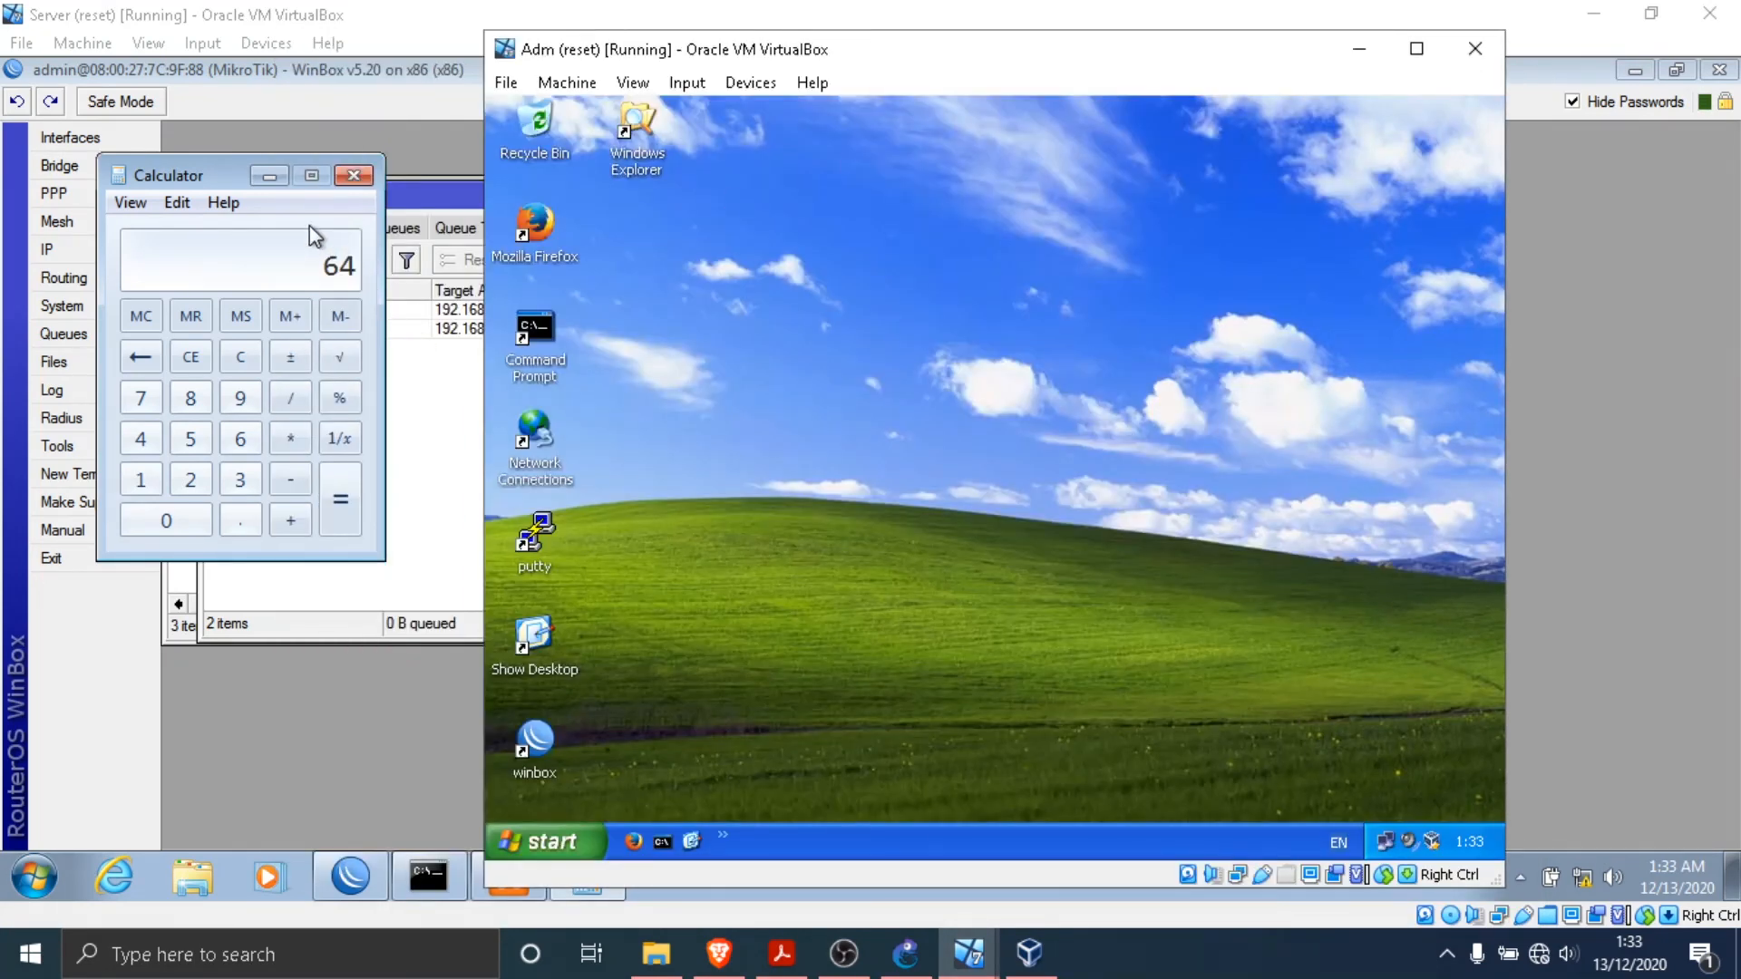
- Return to the Server virtual machine and compute 128 divided by 8 in Calculator
{"action": "left_click", "coordinate": [394, 336]}
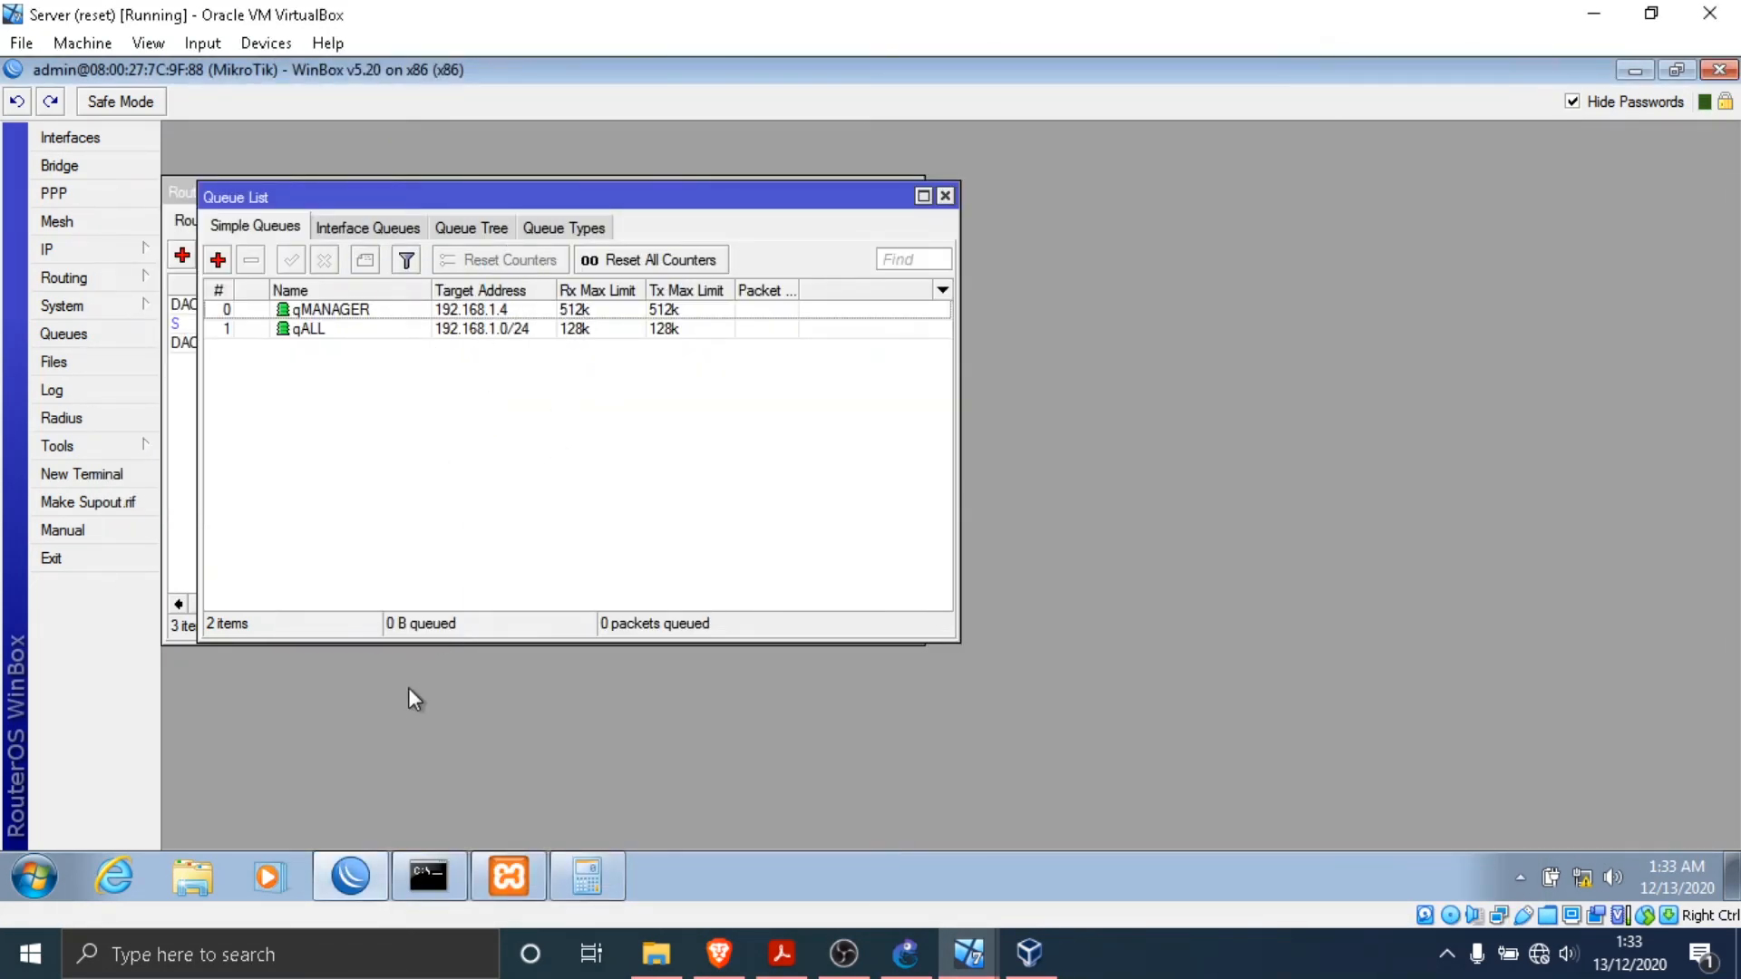
{"action": "left_click", "coordinate": [587, 877]}
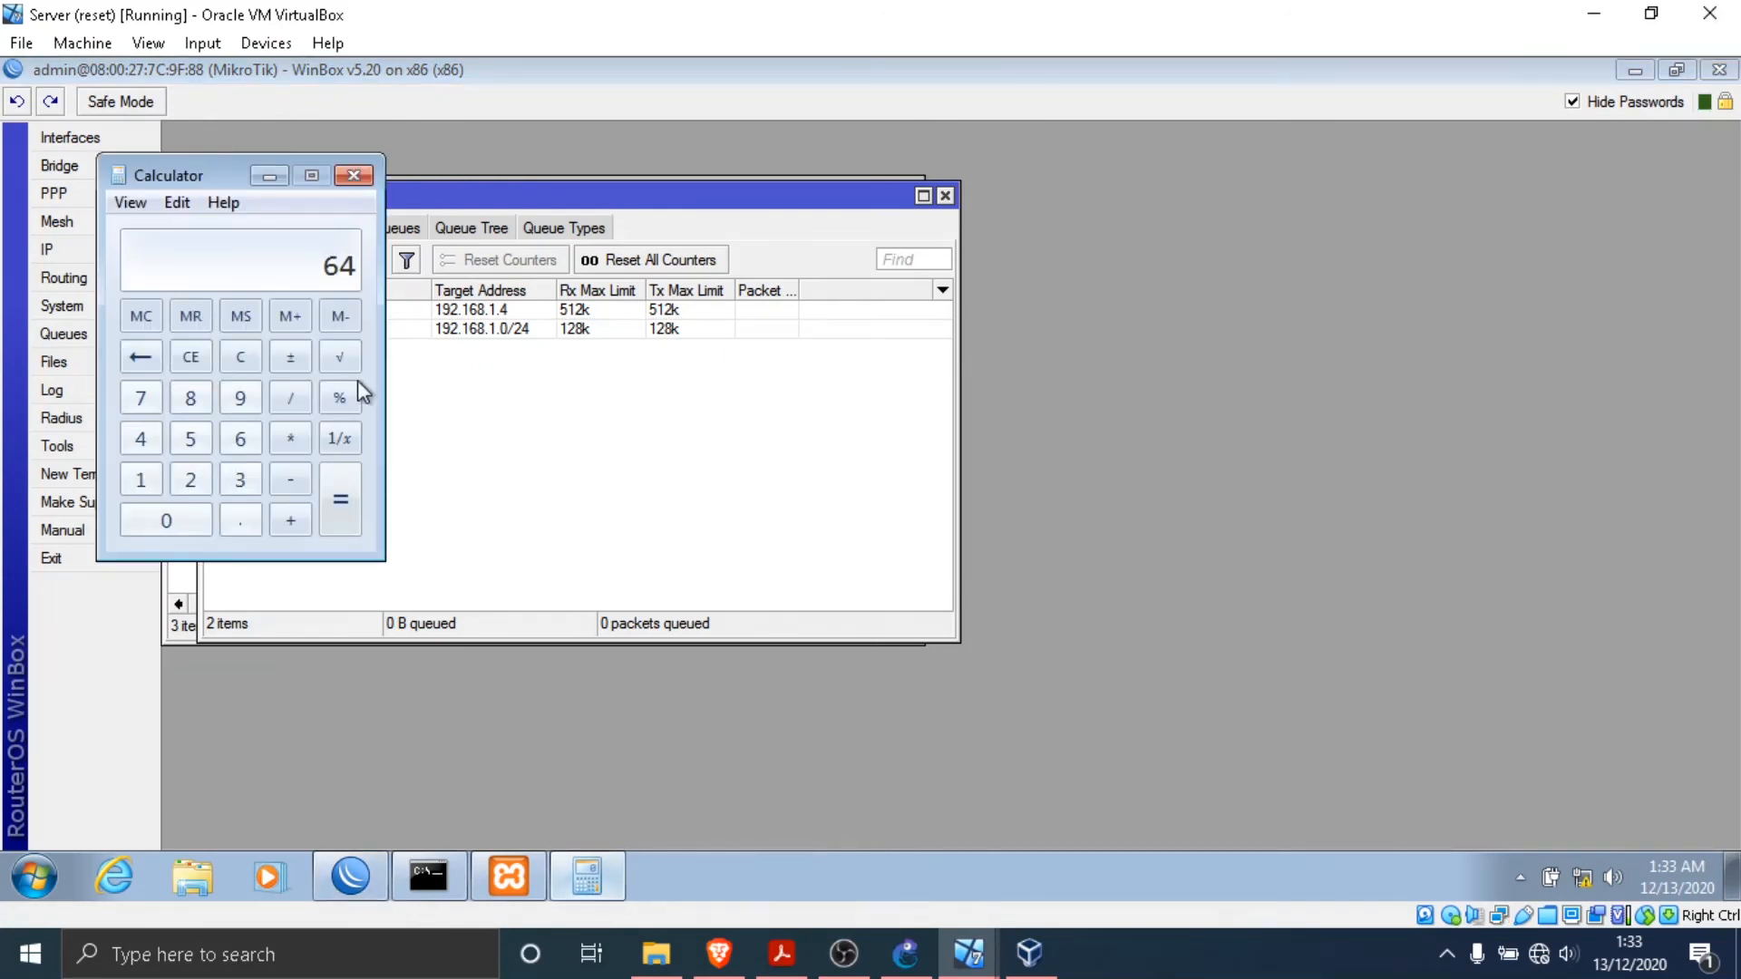
{"action": "left_click", "coordinate": [238, 359]}
{"action": "type", "text": "28/8"}
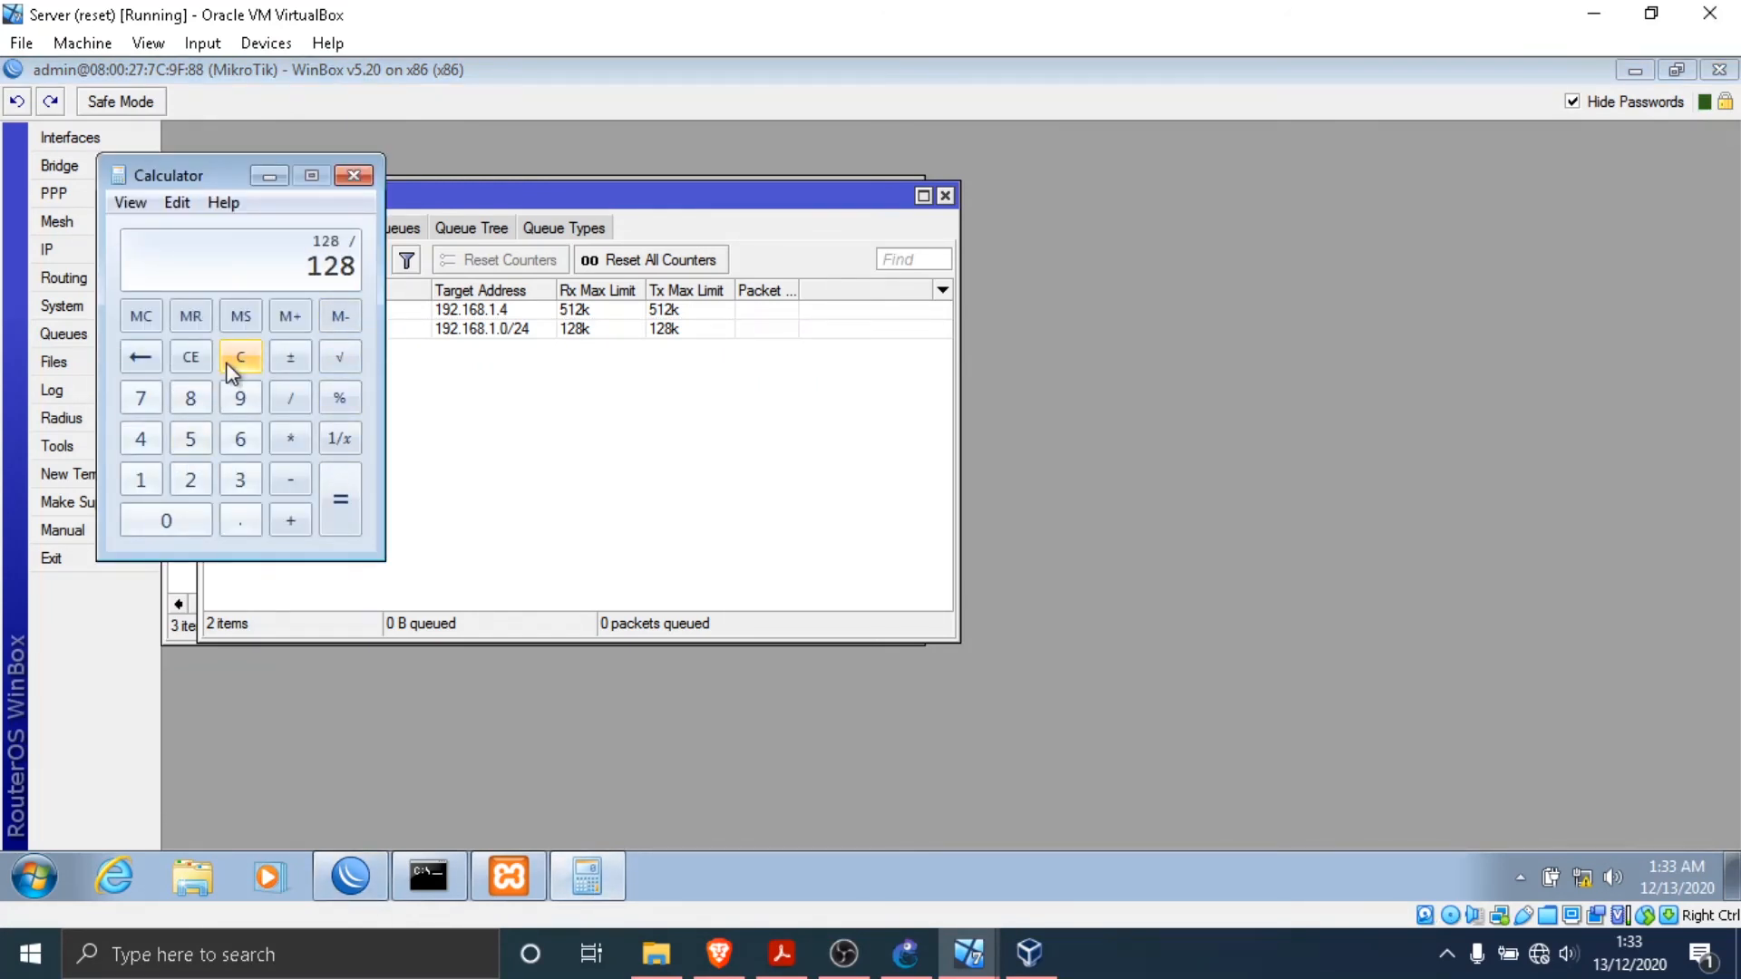
{"action": "key", "text": "Return"}
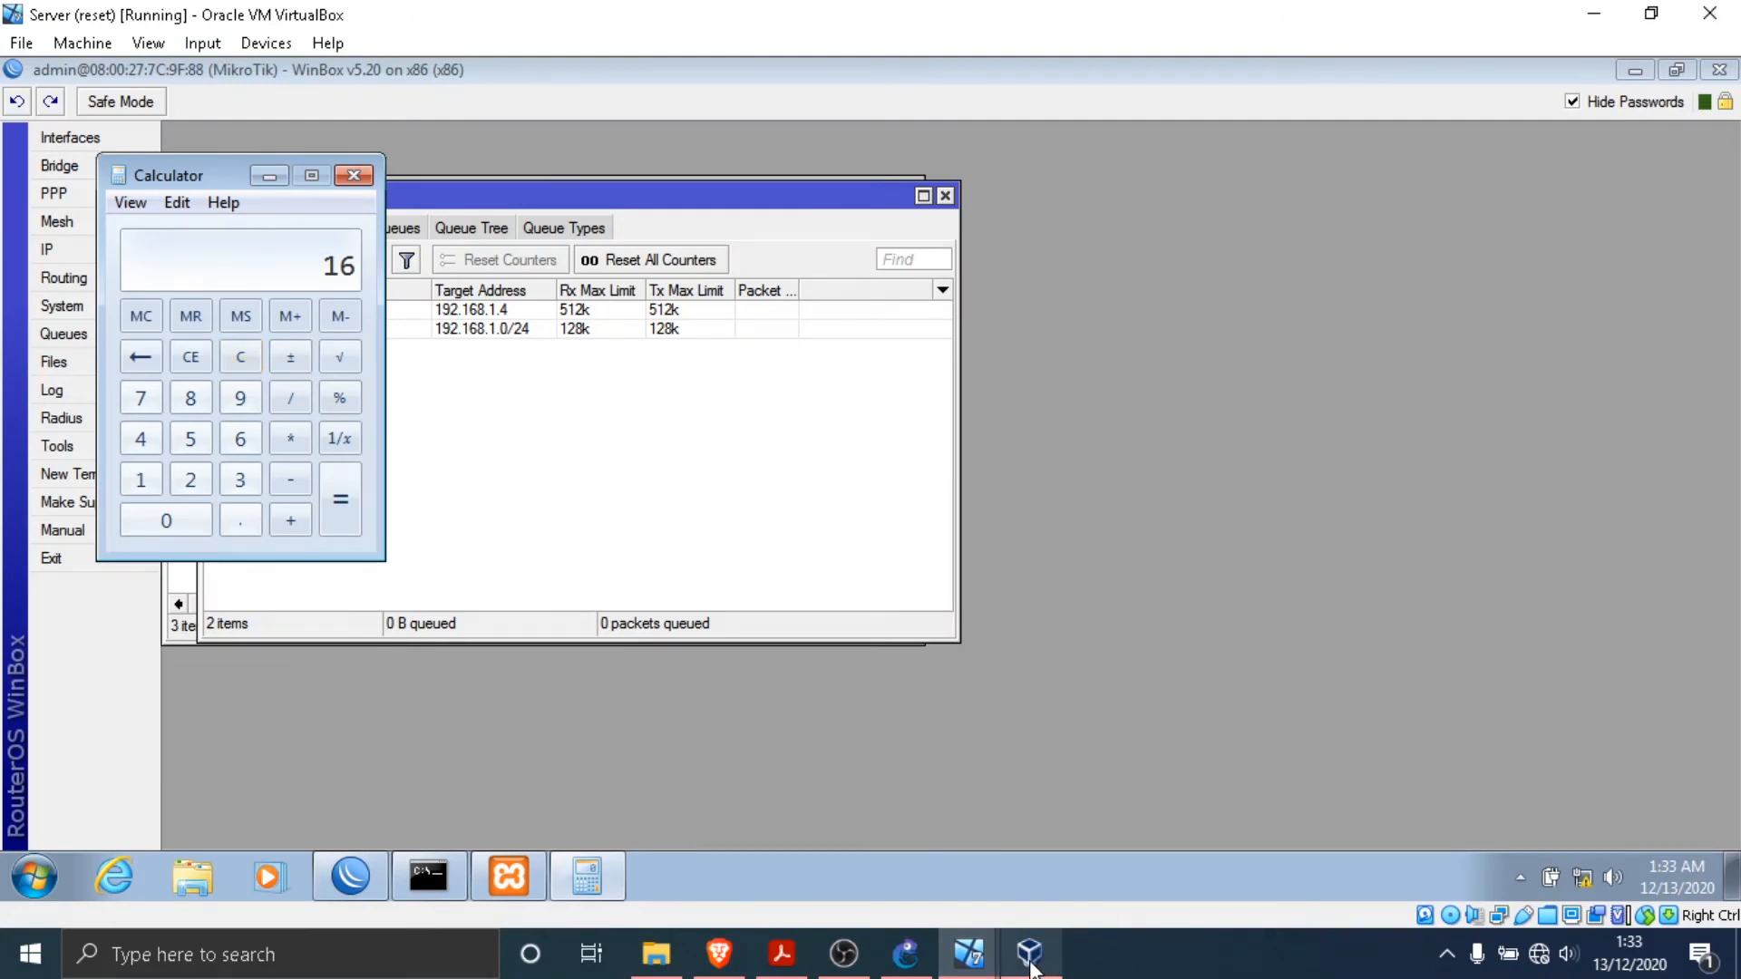
- Switch to the Adm virtual machine, open Mozilla Firefox and load the directory index at 172.30.30.2/download
{"action": "left_click", "coordinate": [979, 968]}
{"action": "left_click", "coordinate": [787, 809]}
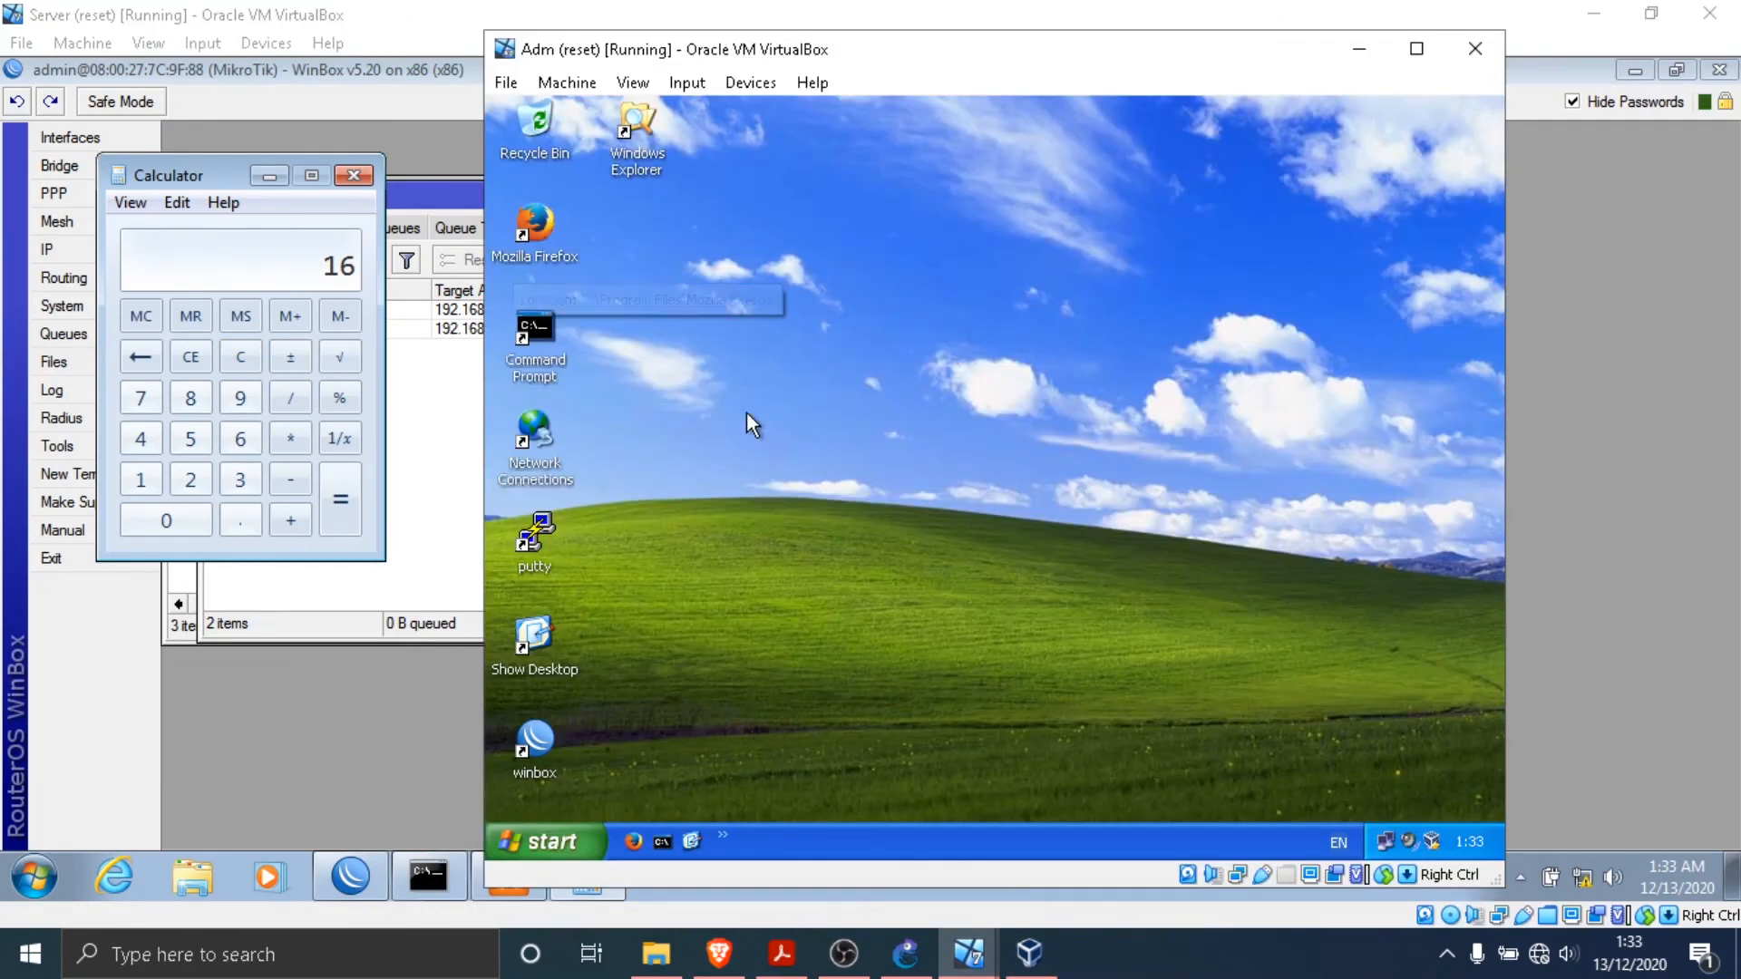
{"action": "double_click", "coordinate": [538, 218]}
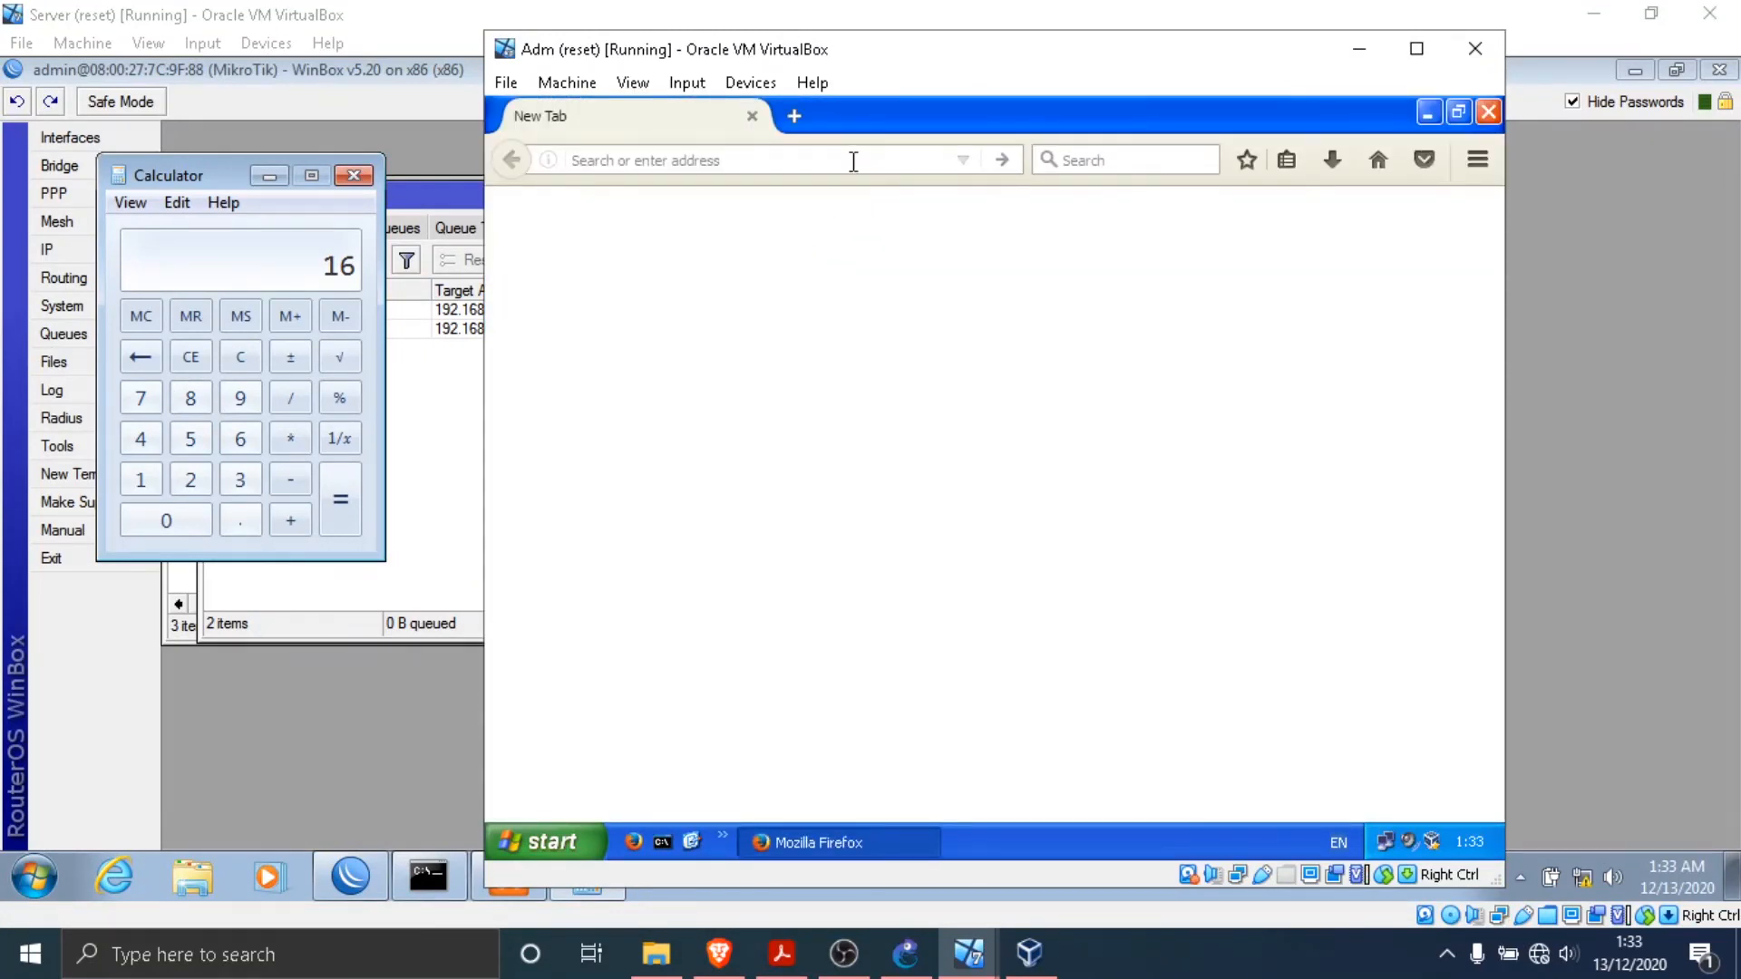
{"action": "type", "text": "172.30.3-."}
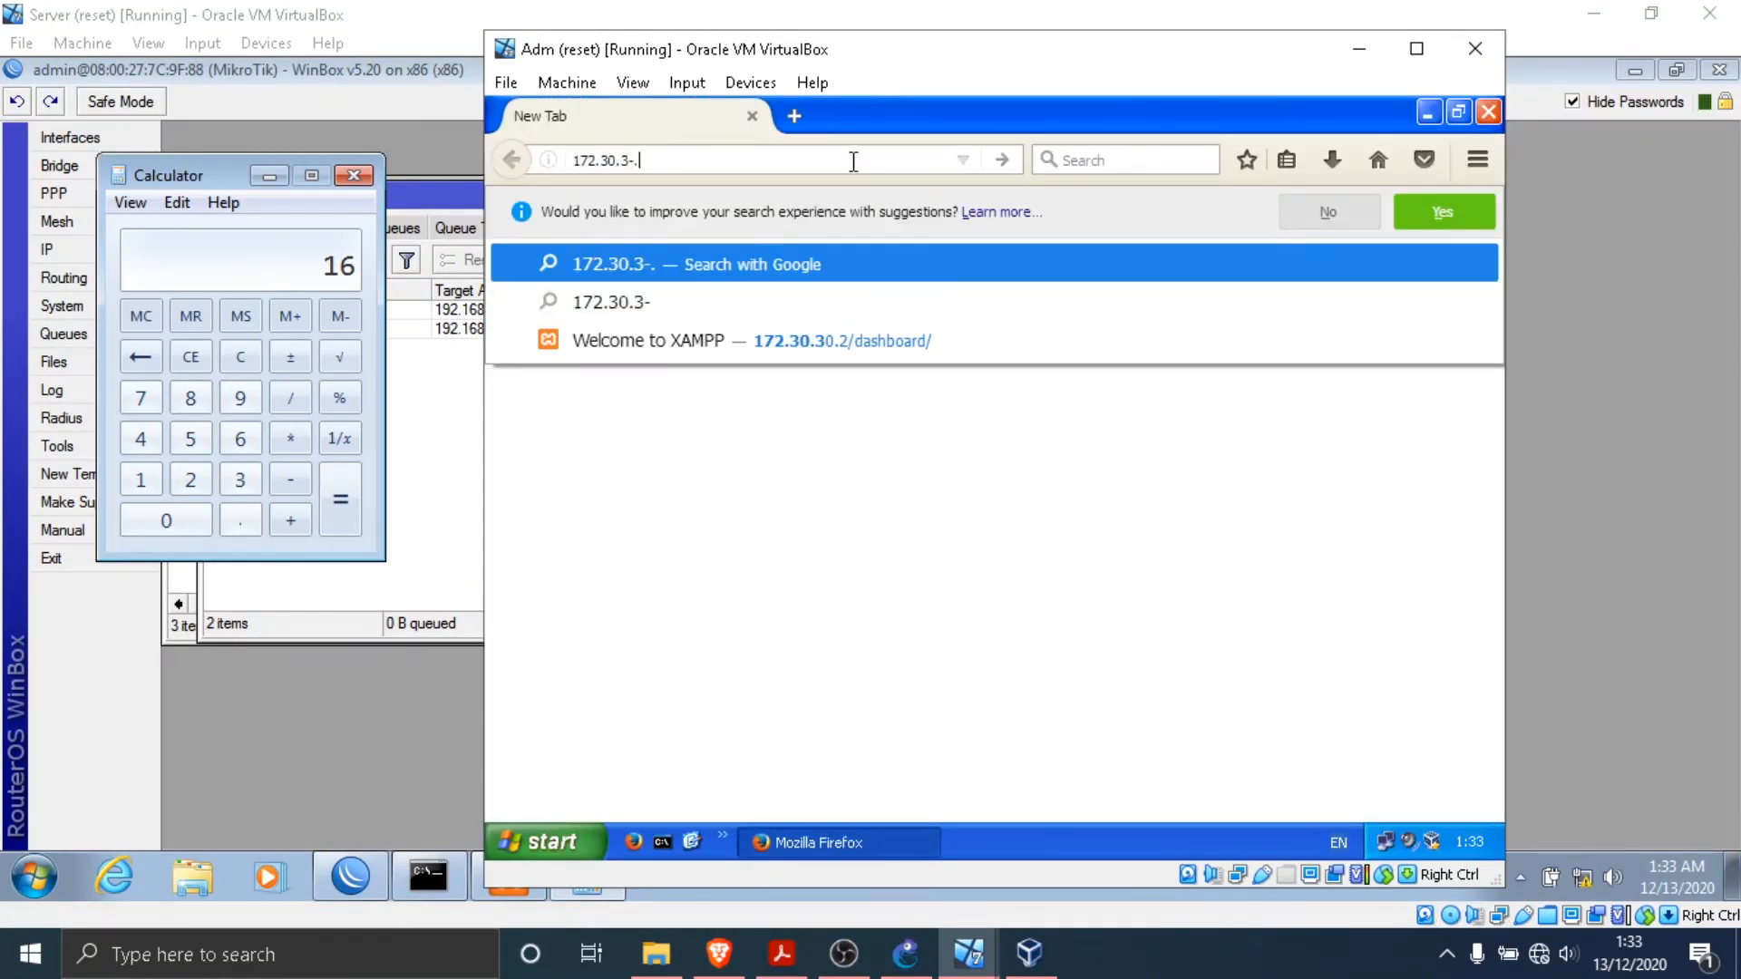
{"action": "key", "text": "BackSpace"}
{"action": "key", "text": "BackSpace"}
{"action": "type", "text": "0.2/d"}
{"action": "key", "text": "Return"}
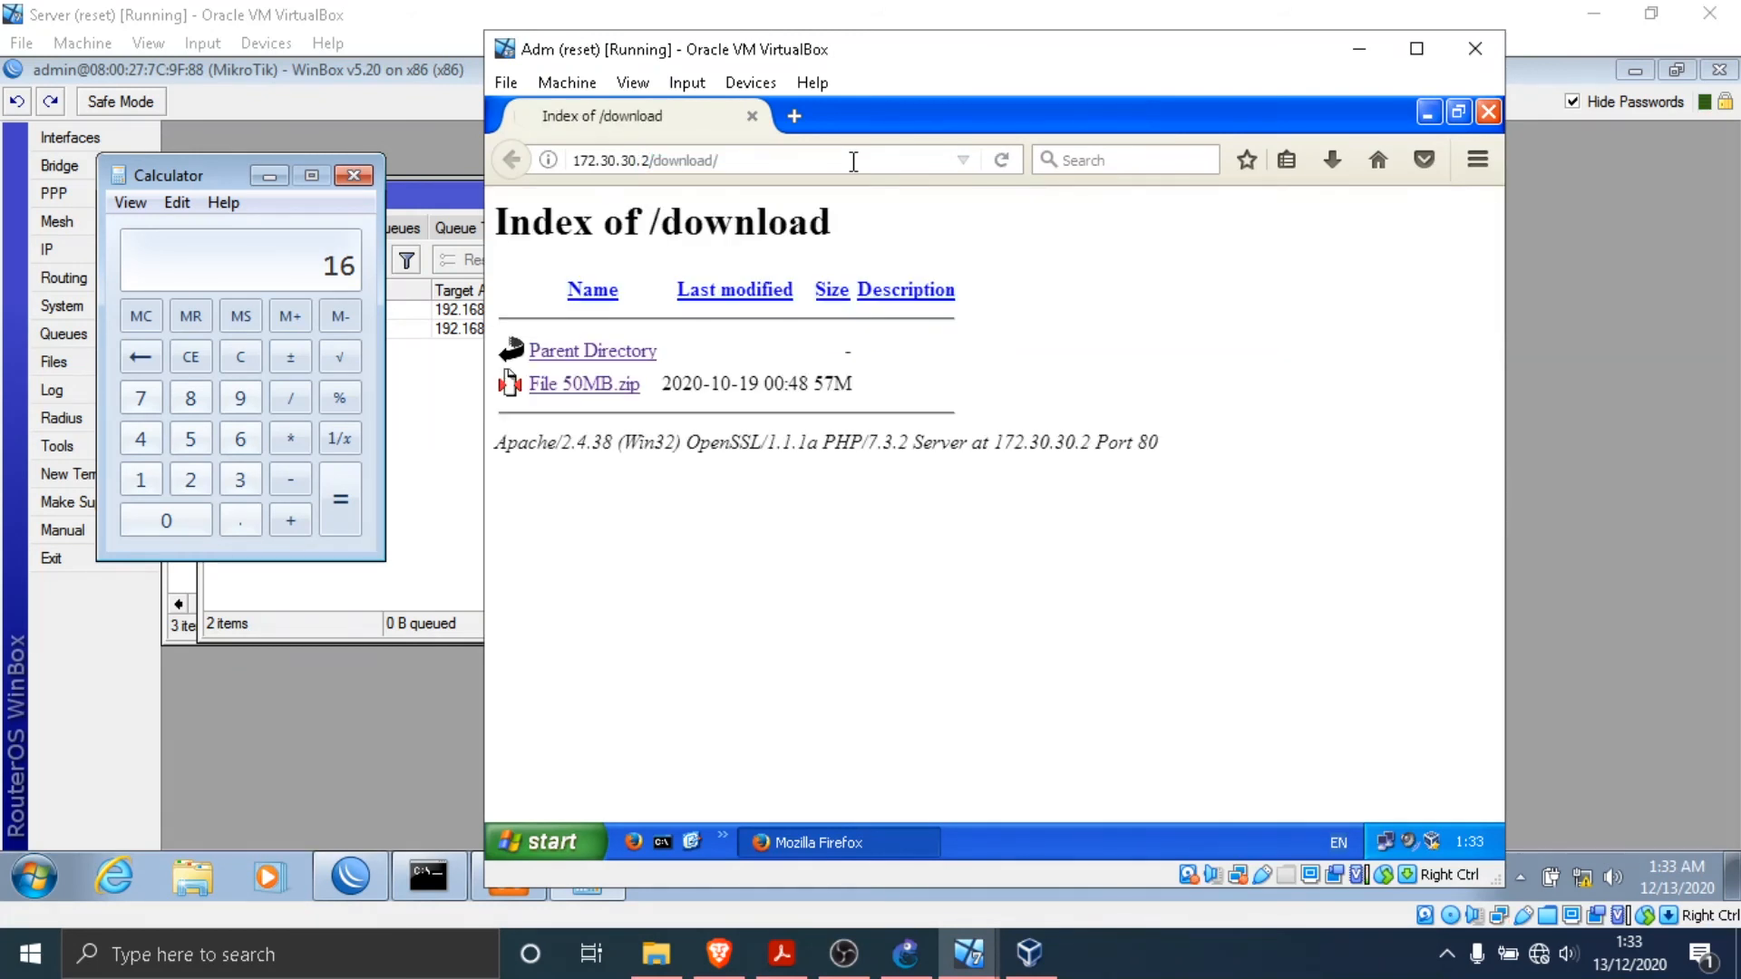
- Download File 50MB.zip on Adm with the Save File option and show all downloads to watch its transfer speed
{"action": "left_click", "coordinate": [596, 396]}
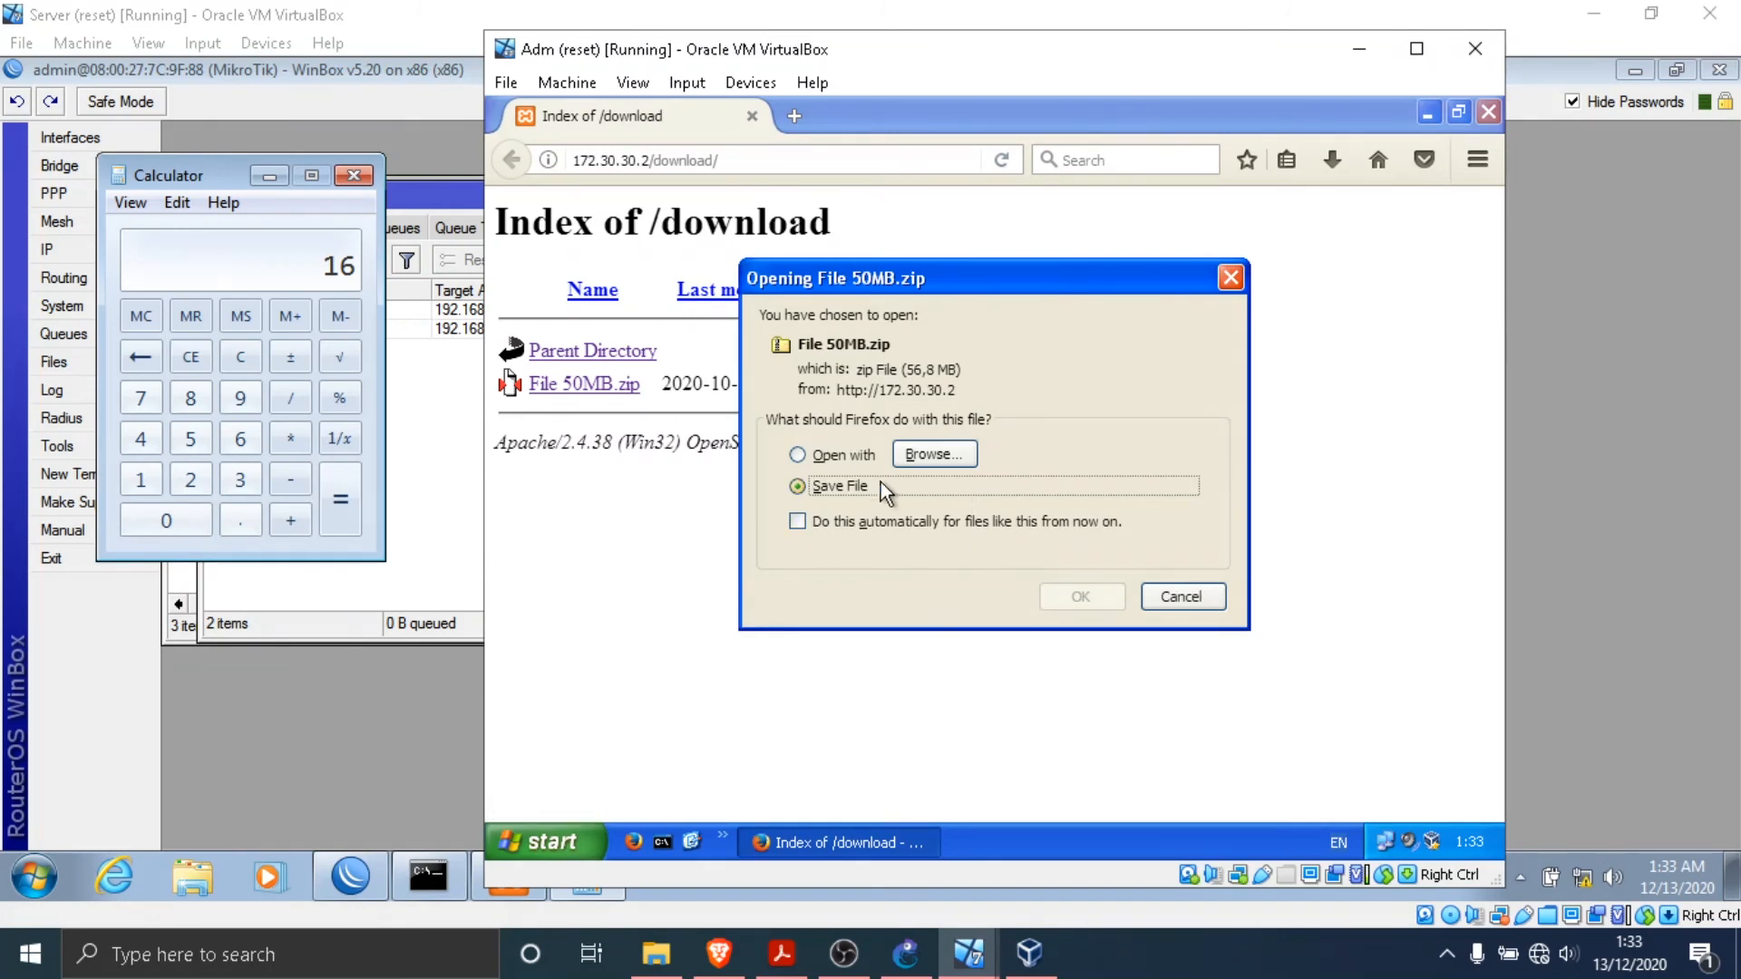
{"action": "left_click", "coordinate": [1082, 597]}
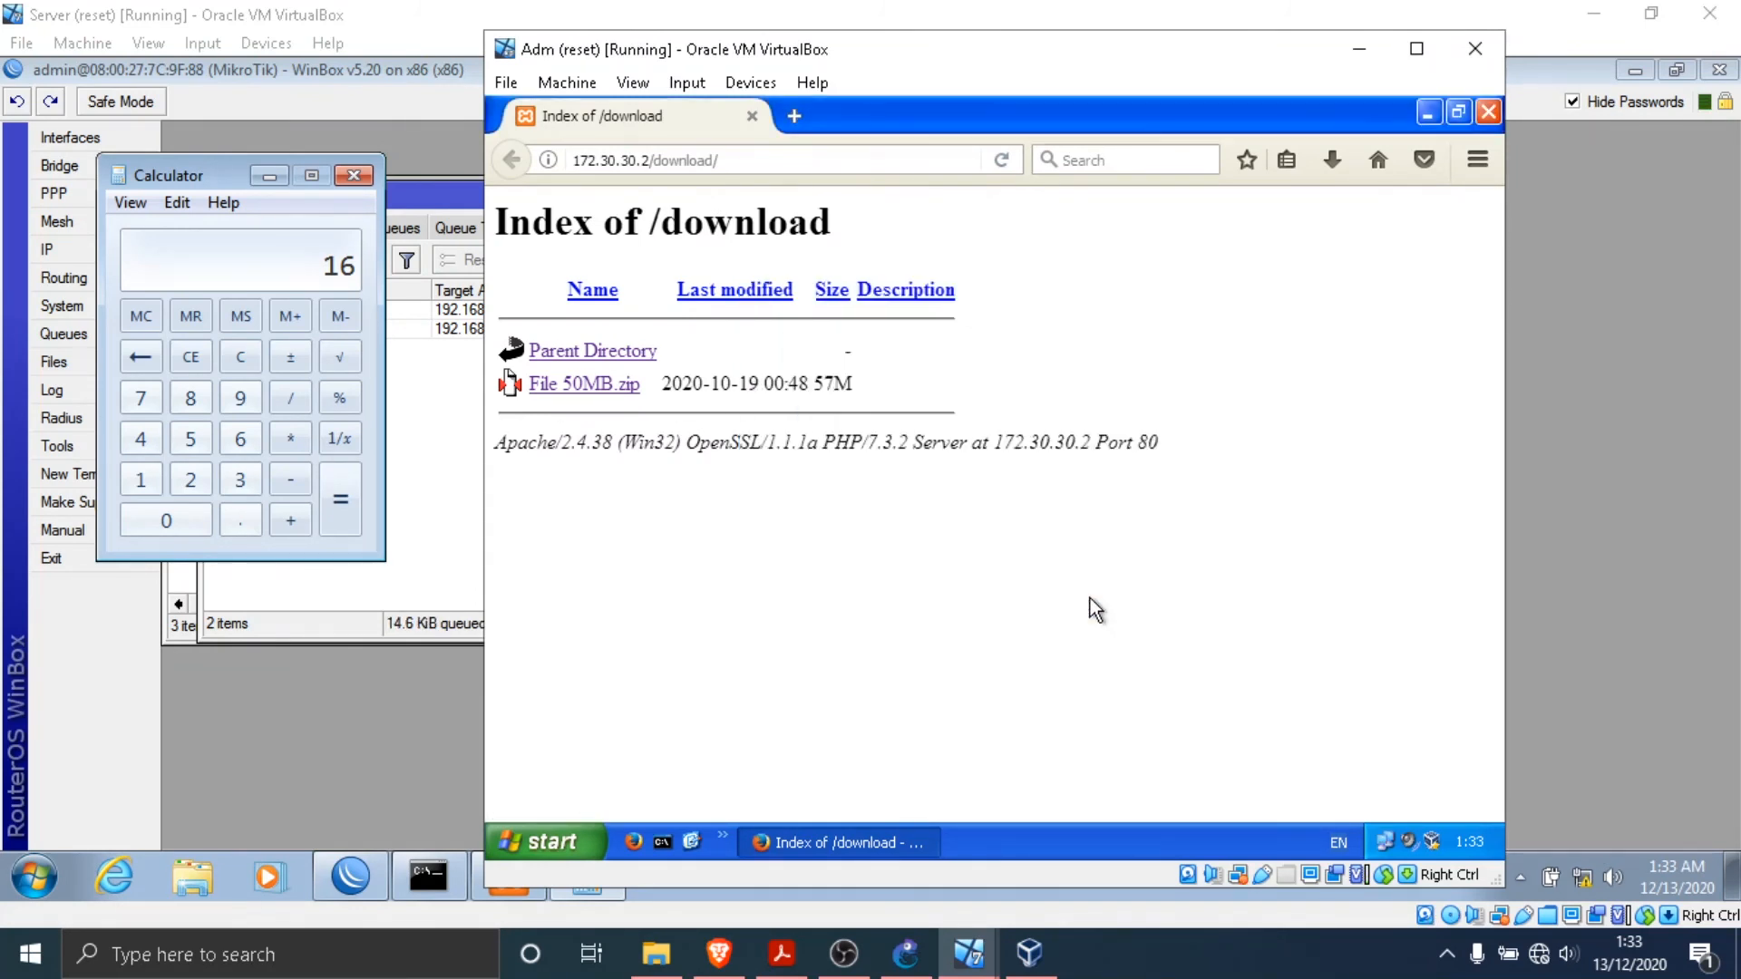
{"action": "left_click", "coordinate": [1340, 161]}
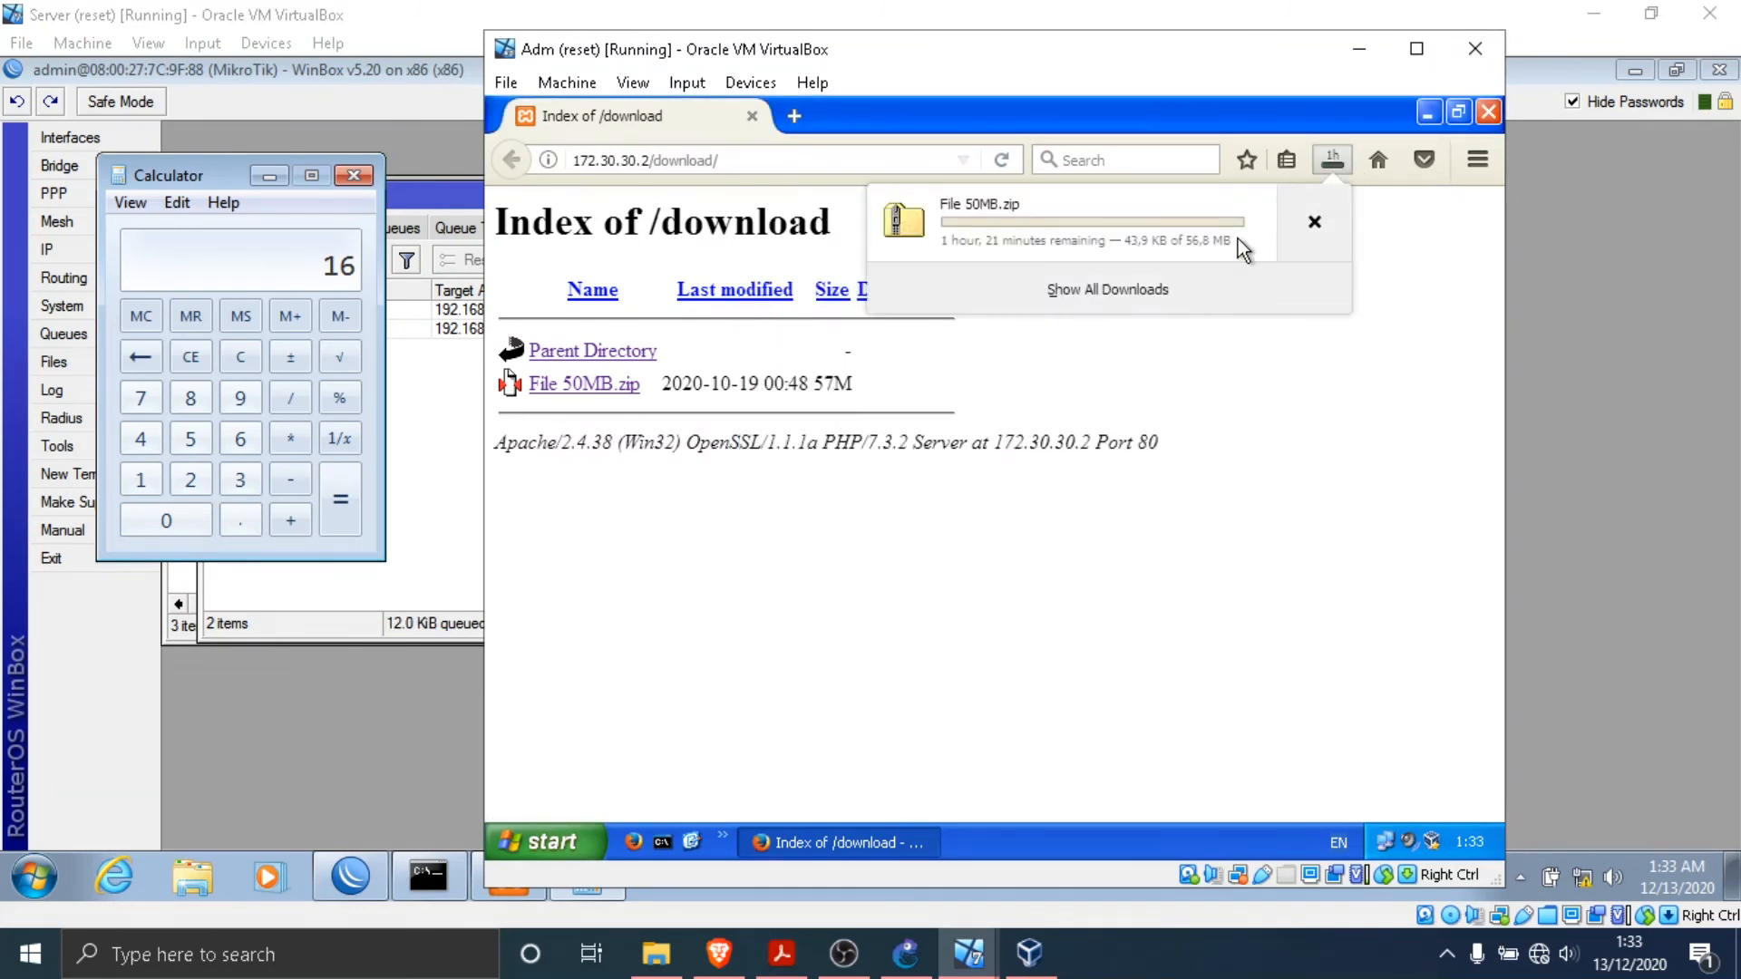
{"action": "left_click", "coordinate": [1159, 291]}
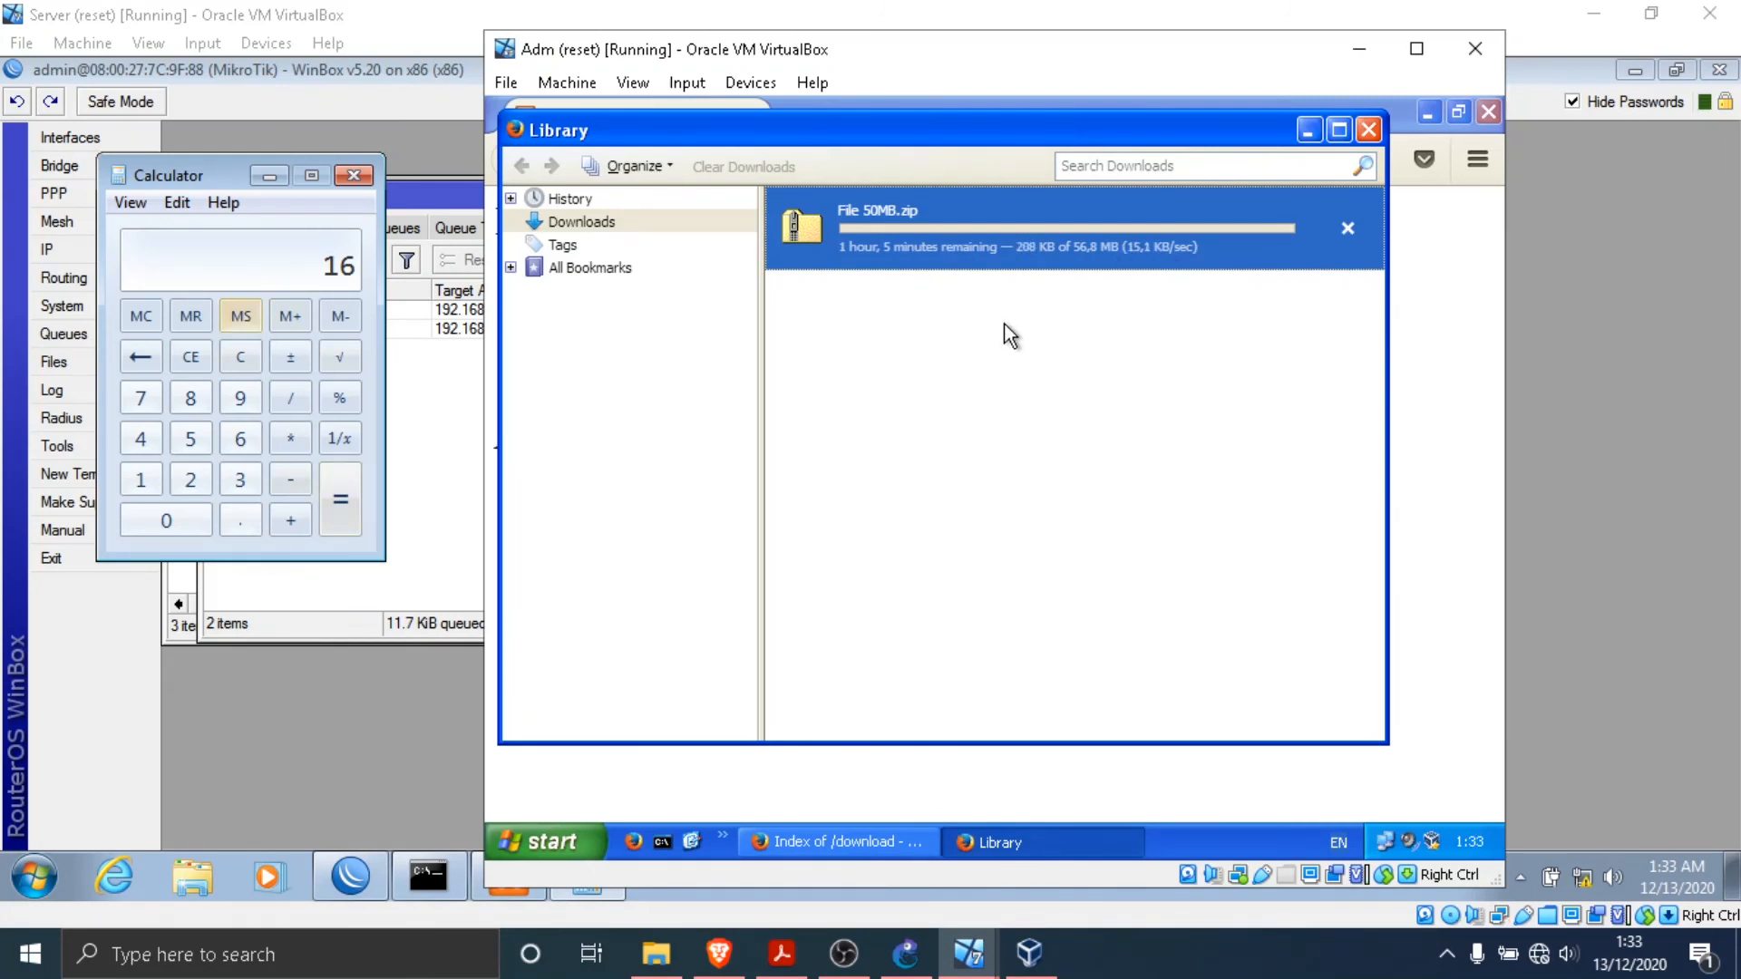
- Check the simple queue status on the Server virtual machine, and cancel the File 50MB.zip download on Adm
{"action": "left_click", "coordinate": [413, 406]}
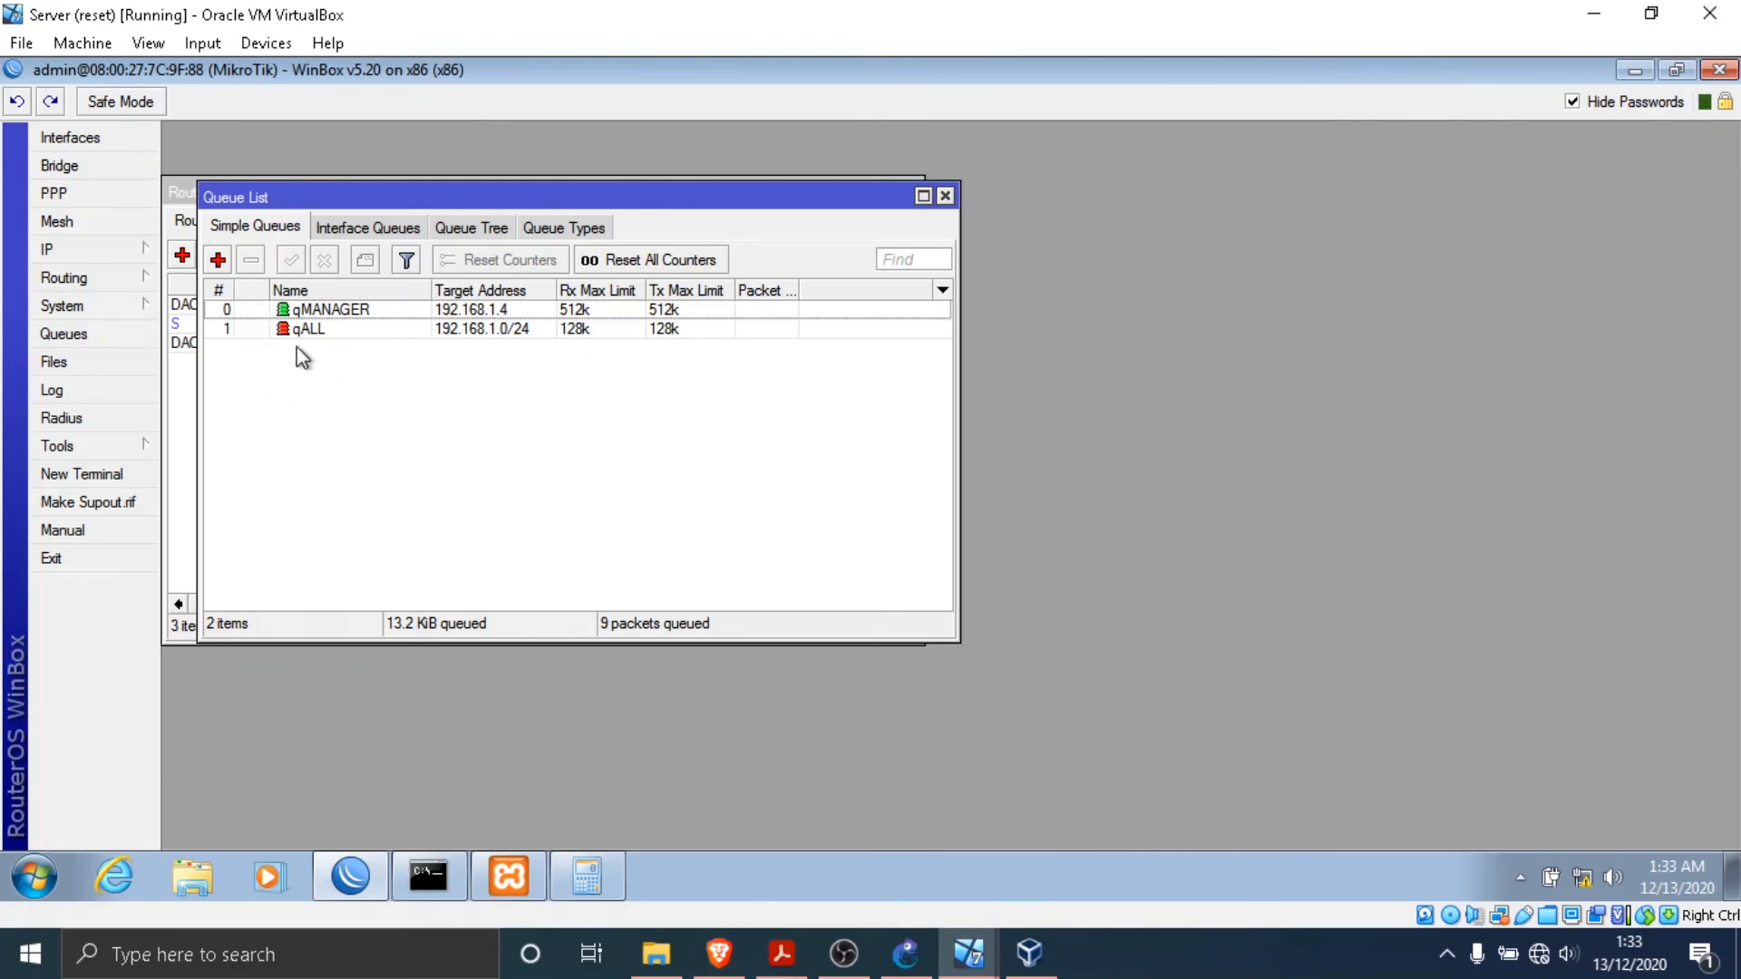
{"action": "mouse_move", "coordinate": [966, 951]}
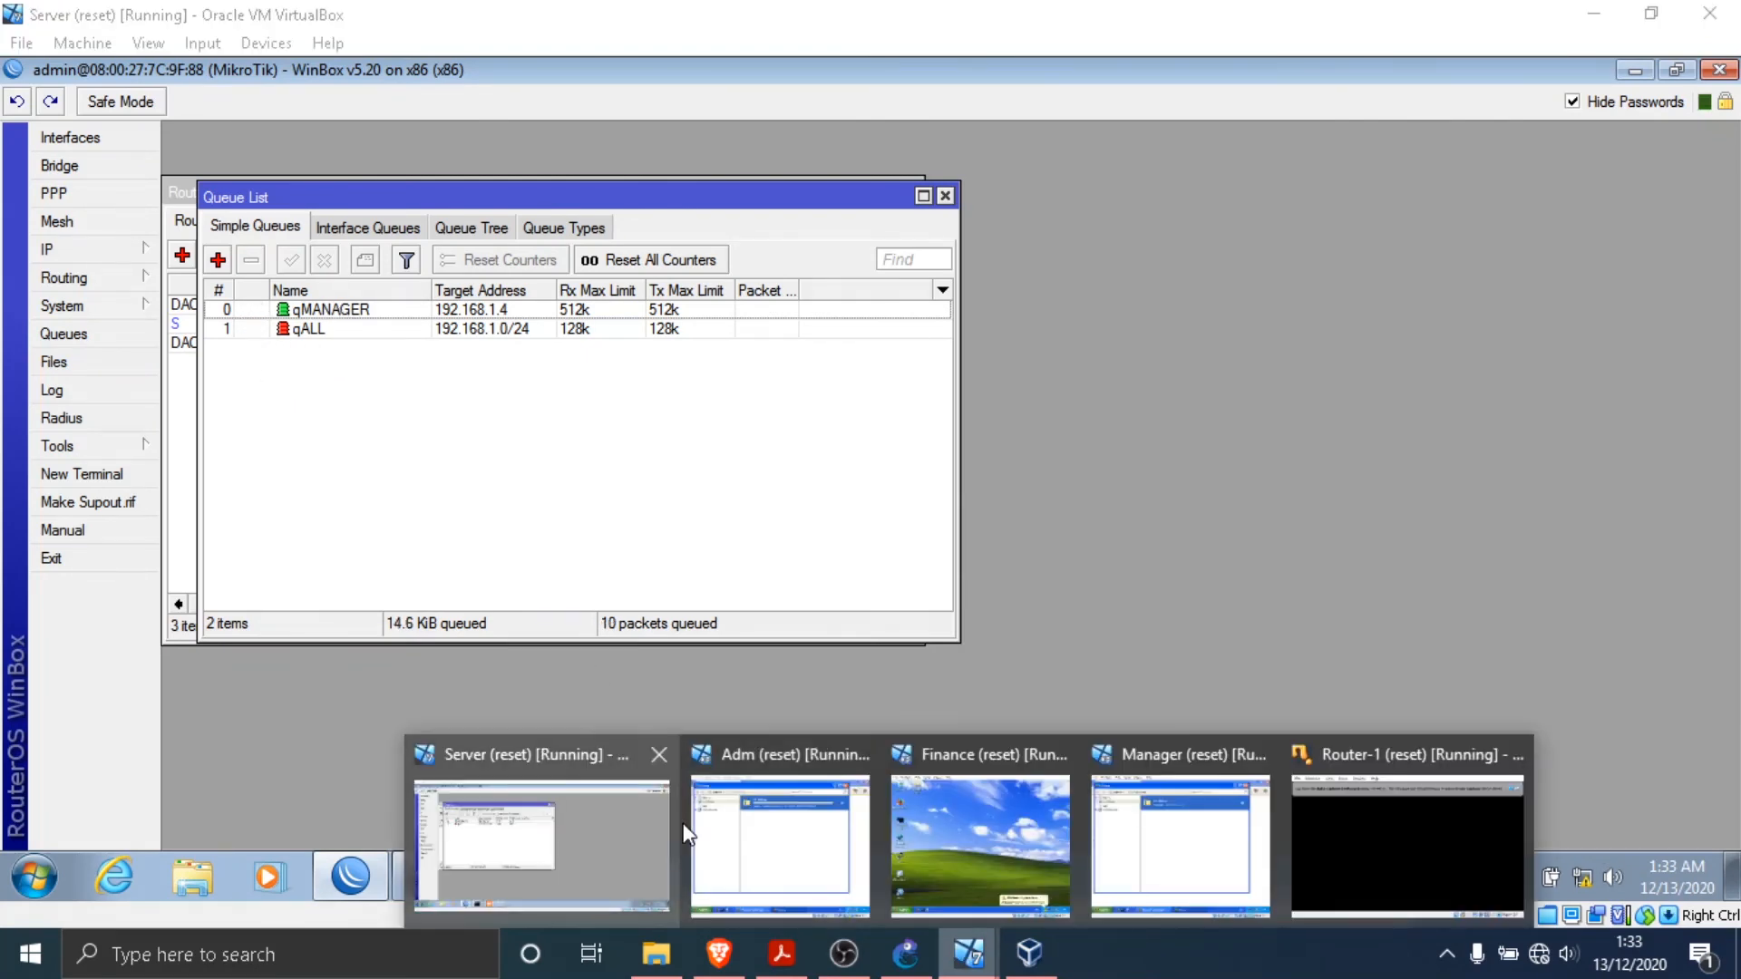
{"action": "left_click", "coordinate": [771, 826]}
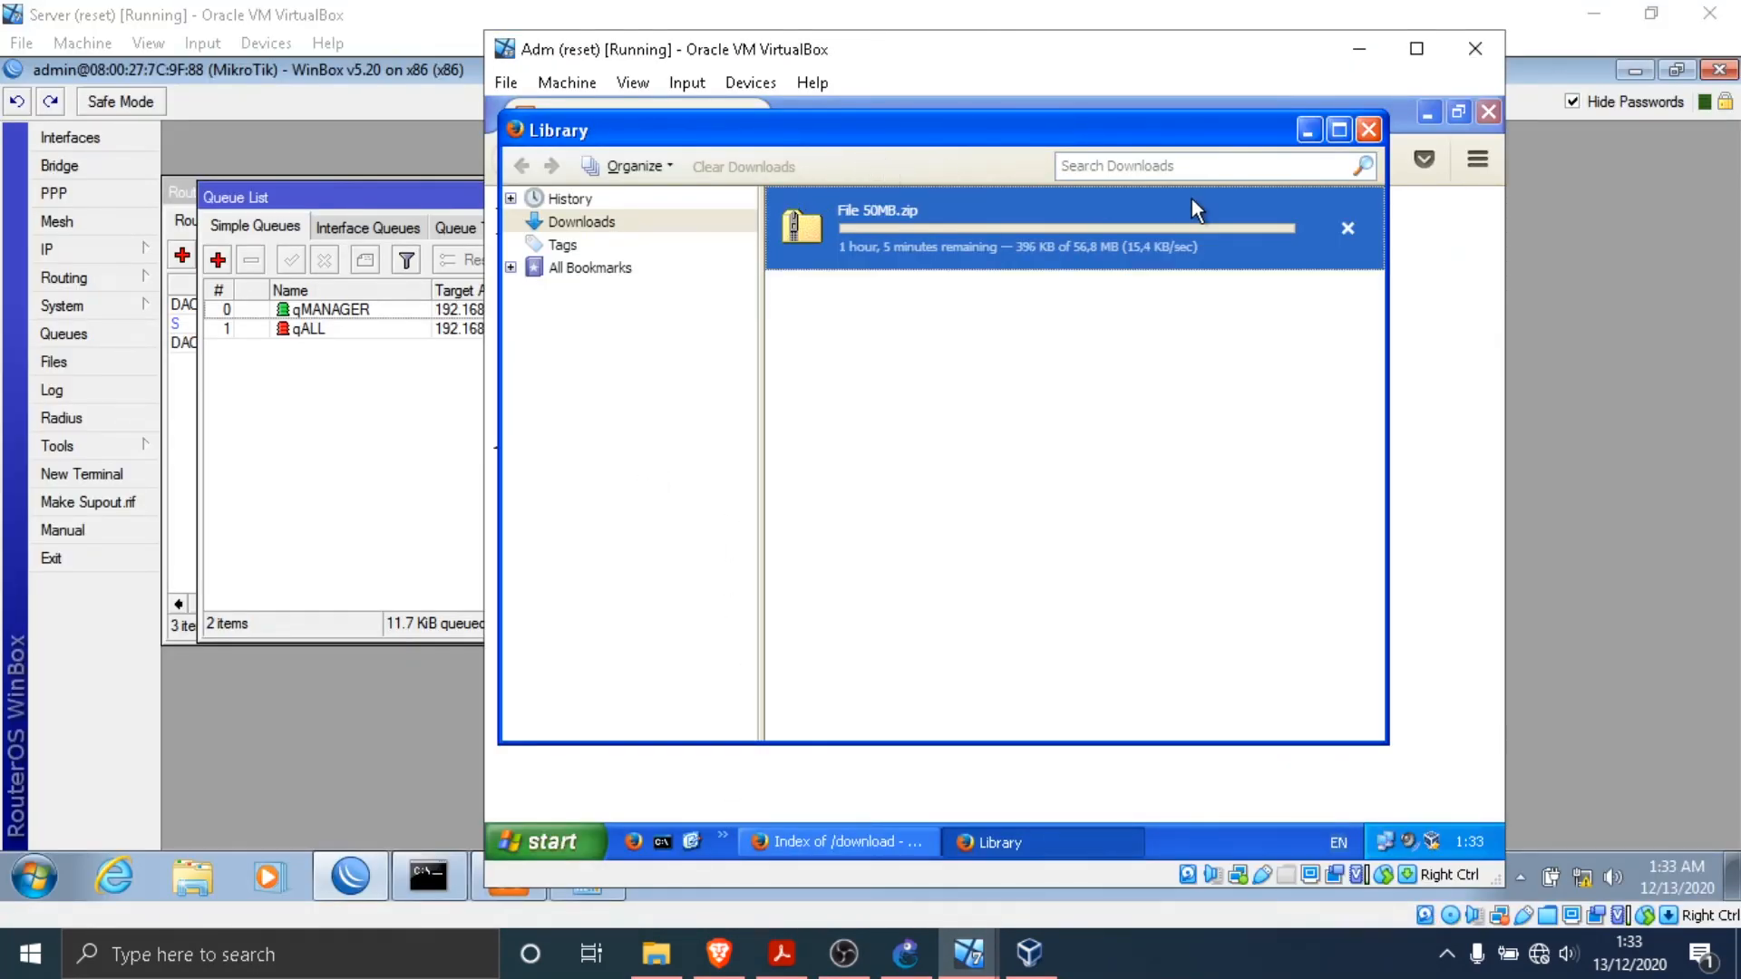
{"action": "left_click", "coordinate": [1348, 228]}
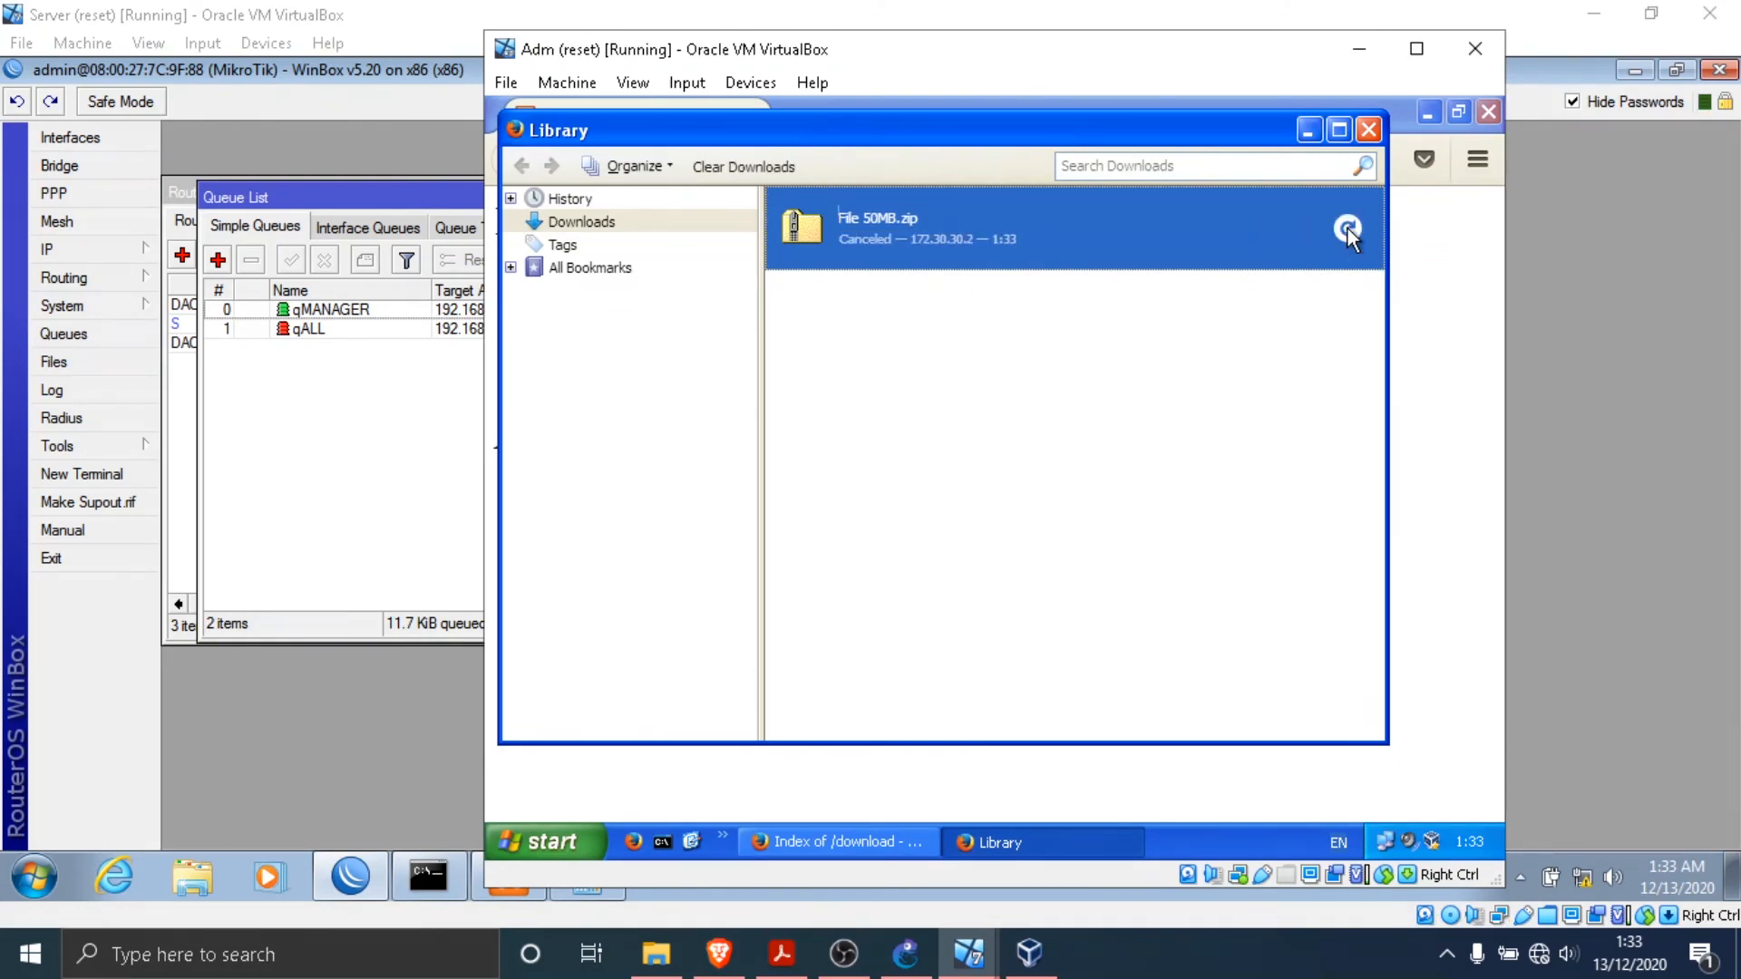
- Review the idle simple queues on the Server virtual machine, and retry the File 50MB.zip download on Adm to watch the qALL queue
{"action": "left_click", "coordinate": [320, 437]}
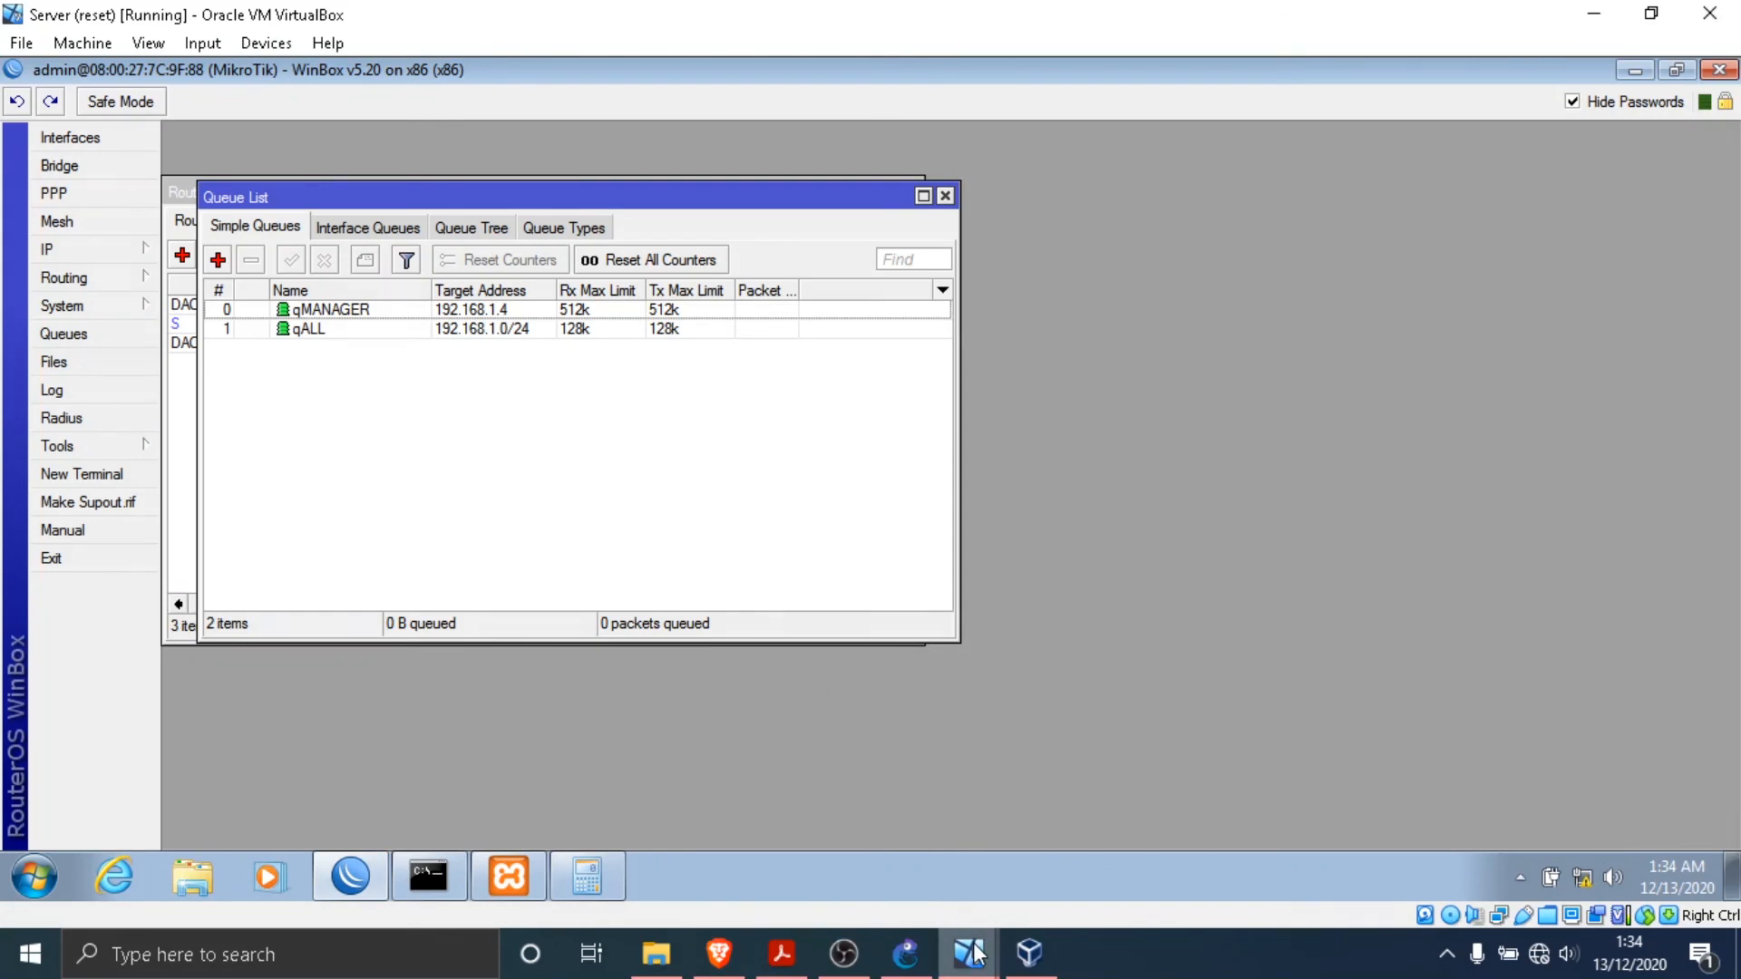
{"action": "mouse_move", "coordinate": [969, 953]}
{"action": "left_click", "coordinate": [744, 819]}
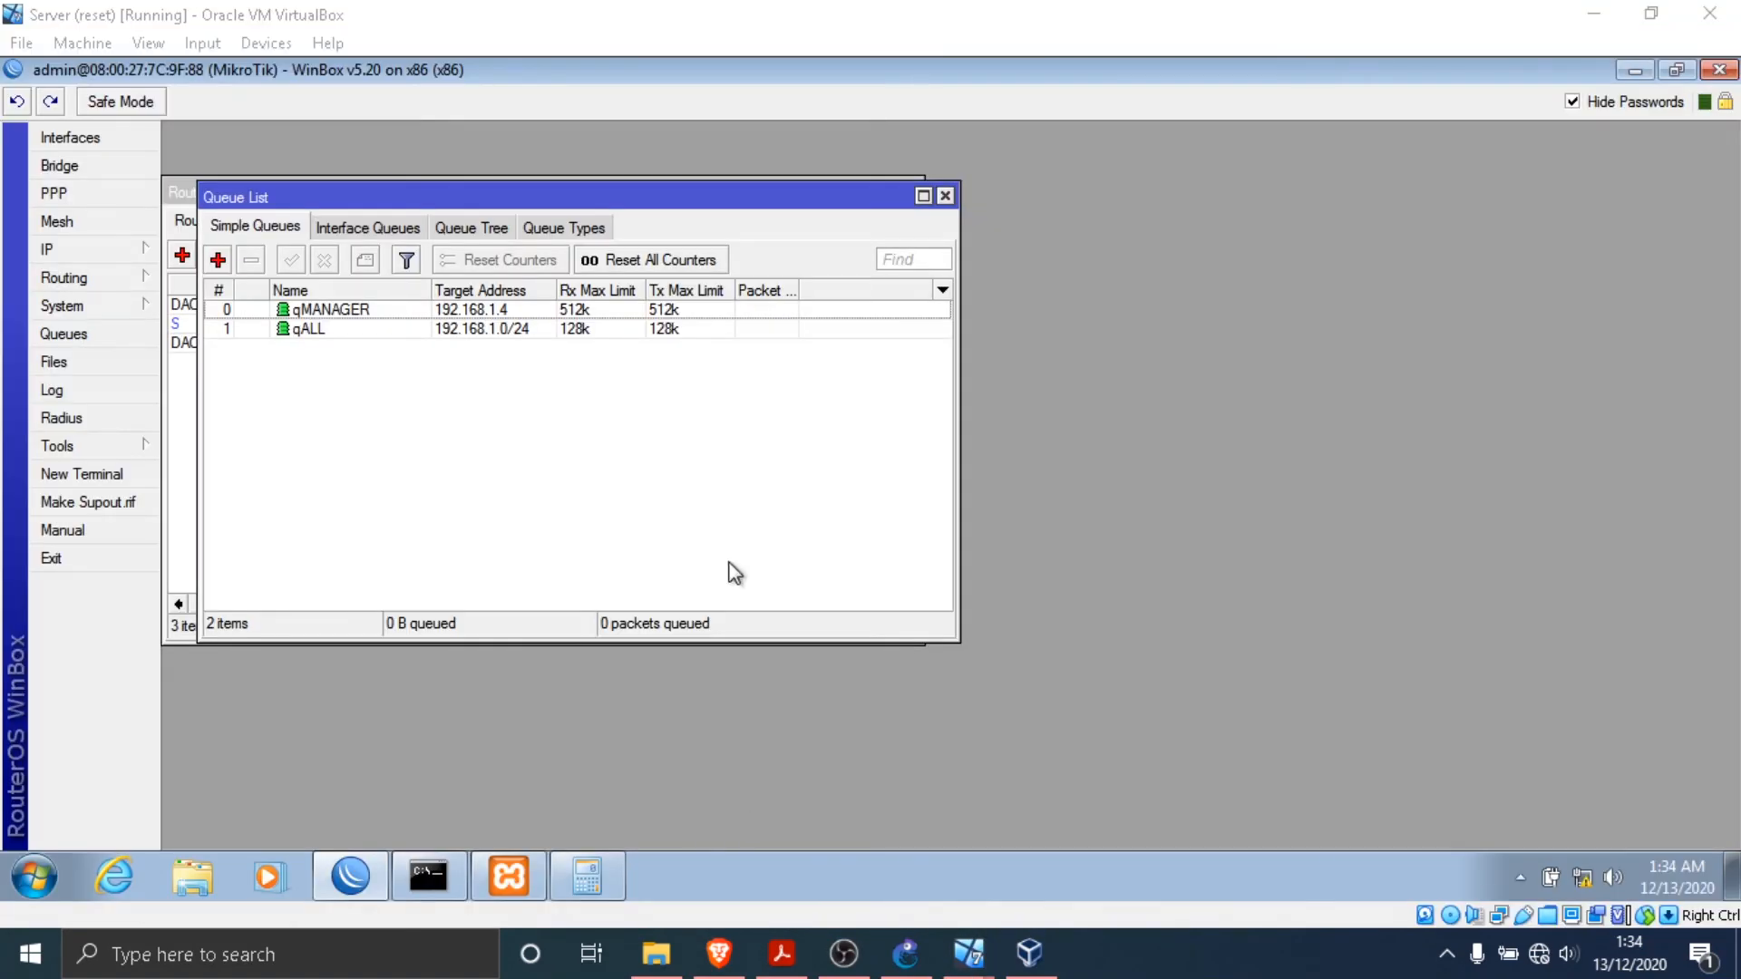
{"action": "mouse_move", "coordinate": [970, 951]}
{"action": "left_click", "coordinate": [610, 837]}
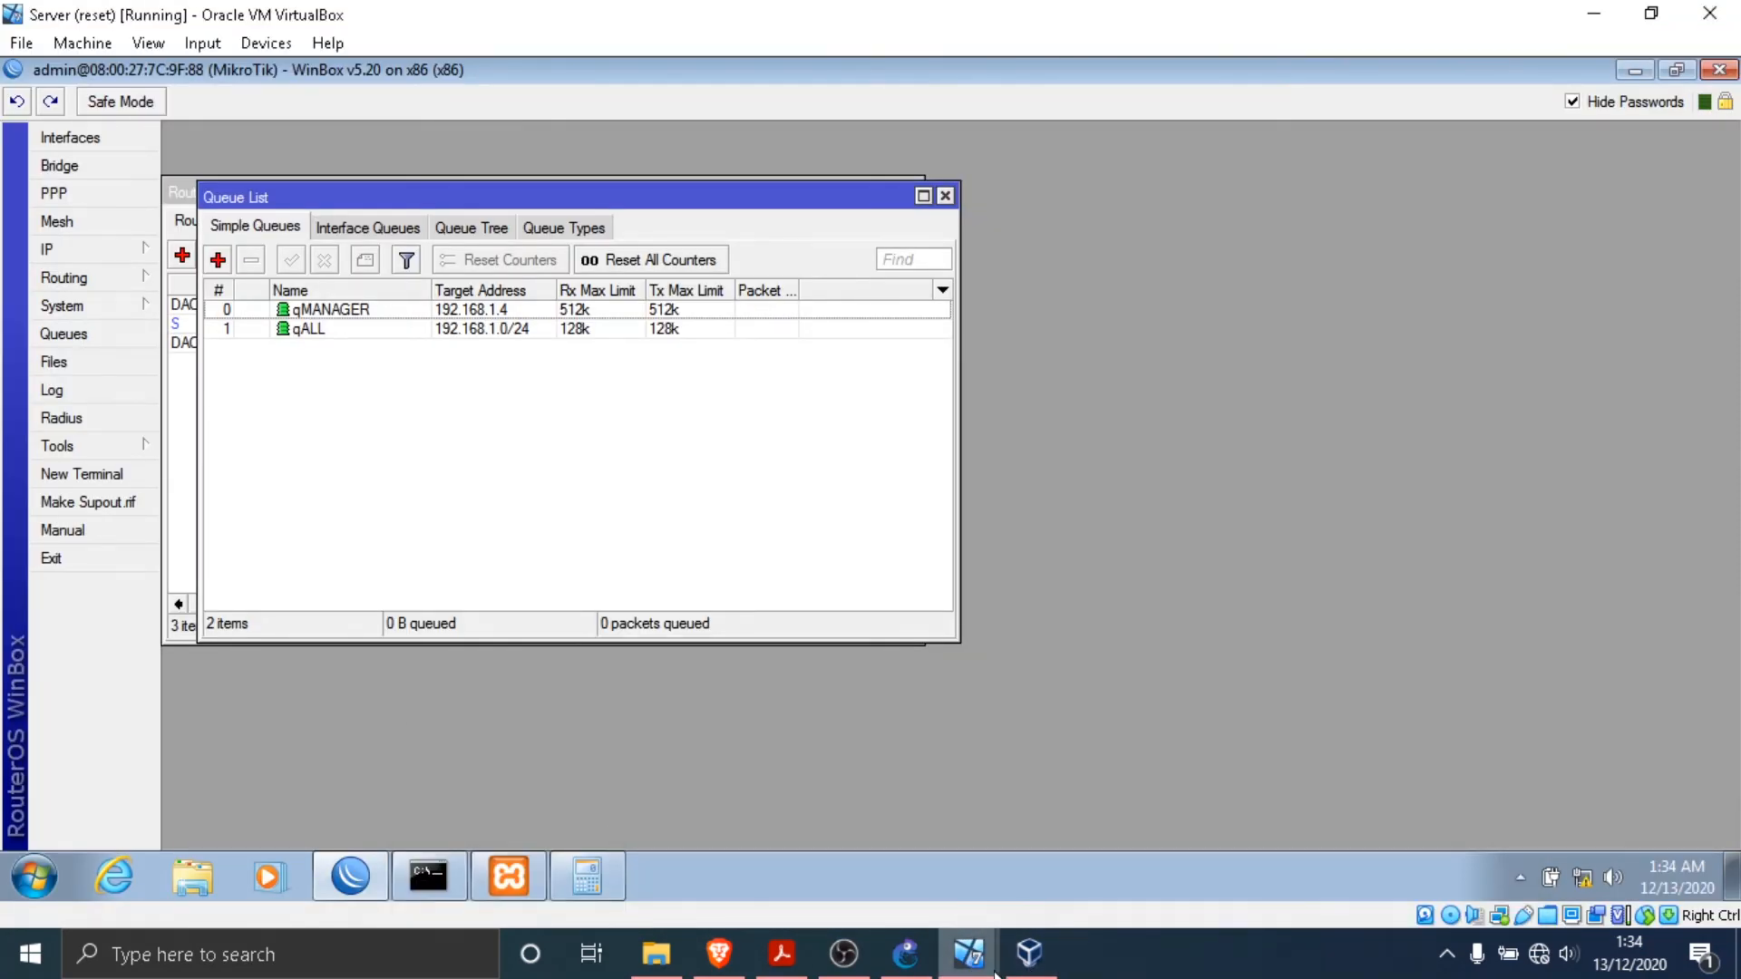
{"action": "left_click", "coordinate": [968, 952]}
{"action": "left_click", "coordinate": [736, 851]}
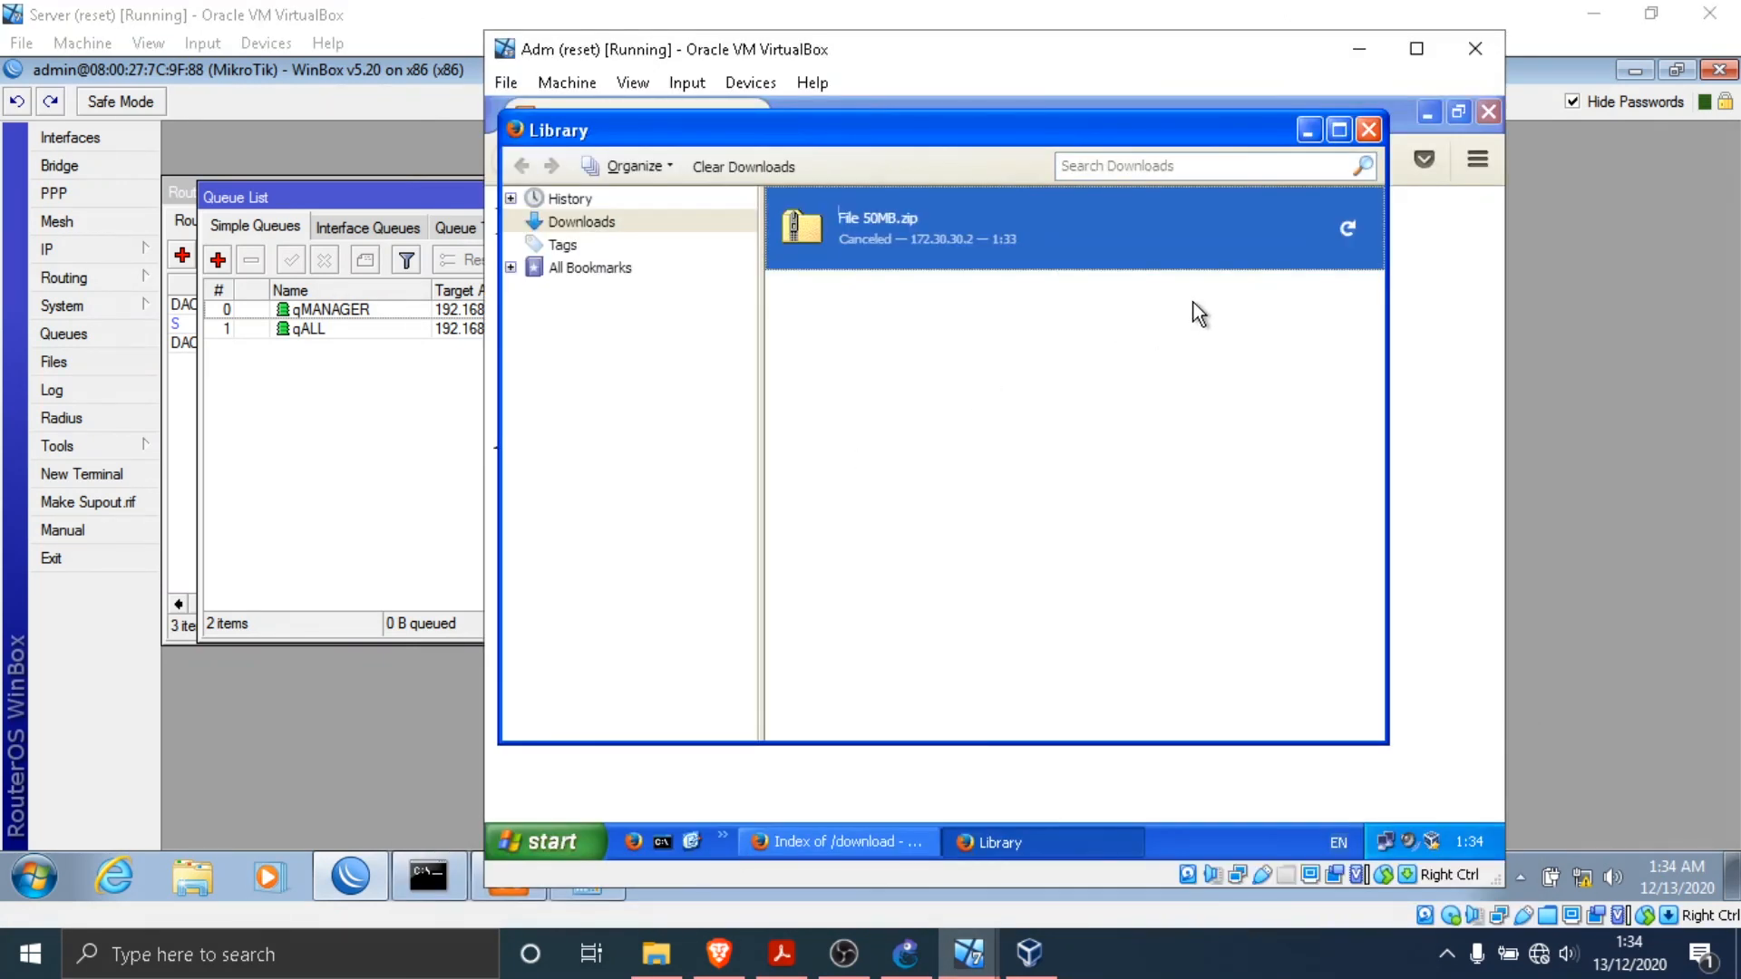
{"action": "left_click", "coordinate": [1346, 228]}
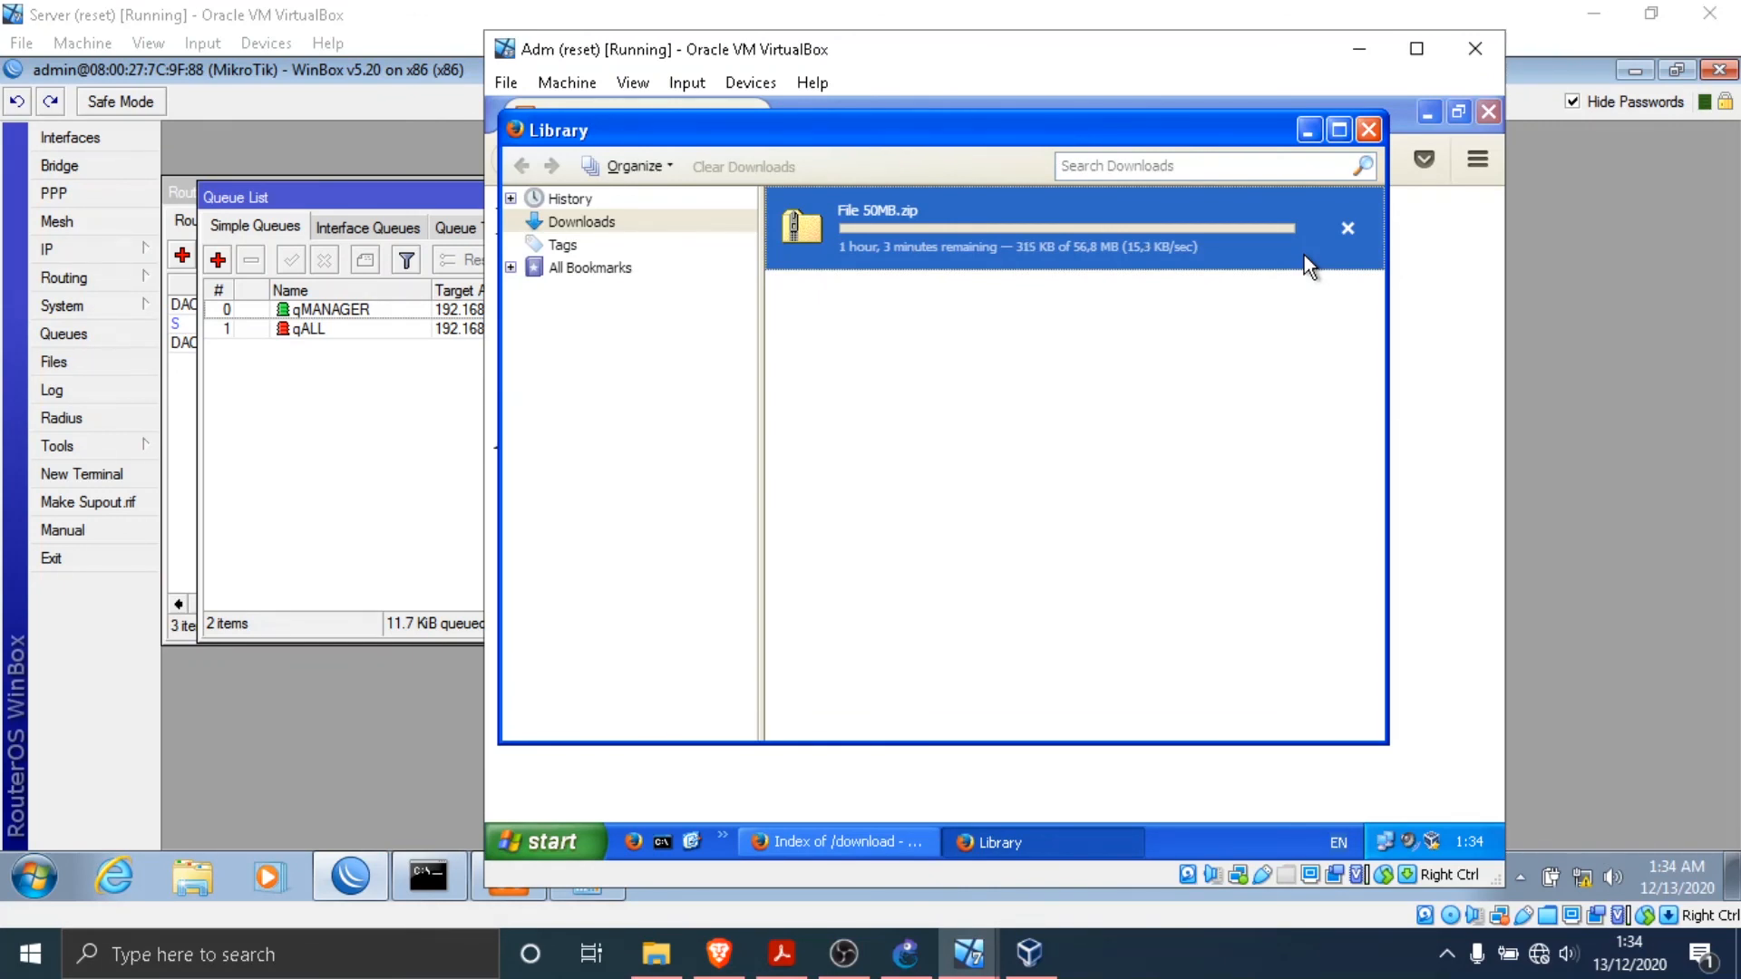
- Cancel the retried File 50MB.zip download and close the Library and Firefox windows on Adm
{"action": "left_click", "coordinate": [1348, 230]}
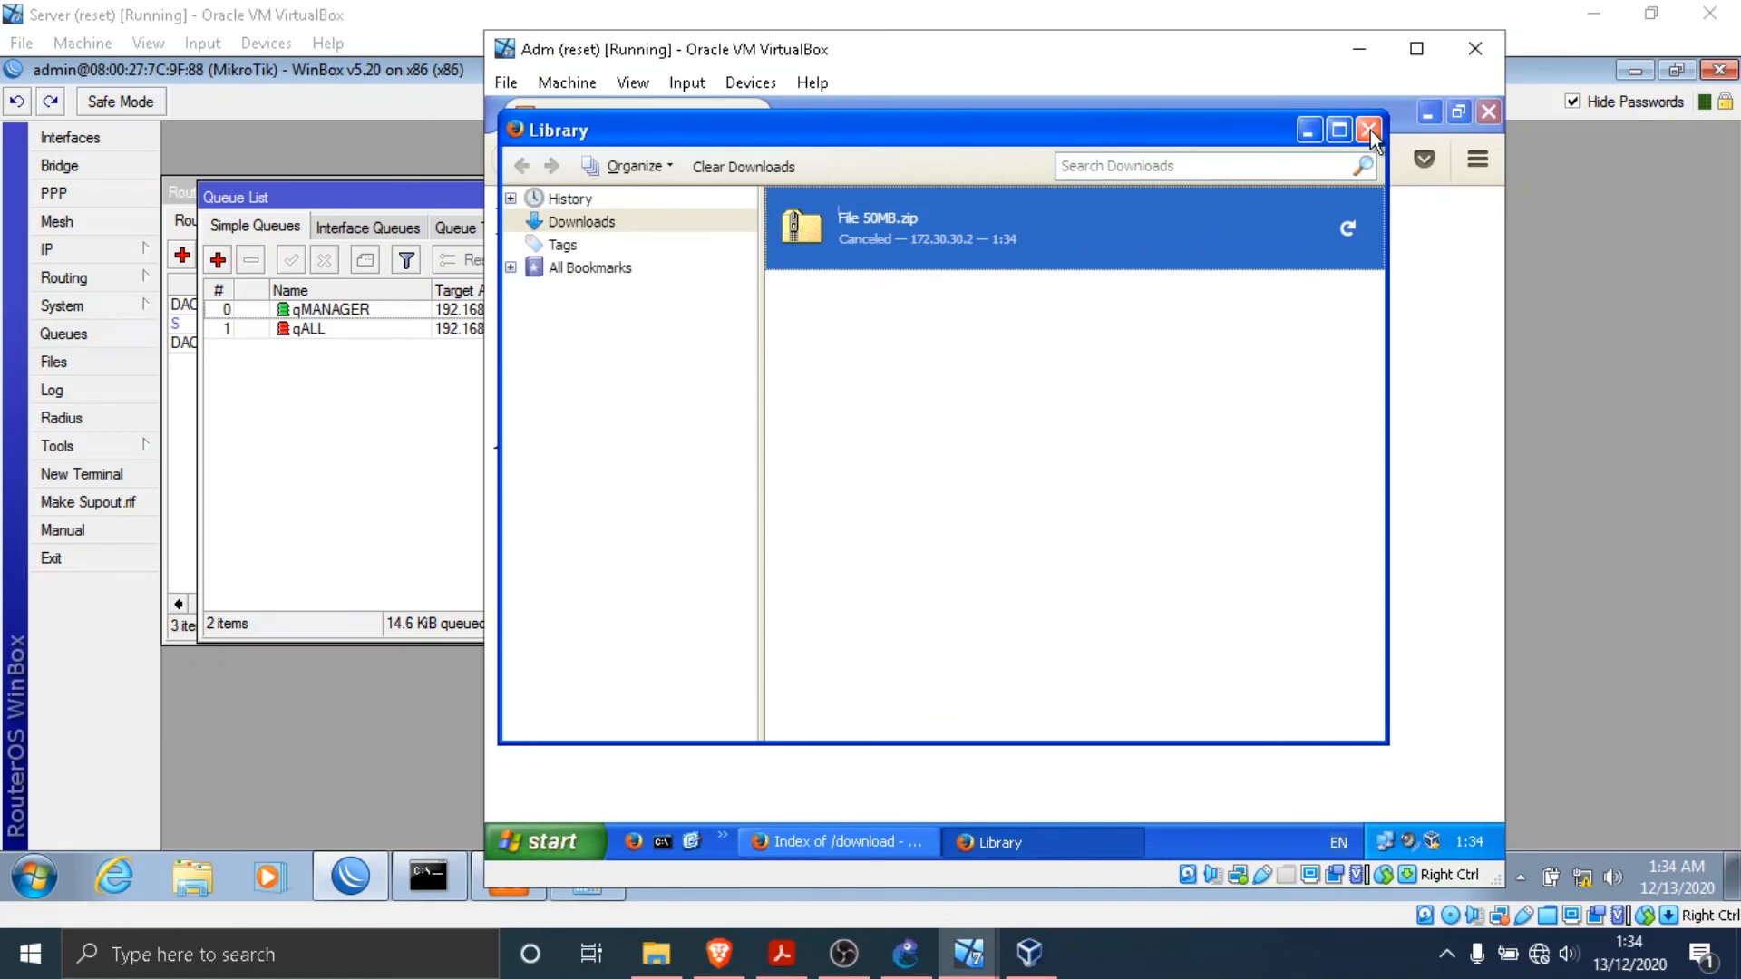
{"action": "left_click", "coordinate": [1370, 129]}
{"action": "left_click", "coordinate": [1490, 114]}
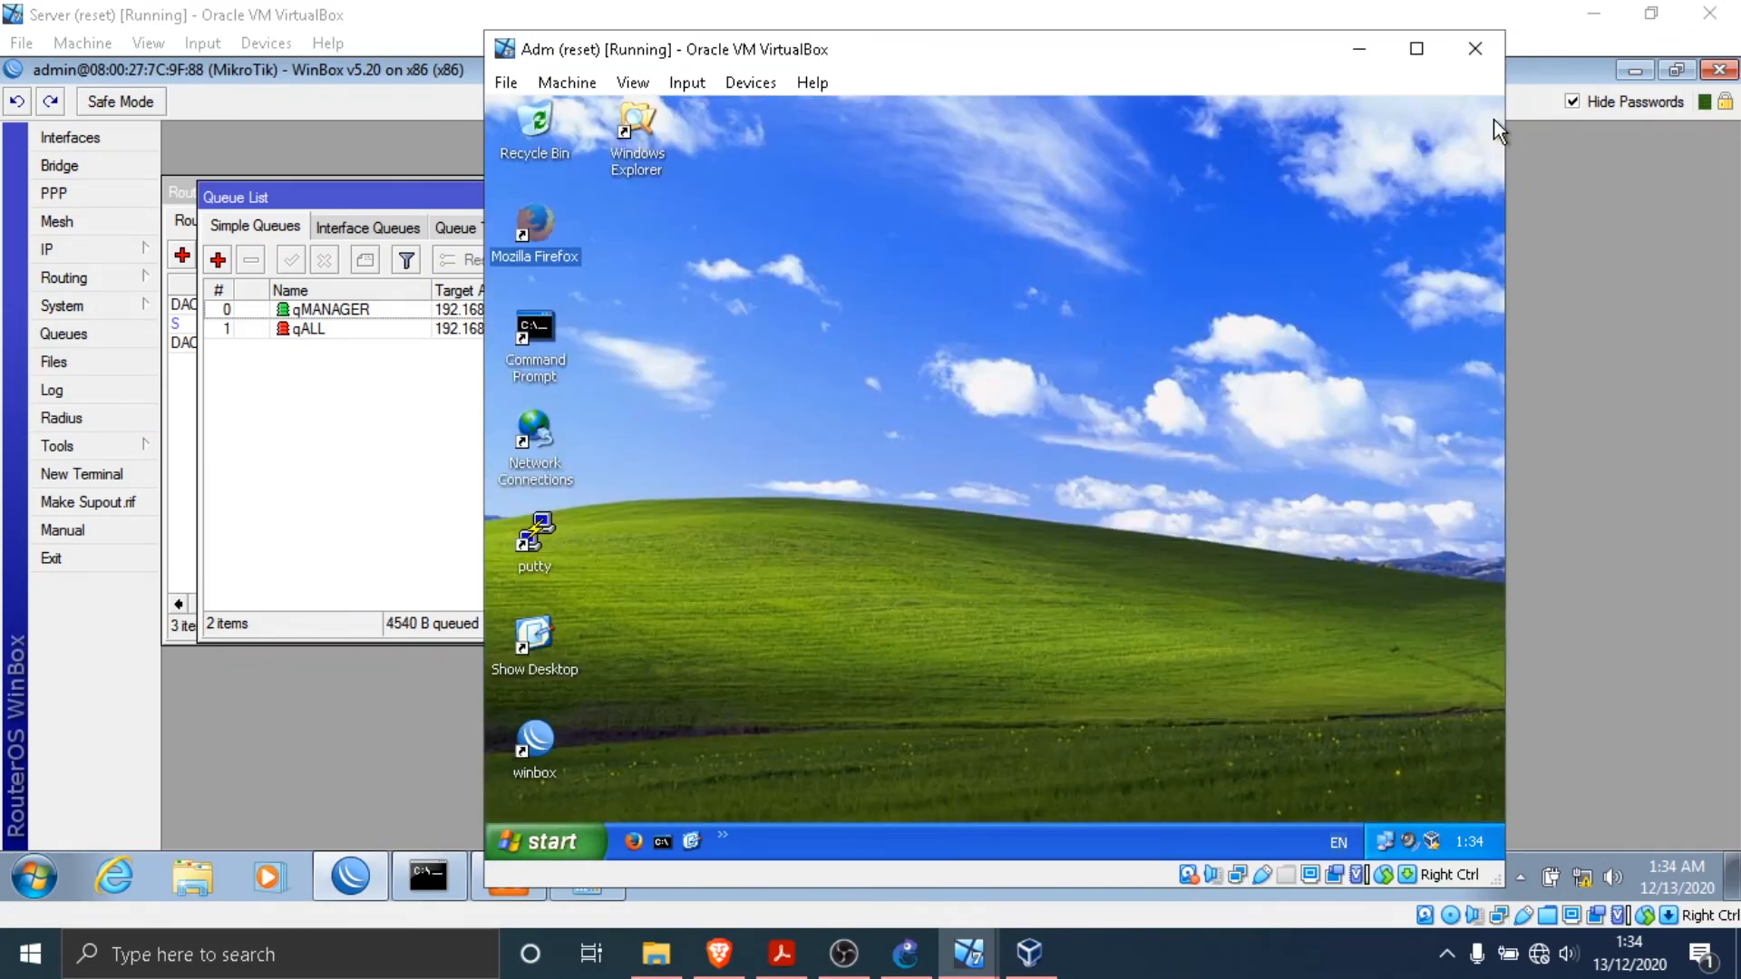
- Bring up the Finance virtual machine, reposition its window and minimize the Adm window
{"action": "mouse_move", "coordinate": [969, 952]}
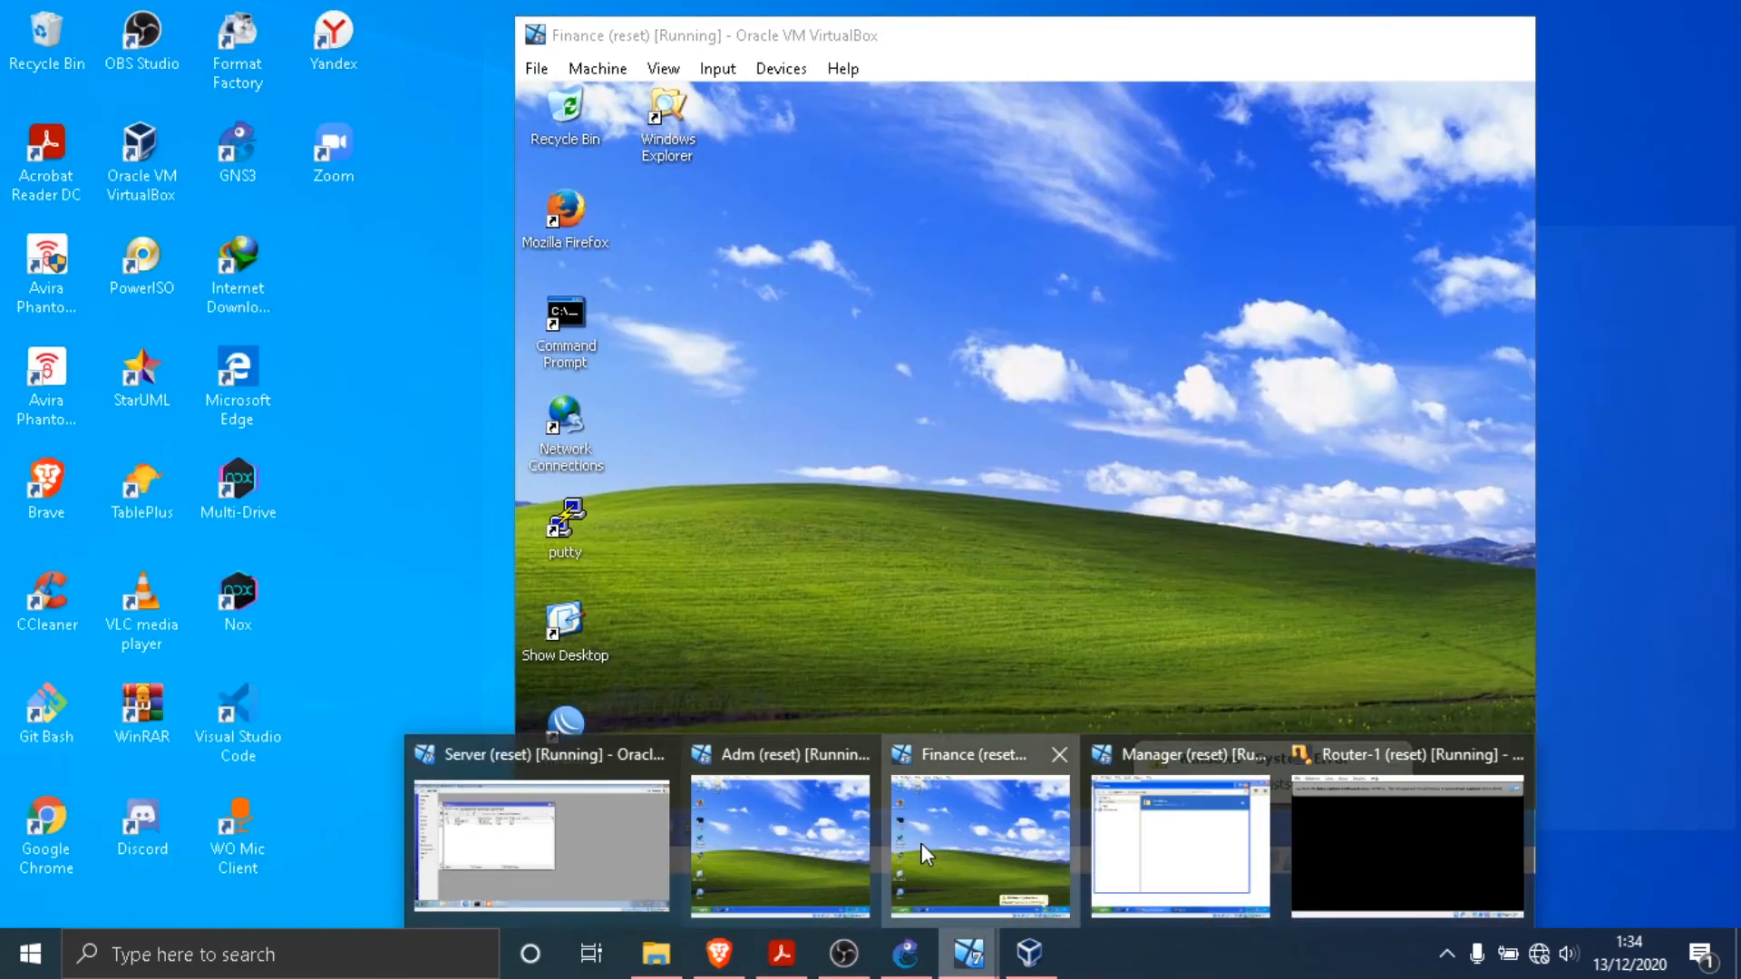
{"action": "left_click", "coordinate": [921, 844]}
{"action": "mouse_move", "coordinate": [1215, 59]}
{"action": "left_mouse_down"}
{"action": "mouse_move", "coordinate": [1230, 132]}
{"action": "mouse_move", "coordinate": [1249, 56]}
{"action": "left_mouse_up"}
{"action": "left_click", "coordinate": [1360, 50]}
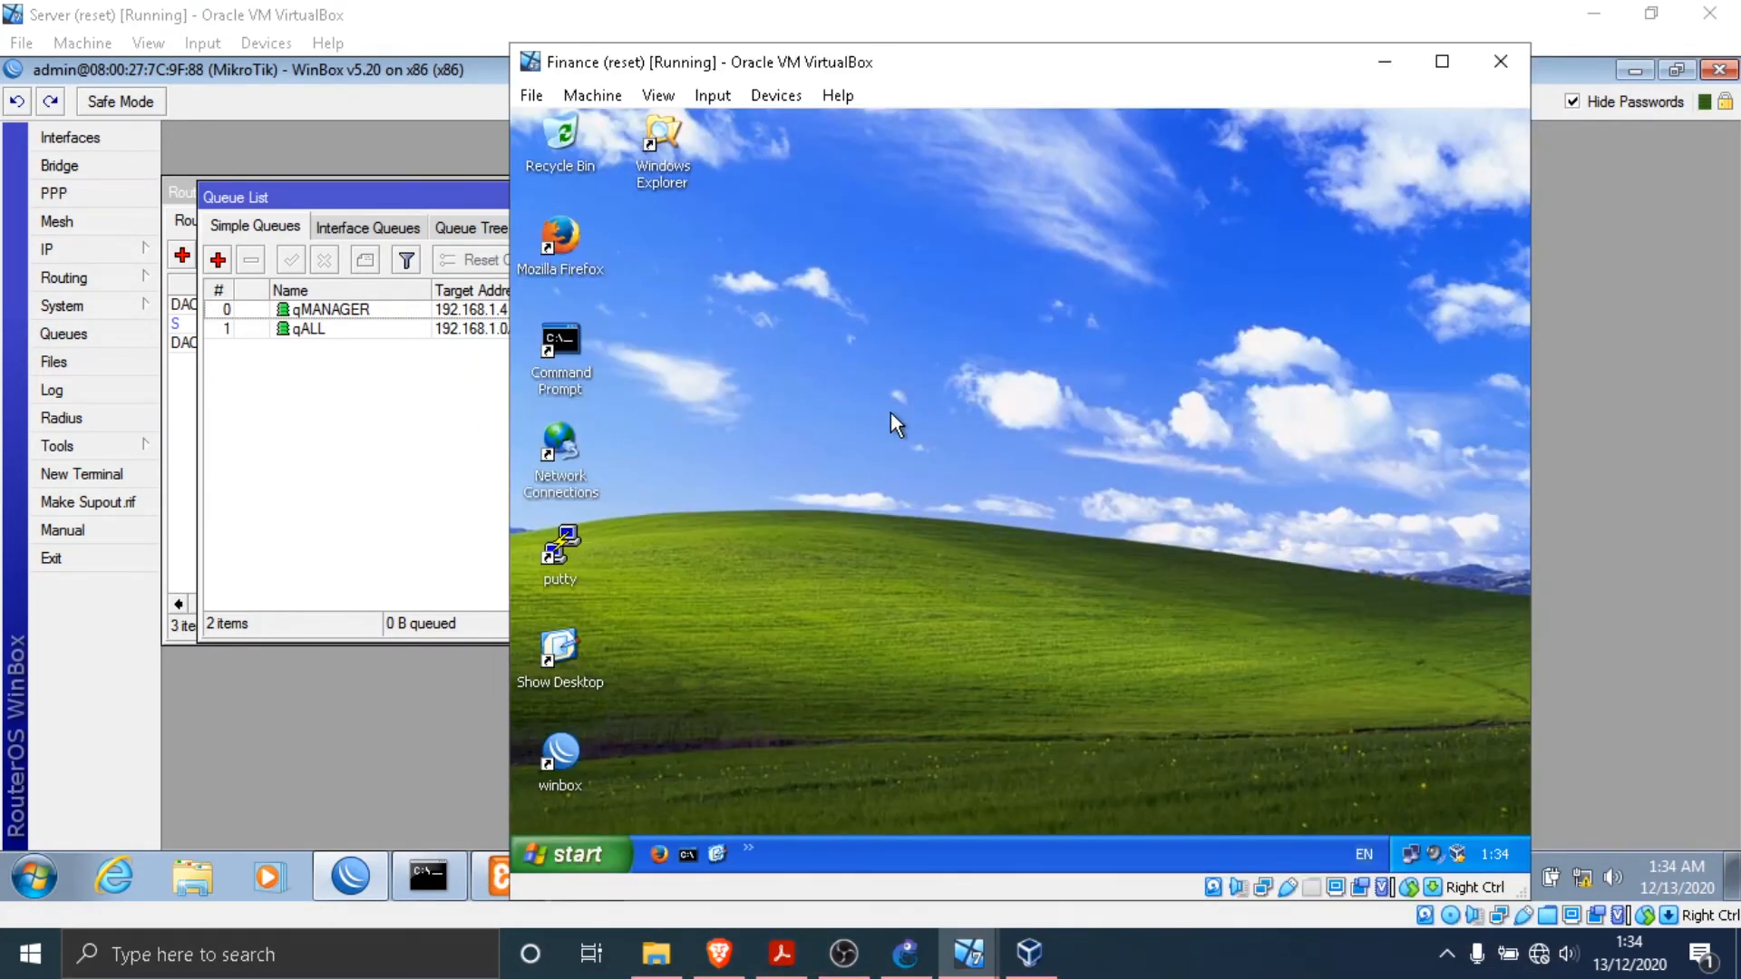
- Open Mozilla Firefox on the Finance virtual machine and load the directory index at 172.30.30.2/download
{"action": "double_click", "coordinate": [563, 237]}
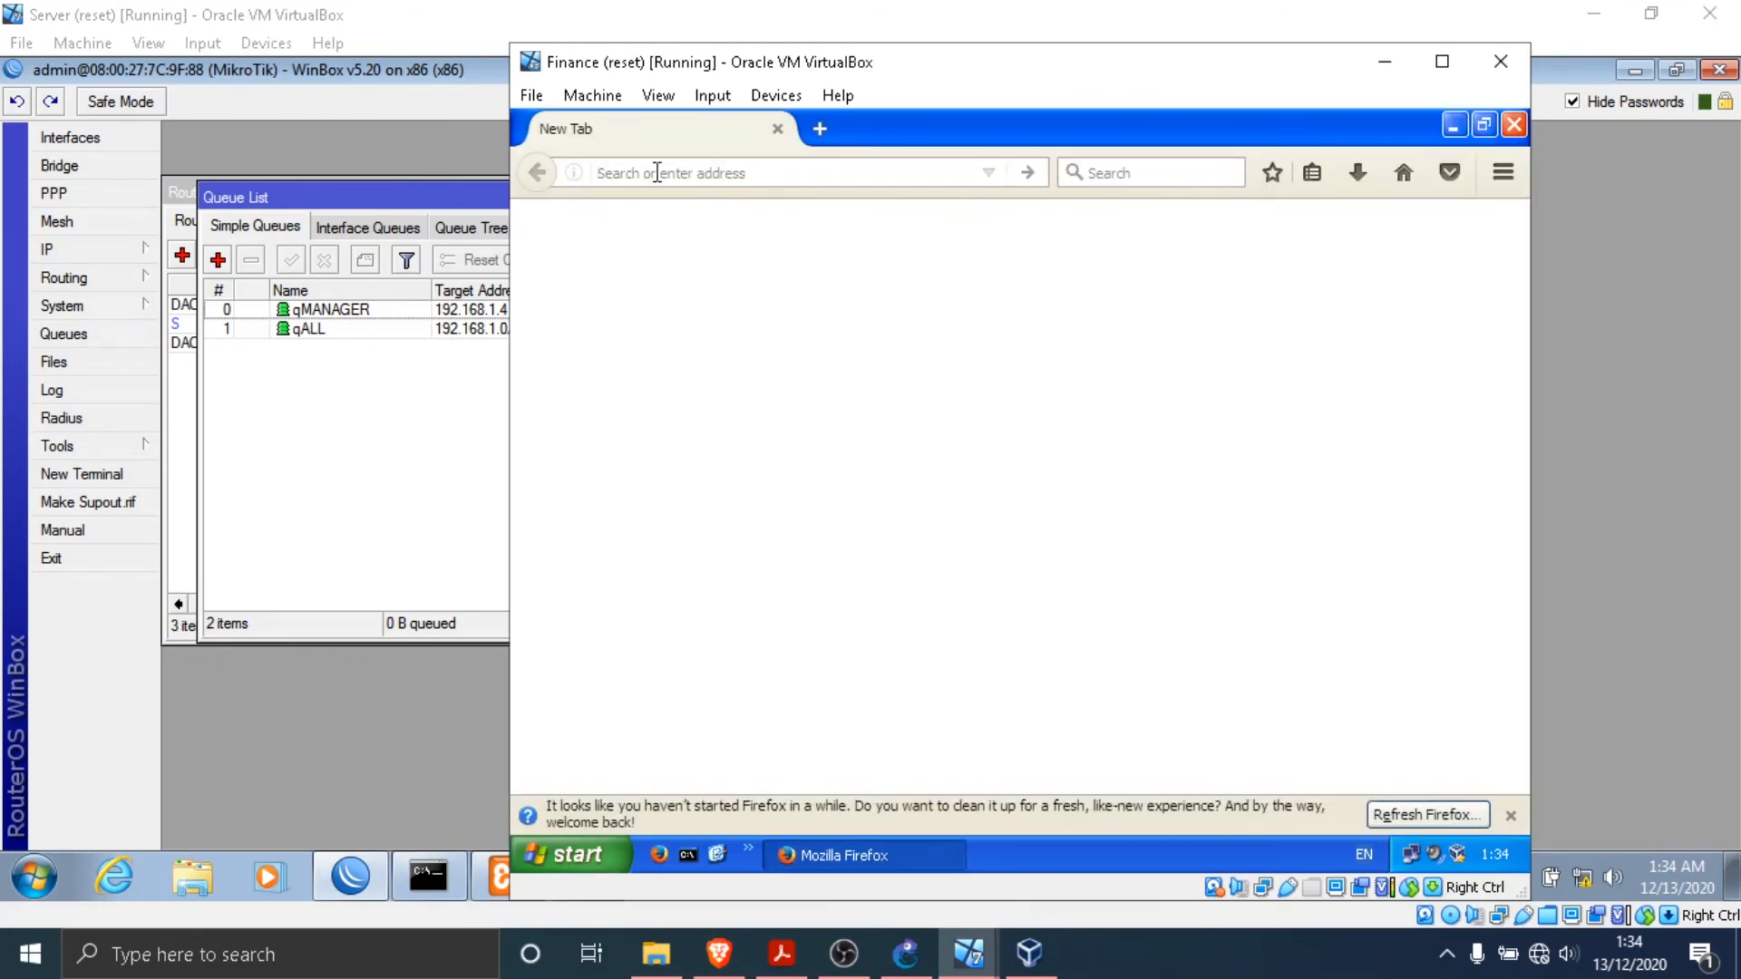
{"action": "type", "text": "172.30.3-"}
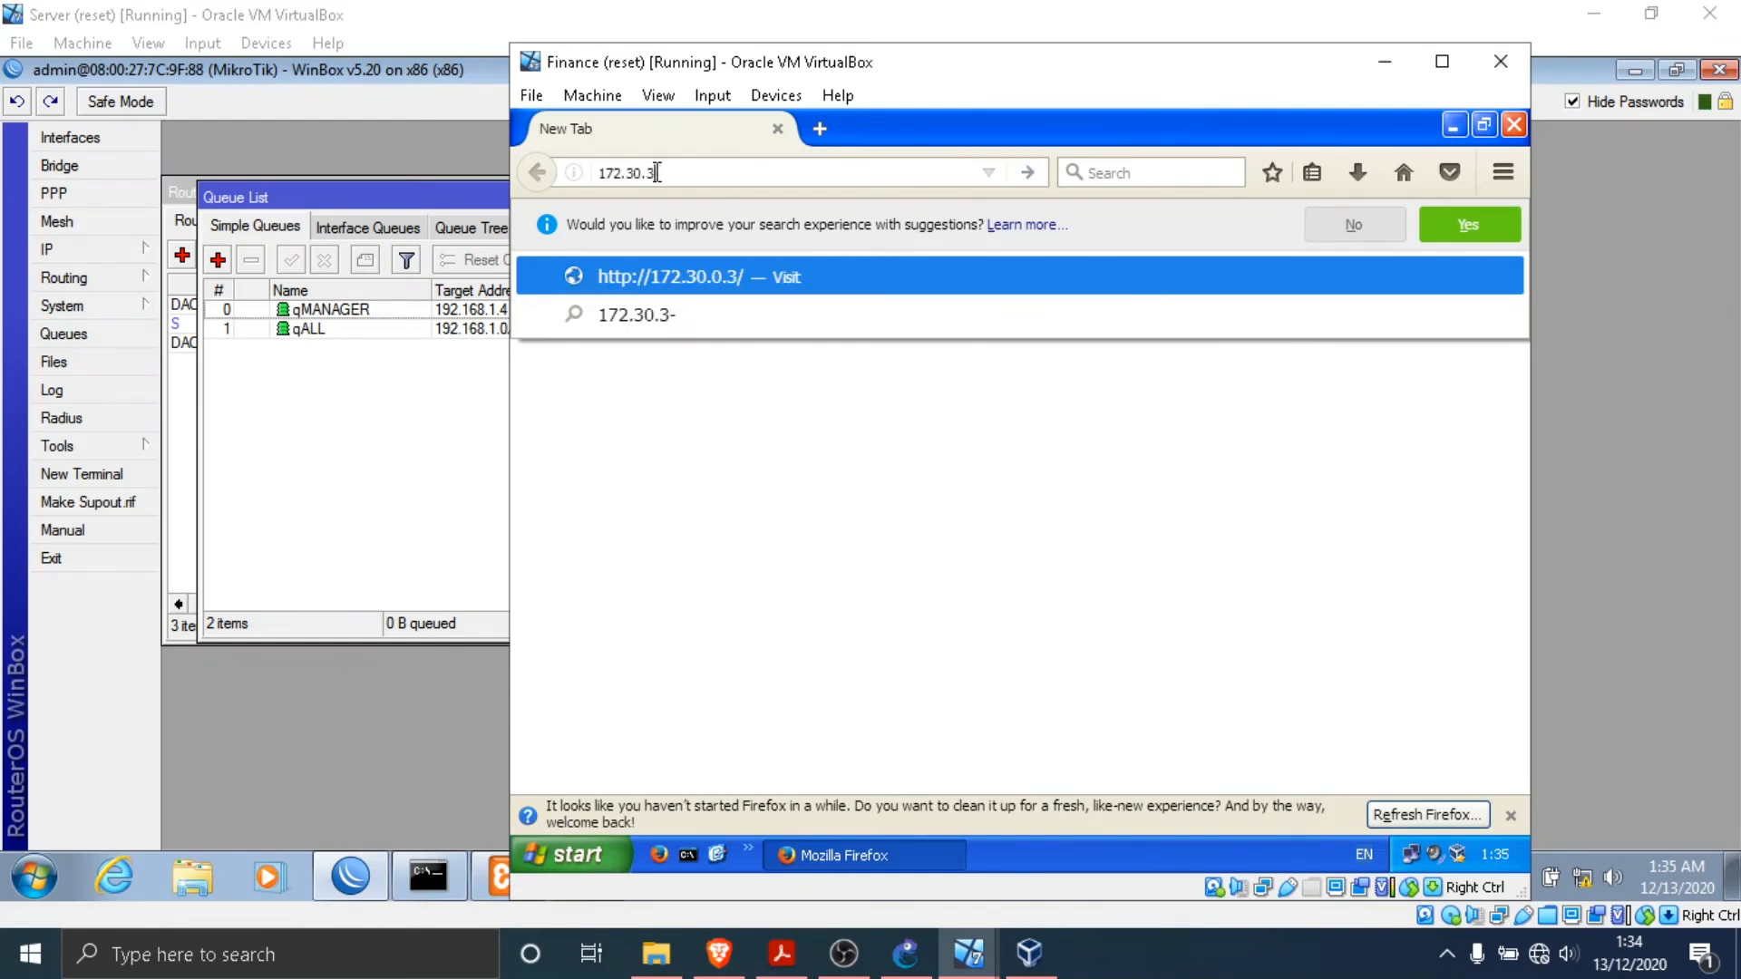
{"action": "key", "text": "BackSpace"}
{"action": "type", "text": "0.2/download"}
{"action": "key", "text": "Return"}
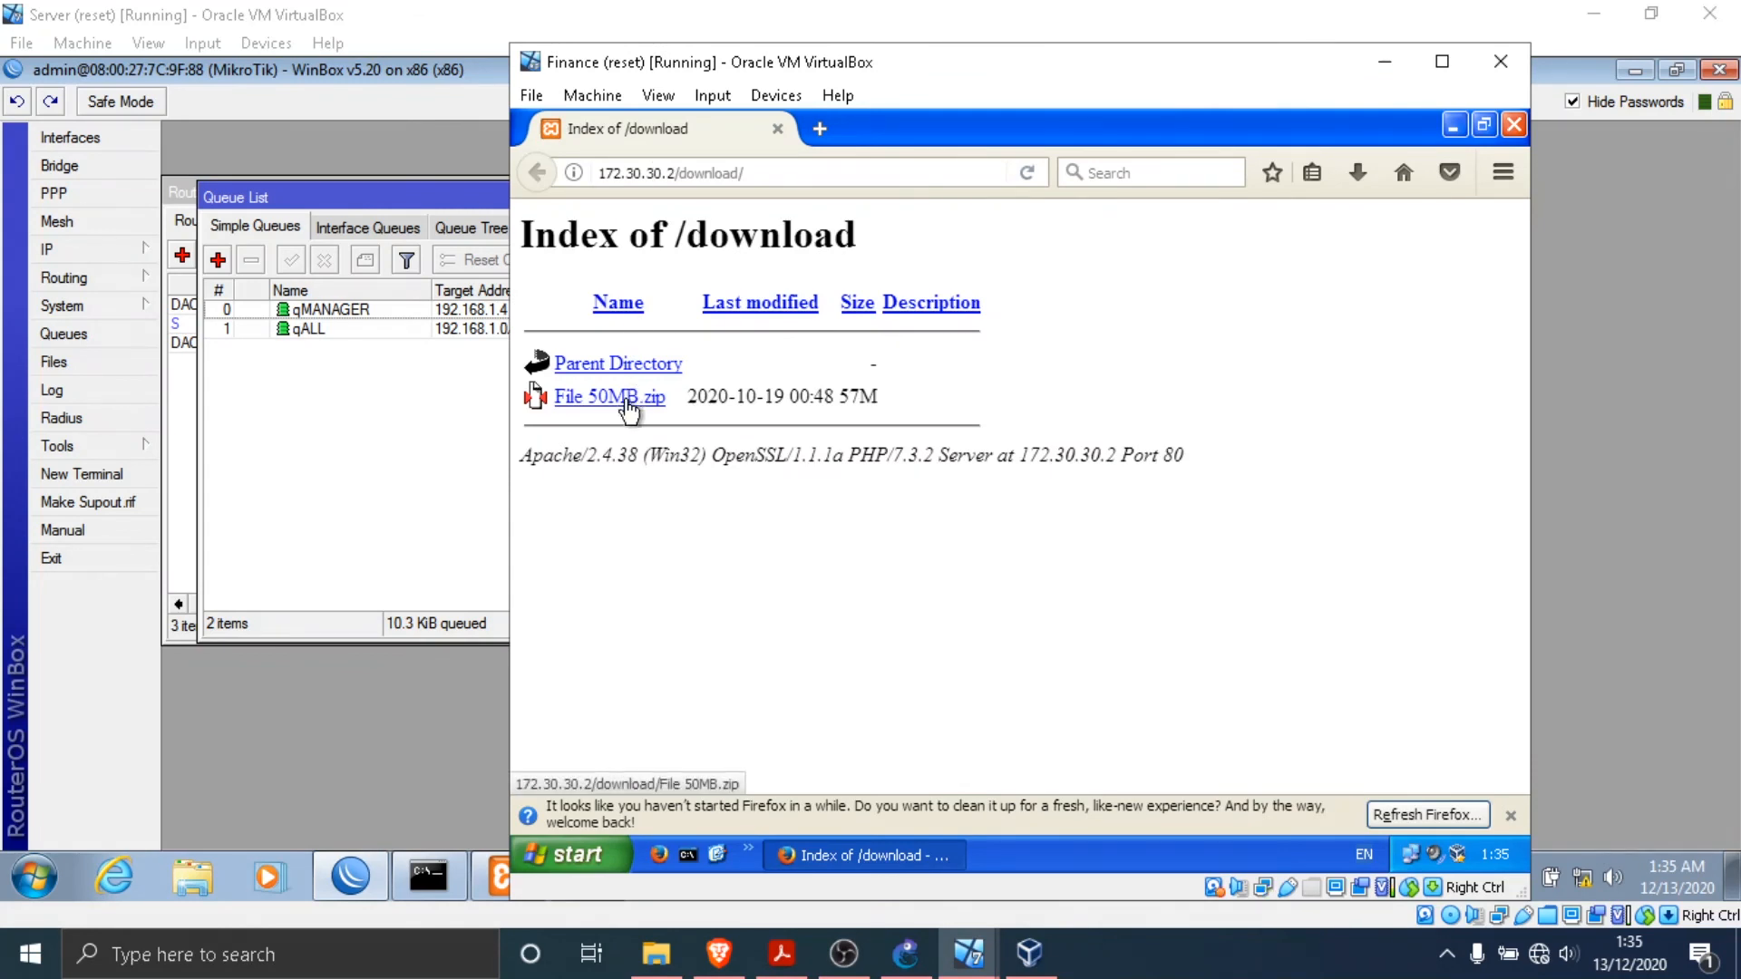
- Download File 50MB.zip on Finance with the Save File option and show all downloads to watch its transfer speed
{"action": "left_click", "coordinate": [632, 403]}
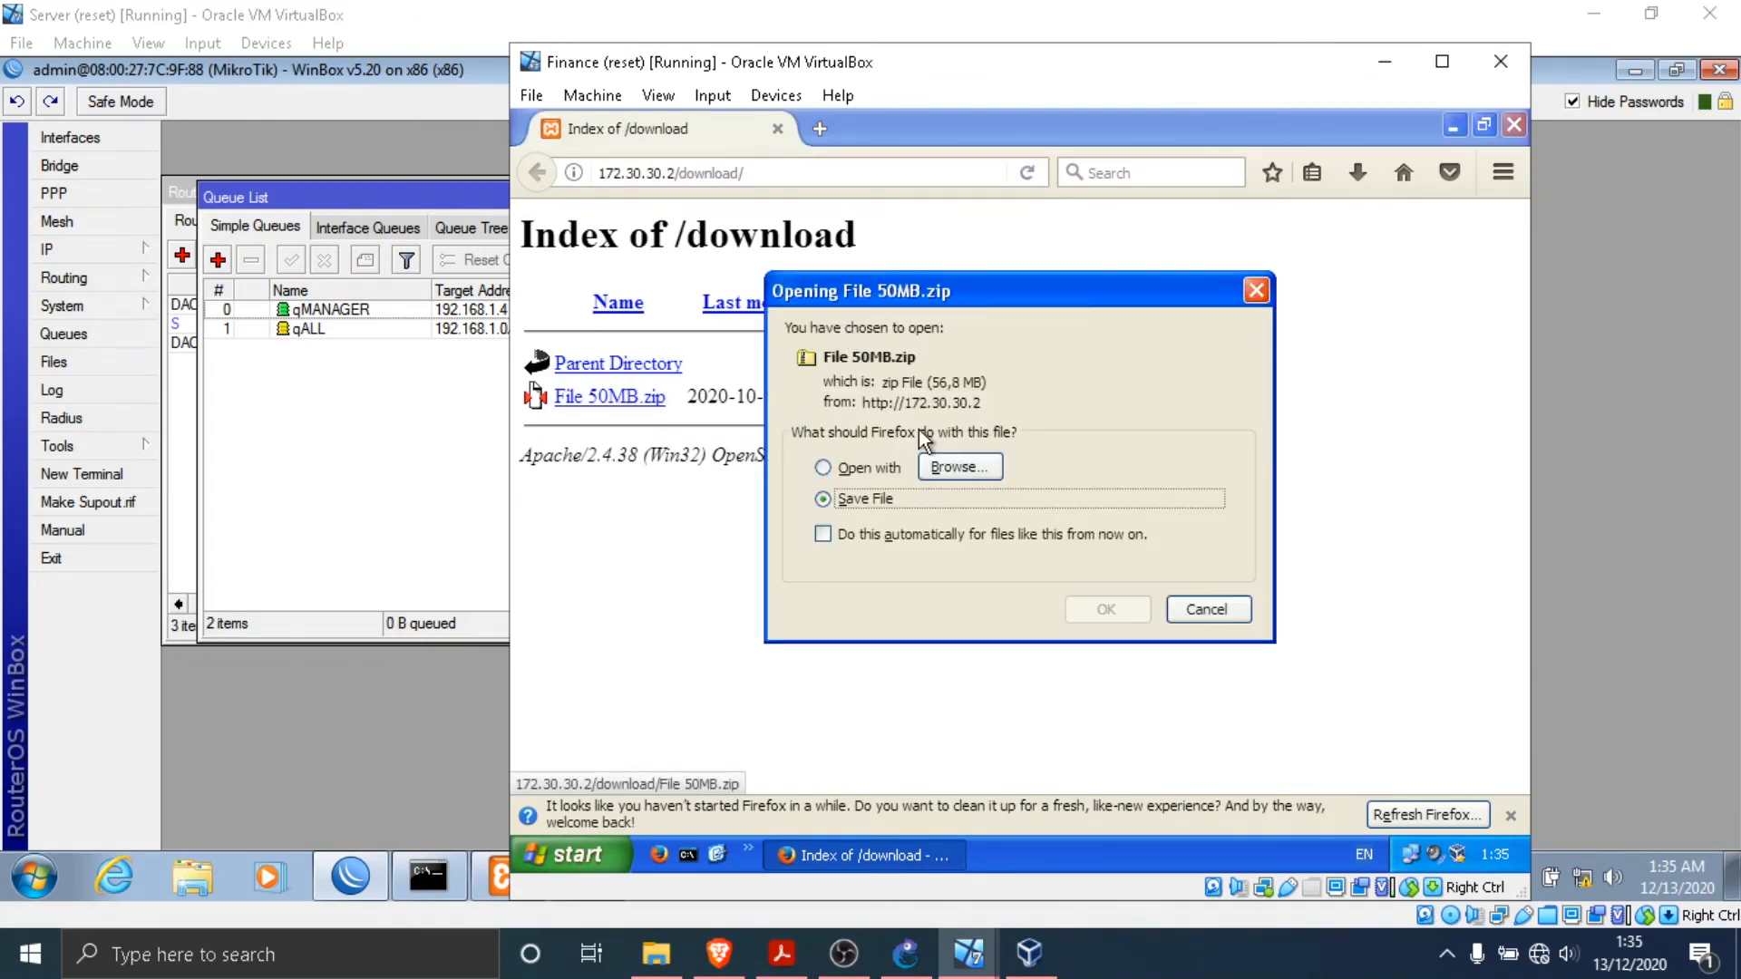
{"action": "left_click", "coordinate": [1107, 610]}
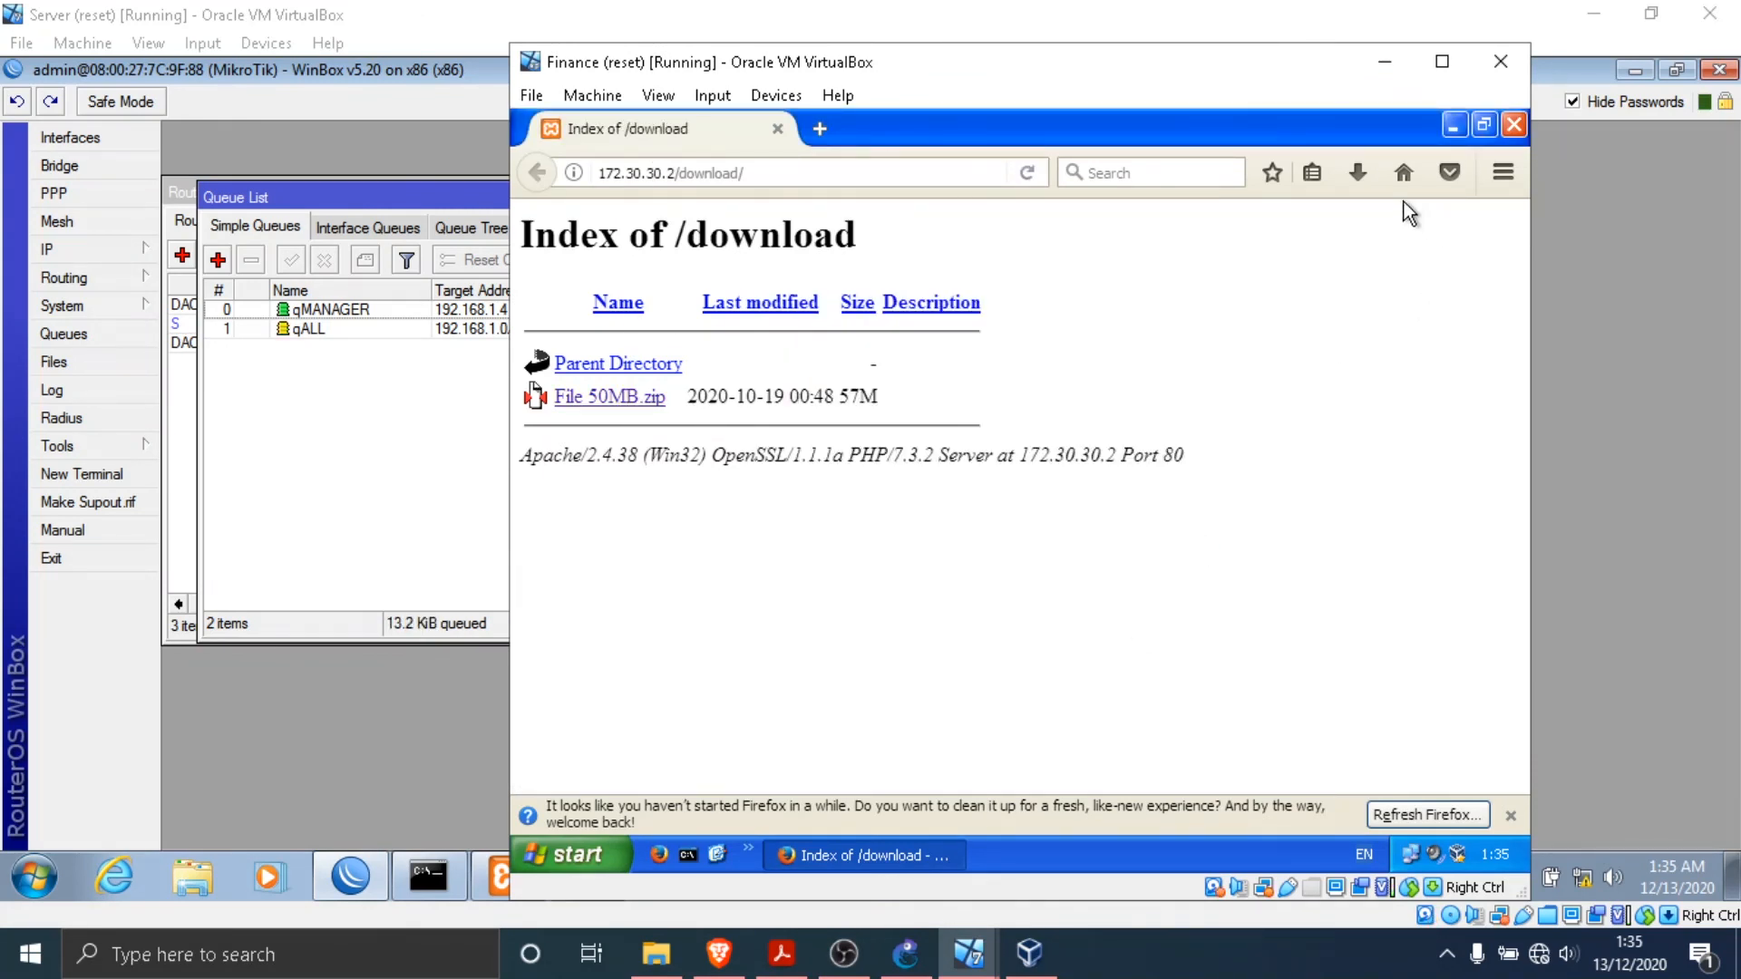
{"action": "left_click", "coordinate": [1063, 297]}
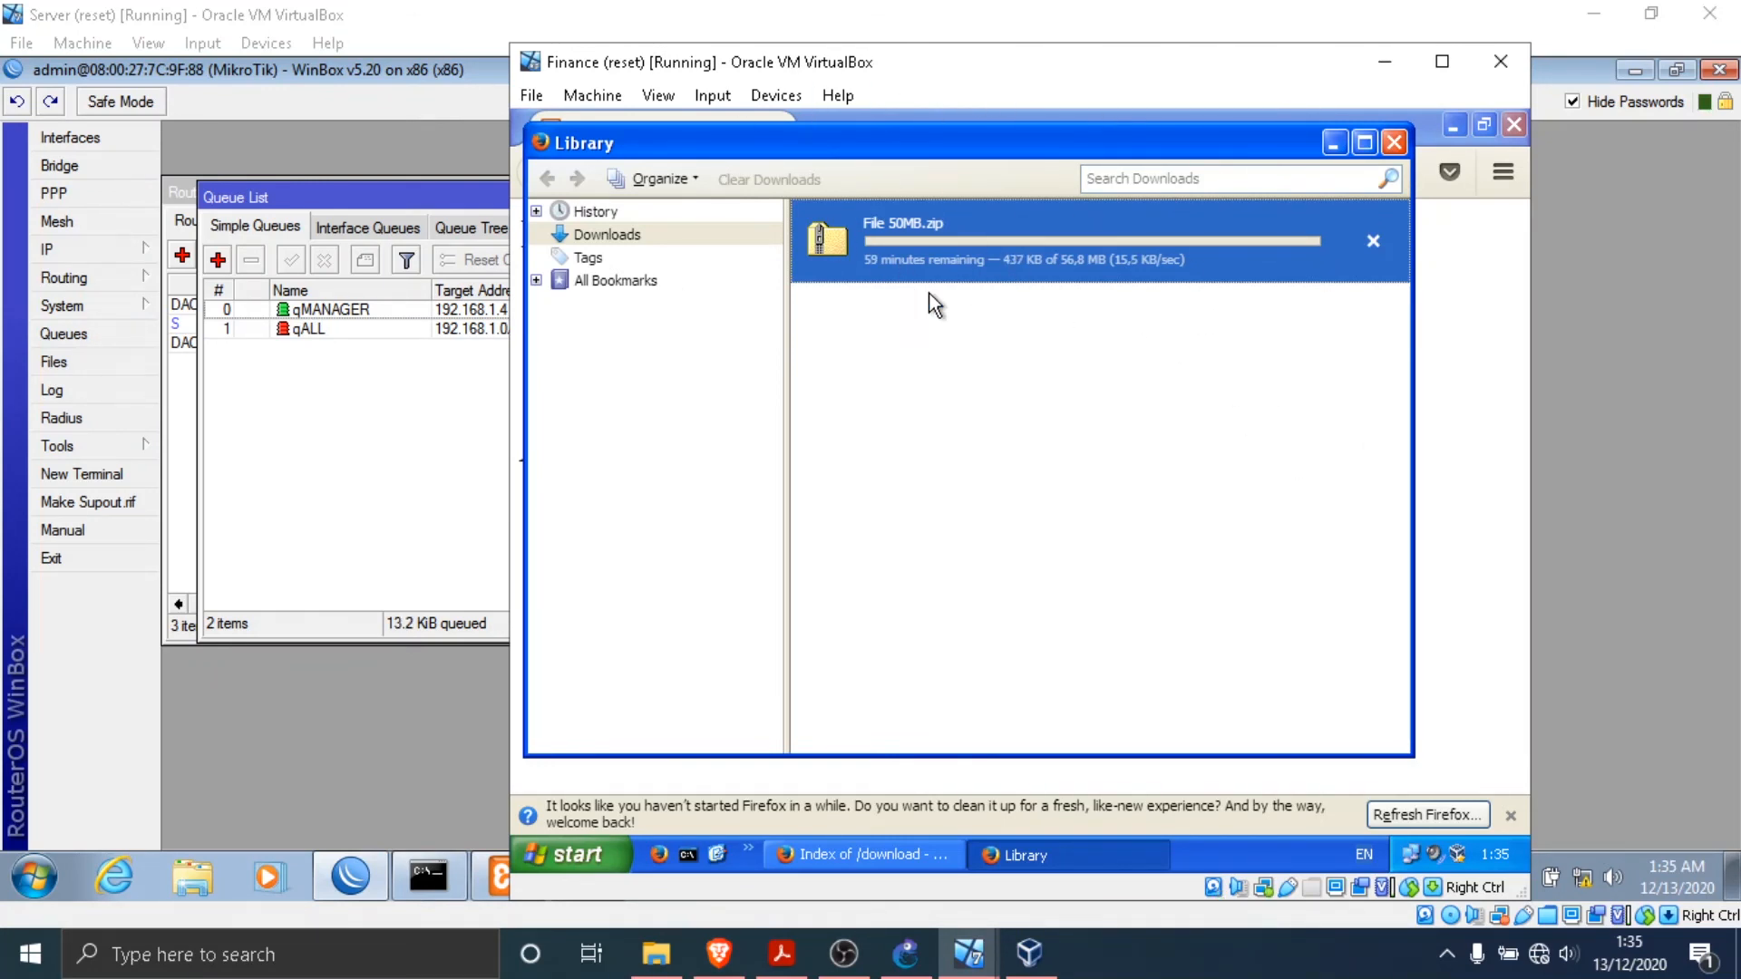
- Check the simple queue limits in the Server's Queue List against the File 50MB.zip download speed on Finance
{"action": "left_click", "coordinate": [342, 372]}
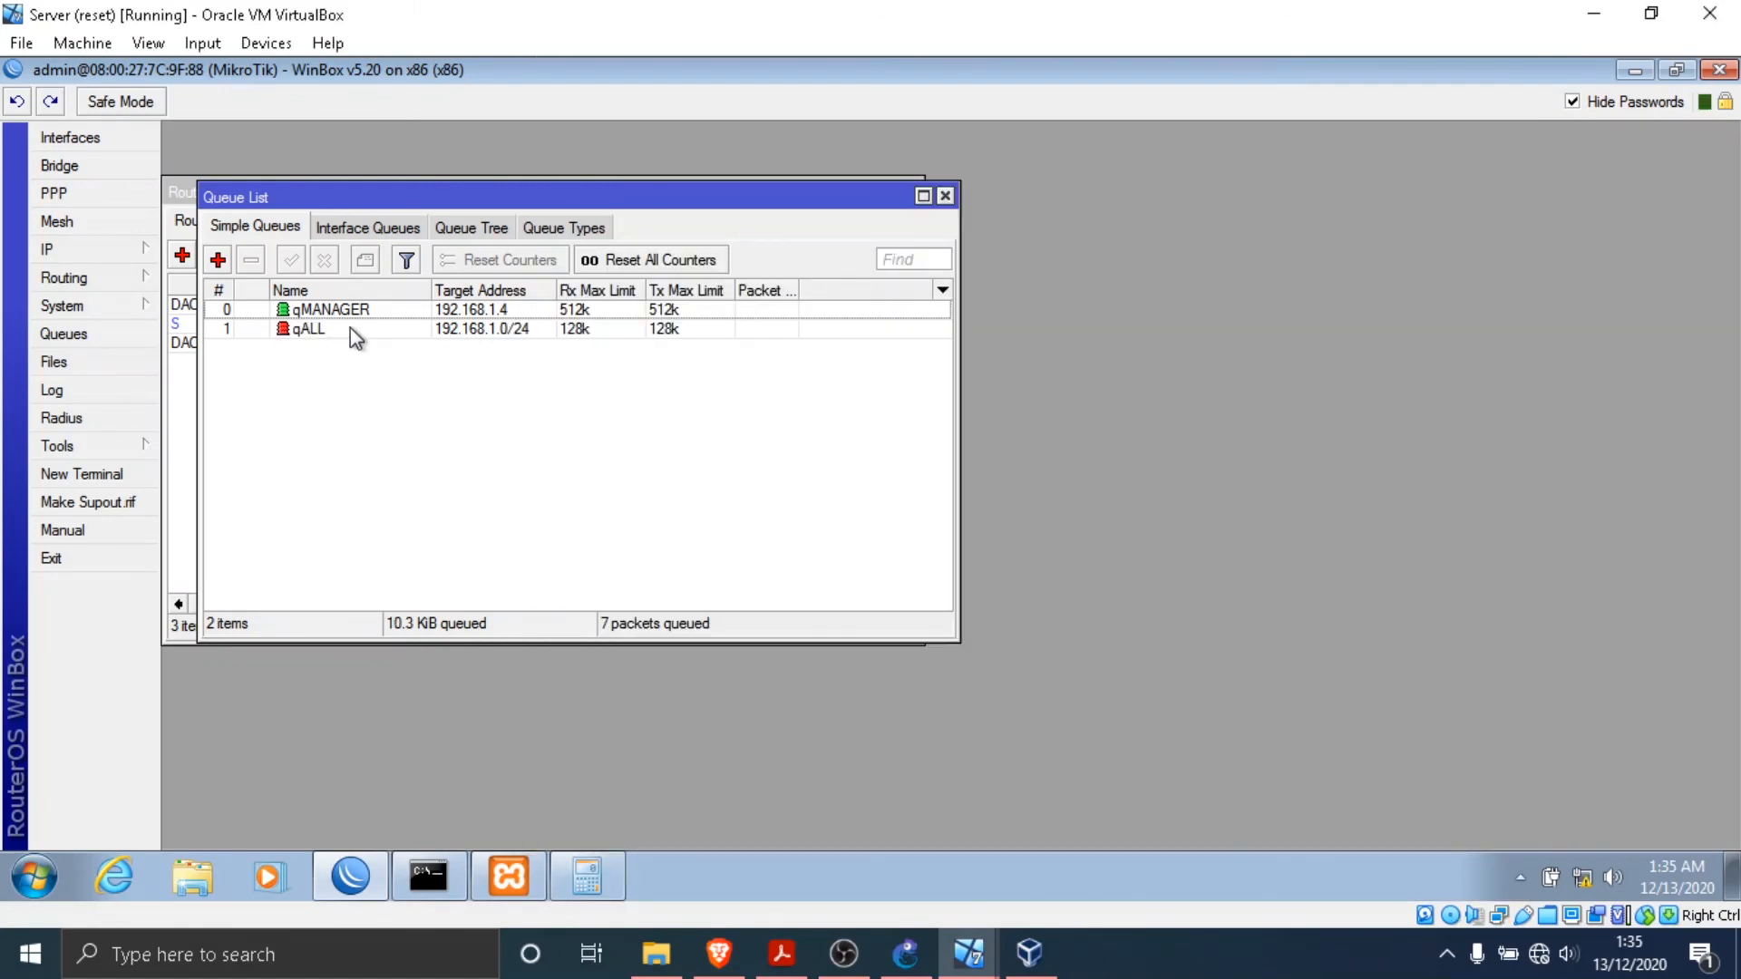
{"action": "mouse_move", "coordinate": [969, 953]}
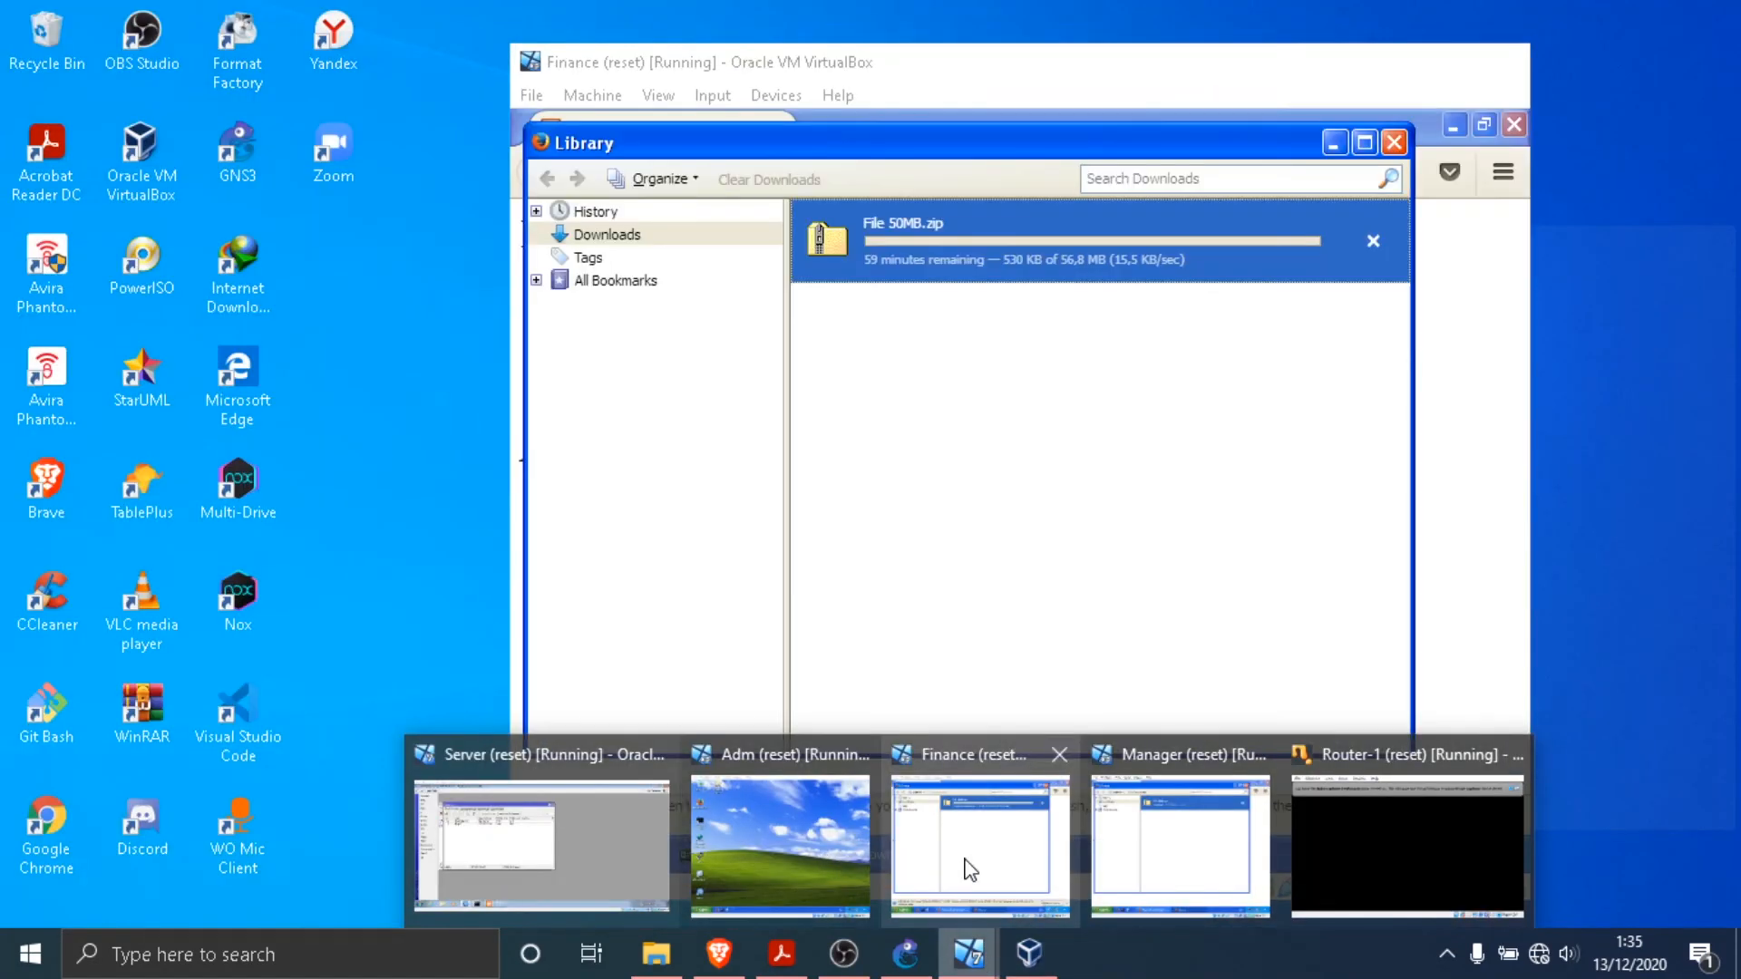
{"action": "left_click", "coordinate": [969, 869]}
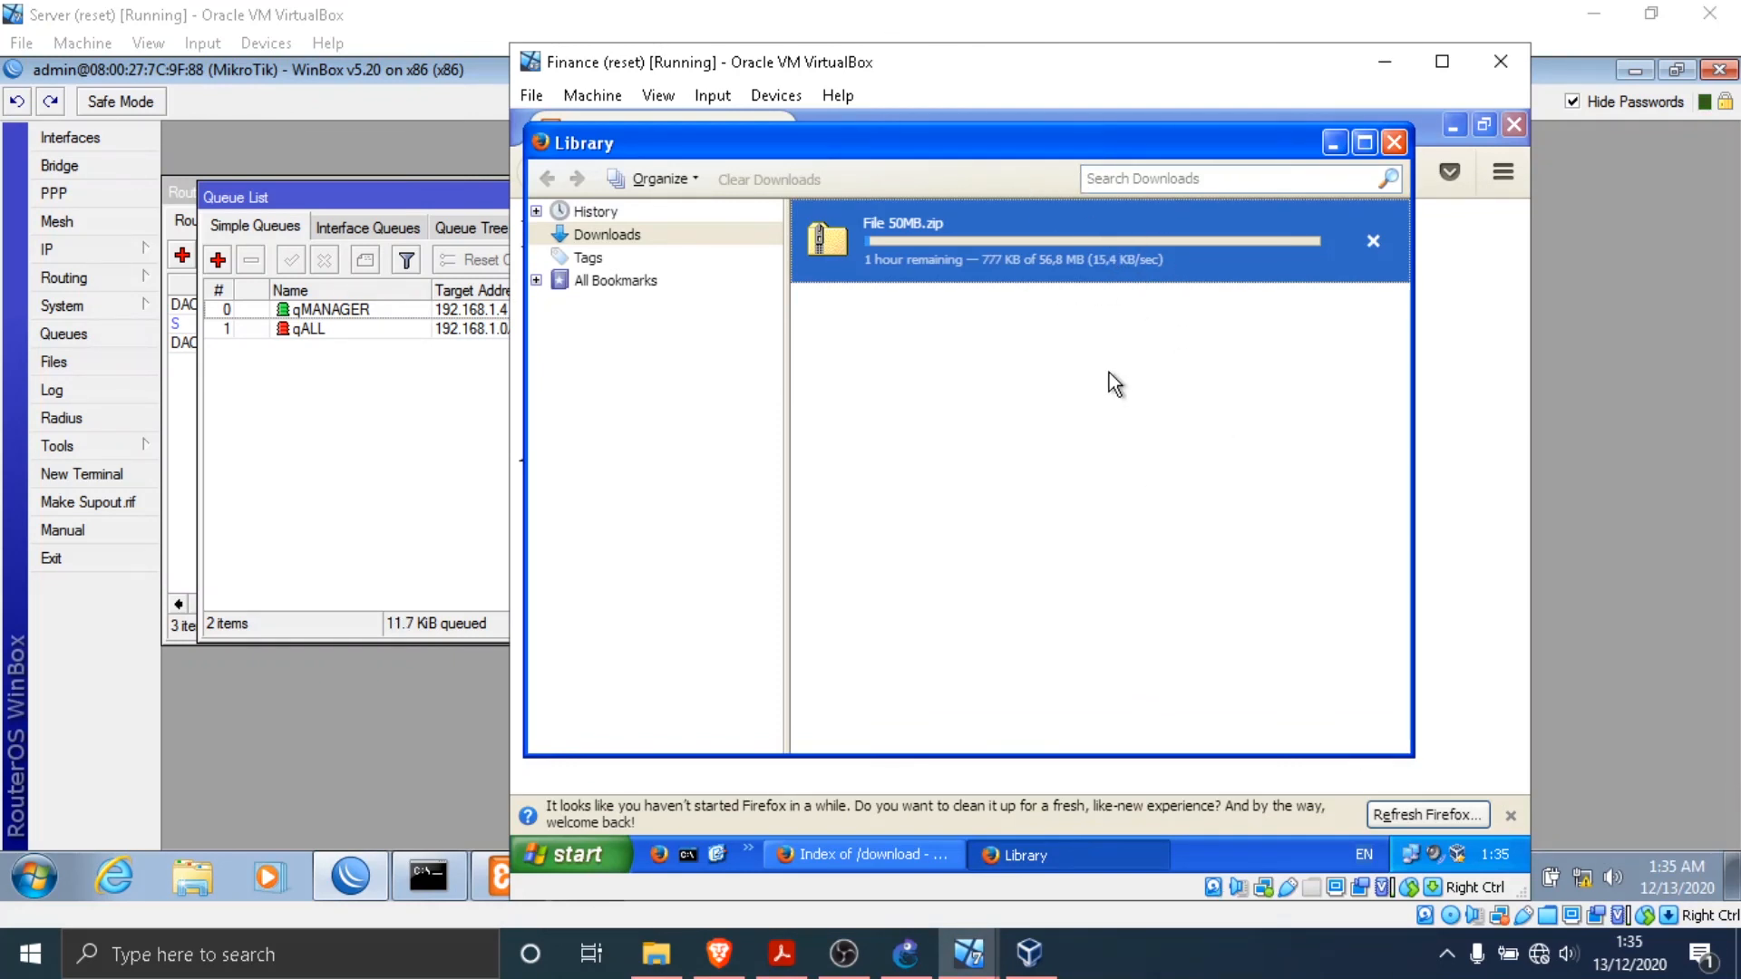
- Cancel the File 50MB.zip download on Finance and return to the Queue List on the Server virtual machine
{"action": "left_click", "coordinate": [1374, 241]}
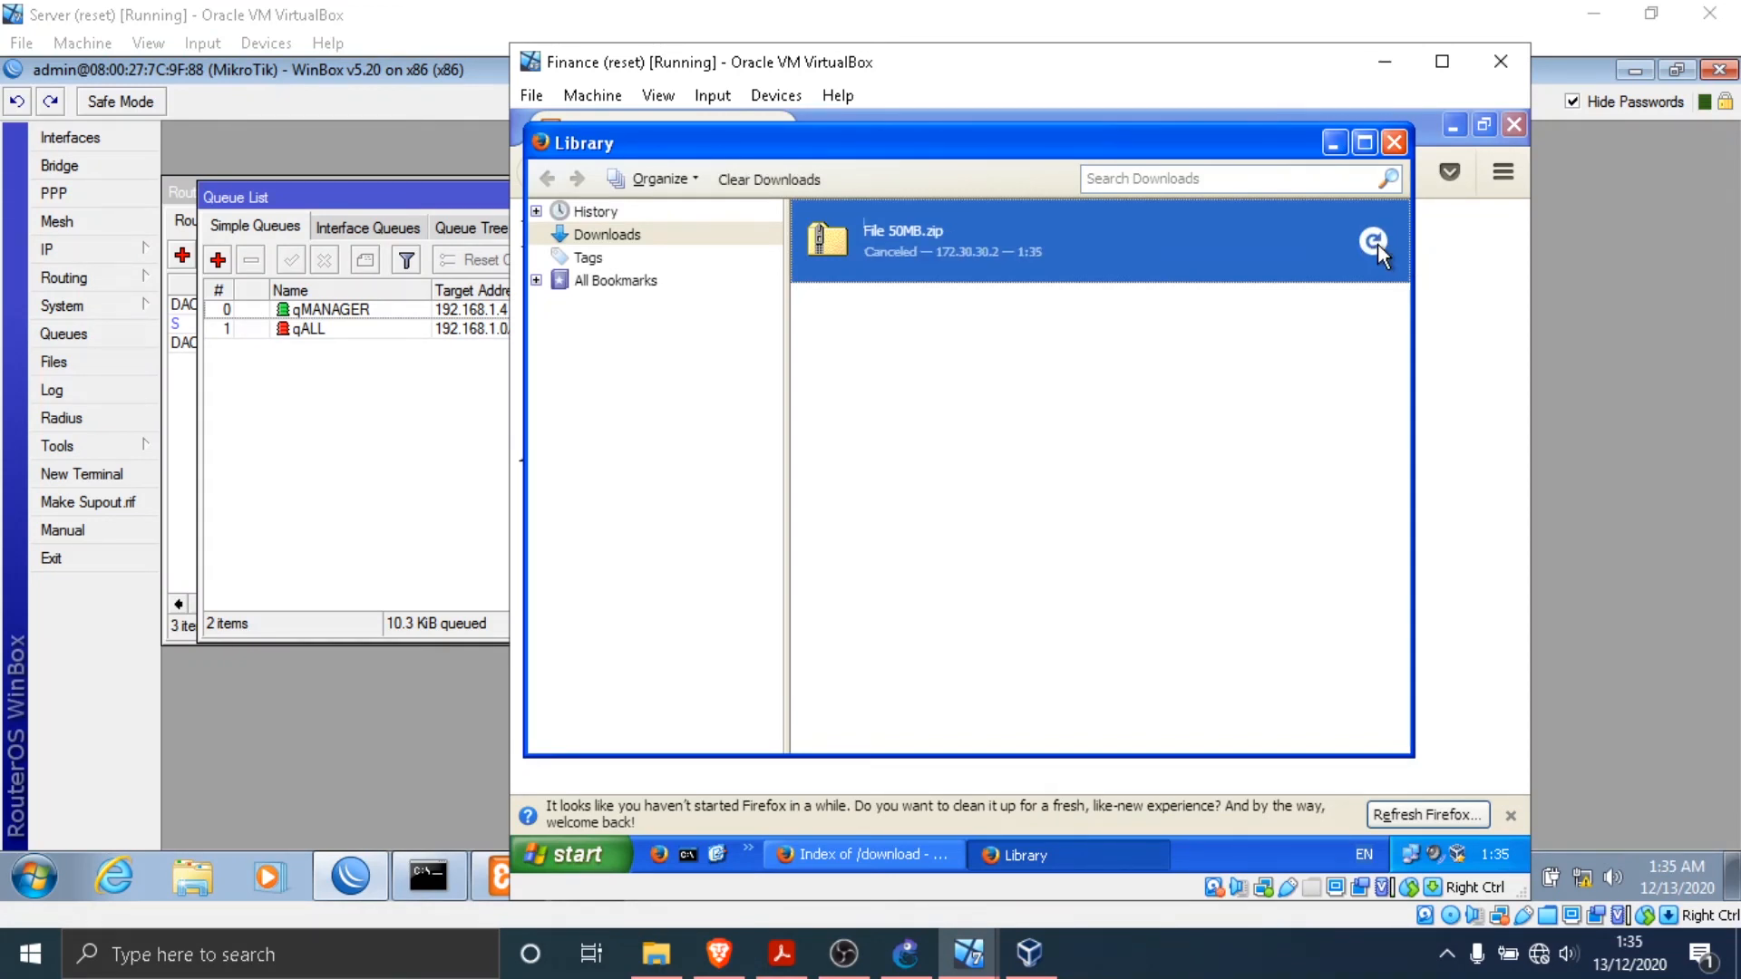
{"action": "left_click", "coordinate": [451, 297]}
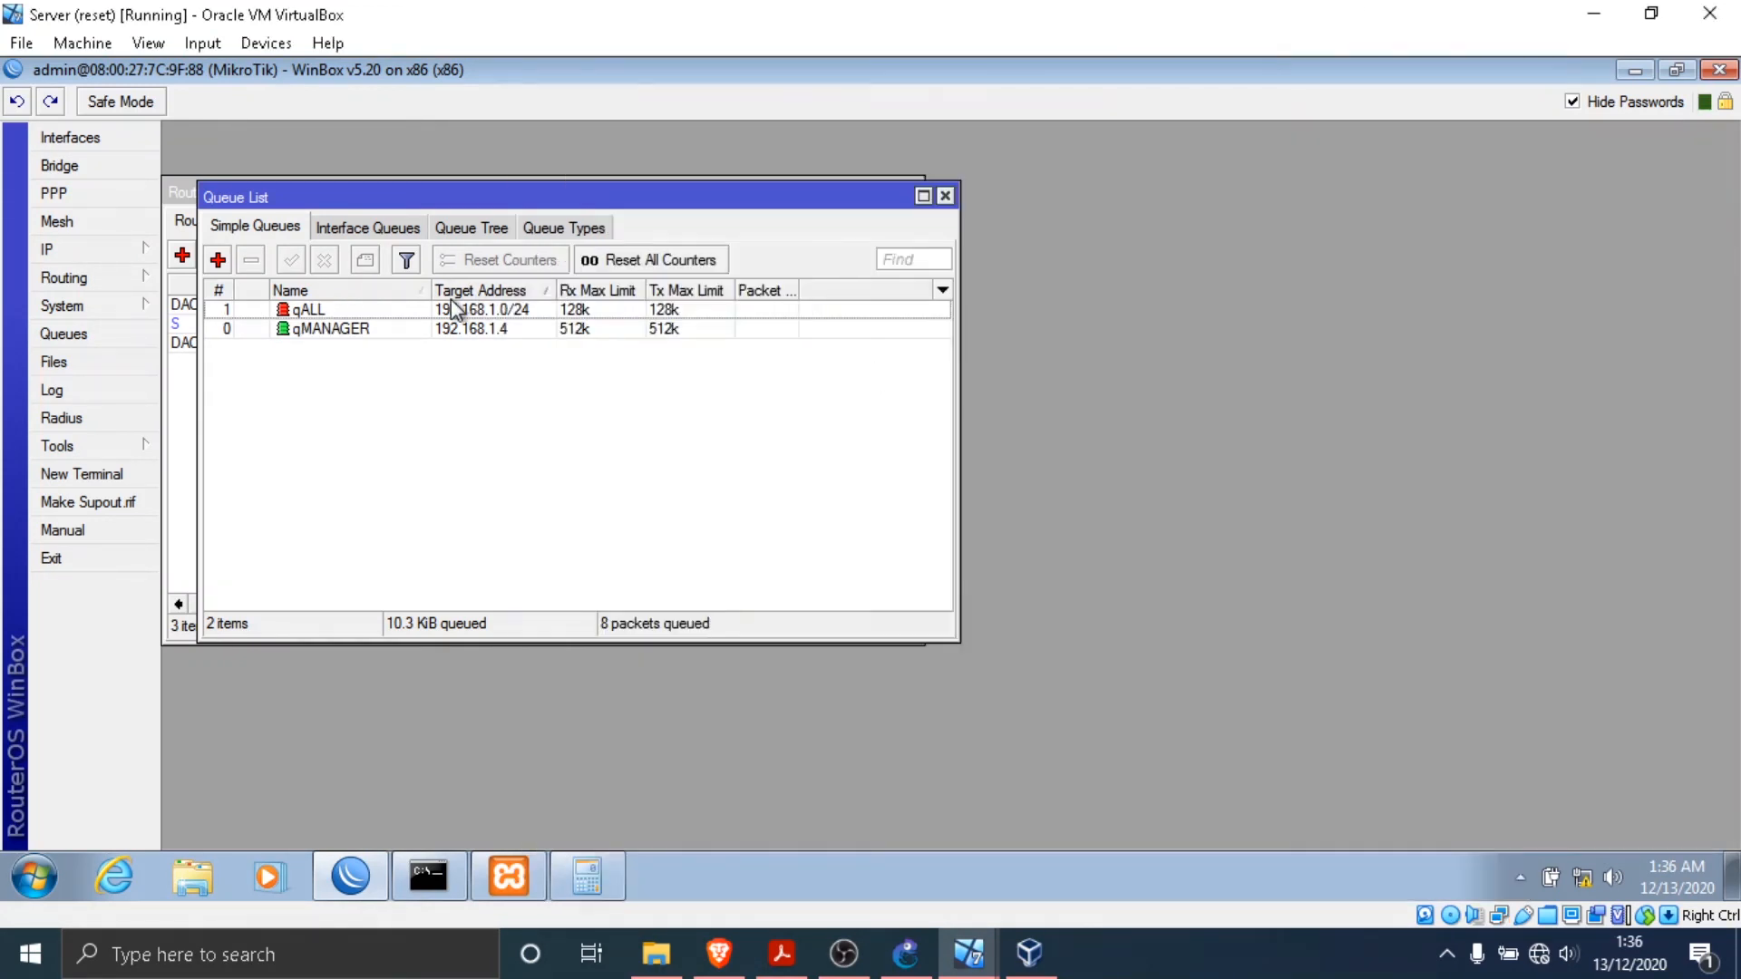
{"action": "left_click", "coordinate": [842, 954]}
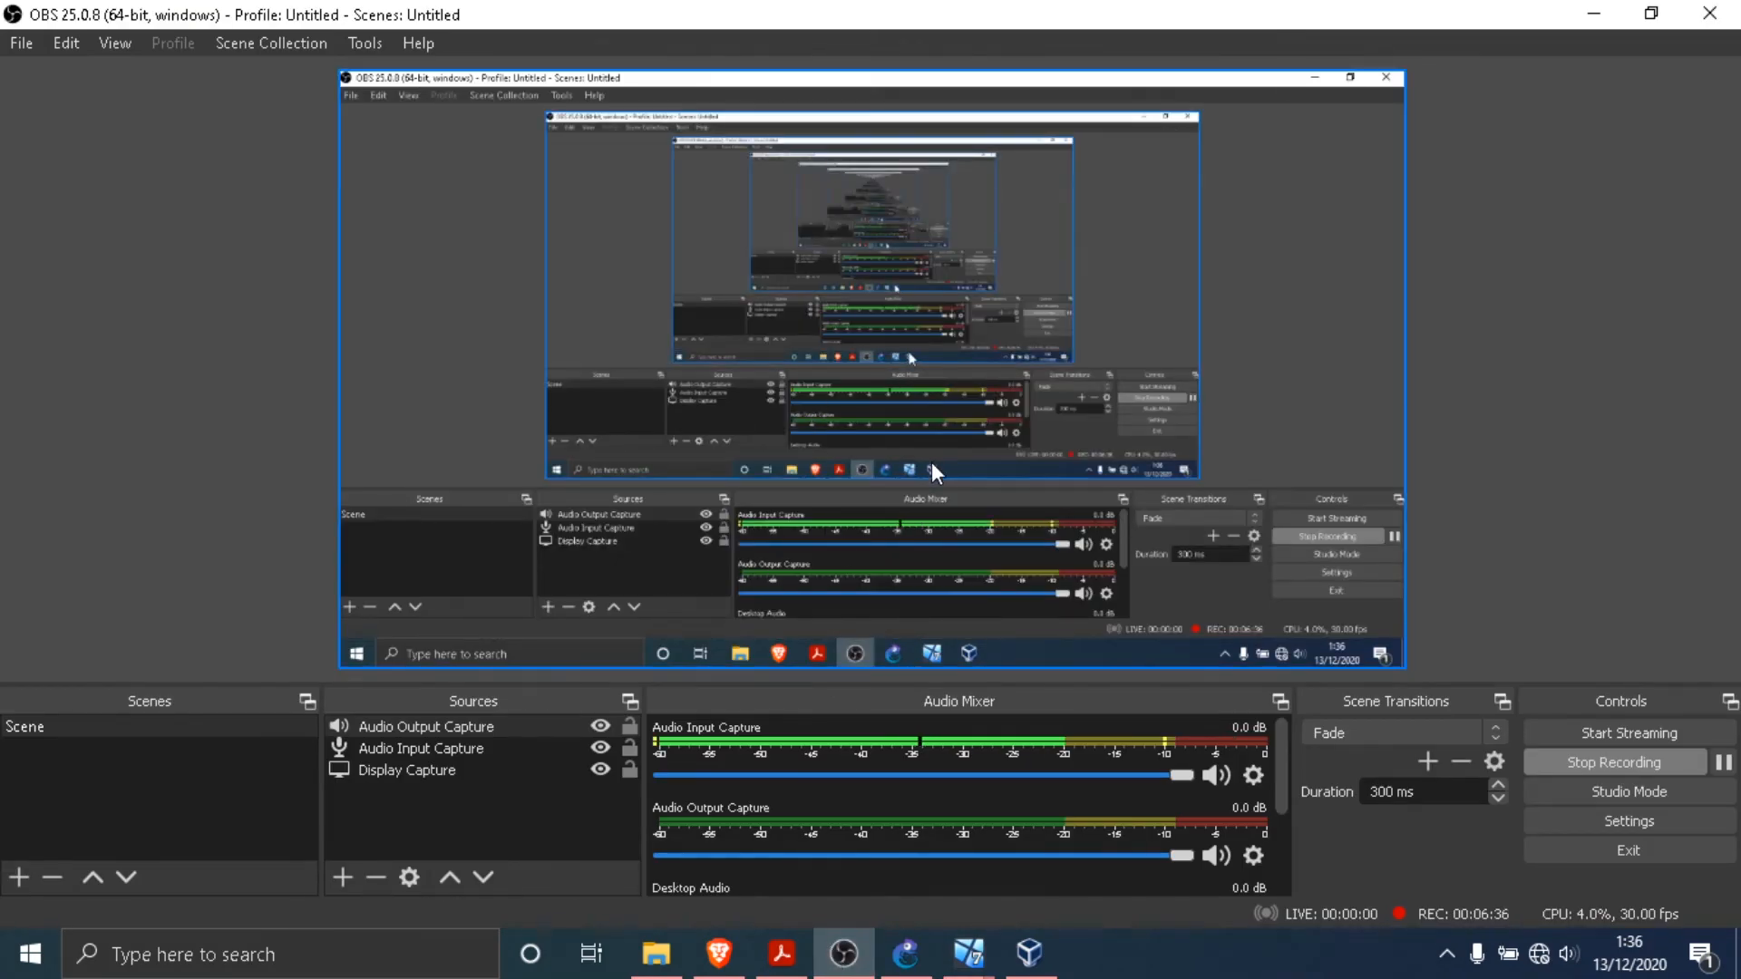